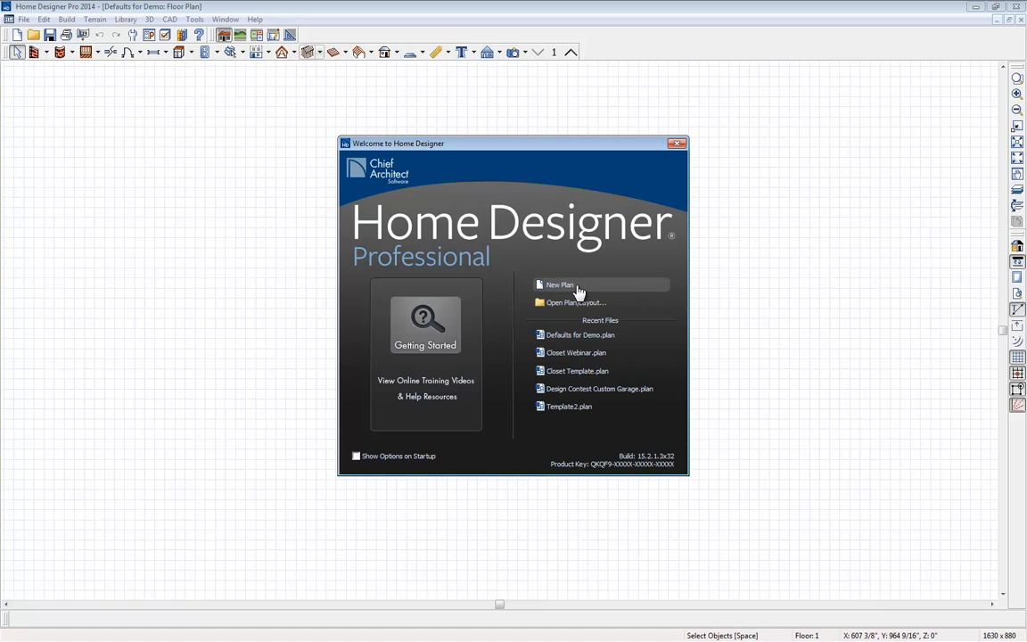
Step: Examine the new plan templates, including Country Cottage, the template categories and the unit choices, and cancel the plan creation
{"action": "left_click", "coordinate": [578, 286]}
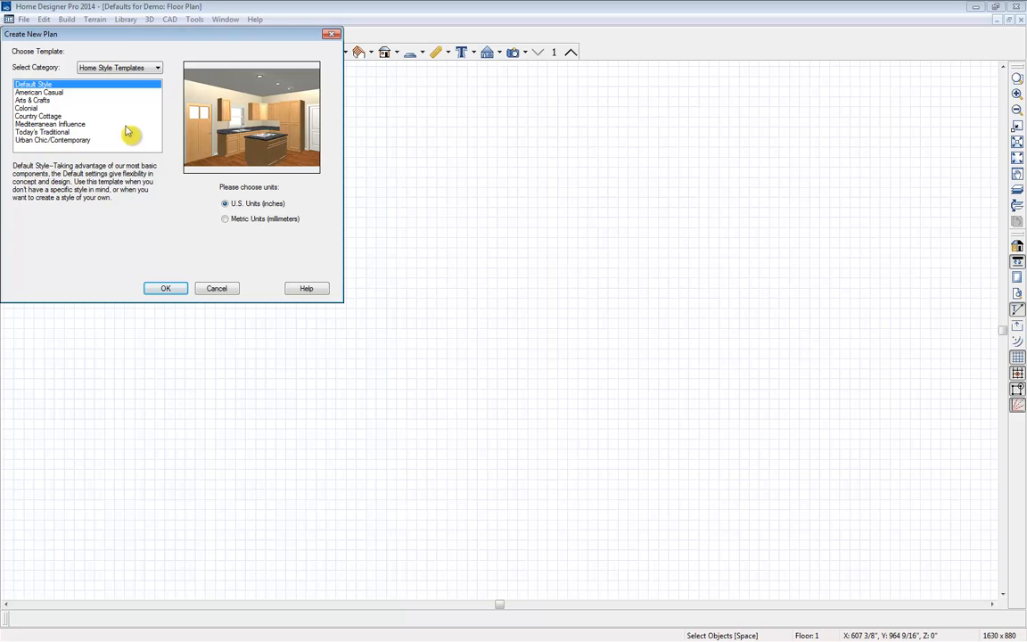
{"action": "left_click", "coordinate": [93, 116]}
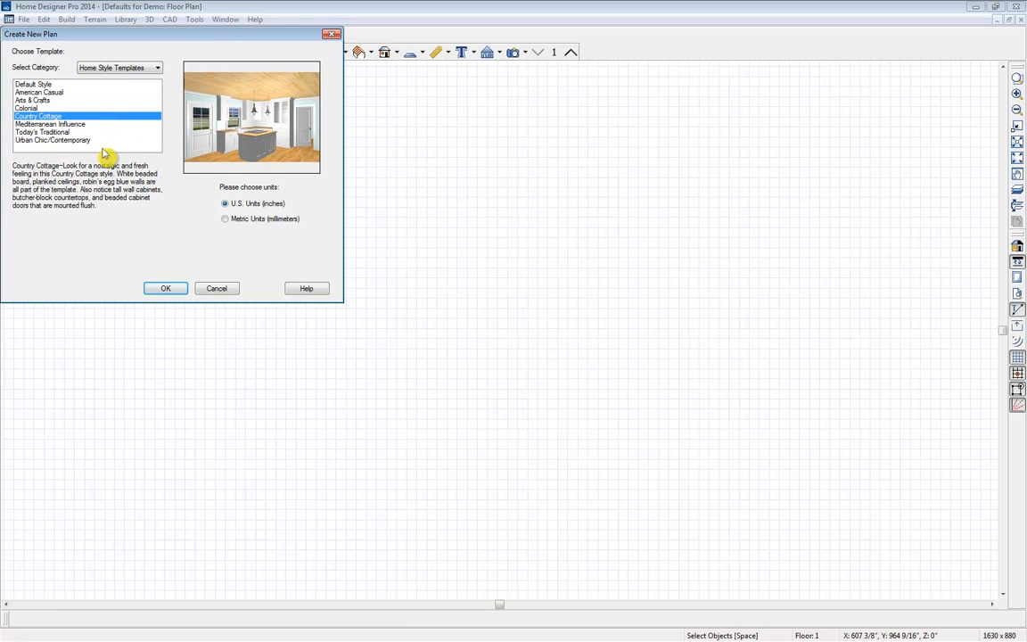
{"action": "left_click", "coordinate": [138, 74]}
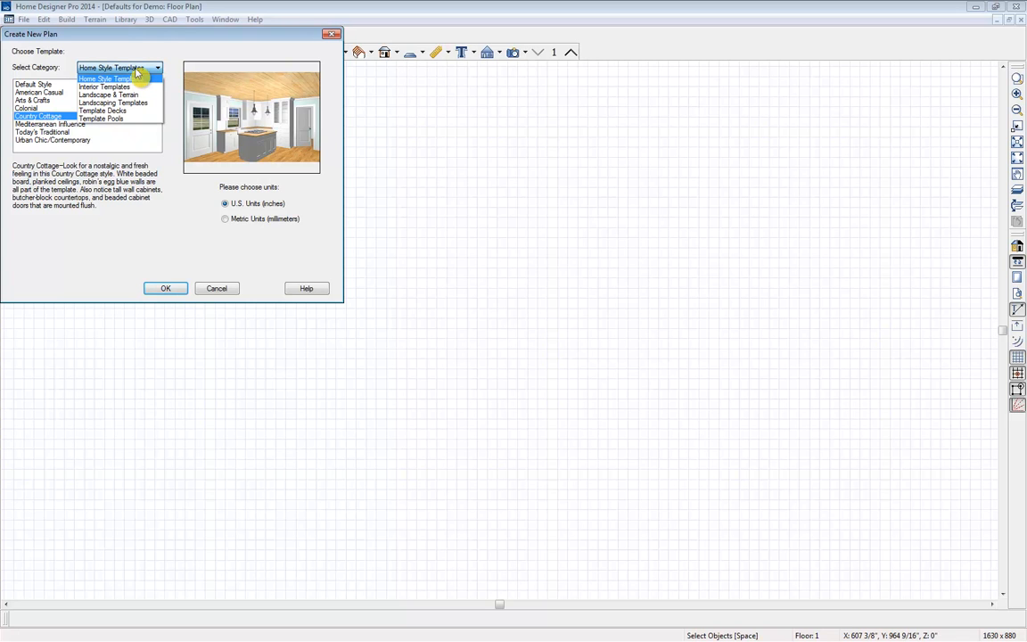
{"action": "left_click", "coordinate": [177, 228]}
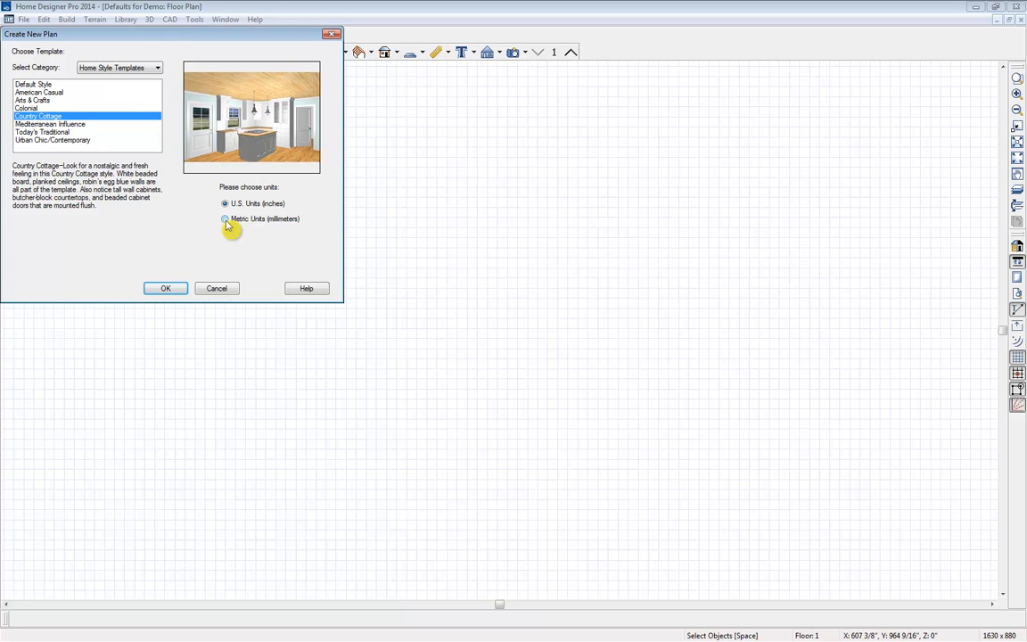
{"action": "left_click", "coordinate": [217, 289]}
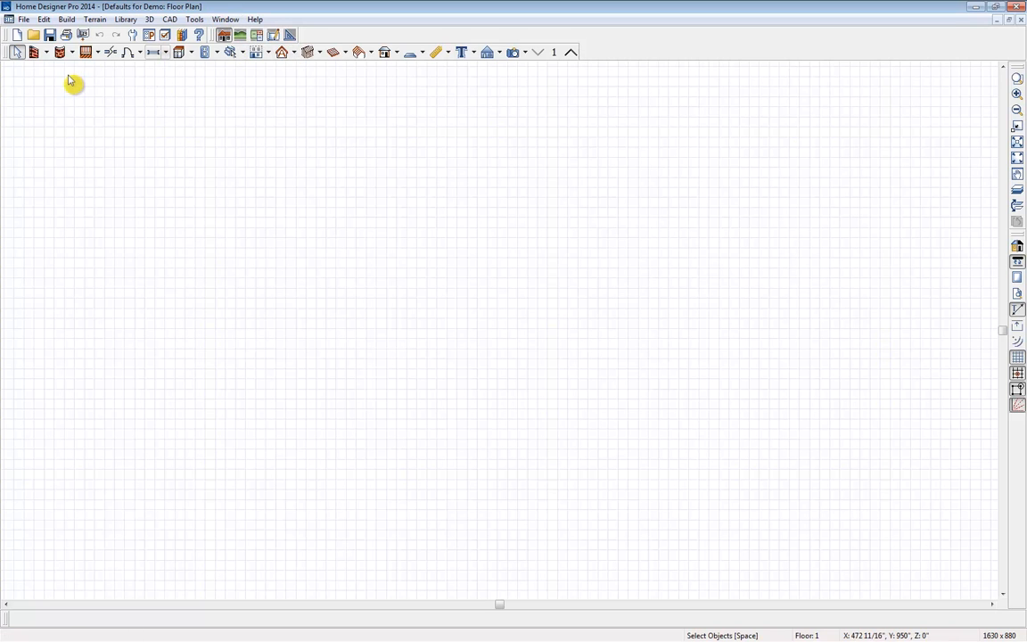
Step: Open the default settings and check the General Cabinet defaults for minimum width and resizing, leaving them as they are
{"action": "left_click", "coordinate": [132, 37]}
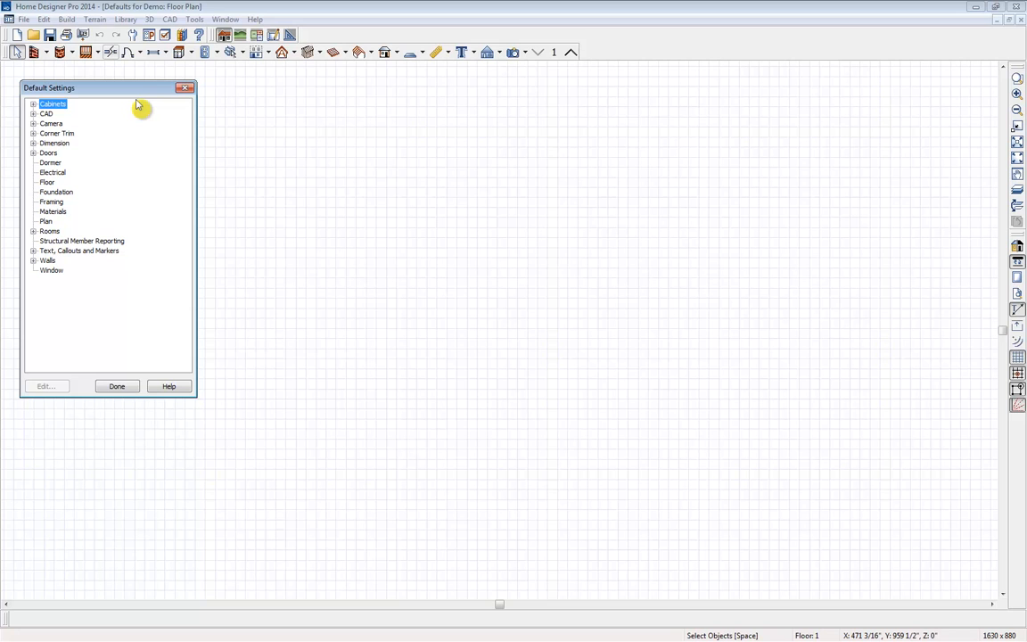
{"action": "left_click", "coordinate": [33, 104]}
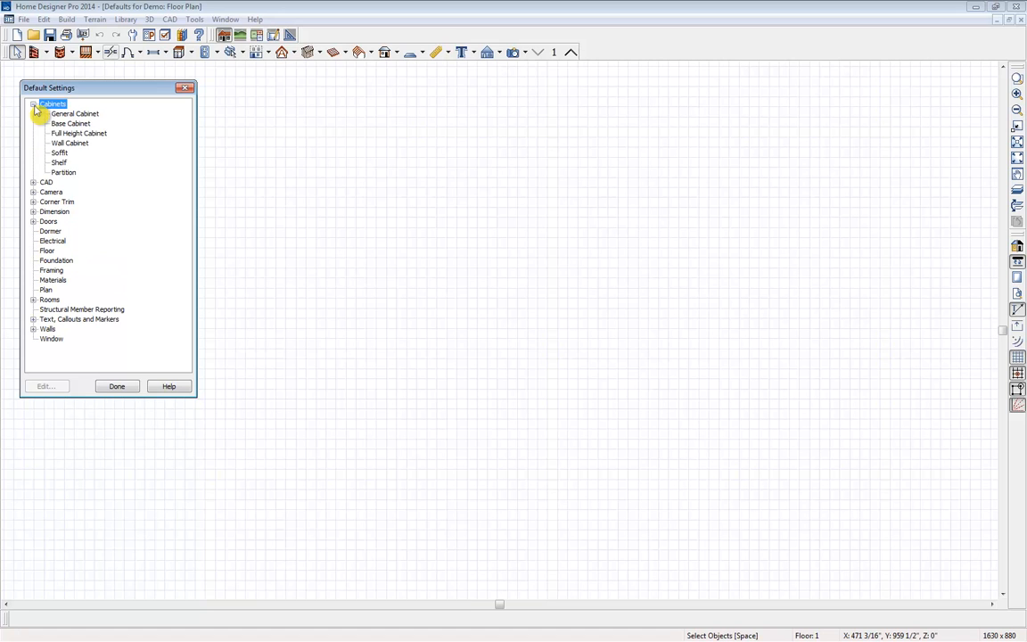
{"action": "double_click", "coordinate": [85, 116]}
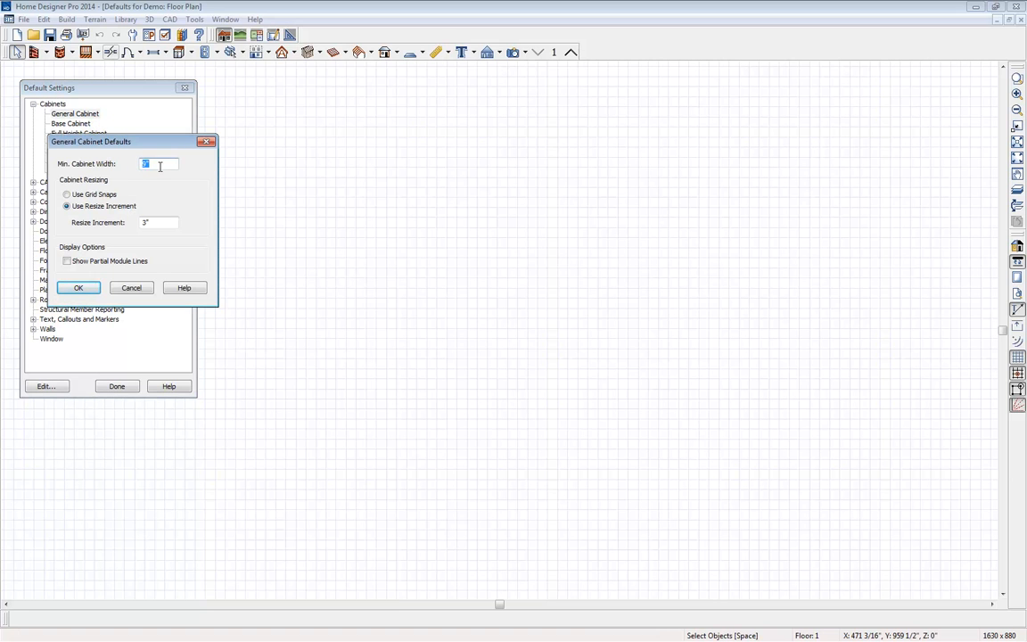
{"action": "left_click", "coordinate": [205, 141]}
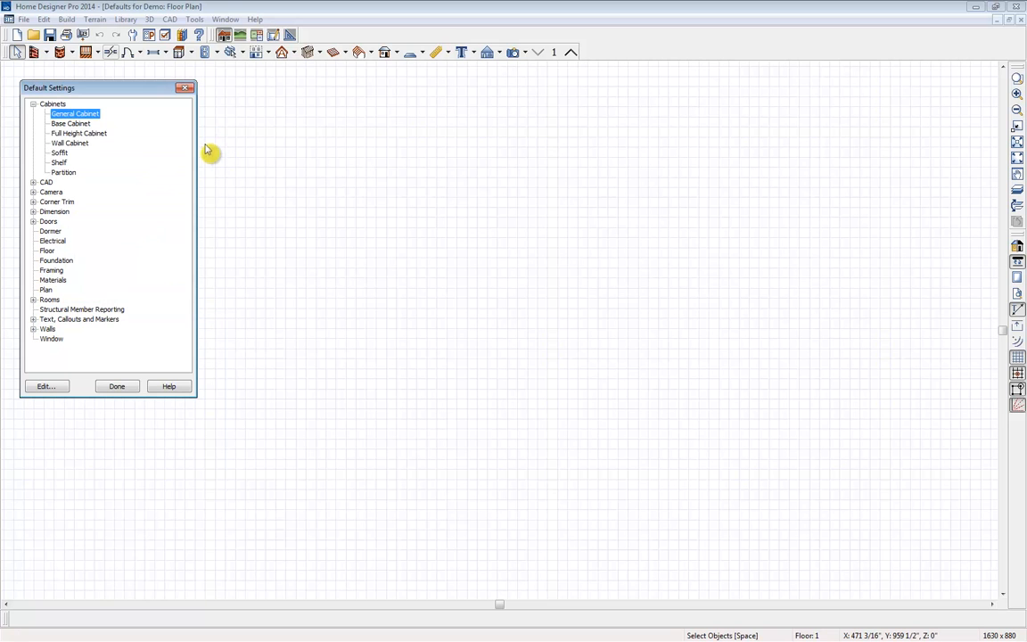
Step: Set the Base Cabinet default toe kick to a height of 1" and a depth of 0, and finish the default settings
{"action": "double_click", "coordinate": [75, 123]}
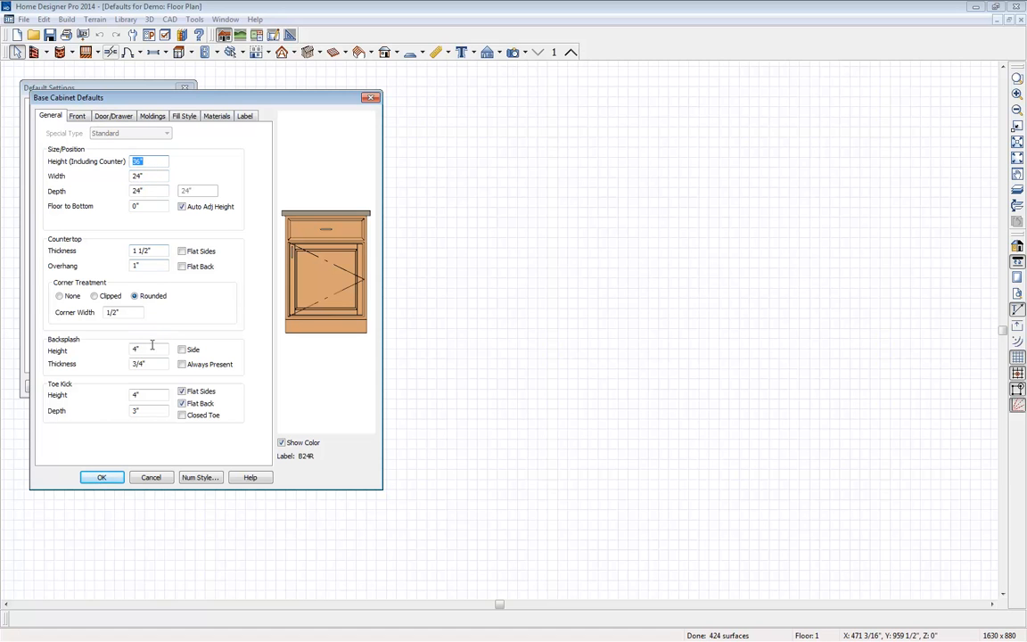
{"action": "left_click", "coordinate": [144, 394]}
{"action": "type", "text": "1"}
{"action": "key", "text": "Tab"}
{"action": "type", "text": "0"}
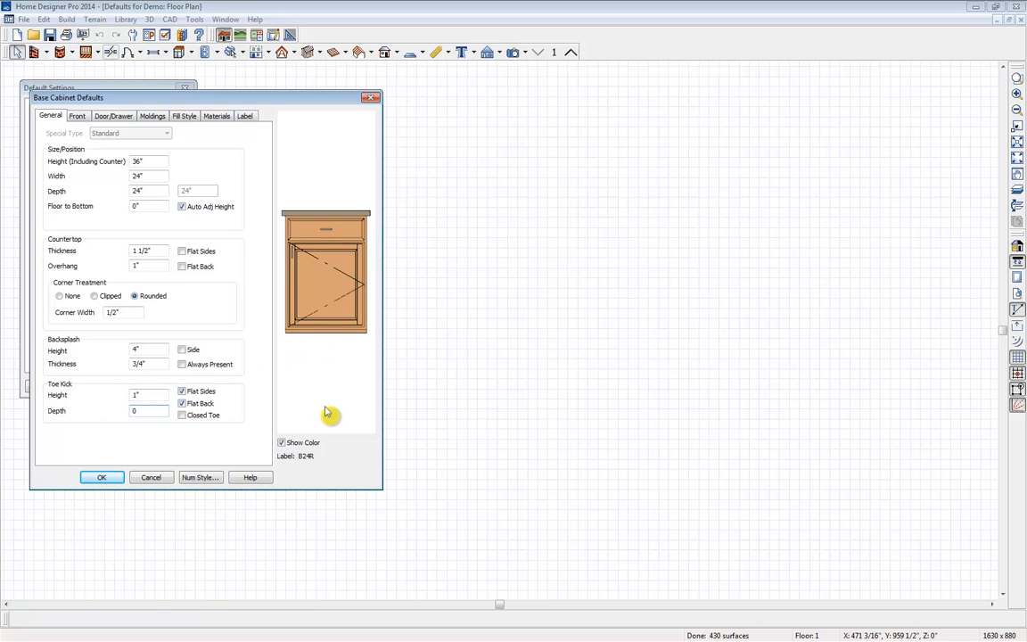
{"action": "left_click", "coordinate": [105, 478]}
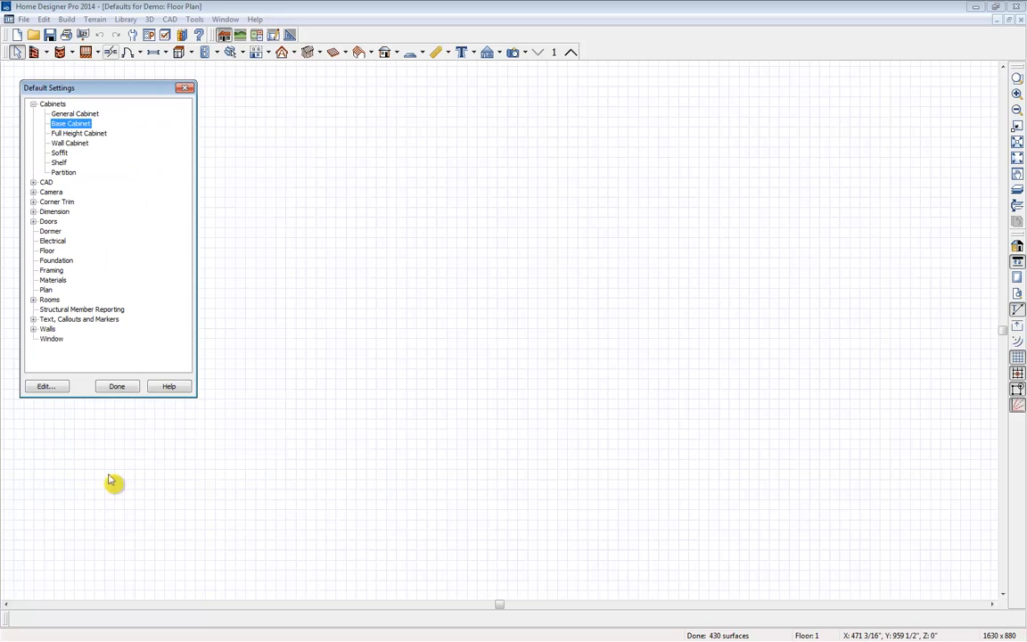
{"action": "left_click", "coordinate": [113, 390]}
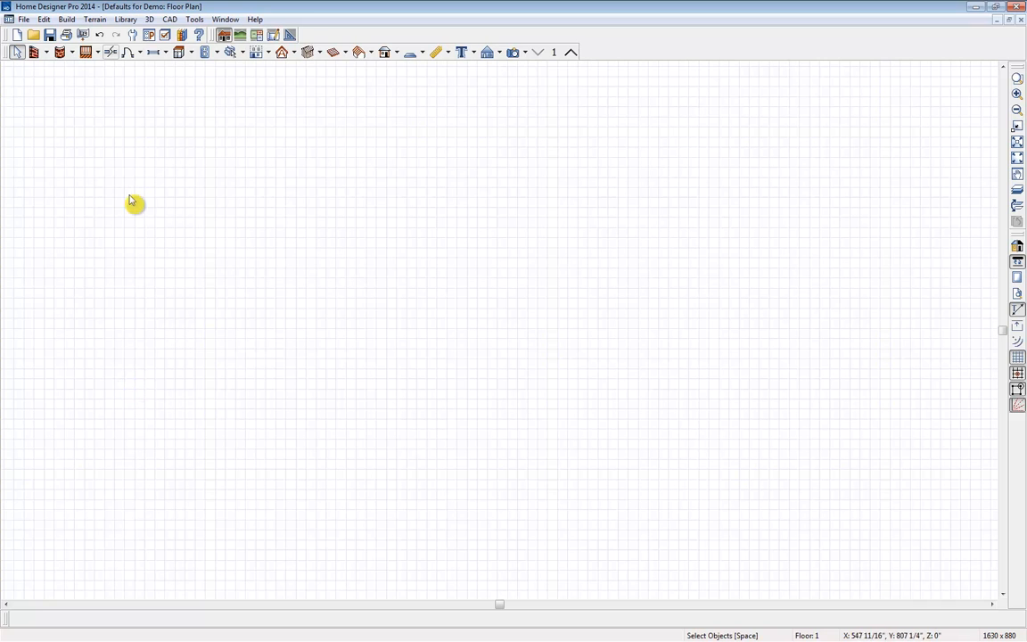
Step: Draw straight exterior walls for a stepped house outline of about 1749 sq ft, with a wall stub continuing down inside from the upper inner corner
{"action": "left_click", "coordinate": [47, 54]}
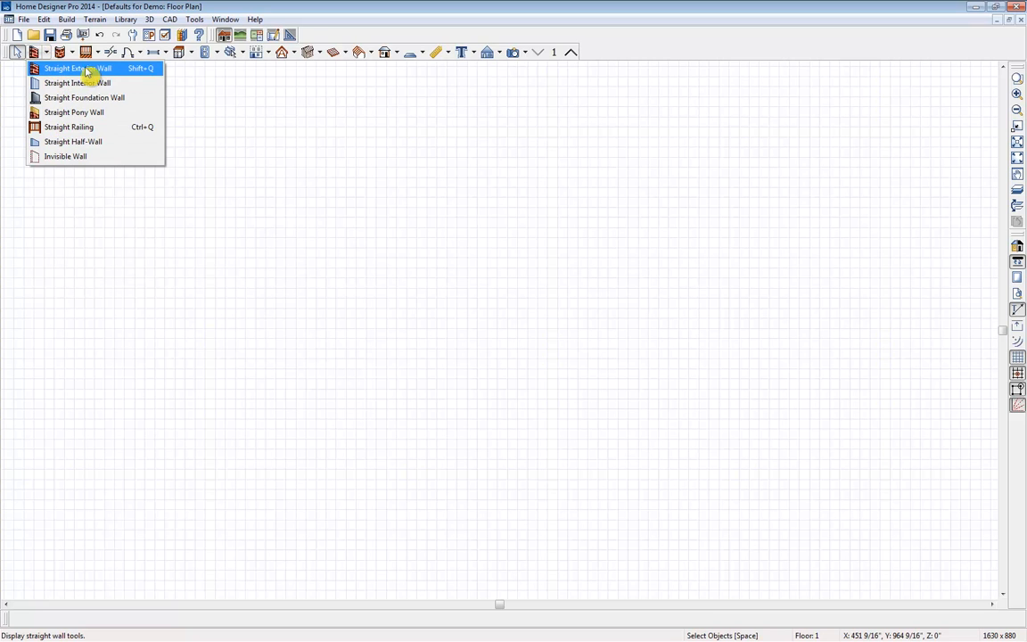
{"action": "left_click", "coordinate": [82, 70]}
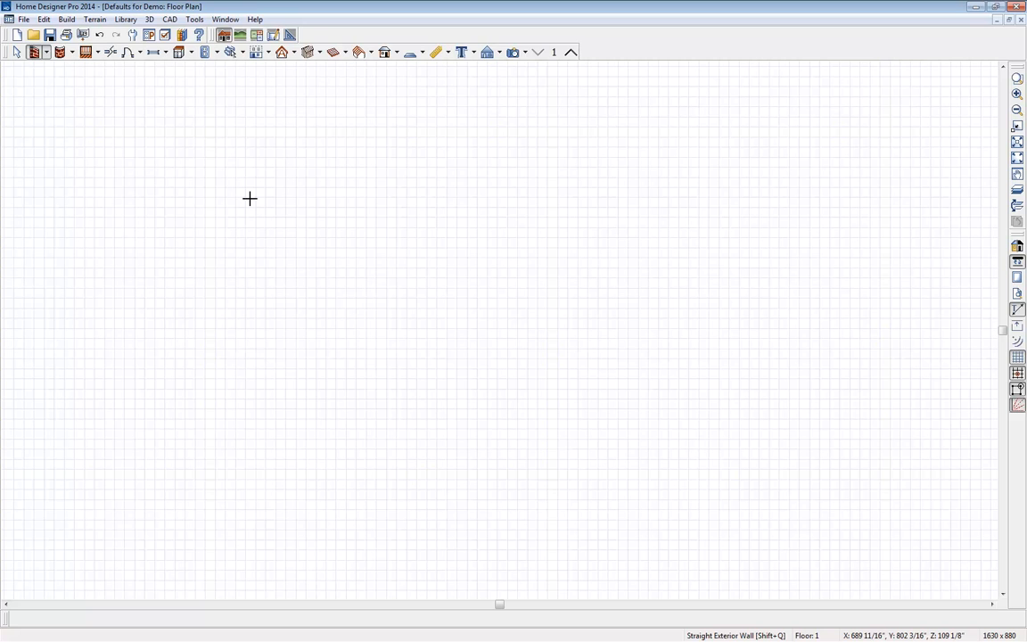
{"action": "left_click_drag", "start_coordinate": [249, 198], "coordinate": [253, 339]}
{"action": "key", "text": "space"}
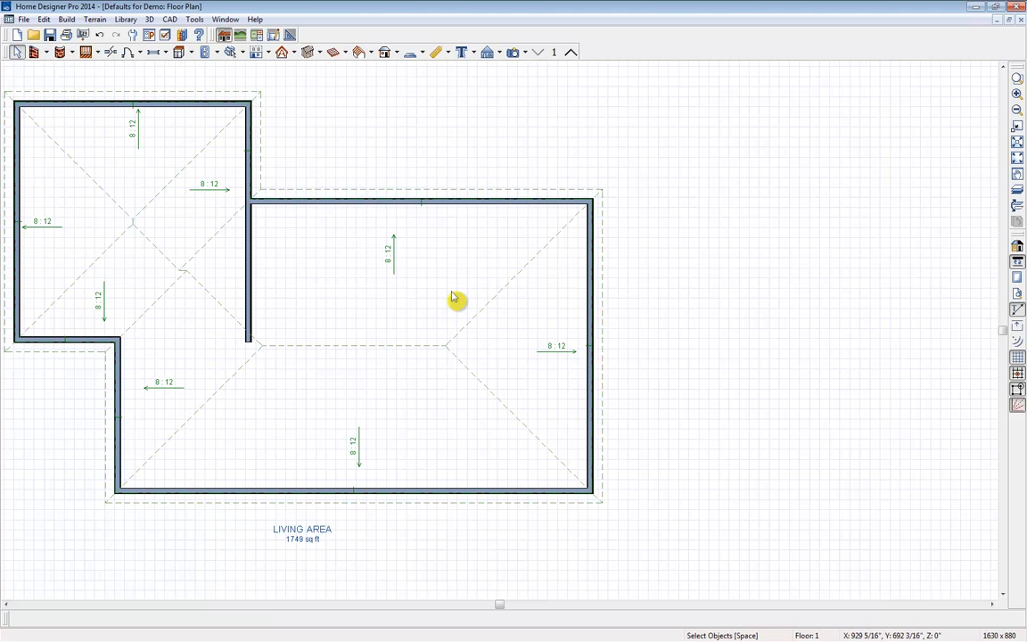
Step: Delete all roof planes from the plan and turn off automatic roof rebuilding
{"action": "left_click", "coordinate": [295, 55]}
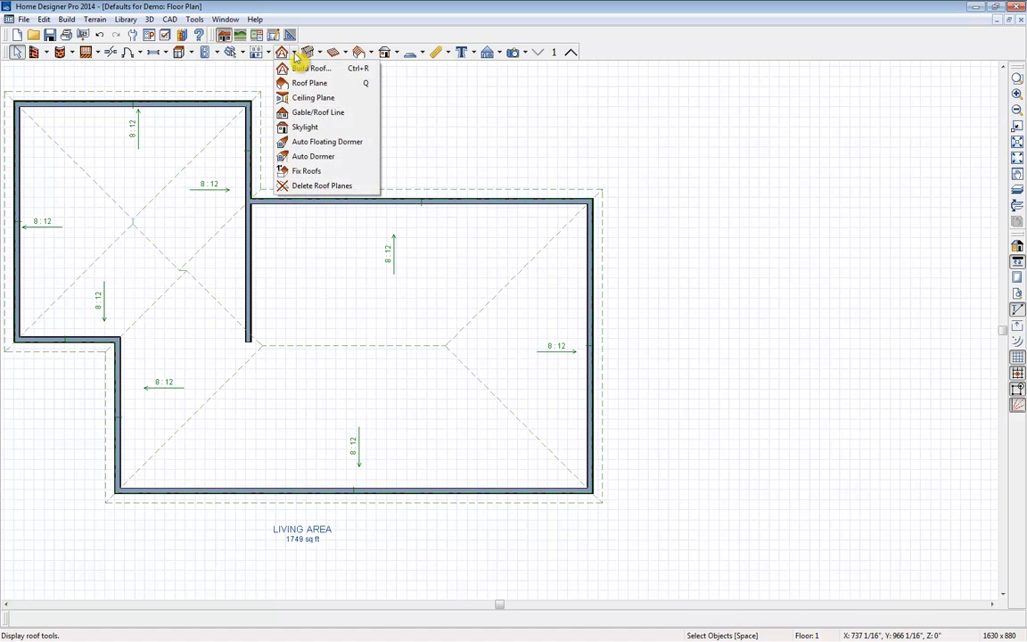
{"action": "left_click", "coordinate": [323, 186]}
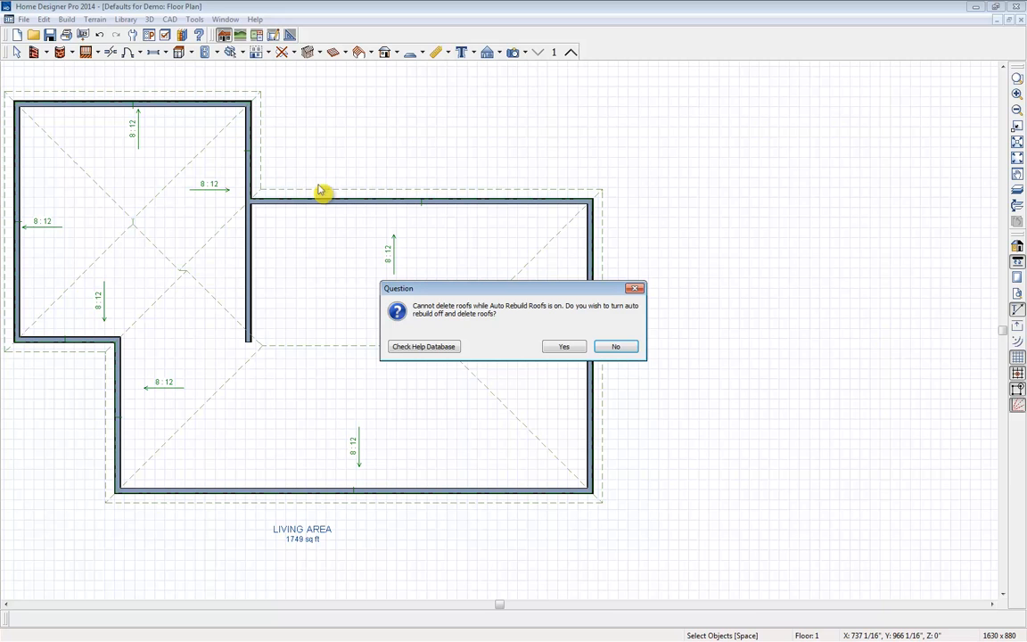
{"action": "left_click", "coordinate": [577, 348]}
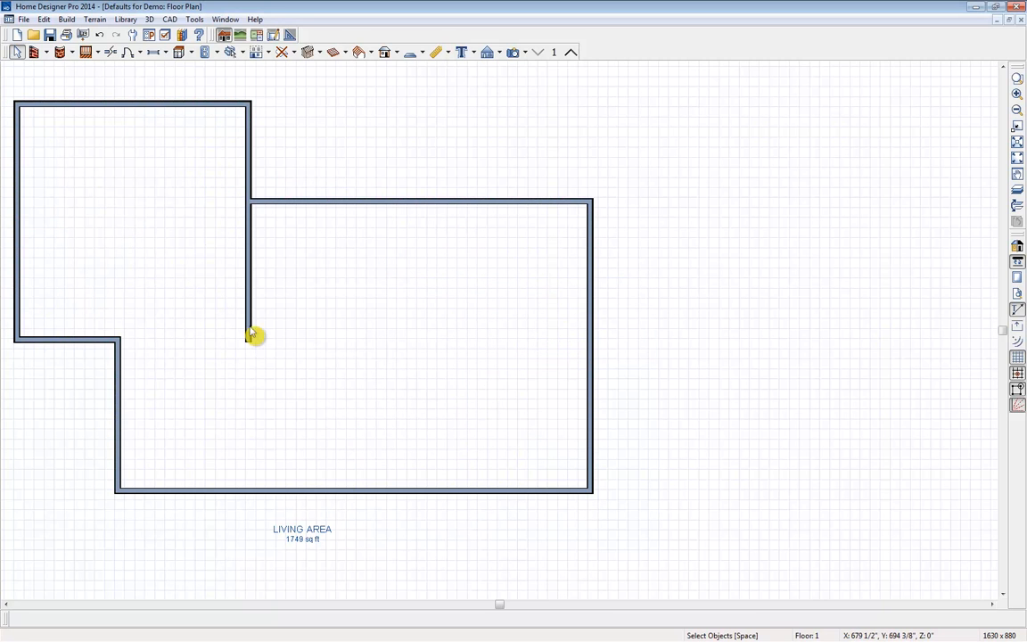
Step: Extend the short horizontal wall to meet the end of the inner vertical wall, closing off the upper-left room at 23'-5" wide
{"action": "left_click", "coordinate": [115, 343]}
{"action": "mouse_move", "coordinate": [116, 342]}
{"action": "left_mouse_down"}
{"action": "mouse_move", "coordinate": [215, 339]}
{"action": "mouse_move", "coordinate": [134, 341]}
{"action": "left_mouse_up"}
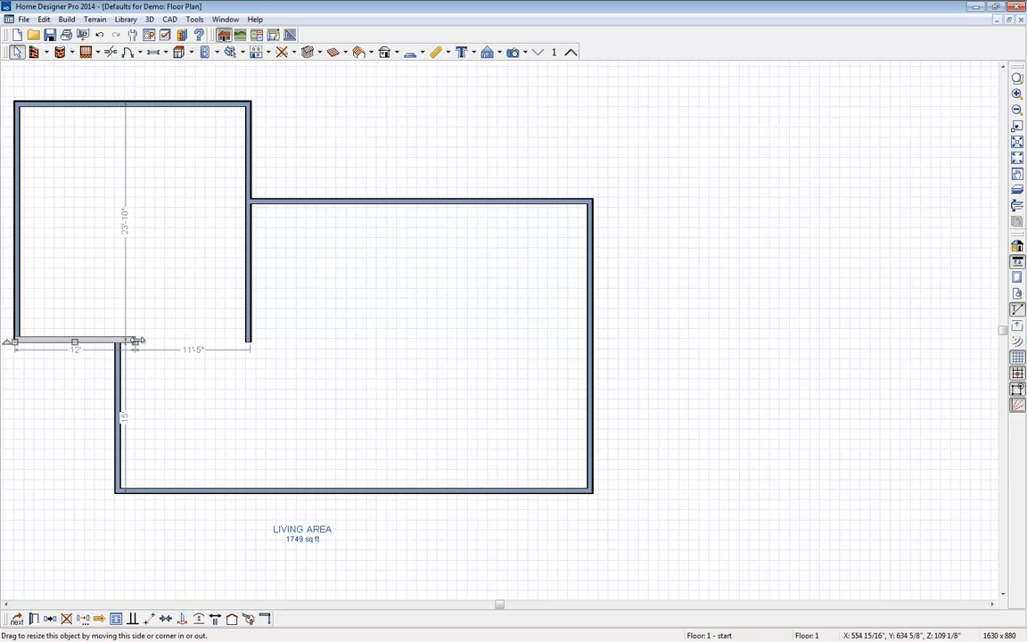
{"action": "left_click_drag", "start_coordinate": [134, 340], "coordinate": [249, 340]}
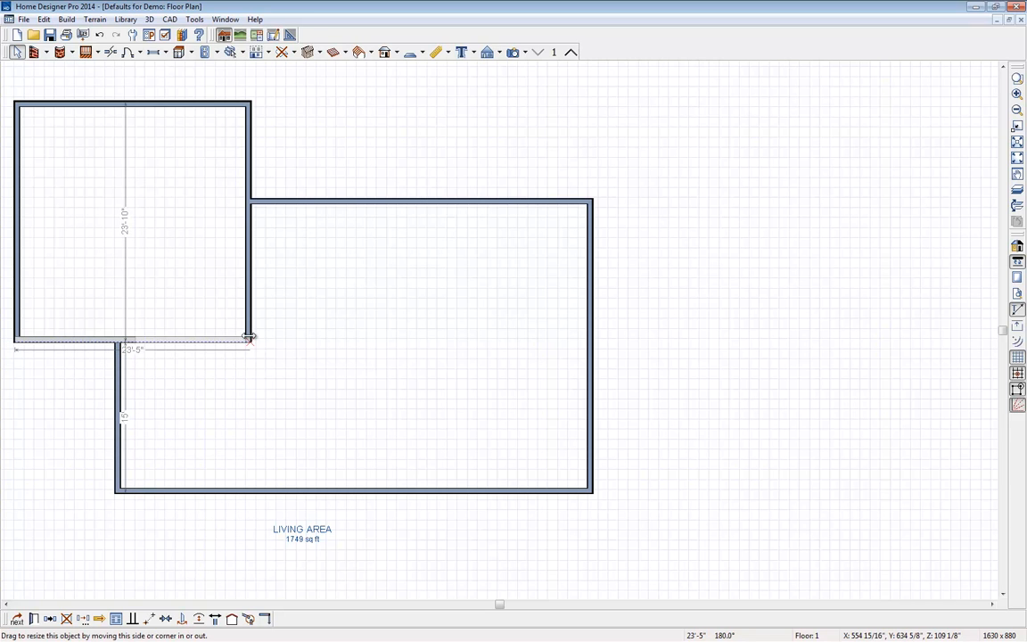
{"action": "key", "text": "Escape"}
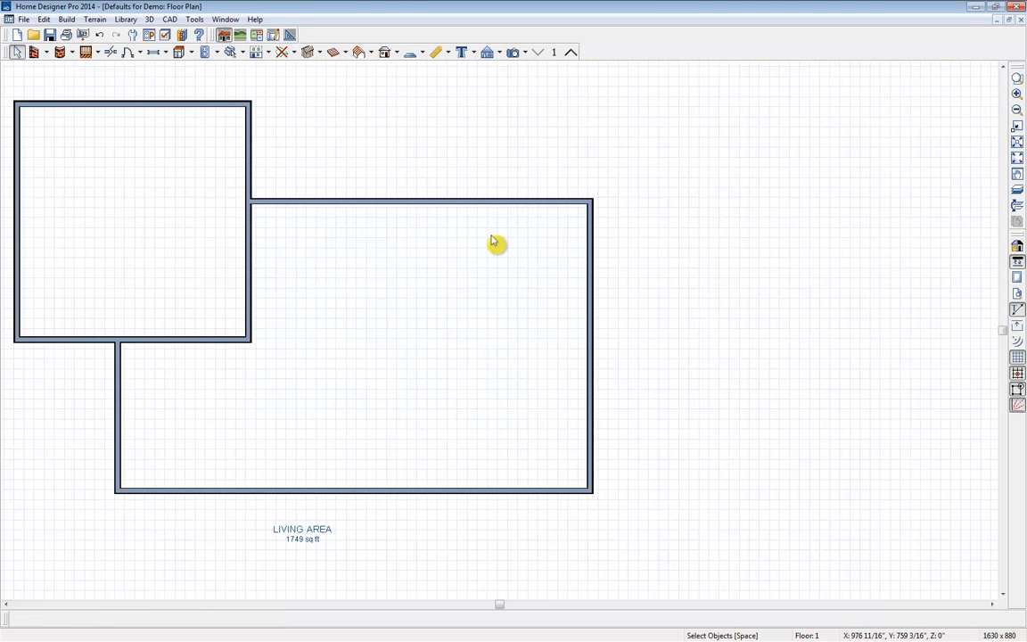
Step: Create a Doll House View of the house and arrange it side by side with the floor plan, with the plan centred
{"action": "left_click", "coordinate": [516, 53]}
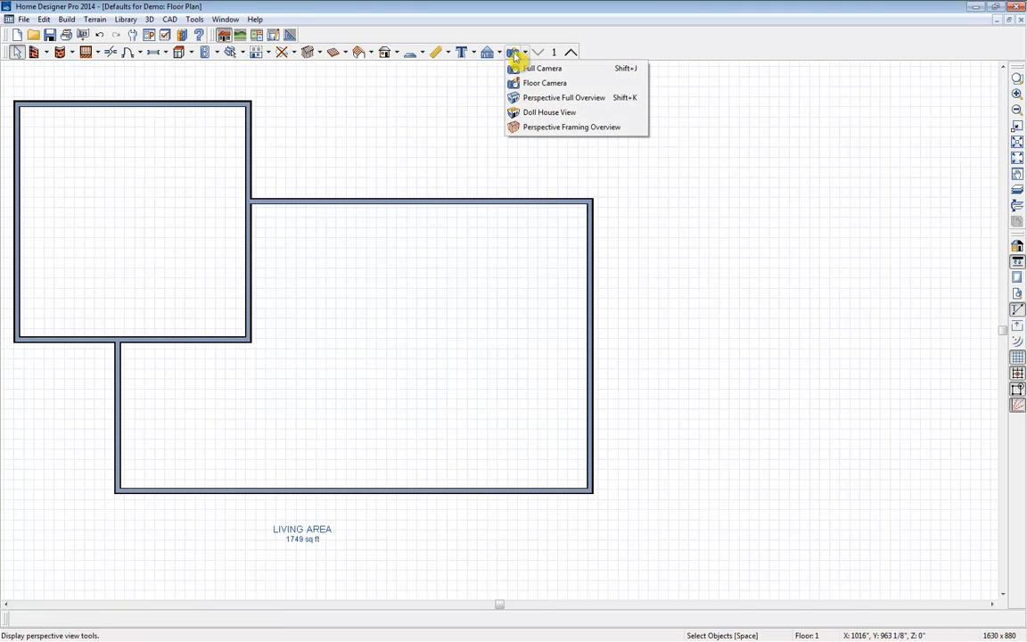
{"action": "left_click", "coordinate": [575, 117]}
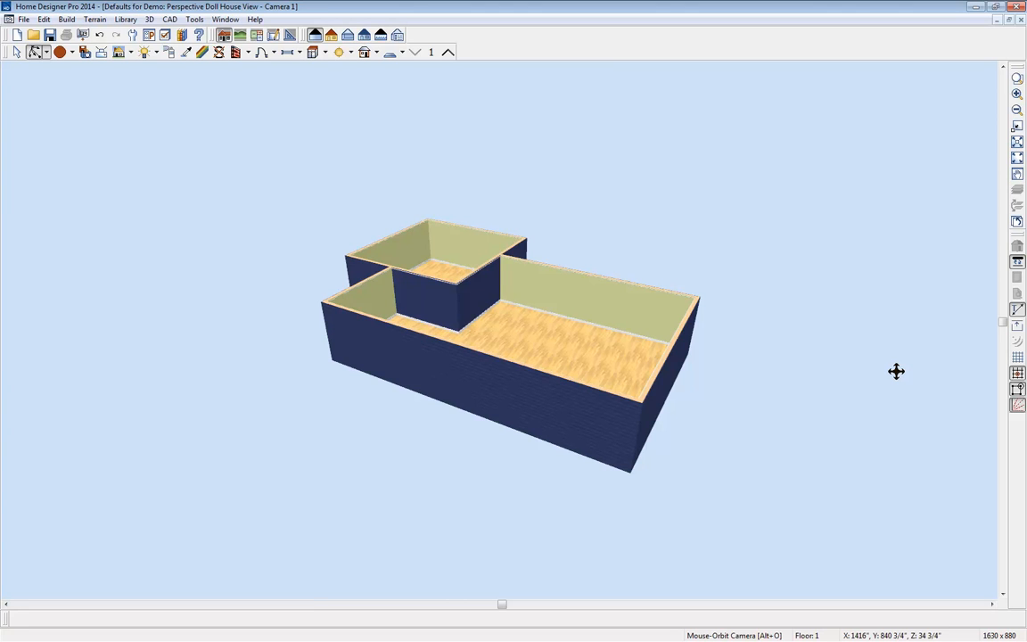
{"action": "key", "text": "shift+F7"}
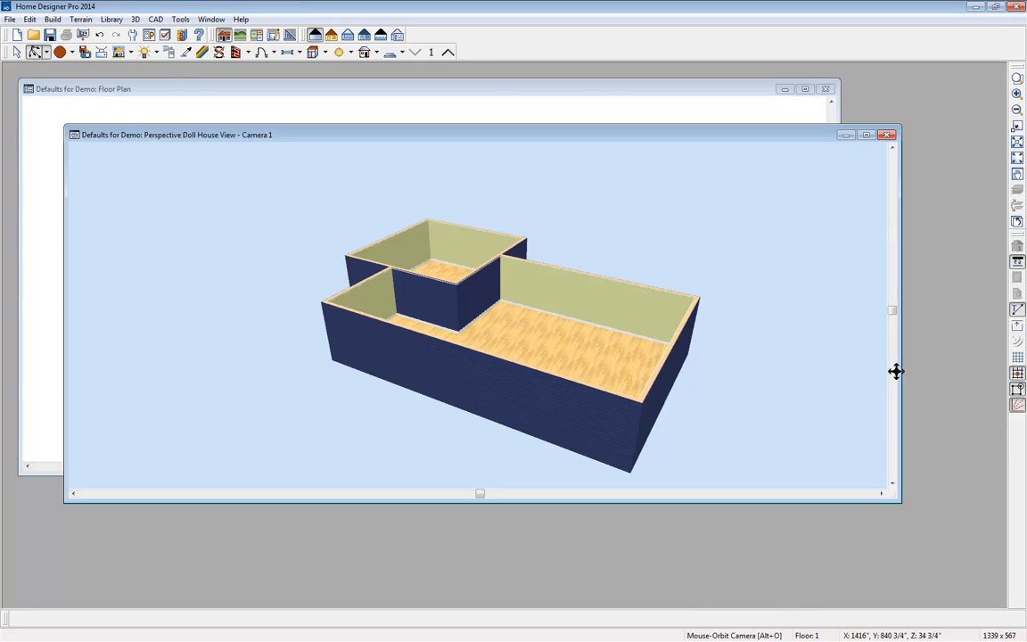
{"action": "middle_click_drag", "start_coordinate": [711, 192], "coordinate": [784, 293]}
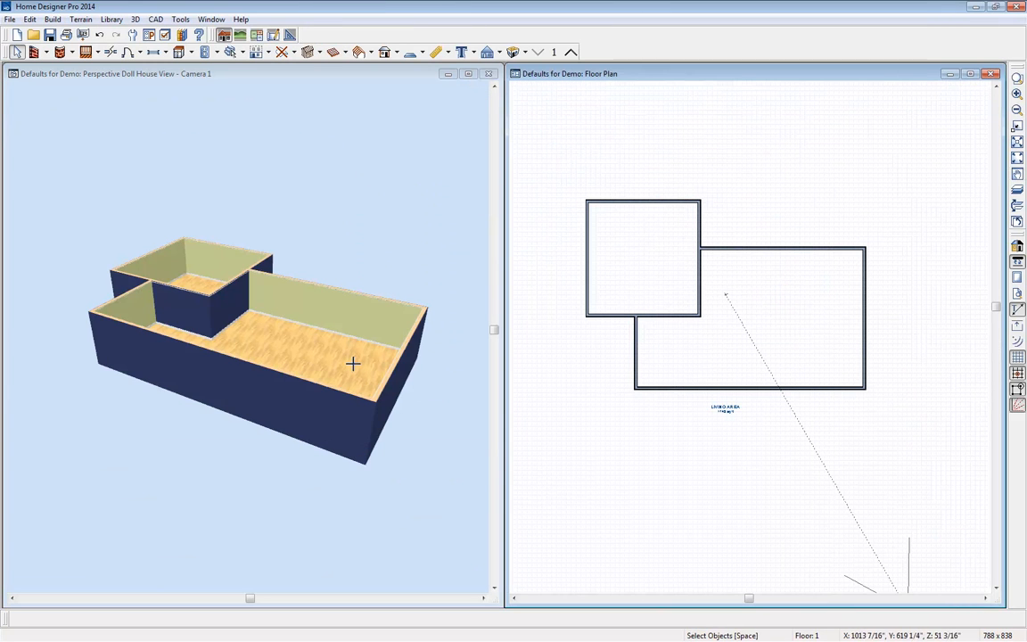
{"action": "middle_click_drag", "start_coordinate": [722, 313], "coordinate": [735, 327]}
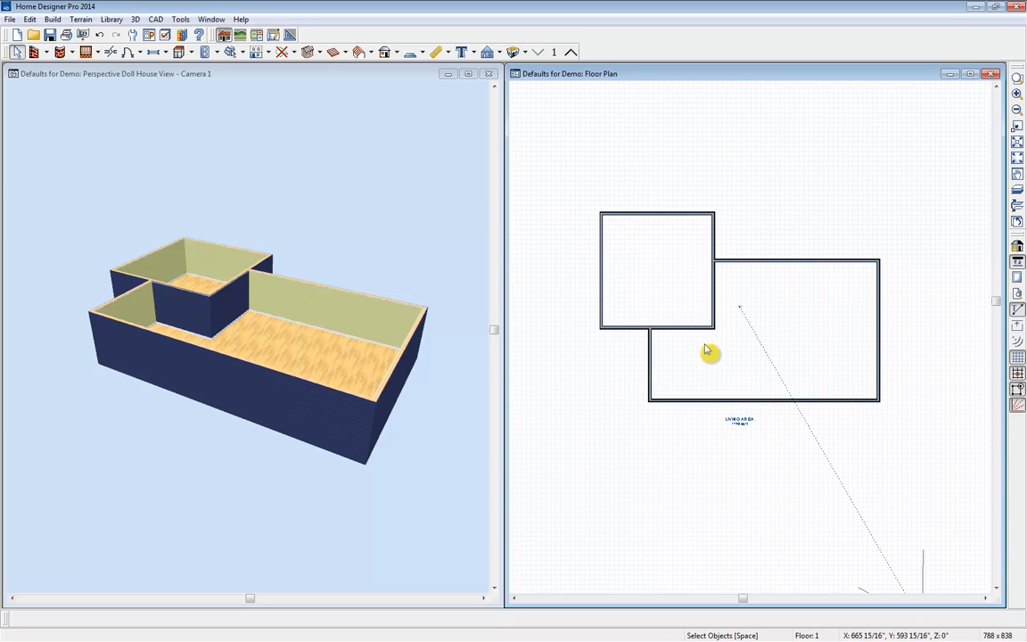
{"action": "scroll", "coordinate": [703, 308], "scroll_direction": "up", "scroll_amount": 2}
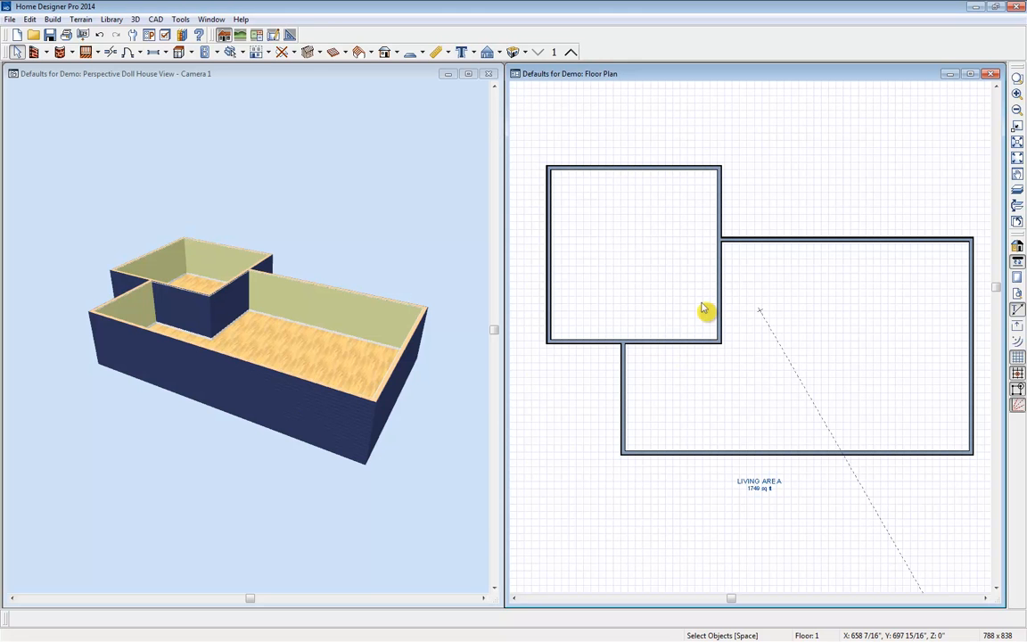
{"action": "scroll", "coordinate": [701, 303], "scroll_direction": "down", "scroll_amount": 1}
{"action": "scroll", "coordinate": [700, 306], "scroll_direction": "up", "scroll_amount": 1}
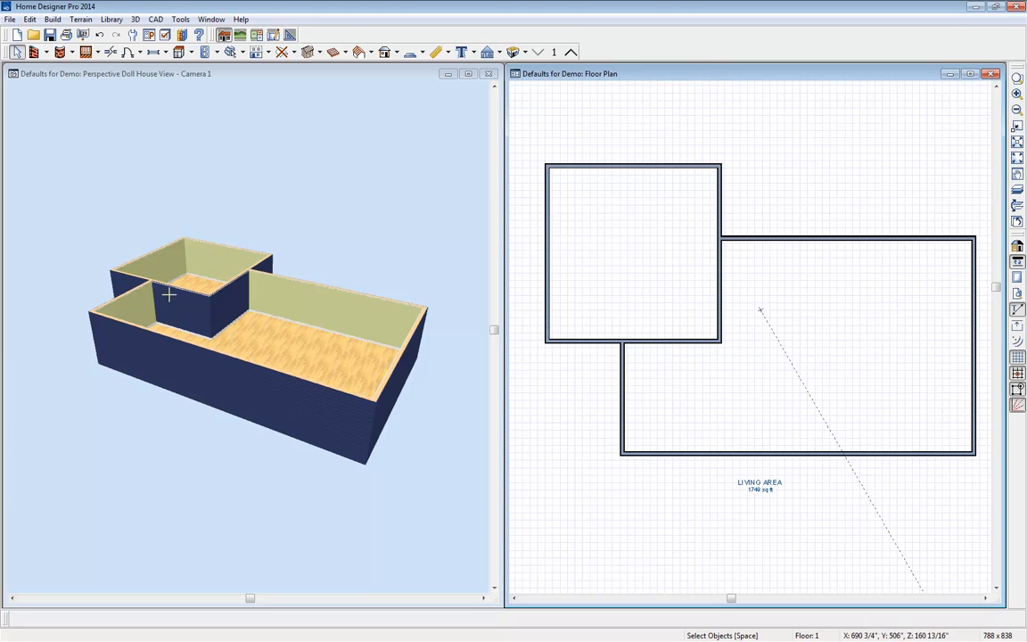
Step: Break the upper-left room's right and bottom walls where the larger room's outer walls meet them
{"action": "left_click", "coordinate": [722, 204]}
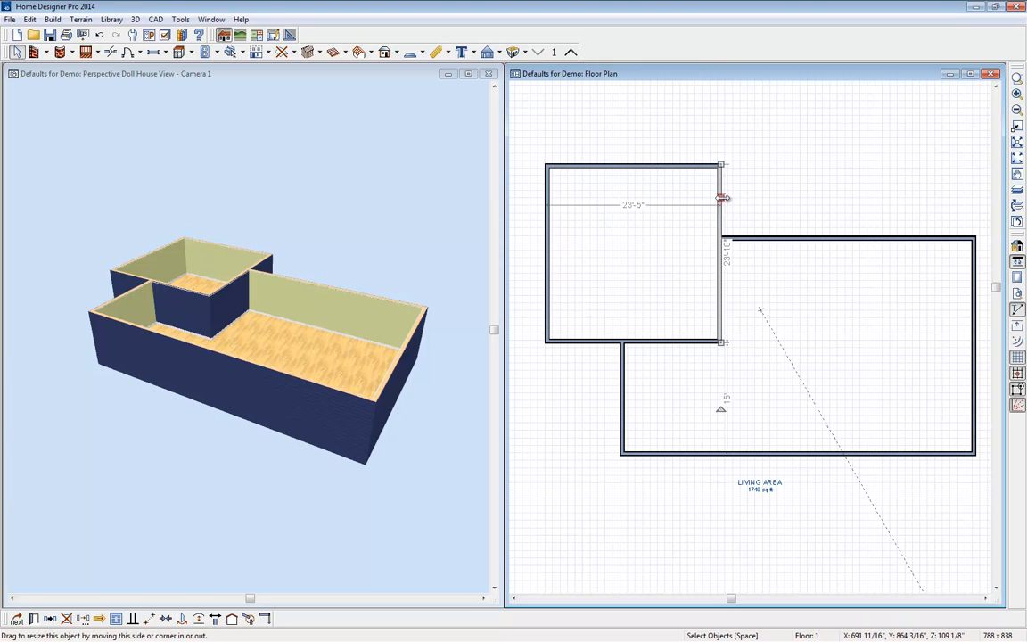
{"action": "left_click", "coordinate": [112, 53]}
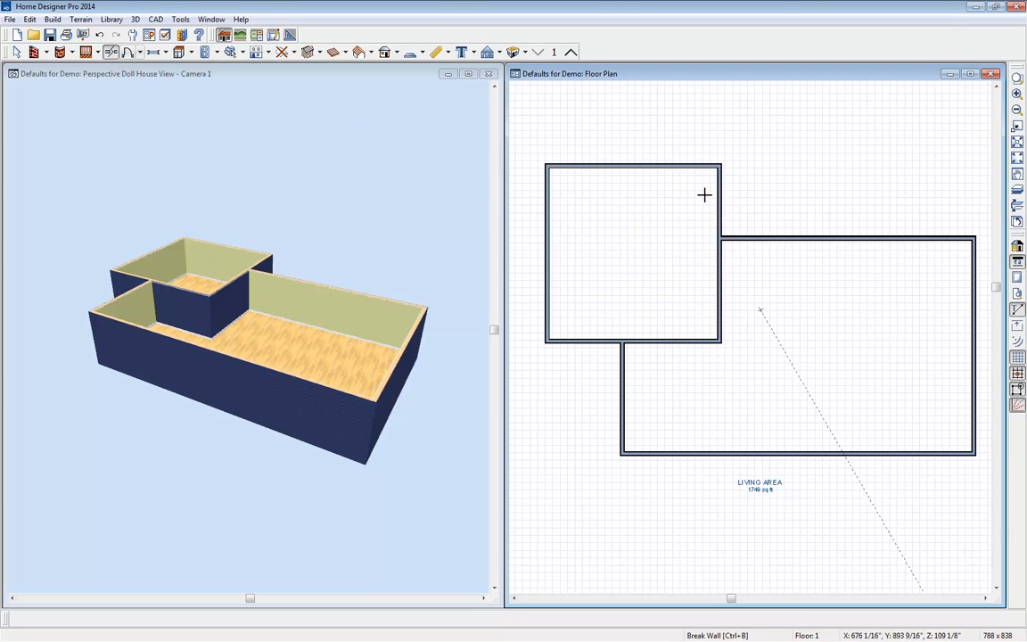
{"action": "left_click", "coordinate": [720, 236]}
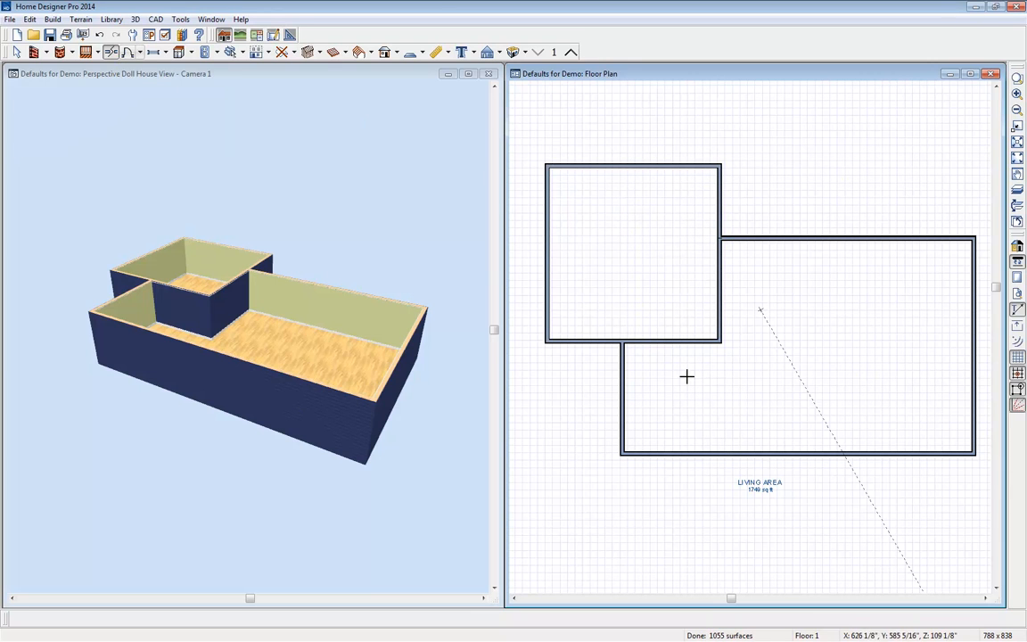
{"action": "left_click", "coordinate": [622, 344]}
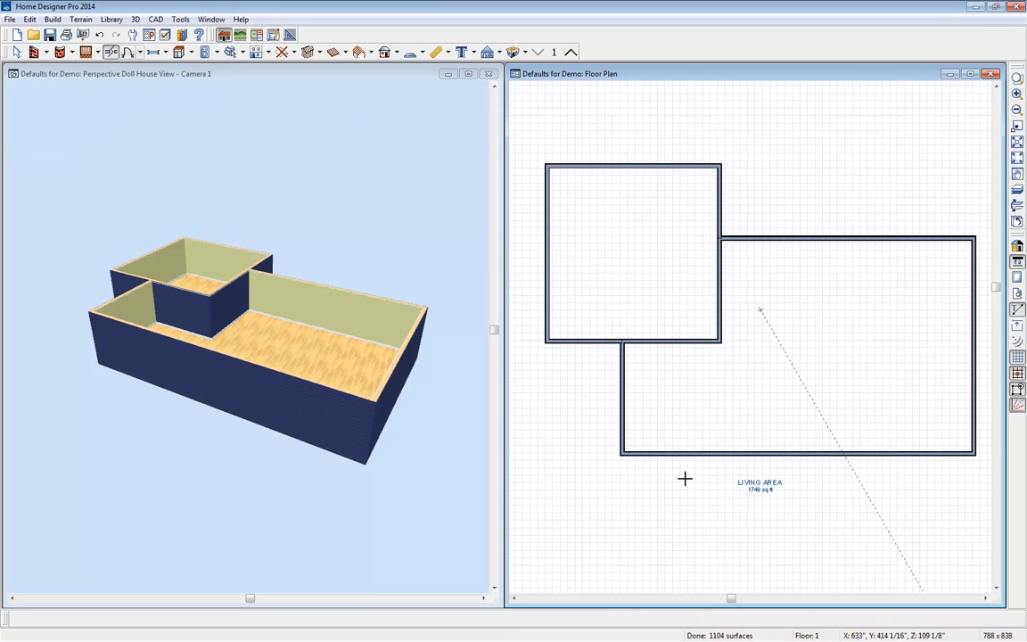
{"action": "key", "text": "space"}
Step: Change the wall type of the two walls shared by the upper-left room and the larger room to Interior-6
{"action": "left_click", "coordinate": [679, 344]}
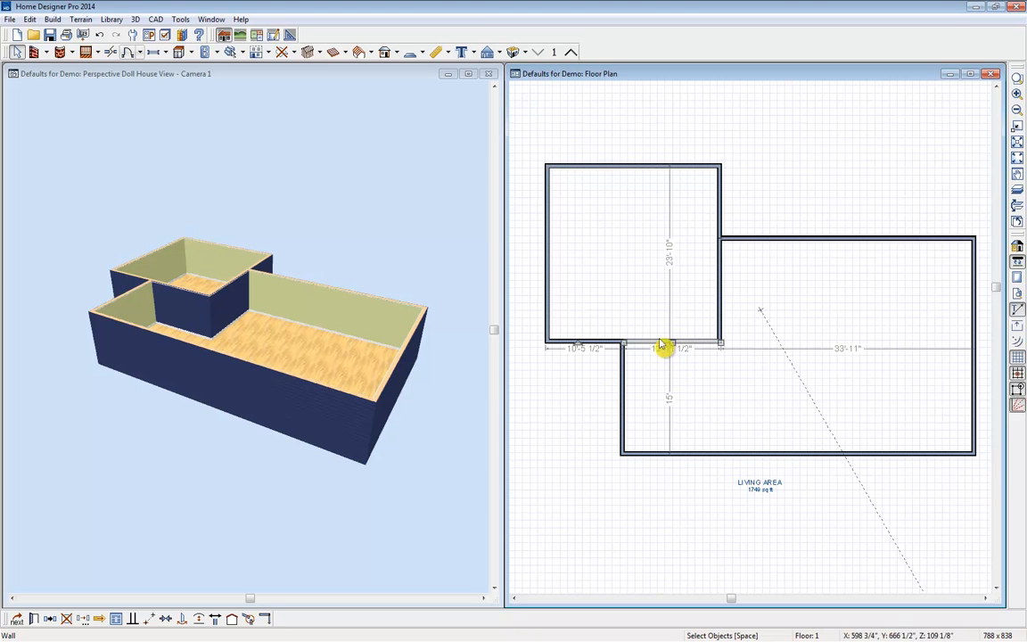
{"action": "left_click", "coordinate": [720, 301]}
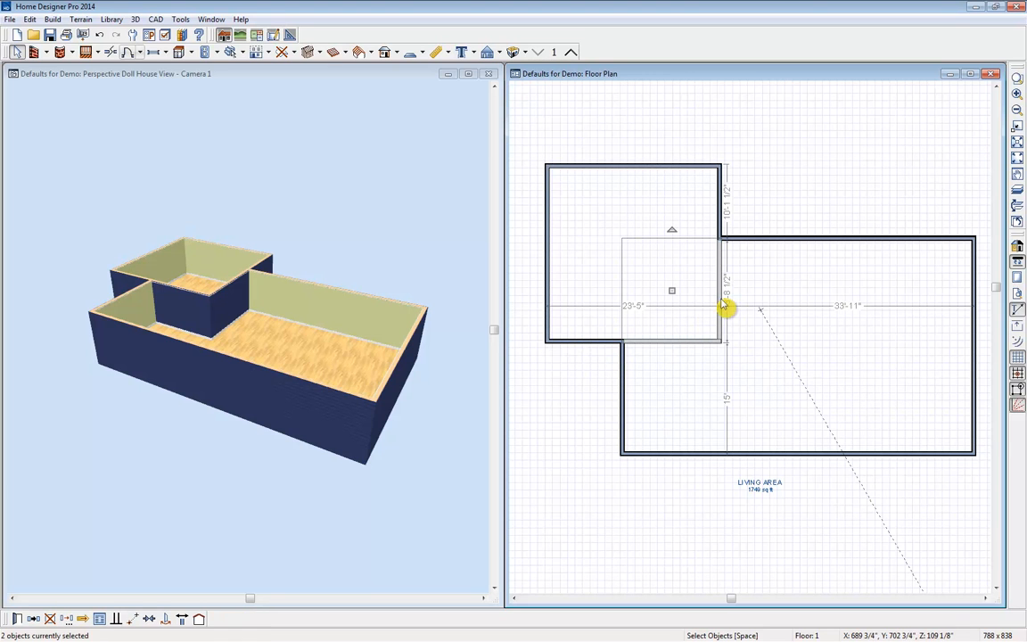
{"action": "left_click", "coordinate": [19, 619]}
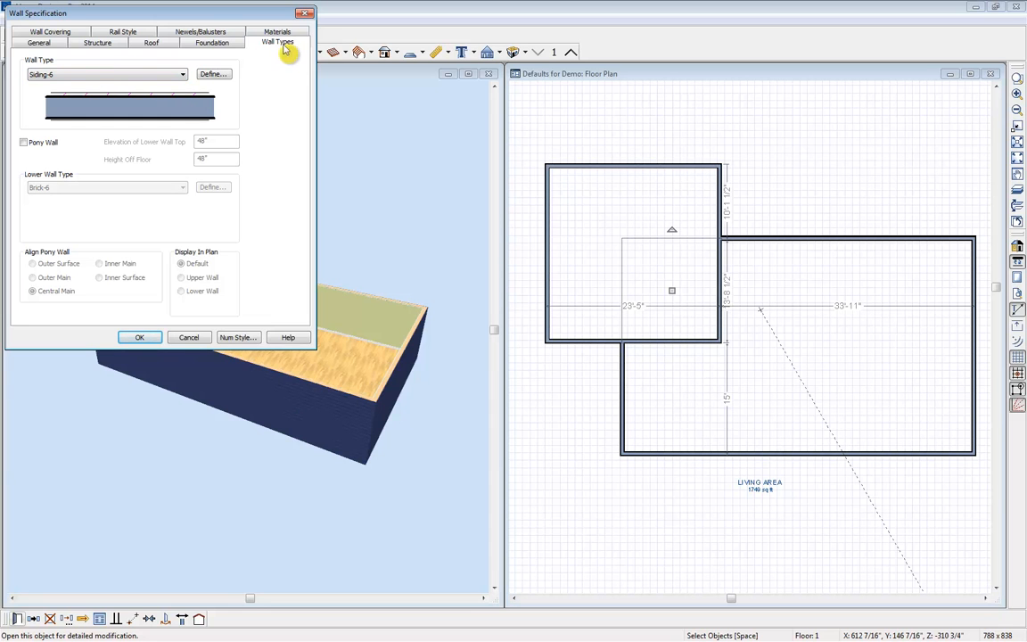
{"action": "left_click", "coordinate": [79, 74]}
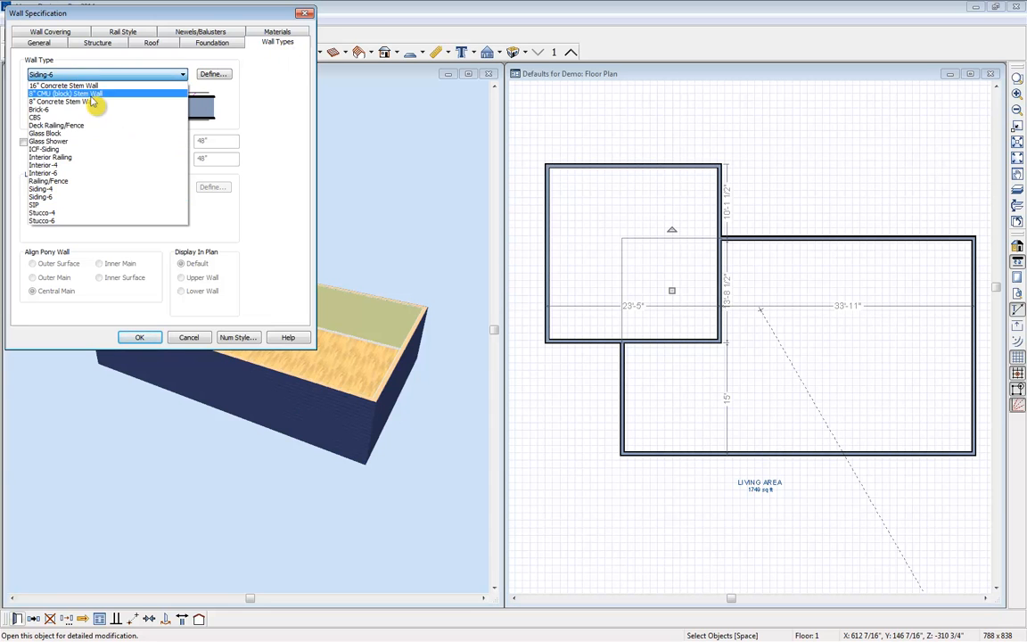
{"action": "left_click", "coordinate": [92, 180]}
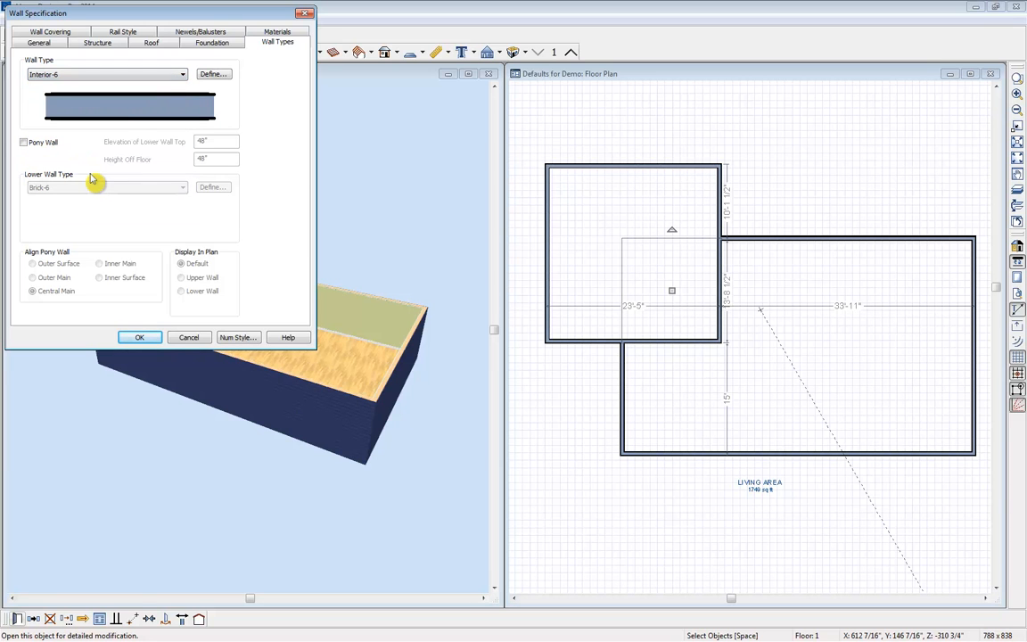
{"action": "left_click", "coordinate": [140, 338]}
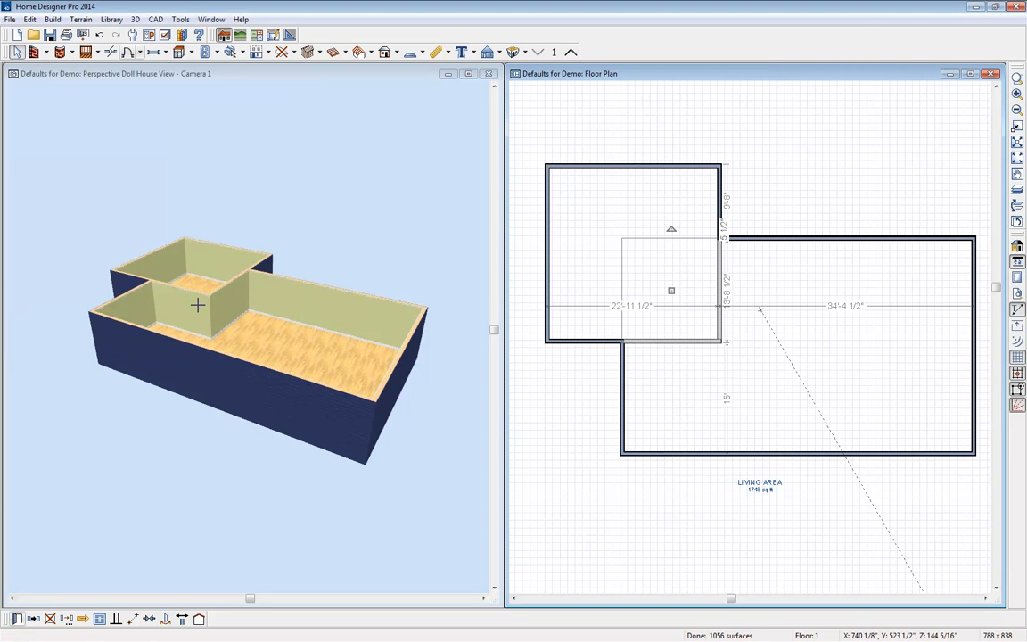
{"action": "left_click", "coordinate": [647, 247]}
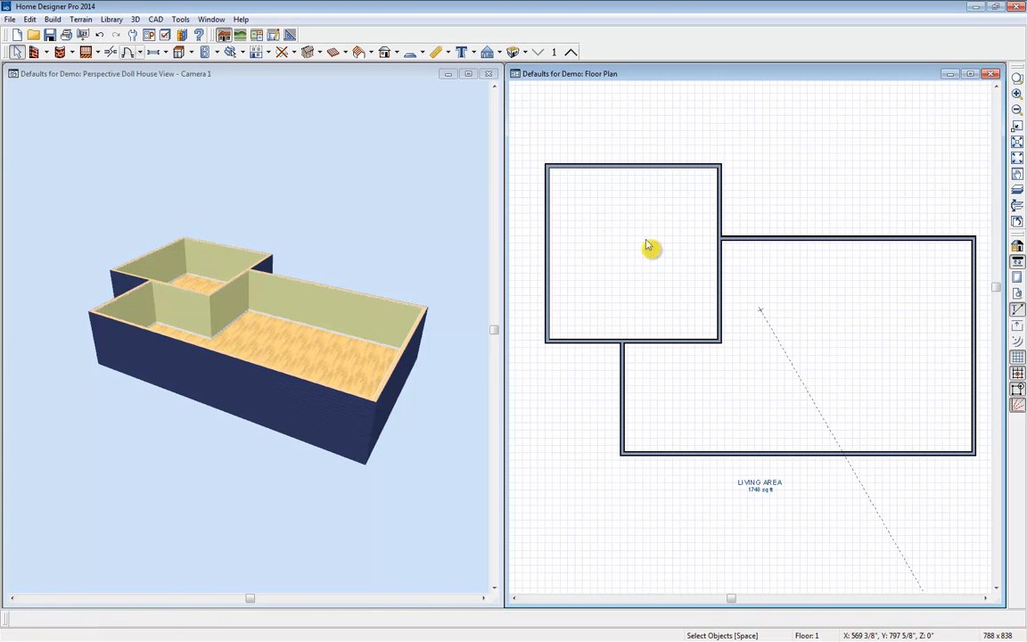
Step: Set the upper-left room's type to Garage
{"action": "left_click", "coordinate": [640, 247]}
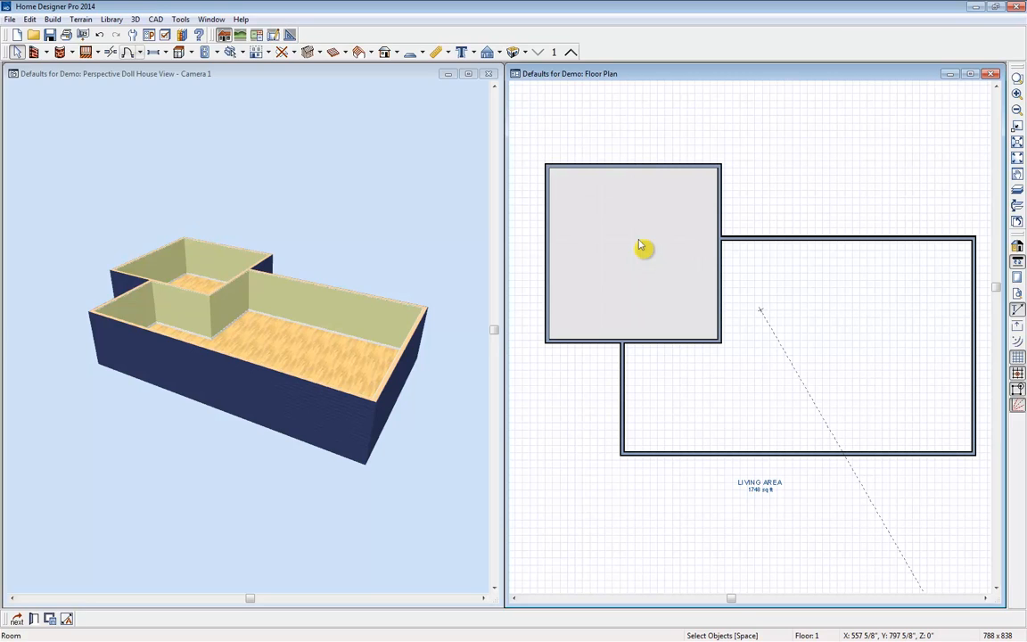
{"action": "double_click", "coordinate": [640, 247]}
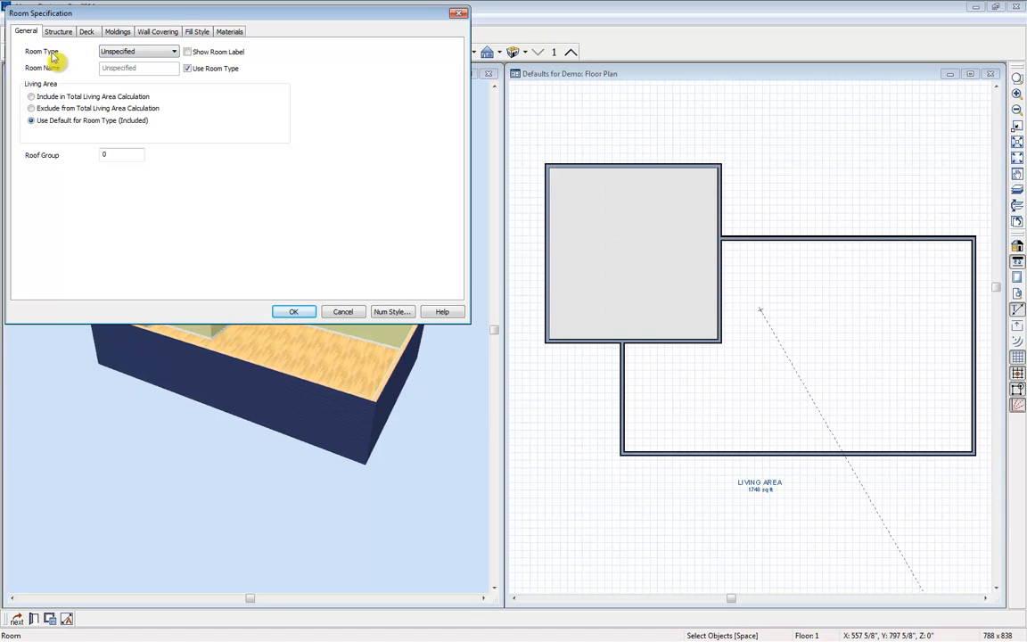
{"action": "left_click", "coordinate": [142, 54]}
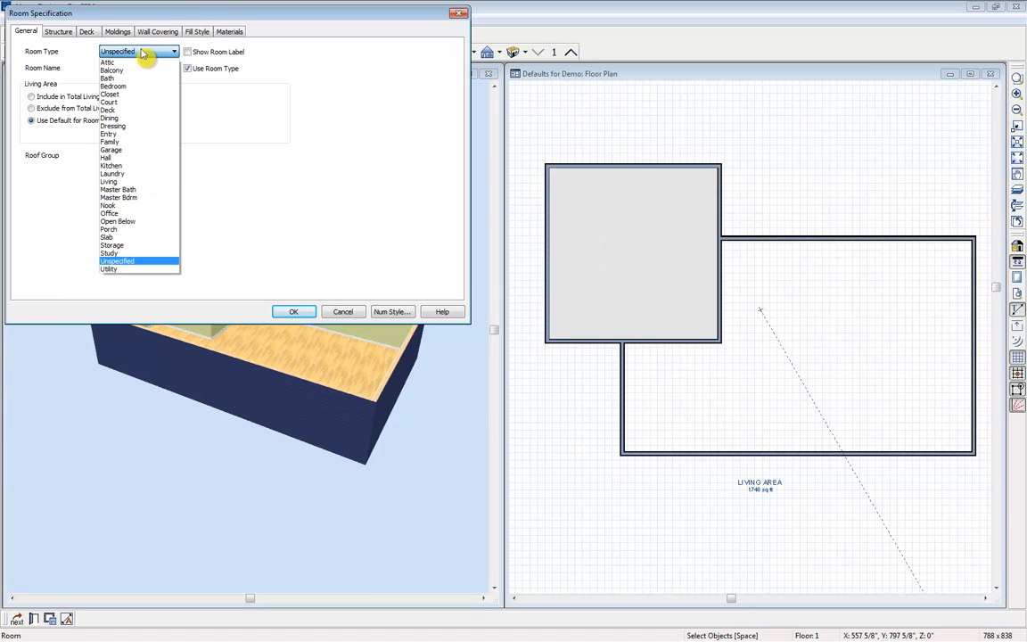
{"action": "left_click", "coordinate": [159, 149]}
{"action": "left_click", "coordinate": [295, 312]}
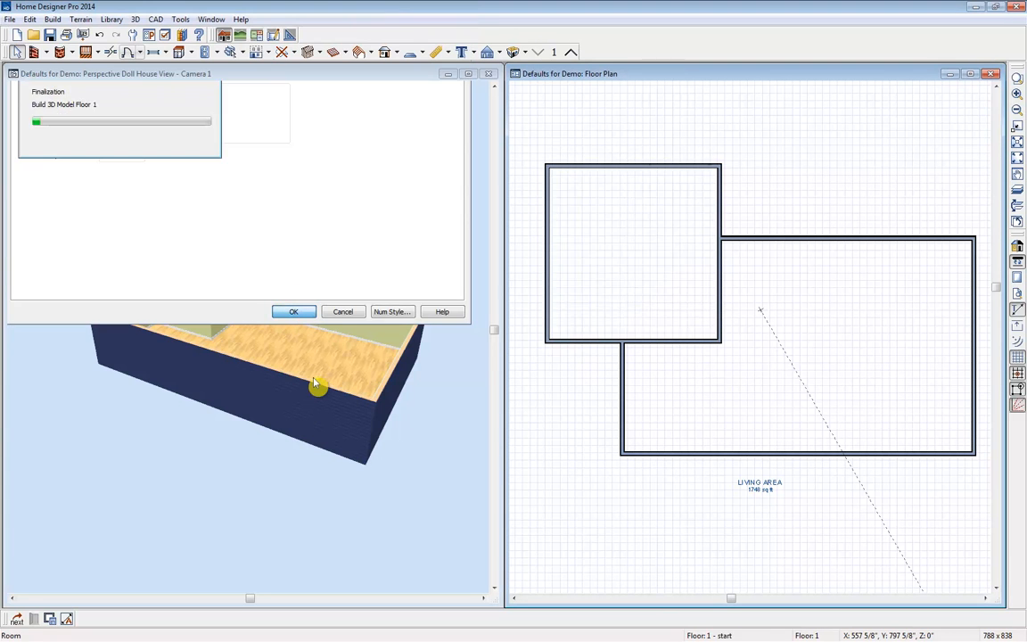
{"action": "left_click", "coordinate": [753, 221]}
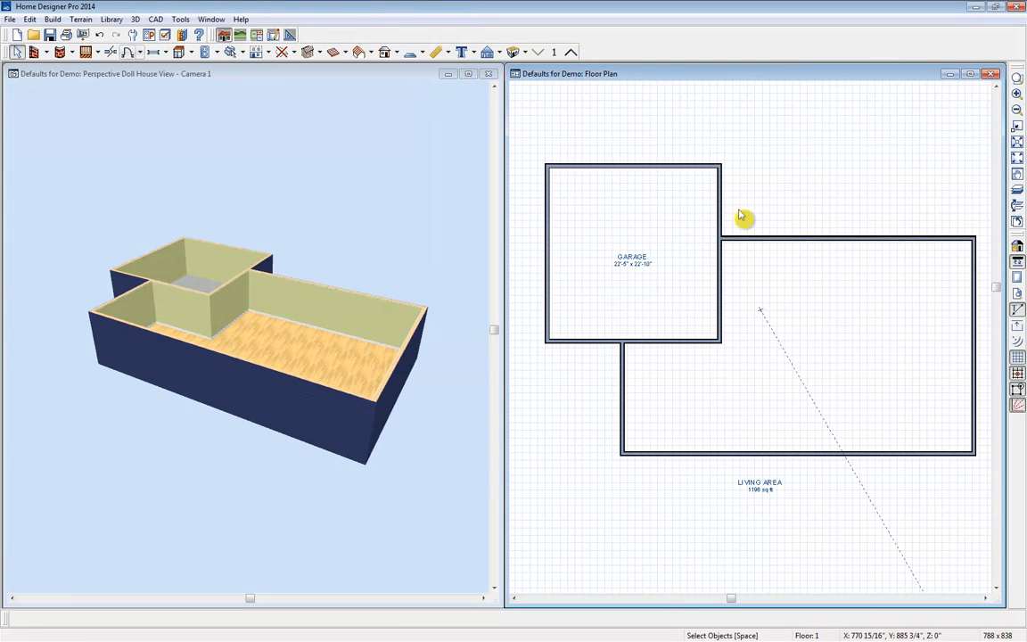
Step: View the house from higher up in the doll house view, then close that view and maximize the floor plan
{"action": "left_click", "coordinate": [169, 160]}
{"action": "left_click_drag", "start_coordinate": [180, 176], "coordinate": [188, 222]}
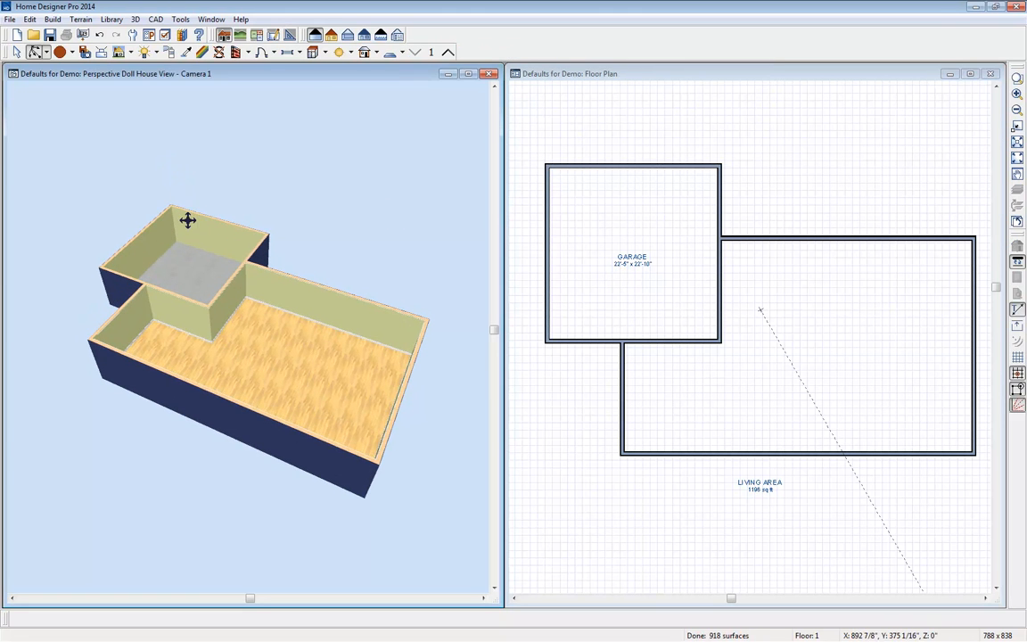
{"action": "key", "text": "space"}
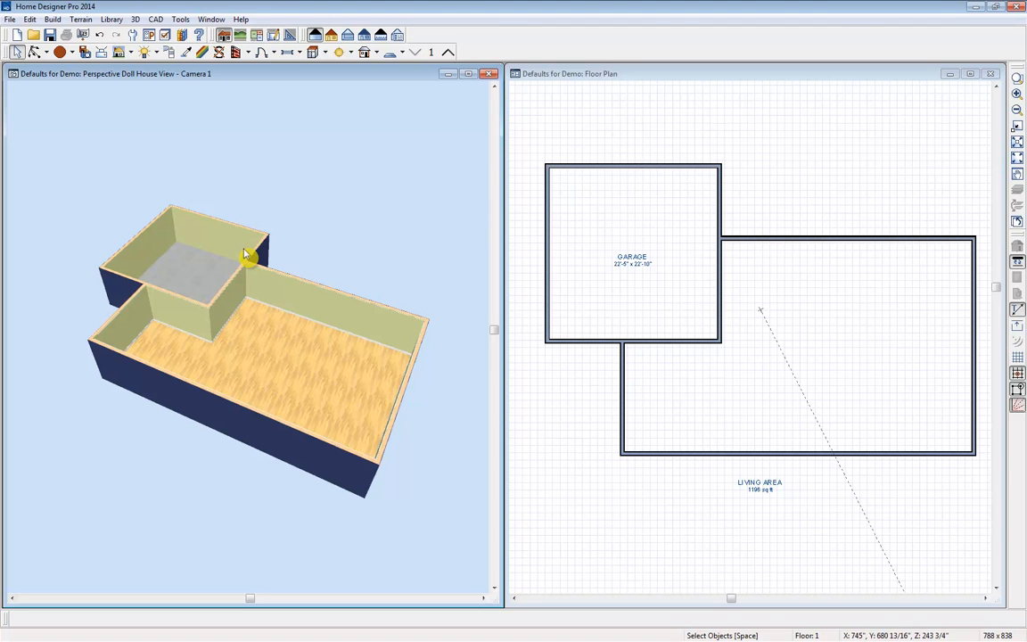
{"action": "left_click", "coordinate": [489, 75]}
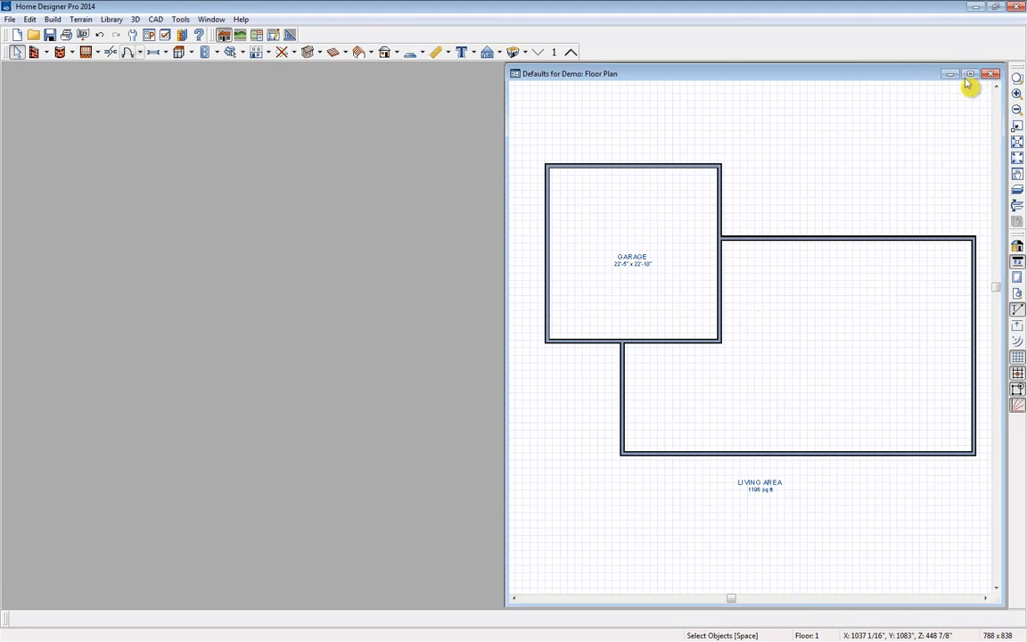
{"action": "left_click", "coordinate": [970, 74]}
{"action": "scroll", "coordinate": [665, 266], "scroll_direction": "up", "scroll_amount": 2}
{"action": "scroll", "coordinate": [628, 178], "scroll_direction": "down", "scroll_amount": 2}
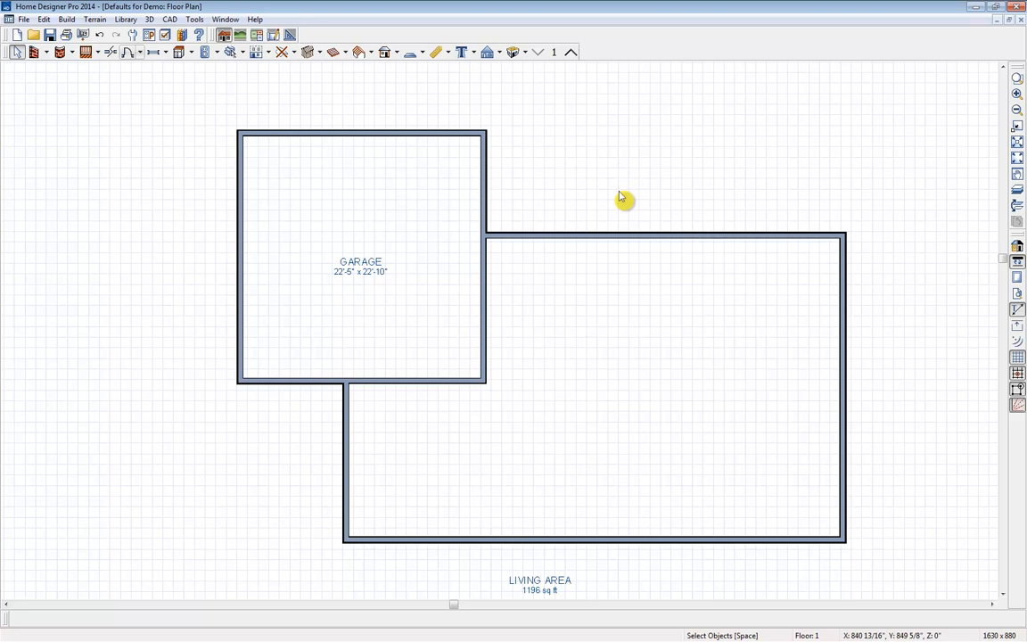
Step: Set the larger room's upper wall to 35'-6" long and its right wall to 30' long
{"action": "left_click", "coordinate": [677, 237]}
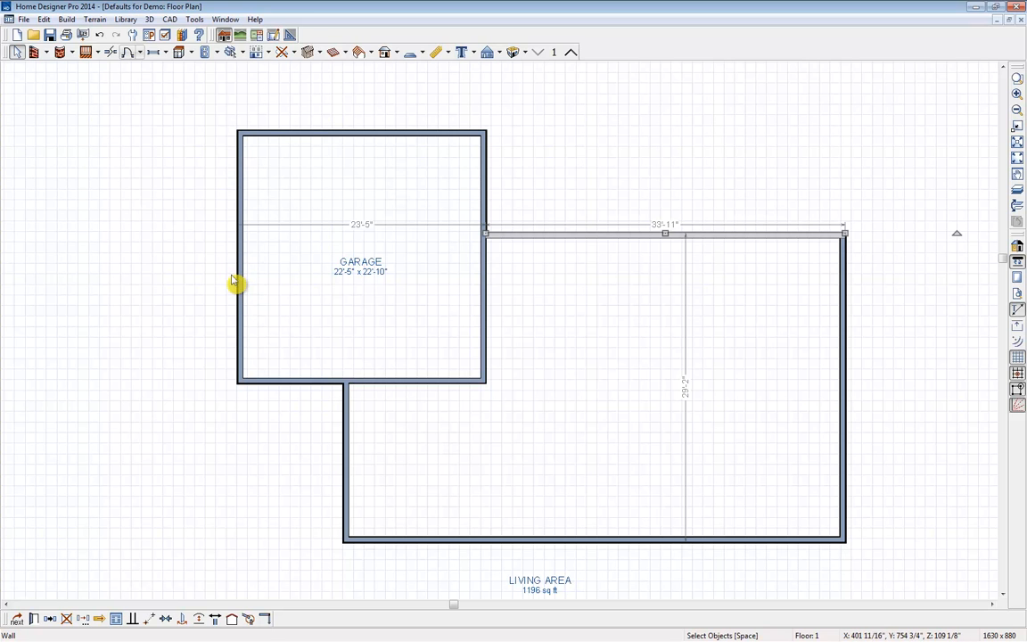
{"action": "left_click", "coordinate": [666, 228]}
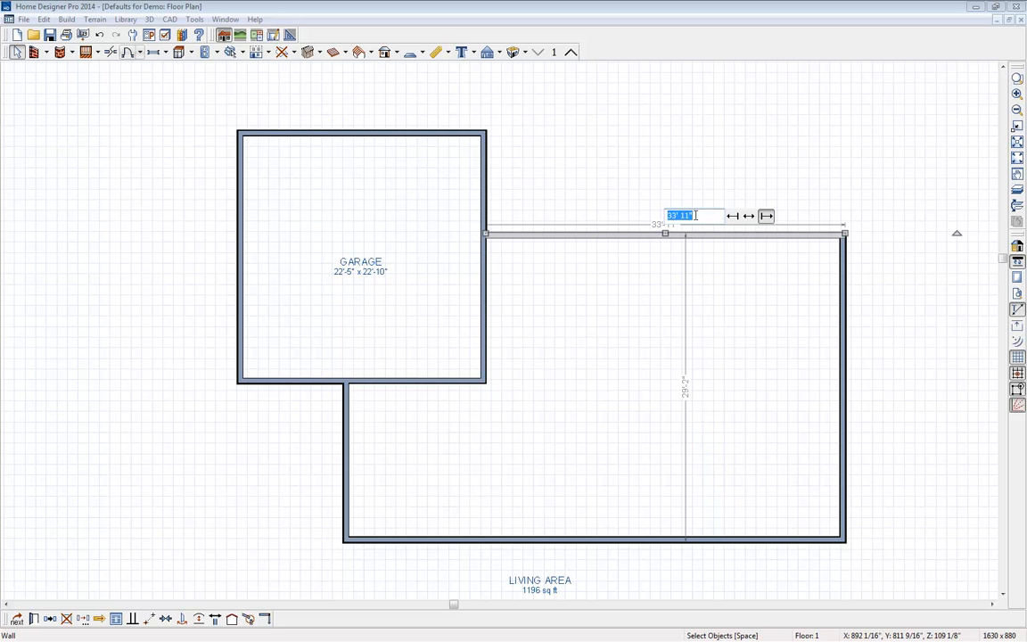
{"action": "type", "text": "35' 6"}
{"action": "key", "text": "Return"}
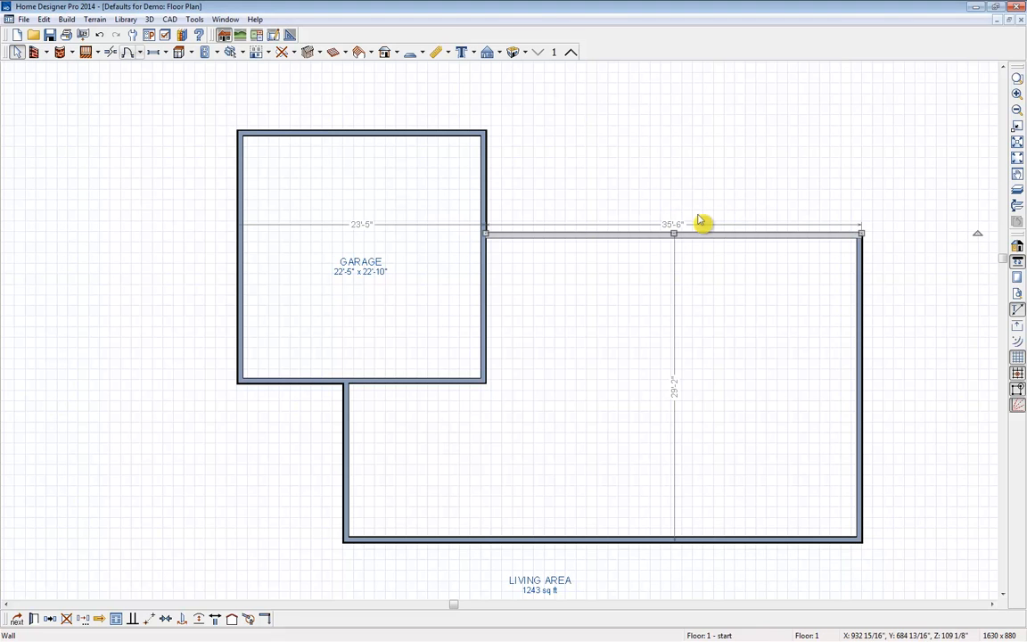
{"action": "left_click", "coordinate": [863, 310]}
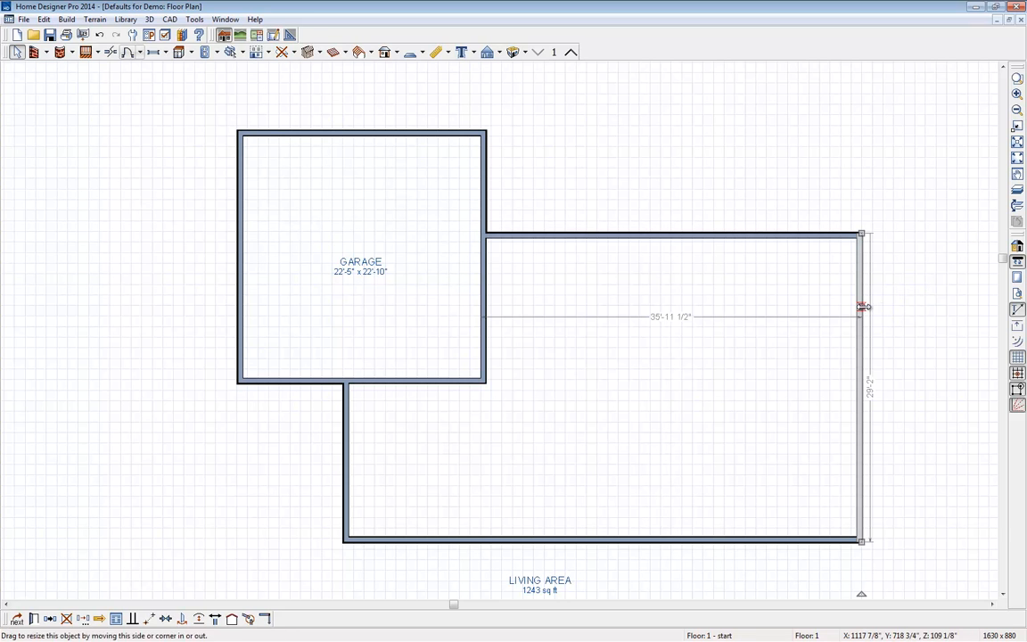
{"action": "left_click", "coordinate": [871, 392]}
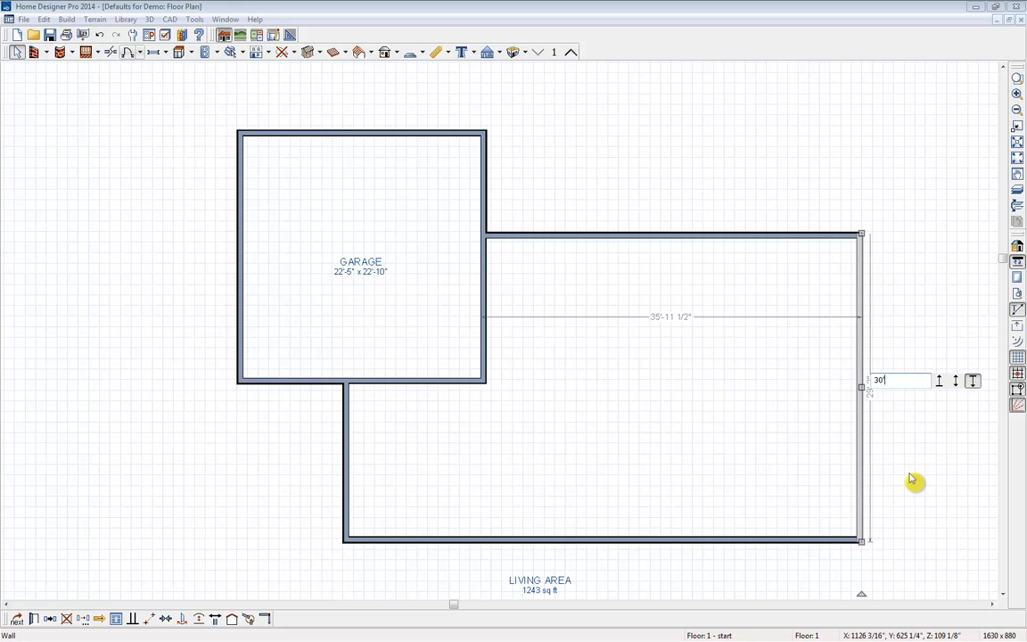
{"action": "key", "text": "Return"}
Step: Set the larger room's bottom wall to 46' long and its short left wall below the garage to 11'
{"action": "left_click", "coordinate": [753, 549]}
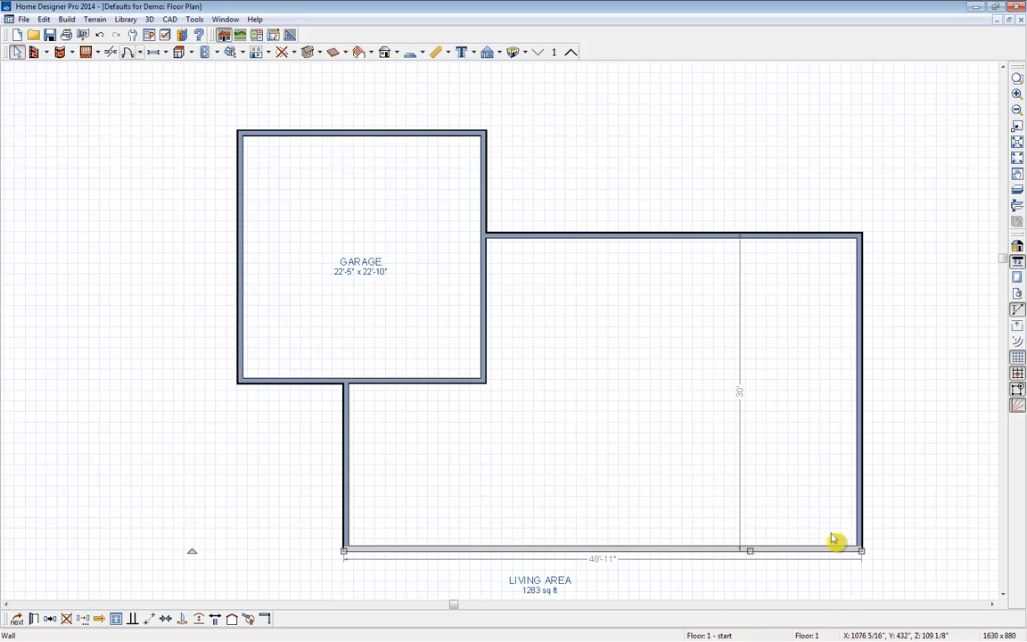
{"action": "scroll", "coordinate": [857, 431], "scroll_direction": "down", "scroll_amount": 3}
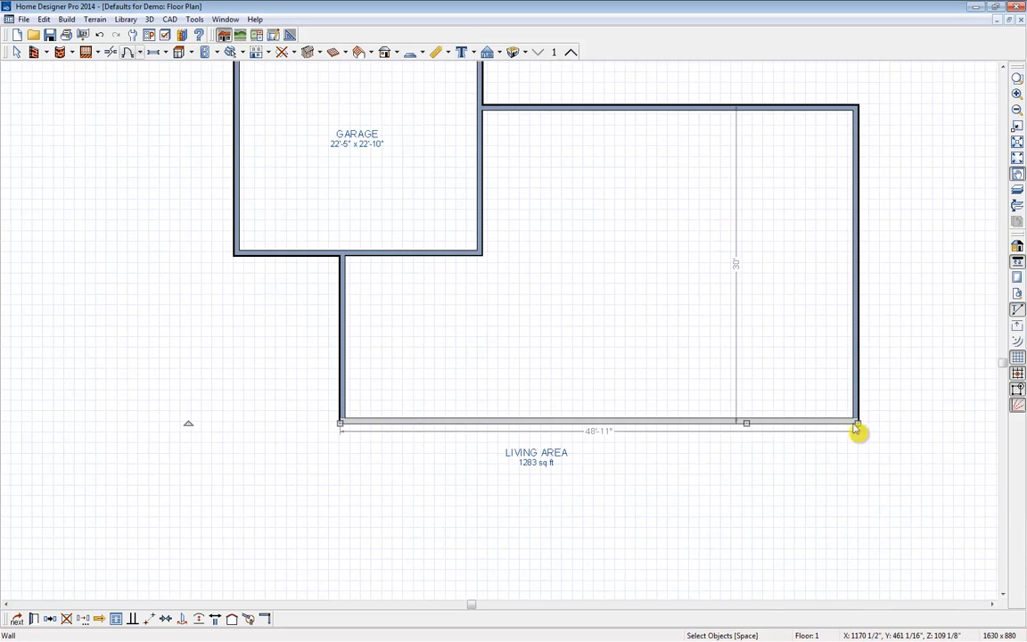
{"action": "left_click", "coordinate": [600, 433]}
{"action": "type", "text": "46"}
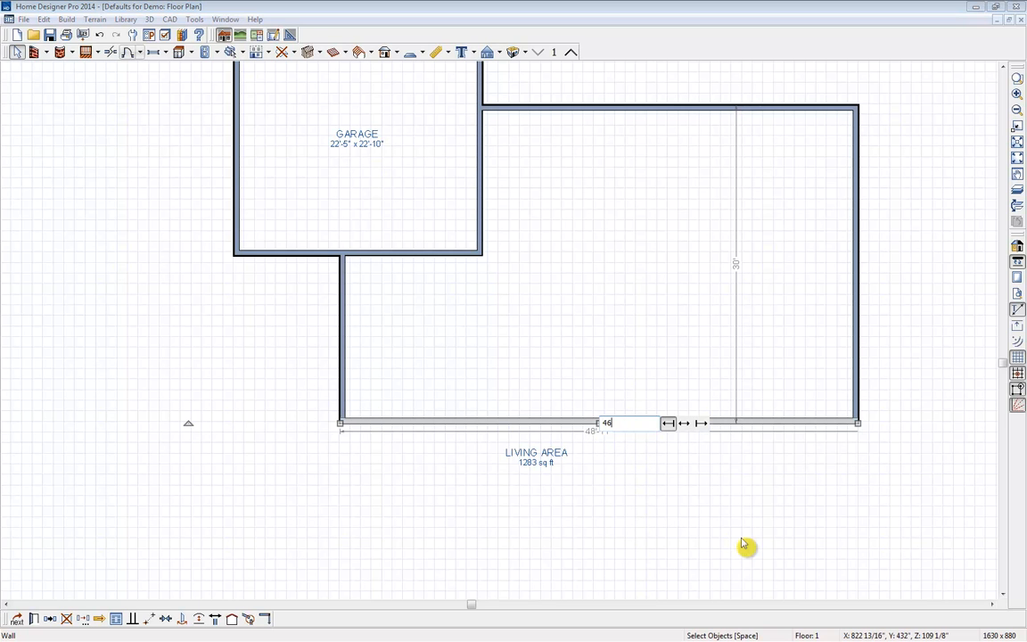
{"action": "key", "text": "Return"}
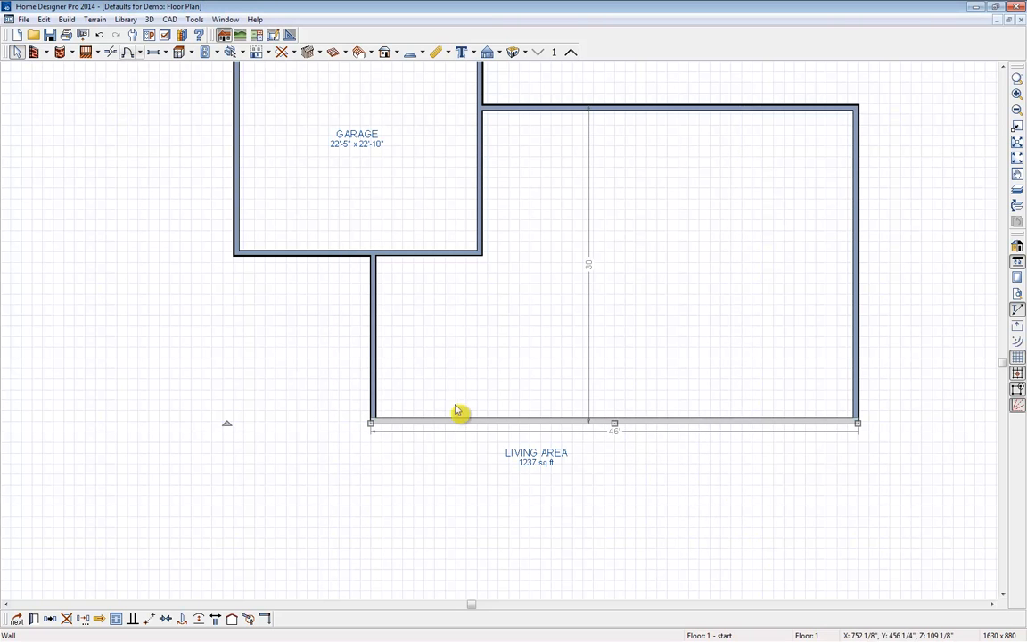
{"action": "left_click", "coordinate": [374, 354]}
{"action": "left_click", "coordinate": [360, 353]}
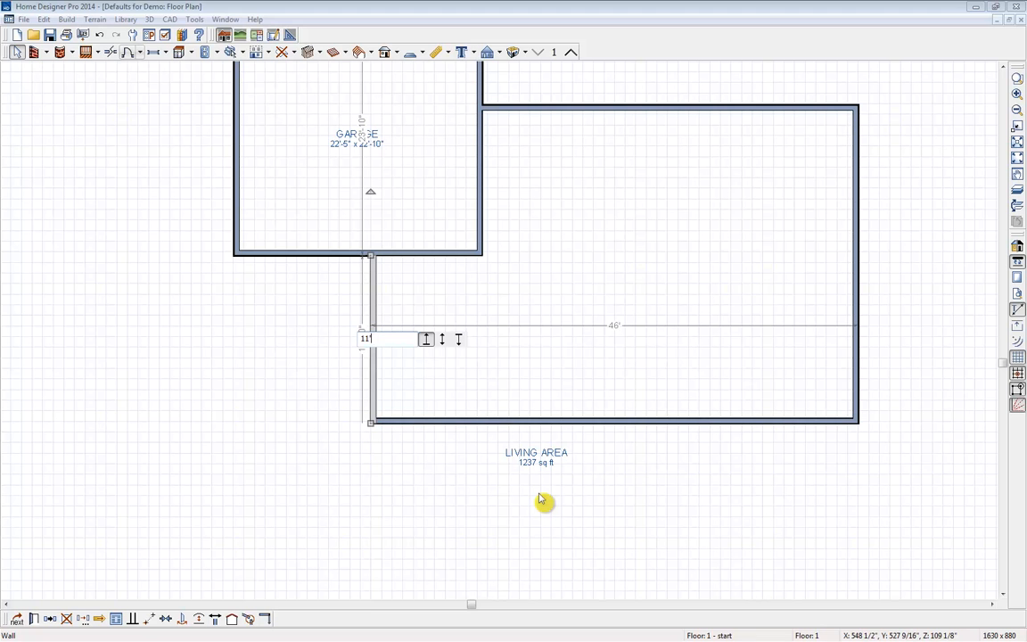
{"action": "key", "text": "Return"}
Step: Set the garage's left wall to 22' long and its distance from the garage's right wall to 24'
{"action": "middle_click_drag", "start_coordinate": [298, 209], "coordinate": [375, 298]}
{"action": "left_click", "coordinate": [314, 267]}
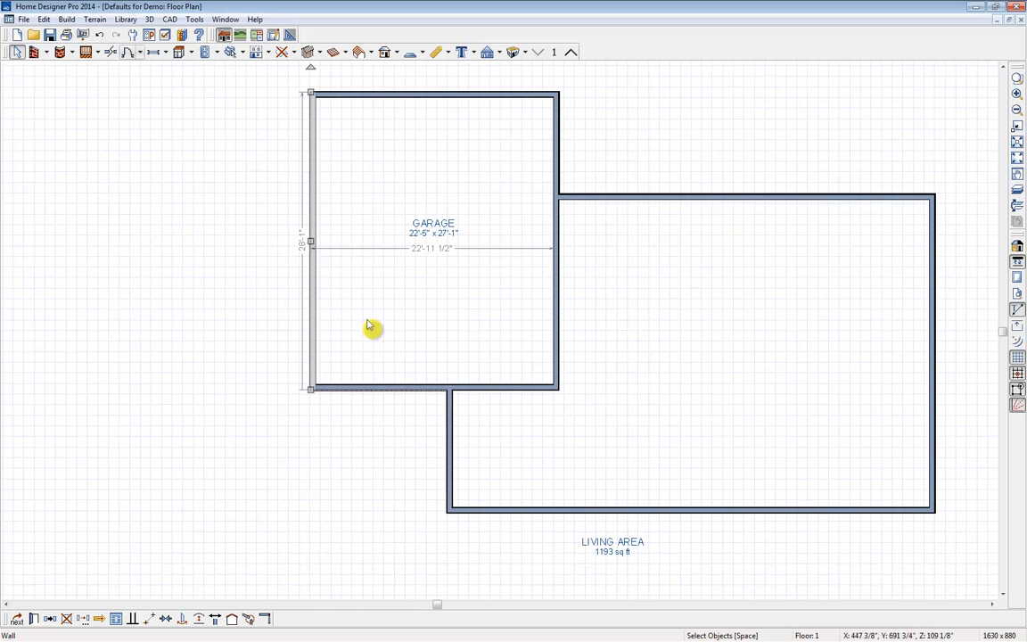
{"action": "left_click", "coordinate": [302, 256]}
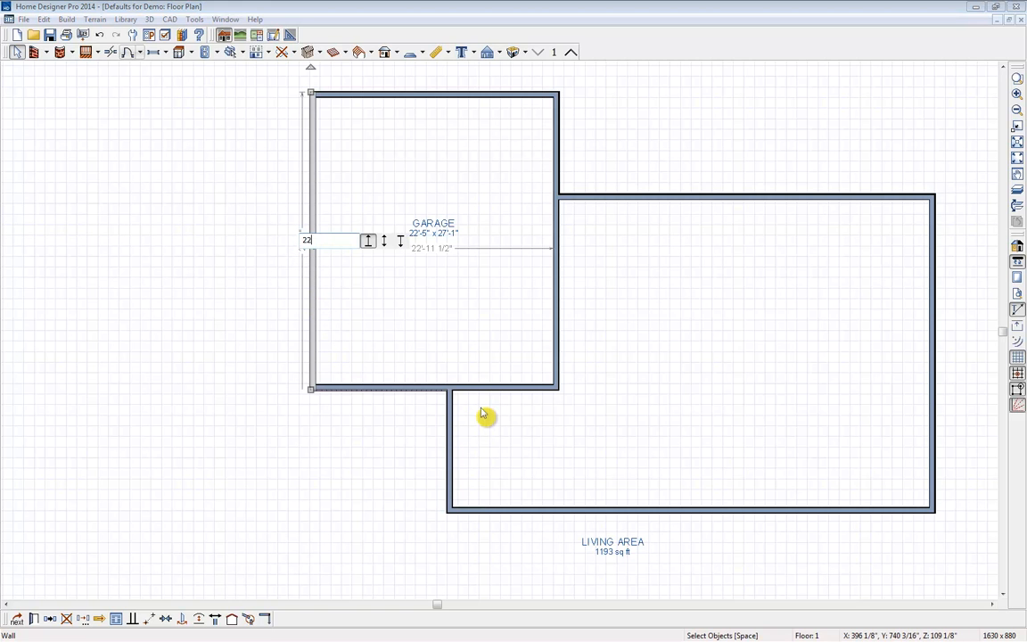
{"action": "key", "text": "Return"}
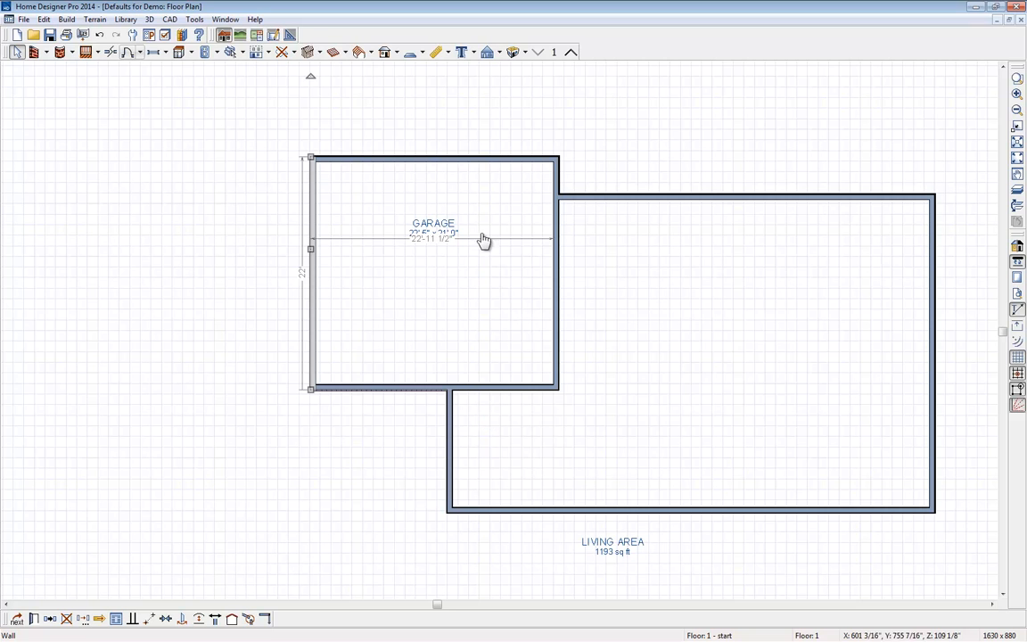
{"action": "left_click", "coordinate": [424, 245]}
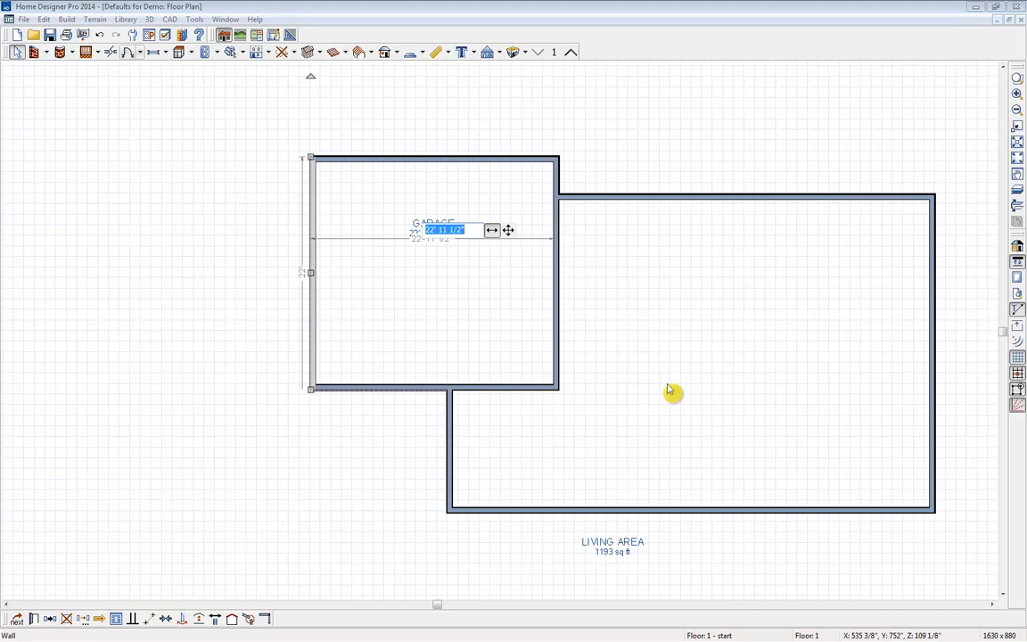
{"action": "type", "text": "24"}
{"action": "key", "text": "Return"}
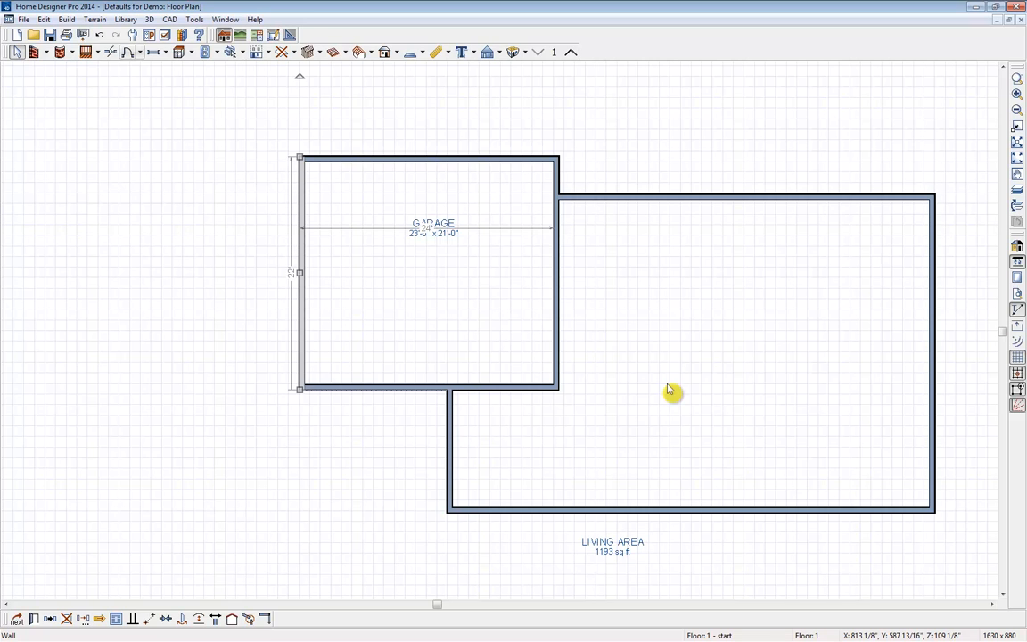
{"action": "key", "text": "Escape"}
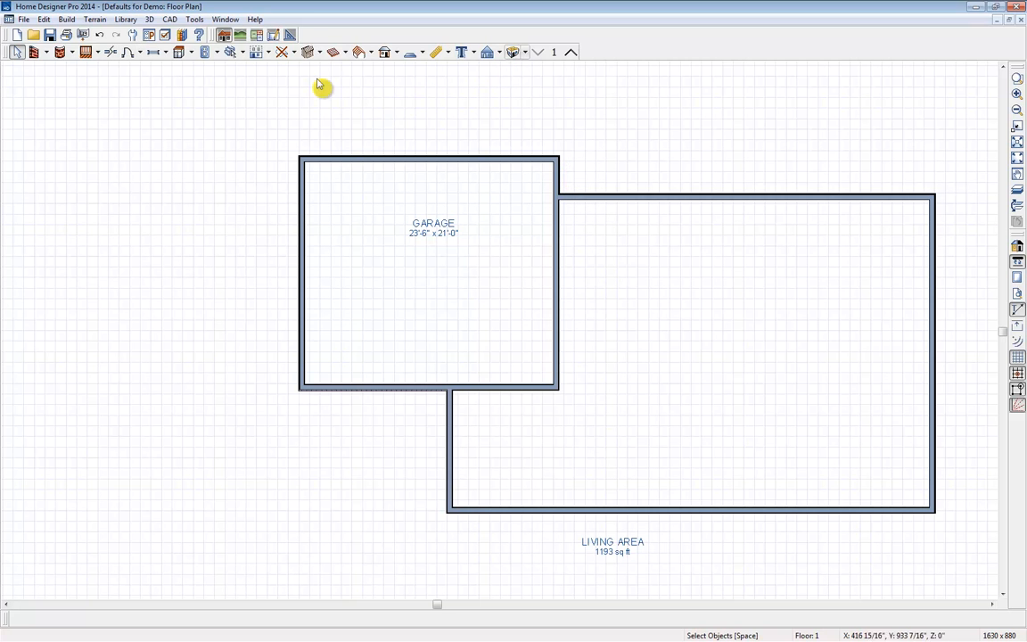
Step: Add an End to End Dimension across the larger room from the garage's right wall to the right exterior wall
{"action": "left_click", "coordinate": [448, 54]}
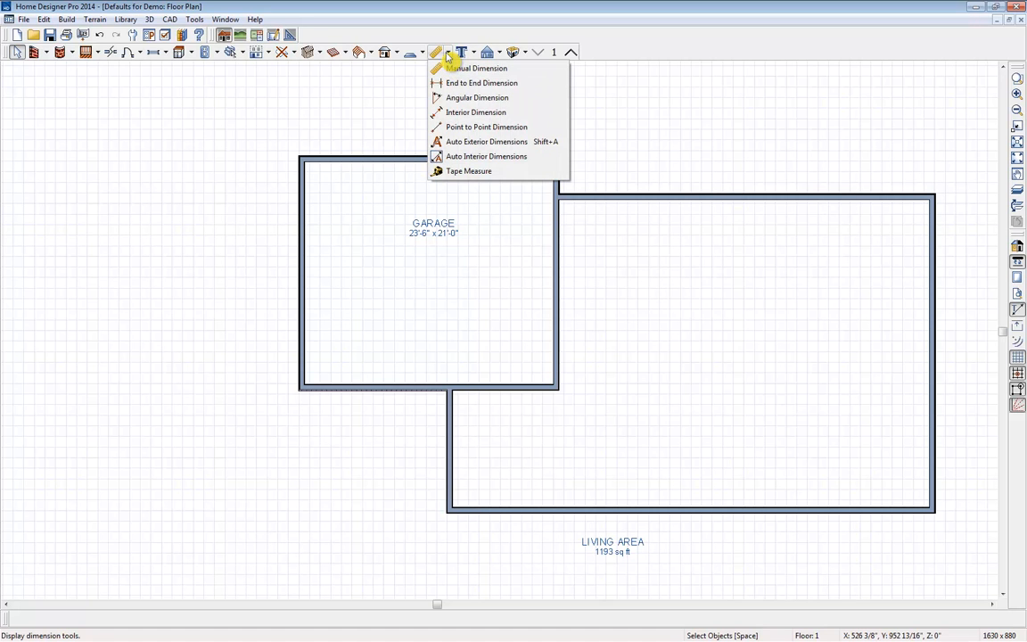
{"action": "left_click", "coordinate": [499, 83]}
{"action": "left_click_drag", "start_coordinate": [557, 258], "coordinate": [933, 259]}
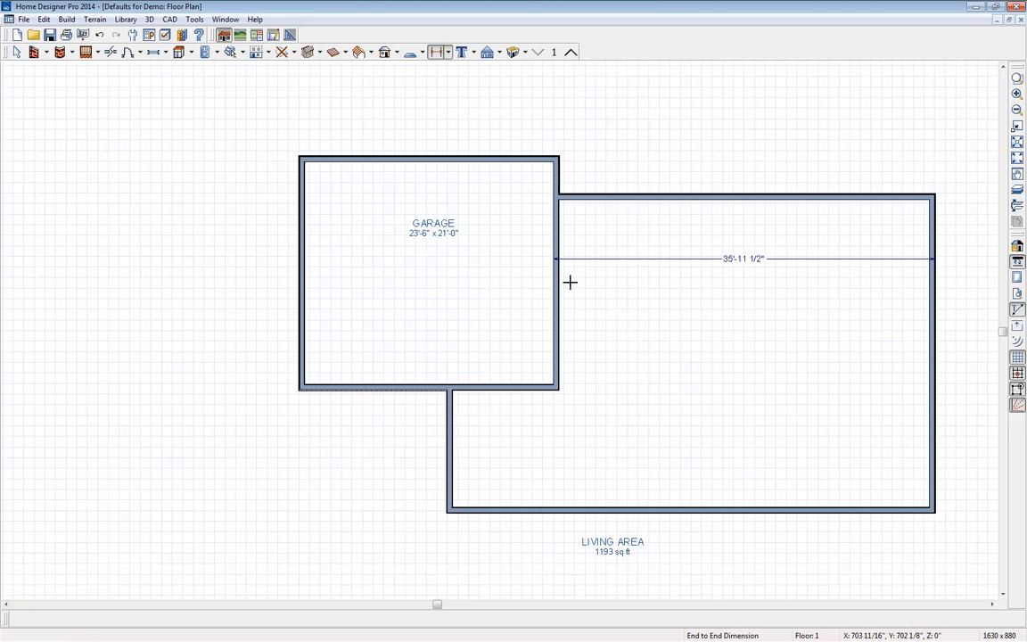
Step: Add a vertical Interior Dimension across the larger room and a diagonal Point to Point Dimension from the garage's upper wall to the bottom wall
{"action": "left_click", "coordinate": [448, 52]}
{"action": "left_click", "coordinate": [490, 114]}
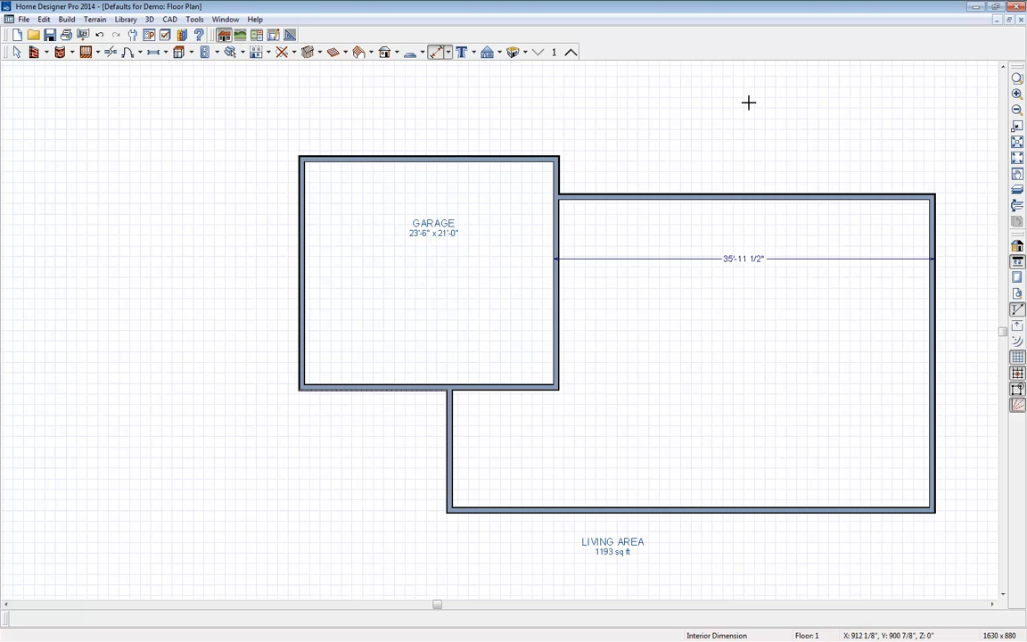
{"action": "left_click_drag", "start_coordinate": [744, 83], "coordinate": [761, 585]}
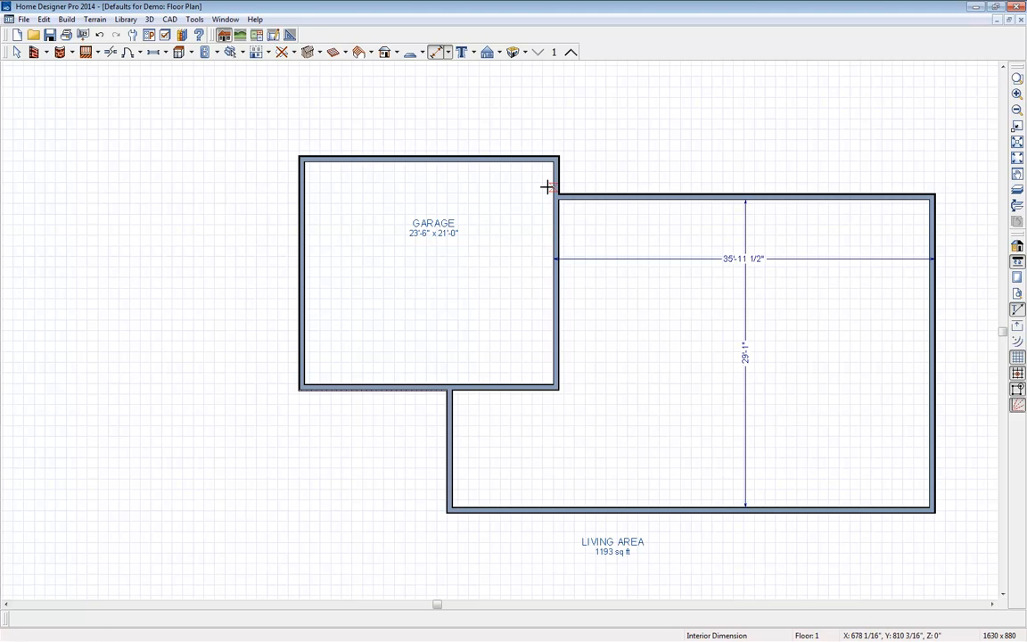
{"action": "left_click", "coordinate": [446, 52]}
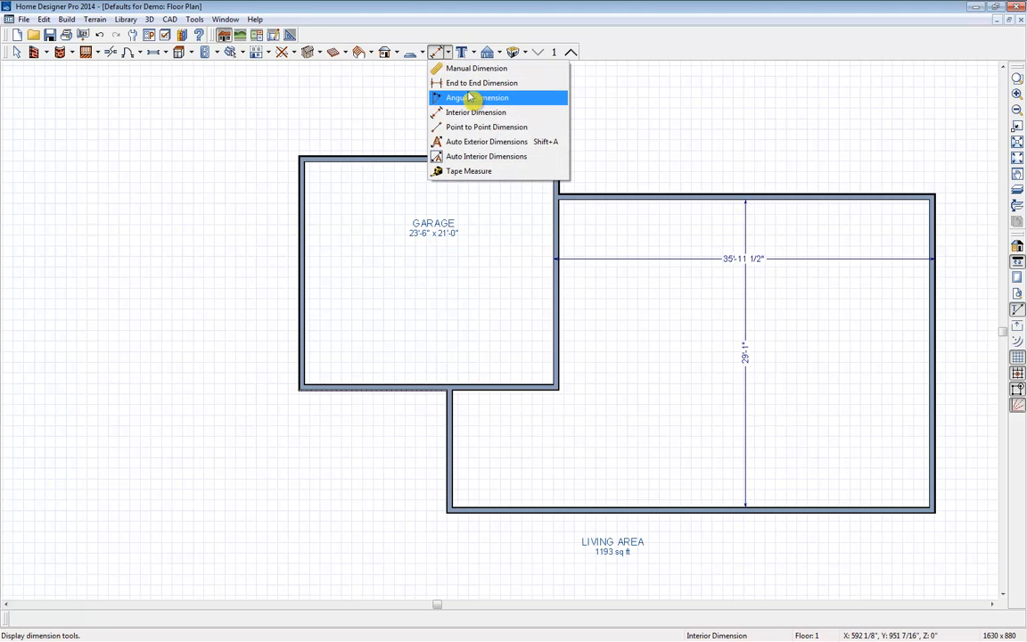
{"action": "left_click", "coordinate": [481, 127]}
{"action": "left_click_drag", "start_coordinate": [332, 163], "coordinate": [804, 504]}
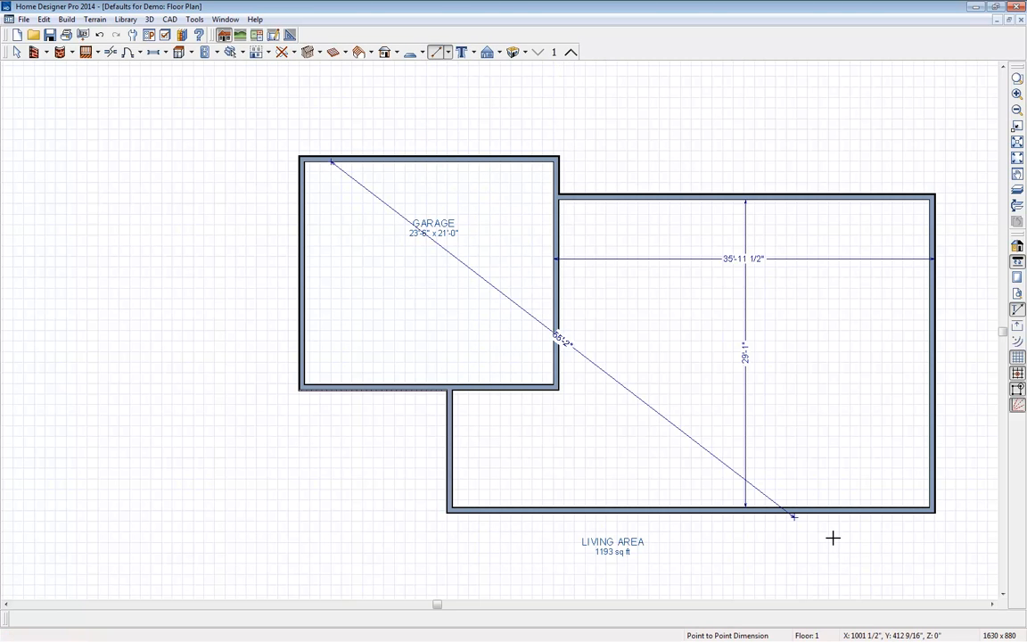
Step: Generate Auto Exterior Dimensions and Auto Interior Dimensions for the whole floor plan
{"action": "left_click", "coordinate": [447, 53]}
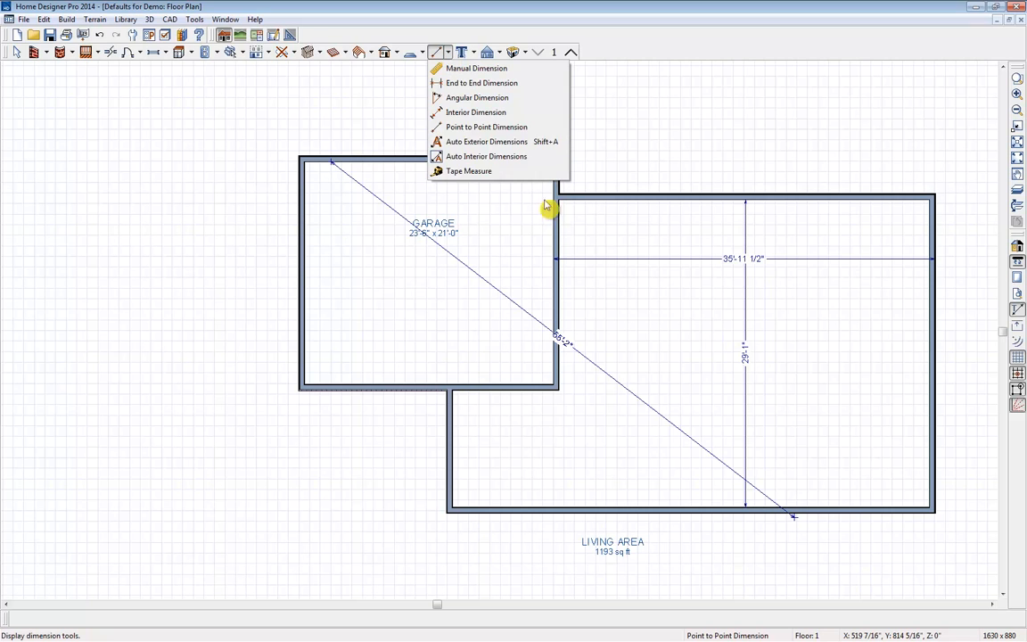
{"action": "left_click", "coordinate": [535, 145]}
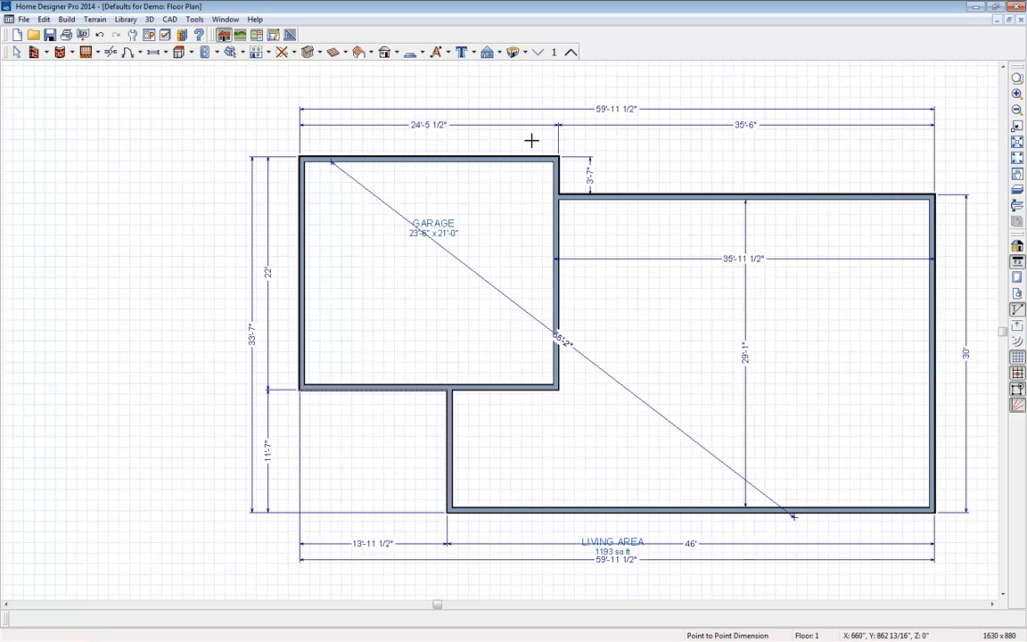
{"action": "left_click", "coordinate": [451, 52]}
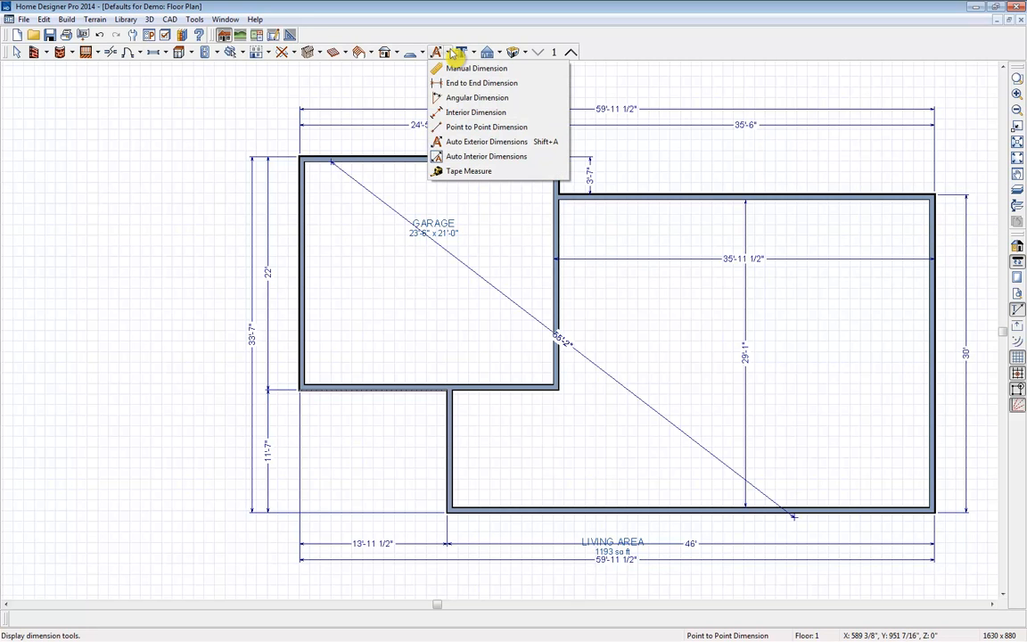
{"action": "left_click", "coordinate": [486, 159]}
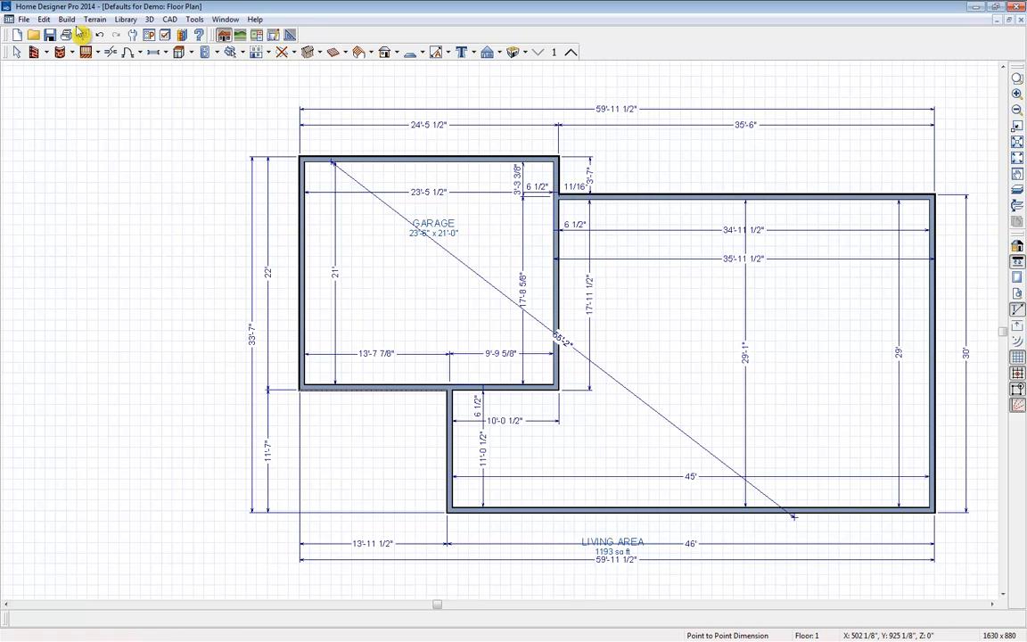
Step: Delete the overall exterior dimension line above the plan
{"action": "key", "text": "space"}
{"action": "left_click", "coordinate": [551, 108]}
{"action": "key", "text": "Delete"}
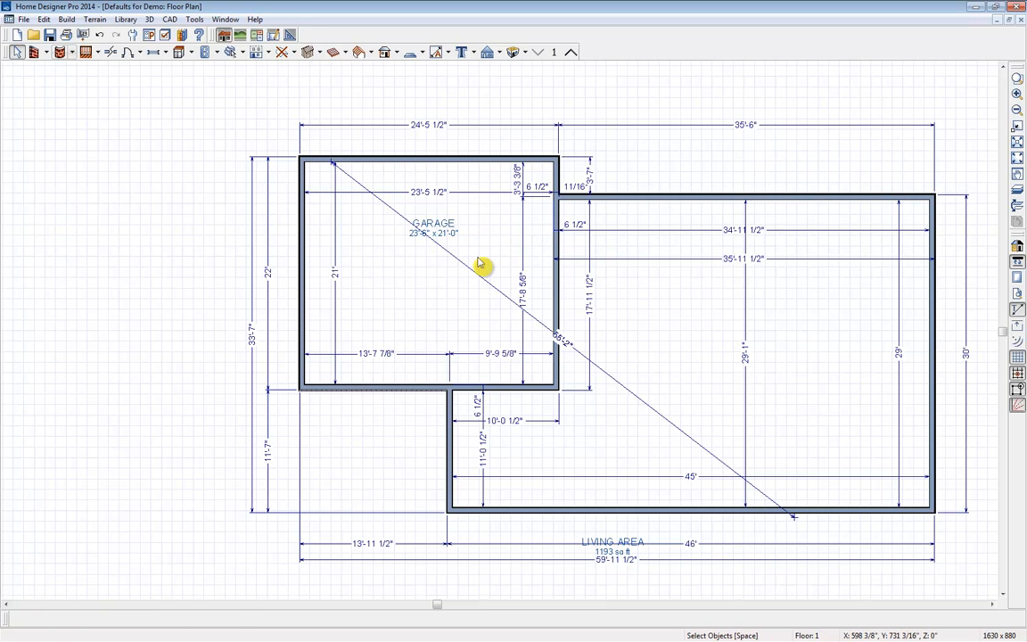
Step: Delete all manual and automatic dimensions on all floors and remove the leftover point markers on the upper and bottom walls
{"action": "left_click", "coordinate": [43, 19]}
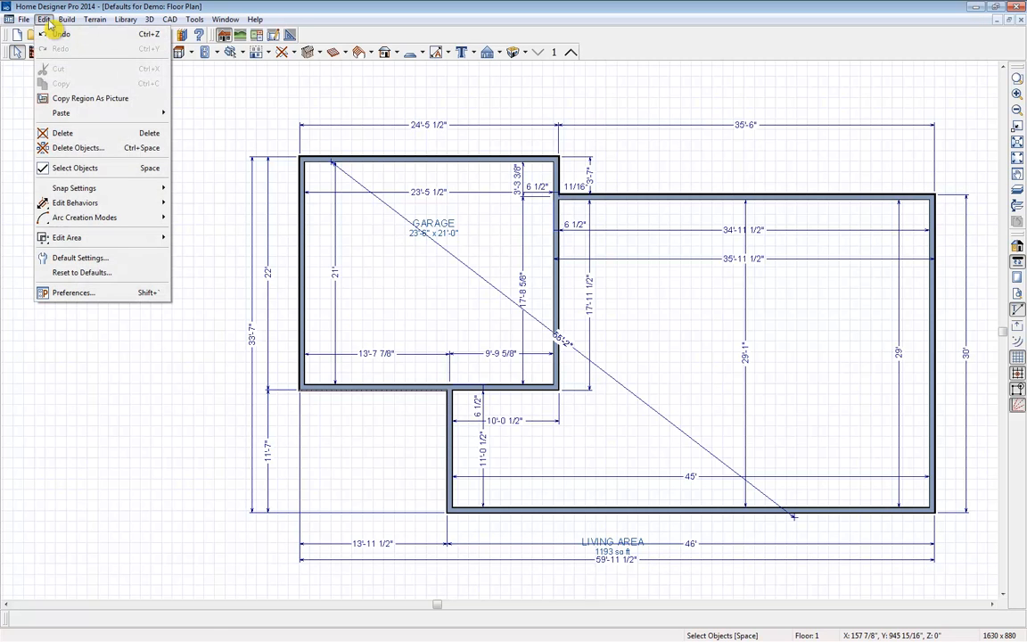
{"action": "left_click", "coordinate": [71, 147]}
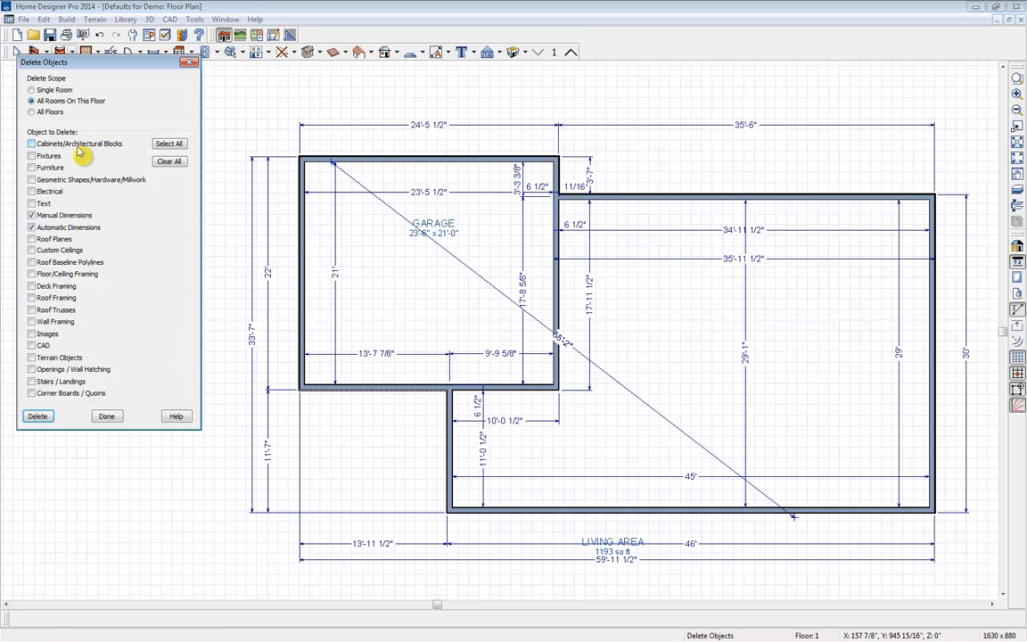
{"action": "left_click", "coordinate": [32, 112]}
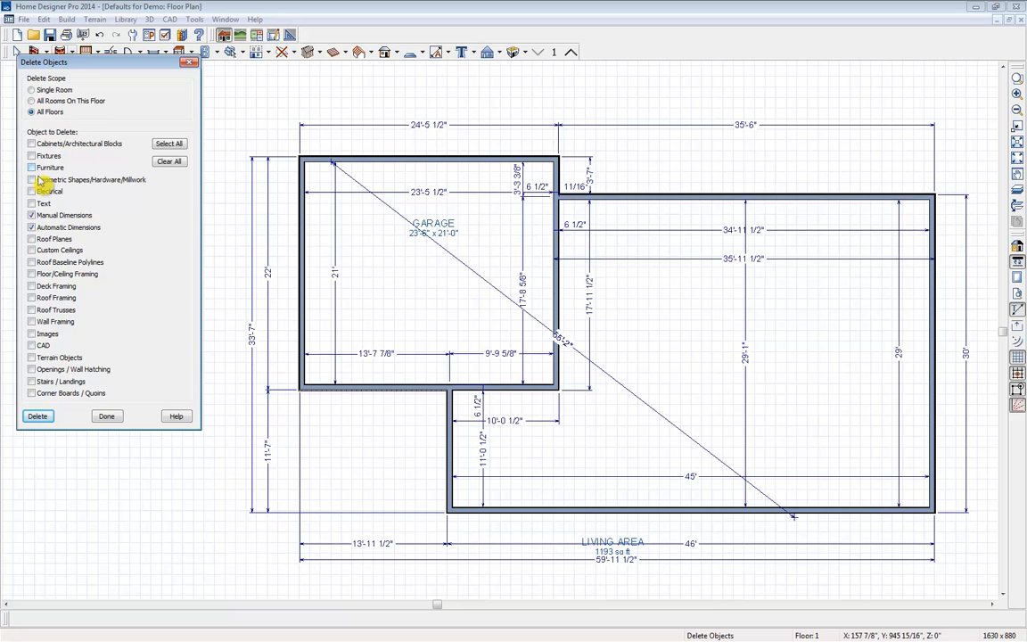
{"action": "left_click", "coordinate": [32, 215]}
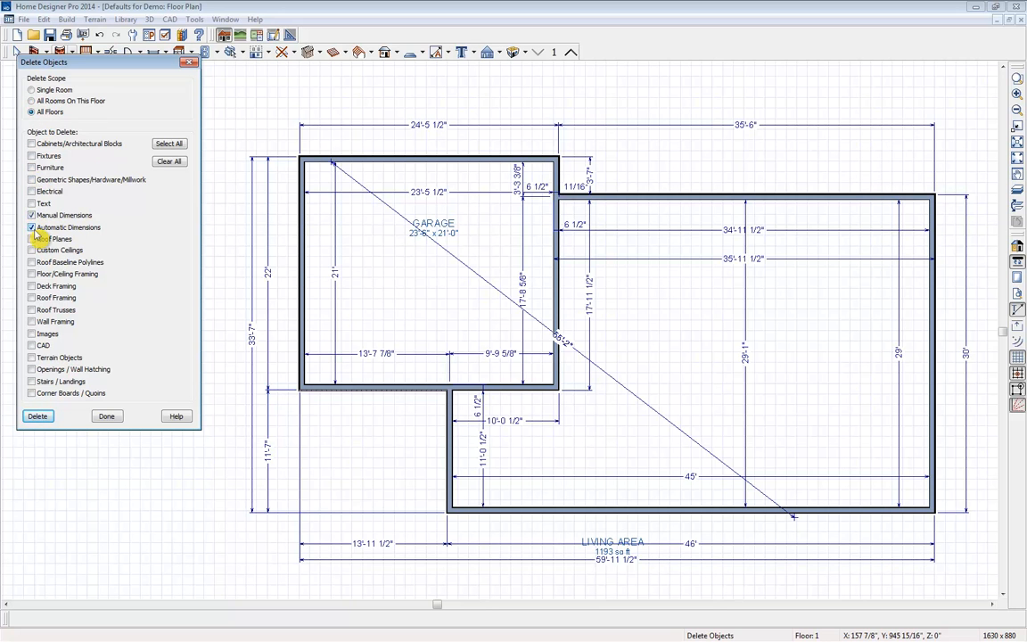
{"action": "left_click", "coordinate": [38, 417]}
{"action": "left_click", "coordinate": [104, 418]}
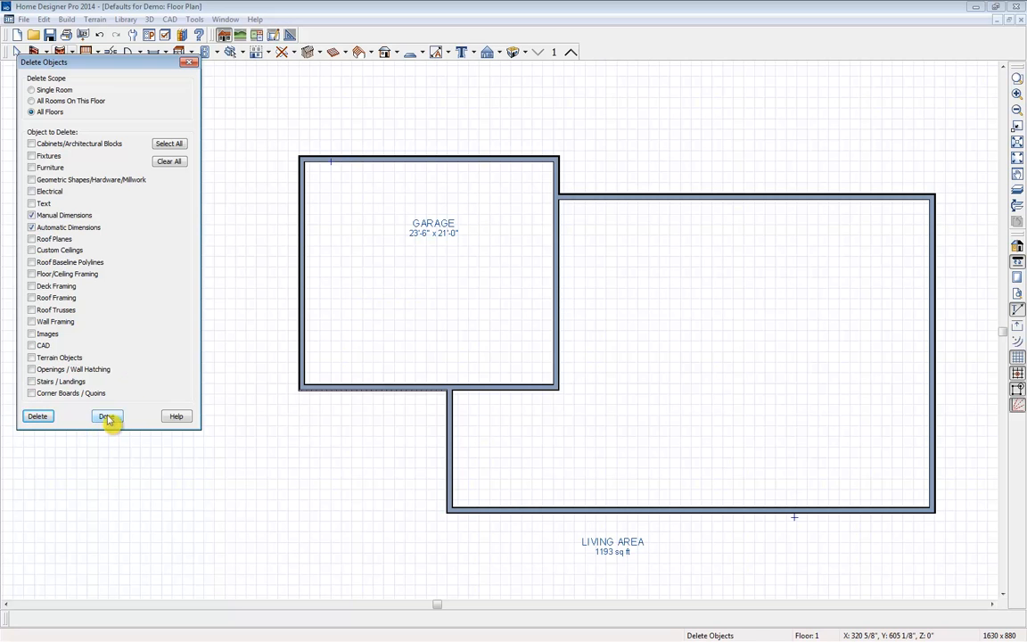
{"action": "left_click", "coordinate": [331, 160]}
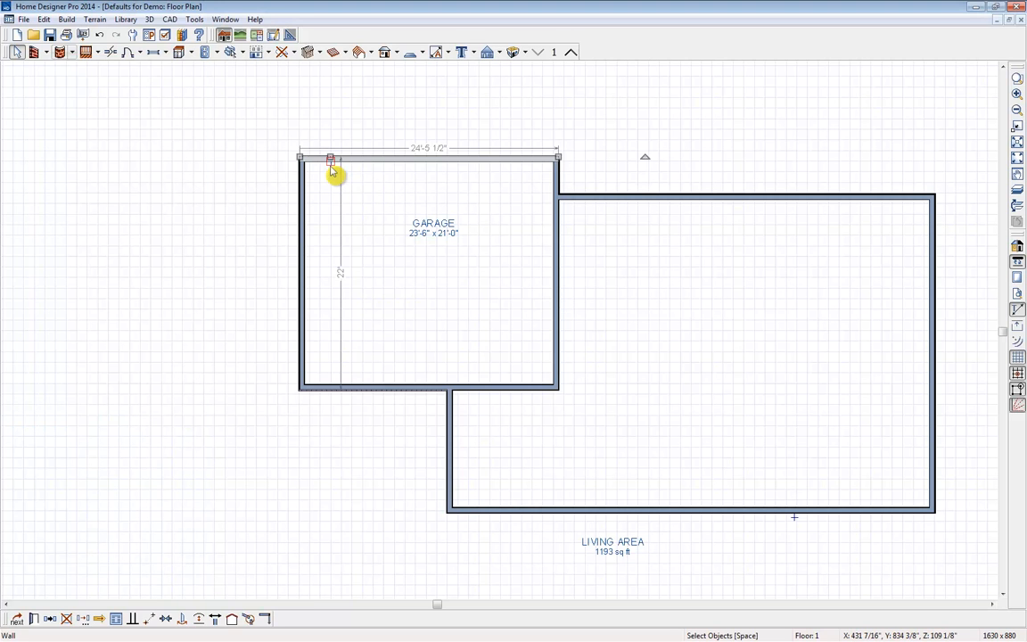
{"action": "key", "text": "Escape"}
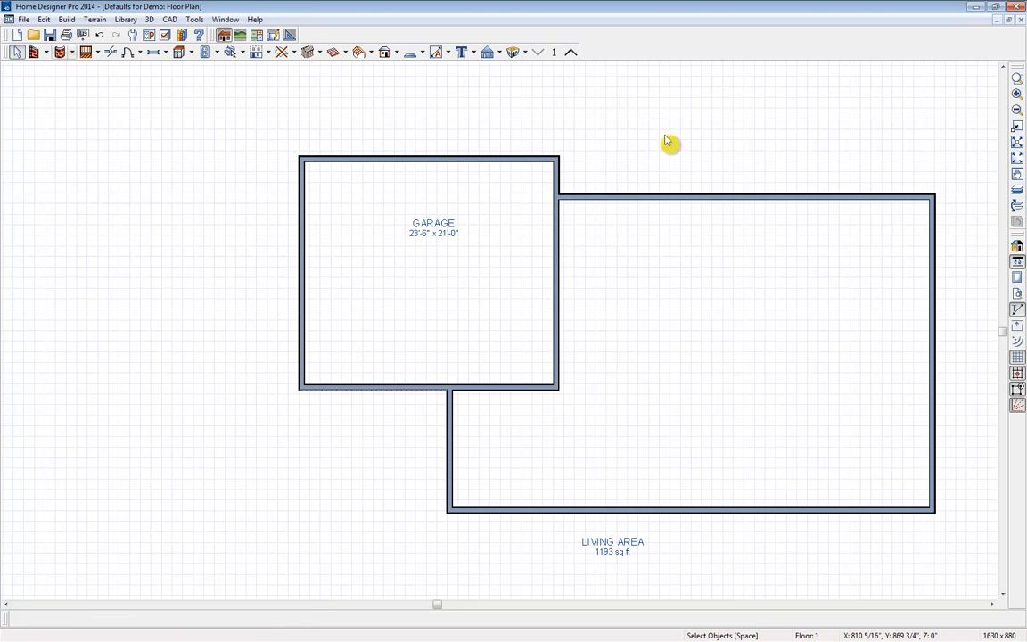
Step: Draw straight interior walls from the garage's lower corner to the bottom wall and from the garage's side across and down to the bottom wall
{"action": "left_click", "coordinate": [49, 54]}
{"action": "left_click", "coordinate": [61, 83]}
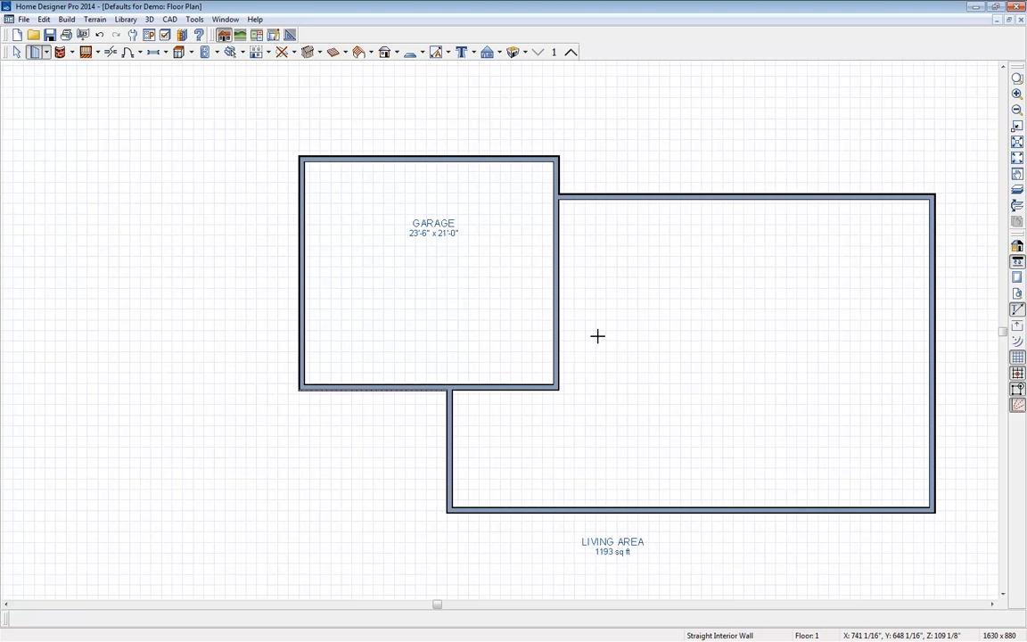
{"action": "left_click_drag", "start_coordinate": [559, 392], "coordinate": [559, 504]}
{"action": "left_click_drag", "start_coordinate": [560, 350], "coordinate": [828, 509]}
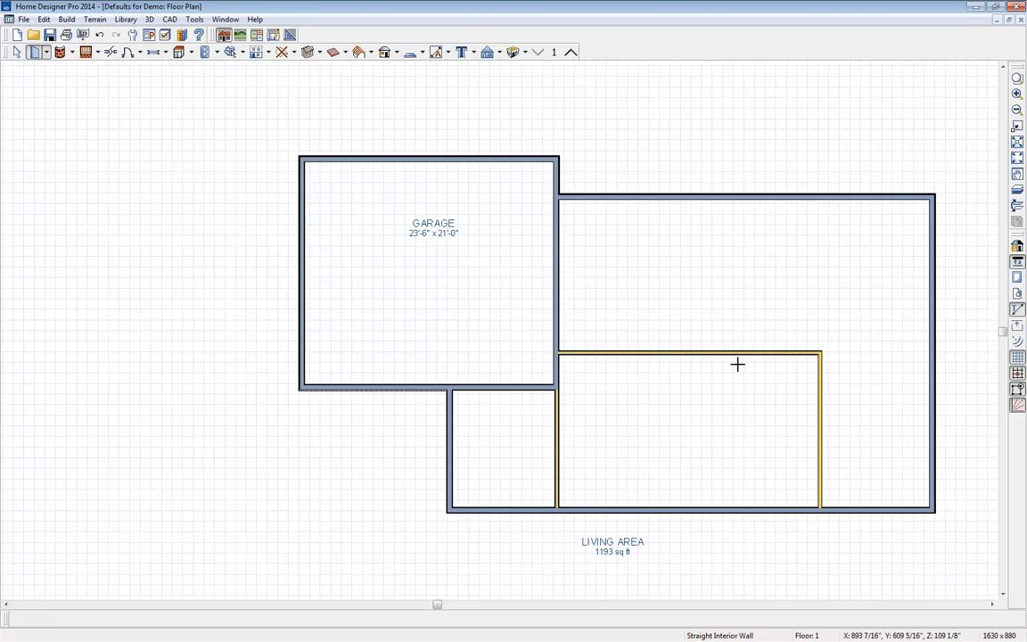
Step: Add interior walls that split the enclosed room vertically, divide its narrow part horizontally, and connect it to the right exterior wall
{"action": "left_click", "coordinate": [47, 52]}
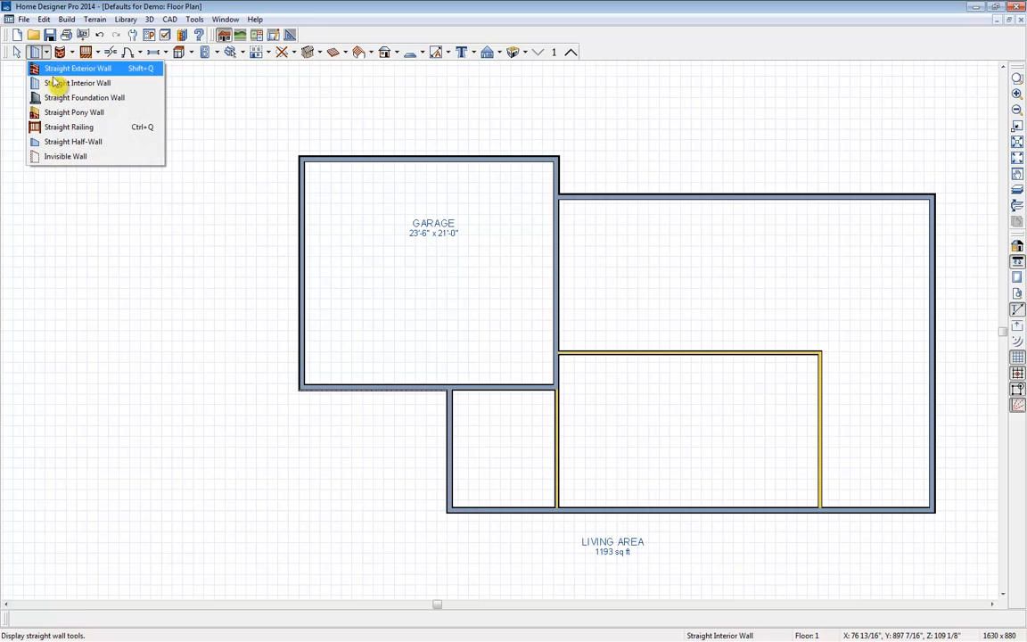
{"action": "left_click", "coordinate": [63, 83]}
{"action": "left_click_drag", "start_coordinate": [734, 353], "coordinate": [736, 508]}
{"action": "mouse_move", "coordinate": [736, 429]}
{"action": "left_mouse_down"}
{"action": "mouse_move", "coordinate": [820, 419]}
{"action": "mouse_move", "coordinate": [820, 429]}
{"action": "left_mouse_up"}
{"action": "mouse_move", "coordinate": [826, 375]}
{"action": "left_mouse_down"}
{"action": "mouse_move", "coordinate": [941, 371]}
{"action": "mouse_move", "coordinate": [929, 376]}
{"action": "left_mouse_up"}
{"action": "key", "text": "space"}
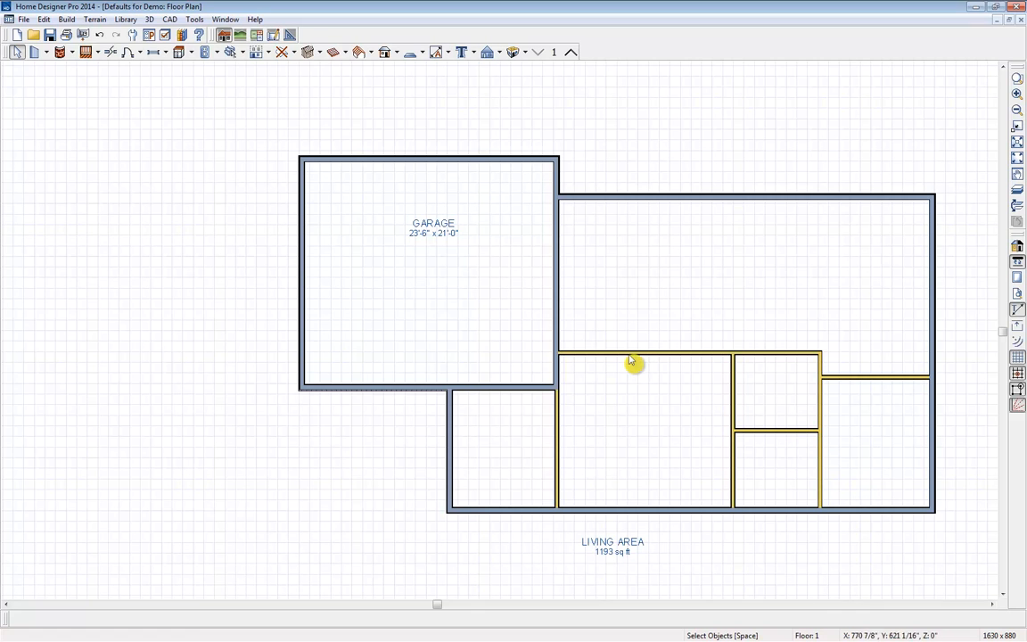
Step: Set the distance between the long horizontal interior wall and the bottom exterior wall to 13' 6"
{"action": "left_click", "coordinate": [636, 352]}
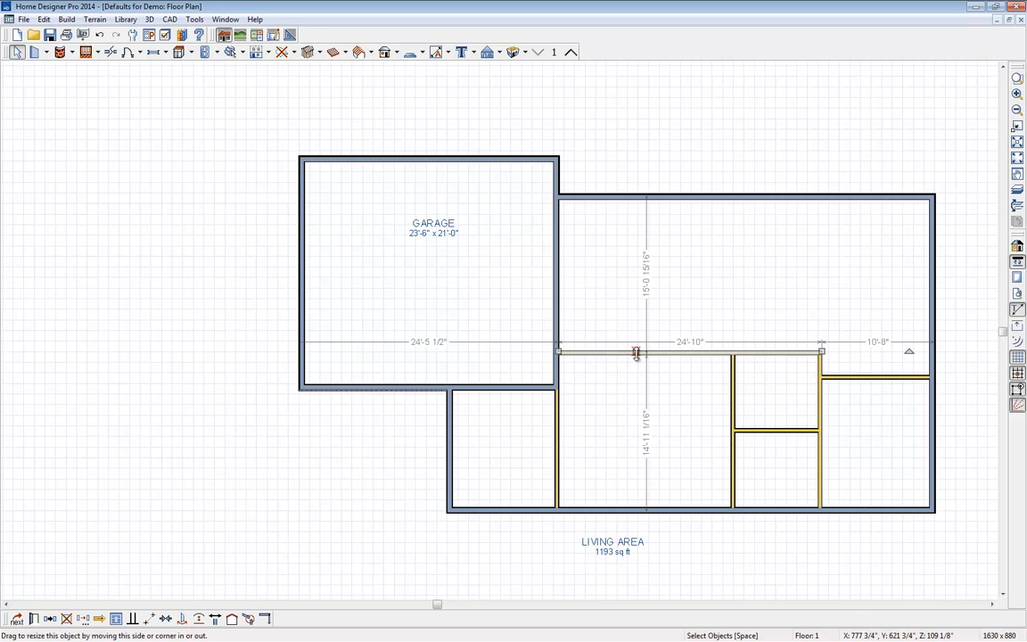
{"action": "left_click", "coordinate": [647, 430]}
{"action": "type", "text": "3"}
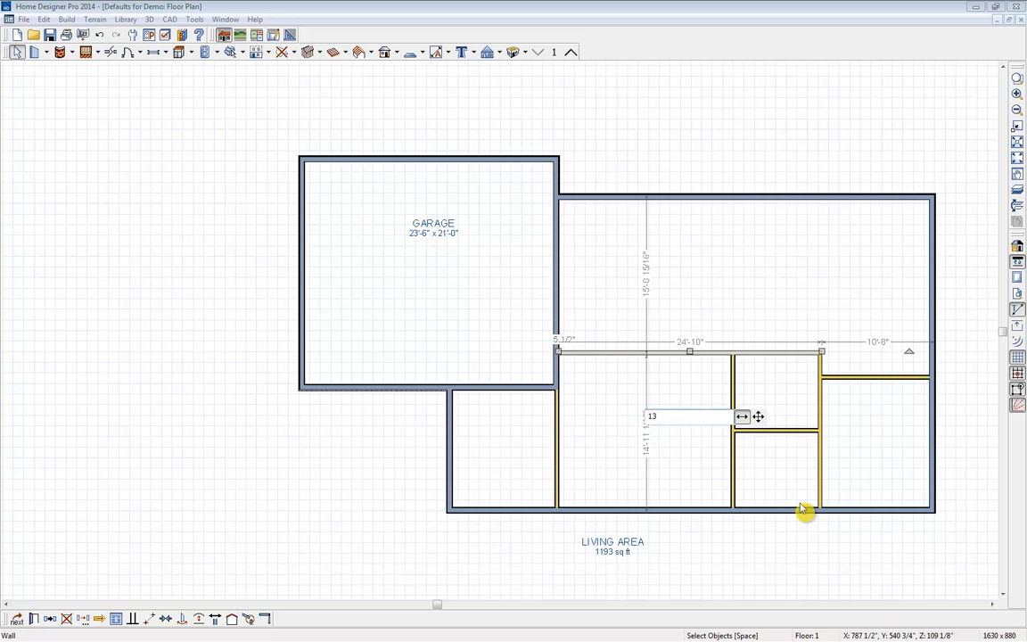
{"action": "type", "text": "' 6"}
{"action": "key", "text": "Return"}
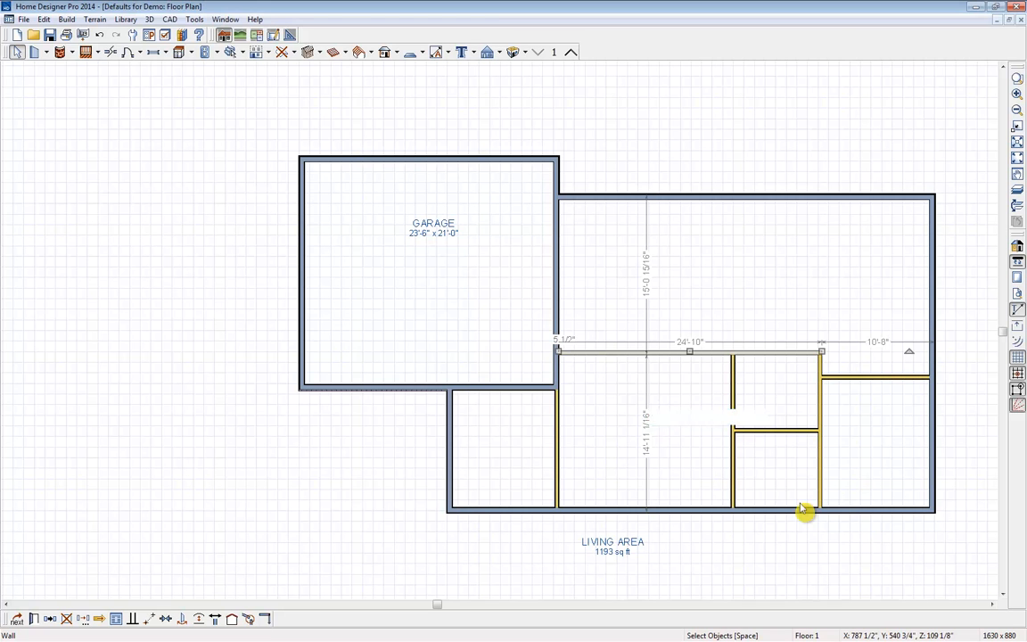
Step: Set the width of the middle room to 16' 10.5" by moving the vertical interior wall on its right
{"action": "left_click", "coordinate": [733, 401]}
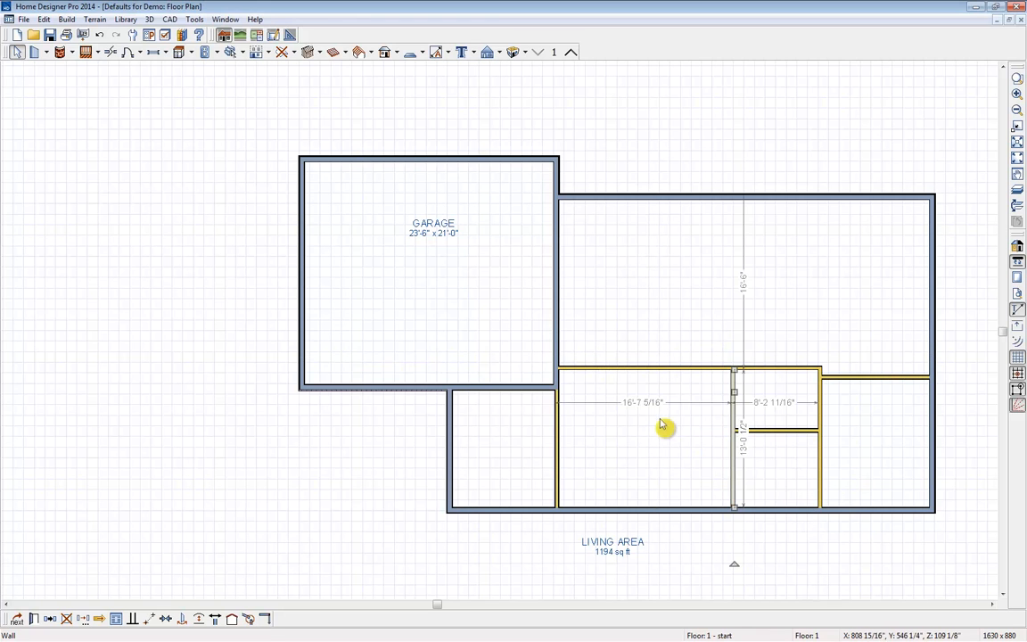
{"action": "left_click", "coordinate": [646, 402]}
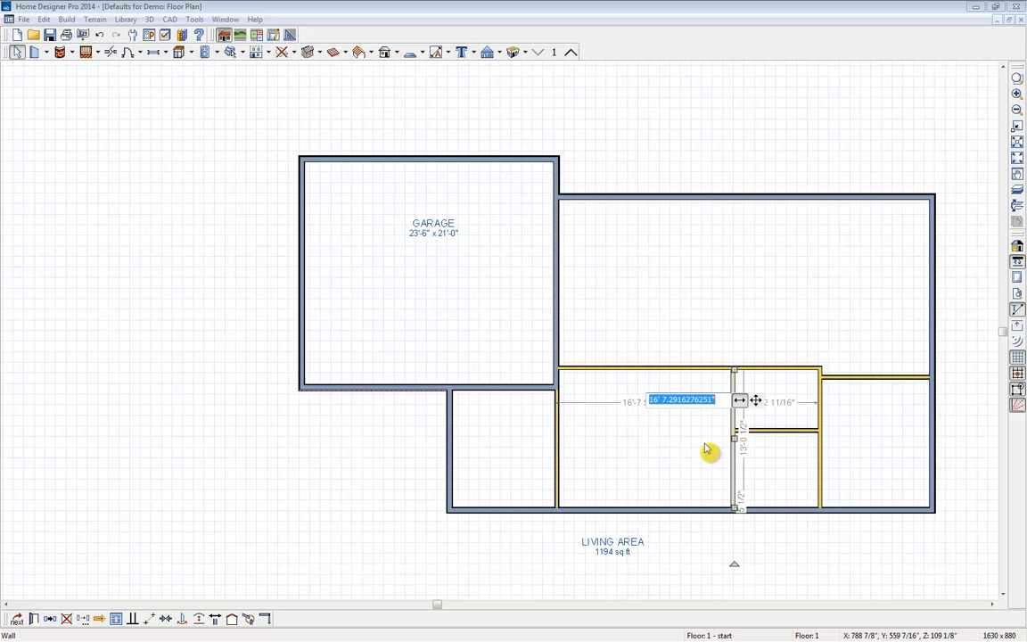
{"action": "type", "text": "16' 10."}
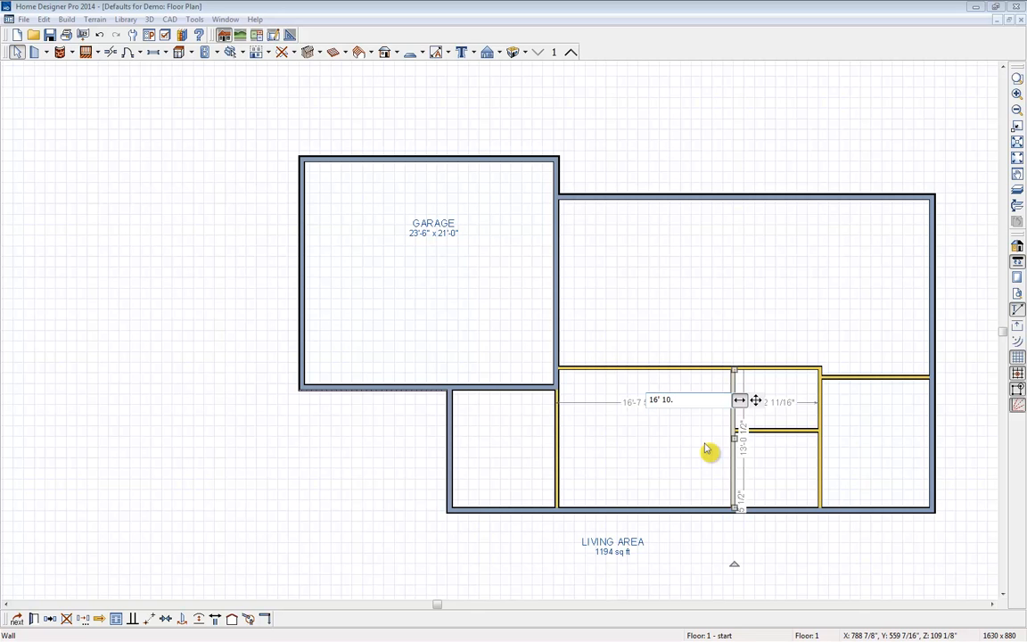
{"action": "type", "text": "5"}
{"action": "key", "text": "Return"}
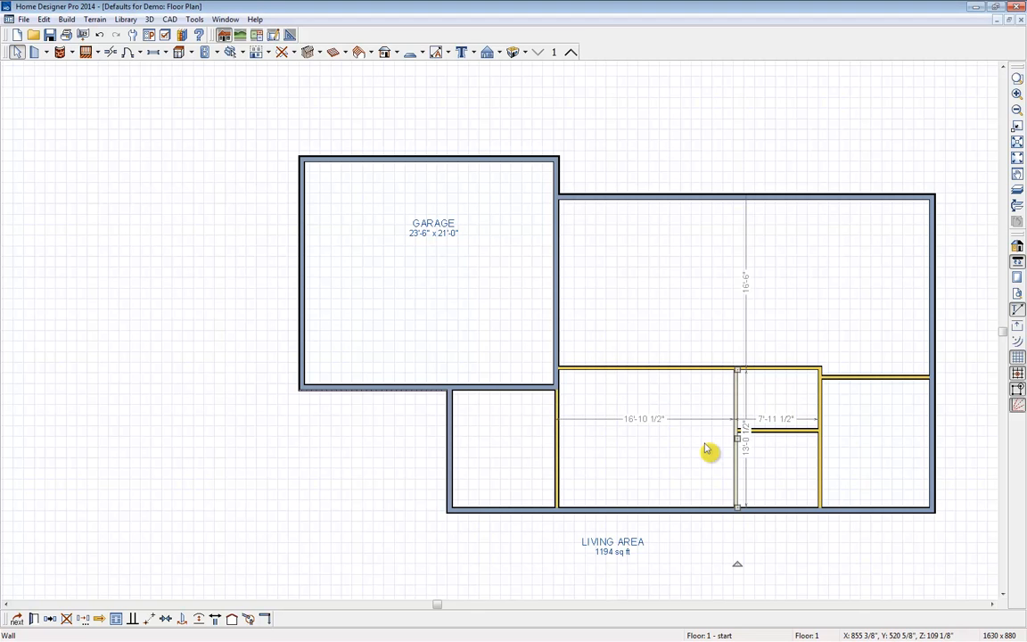
Step: Set the width of the two small stacked rooms to 5' 7" by moving their right interior wall
{"action": "left_click", "coordinate": [821, 408]}
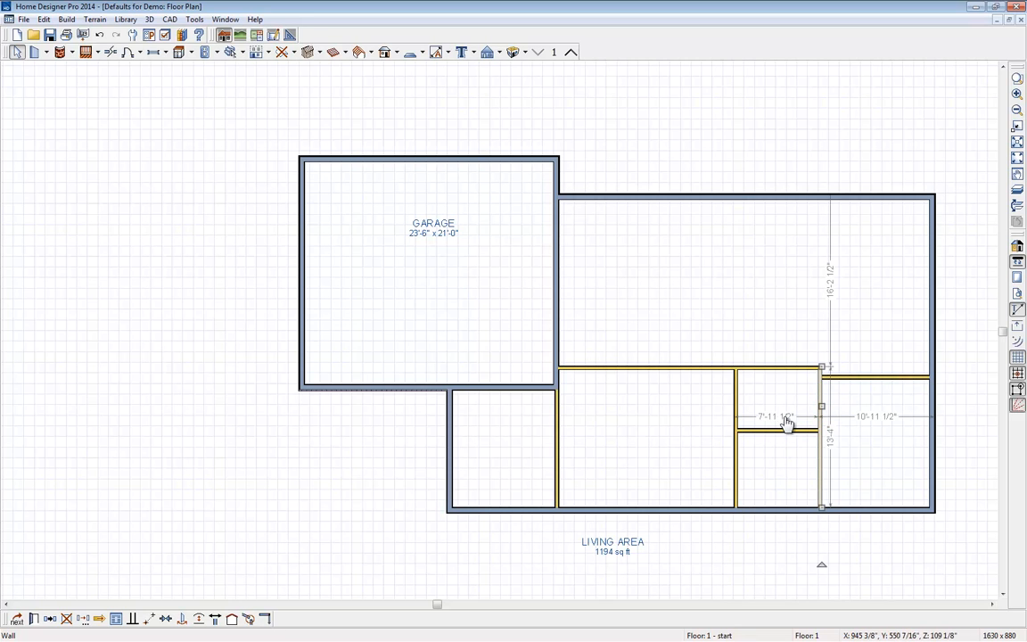
{"action": "left_click", "coordinate": [784, 418]}
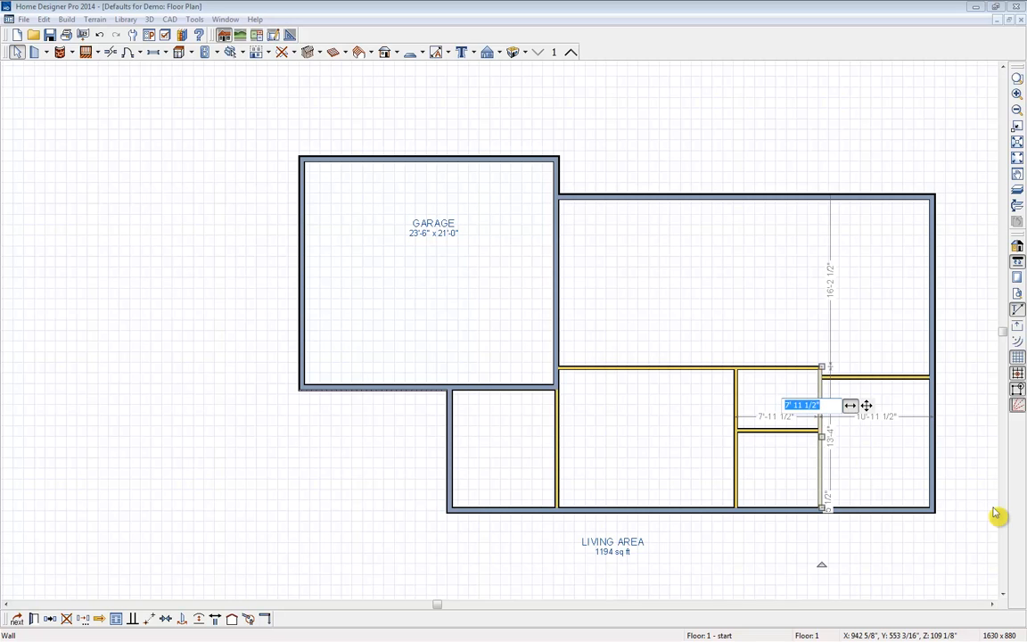
{"action": "type", "text": "5' 7"}
{"action": "key", "text": "Return"}
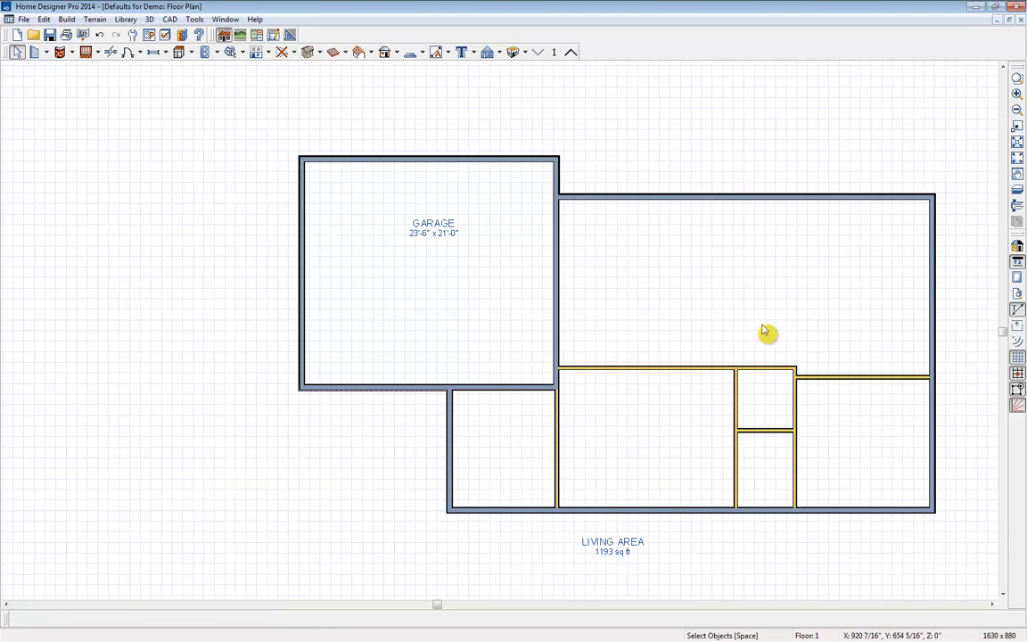
Step: Open a Doll House View of the floor plan that shows the room floors from above
{"action": "left_click", "coordinate": [524, 53]}
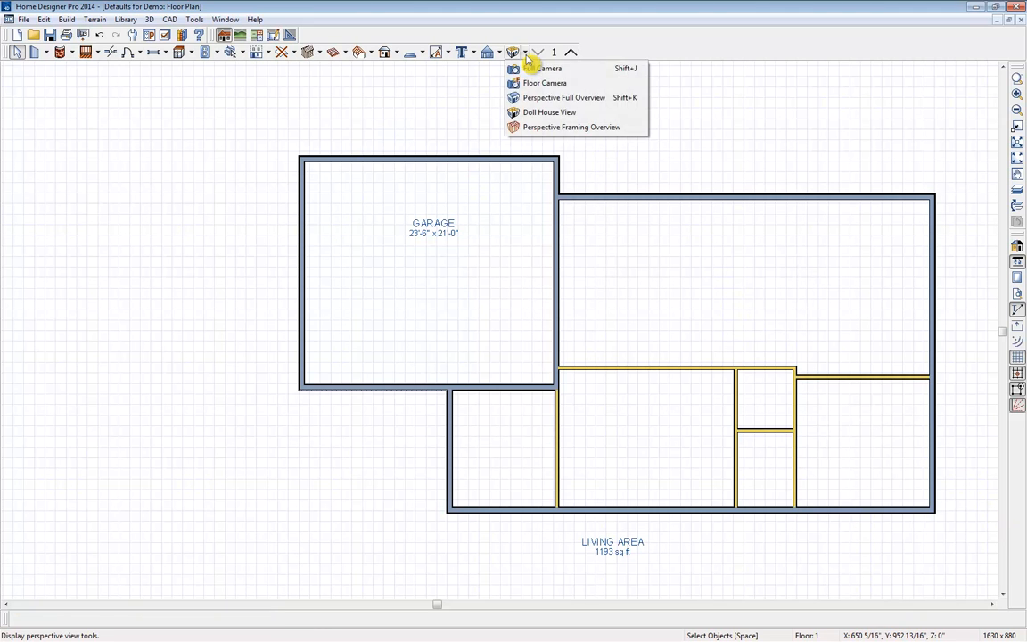
{"action": "left_click", "coordinate": [550, 113]}
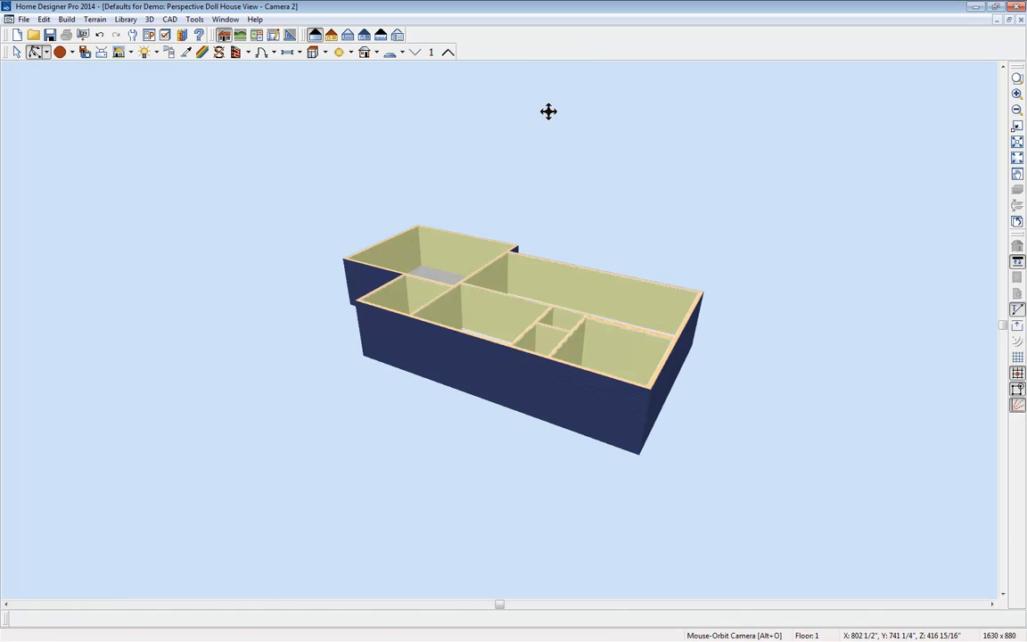
{"action": "left_click_drag", "start_coordinate": [506, 192], "coordinate": [534, 248]}
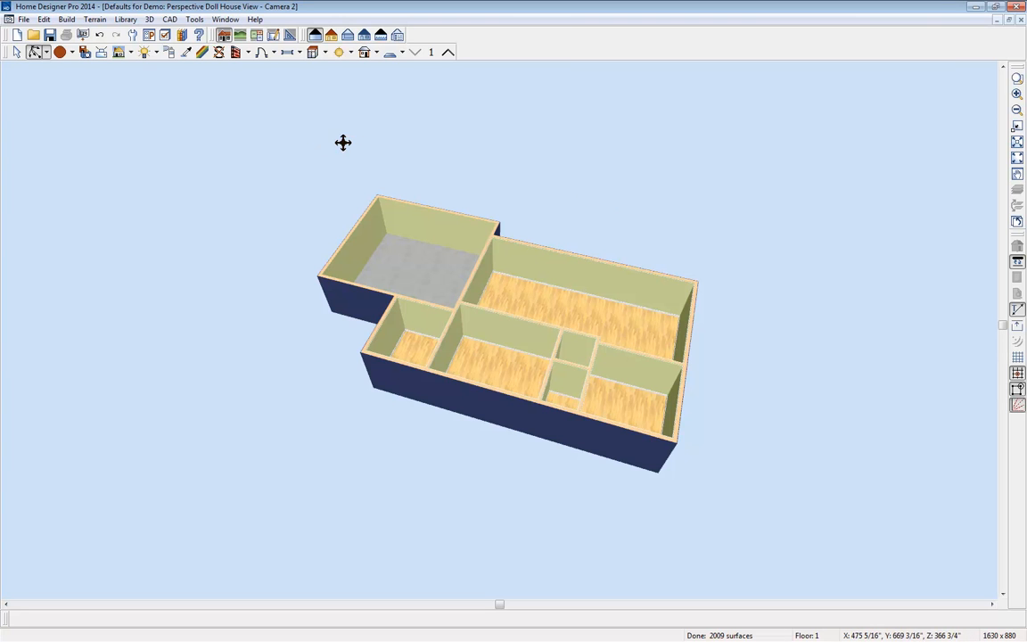
Step: Place a hinged door in the wall between the small lower-left room and the garage
{"action": "left_click", "coordinate": [263, 53]}
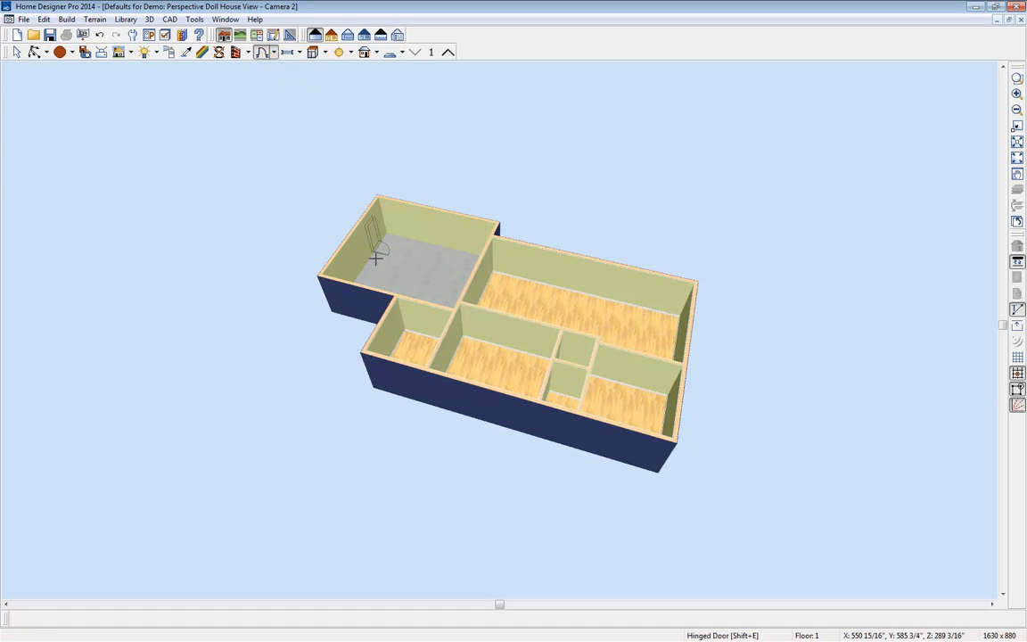
{"action": "left_click", "coordinate": [407, 321]}
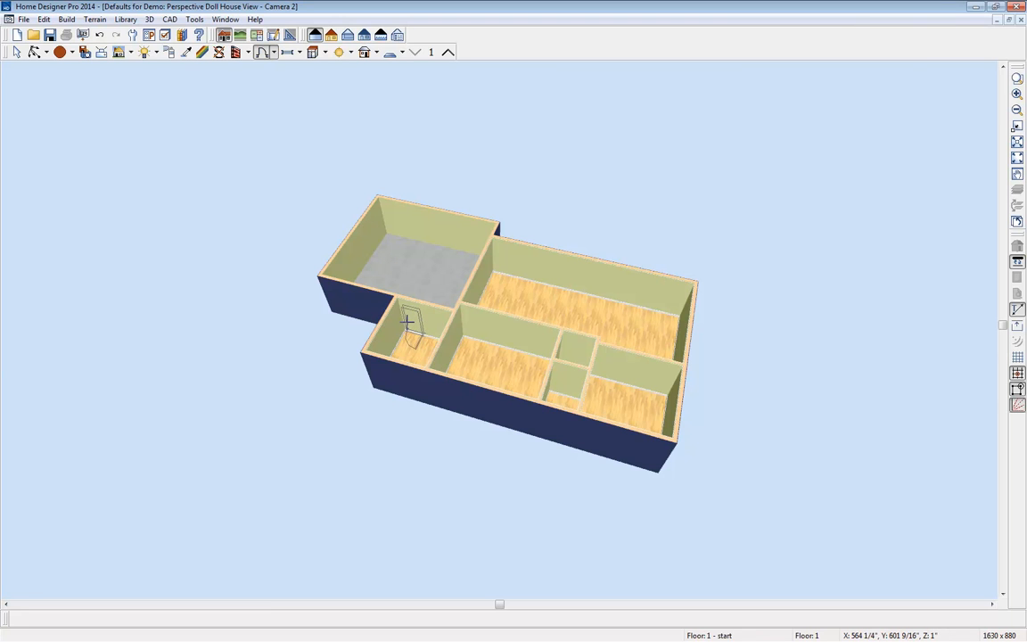
Step: Place a doorway in the wall between the middle room and the large room, and another between the lower-right room and the large room
{"action": "left_click", "coordinate": [273, 54]}
{"action": "left_click", "coordinate": [284, 83]}
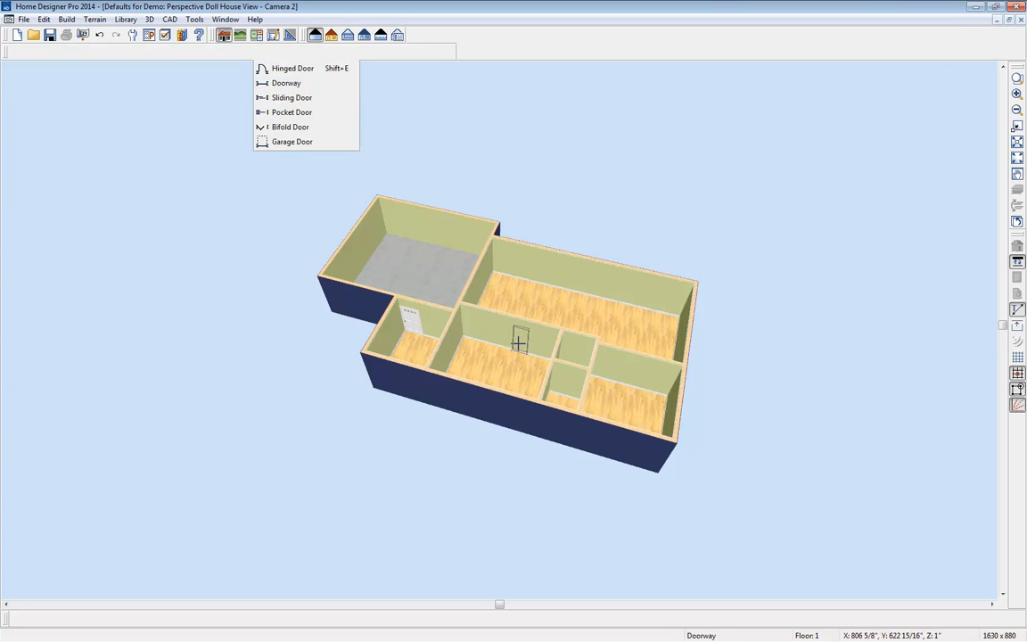
{"action": "left_click", "coordinate": [505, 342]}
{"action": "left_click", "coordinate": [506, 341]}
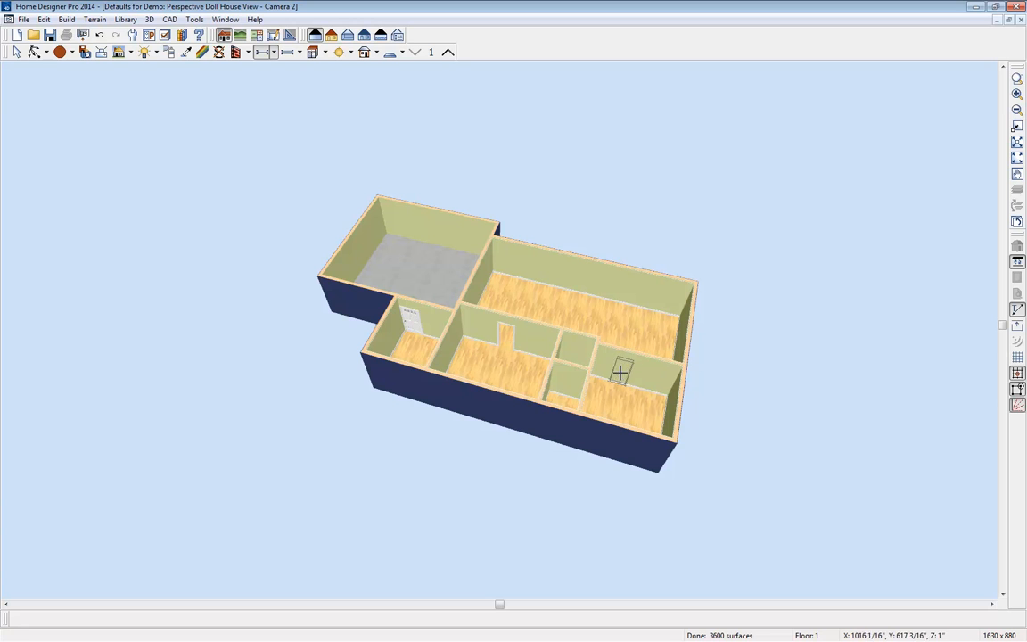
{"action": "left_click", "coordinate": [630, 374]}
{"action": "key", "text": "space"}
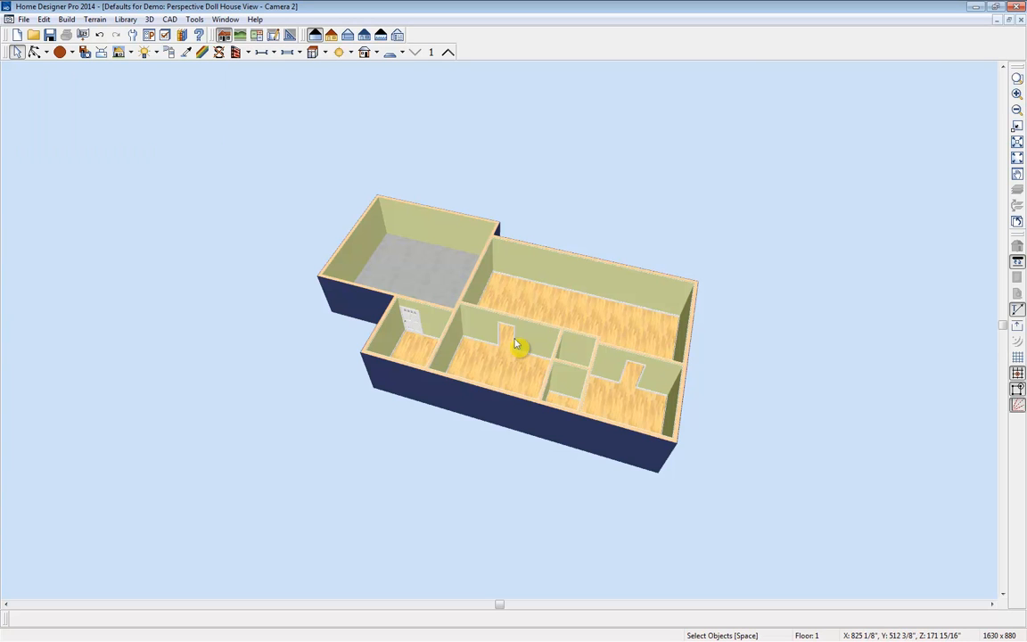
Step: Widen the middle room's doorway to 72" and center it on the middle room
{"action": "left_click", "coordinate": [514, 342]}
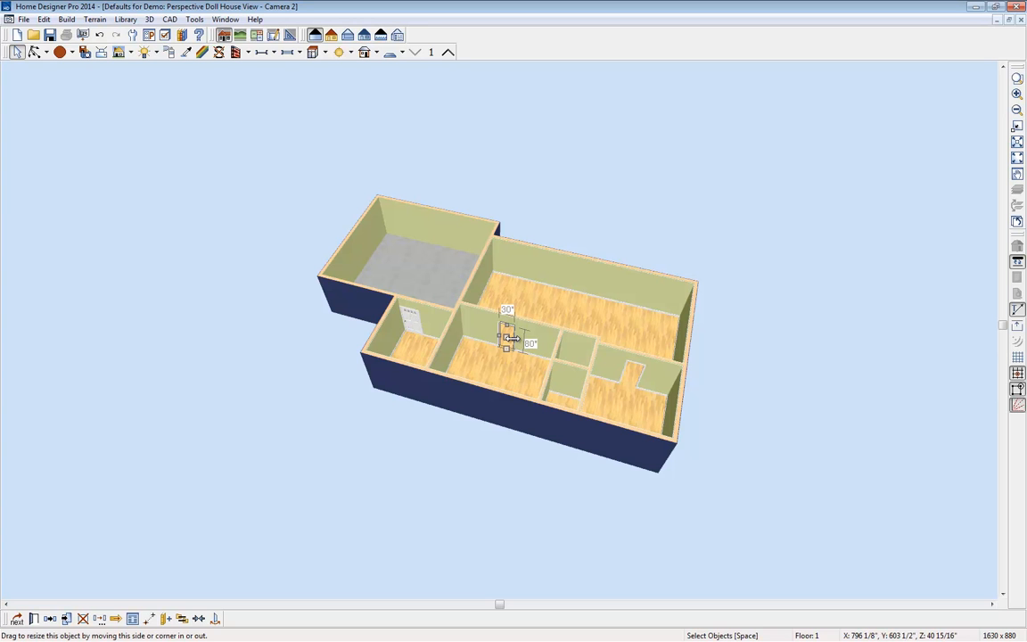
{"action": "left_click_drag", "start_coordinate": [510, 338], "coordinate": [496, 333]}
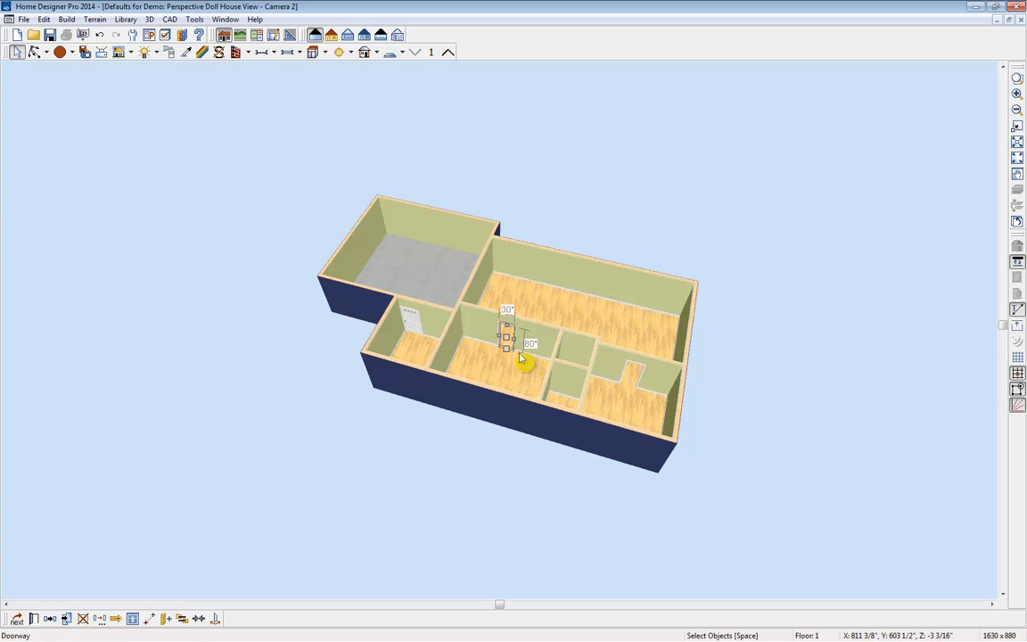
{"action": "left_click_drag", "start_coordinate": [509, 337], "coordinate": [543, 339]}
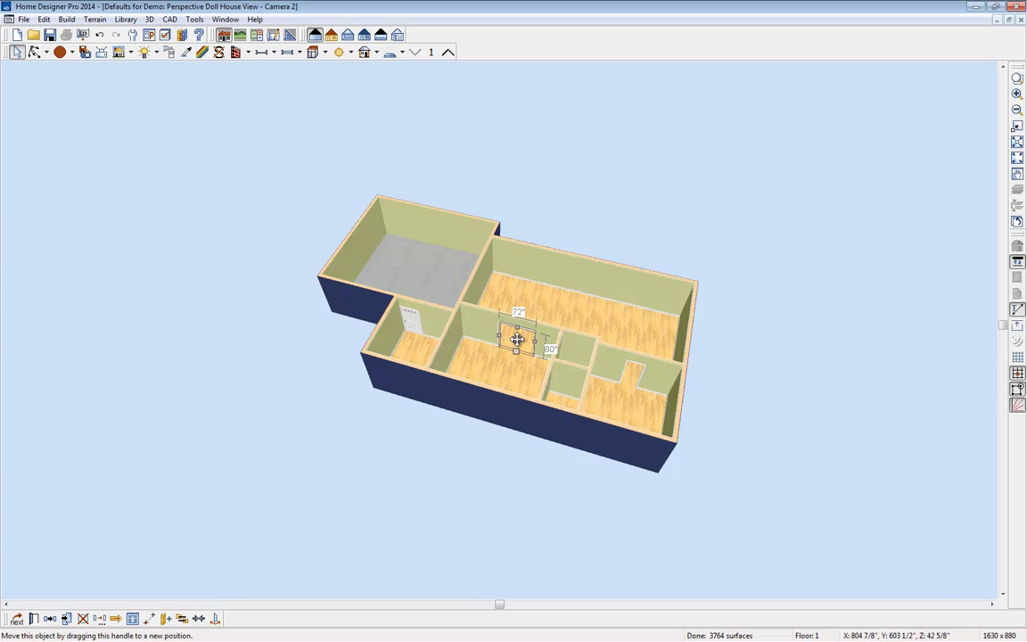
{"action": "left_click", "coordinate": [202, 623]}
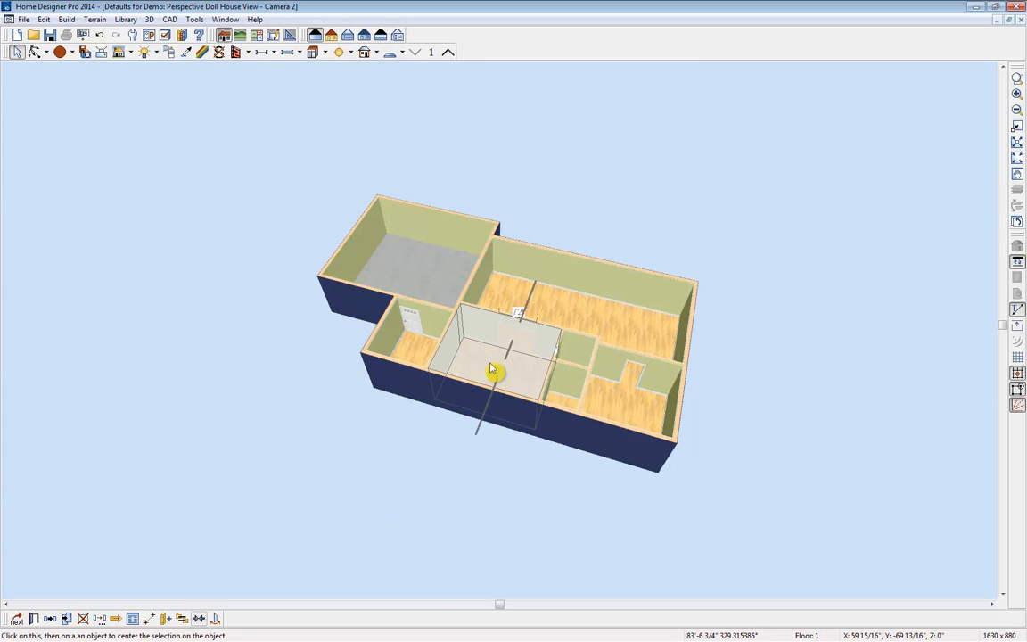
{"action": "left_click", "coordinate": [490, 369]}
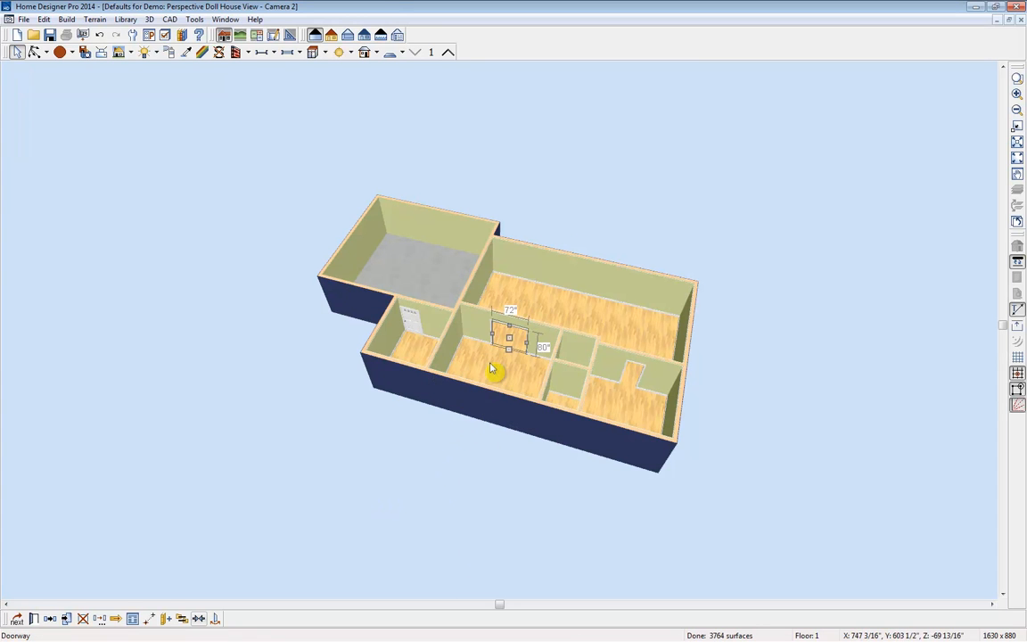
{"action": "key", "text": "Escape"}
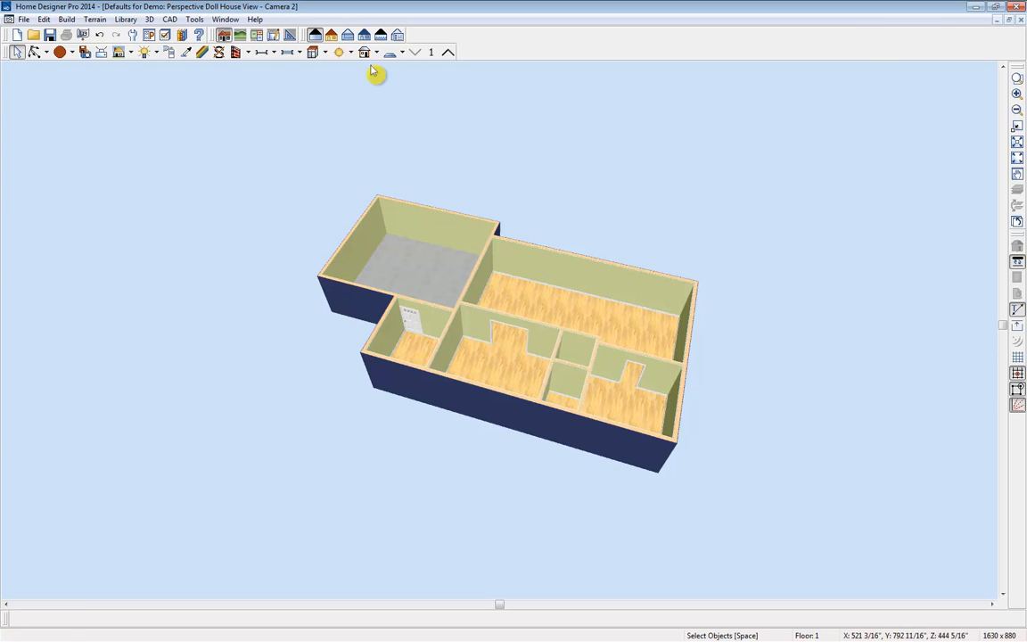
Step: Place windows: two in the large room's long exterior wall, one in its right wall, one in the lower-left room's left wall, two in the garage's left wall
{"action": "left_click", "coordinate": [301, 54]}
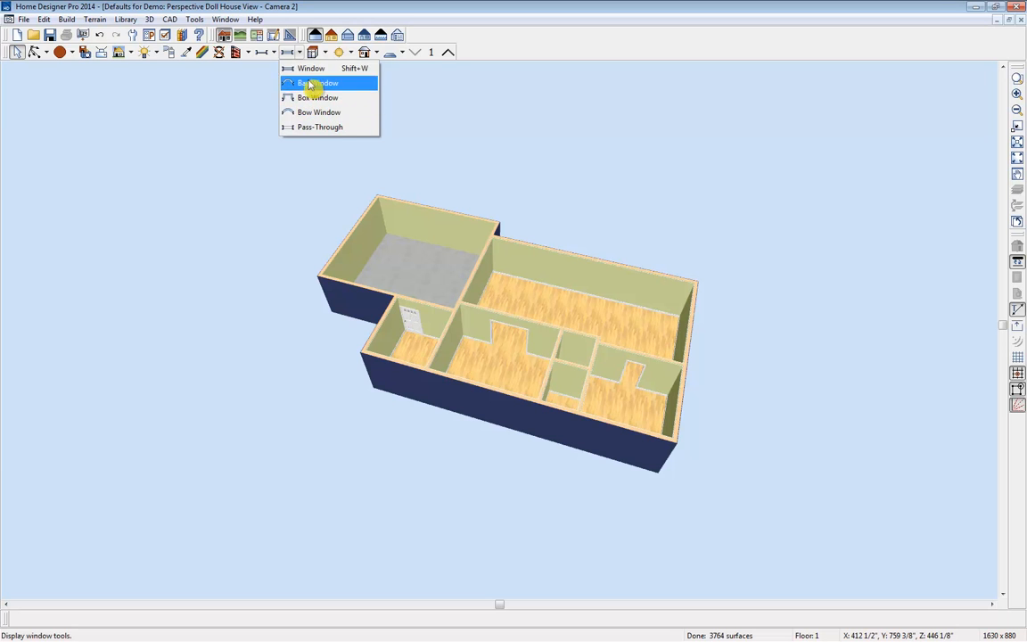
{"action": "left_click", "coordinate": [311, 69]}
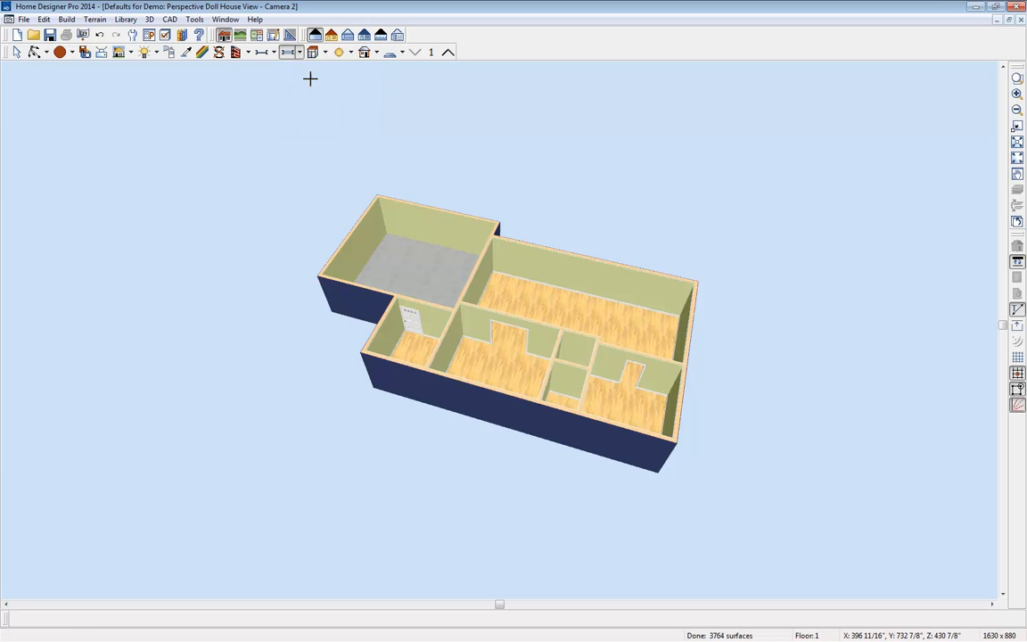
{"action": "left_click", "coordinate": [509, 258]}
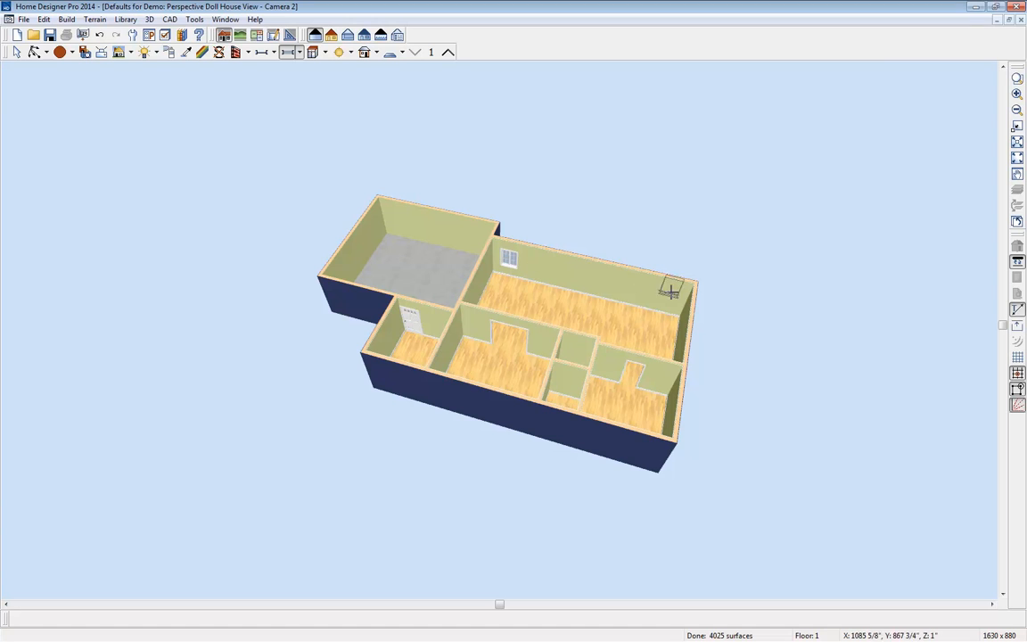
{"action": "left_click", "coordinate": [692, 310]}
{"action": "left_click", "coordinate": [385, 341]}
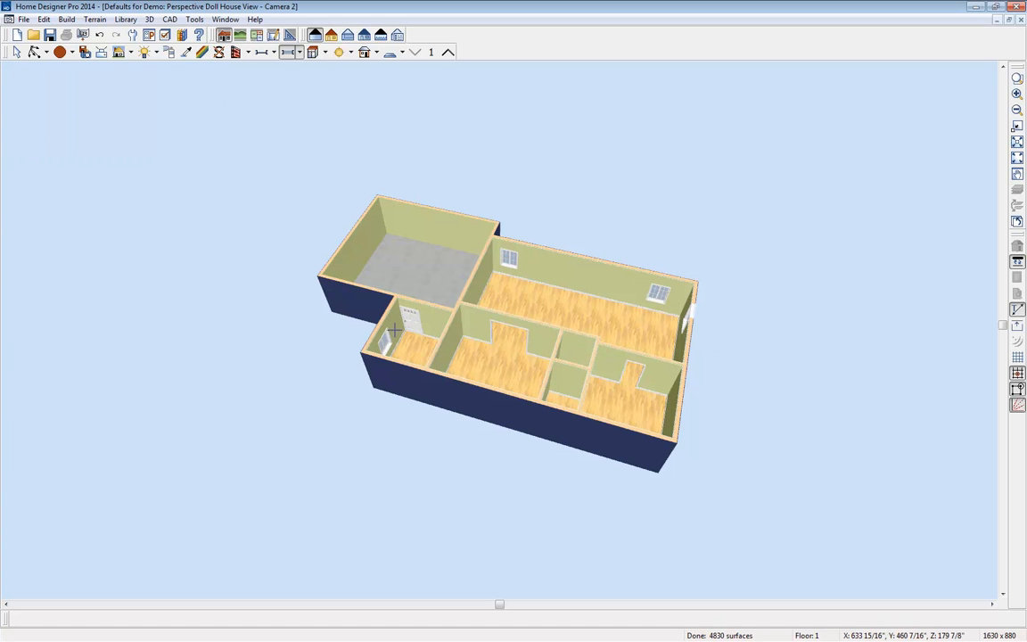
{"action": "left_click", "coordinate": [351, 259]}
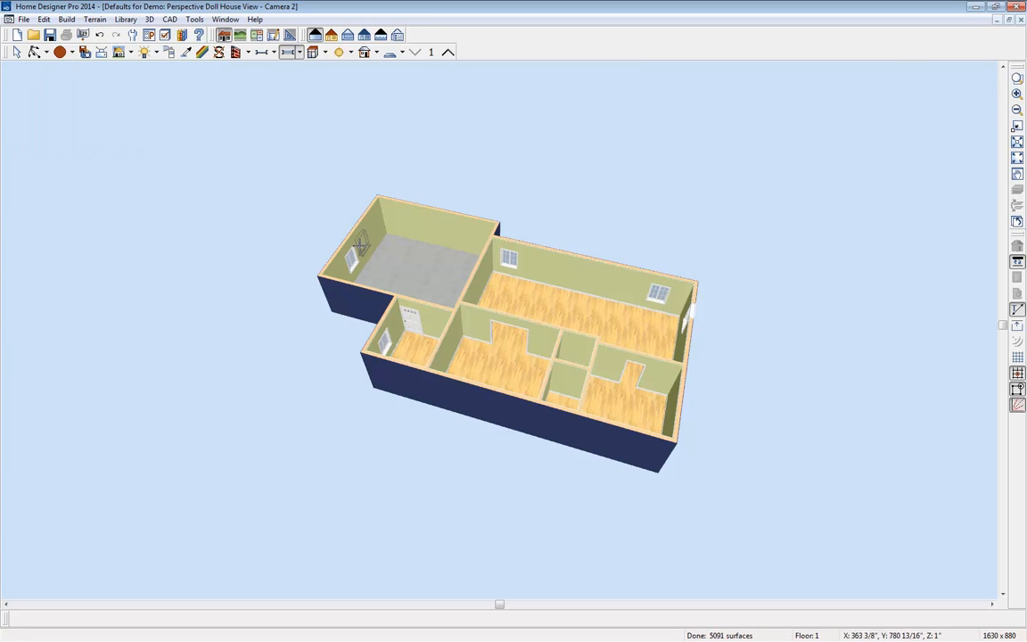
{"action": "left_click", "coordinate": [357, 248]}
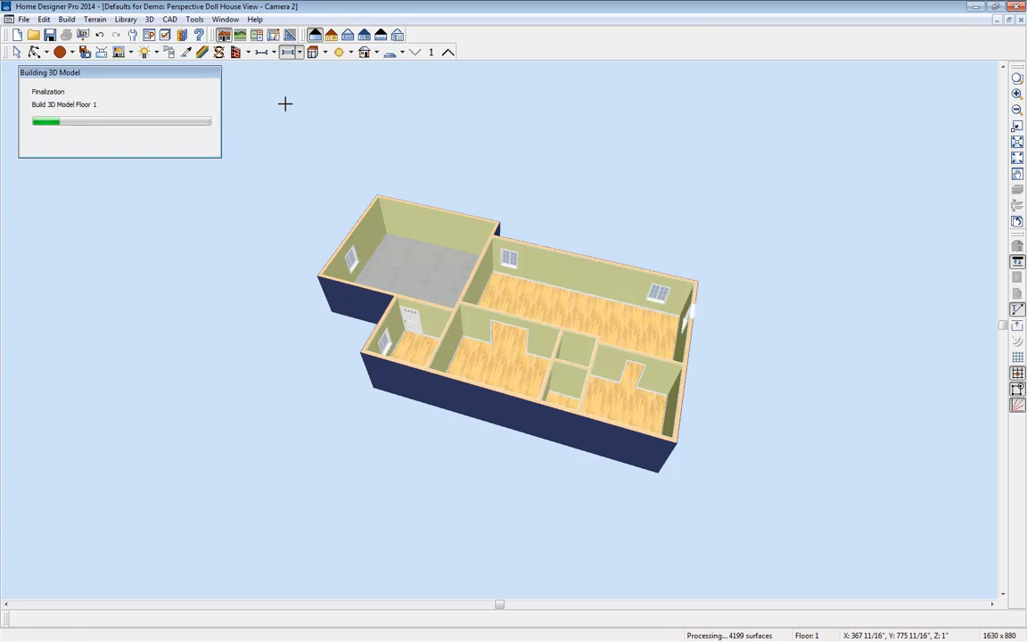
Step: Place a garage door in the garage's upper exterior wall, opposite the small lower-left room
{"action": "left_click", "coordinate": [273, 52]}
{"action": "left_click", "coordinate": [294, 141]}
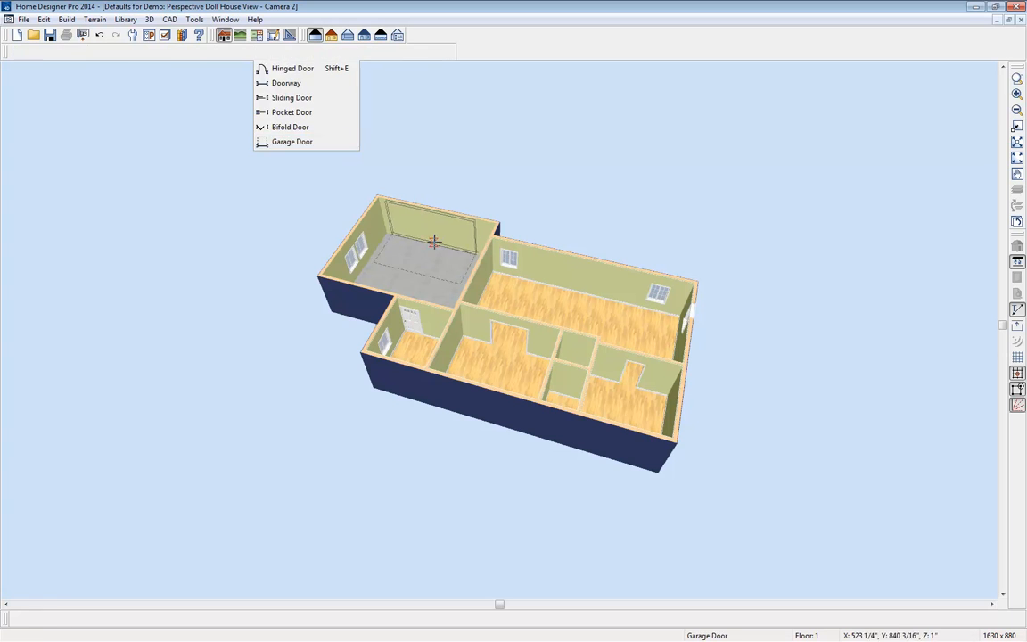
{"action": "left_click", "coordinate": [437, 238]}
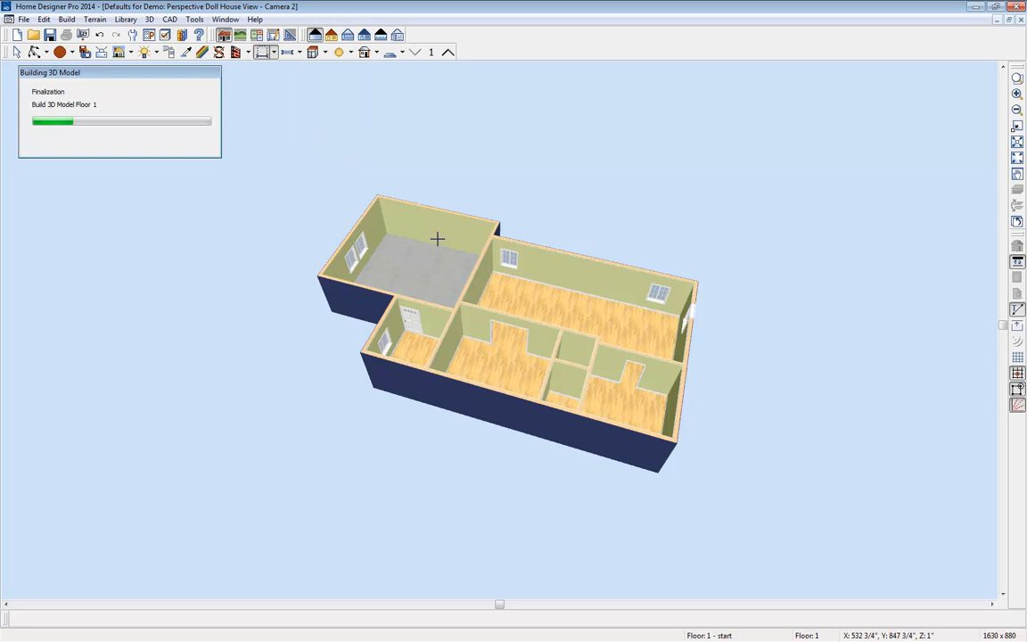
Step: Place a sliding door in the long front exterior wall at the lower of the two small stacked rooms
{"action": "left_click", "coordinate": [273, 52]}
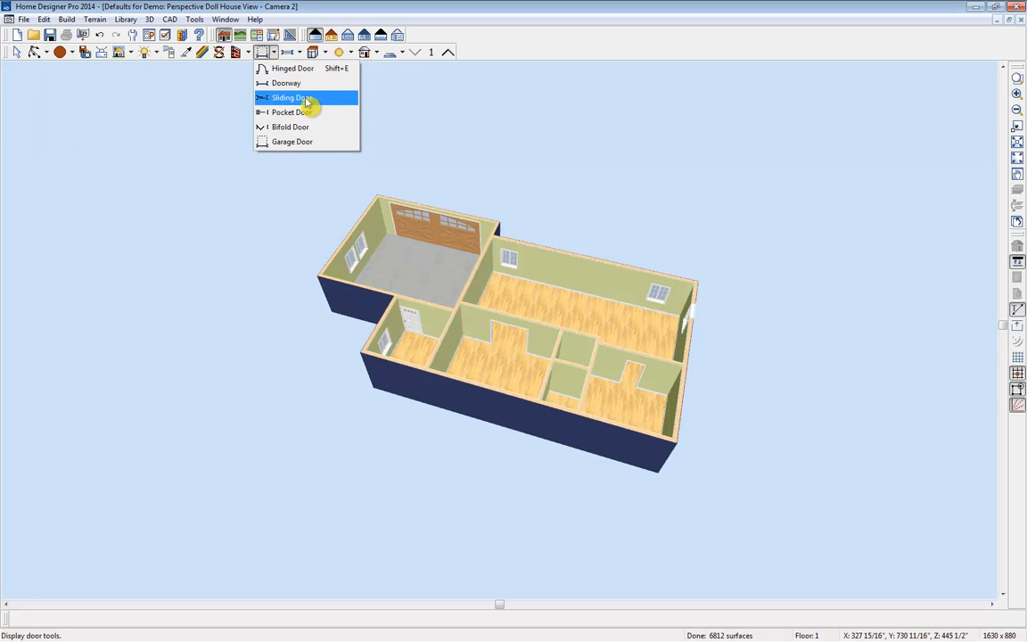
{"action": "left_click", "coordinate": [303, 99]}
{"action": "left_click", "coordinate": [560, 426]}
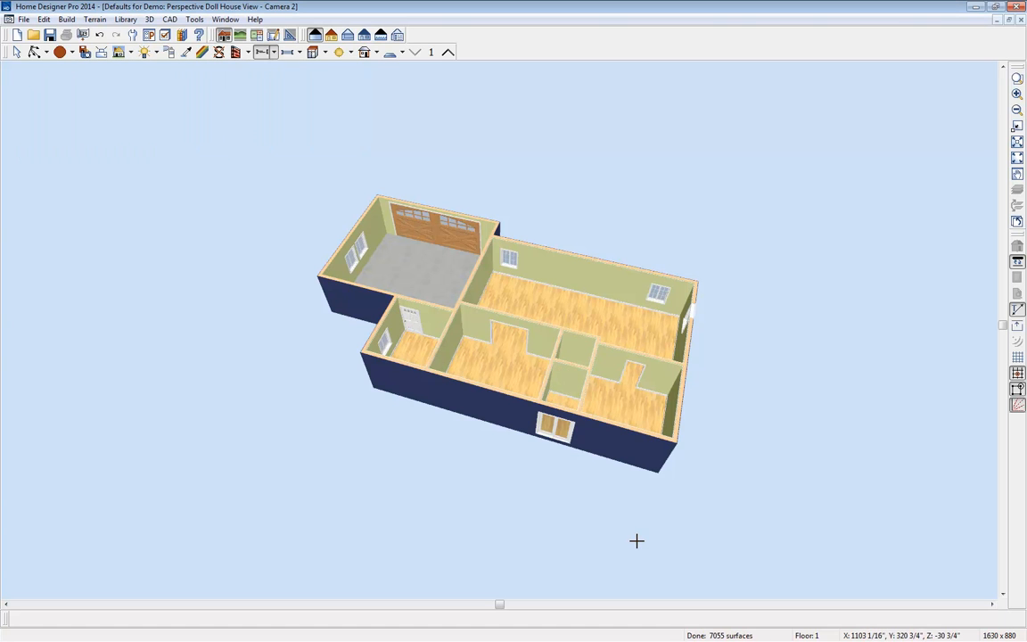
{"action": "key", "text": "space"}
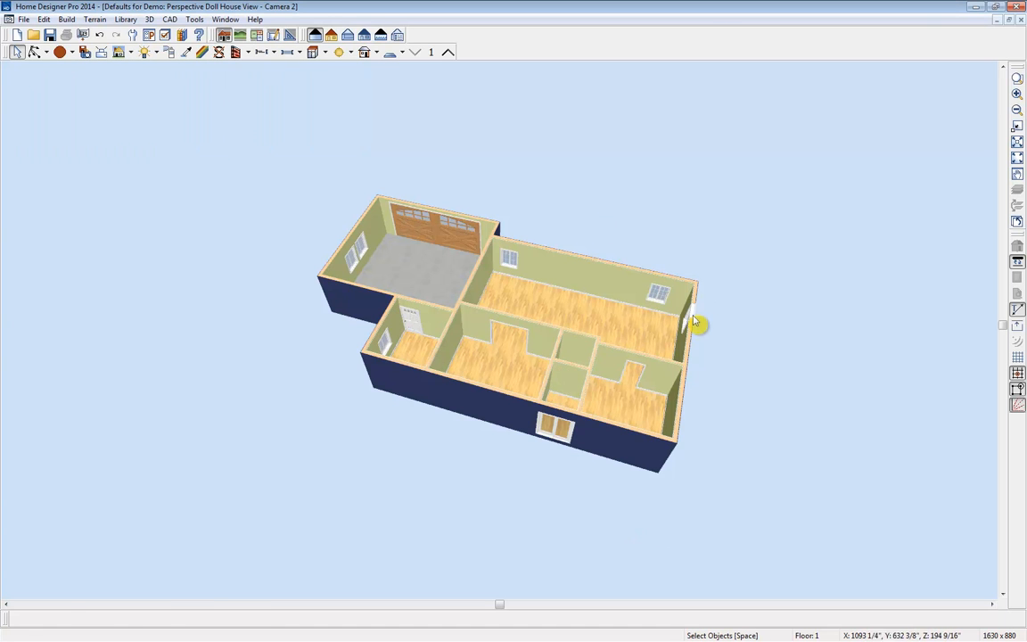
Step: Delete the window in the large room's right exterior wall and place a hinged door there instead
{"action": "left_click", "coordinate": [718, 344]}
{"action": "key", "text": "Delete"}
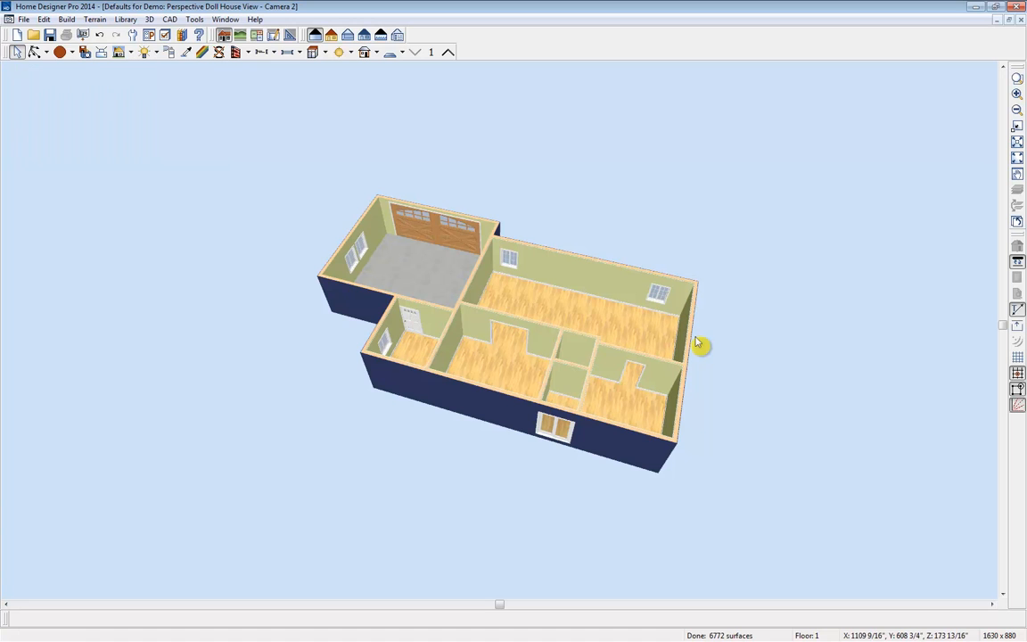
{"action": "left_click", "coordinate": [300, 53]}
{"action": "left_click", "coordinate": [270, 52]}
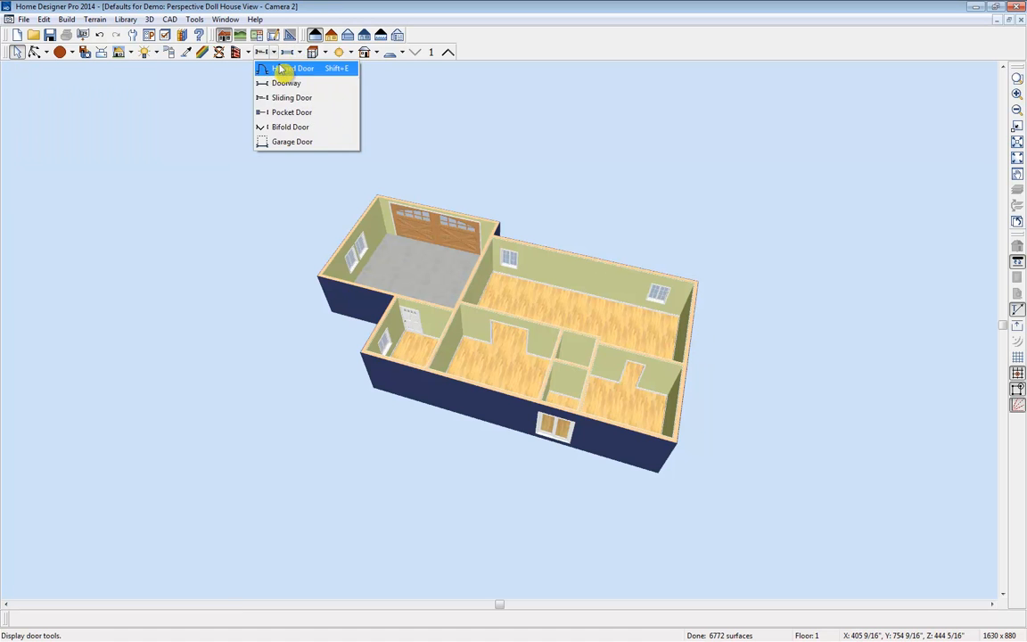
{"action": "left_click", "coordinate": [287, 70]}
{"action": "left_click", "coordinate": [681, 328]}
{"action": "key", "text": "space"}
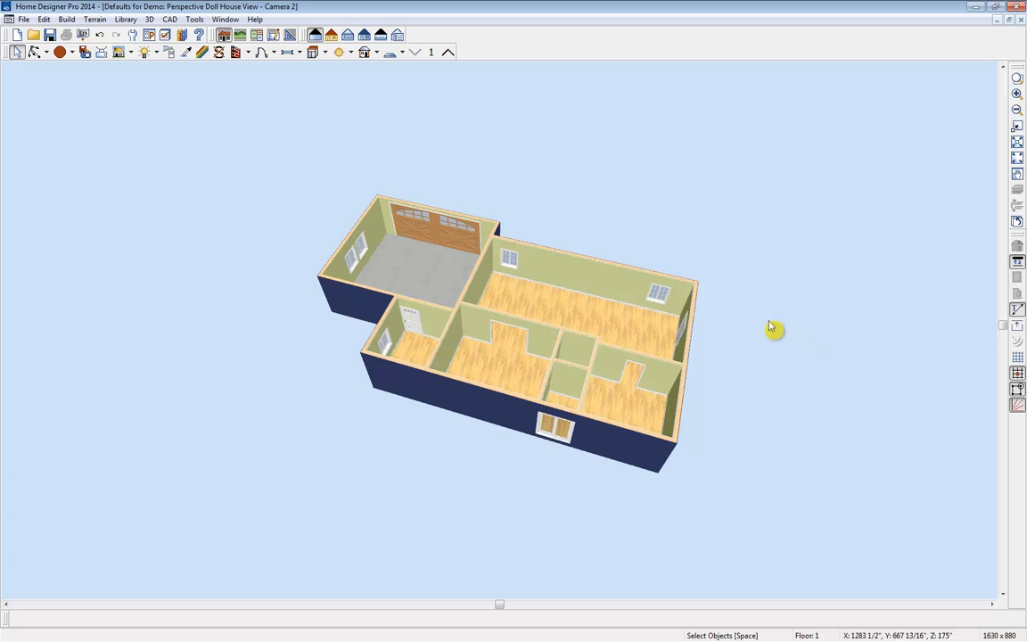
Step: Return to the floor plan and add windows: one more in the lower-left room, two in the lower-right room, and one each side of the large room's exterior door
{"action": "left_click", "coordinate": [1020, 20]}
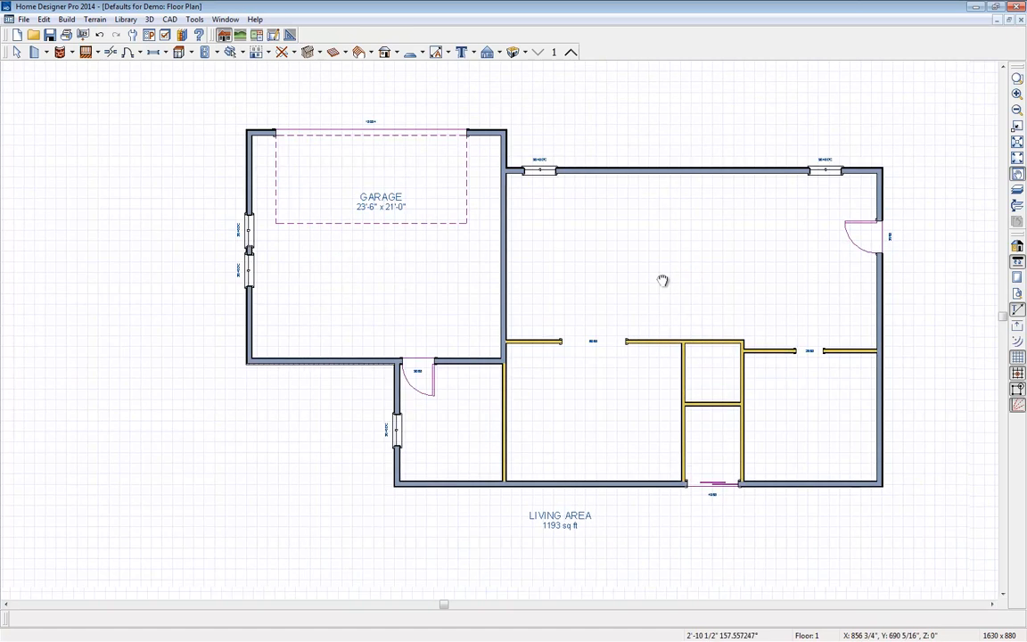
{"action": "left_click", "coordinate": [359, 412]}
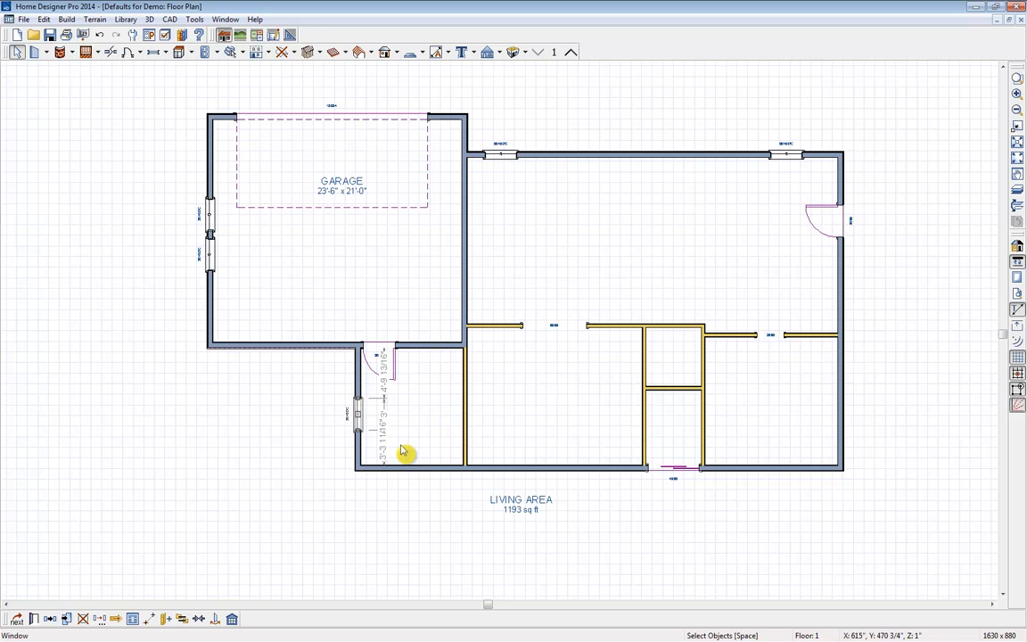
{"action": "left_click", "coordinate": [153, 52]}
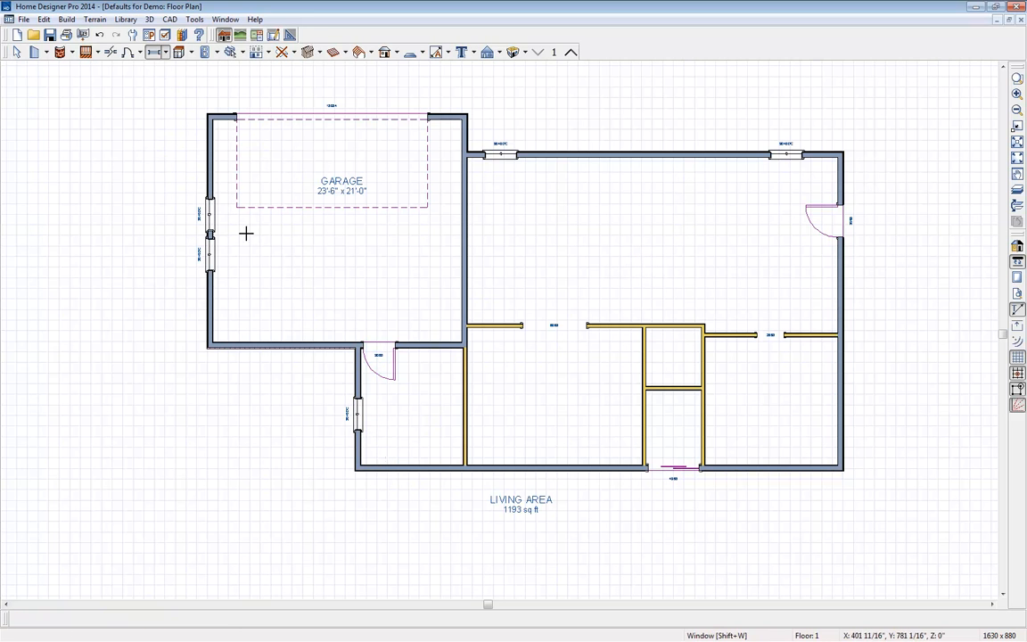
{"action": "left_click", "coordinate": [359, 389]}
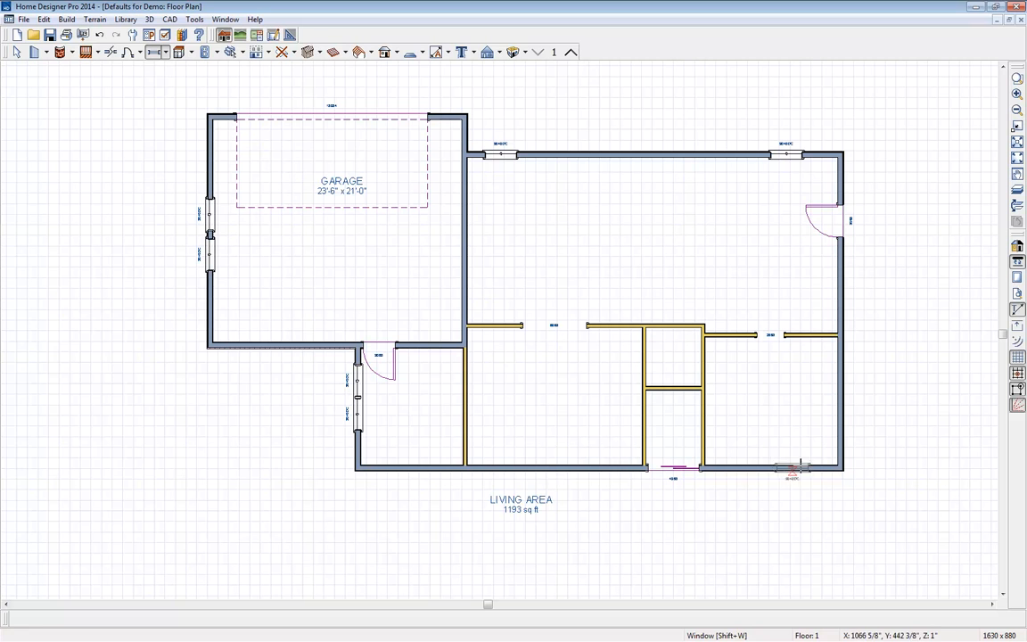
{"action": "left_click", "coordinate": [771, 469]}
{"action": "left_click", "coordinate": [839, 399]}
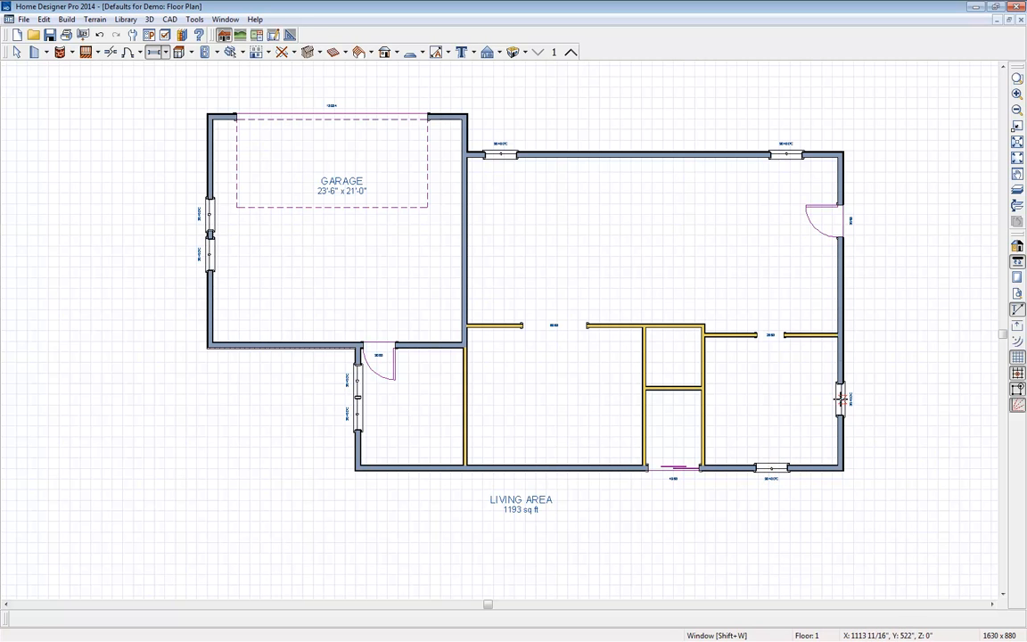
{"action": "left_click", "coordinate": [845, 255]}
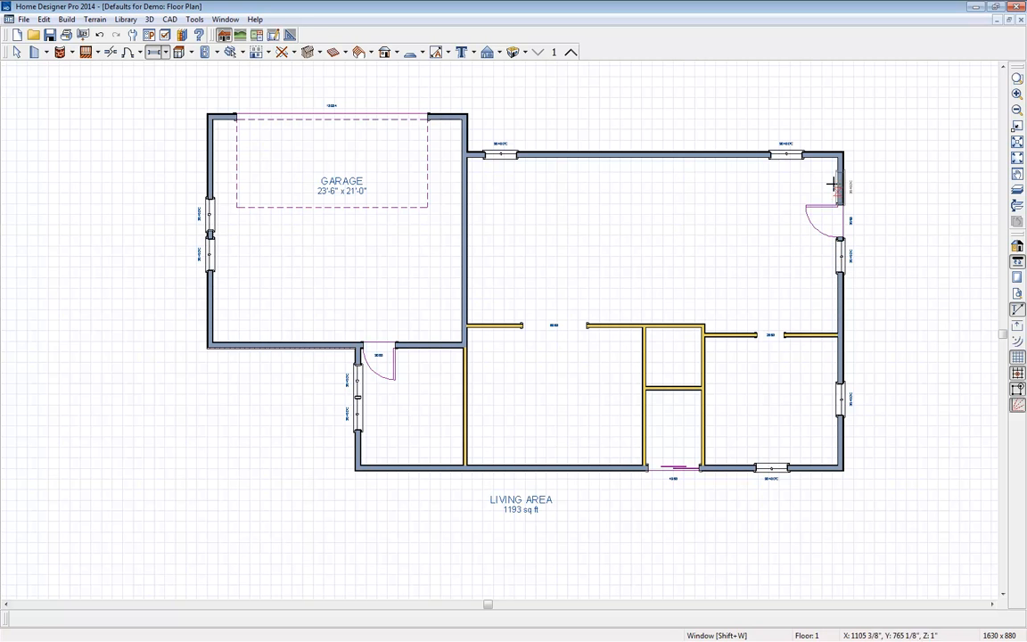
{"action": "left_click", "coordinate": [838, 190]}
{"action": "key", "text": "space"}
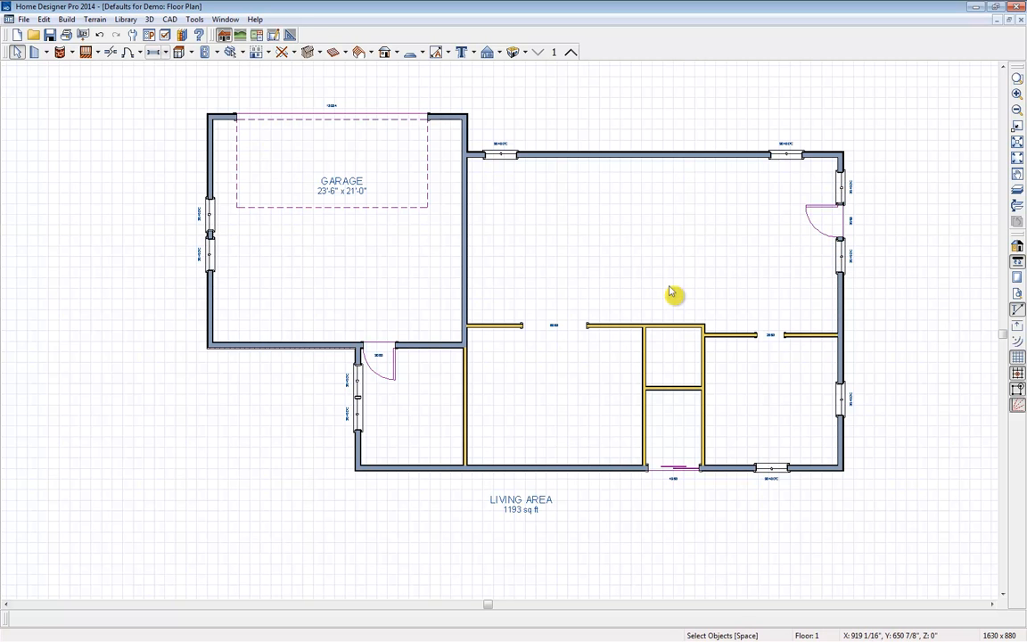
Step: Add a hinged door between the small stacked rooms, and doorways between the lower-left and middle rooms and in both side walls of the lower stacked room
{"action": "left_click", "coordinate": [130, 51]}
{"action": "left_click", "coordinate": [655, 381]}
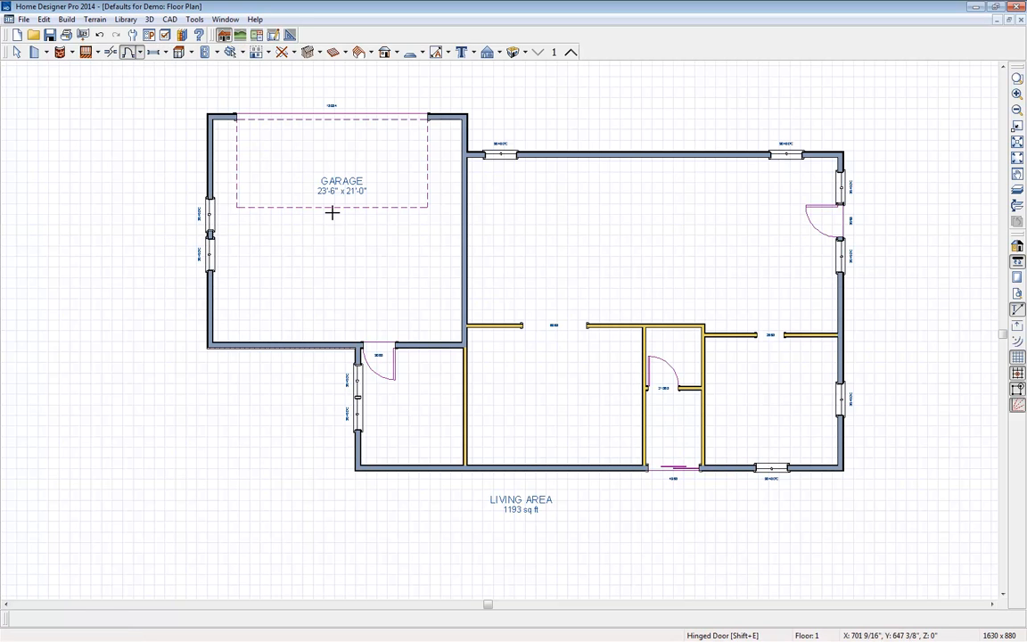
{"action": "left_click", "coordinate": [140, 53]}
{"action": "left_click", "coordinate": [149, 83]}
{"action": "left_click", "coordinate": [464, 363]}
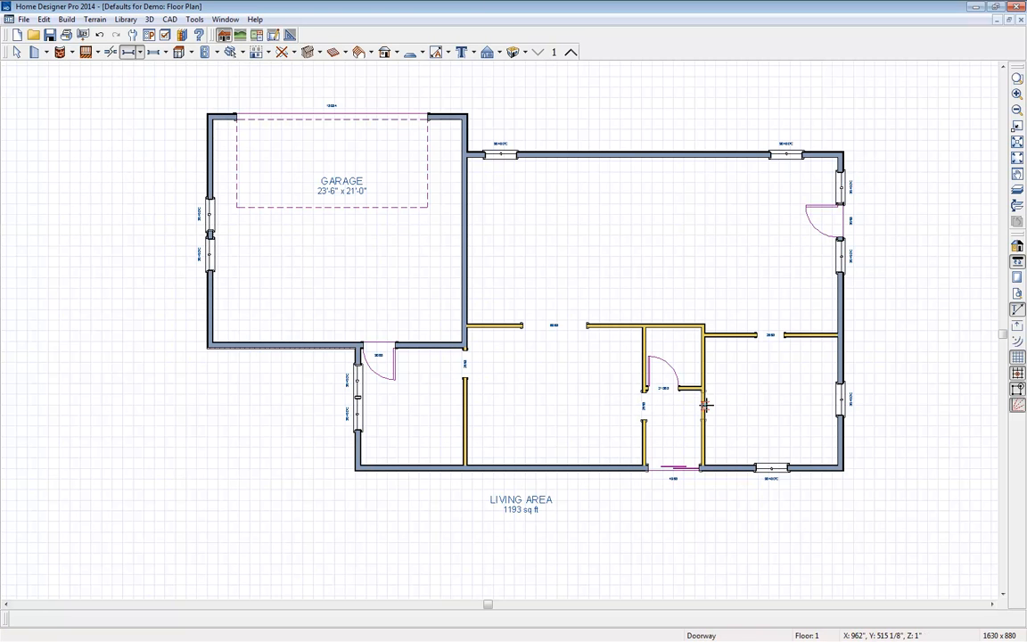
{"action": "key", "text": "space"}
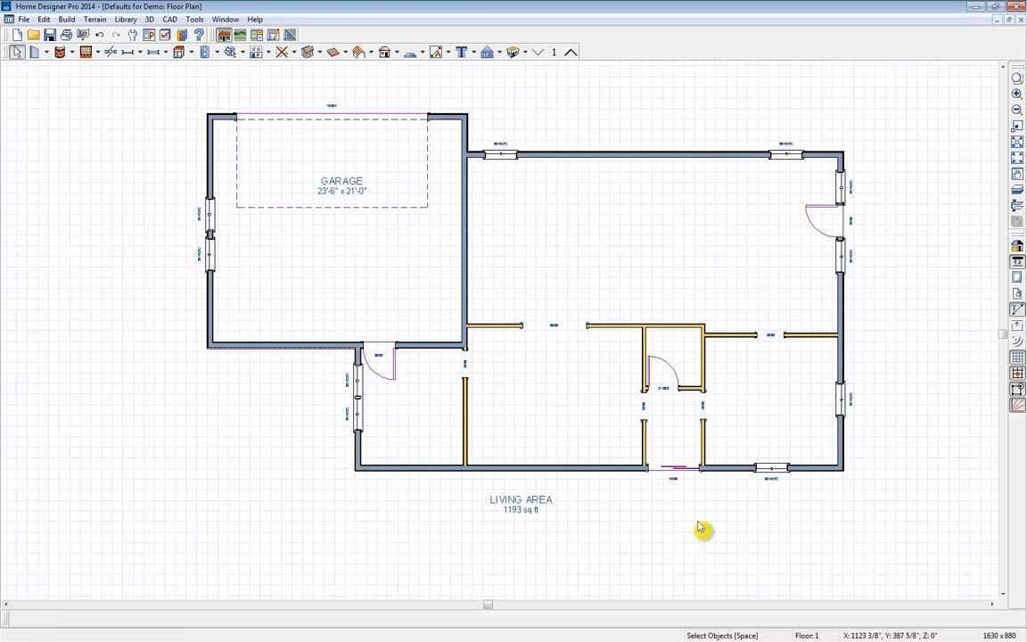
Step: Select both windows in the lower-left room's left exterior wall and change their window type to Fixed Glass
{"action": "left_click", "coordinate": [358, 415]}
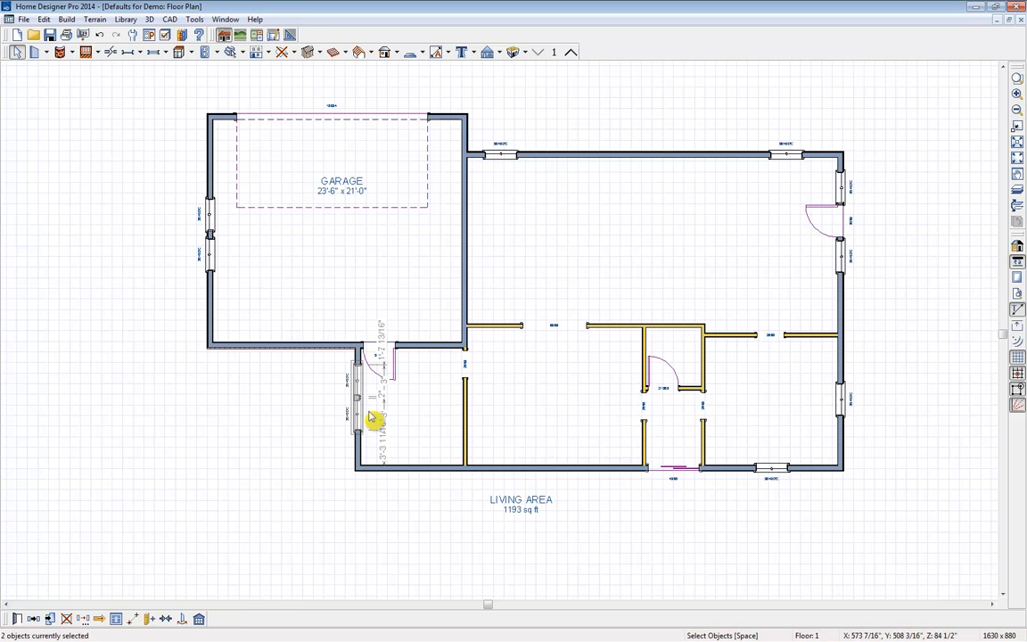
{"action": "key", "text": "Escape"}
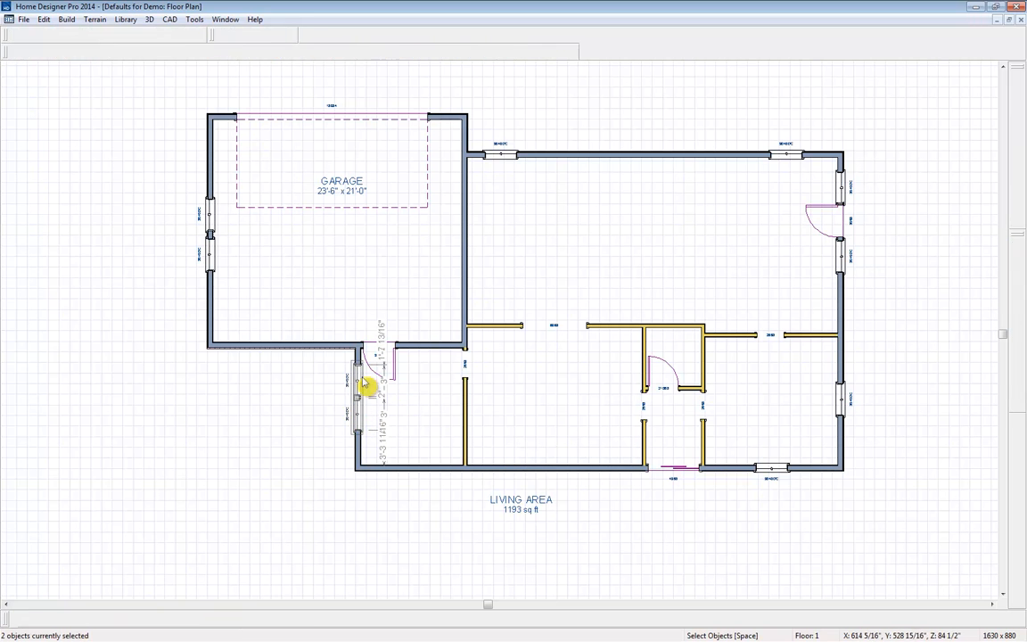
{"action": "left_click", "coordinate": [358, 386]}
{"action": "left_click", "coordinate": [361, 417], "text": "shift"}
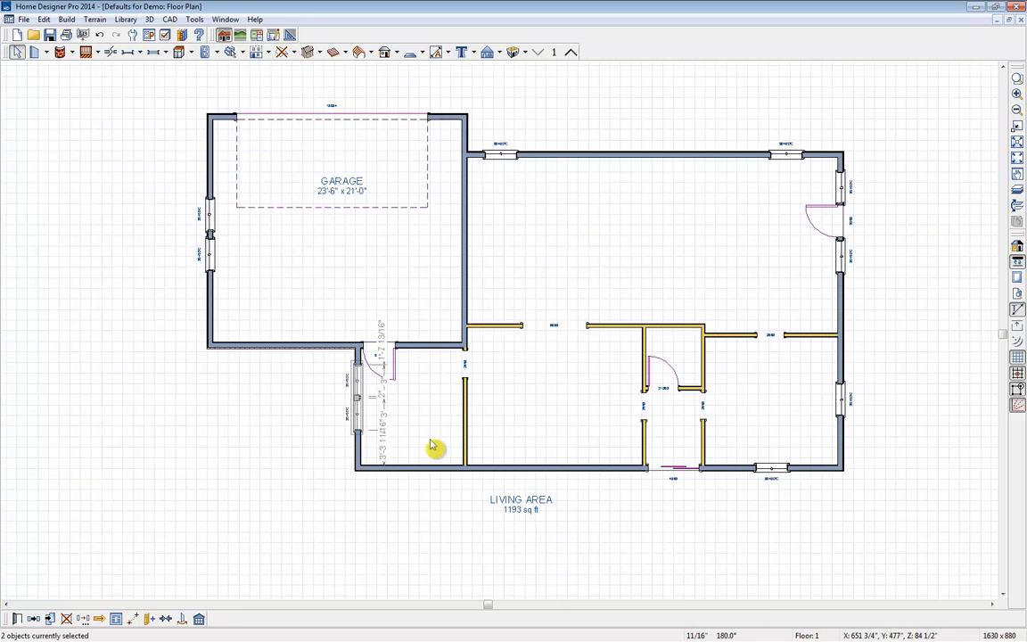
{"action": "left_click", "coordinate": [15, 618]}
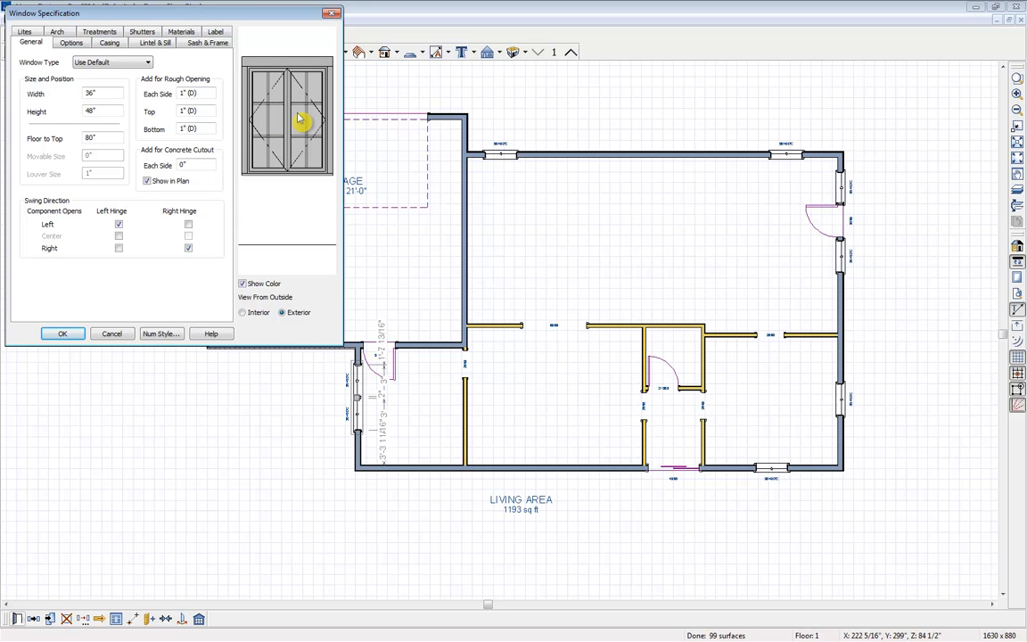
{"action": "left_click", "coordinate": [133, 63]}
{"action": "left_click", "coordinate": [126, 82]}
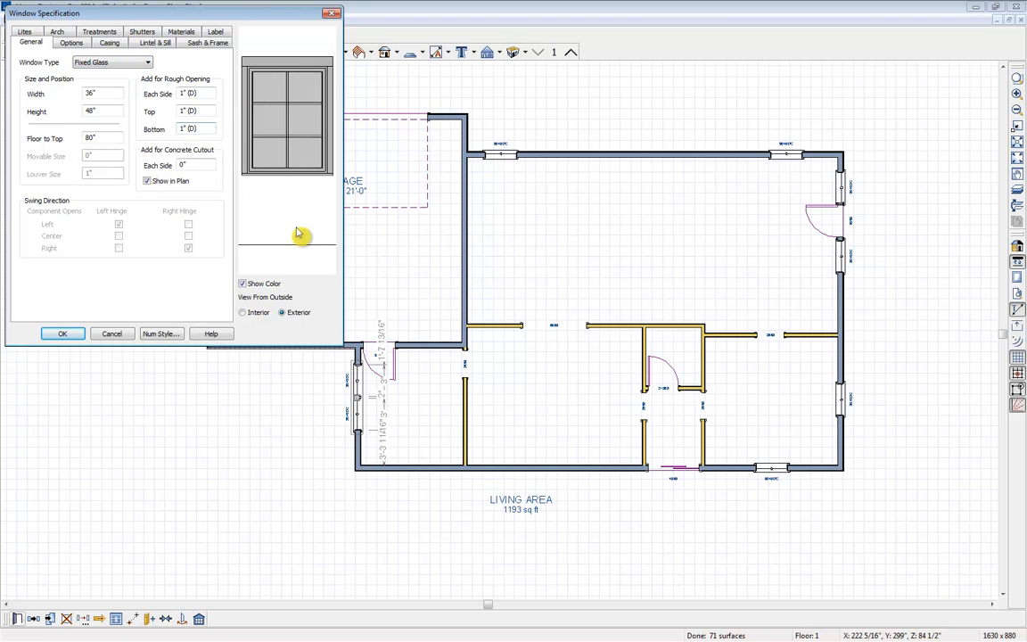
Step: Set the lites of the two selected windows to 1 across and 1 vertical
{"action": "left_click", "coordinate": [213, 45]}
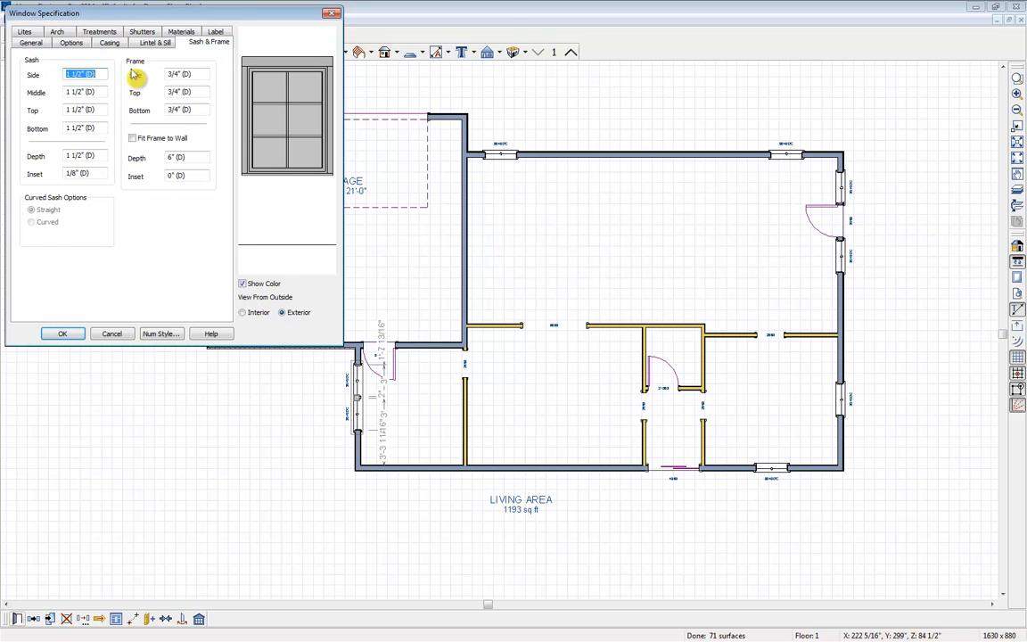
{"action": "left_click", "coordinate": [27, 33]}
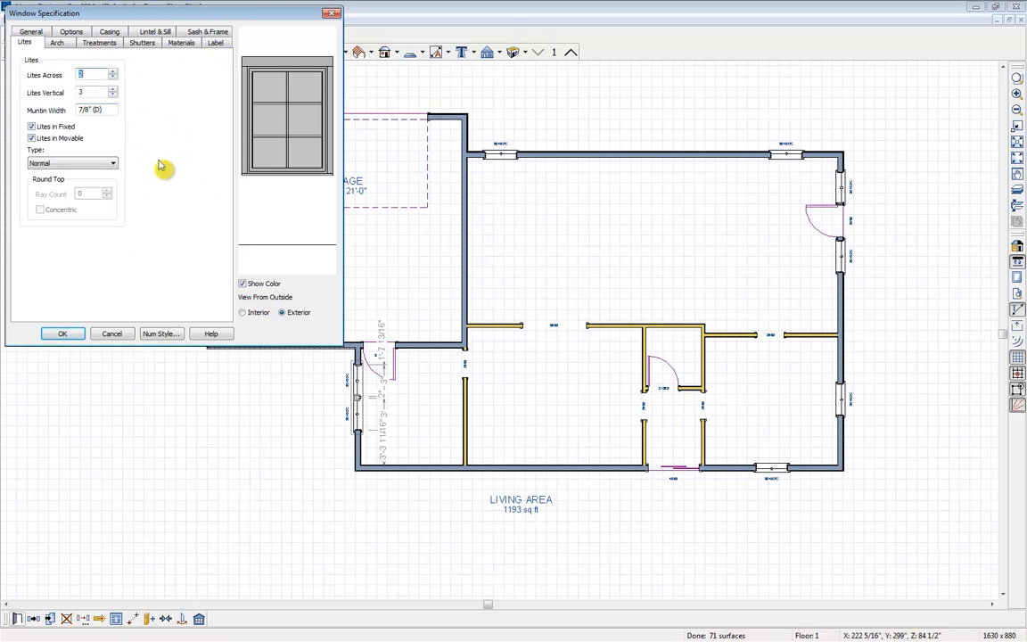
{"action": "left_click", "coordinate": [113, 95]}
{"action": "left_click", "coordinate": [113, 95]}
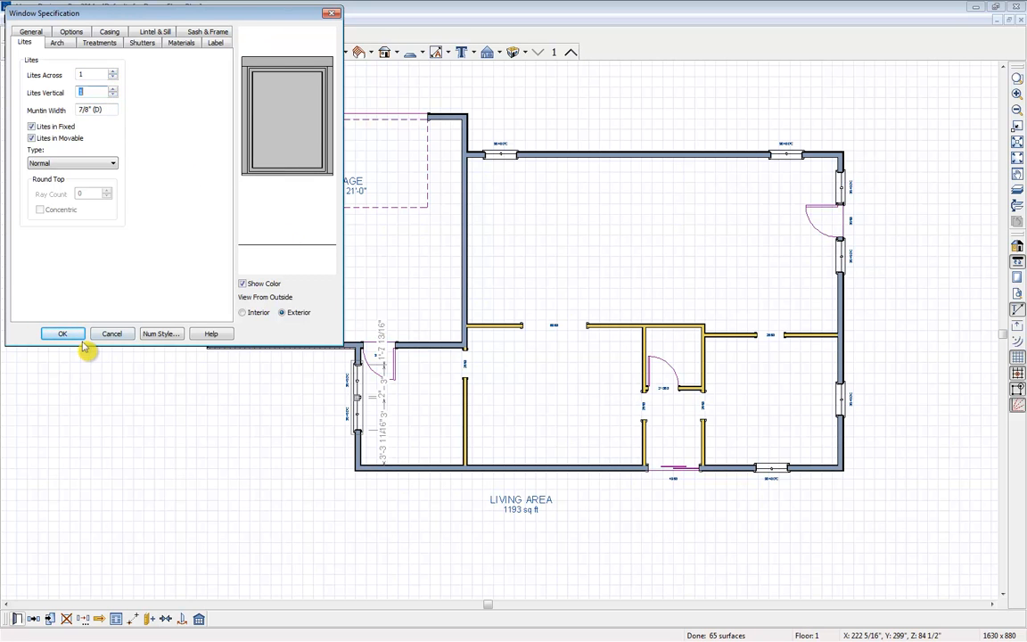
Step: Set the two windows' width to 48" and height to 54", apply the specification and deselect them
{"action": "left_click", "coordinate": [31, 33]}
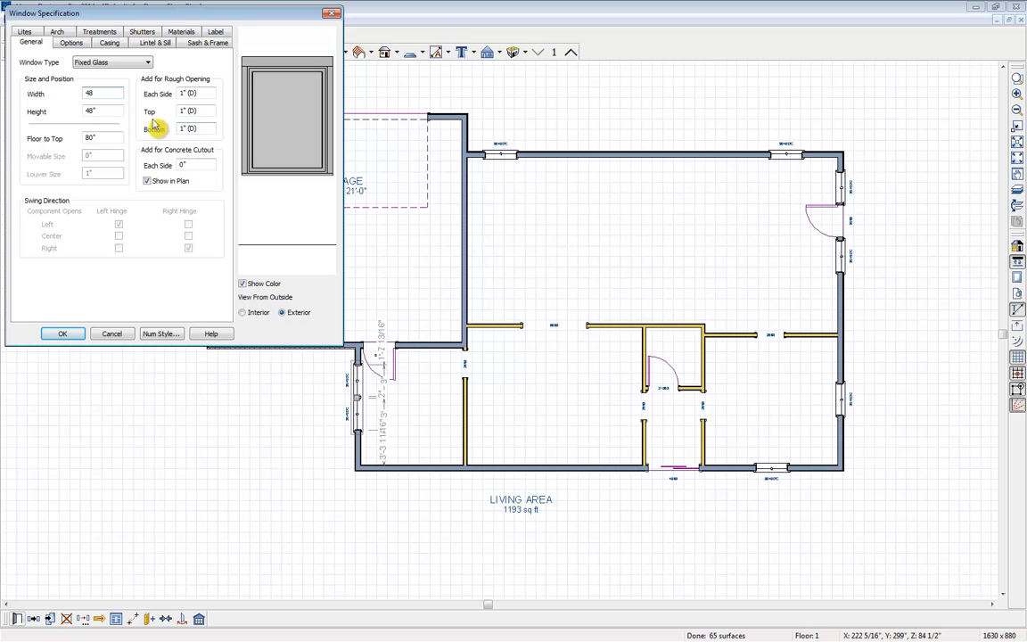
{"action": "key", "text": "Tab"}
{"action": "type", "text": "54"}
{"action": "left_click", "coordinate": [100, 138]}
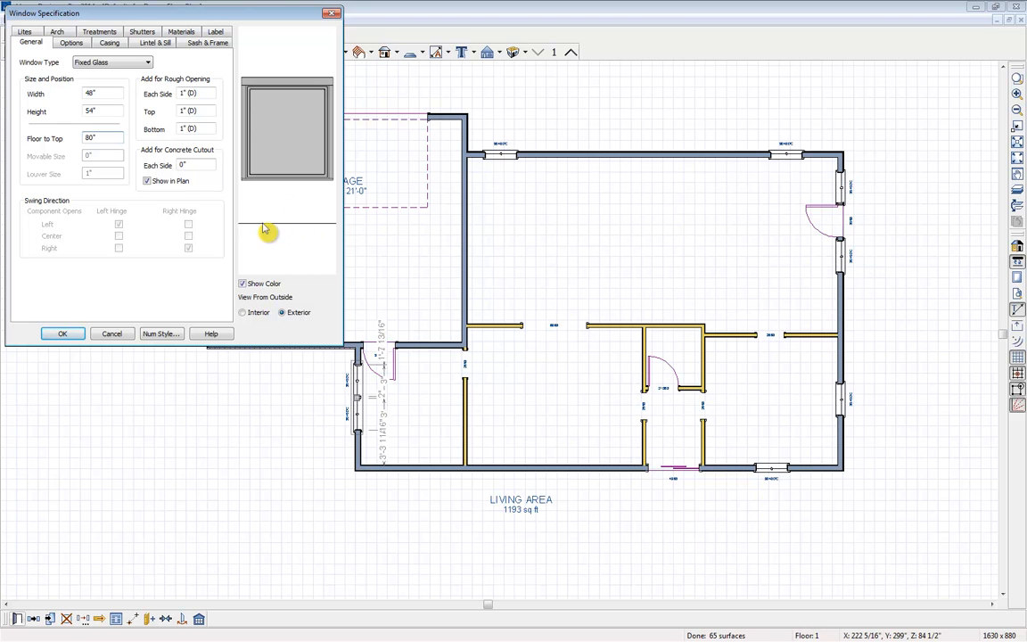
{"action": "left_click", "coordinate": [71, 334]}
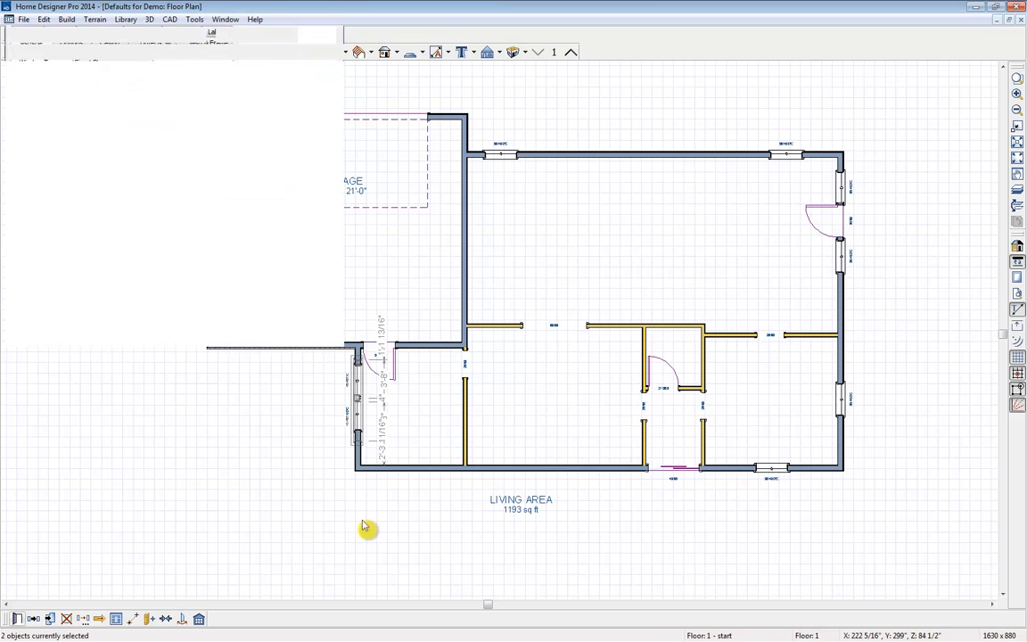
{"action": "key", "text": "space"}
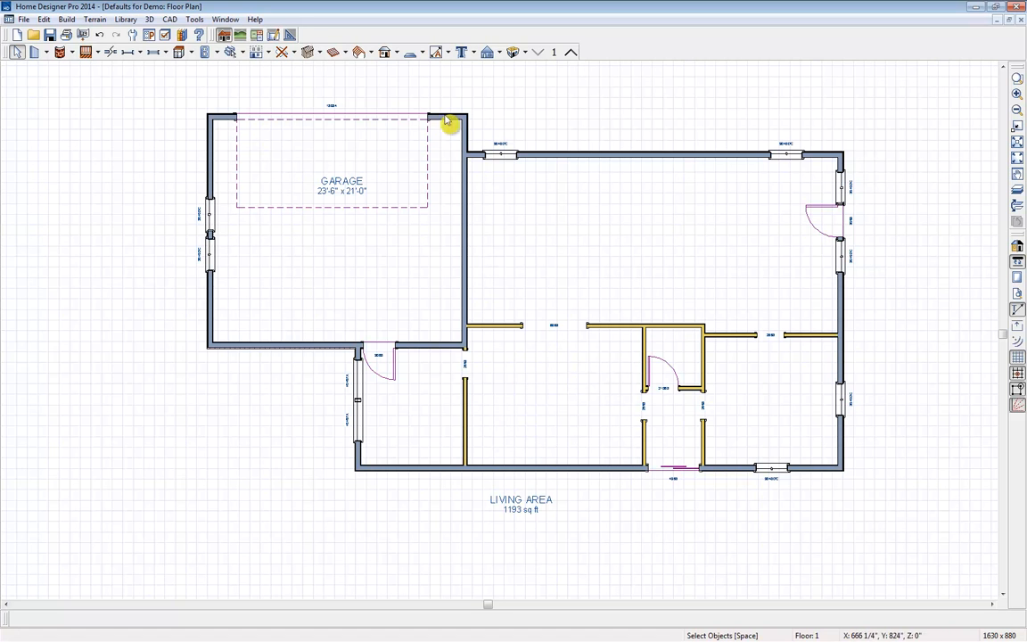
Step: Create a full camera view from the middle room's wide doorway, looking into the room towards the long front exterior wall
{"action": "left_click", "coordinate": [514, 53]}
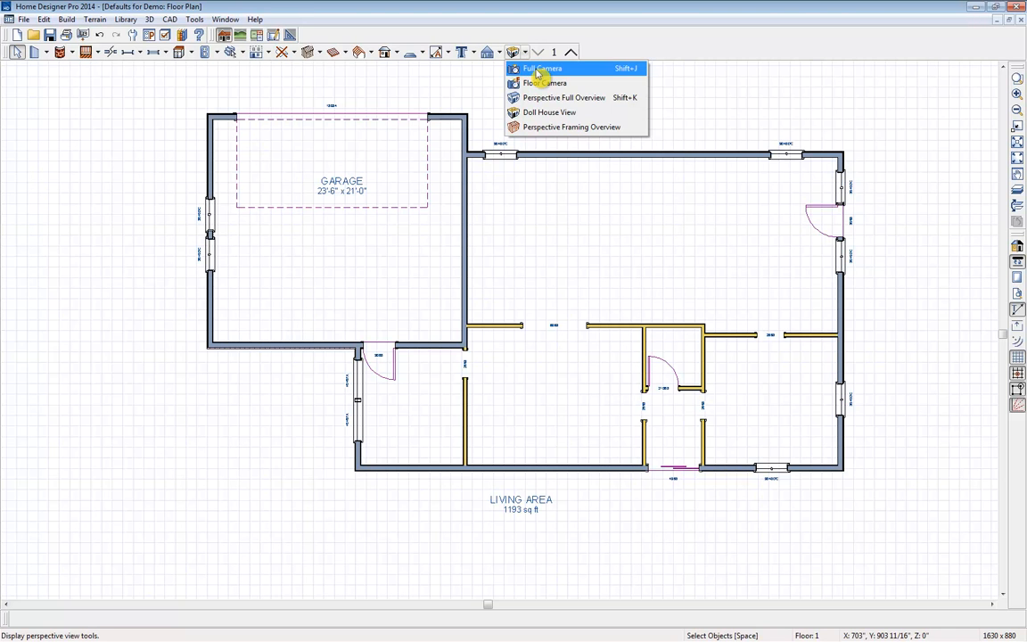
{"action": "left_click", "coordinate": [540, 70]}
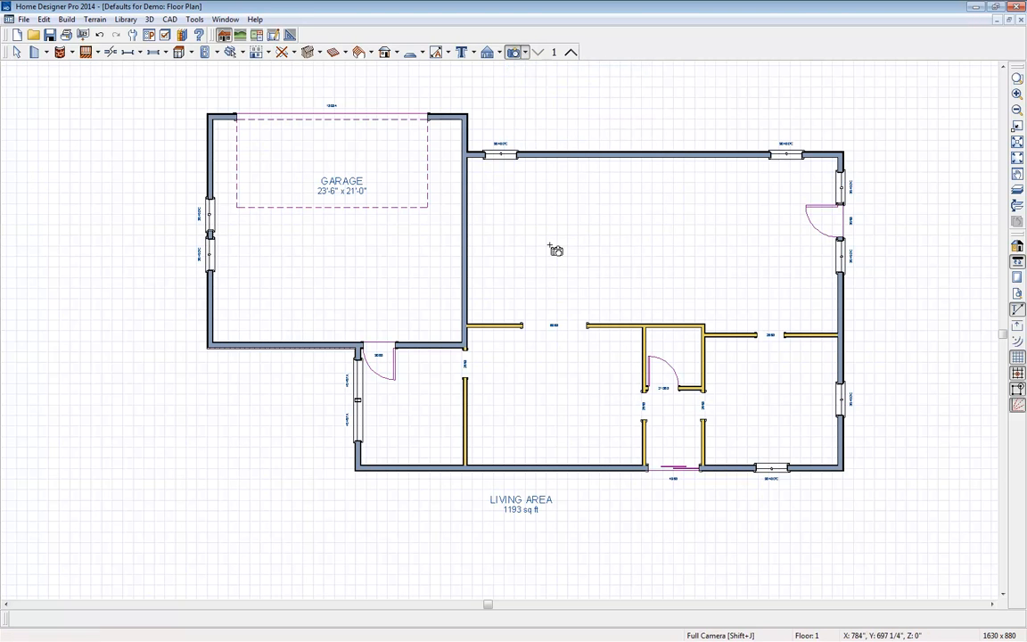
{"action": "left_click_drag", "start_coordinate": [558, 322], "coordinate": [635, 573]}
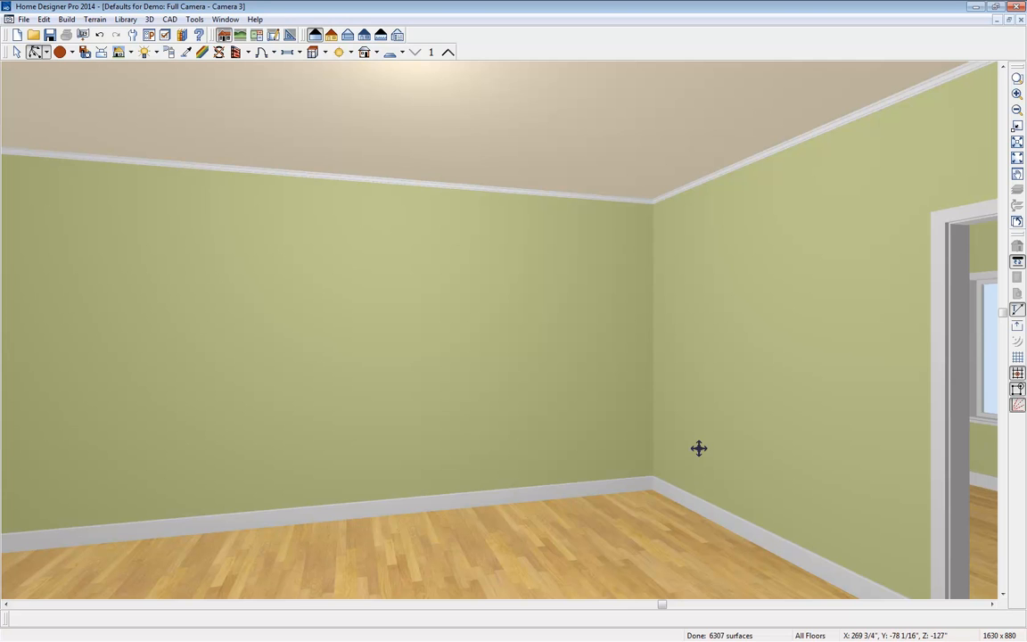
{"action": "left_click_drag", "start_coordinate": [670, 417], "coordinate": [646, 401]}
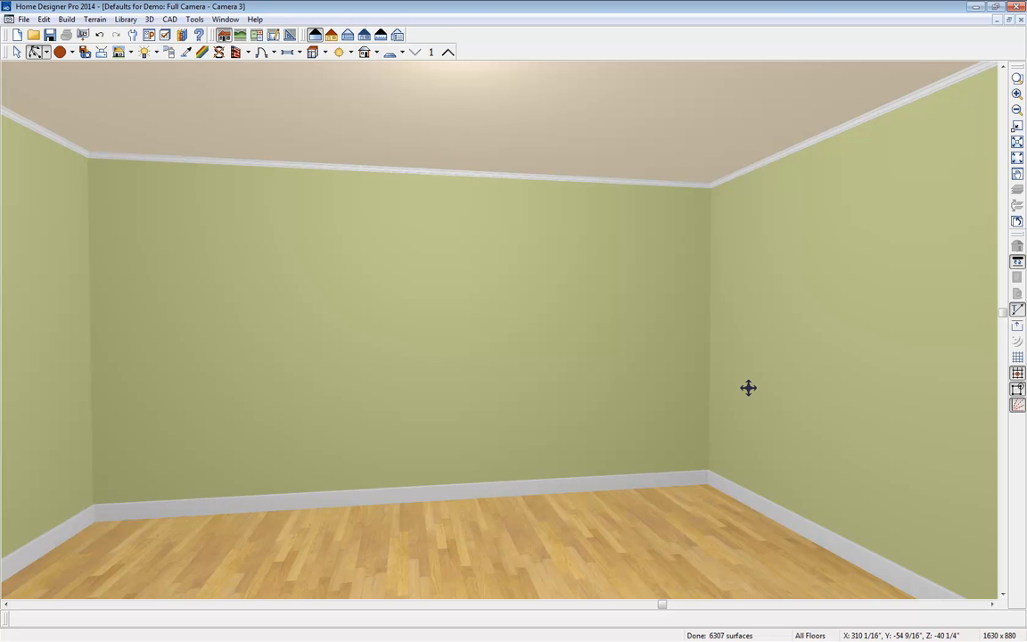
Step: Tile the camera view and floor plan side by side and enlarge the plan around the middle room
{"action": "key", "text": "F7"}
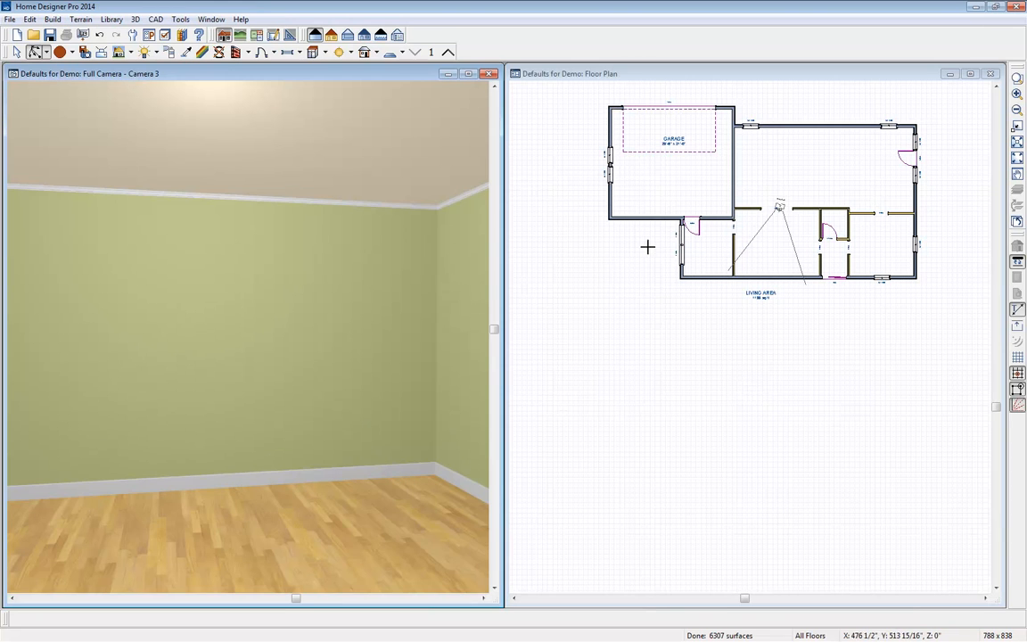
{"action": "left_click", "coordinate": [786, 256]}
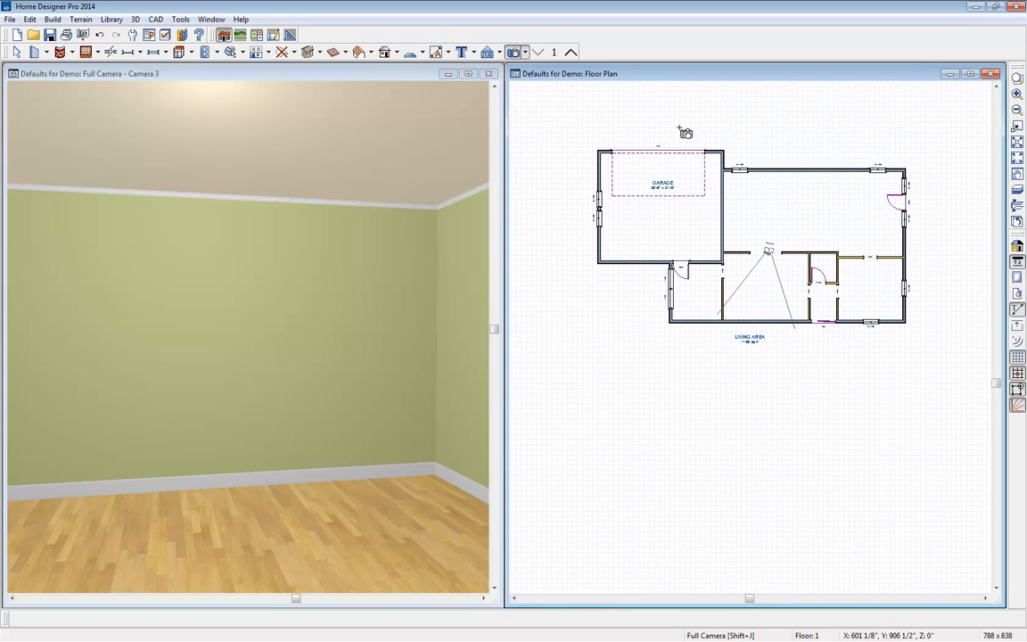
{"action": "middle_click_drag", "start_coordinate": [778, 325], "coordinate": [781, 349]}
{"action": "scroll", "coordinate": [780, 365], "scroll_direction": "up", "scroll_amount": 2}
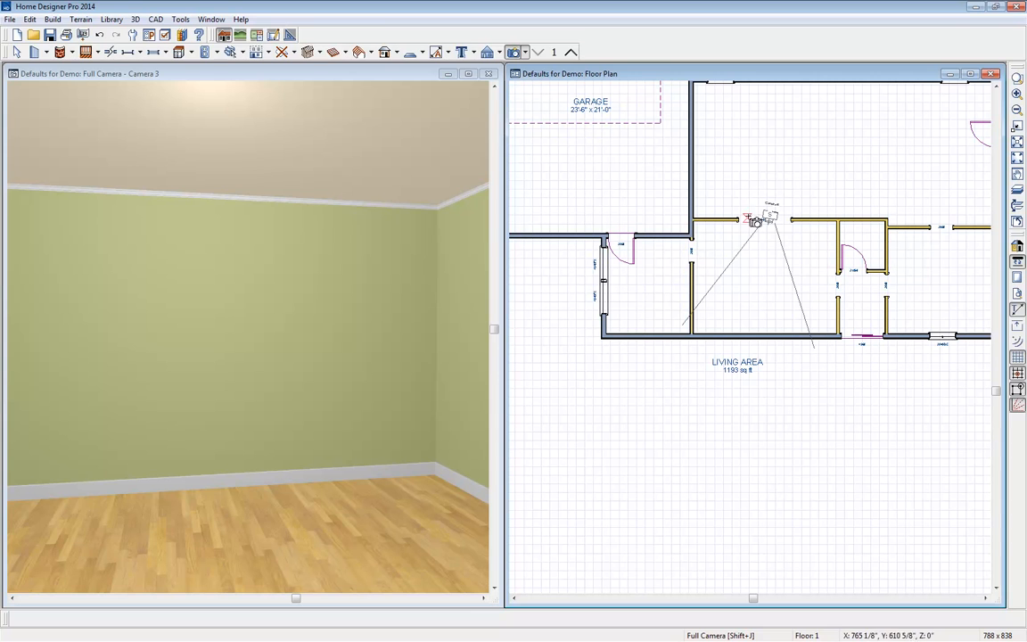
Step: Move the camera back through the wide doorway and turn it to view the middle room's front wall
{"action": "left_click", "coordinate": [368, 222]}
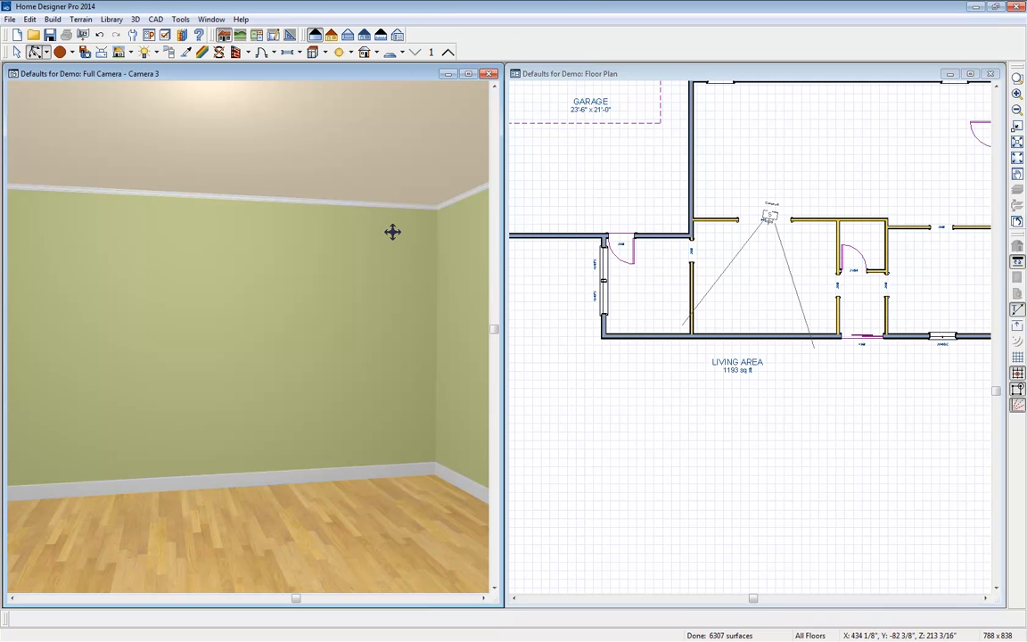
{"action": "key", "text": "Down"}
{"action": "key", "text": "Down"}
{"action": "key", "text": "Left"}
{"action": "key", "text": "Right"}
{"action": "key", "text": "Down"}
{"action": "key", "text": "Left"}
{"action": "key", "text": "Right"}
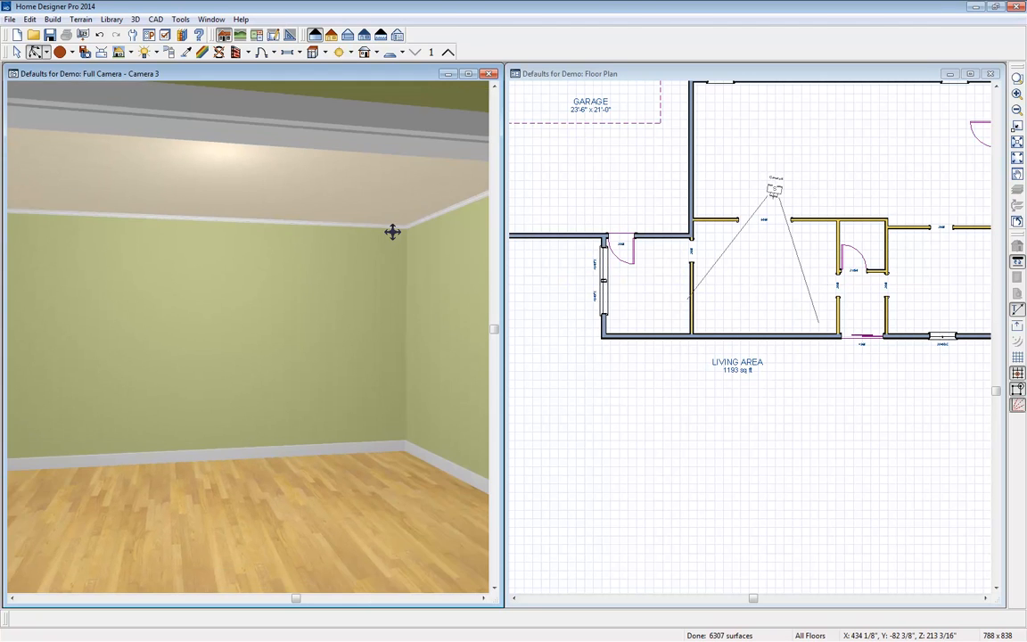
{"action": "key", "text": "Up"}
{"action": "key", "text": "Right"}
{"action": "key", "text": "Right"}
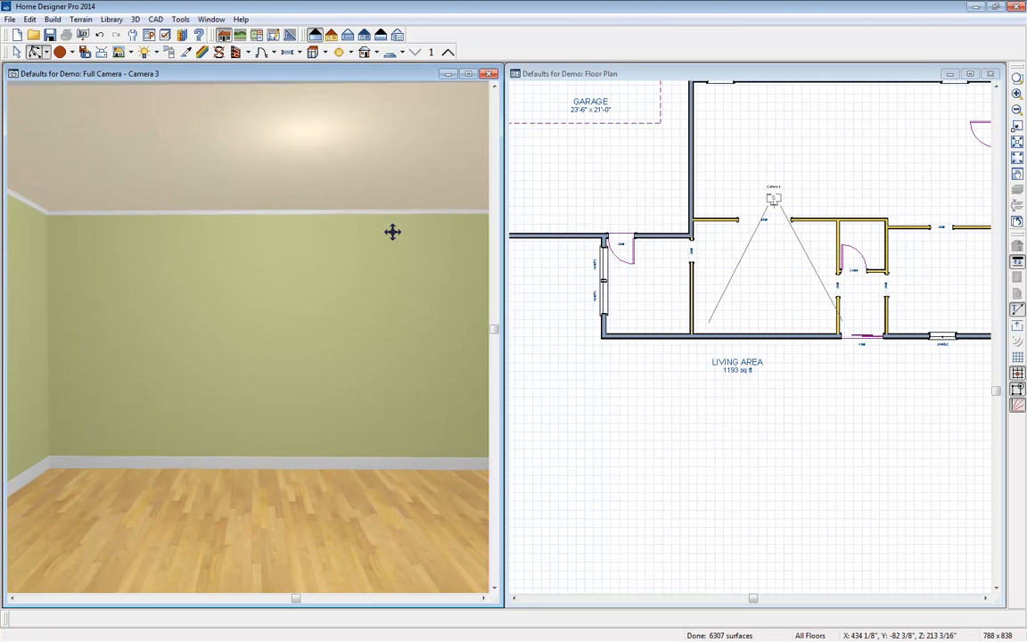
Step: Place a corner base cabinet in the middle room's lower-left corner and turn the camera towards it
{"action": "left_click", "coordinate": [710, 79]}
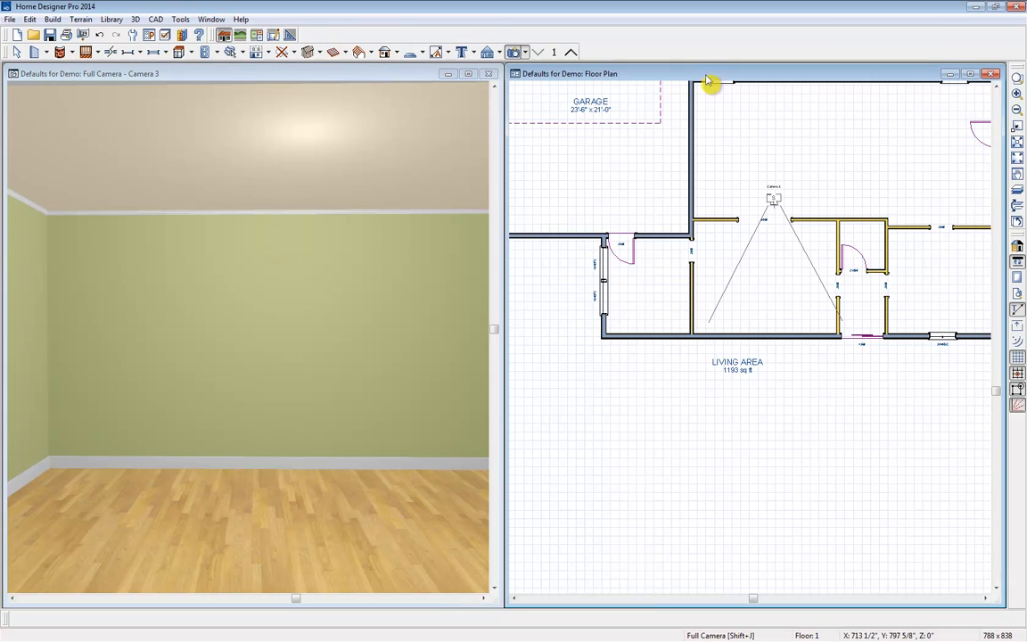
{"action": "left_click", "coordinate": [191, 54]}
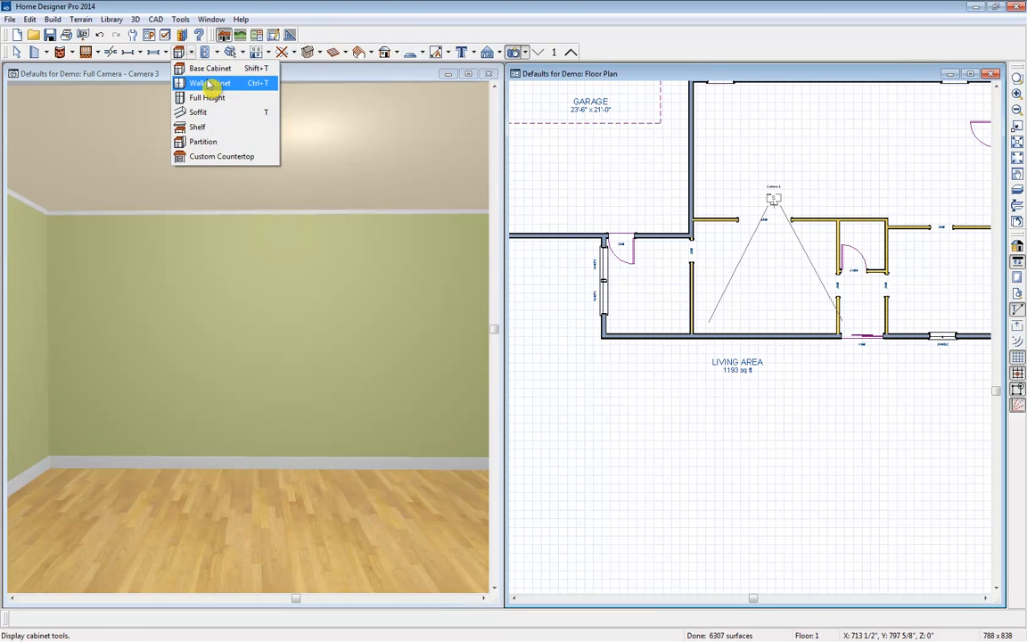
{"action": "left_click", "coordinate": [211, 69]}
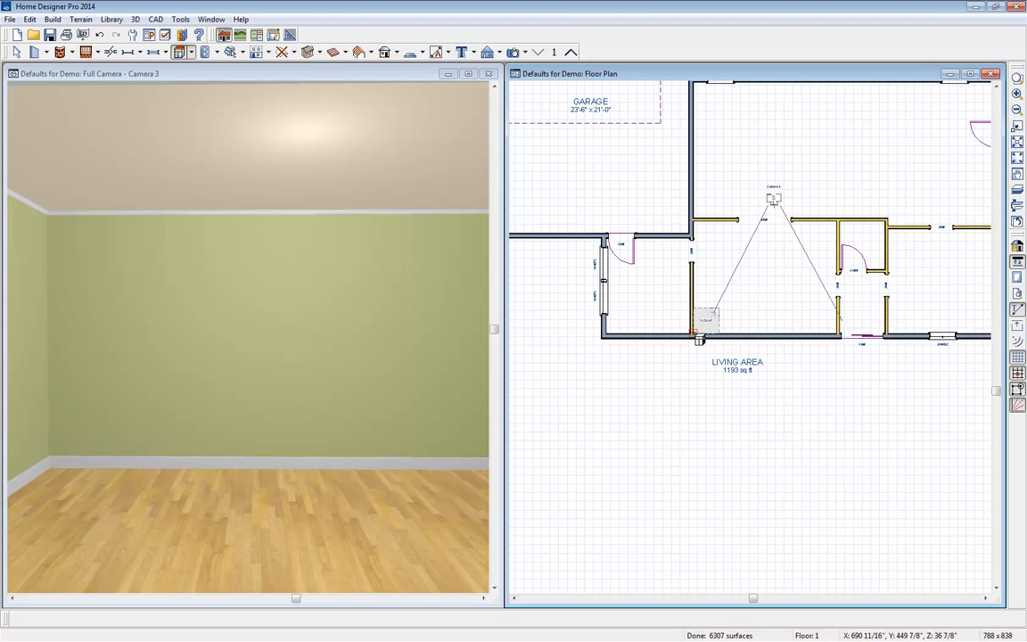
{"action": "left_click", "coordinate": [699, 336]}
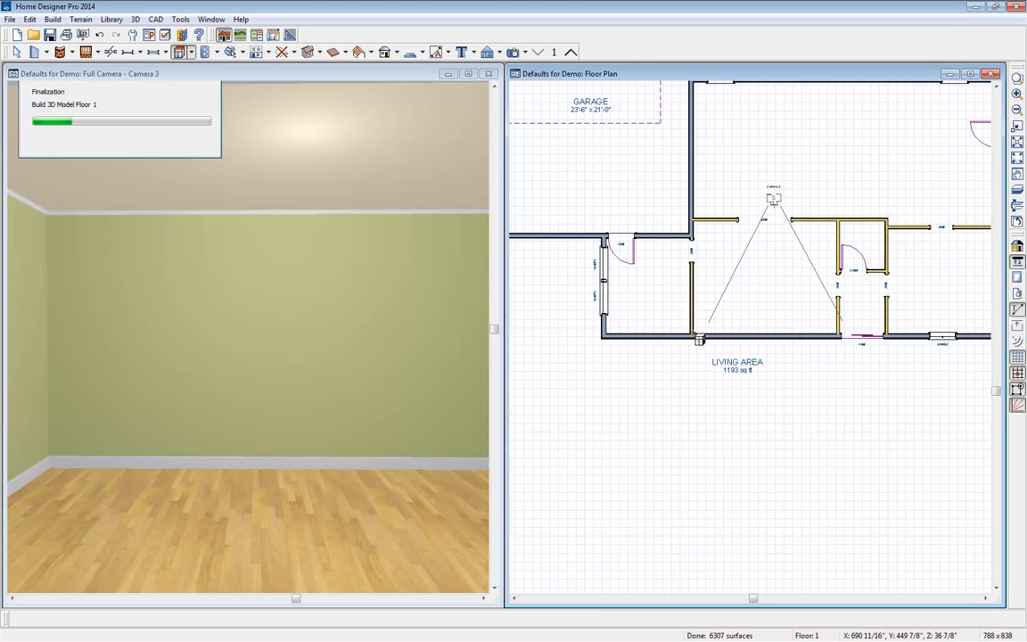
{"action": "left_click", "coordinate": [394, 296]}
{"action": "left_click_drag", "start_coordinate": [394, 296], "coordinate": [406, 305]}
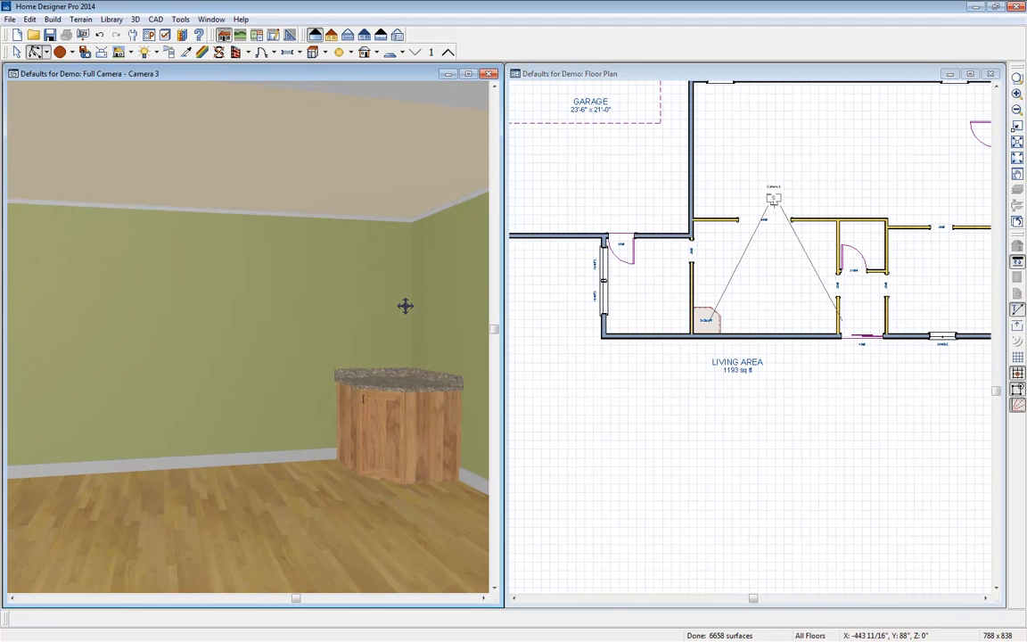
Step: Add base cabinets beside the corner cabinet, two along the front wall and one along the left wall
{"action": "left_click", "coordinate": [734, 298]}
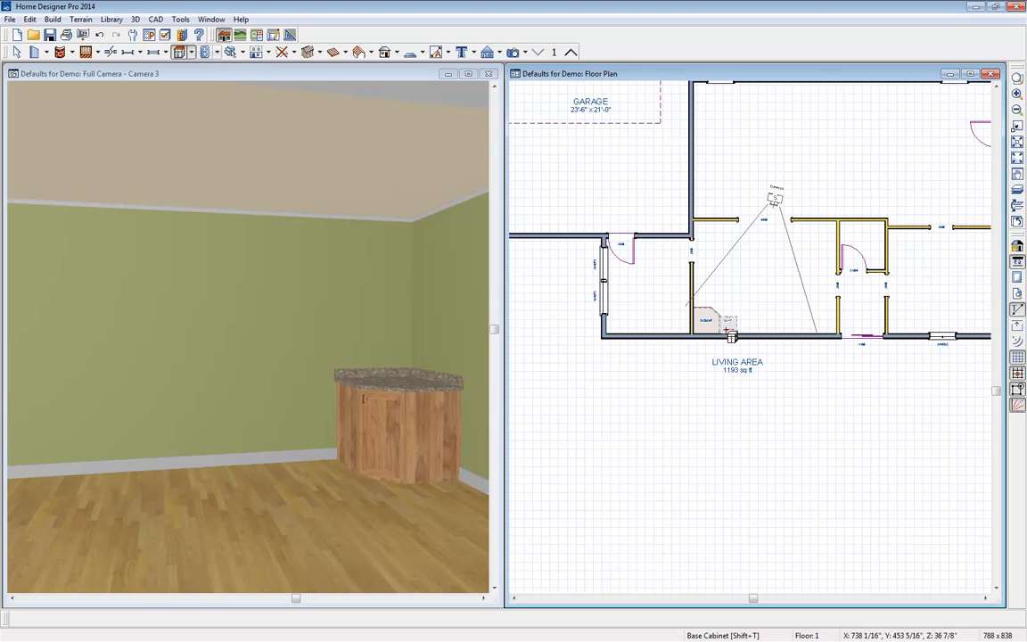
{"action": "left_click", "coordinate": [729, 336]}
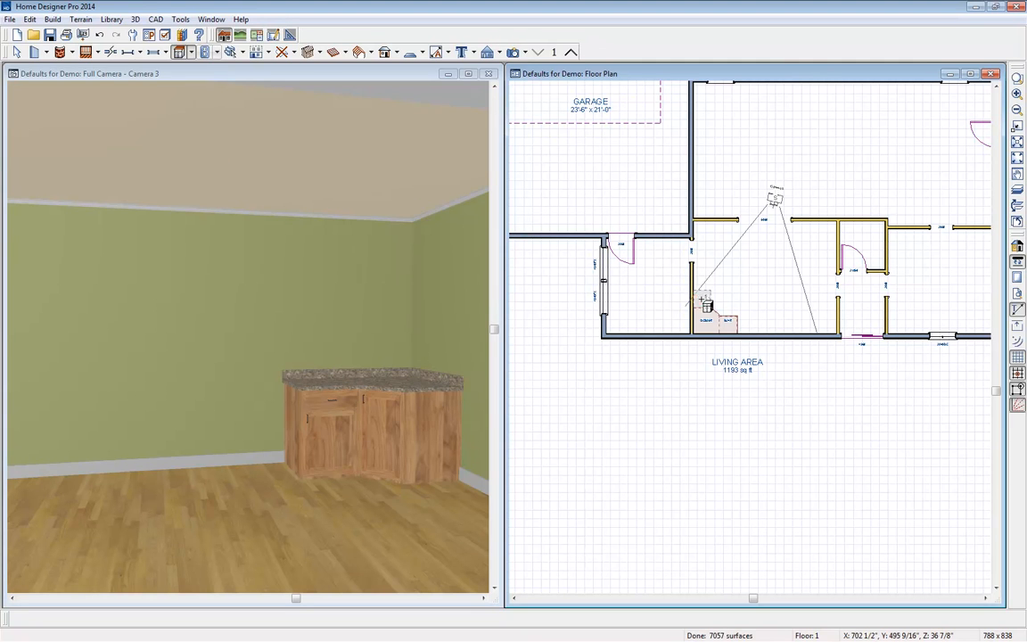
{"action": "left_click", "coordinate": [747, 332]}
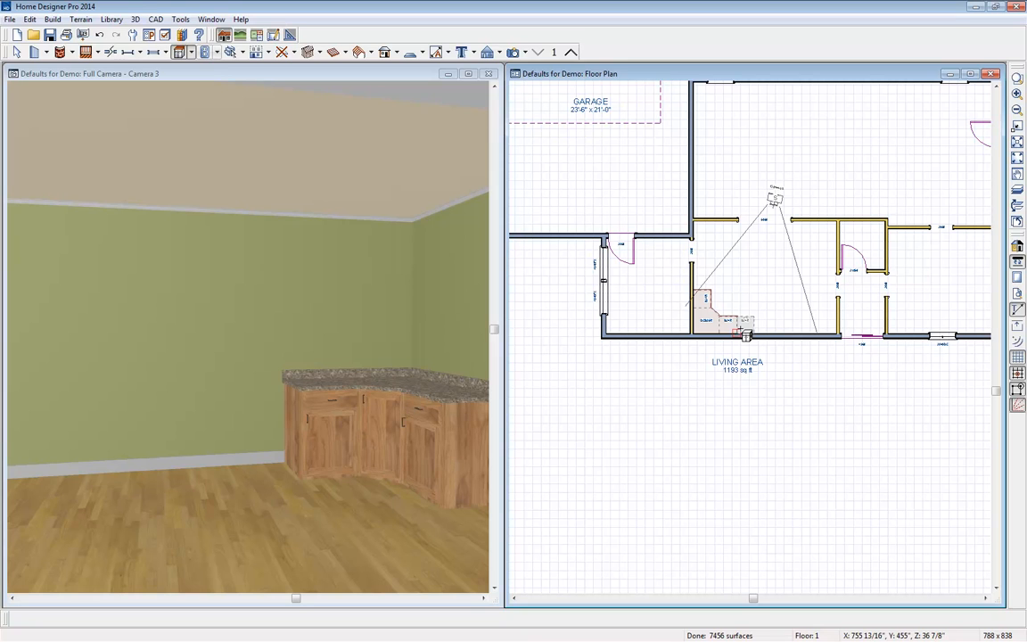
{"action": "left_click", "coordinate": [745, 334]}
Step: Widen the end base cabinet on the front wall to 4' and place another base cabinet beside it
{"action": "key", "text": "space"}
{"action": "left_click", "coordinate": [756, 335]}
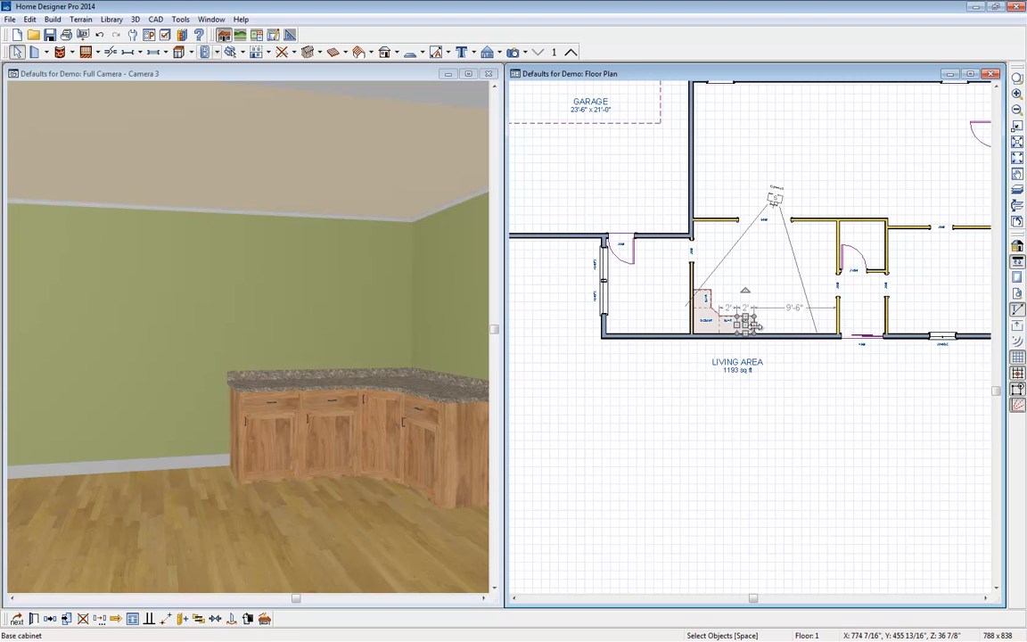
{"action": "left_click_drag", "start_coordinate": [753, 324], "coordinate": [768, 324]}
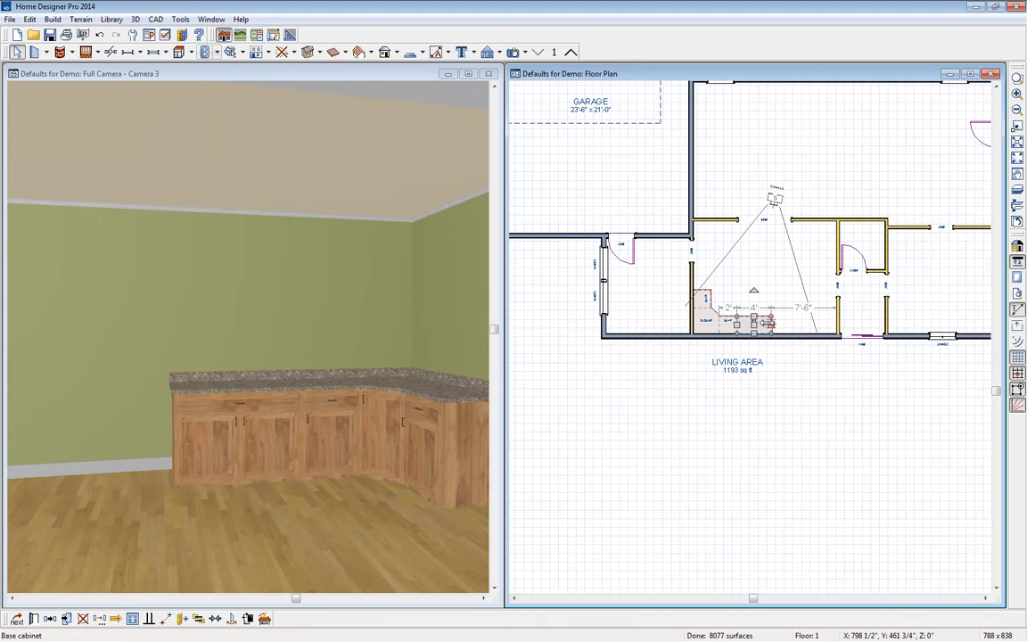
{"action": "left_click", "coordinate": [178, 52]}
{"action": "left_click", "coordinate": [790, 325]}
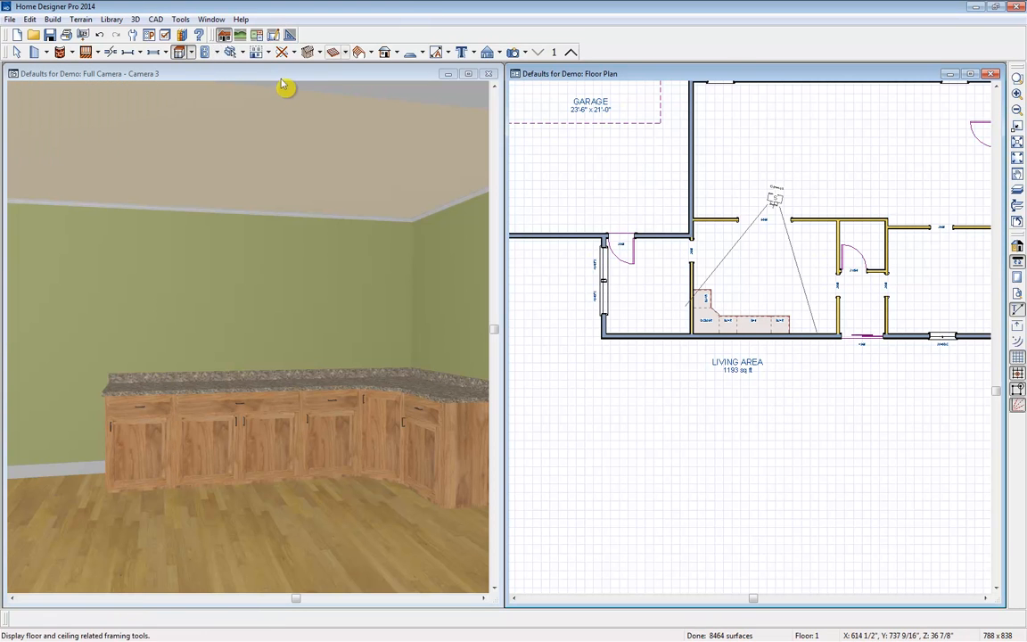
Step: Place a full-height cabinet beside the base cabinet on the middle room's left wall and widen it to about 3'-0 5/8"
{"action": "left_click", "coordinate": [194, 53]}
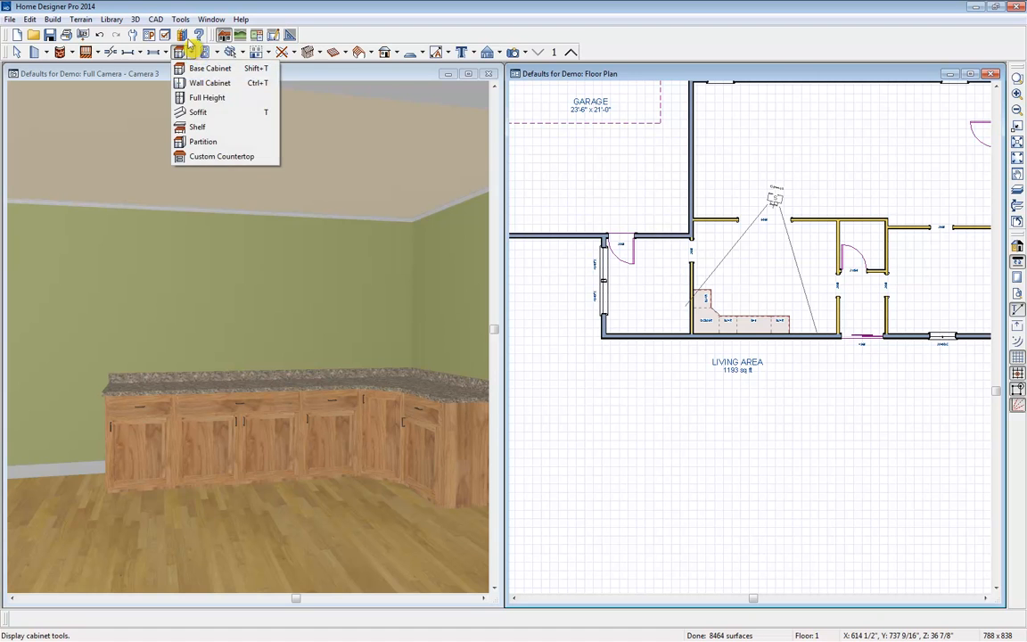
{"action": "left_click", "coordinate": [220, 96]}
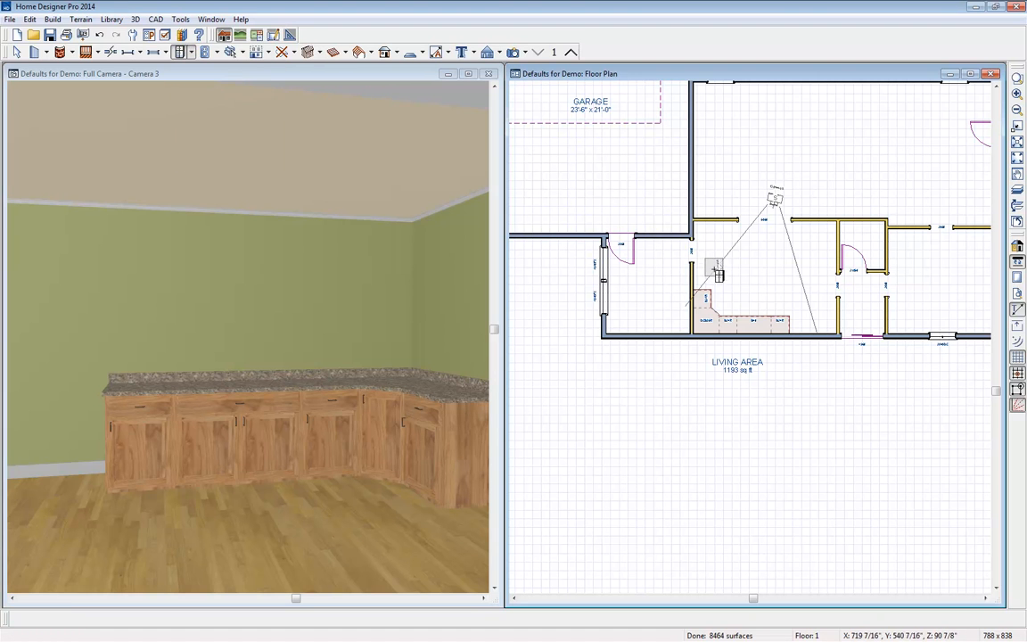
{"action": "left_click", "coordinate": [704, 285]}
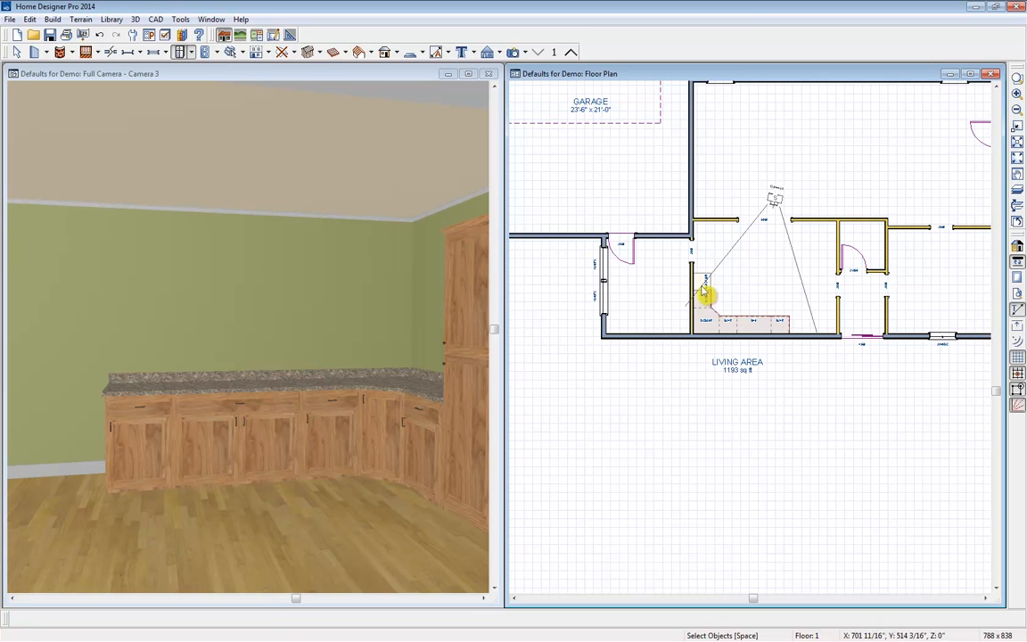
{"action": "left_click_drag", "start_coordinate": [702, 273], "coordinate": [701, 263]}
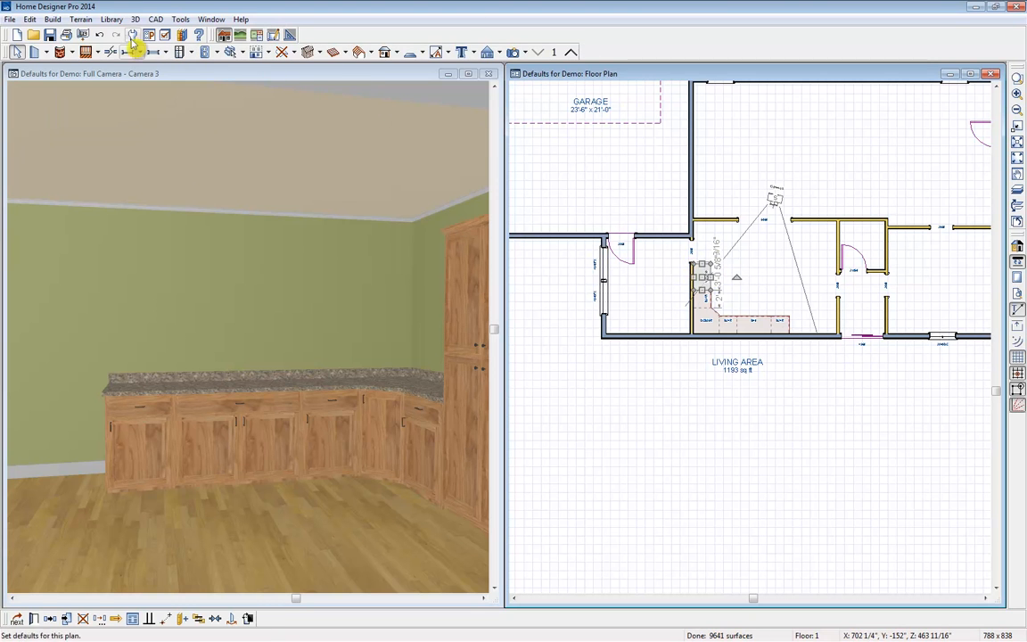
Step: Place another full-height cabinet in the middle room's lower-right corner and turn the camera towards it
{"action": "left_click", "coordinate": [179, 51]}
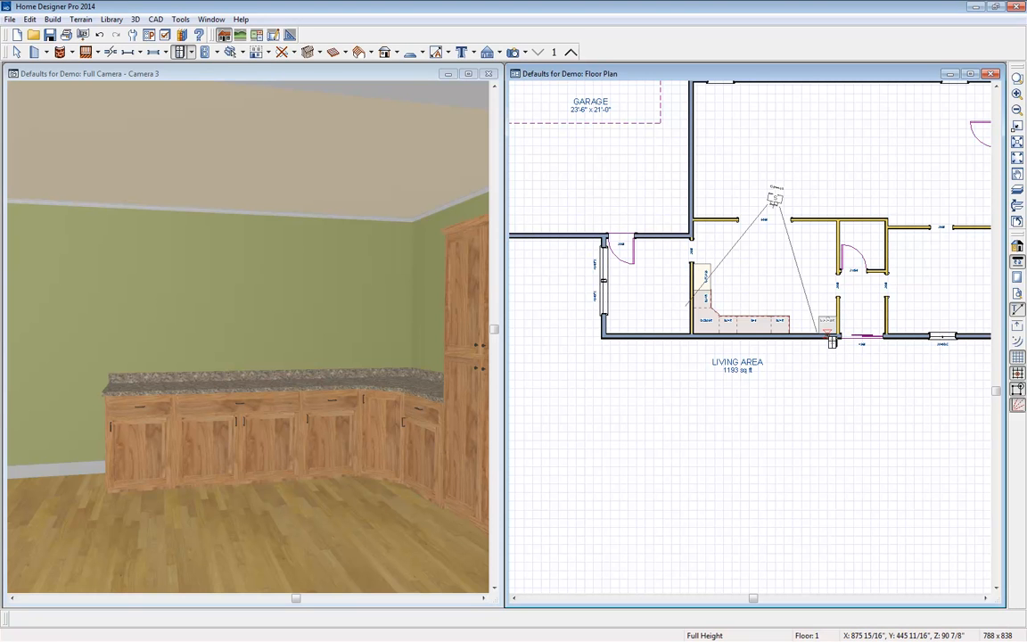
{"action": "left_click", "coordinate": [831, 341]}
{"action": "key", "text": "alt+o"}
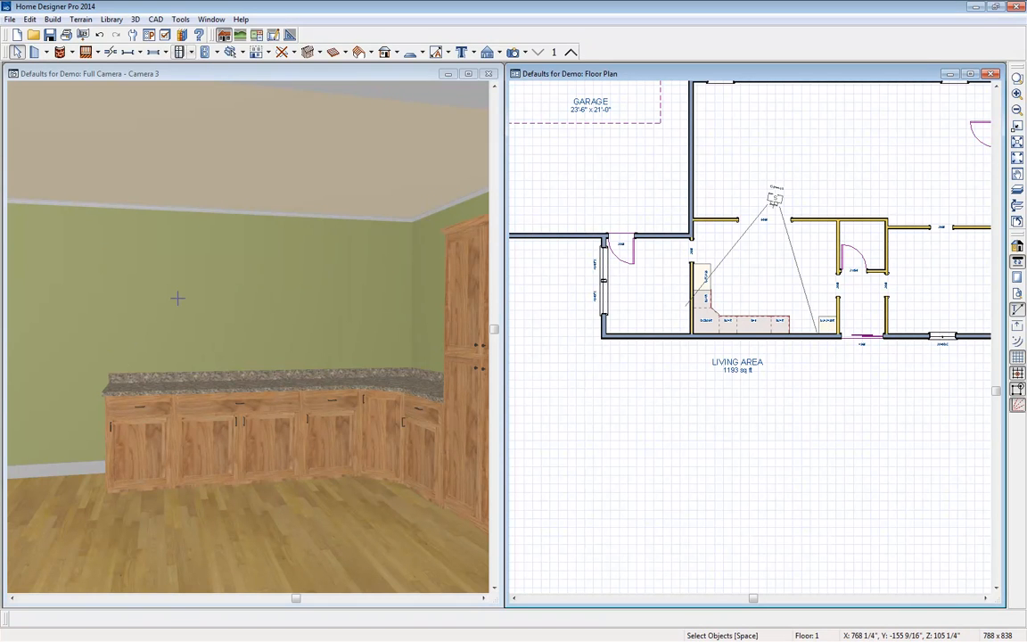
{"action": "left_click_drag", "start_coordinate": [161, 268], "coordinate": [190, 291]}
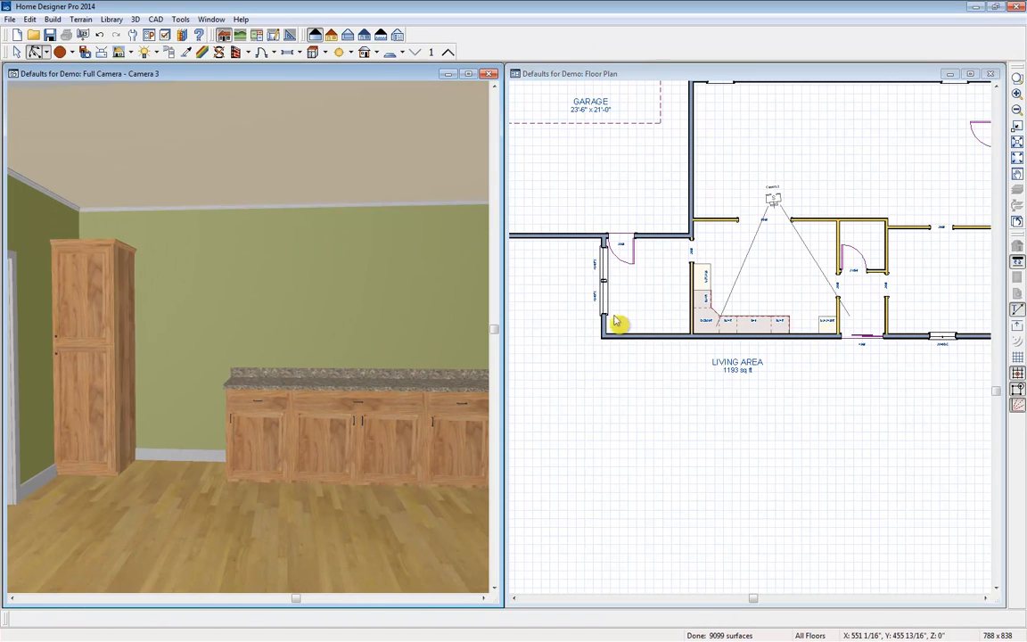
Step: Place a corner wall cabinet above the corner base cabinet, with one wall cabinet beside it on the front wall and one on the left wall
{"action": "left_click", "coordinate": [522, 76]}
{"action": "left_click", "coordinate": [191, 53]}
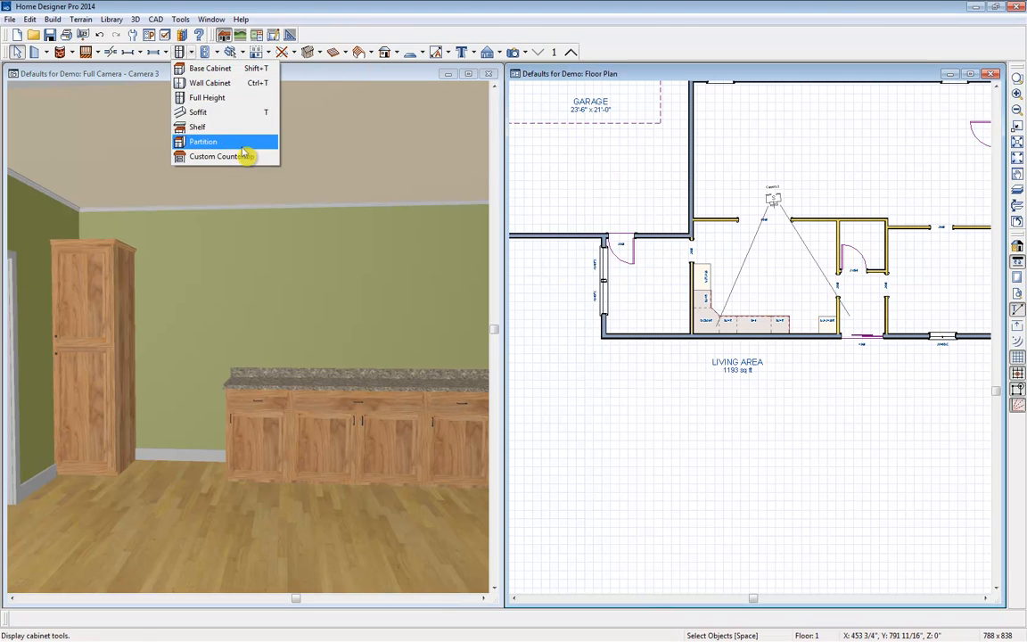
{"action": "left_click", "coordinate": [240, 85]}
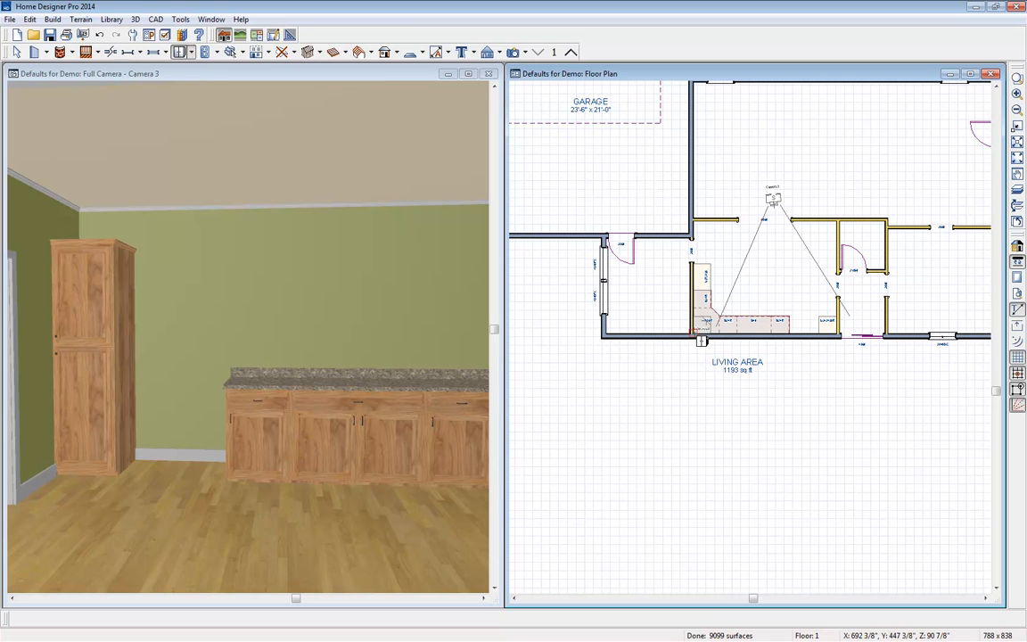
{"action": "left_click", "coordinate": [702, 340]}
{"action": "left_click", "coordinate": [720, 338]}
{"action": "scroll", "coordinate": [731, 334], "scroll_direction": "up", "scroll_amount": 4}
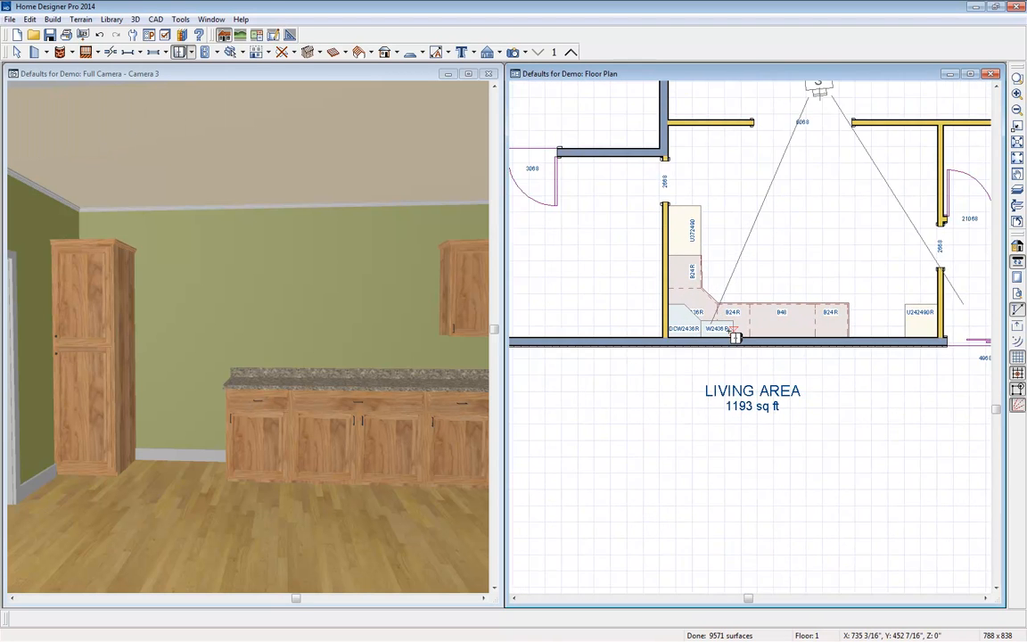
{"action": "scroll", "coordinate": [744, 324], "scroll_direction": "down", "scroll_amount": 2}
{"action": "scroll", "coordinate": [731, 357], "scroll_direction": "up", "scroll_amount": 4}
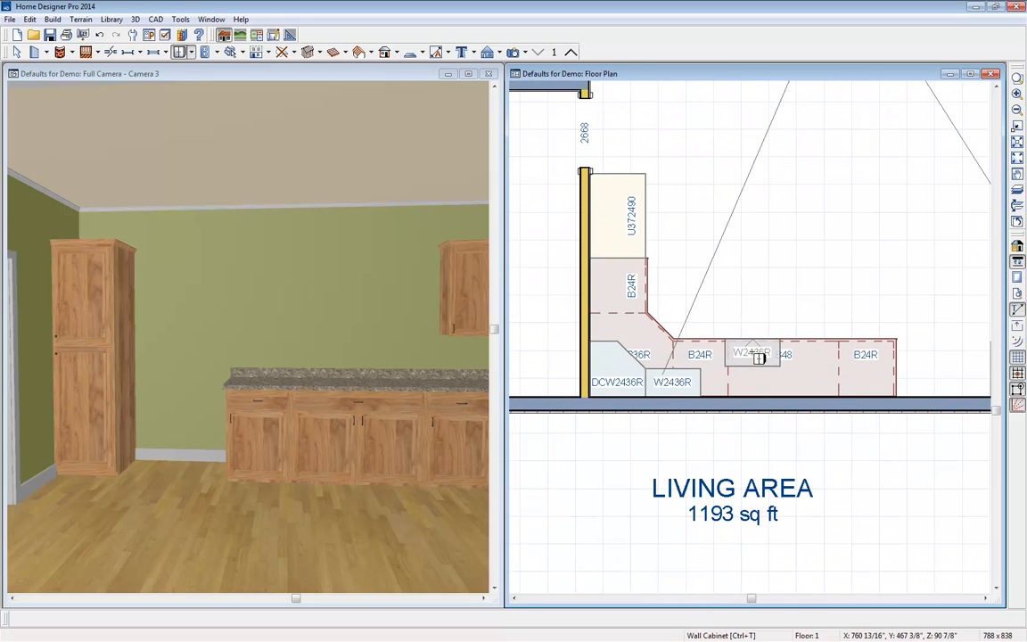
{"action": "left_click", "coordinate": [578, 312]}
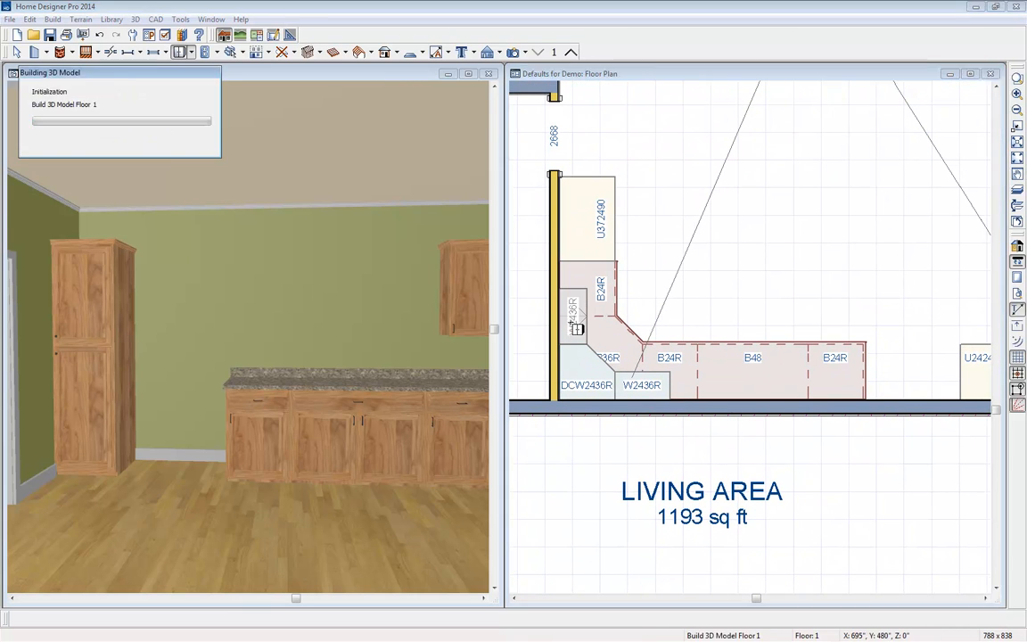
{"action": "key", "text": "space"}
Step: Widen the wall cabinets on both sides of the corner wall cabinet to 3' each
{"action": "left_click", "coordinate": [663, 390]}
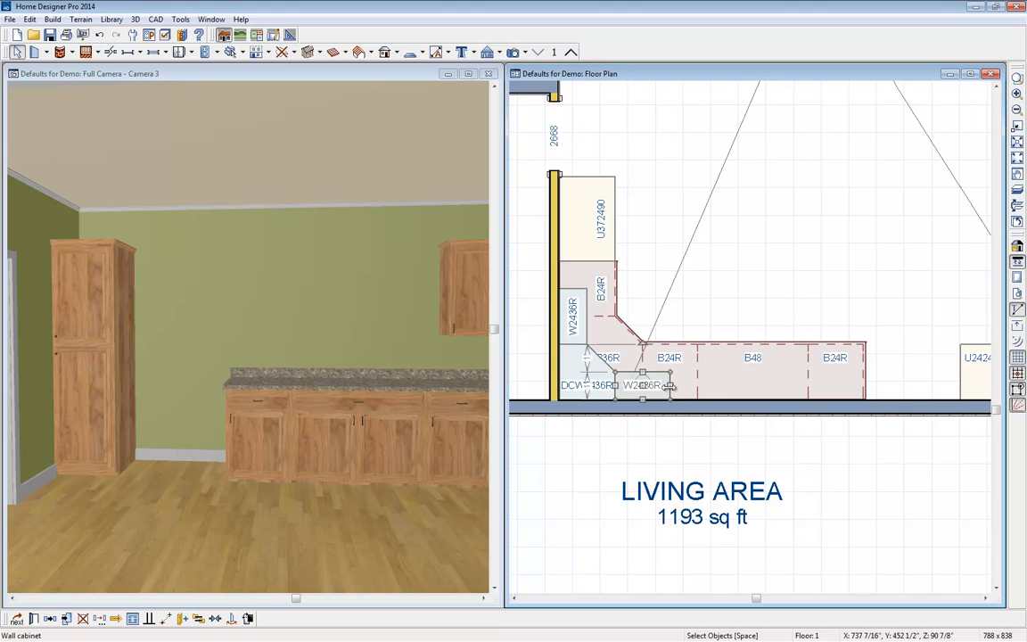
{"action": "left_click_drag", "start_coordinate": [680, 385], "coordinate": [699, 385]}
{"action": "left_click", "coordinate": [580, 319]}
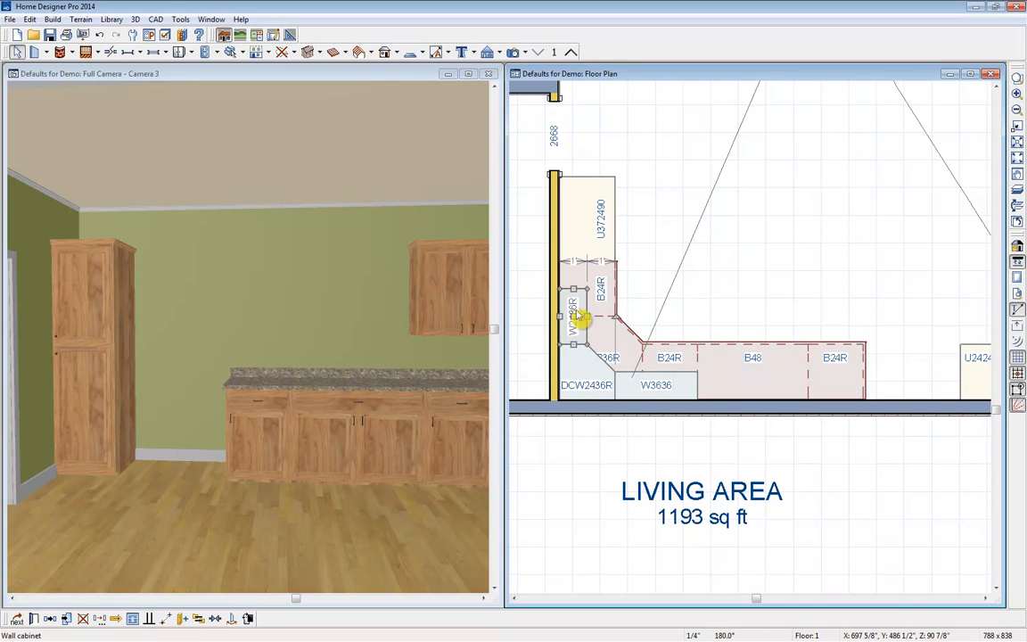
{"action": "left_click_drag", "start_coordinate": [575, 288], "coordinate": [575, 261]}
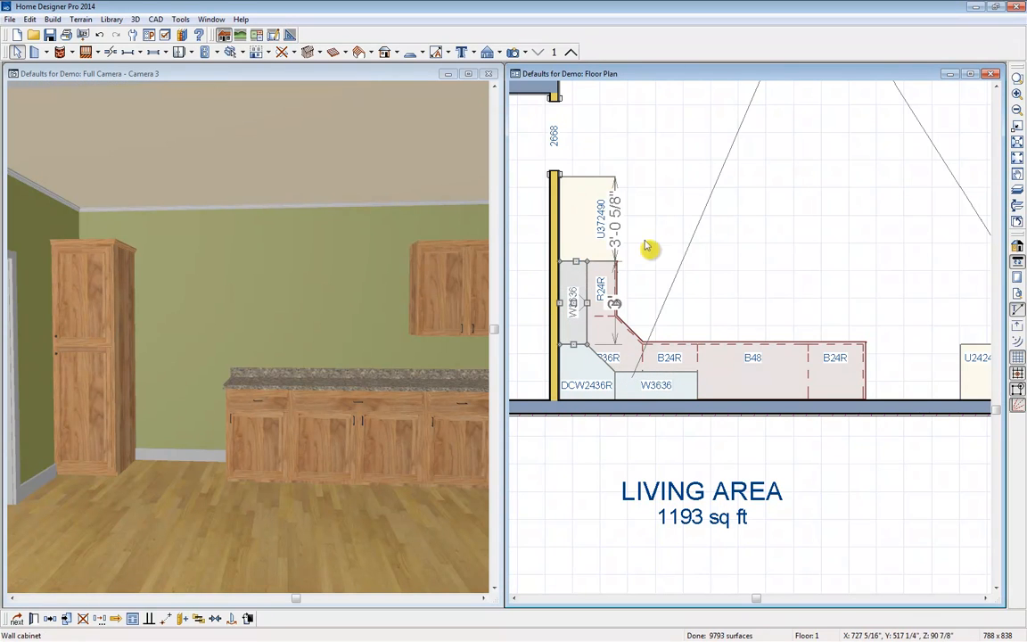
Step: Place a wall cabinet above the end base cabinet on the front wall
{"action": "left_click", "coordinate": [178, 52]}
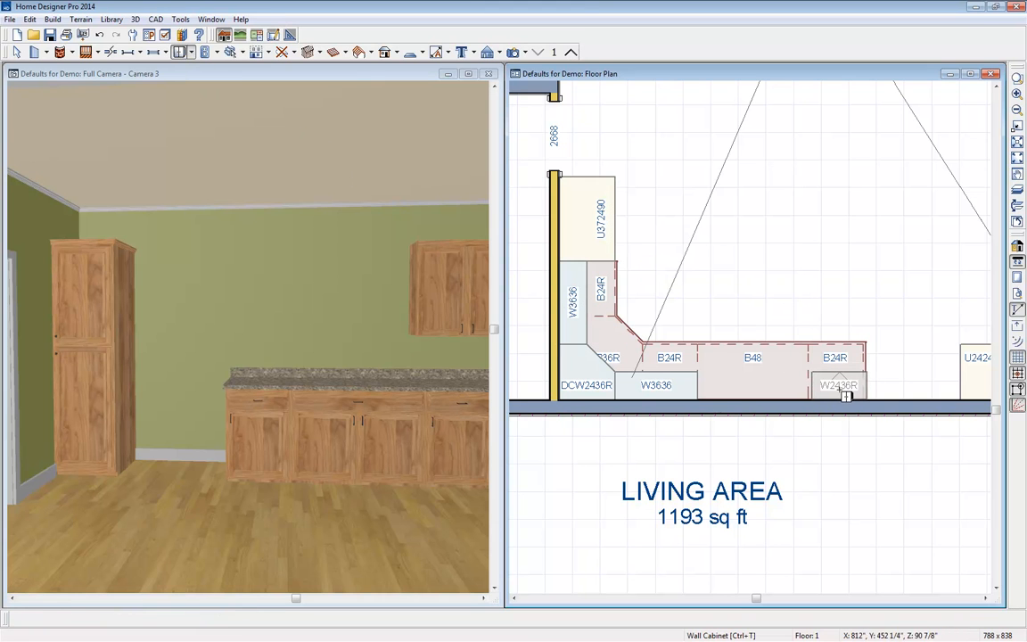
{"action": "left_click", "coordinate": [843, 396]}
{"action": "key", "text": "space"}
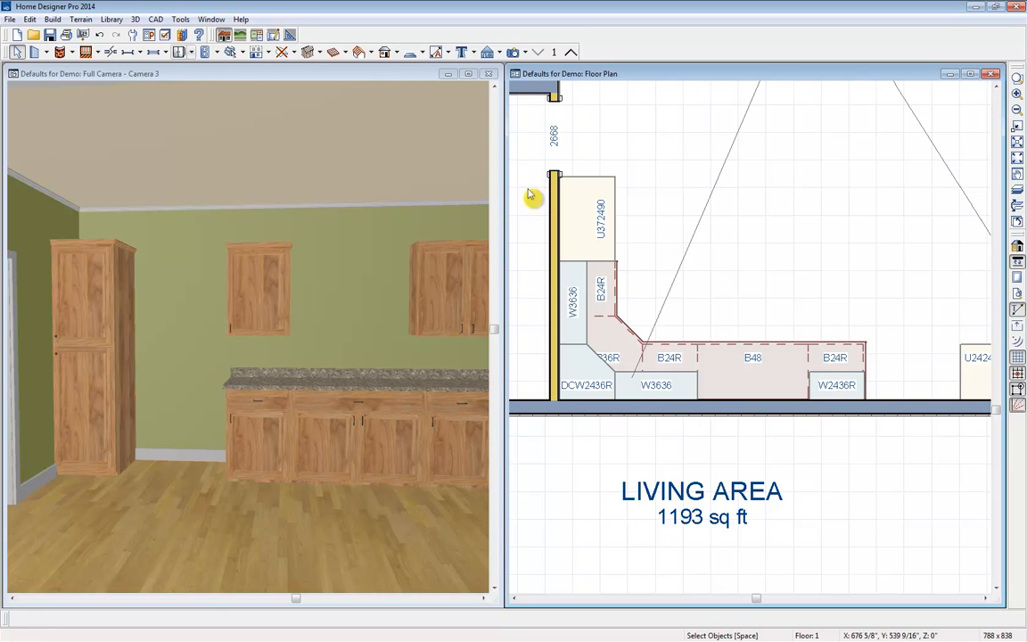
Step: Open the library browser and expand the Quickstart Library folder in the User Catalog
{"action": "left_click", "coordinate": [111, 20]}
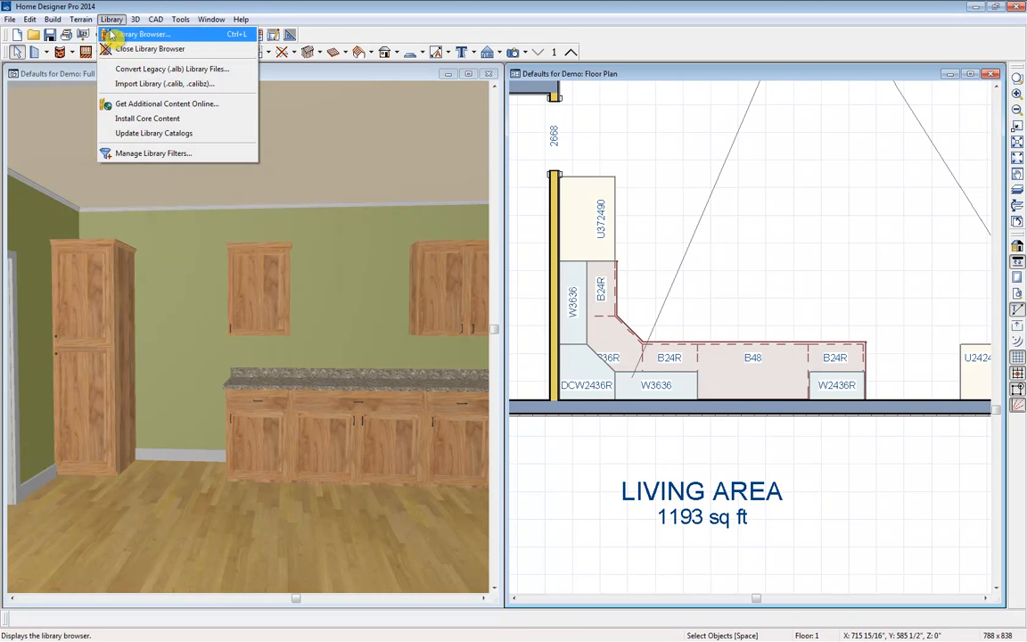
{"action": "left_click", "coordinate": [133, 35]}
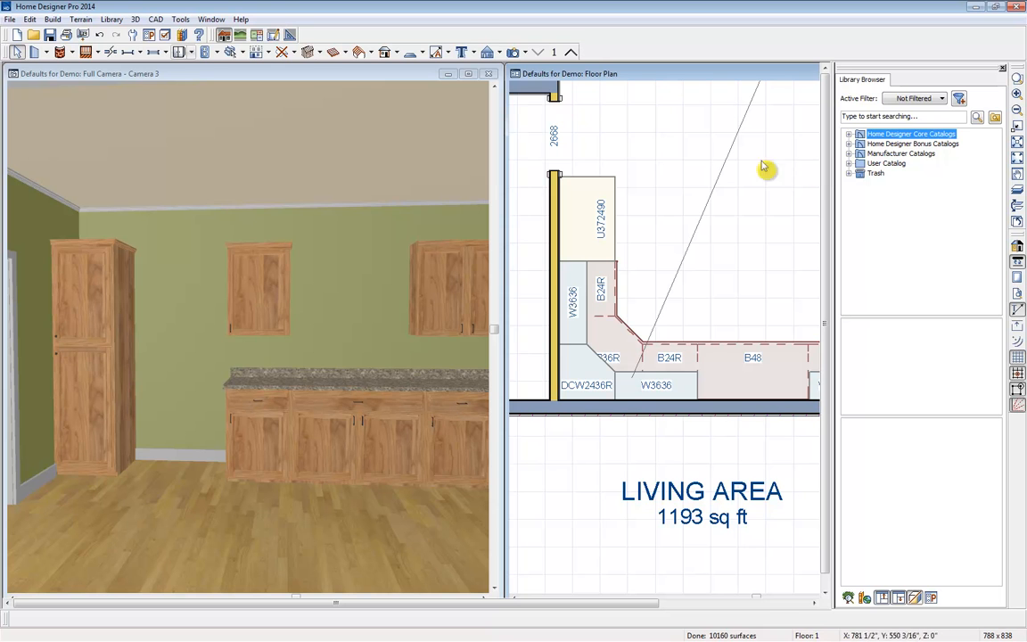
{"action": "middle_click_drag", "start_coordinate": [759, 169], "coordinate": [687, 171]}
{"action": "scroll", "coordinate": [692, 170], "scroll_direction": "down", "scroll_amount": 1}
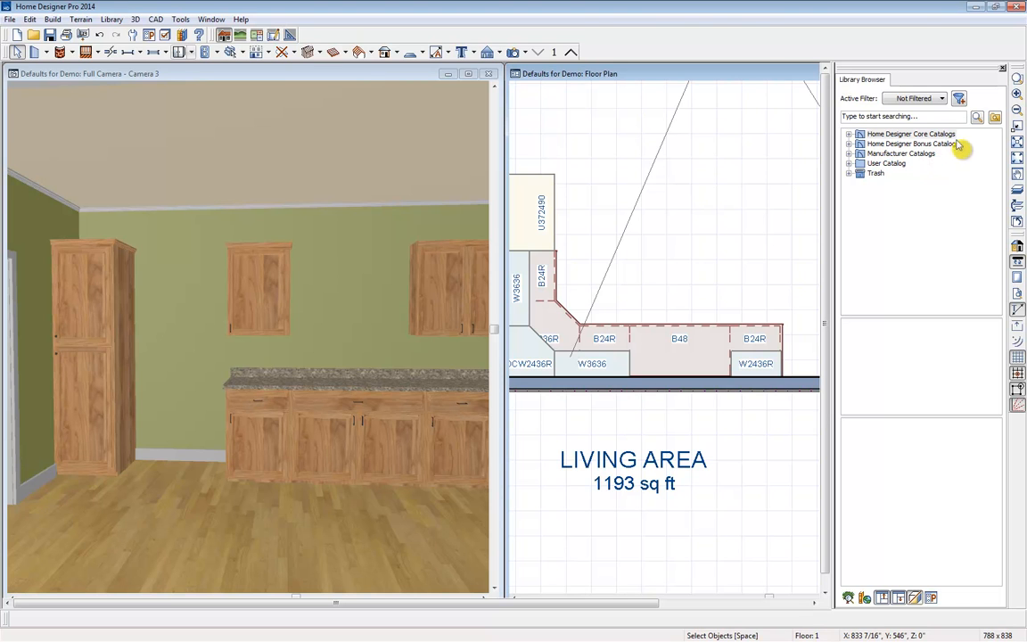
{"action": "left_click", "coordinate": [848, 164]}
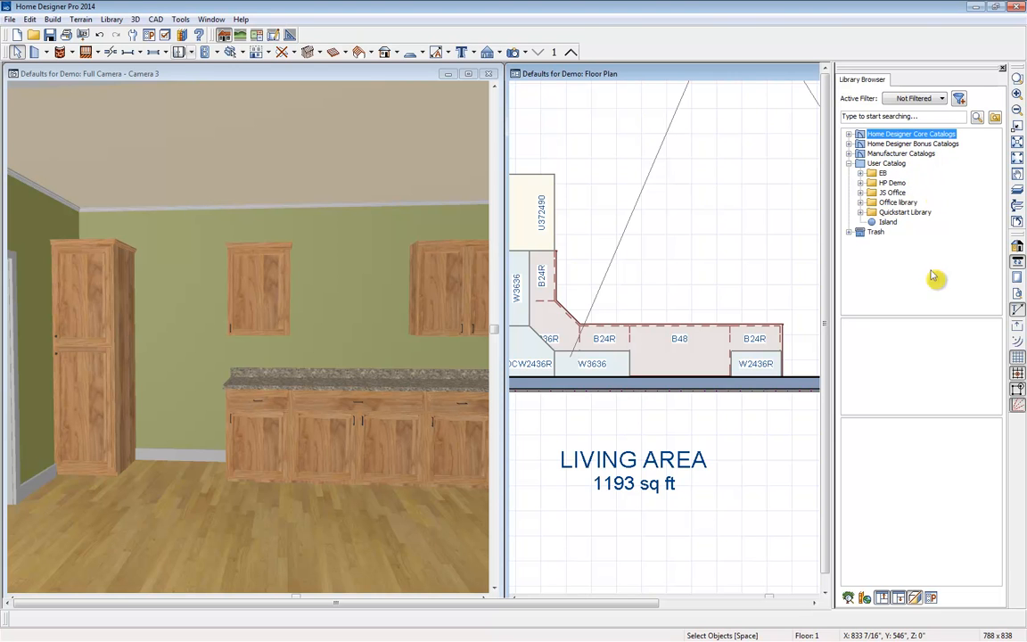
{"action": "left_click", "coordinate": [861, 213]}
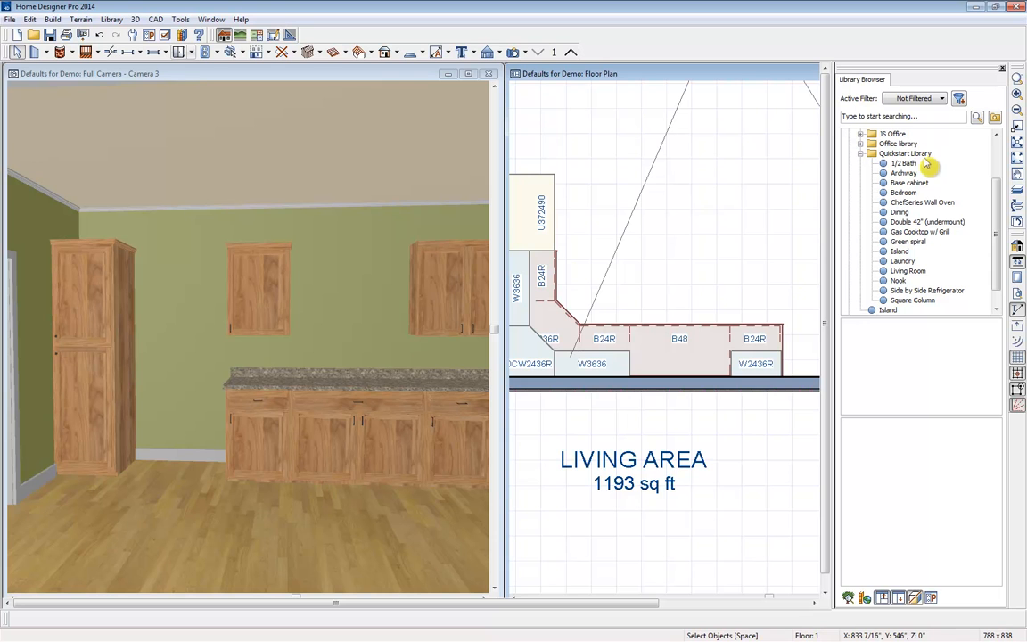
Step: Place the Side by Side Refrigerator between the end base cabinet and the full-height cabinet, and move it back against the front wall
{"action": "middle_click_drag", "start_coordinate": [729, 277], "coordinate": [625, 264]}
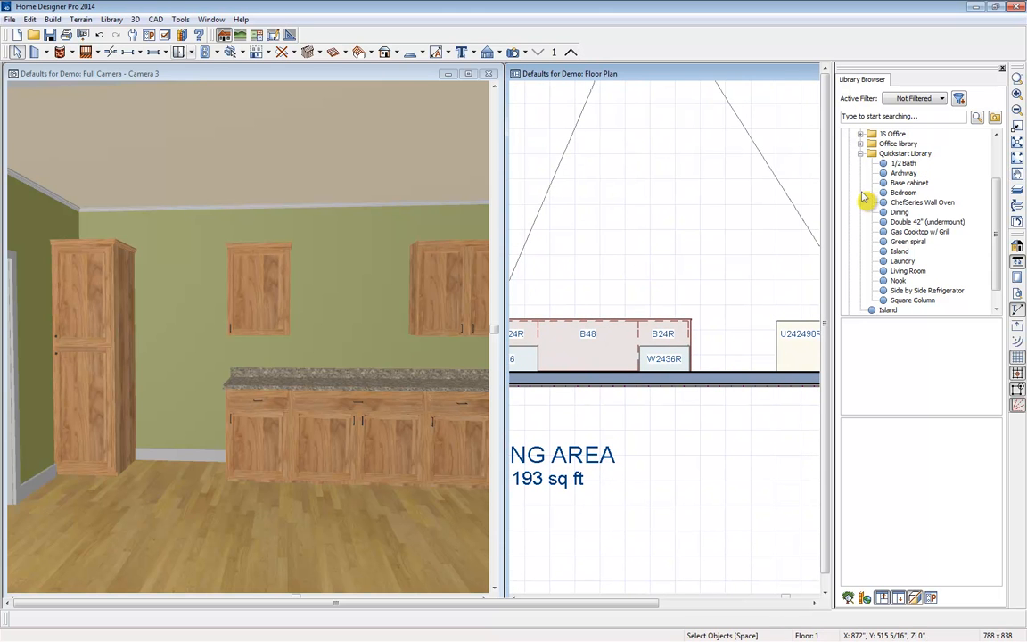
{"action": "left_click", "coordinate": [926, 290]}
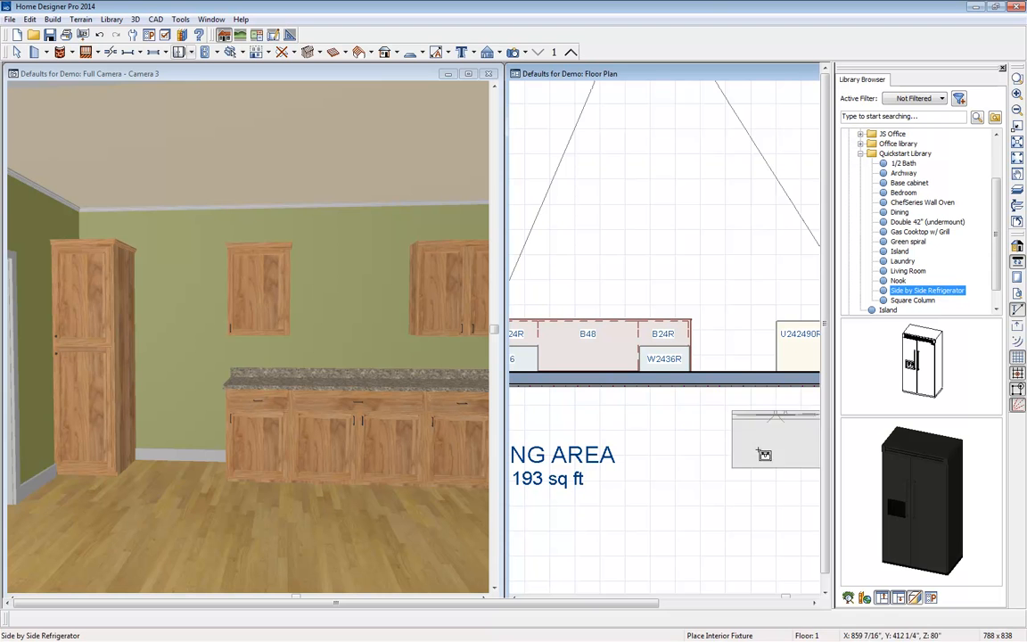
{"action": "left_click", "coordinate": [733, 325]}
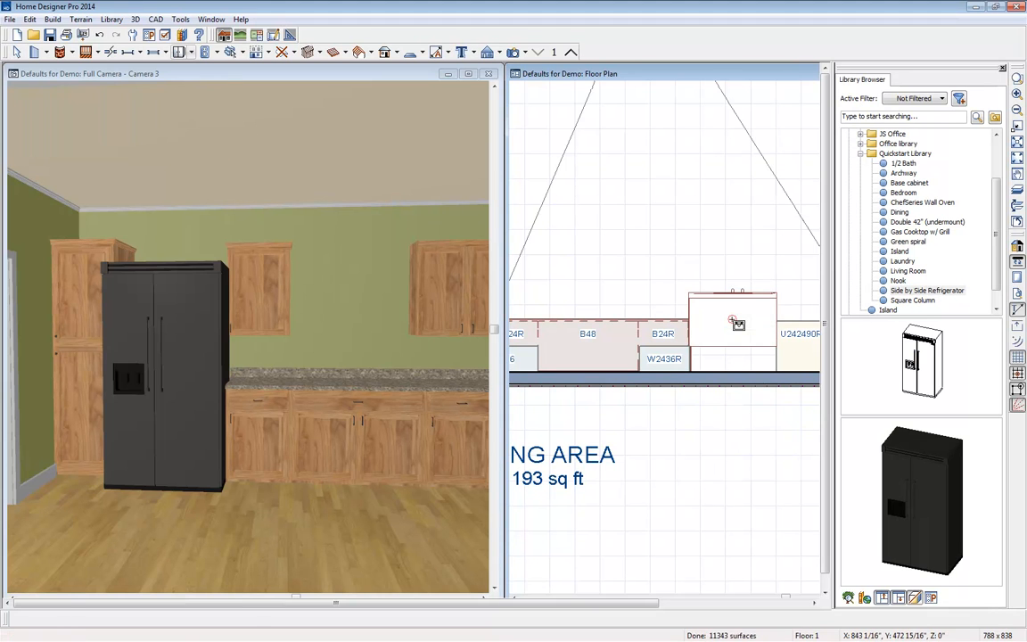
{"action": "left_click", "coordinate": [734, 325]}
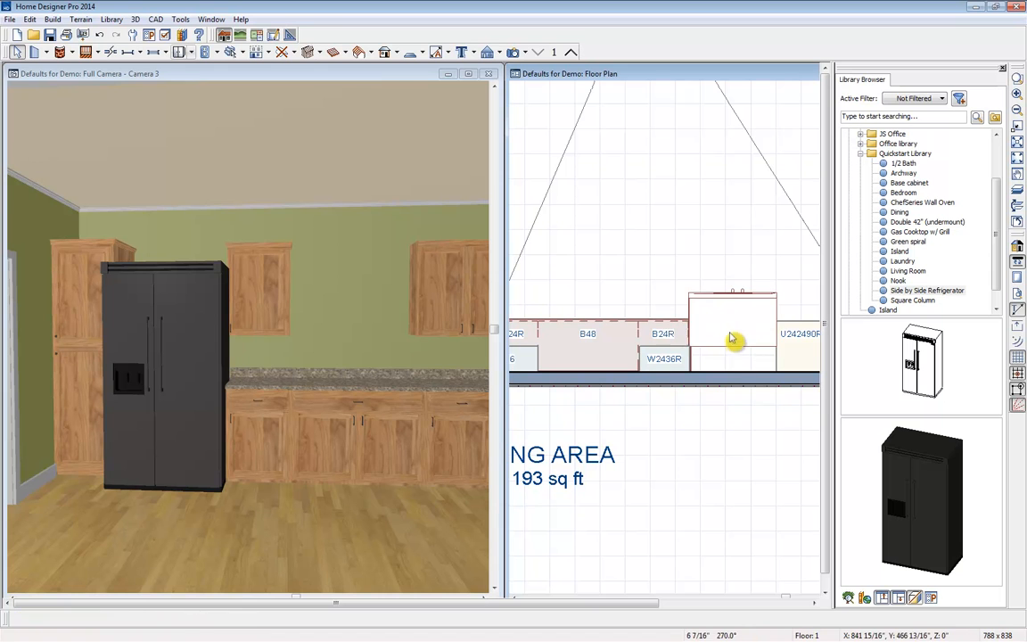
{"action": "left_click_drag", "start_coordinate": [733, 333], "coordinate": [734, 347]}
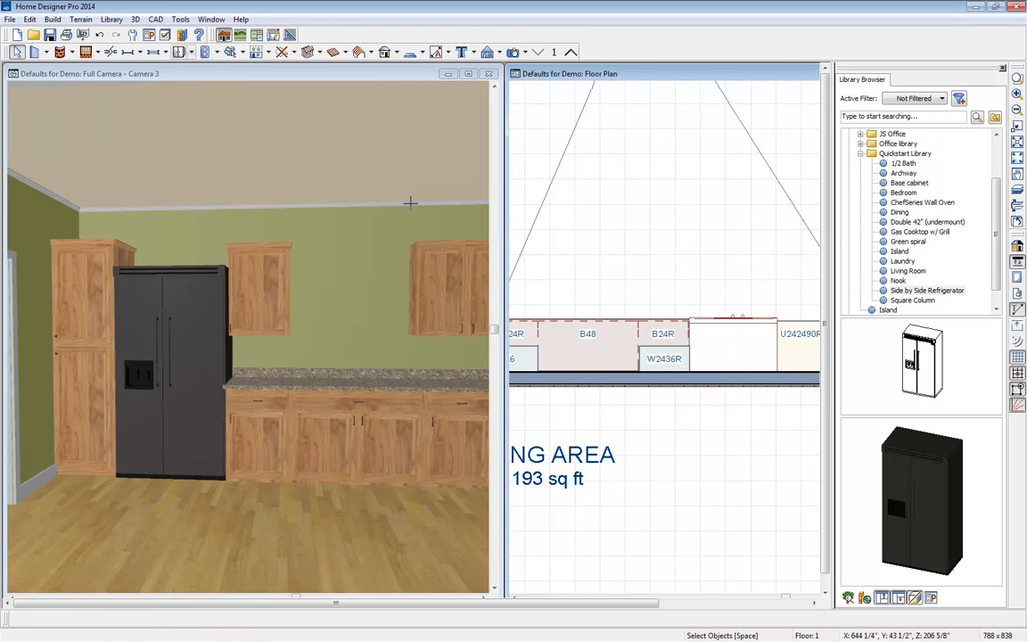
Step: Place a wall cabinet above the refrigerator and enlarge it to about 3'-5 1/2" wide and 24" deep
{"action": "left_click", "coordinate": [179, 51]}
{"action": "left_click", "coordinate": [719, 366]}
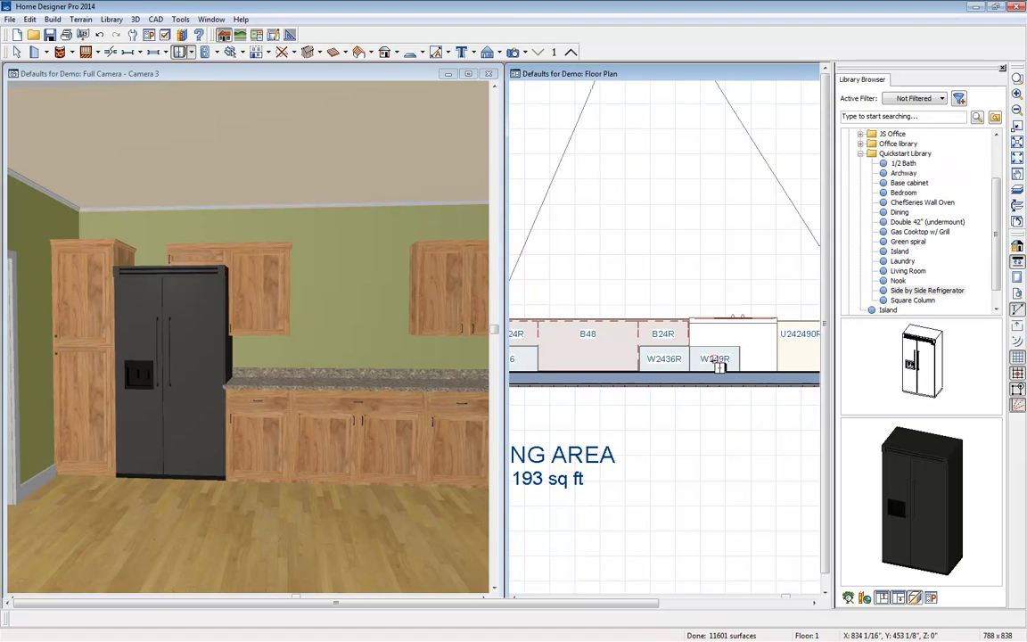
{"action": "key", "text": "space"}
{"action": "left_click", "coordinate": [717, 368]}
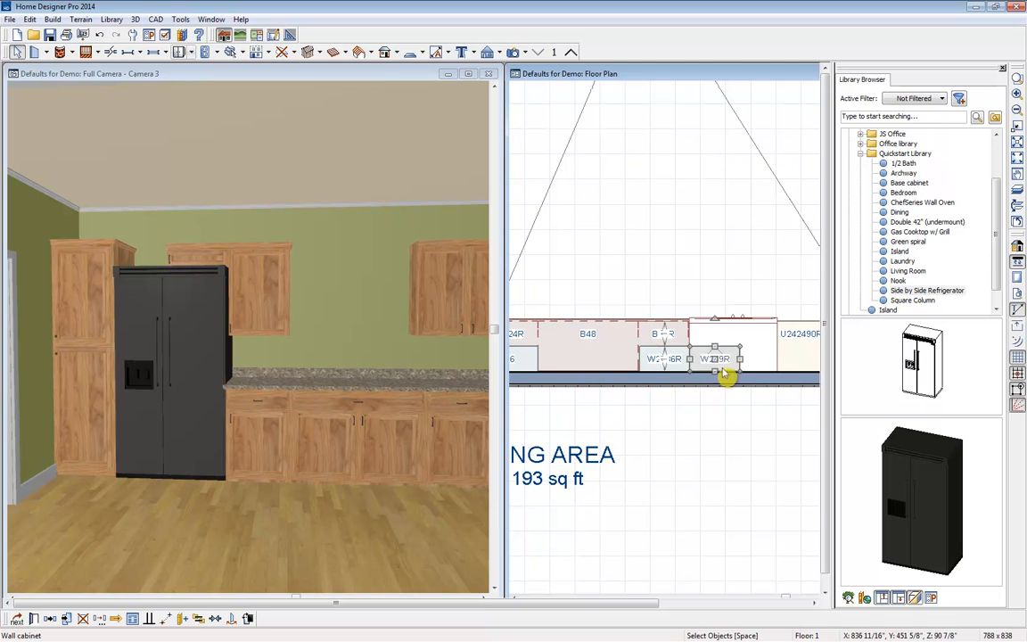
{"action": "left_click_drag", "start_coordinate": [744, 346], "coordinate": [778, 348]}
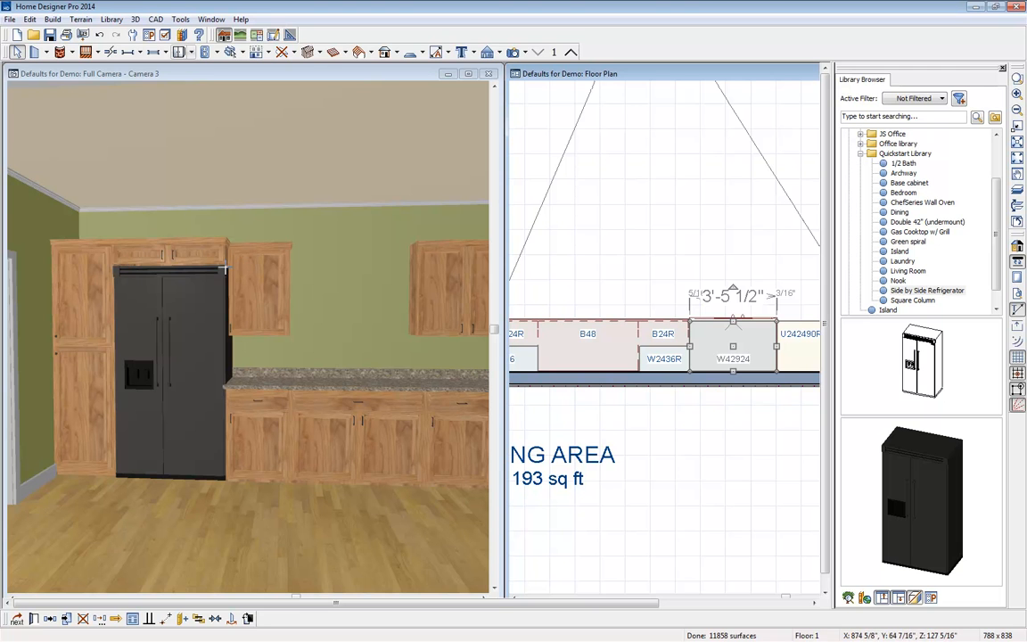
Step: Change the front face item of the wall cabinet above the refrigerator from doors to a Door Panel
{"action": "left_click", "coordinate": [195, 252]}
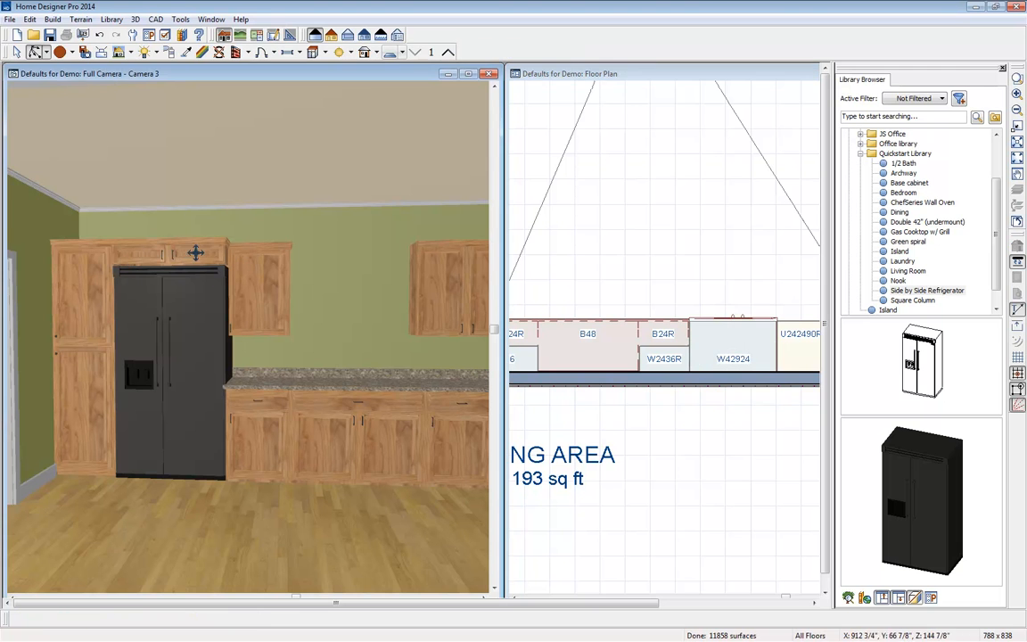
{"action": "left_click", "coordinate": [195, 258]}
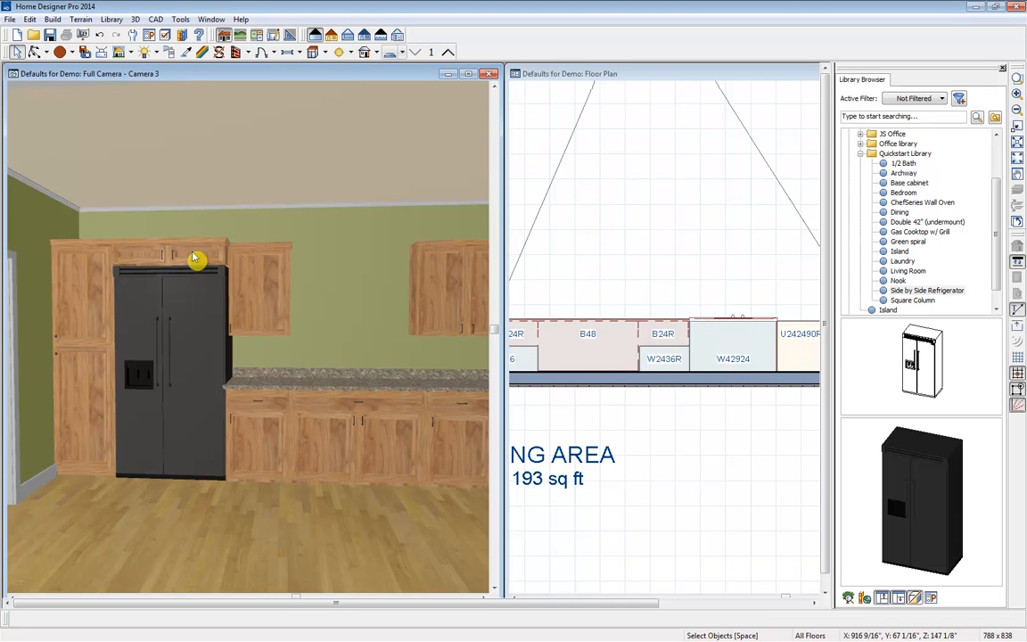
{"action": "left_click", "coordinate": [182, 260]}
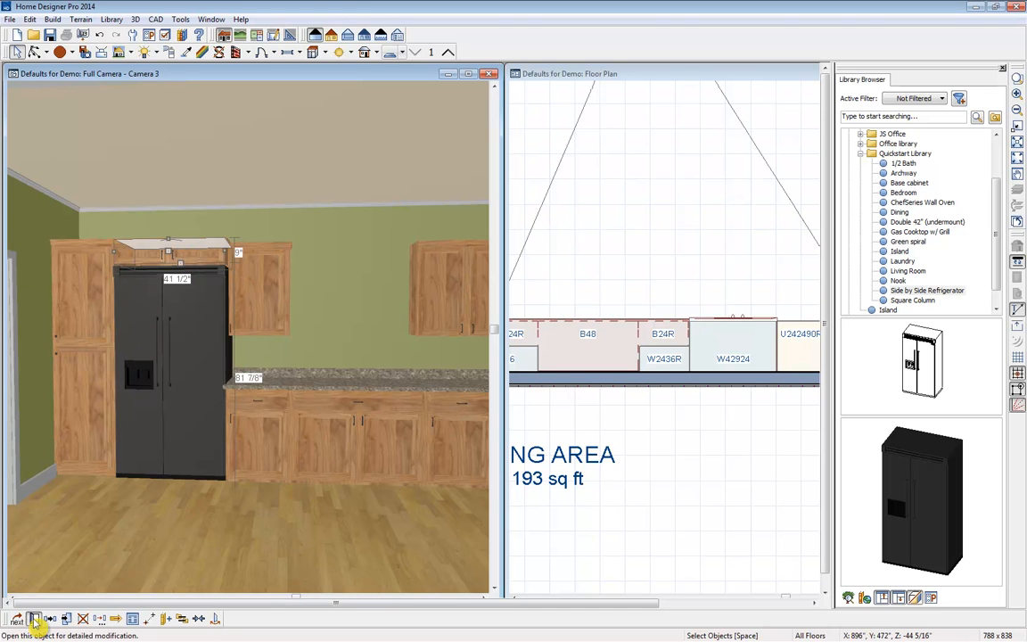
{"action": "left_click", "coordinate": [49, 618]}
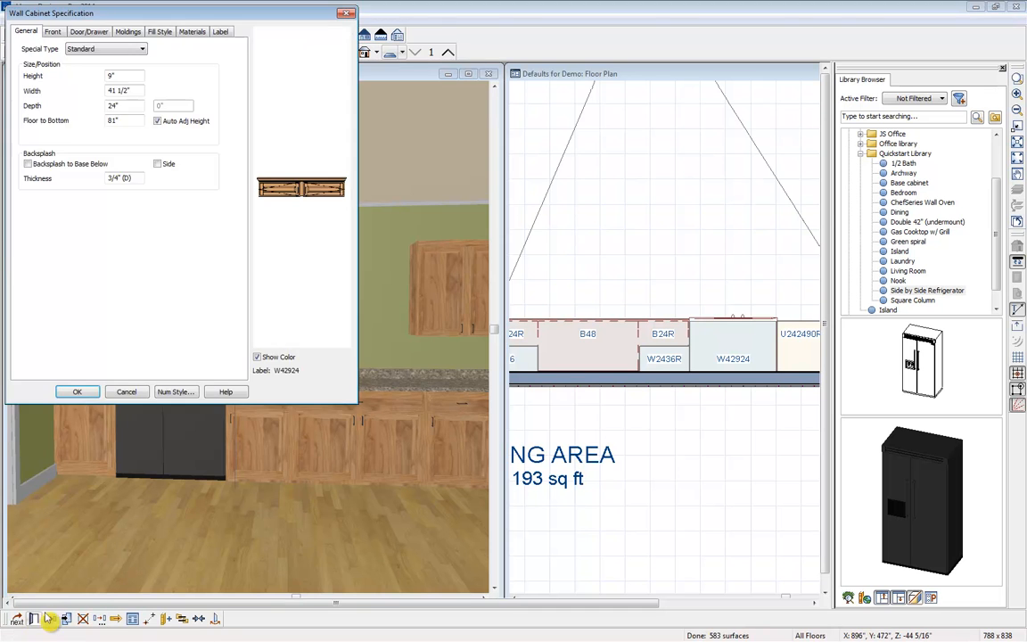
{"action": "left_click", "coordinate": [301, 196]}
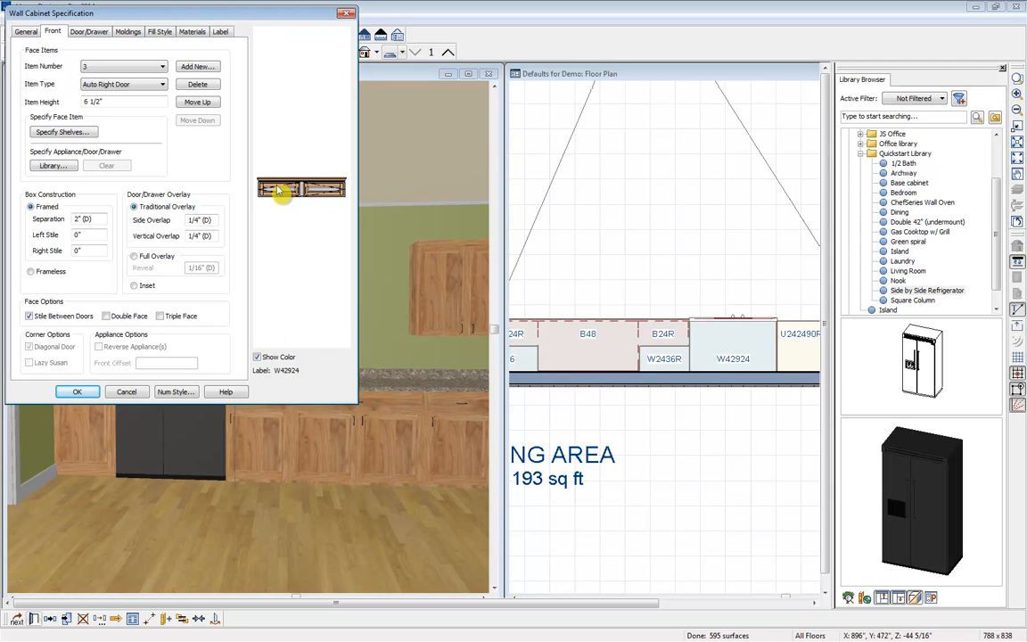
{"action": "left_click", "coordinate": [120, 86]}
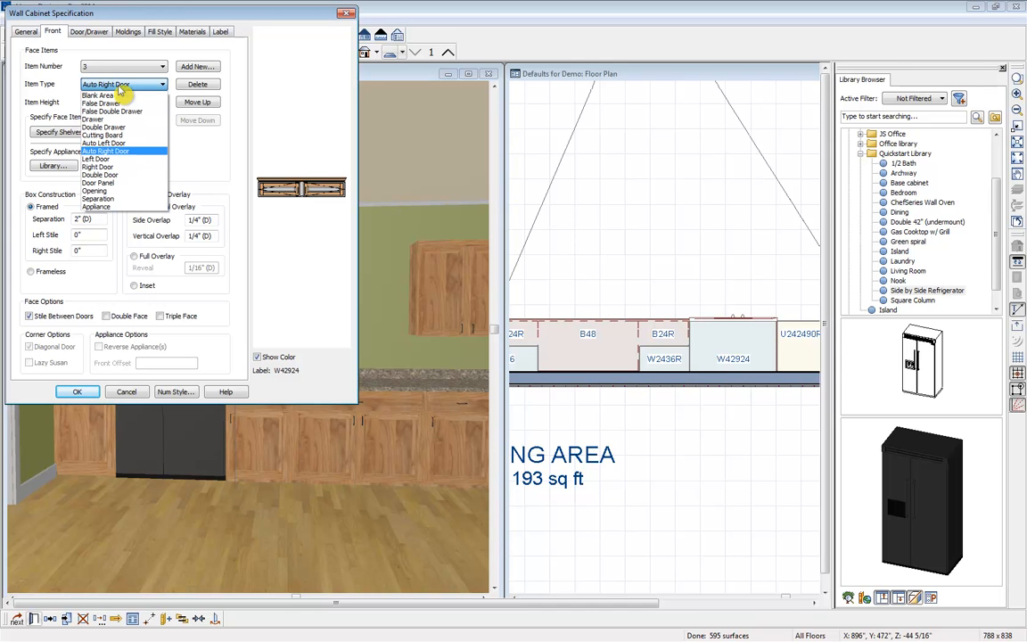
{"action": "left_click", "coordinate": [127, 183]}
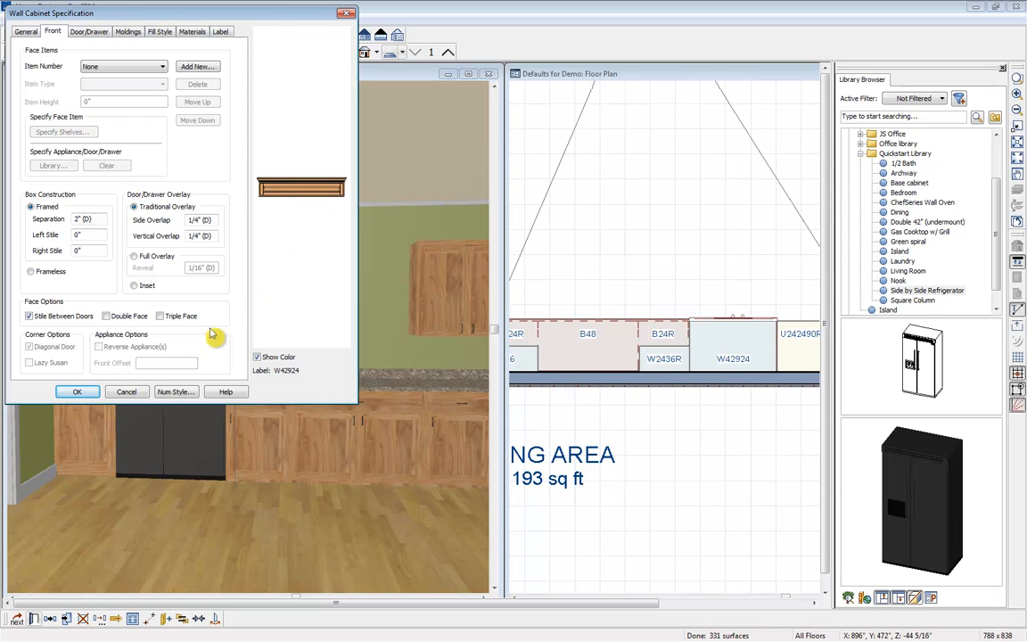
{"action": "left_click", "coordinate": [76, 392]}
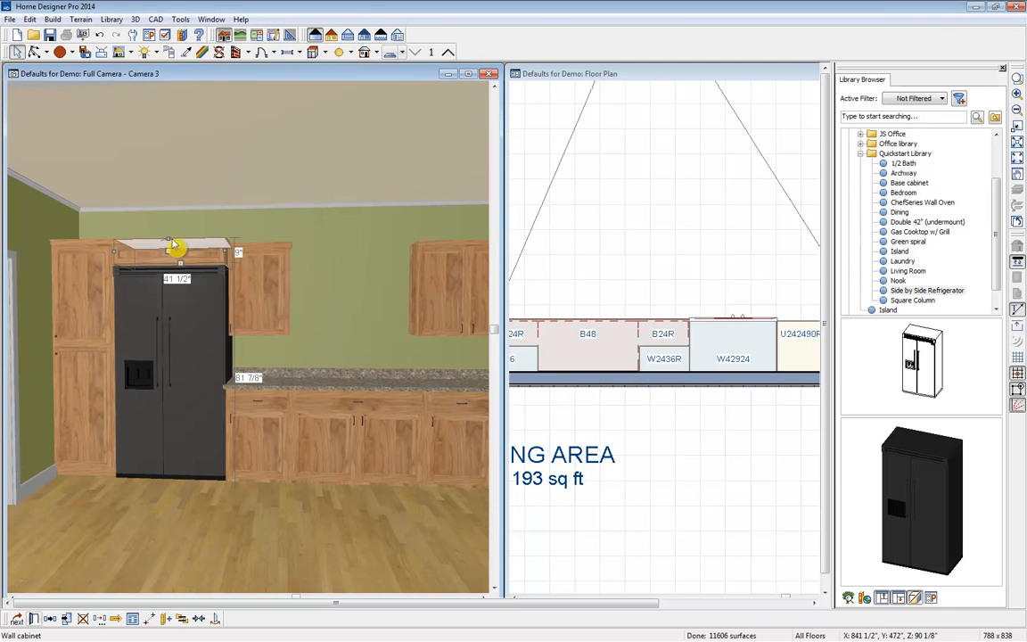
{"action": "key", "text": "Escape"}
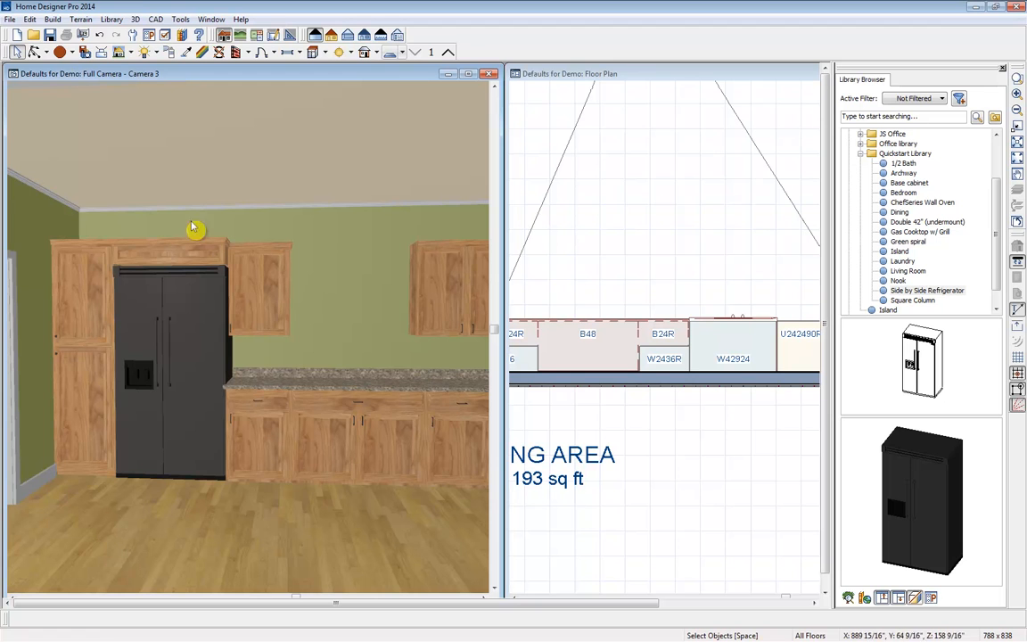
Step: Set the door style of the 36" wide wall cabinet beside the corner to the framed Divided Glass from the library
{"action": "left_click", "coordinate": [34, 52]}
{"action": "left_click_drag", "start_coordinate": [148, 144], "coordinate": [224, 196]}
{"action": "key", "text": "space"}
{"action": "left_click", "coordinate": [342, 301]}
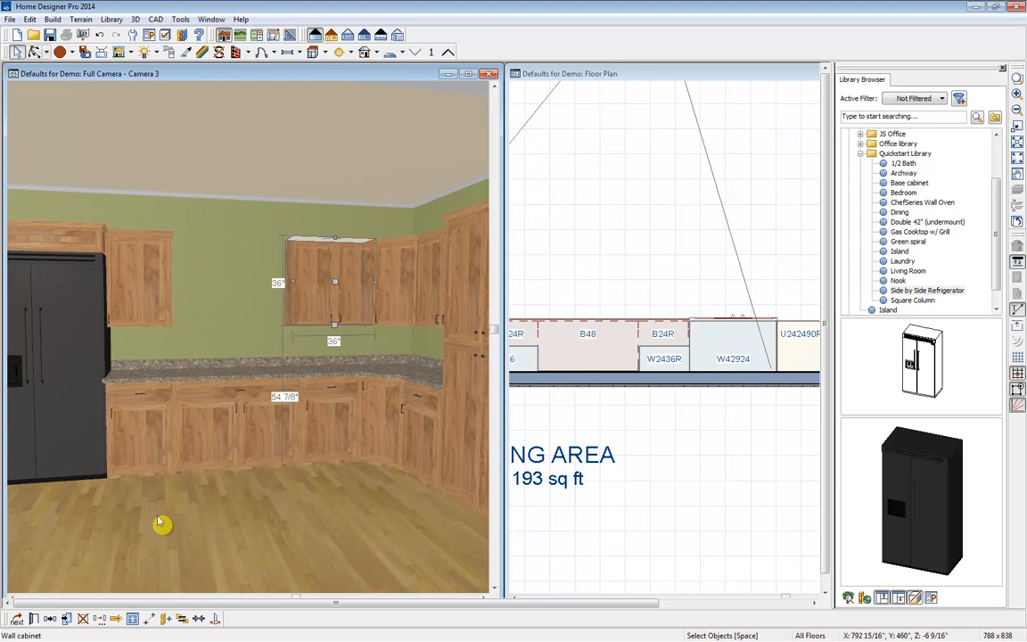
{"action": "left_click", "coordinate": [35, 619]}
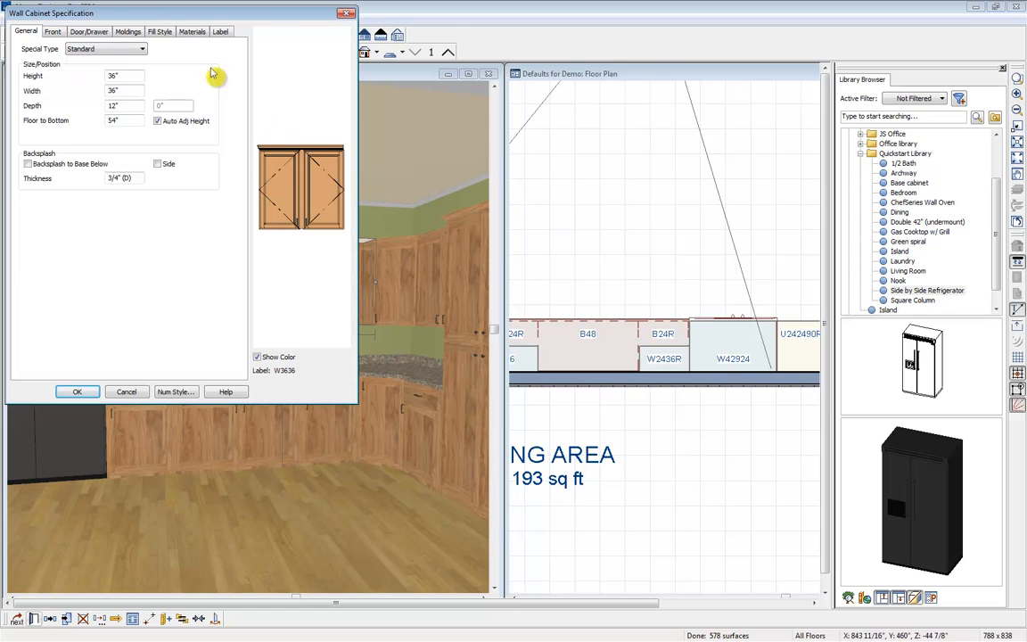
{"action": "left_click", "coordinate": [86, 32]}
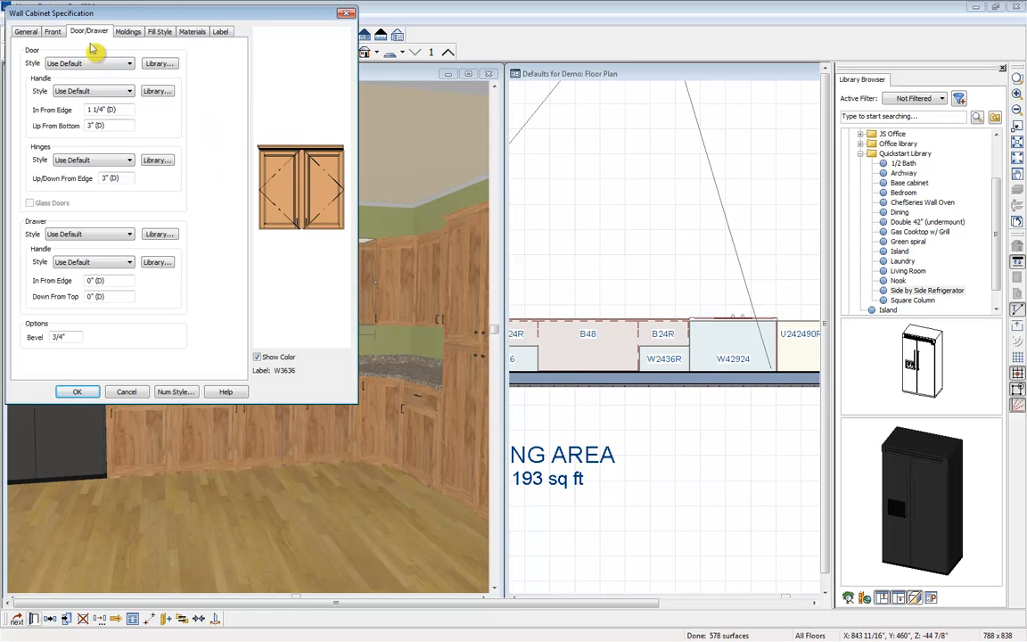
{"action": "left_click", "coordinate": [156, 64]}
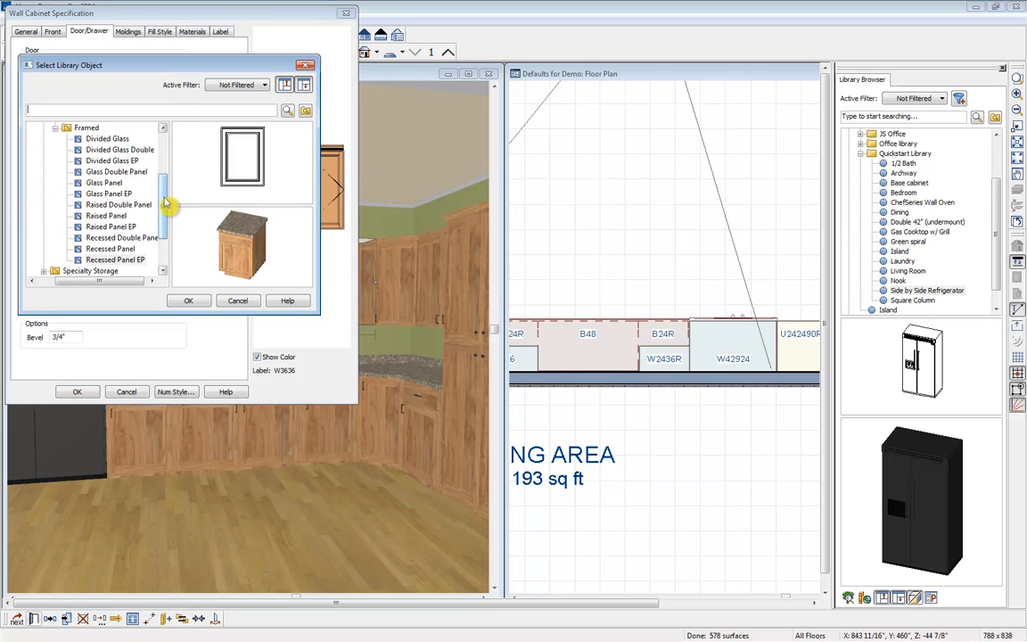
{"action": "scroll", "coordinate": [166, 203], "scroll_direction": "up", "scroll_amount": 2}
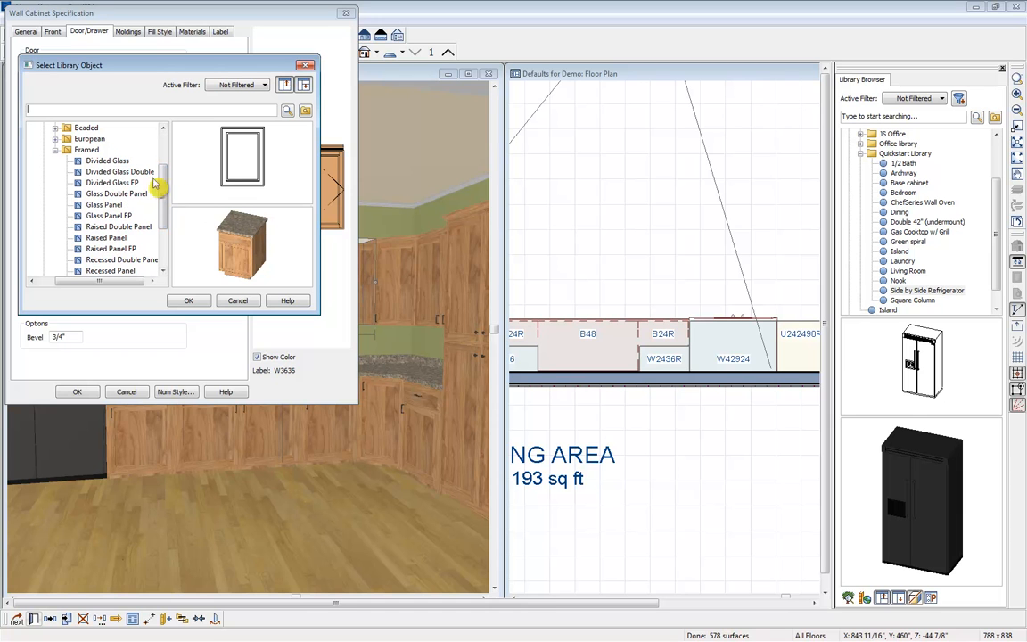
{"action": "left_click", "coordinate": [97, 161]}
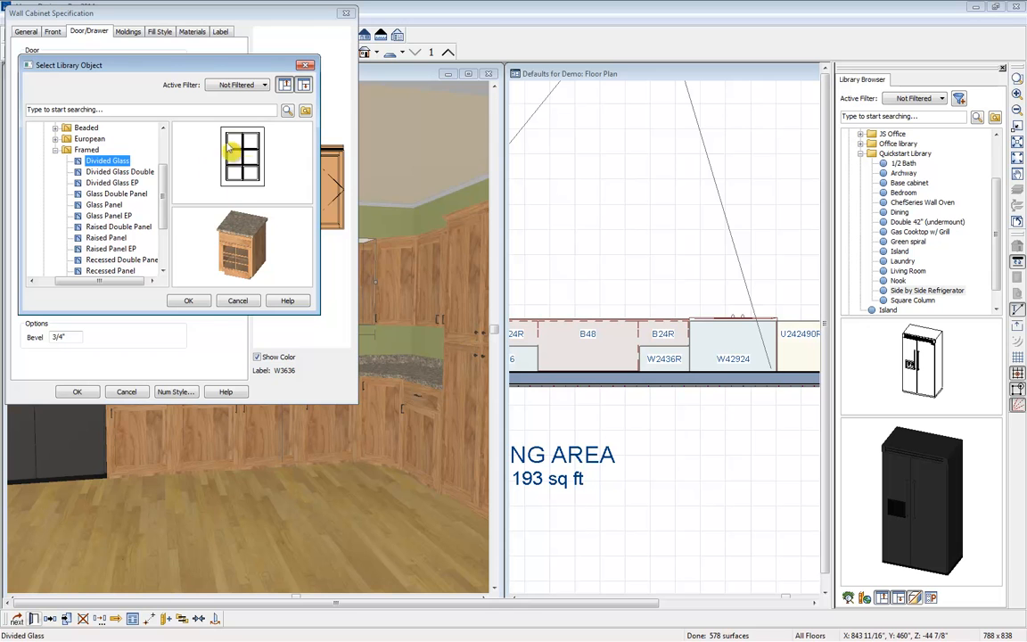
{"action": "left_click", "coordinate": [189, 301]}
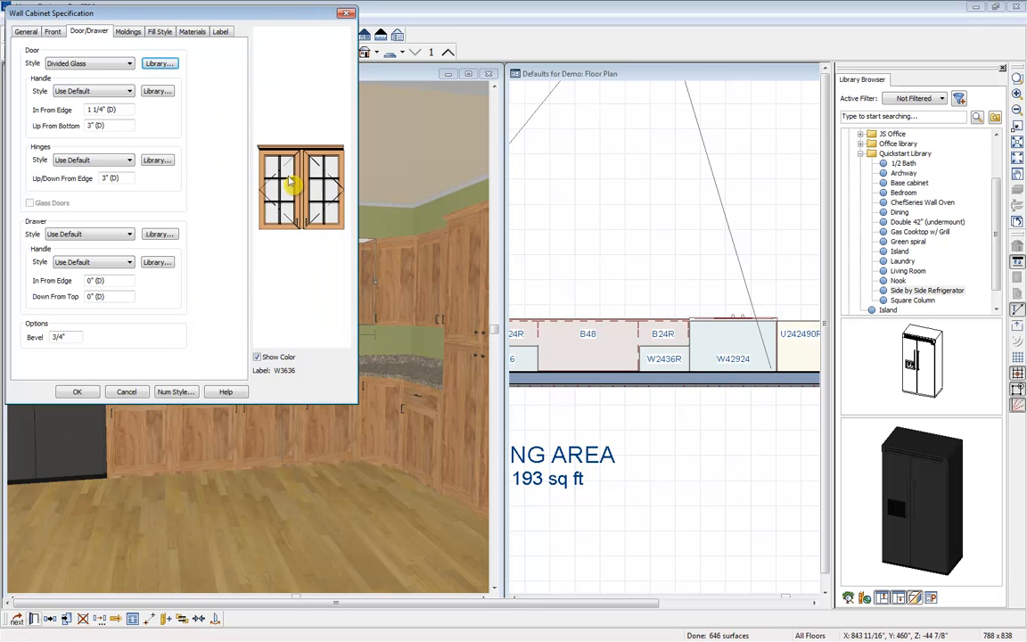
{"action": "left_click", "coordinate": [78, 393]}
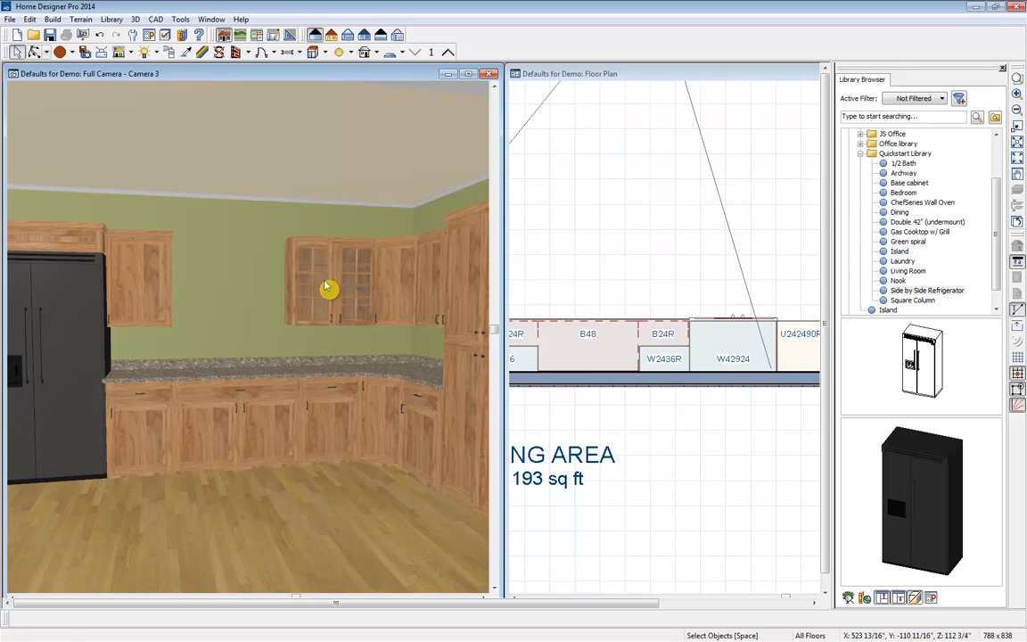
Step: Place a window in the wall above the countertop between the wall cabinets and raise its top to make it about 47" high
{"action": "left_click", "coordinate": [290, 52]}
{"action": "left_click", "coordinate": [224, 302]}
{"action": "key", "text": "space"}
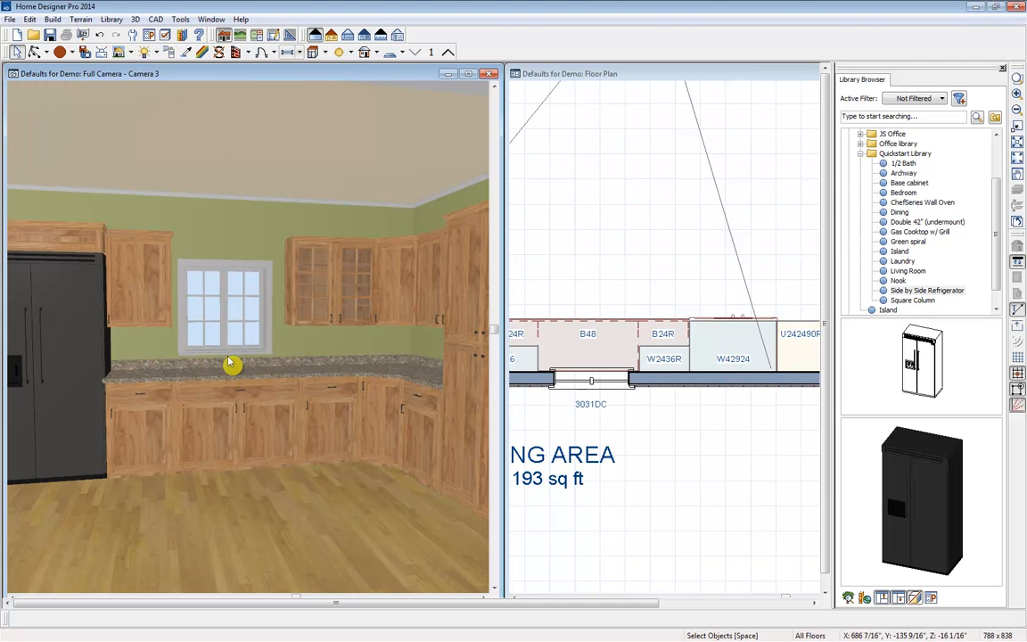
{"action": "left_click", "coordinate": [217, 298]}
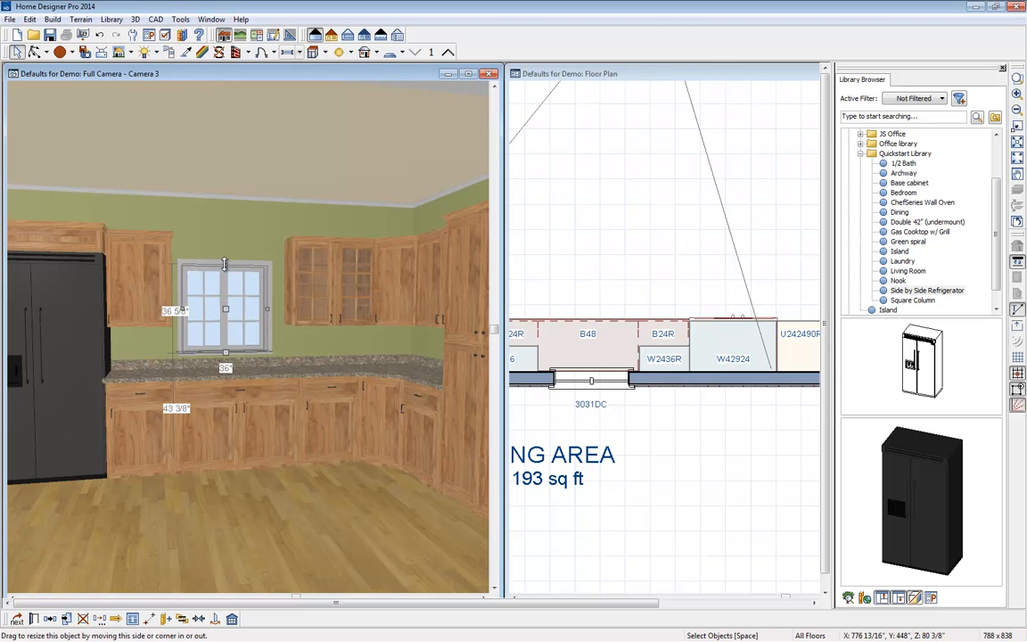
{"action": "left_click_drag", "start_coordinate": [225, 264], "coordinate": [224, 240]}
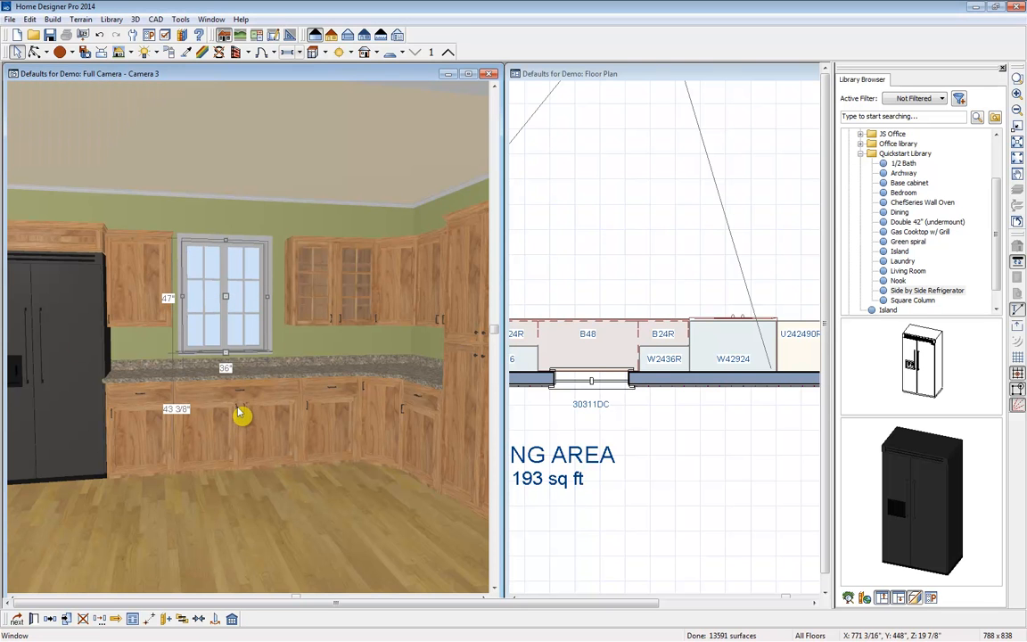
Step: Center the window on the 48" base cabinet below it
{"action": "left_click", "coordinate": [199, 619]}
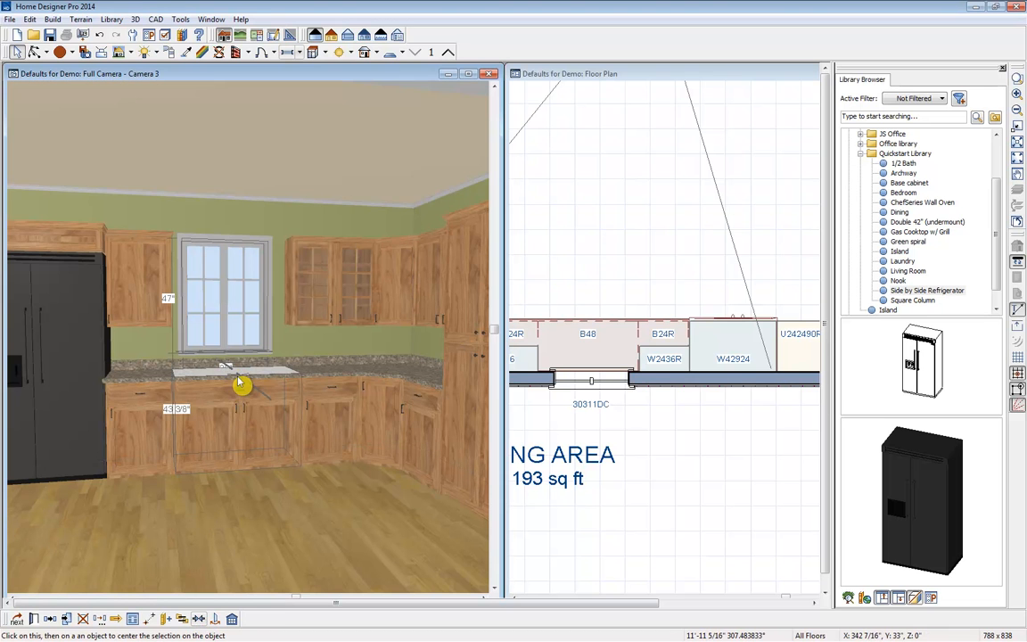
{"action": "left_click", "coordinate": [238, 383]}
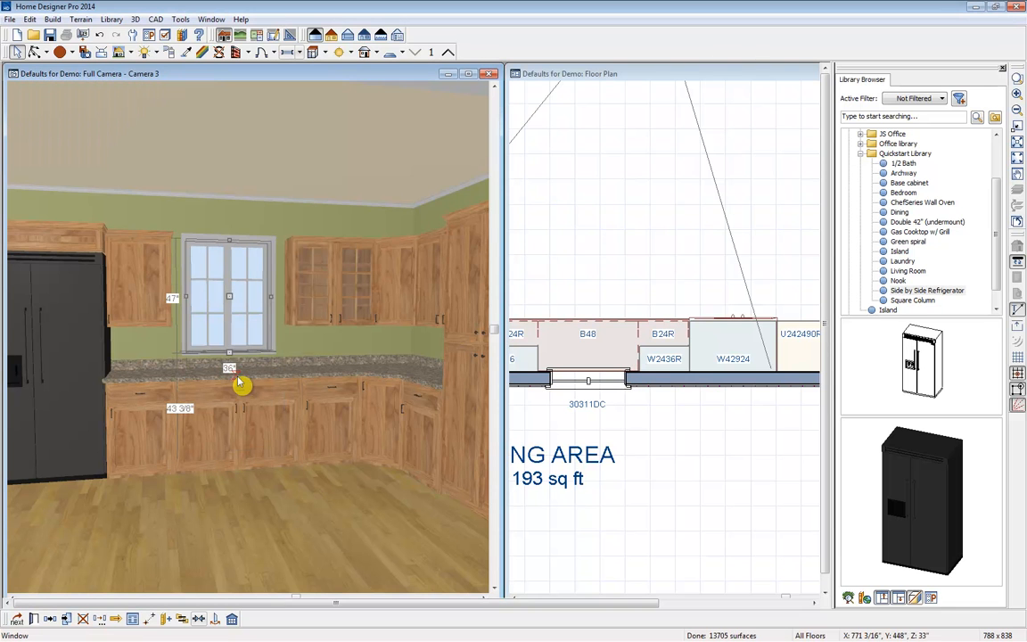
{"action": "key", "text": "Escape"}
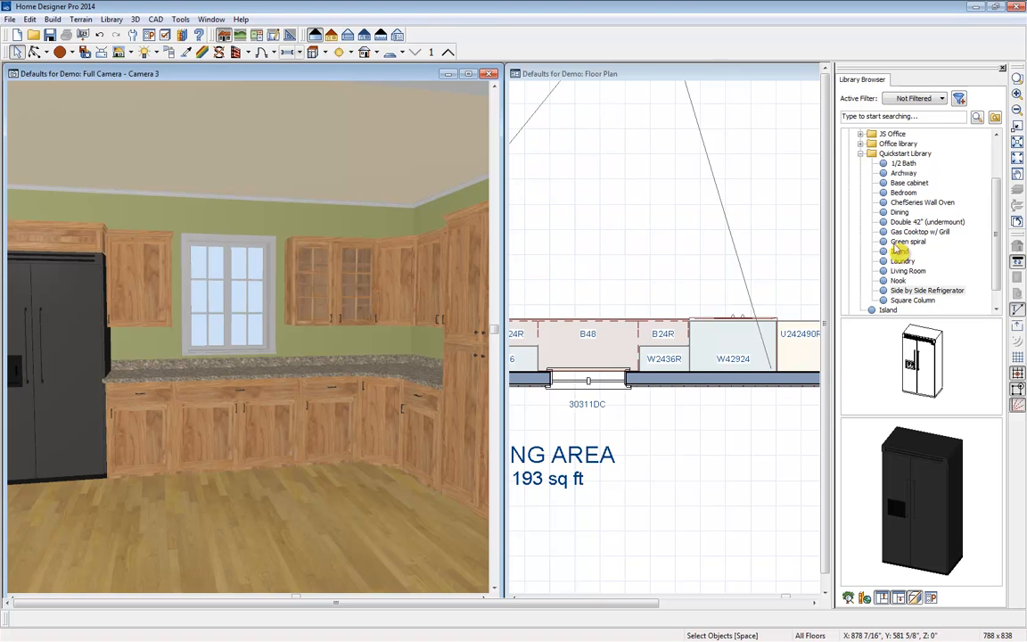
Step: Place the Double 42" (undermount) sink in the base cabinet below the window and the ChefSeries Wall Oven in the full-height cabinet near the corner
{"action": "left_click", "coordinate": [934, 222]}
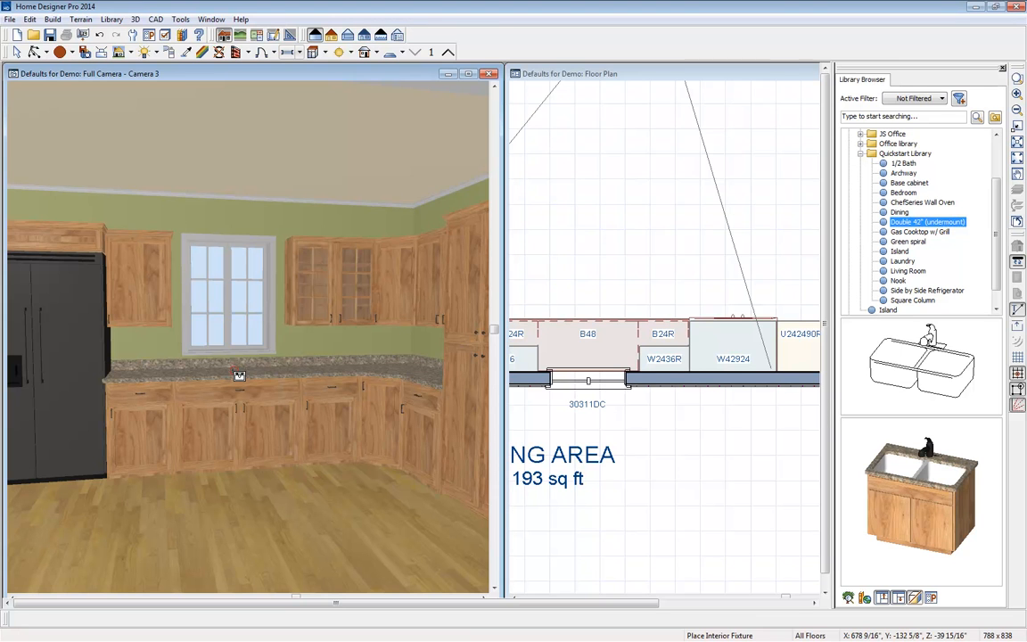
{"action": "left_click", "coordinate": [239, 375]}
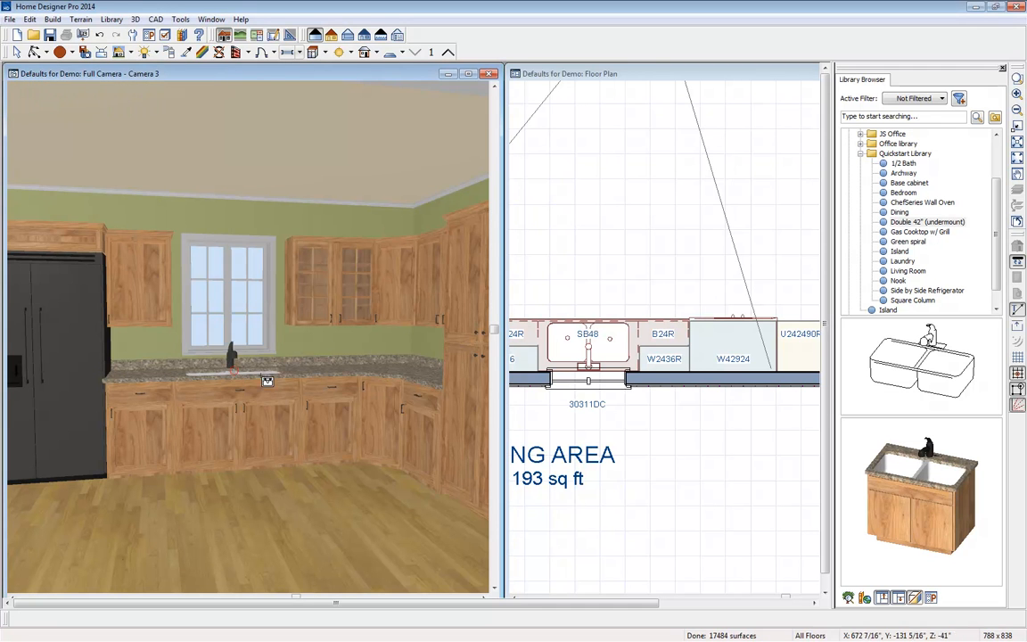
{"action": "left_click", "coordinate": [35, 52]}
{"action": "left_click_drag", "start_coordinate": [133, 156], "coordinate": [188, 177]}
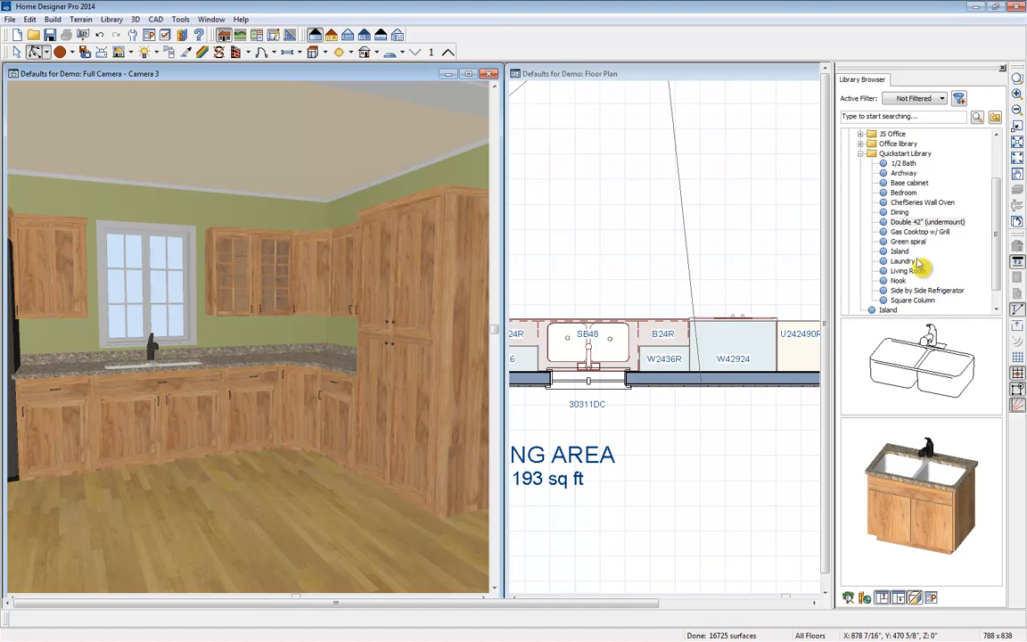
{"action": "left_click", "coordinate": [918, 203]}
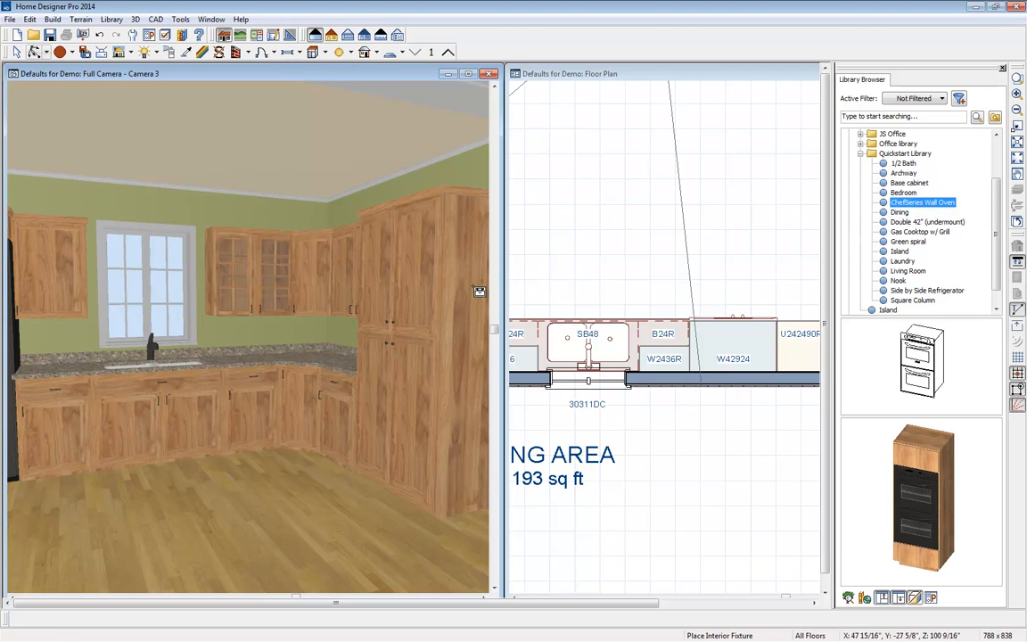
{"action": "left_click", "coordinate": [399, 339]}
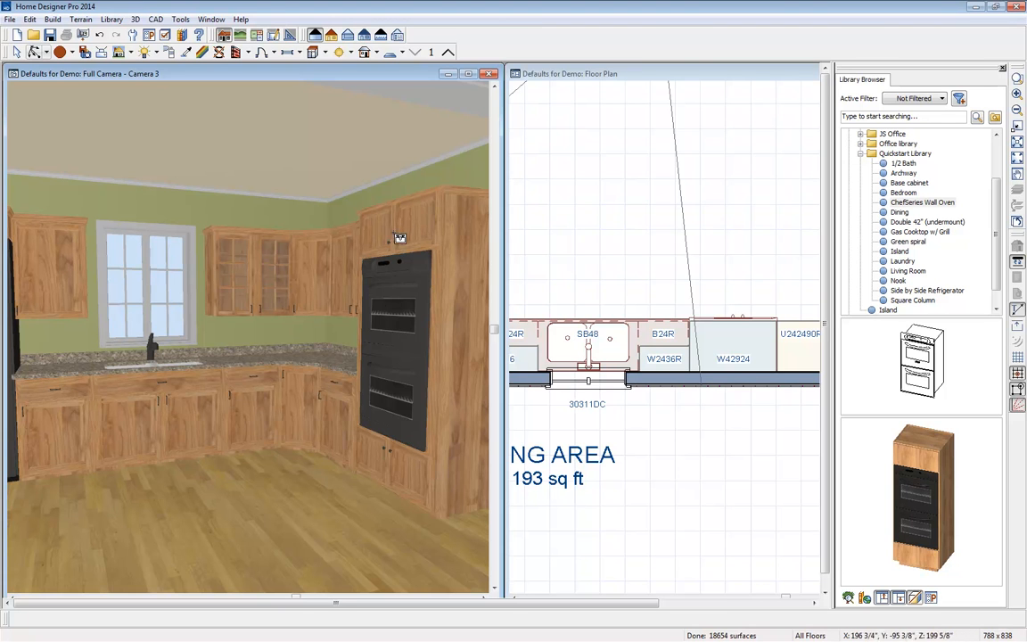
{"action": "key", "text": "space"}
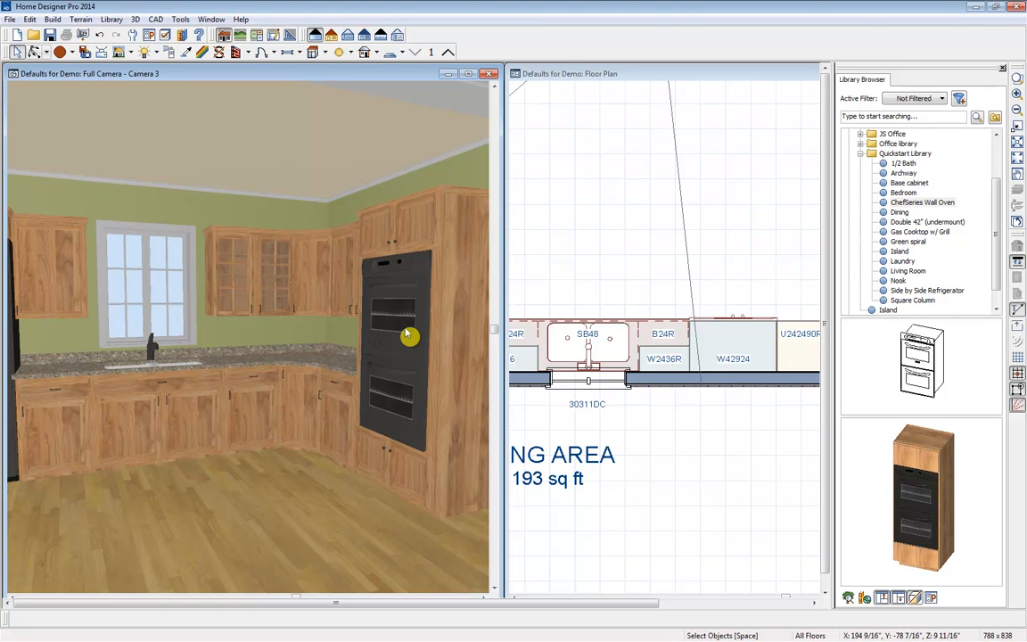
Step: Give the corner base cabinet a Lazy Susan while keeping its diagonal door, and check the cabinet in the floor plan
{"action": "left_click", "coordinate": [307, 389]}
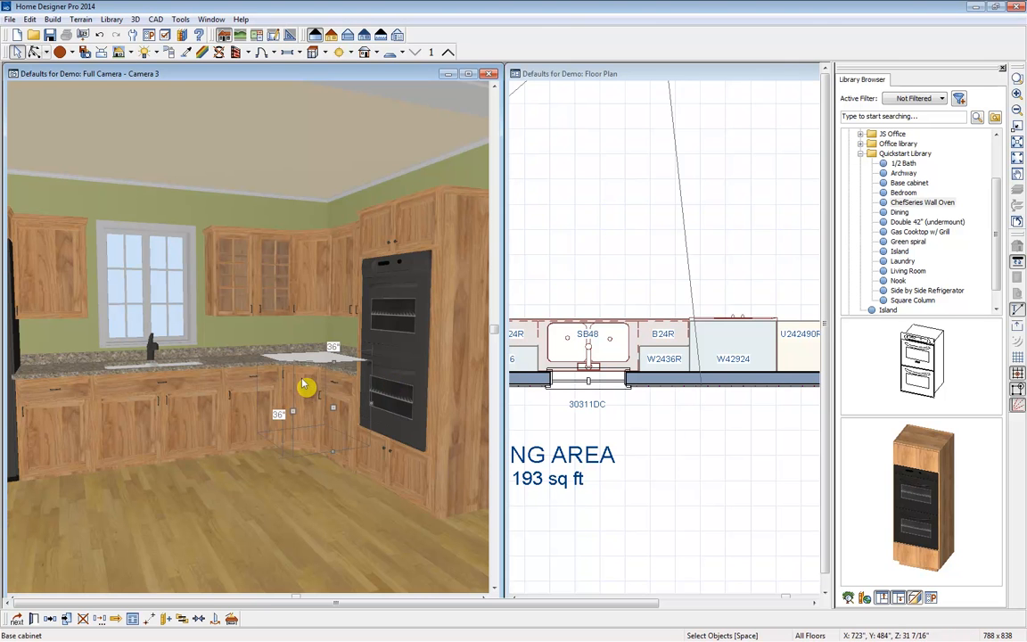
{"action": "left_click", "coordinate": [34, 619]}
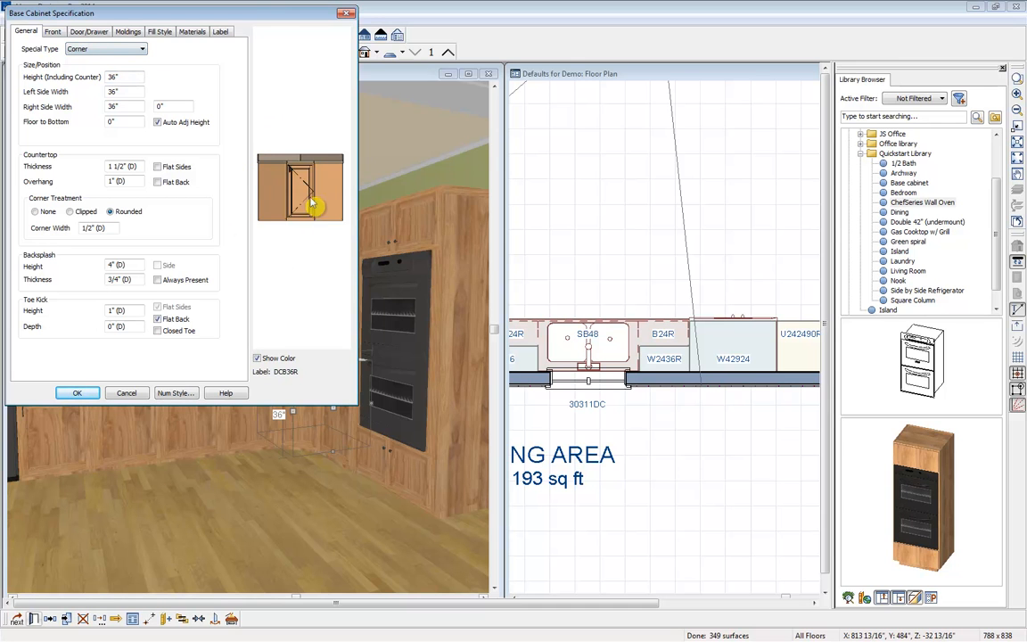
{"action": "left_click", "coordinate": [54, 33]}
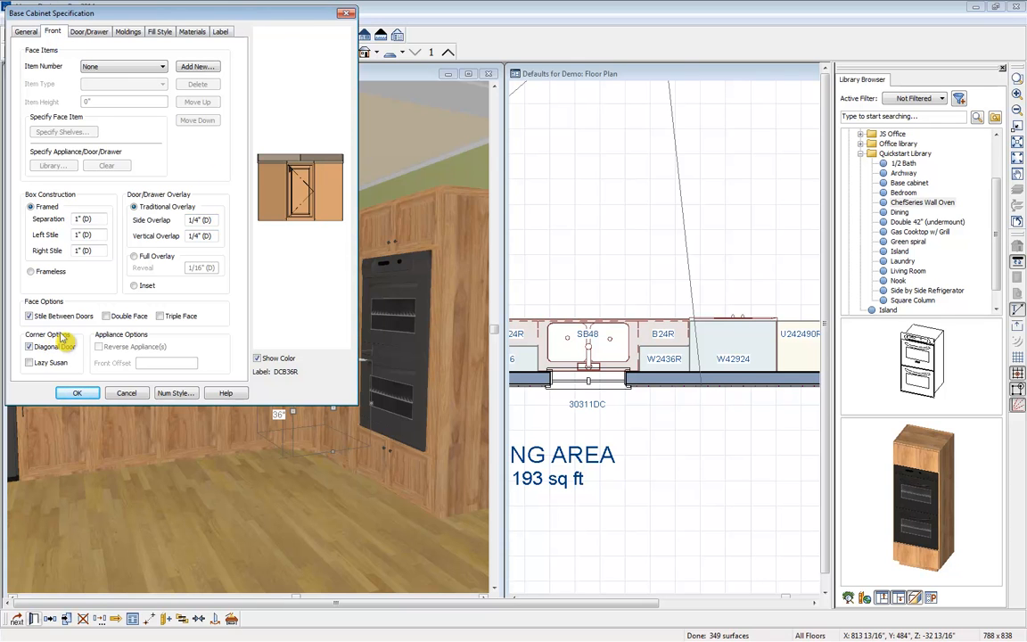
{"action": "left_click", "coordinate": [30, 346]}
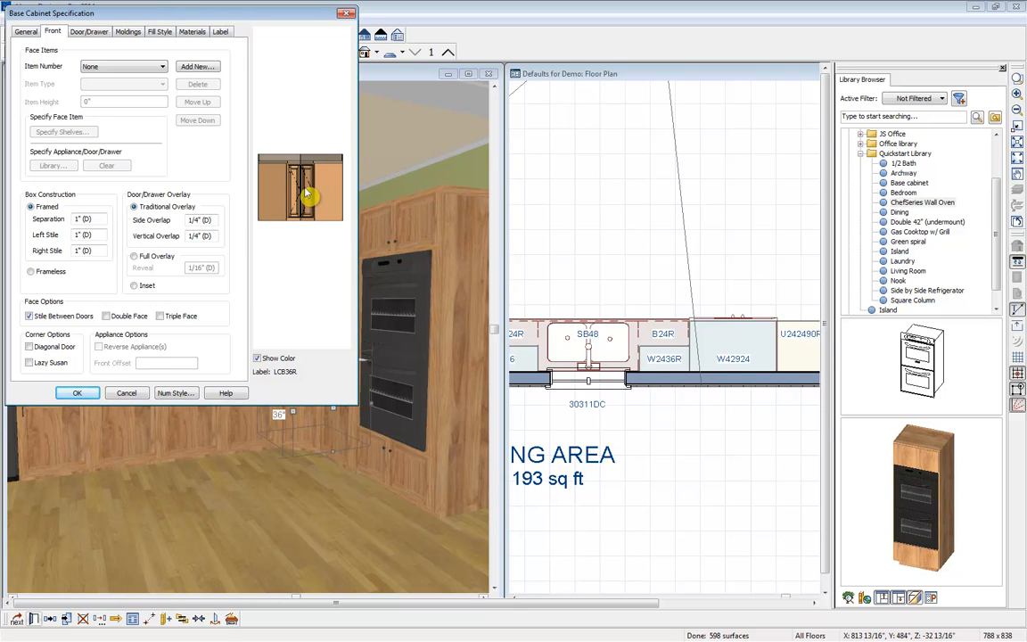
{"action": "left_click", "coordinate": [30, 346]}
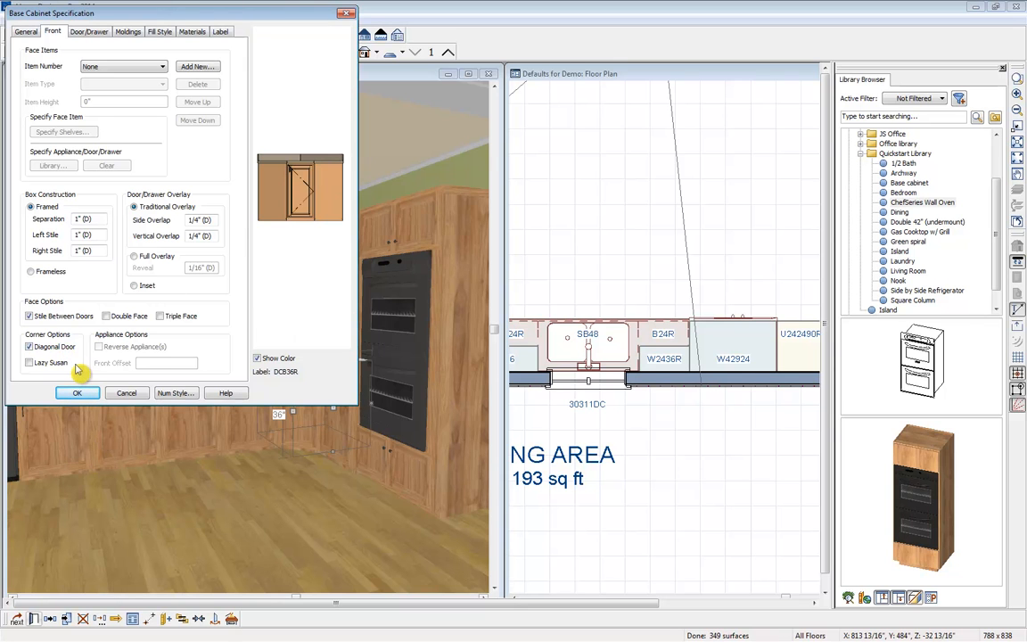
{"action": "left_click", "coordinate": [30, 365]}
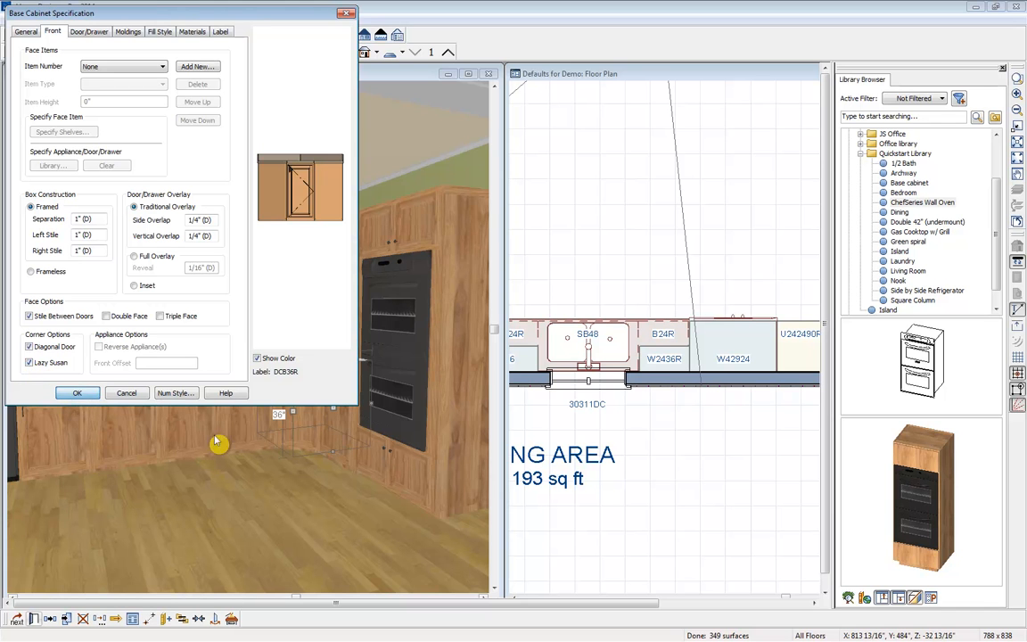
{"action": "left_click", "coordinate": [78, 393]}
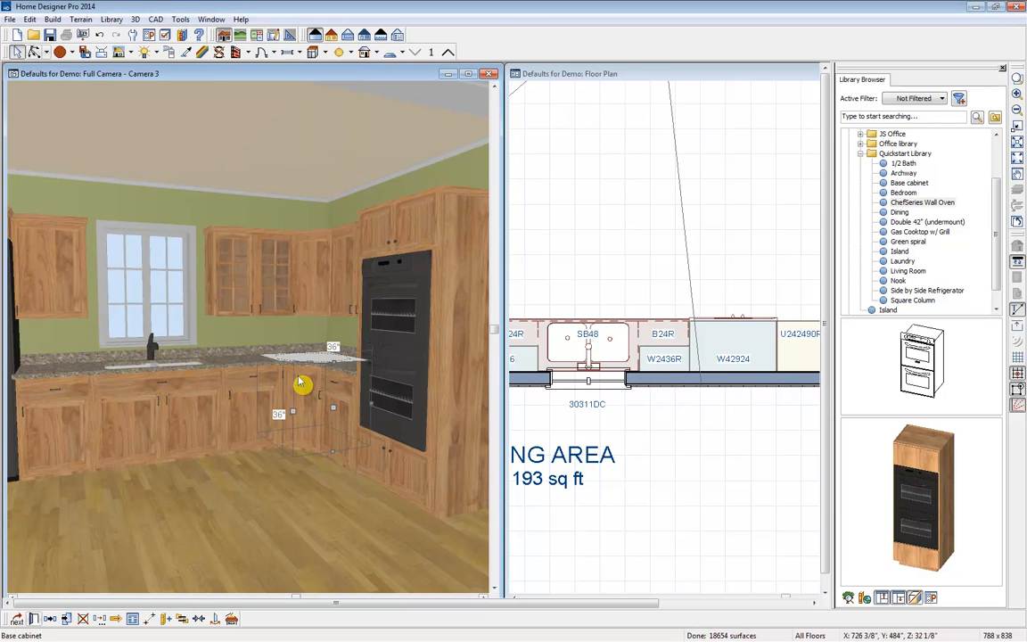
{"action": "left_click", "coordinate": [621, 334]}
{"action": "middle_click_drag", "start_coordinate": [622, 333], "coordinate": [770, 336]}
{"action": "left_click", "coordinate": [614, 312]}
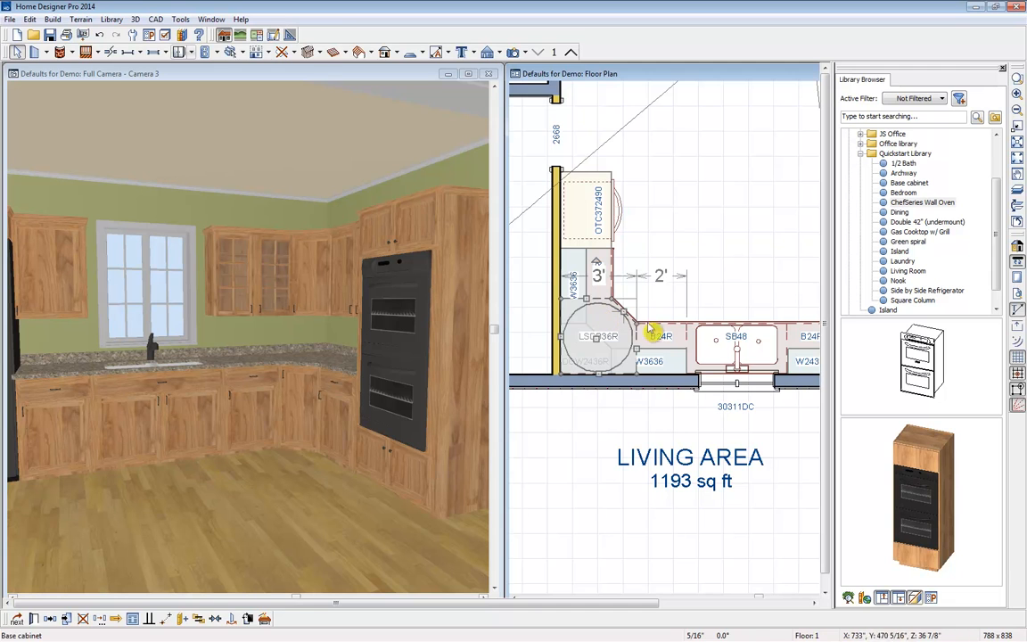
{"action": "key", "text": "Escape"}
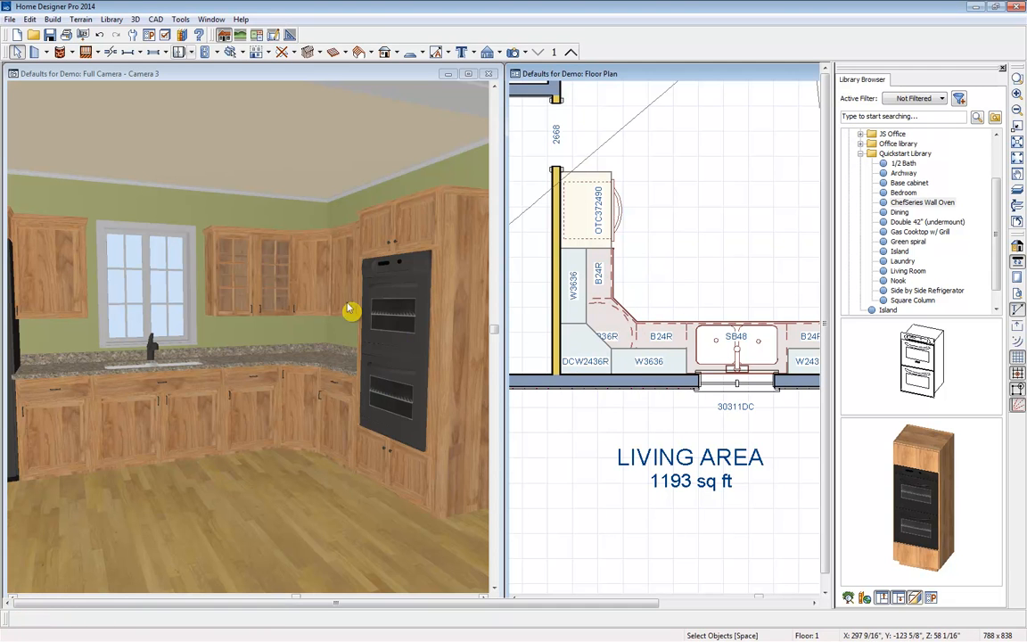
Step: Search the library for a dishwasher and place the first ChefSeries Dishwasher in the base cabinet between the sink and the corner
{"action": "left_click", "coordinate": [958, 117]}
{"action": "type", "text": "d"}
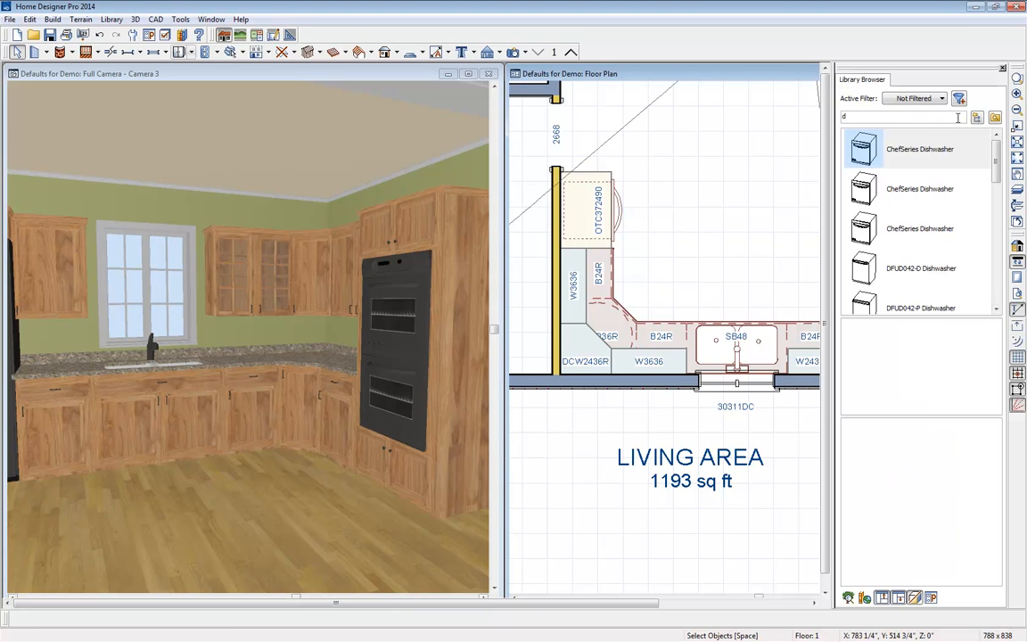
{"action": "type", "text": "ish"}
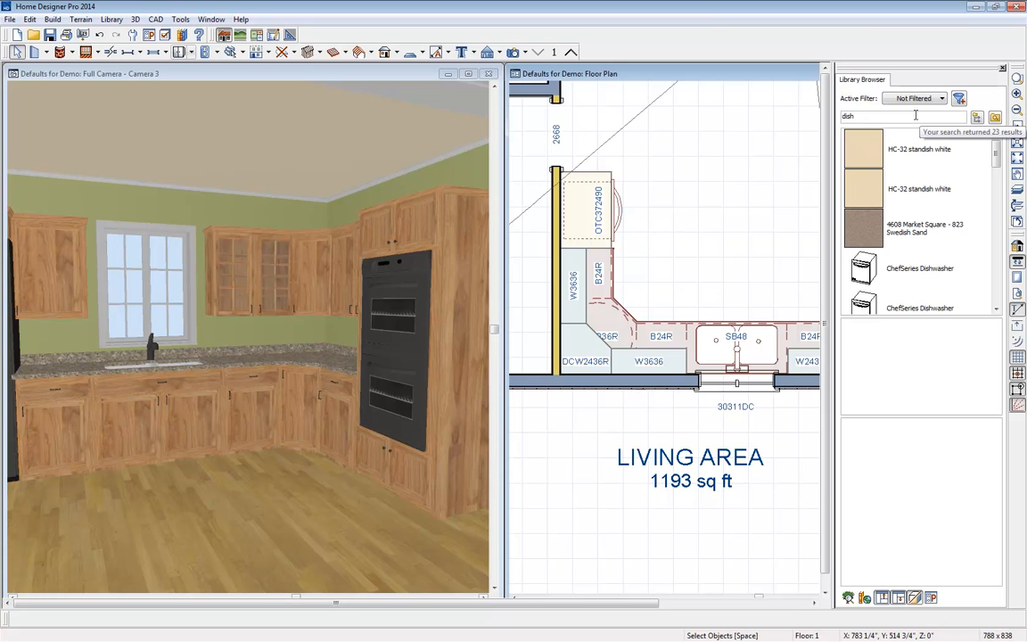
{"action": "type", "text": "washer"}
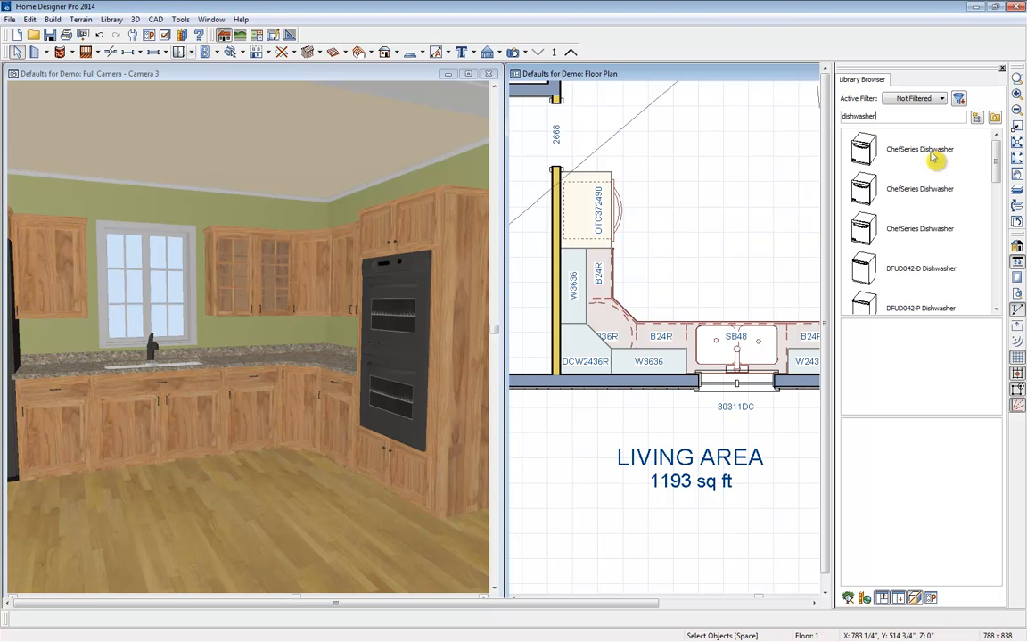
{"action": "left_click", "coordinate": [933, 158]}
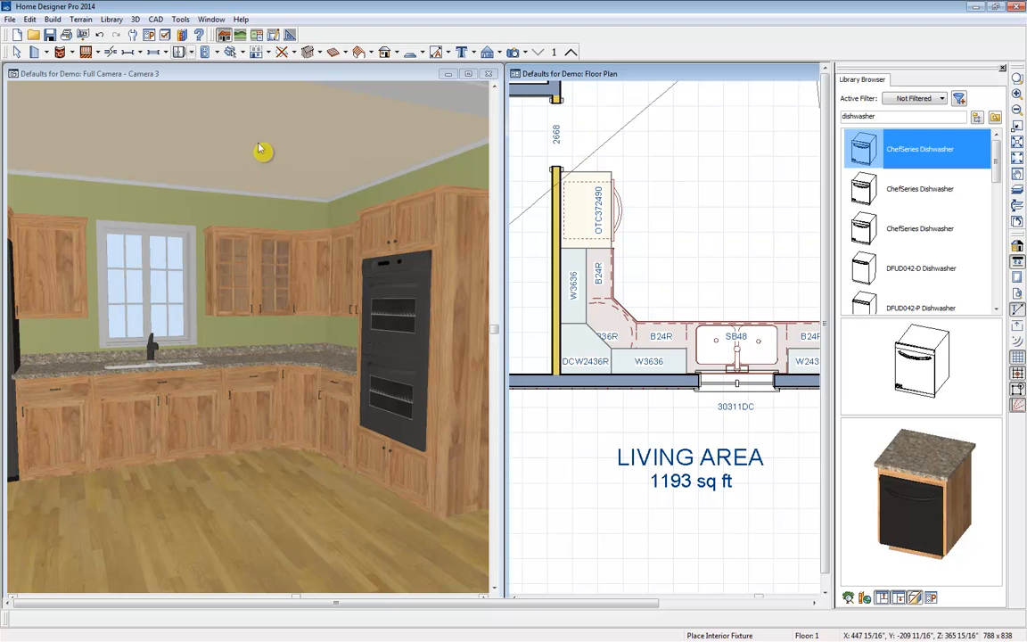
{"action": "left_click", "coordinate": [898, 388]}
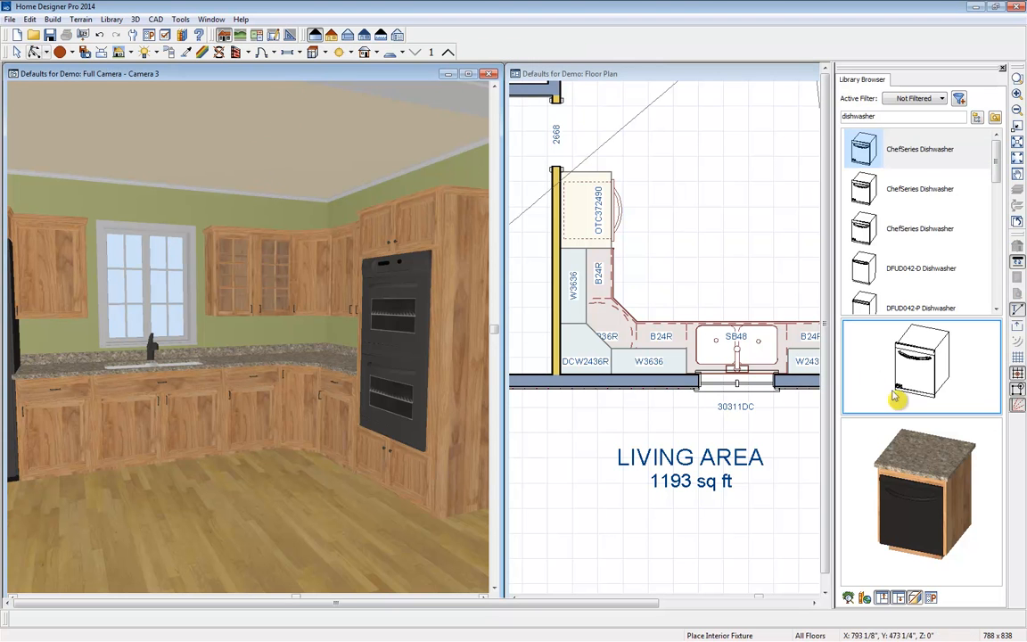
{"action": "left_click", "coordinate": [249, 364]}
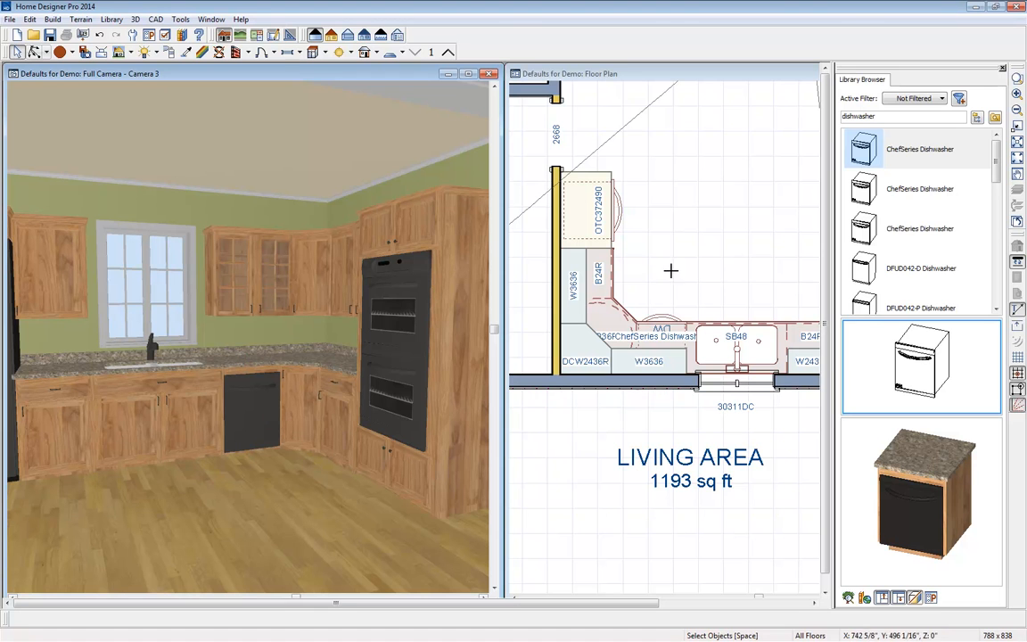
Step: Place the Island block from the Quickstart Library in the middle of the kitchen floor plan
{"action": "left_click", "coordinate": [977, 116]}
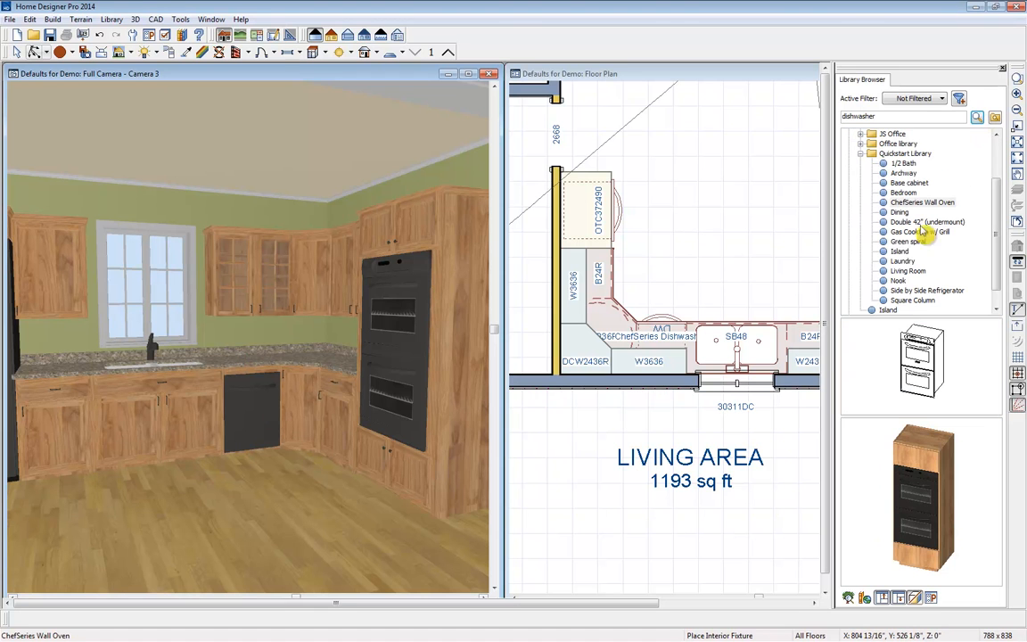
{"action": "middle_click_drag", "start_coordinate": [789, 222], "coordinate": [703, 276]}
{"action": "scroll", "coordinate": [728, 257], "scroll_direction": "down", "scroll_amount": 1}
{"action": "scroll", "coordinate": [728, 257], "scroll_direction": "down", "scroll_amount": 1}
{"action": "left_click", "coordinate": [901, 253]}
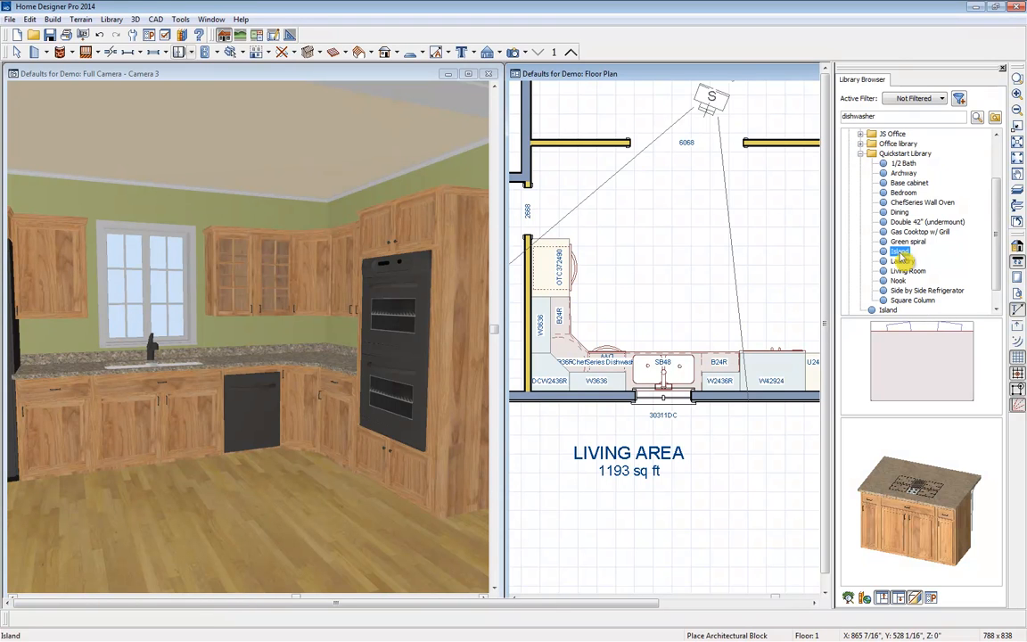
{"action": "left_click", "coordinate": [629, 229]}
{"action": "left_click", "coordinate": [704, 256]}
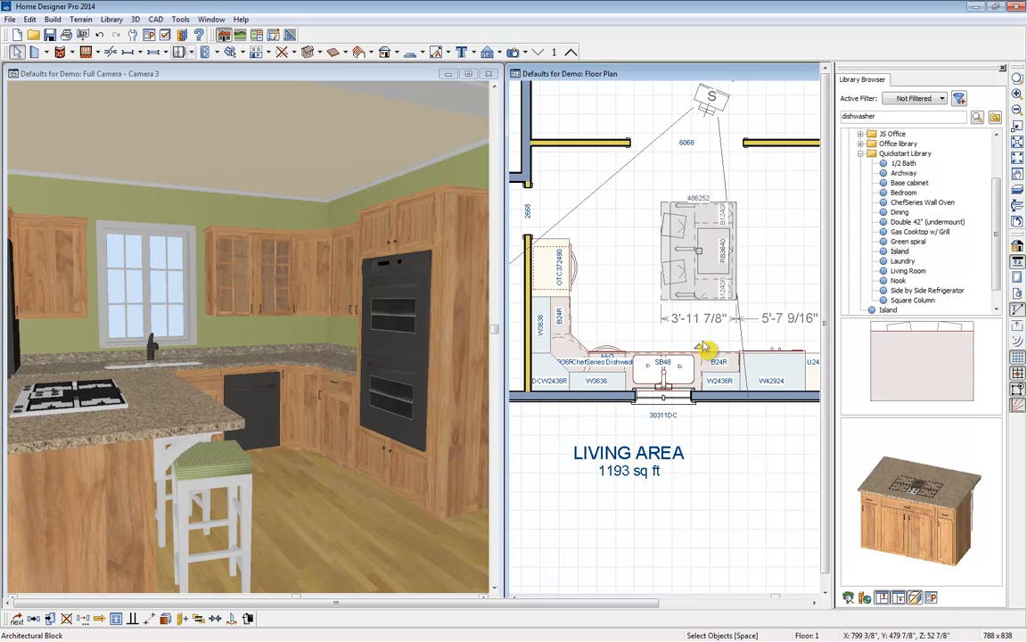
Step: Rotate the island so its stools face away from the sink wall, and move it about 4'-3" from the base cabinets
{"action": "left_click_drag", "start_coordinate": [698, 347], "coordinate": [591, 256]}
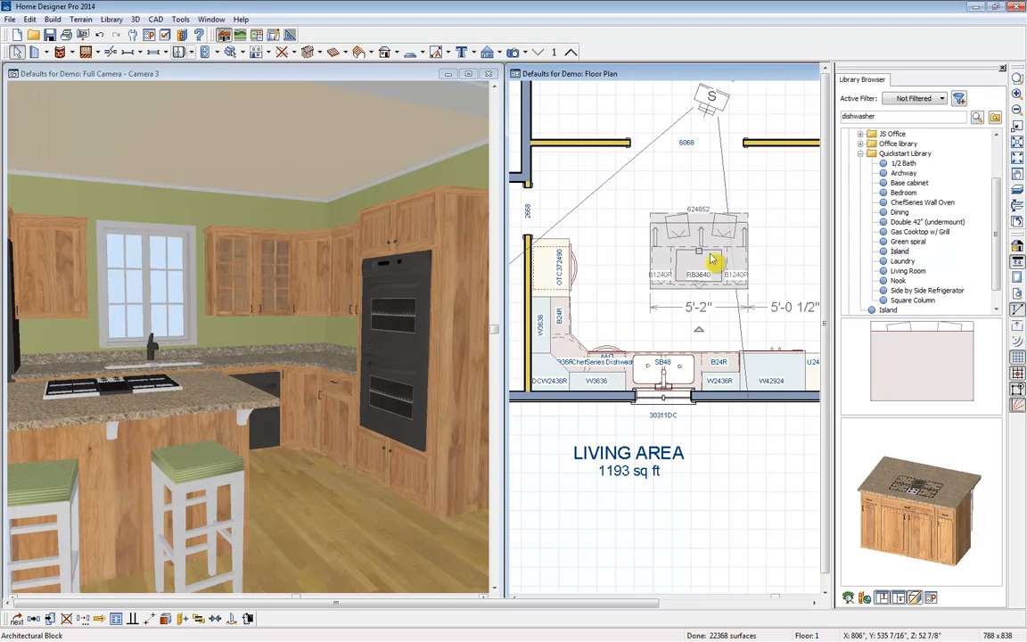
{"action": "left_click_drag", "start_coordinate": [698, 251], "coordinate": [699, 232]}
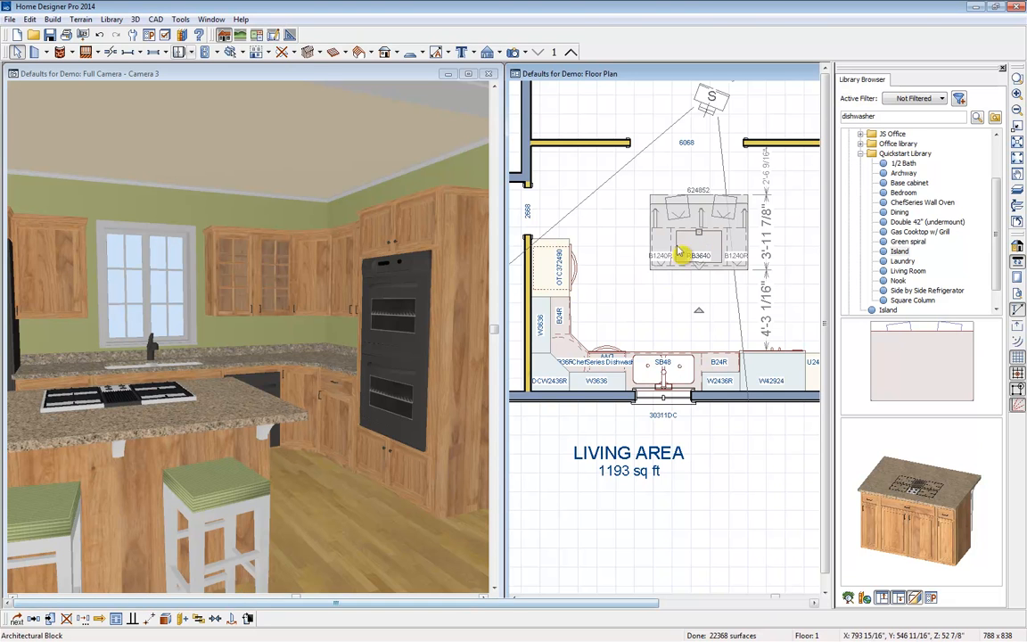
Step: Explode the island block into separate objects and check that one stool can be selected individually
{"action": "left_click", "coordinate": [164, 619]}
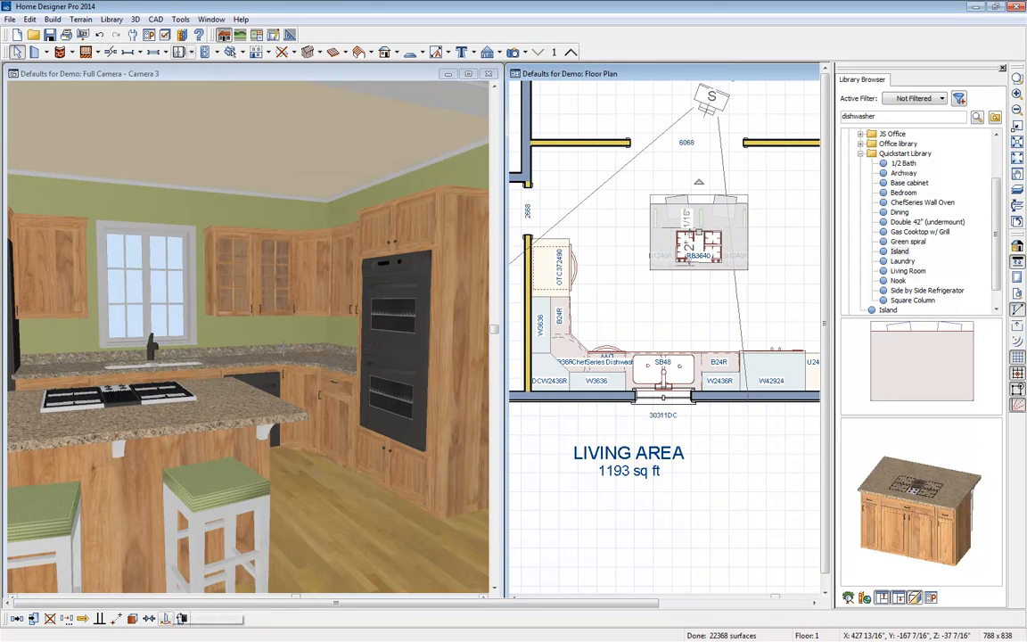
{"action": "left_click", "coordinate": [680, 206]}
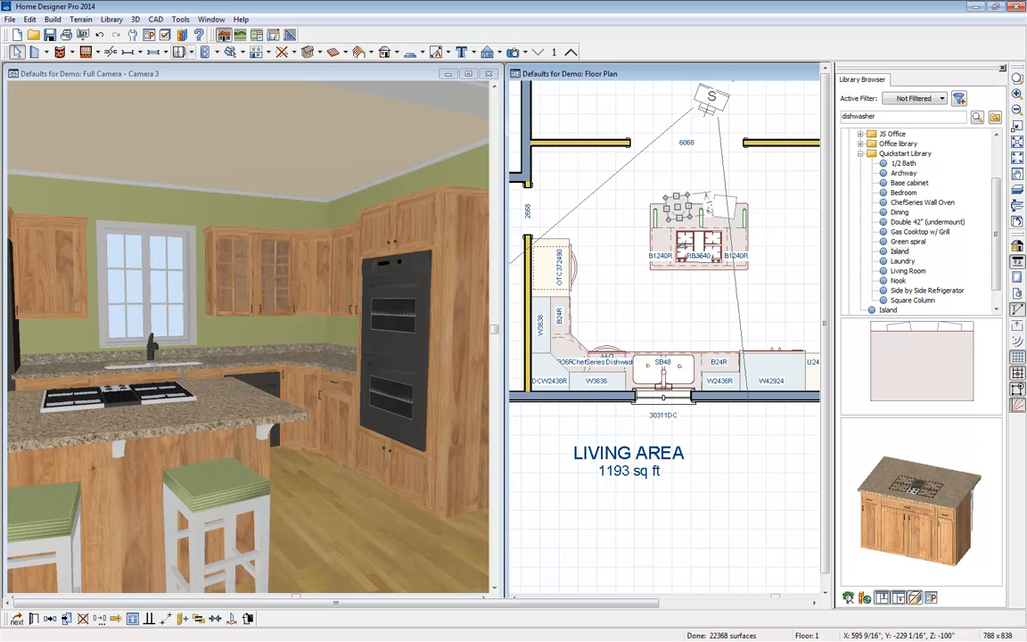
{"action": "left_click", "coordinate": [73, 121]}
{"action": "key", "text": "space"}
Step: Orbit the camera to face the island, and close the library browser and maximize the camera view of the kitchen
{"action": "left_click", "coordinate": [34, 52]}
{"action": "left_click_drag", "start_coordinate": [246, 195], "coordinate": [289, 239]}
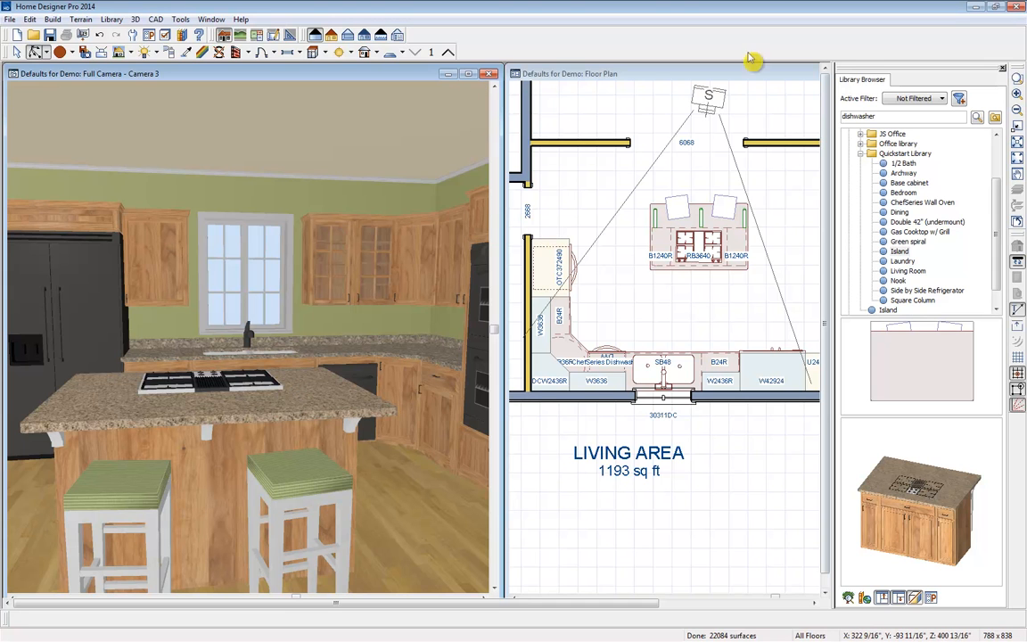
{"action": "left_click", "coordinate": [1003, 70]}
{"action": "left_click", "coordinate": [468, 73]}
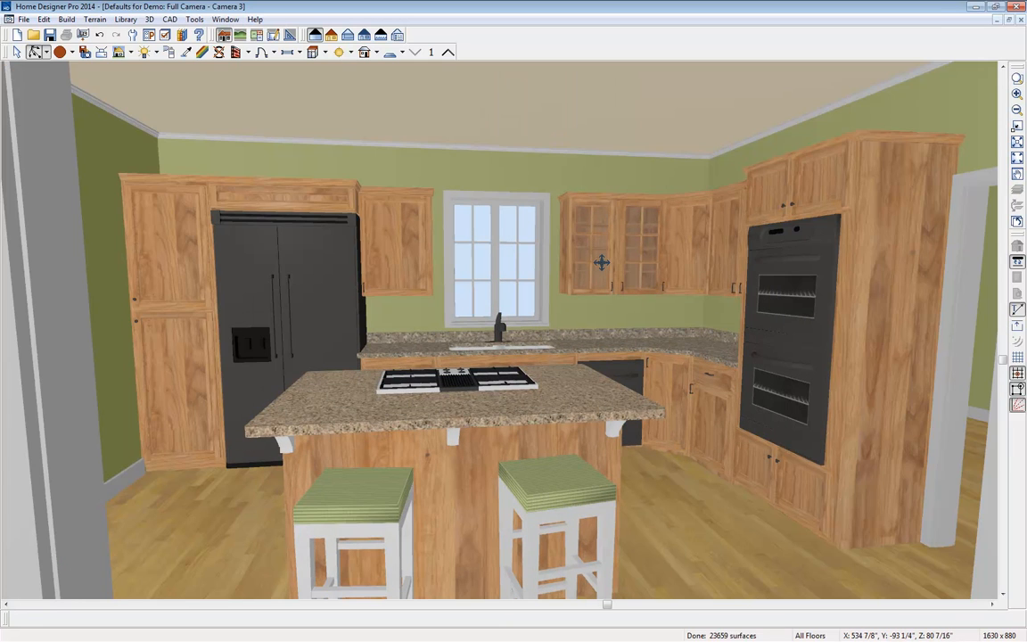
{"action": "key", "text": "Right"}
{"action": "key", "text": "Left"}
{"action": "key", "text": "Up"}
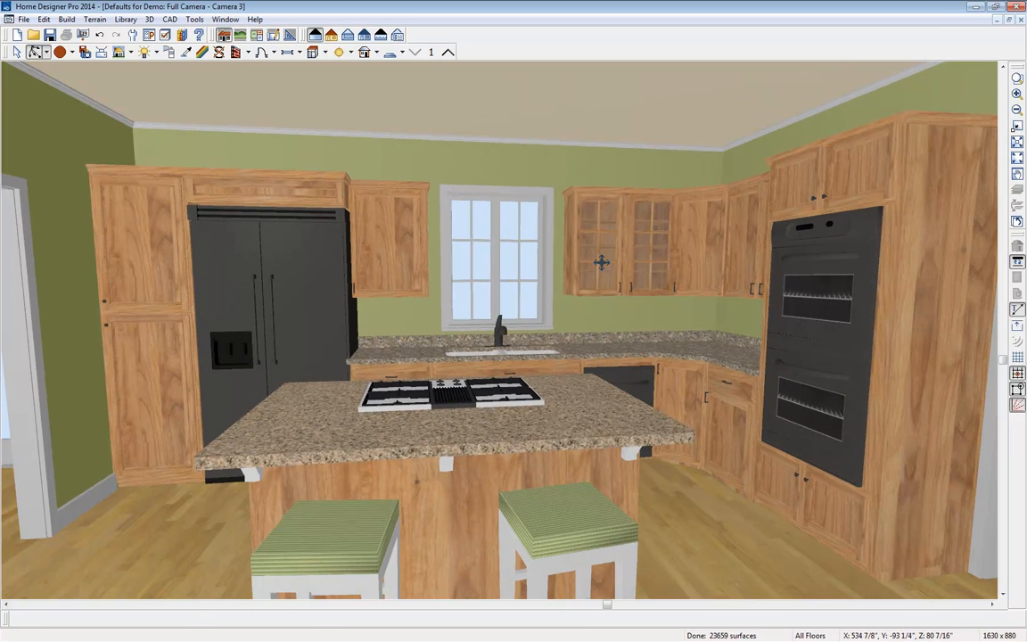
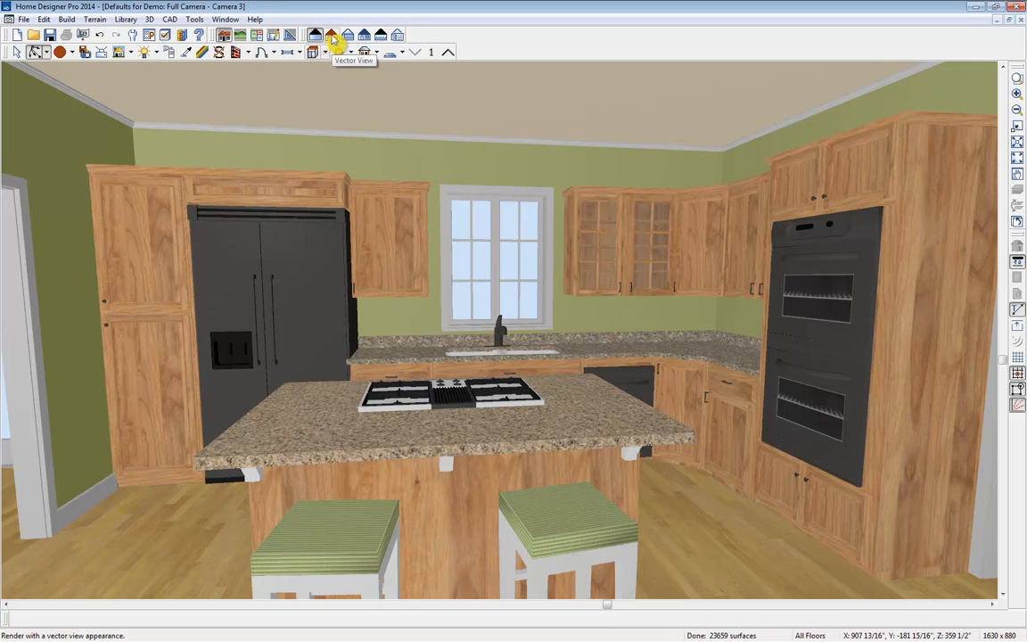
Step: Preview the kitchen in Vector View, the blue see-through style, the technical line style and Watercolor, and return to Standard rendering
{"action": "left_click", "coordinate": [331, 36]}
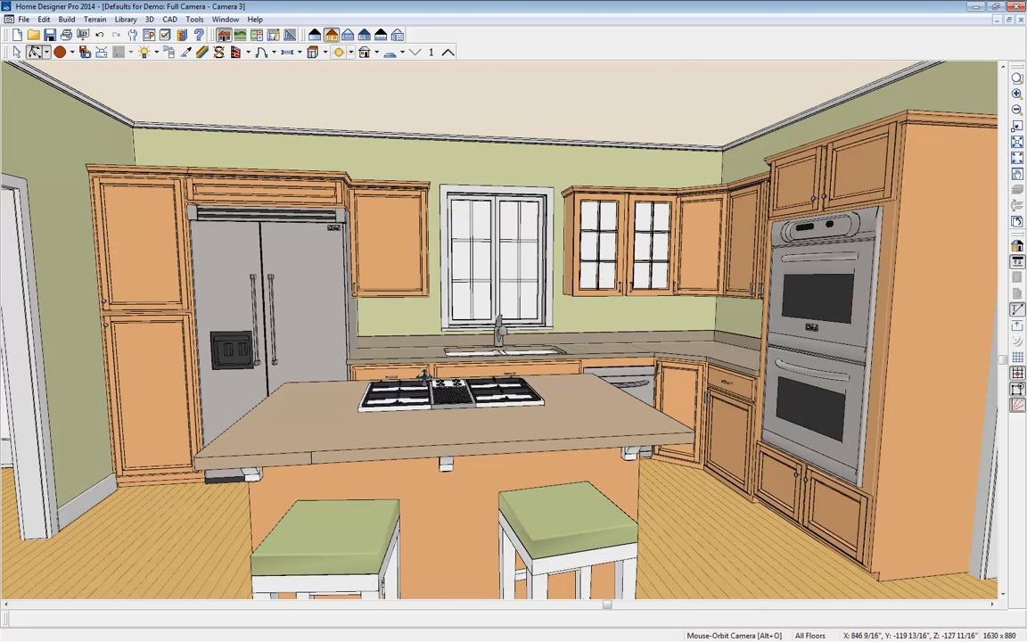
{"action": "left_click", "coordinate": [349, 35]}
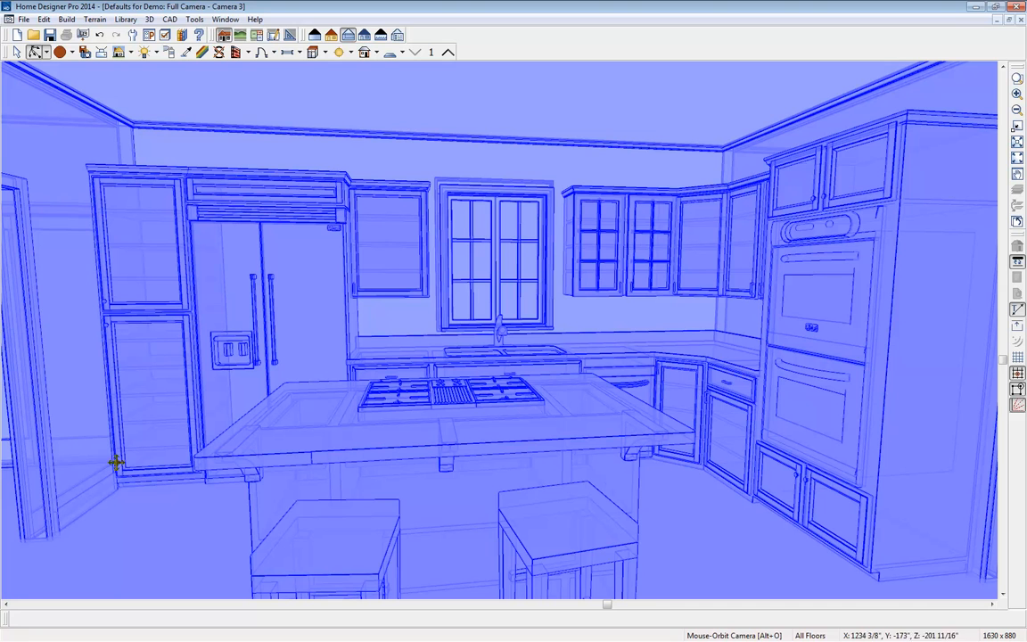
{"action": "left_click", "coordinate": [364, 37]}
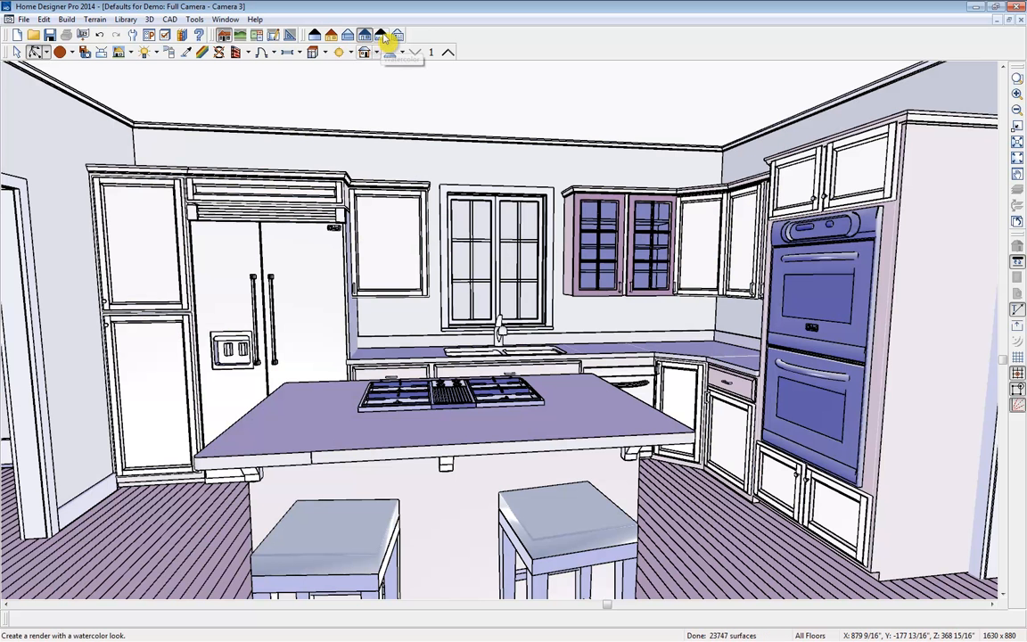
{"action": "left_click", "coordinate": [383, 35]}
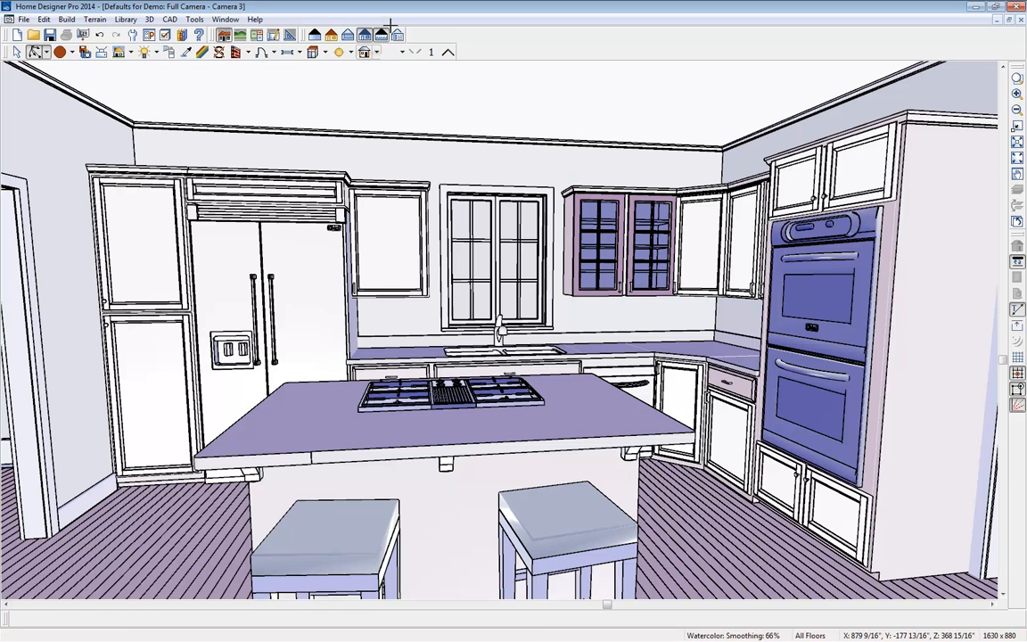
{"action": "left_click", "coordinate": [396, 34]}
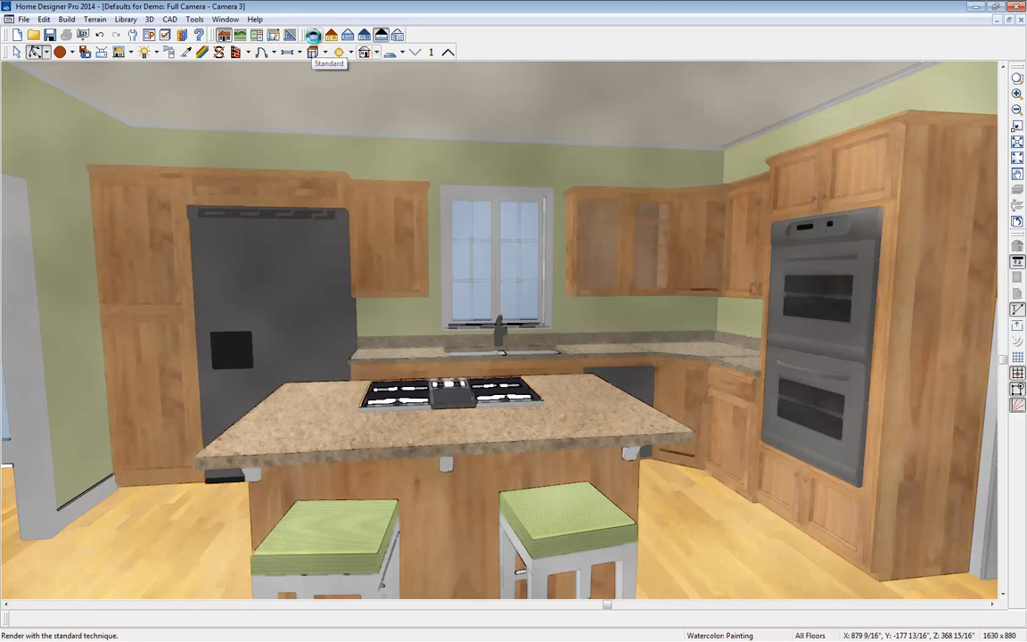
{"action": "left_click", "coordinate": [313, 36]}
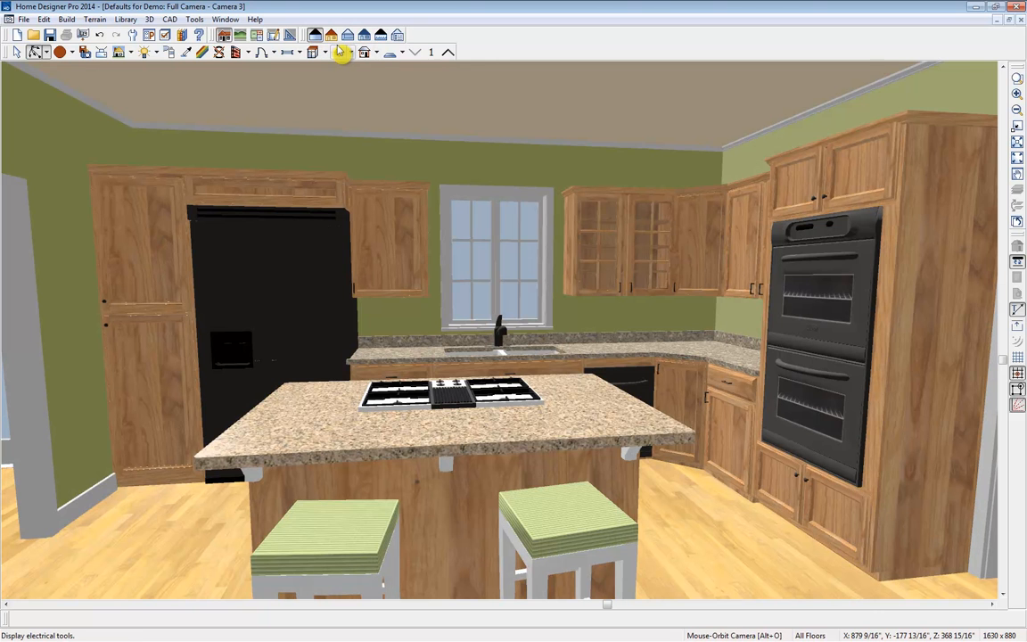
Step: Move and turn the camera through the kitchen to examine the island, wall oven, corner cabinets and doorway to the next room
{"action": "key", "text": "Right"}
{"action": "key", "text": "Right"}
{"action": "key", "text": "Right"}
{"action": "key", "text": "Left"}
{"action": "key", "text": "Left"}
{"action": "key", "text": "Up"}
{"action": "key", "text": "Right"}
{"action": "key", "text": "Right"}
{"action": "key", "text": "Right"}
{"action": "key", "text": "Right"}
{"action": "key", "text": "Right"}
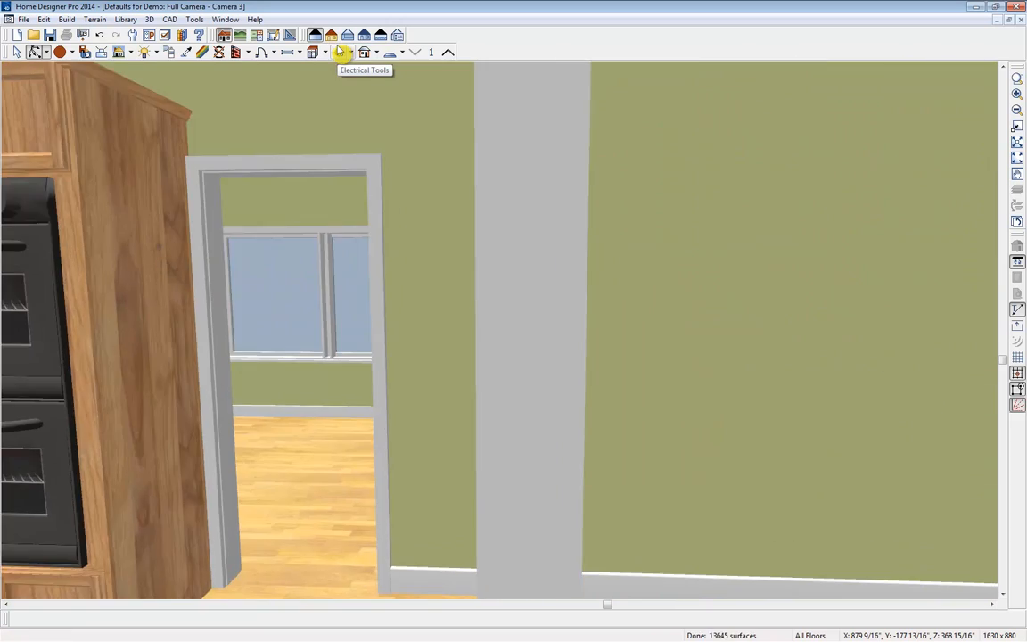
{"action": "key", "text": "Left"}
{"action": "key", "text": "Left"}
{"action": "key", "text": "Left"}
{"action": "key", "text": "Left"}
{"action": "key", "text": "Left"}
{"action": "key", "text": "Left"}
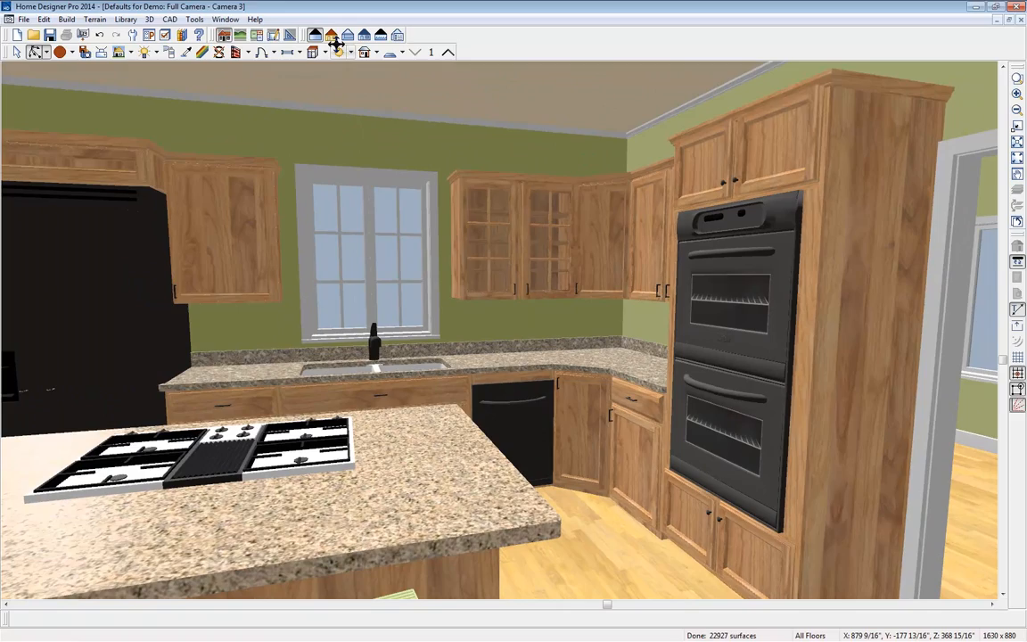
{"action": "key", "text": "Up"}
{"action": "key", "text": "Right"}
{"action": "key", "text": "Right"}
{"action": "key", "text": "Right"}
{"action": "key", "text": "Right"}
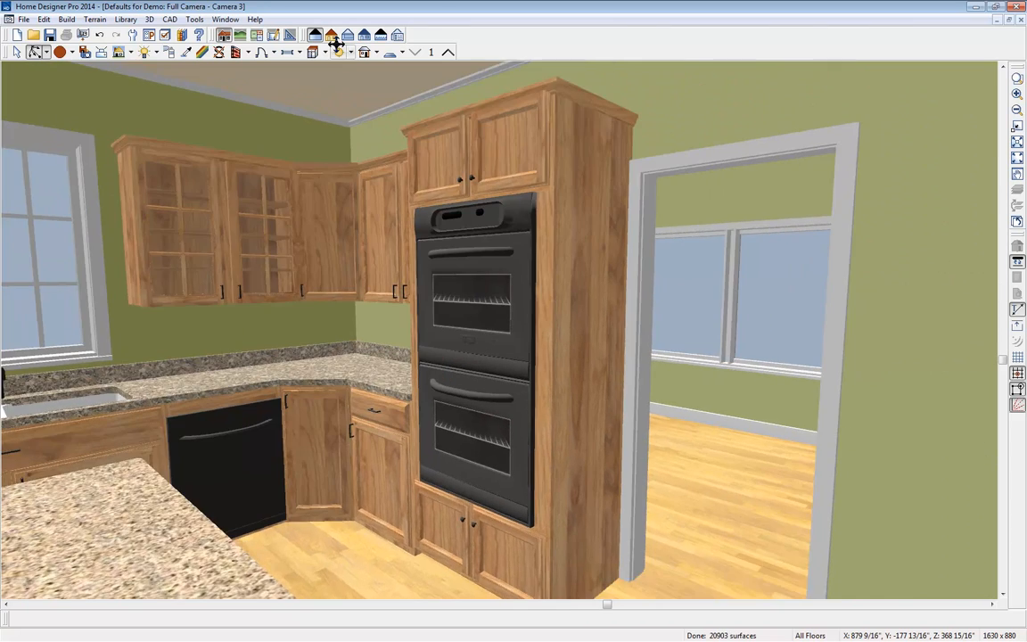
Step: Walk the camera through the doorway into the next room and turn it to face the double window
{"action": "key", "text": "Up"}
{"action": "key", "text": "Up"}
{"action": "key", "text": "Up"}
{"action": "key", "text": "Up"}
{"action": "key", "text": "Up"}
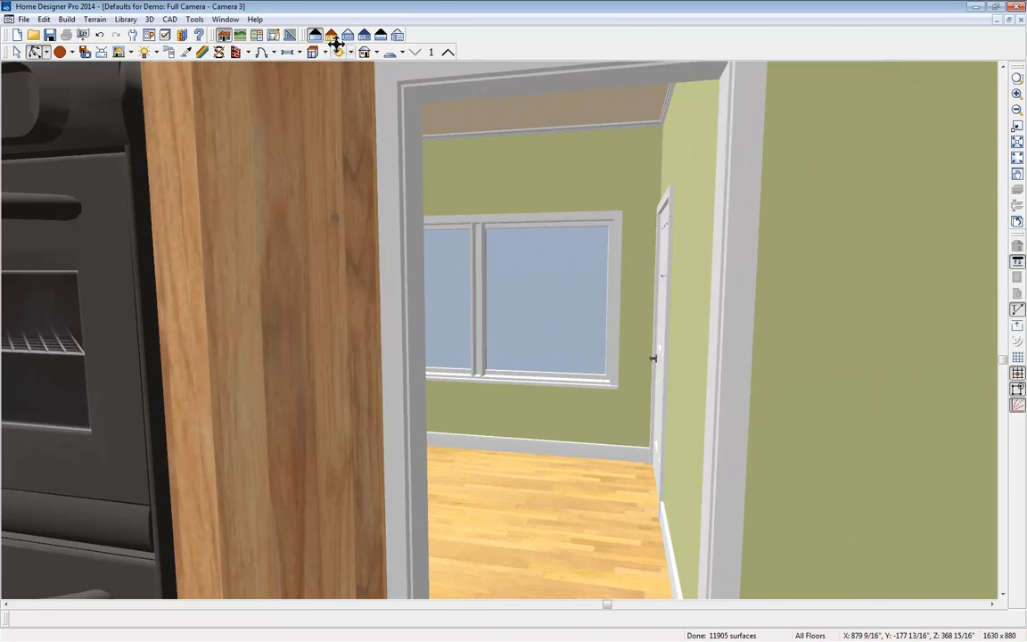
{"action": "key", "text": "Up"}
{"action": "key", "text": "Up"}
{"action": "key", "text": "Up"}
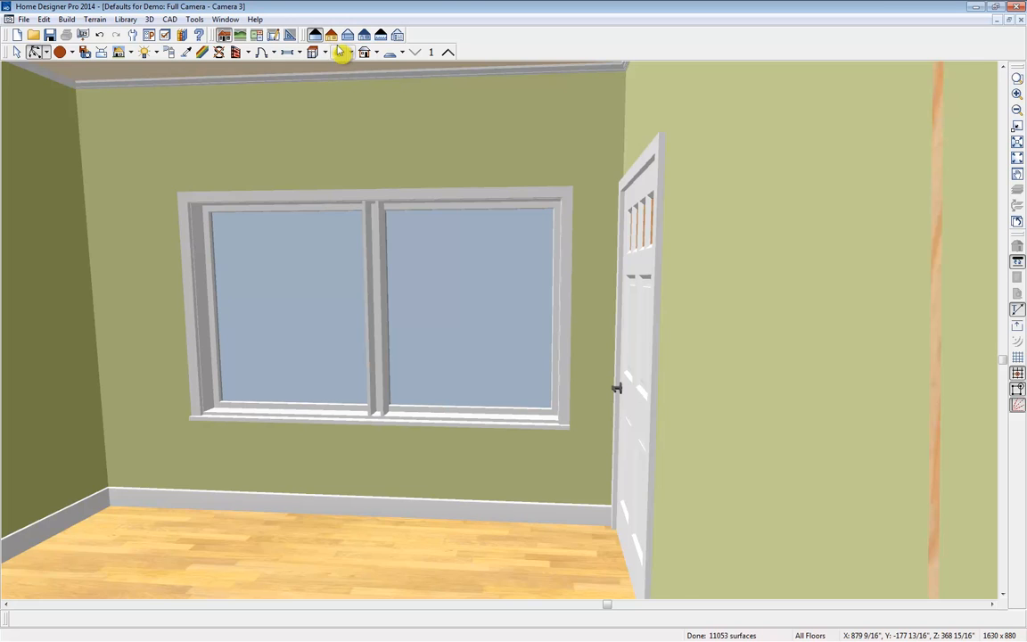
{"action": "key", "text": "Left"}
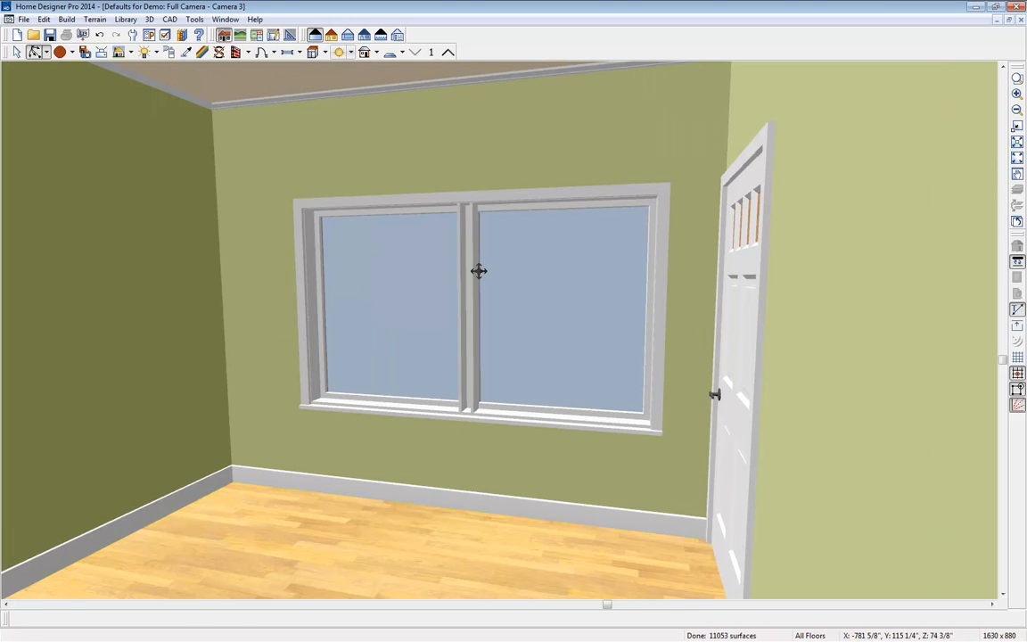
Step: Select both joined window units together and center them on the wall of this room
{"action": "key", "text": "space"}
{"action": "left_click", "coordinate": [418, 291]}
{"action": "left_click", "coordinate": [586, 294], "text": "shift"}
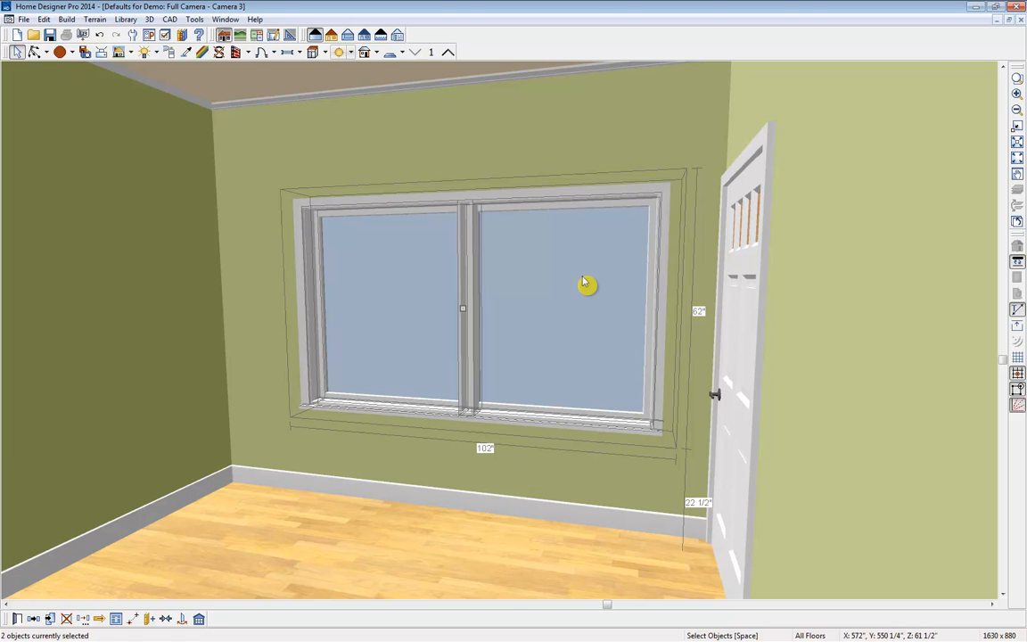
{"action": "left_click", "coordinate": [166, 618]}
{"action": "left_click", "coordinate": [389, 550]}
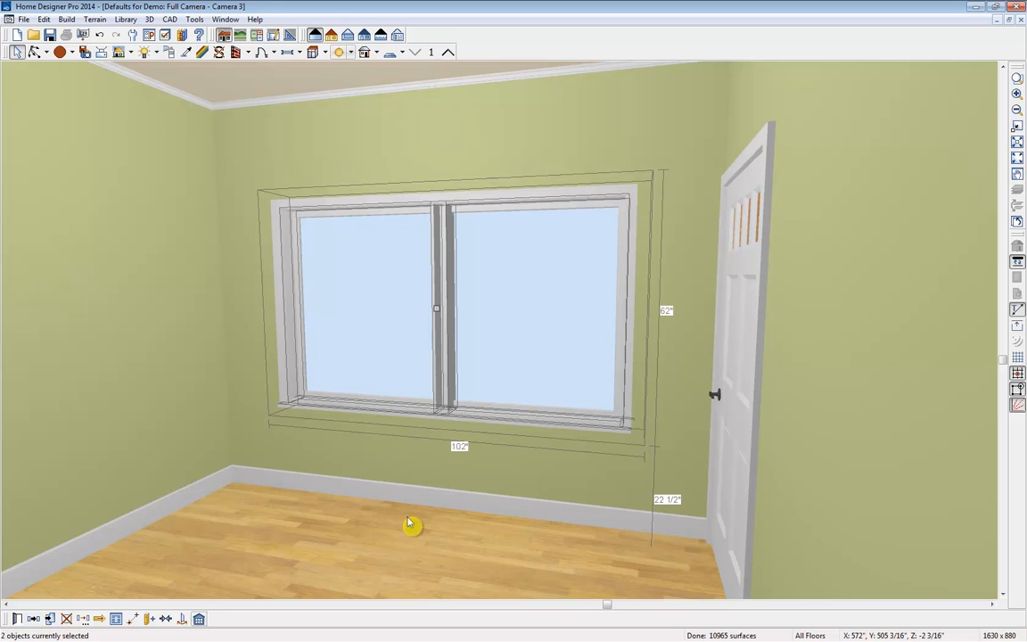
{"action": "key", "text": "Escape"}
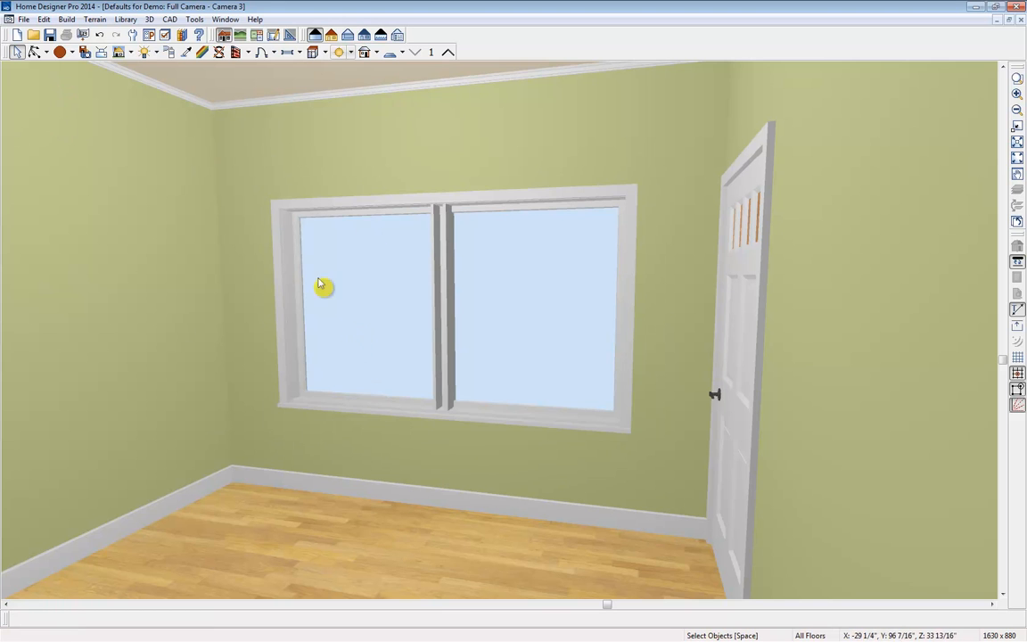
Step: Open the room's specification and bring up the library material choice for its floor covering
{"action": "left_click", "coordinate": [238, 489]}
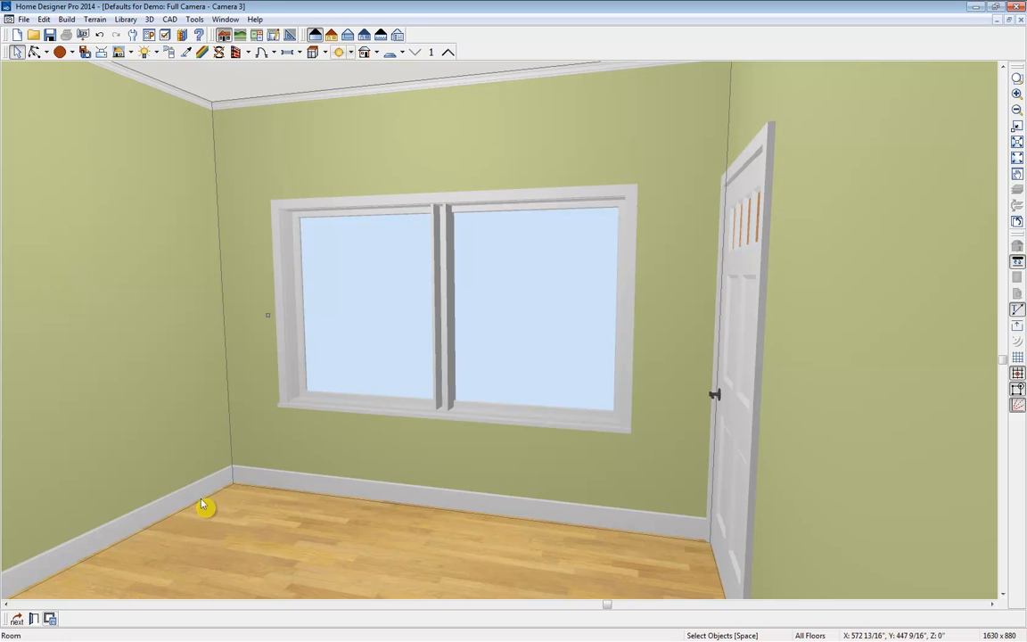
{"action": "left_click", "coordinate": [34, 618]}
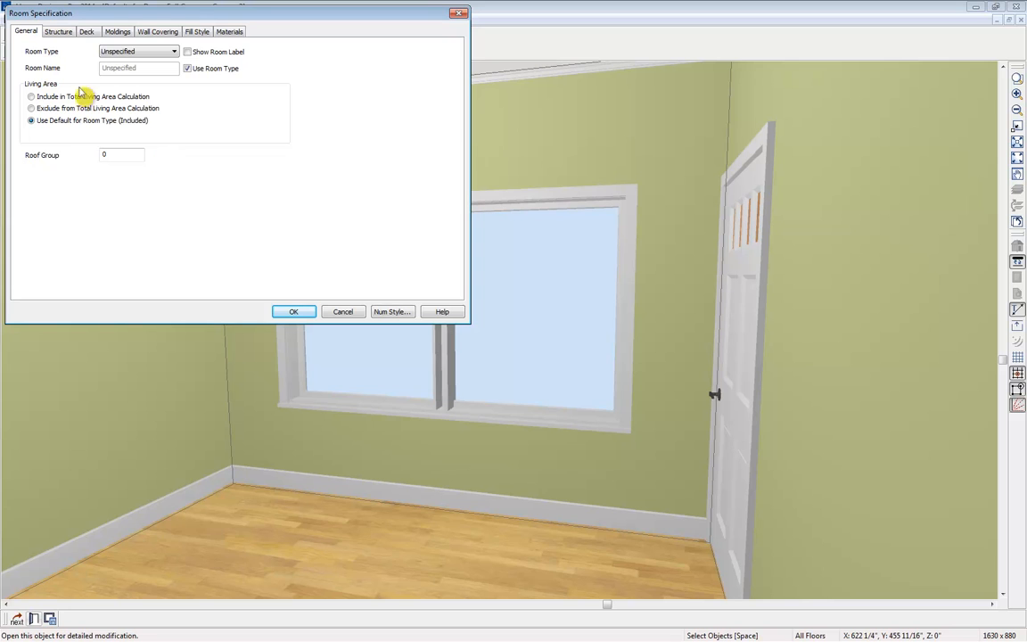
{"action": "left_click", "coordinate": [229, 32]}
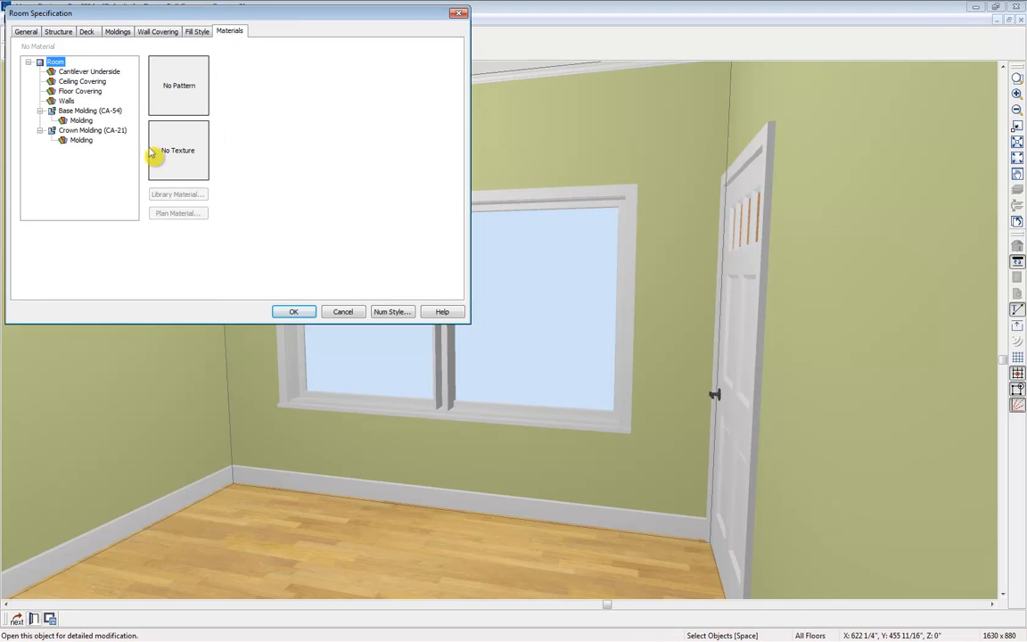
{"action": "left_click", "coordinate": [78, 91]}
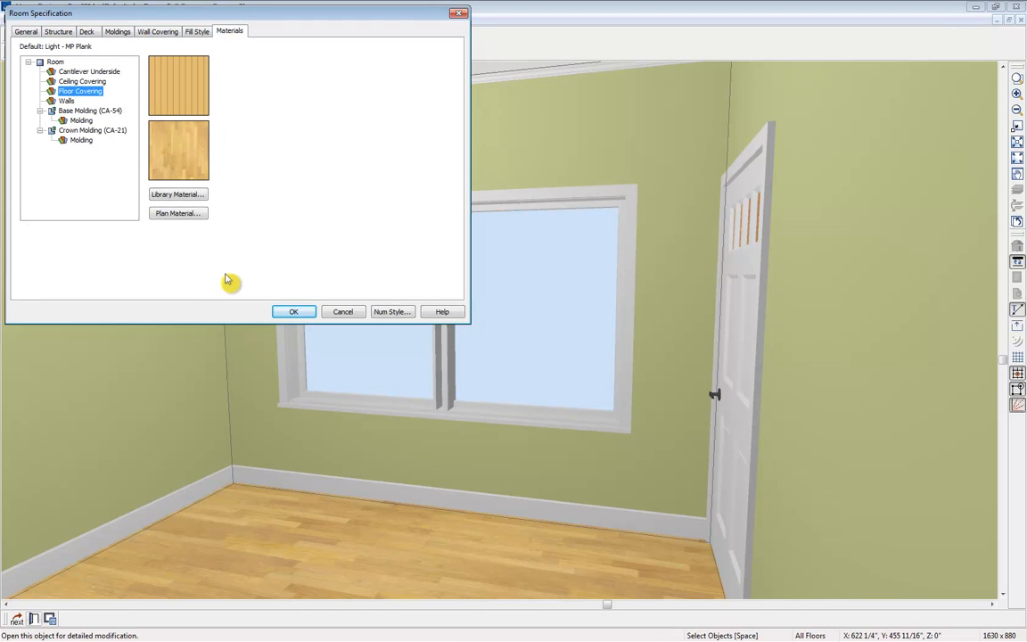
{"action": "left_click", "coordinate": [178, 197]}
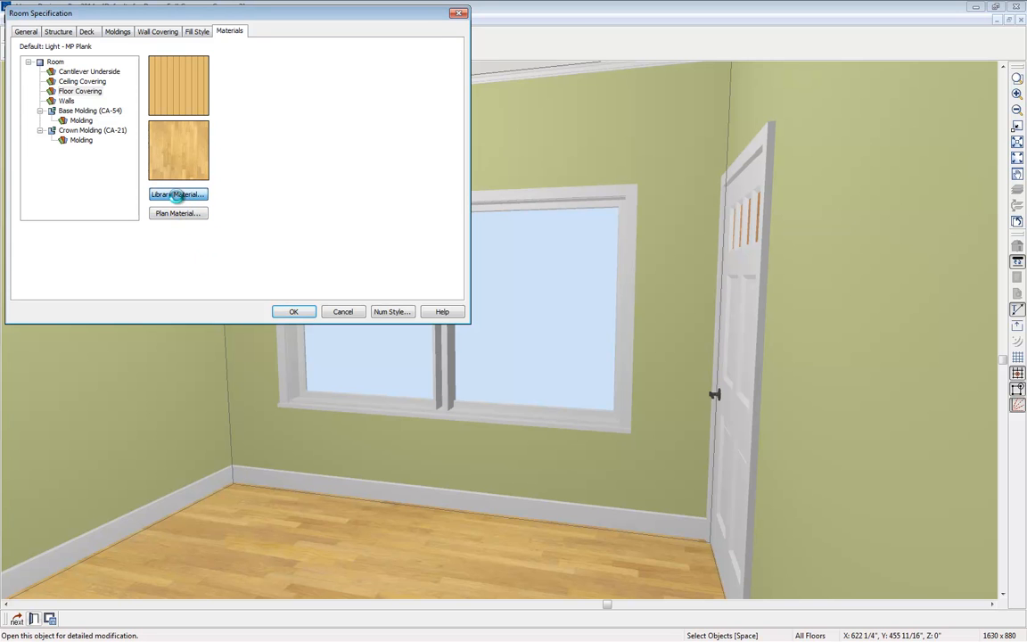
Step: Set the floor covering to White RU20 from DalTile's Rustica floor tiles and apply it to the room
{"action": "left_click_drag", "start_coordinate": [165, 178], "coordinate": [36, 289]}
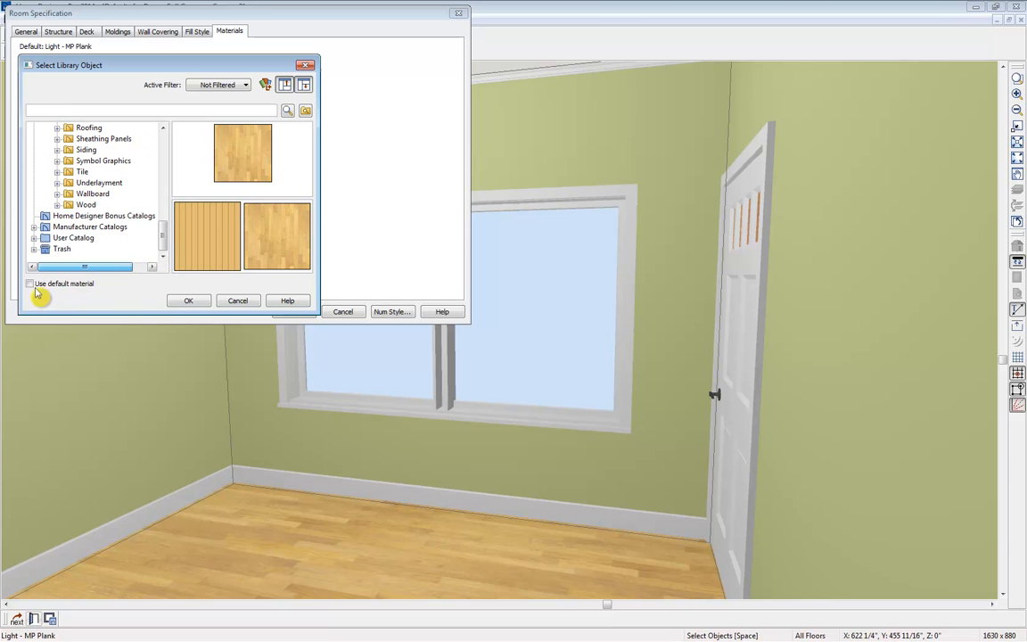
{"action": "left_click", "coordinate": [34, 228]}
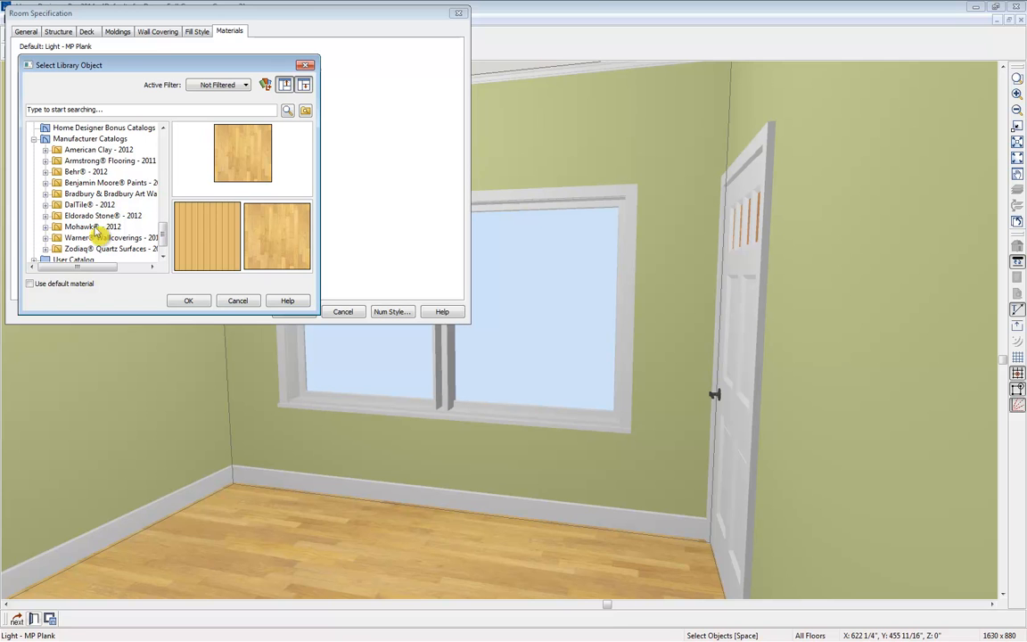
{"action": "left_click", "coordinate": [45, 204]}
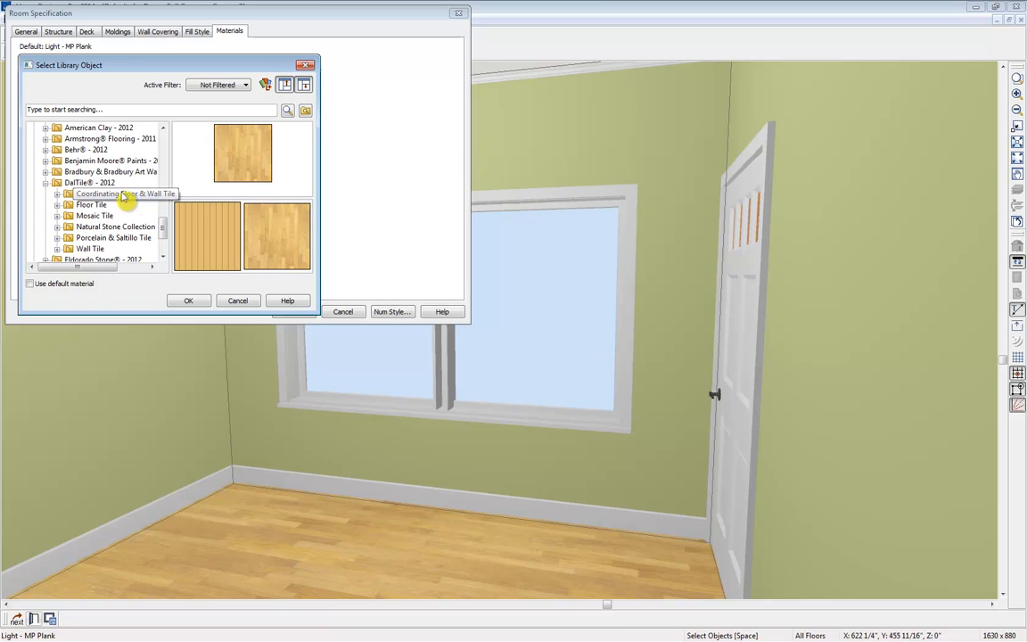
{"action": "left_click", "coordinate": [58, 204]}
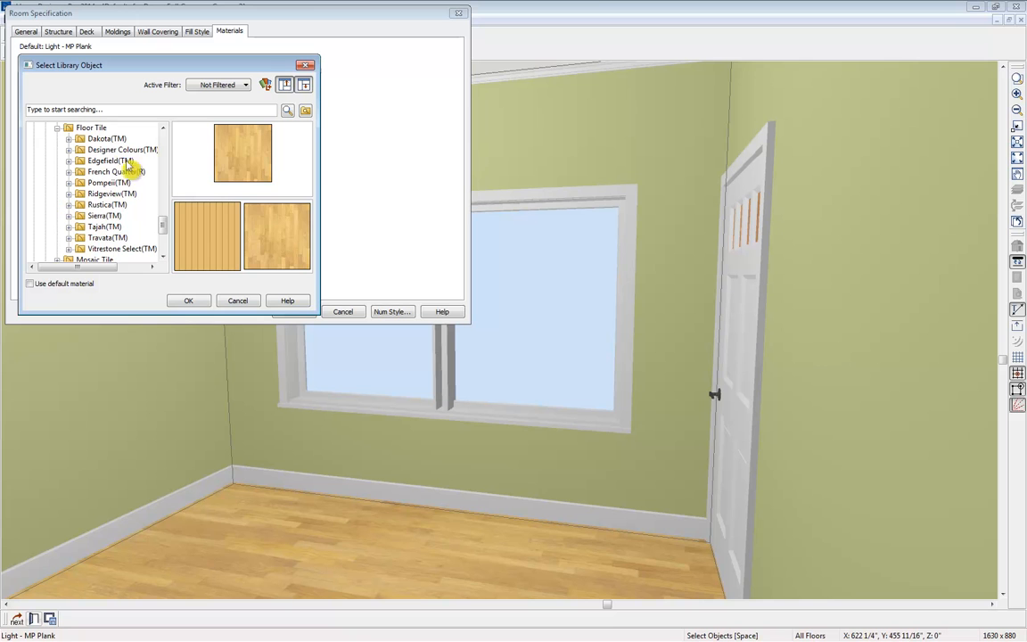
{"action": "left_click", "coordinate": [105, 205]}
{"action": "left_click", "coordinate": [298, 155]}
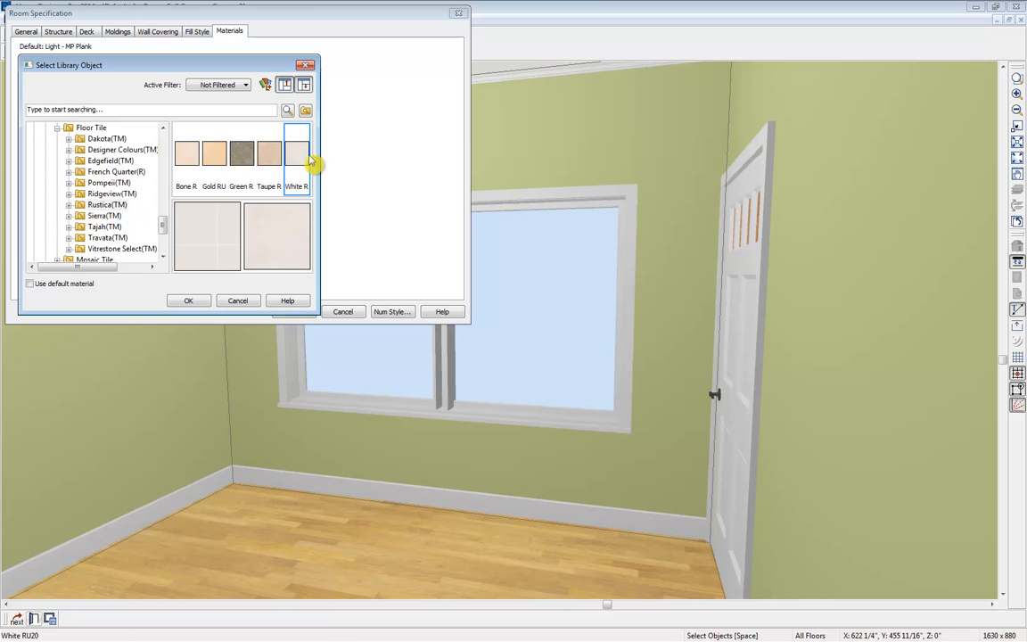
{"action": "left_click", "coordinate": [190, 300]}
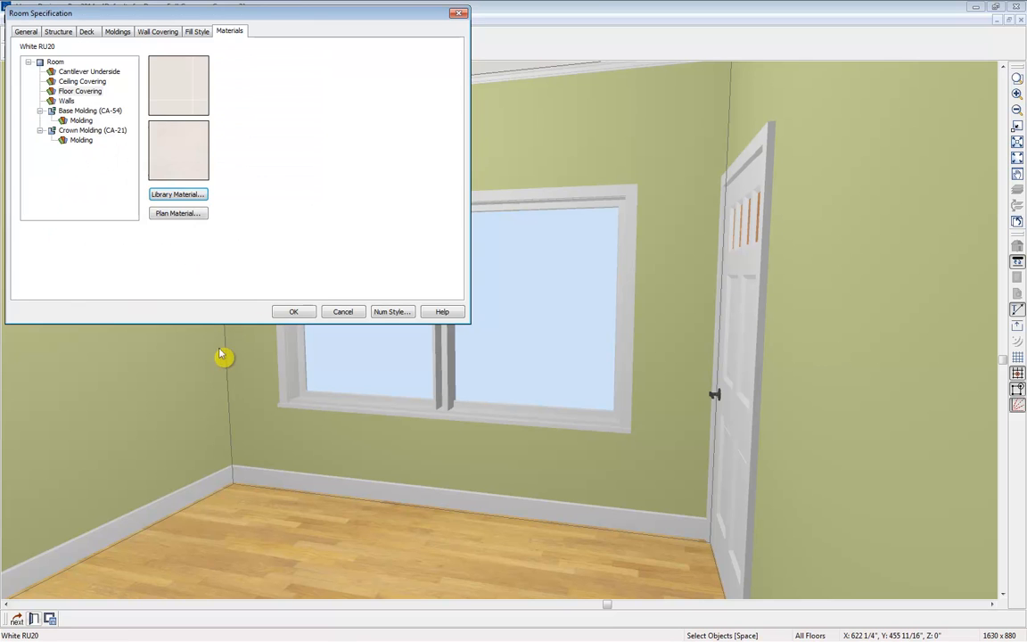
{"action": "left_click", "coordinate": [294, 312]}
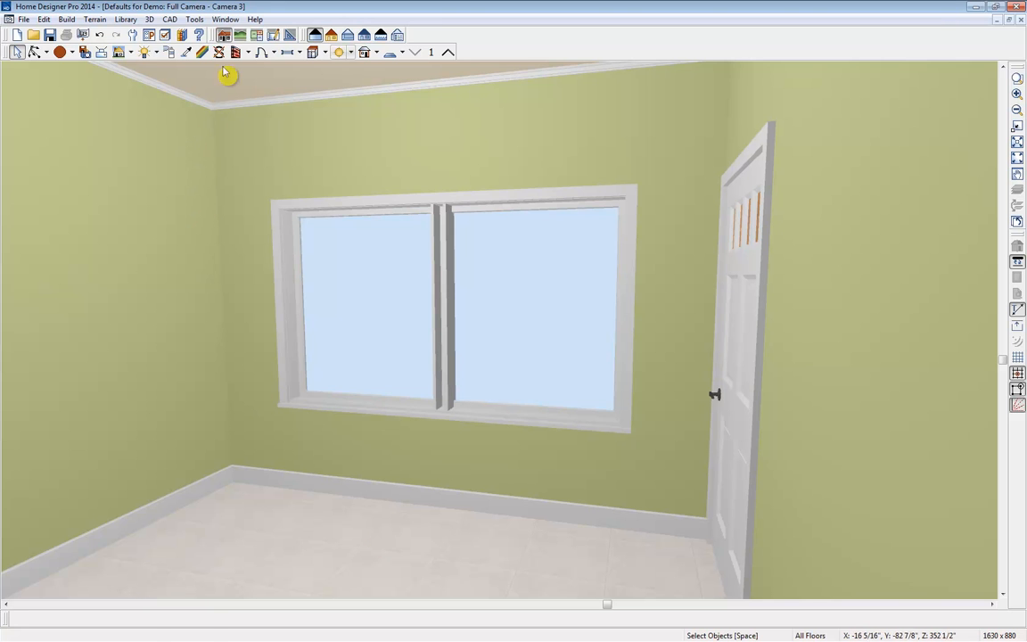
Step: Paint the room's walls with 2109-10 classic brown from the Benjamin Moore Pottery Barn Experience Colors using the material painter
{"action": "left_click", "coordinate": [170, 52]}
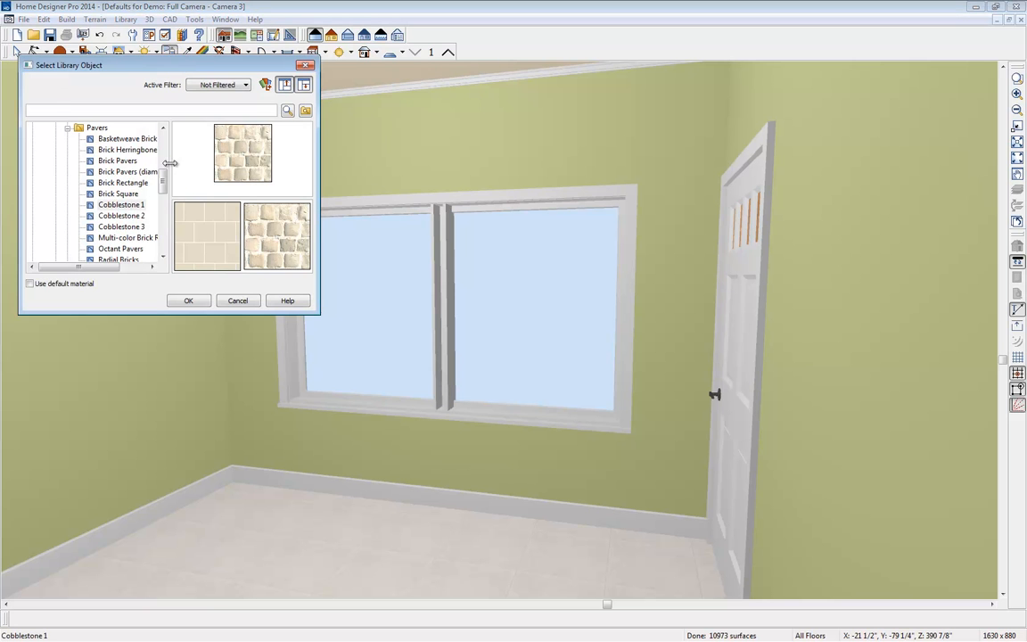
{"action": "scroll", "coordinate": [165, 176], "scroll_direction": "up", "scroll_amount": 1}
{"action": "left_click", "coordinate": [68, 171]}
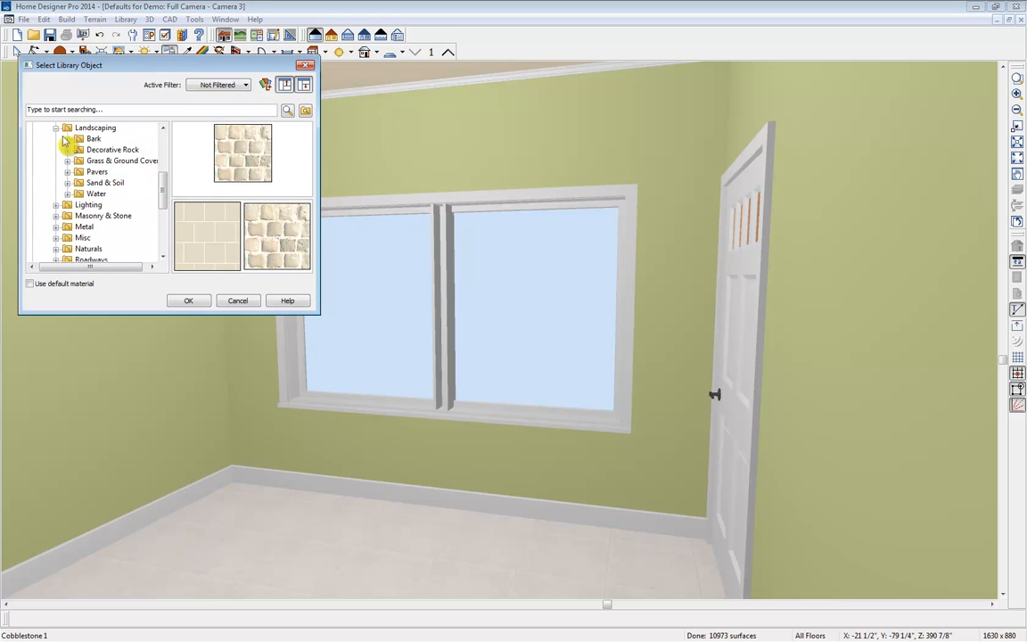
{"action": "left_click", "coordinate": [55, 127]}
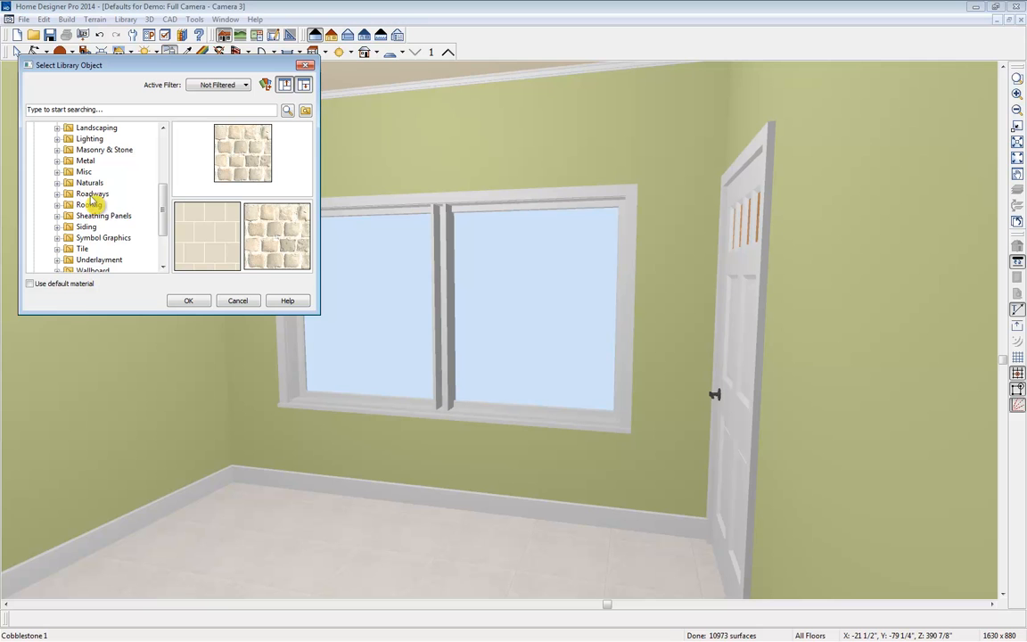
{"action": "left_click_drag", "start_coordinate": [163, 212], "coordinate": [93, 230]}
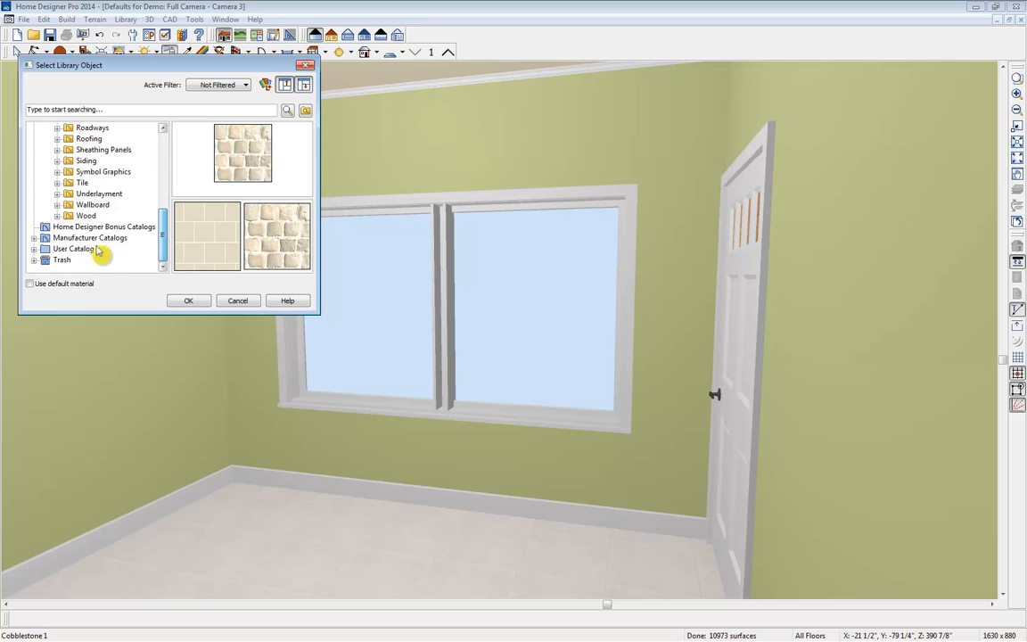
{"action": "left_click", "coordinate": [35, 239]}
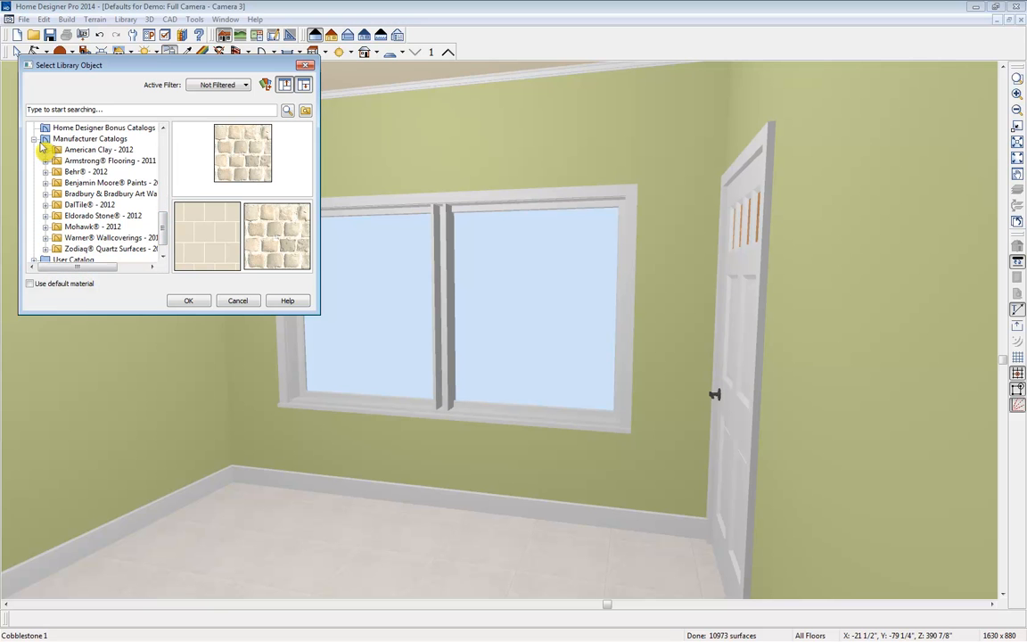
{"action": "left_click", "coordinate": [46, 182]}
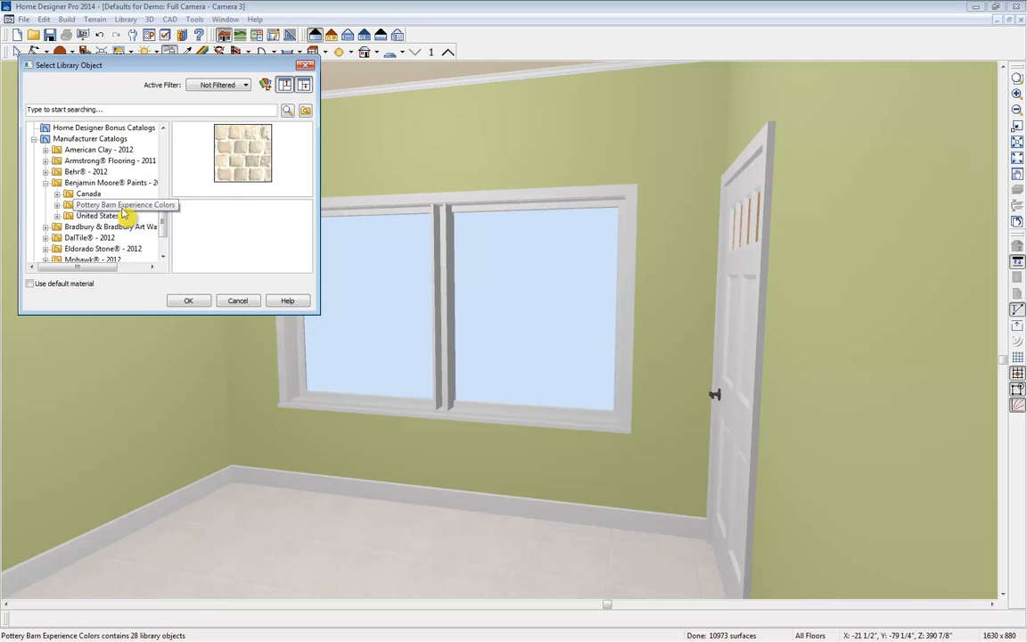
{"action": "left_click", "coordinate": [123, 206]}
{"action": "left_click", "coordinate": [260, 185]}
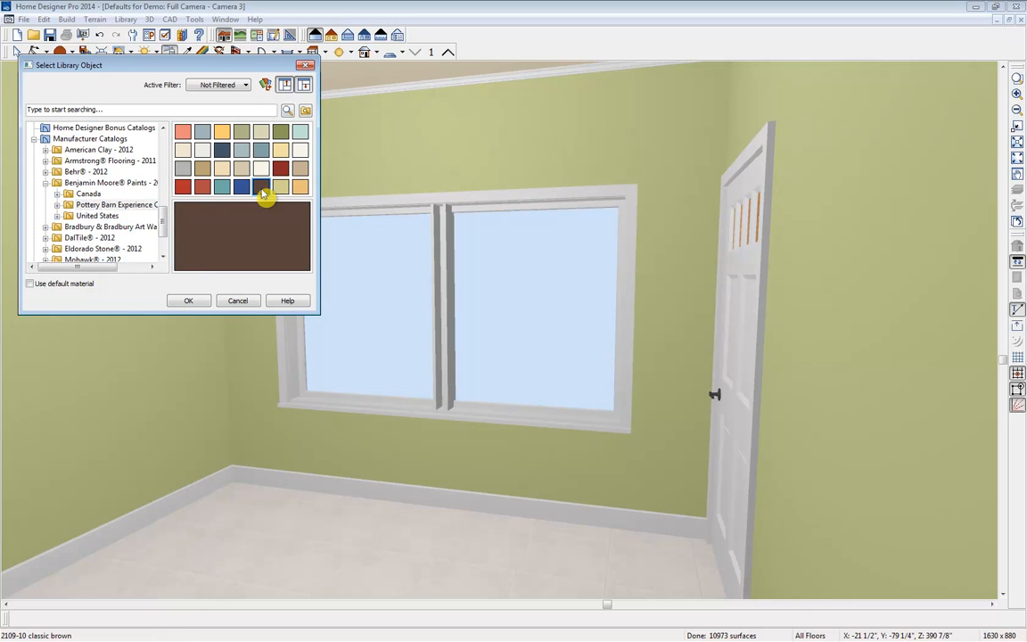
{"action": "left_click", "coordinate": [187, 303]}
{"action": "left_click", "coordinate": [145, 287]}
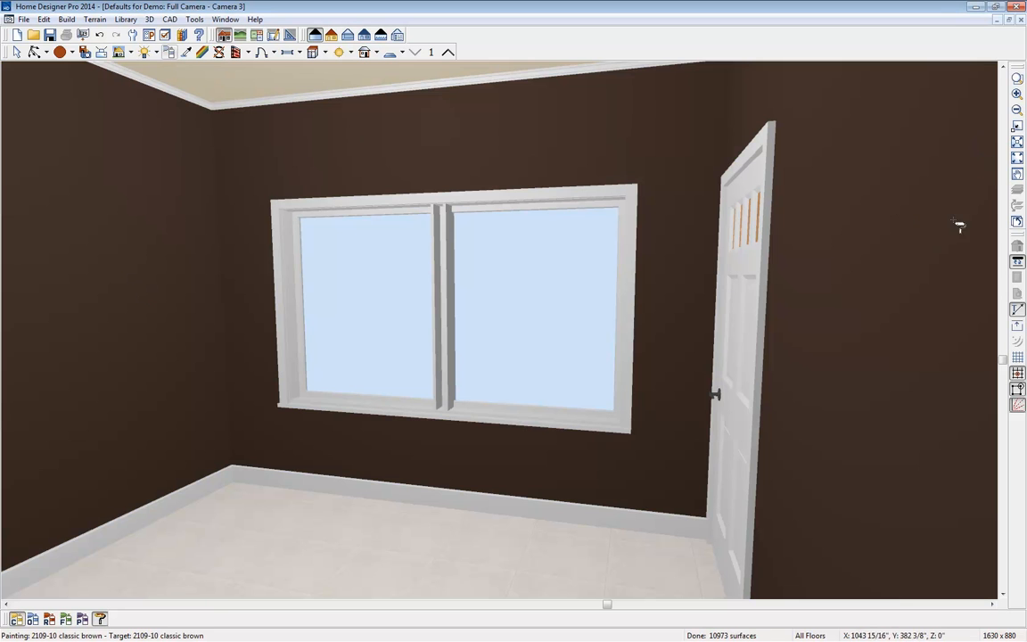
{"action": "key", "text": "space"}
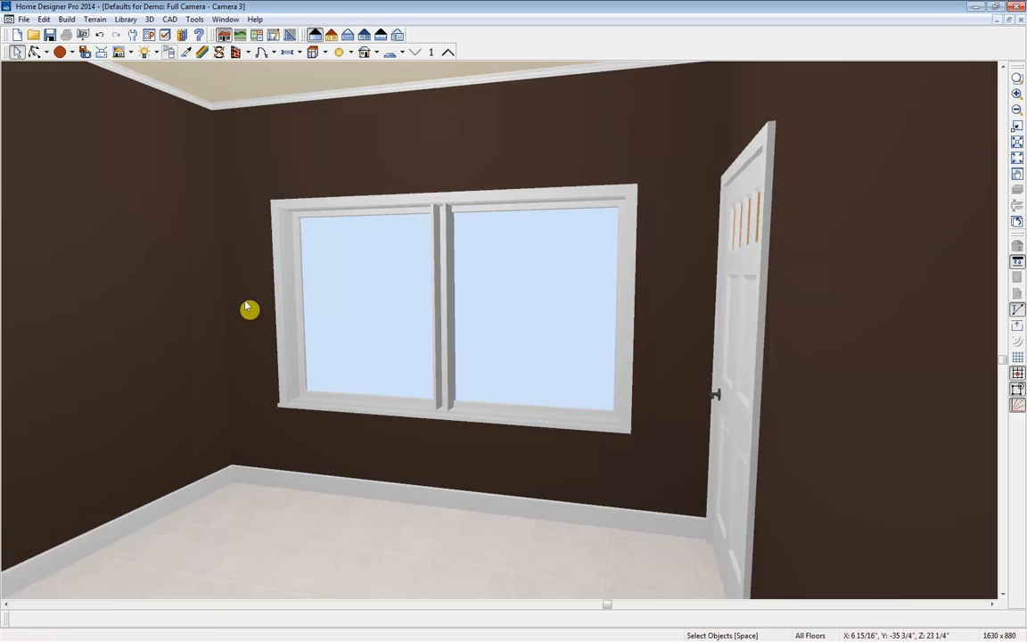
Step: Sample the Color - Brite material from the door trim with the Material Eyedropper and apply it to the ceiling
{"action": "left_click", "coordinate": [188, 53]}
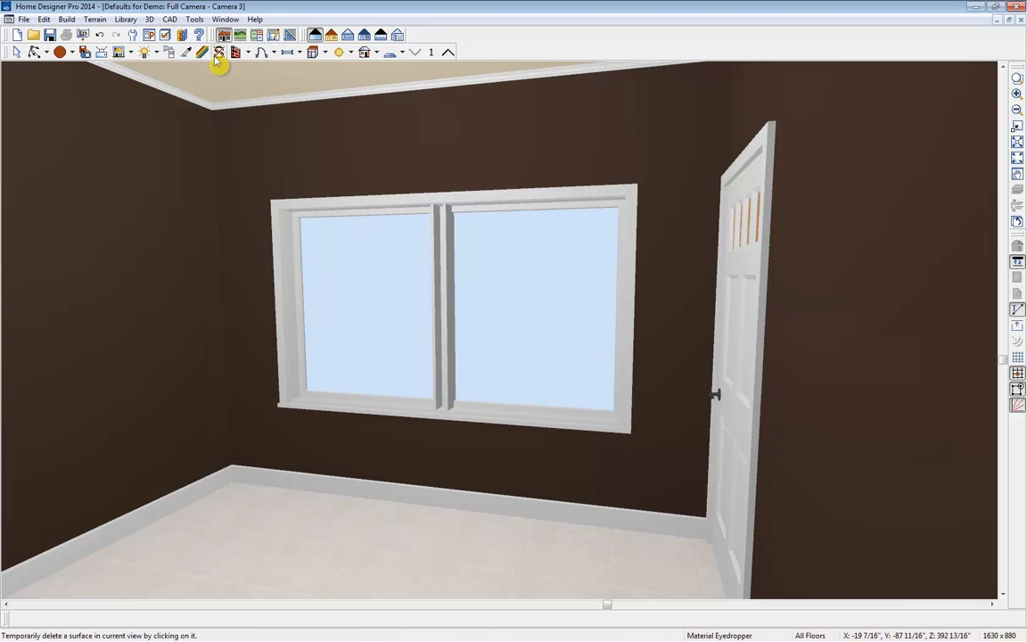
{"action": "left_click", "coordinate": [774, 175]}
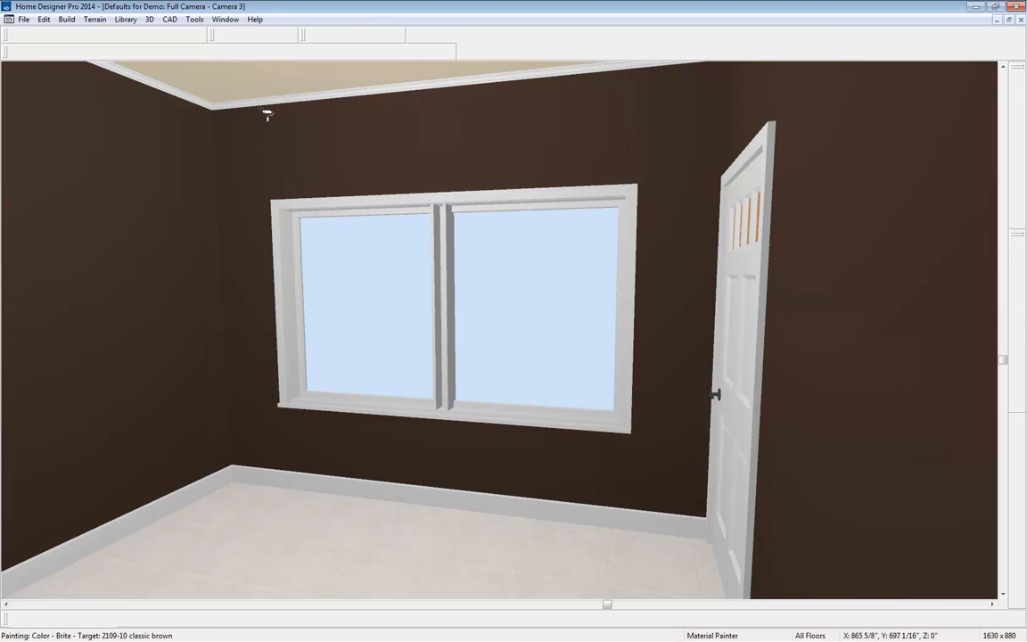
{"action": "left_click", "coordinate": [236, 84]}
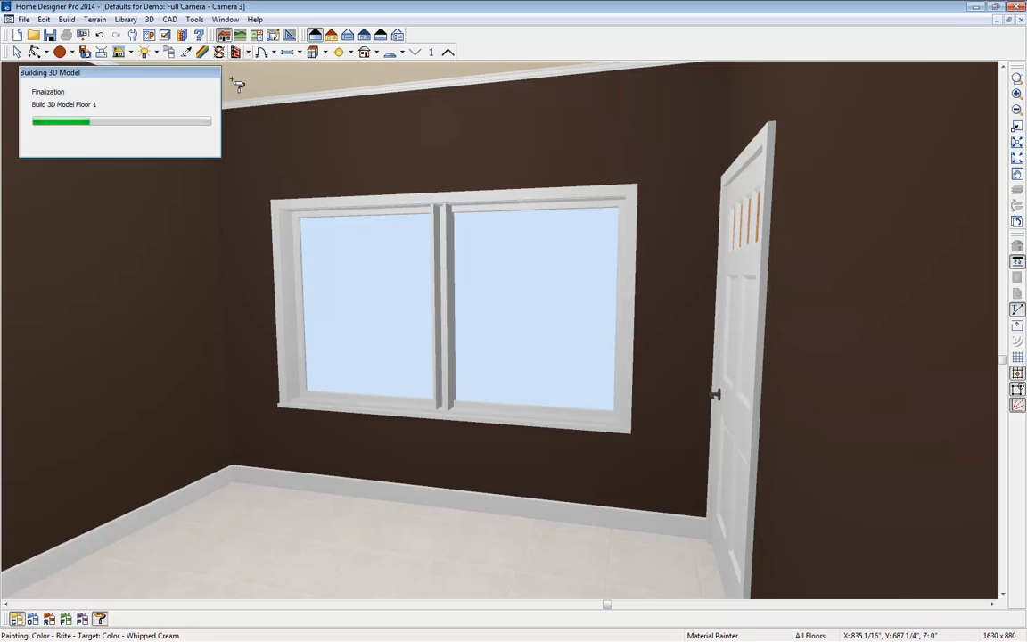
{"action": "key", "text": "space"}
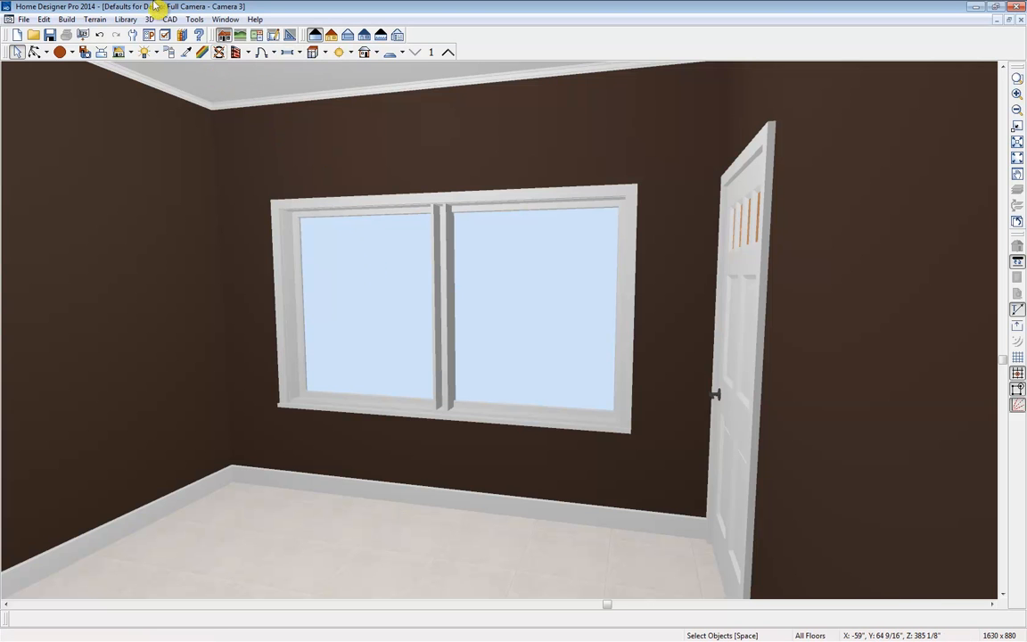
Step: Apply the View backdrop from the core catalogs' Land, Flat backdrops to the camera view of the brown room
{"action": "left_click", "coordinate": [126, 19]}
{"action": "left_click", "coordinate": [149, 33]}
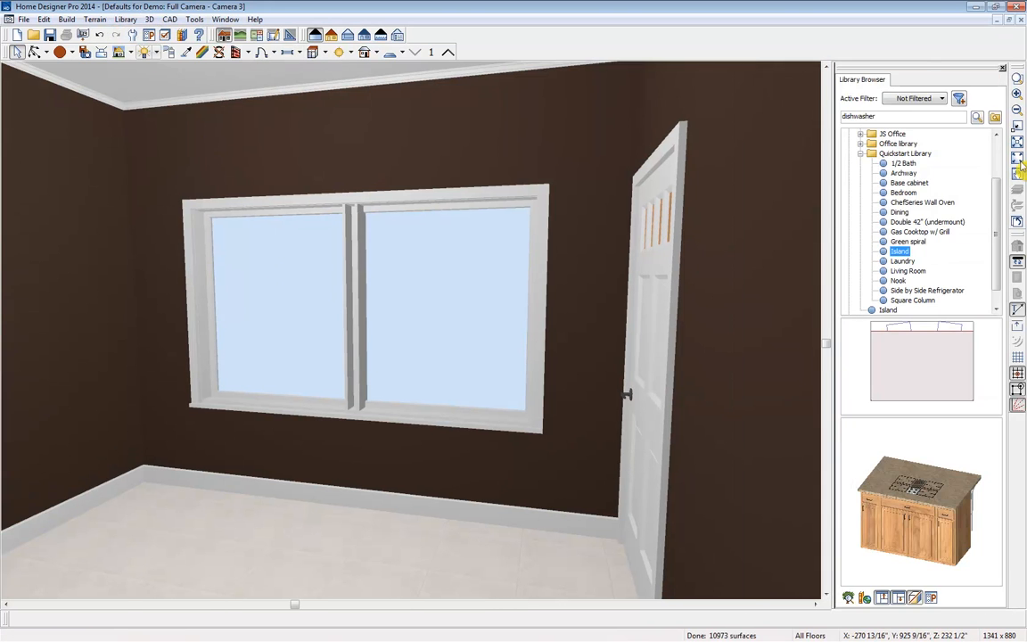
{"action": "left_click", "coordinate": [856, 152]}
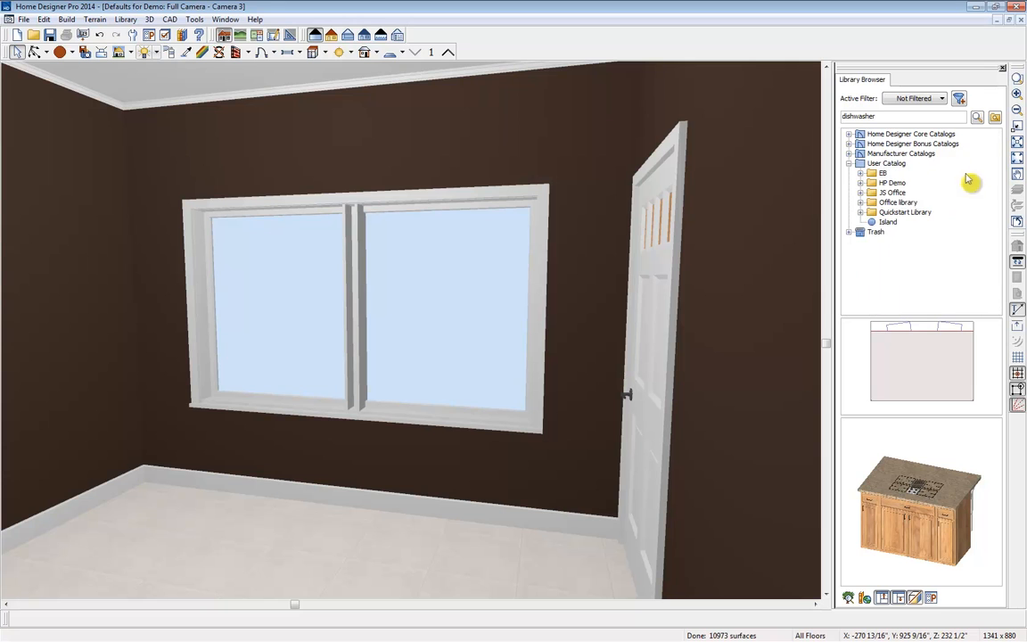
{"action": "left_click", "coordinate": [849, 133]}
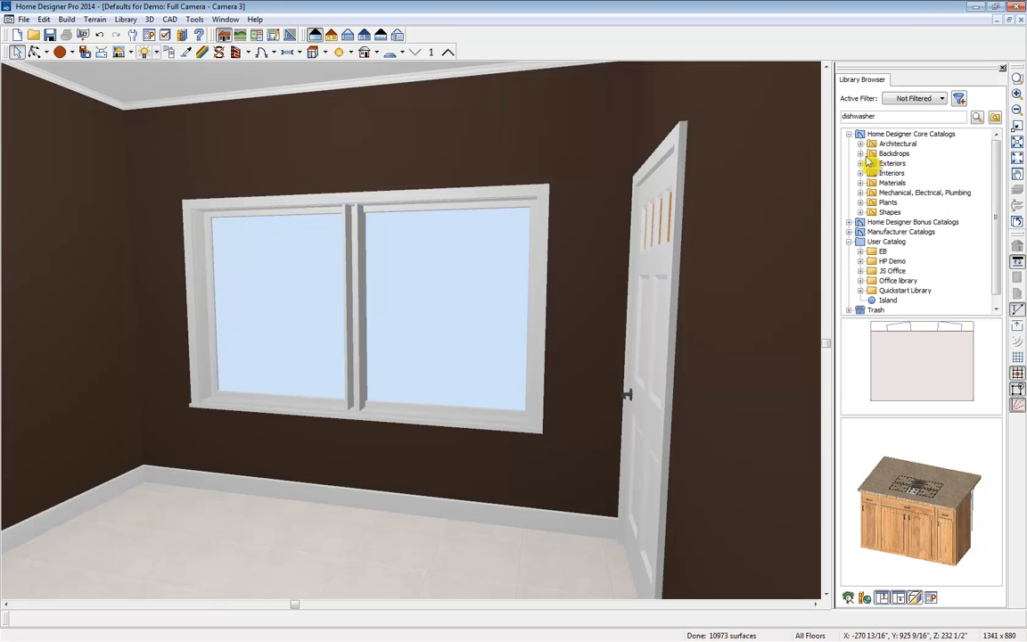
{"action": "left_click", "coordinate": [859, 154]}
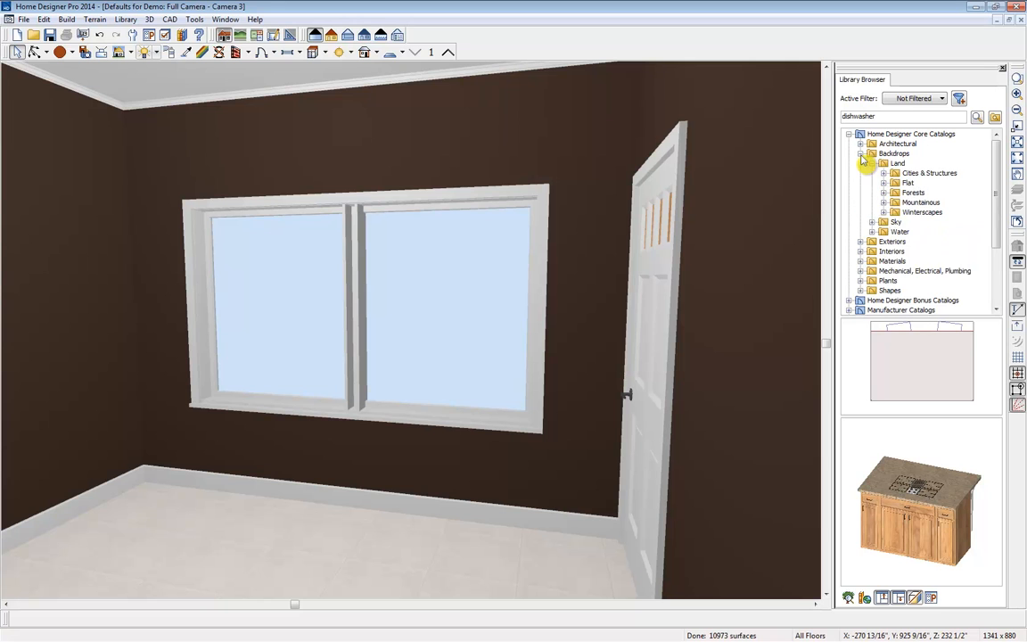
{"action": "left_click", "coordinate": [872, 163]}
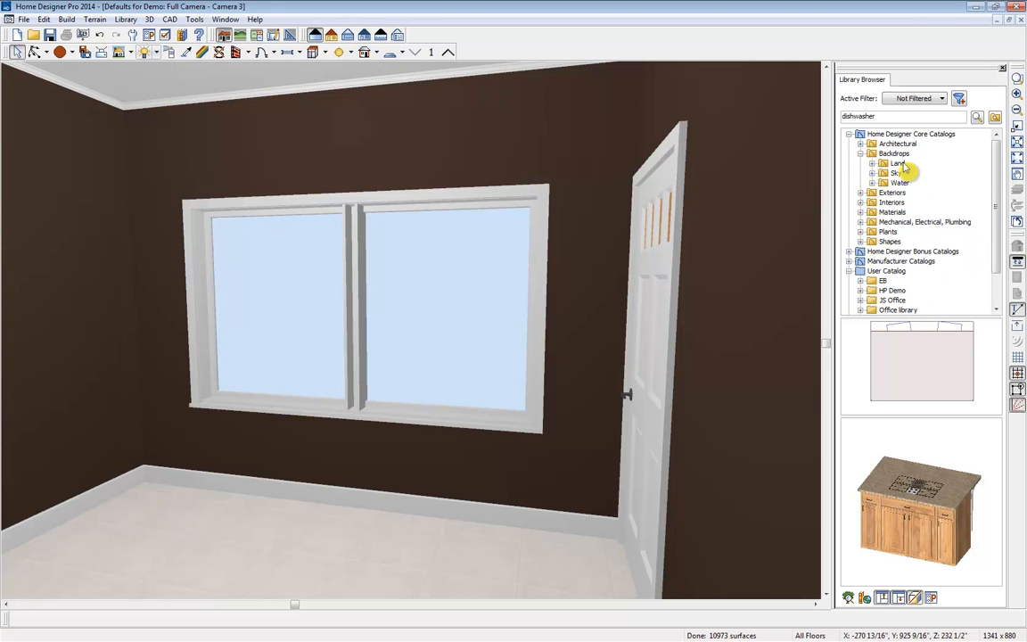
{"action": "double_click", "coordinate": [898, 164]}
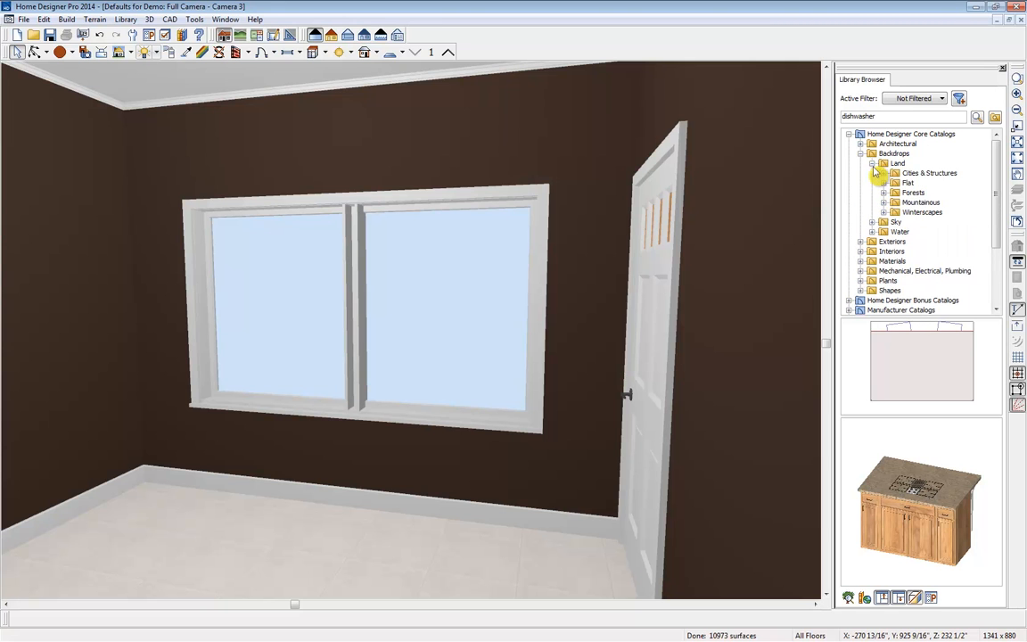
{"action": "left_click", "coordinate": [906, 182]}
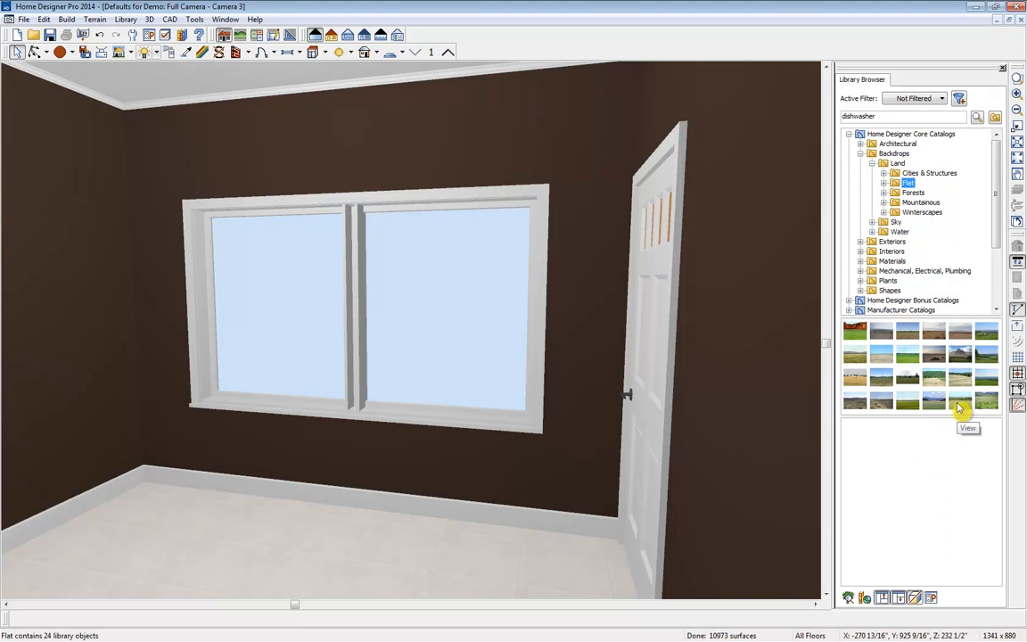
{"action": "left_click", "coordinate": [959, 403]}
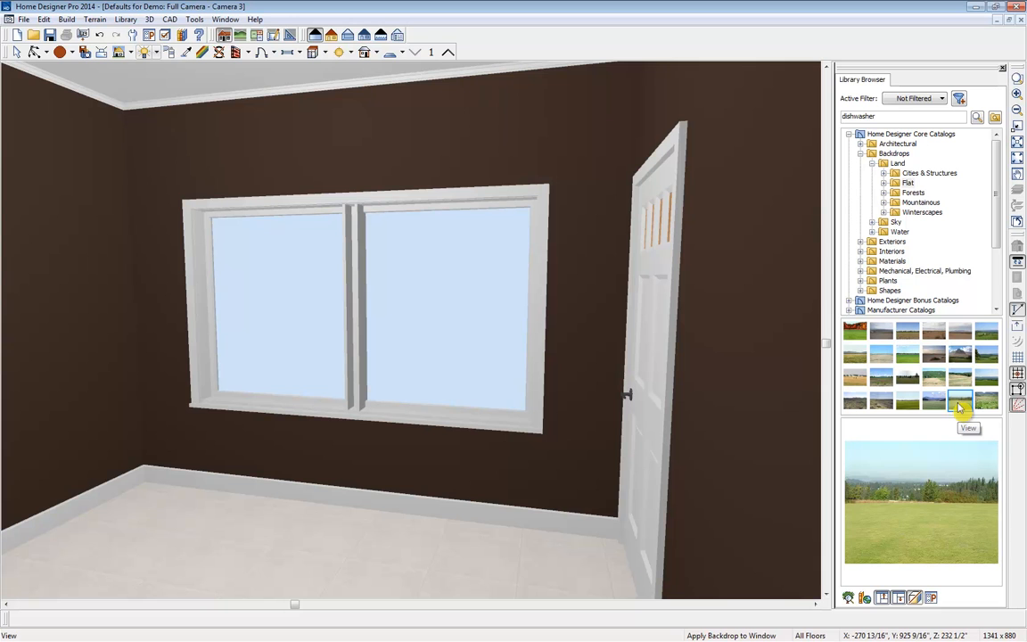
{"action": "left_click", "coordinate": [445, 273]}
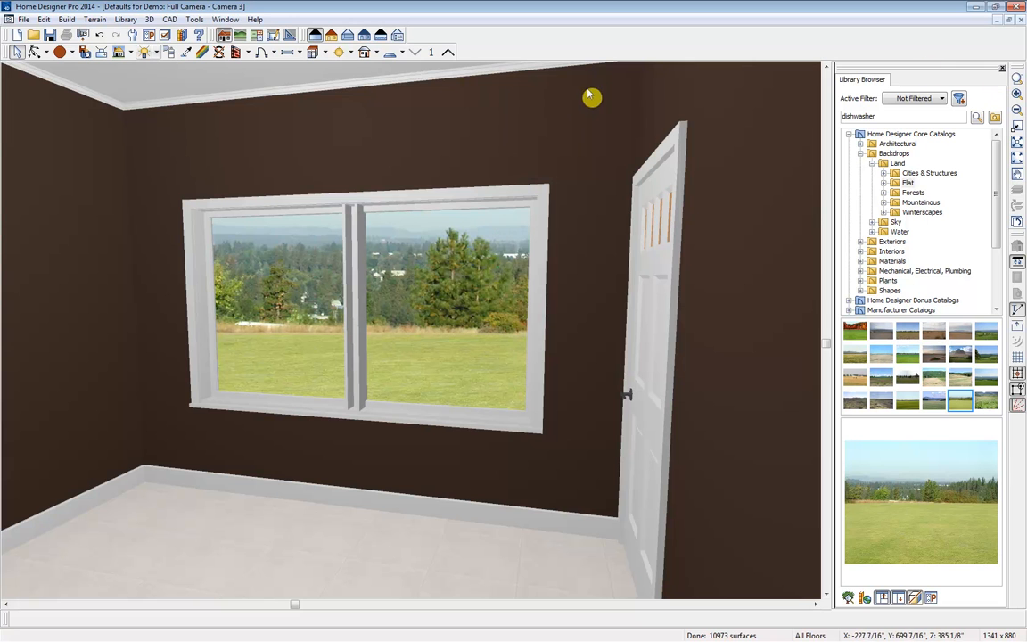
Step: Return to the floor plan and build a foundation of walls with footings, with Auto Rebuild Foundation on and a 37 1/2" minimum stem wall height
{"action": "left_click", "coordinate": [1020, 20]}
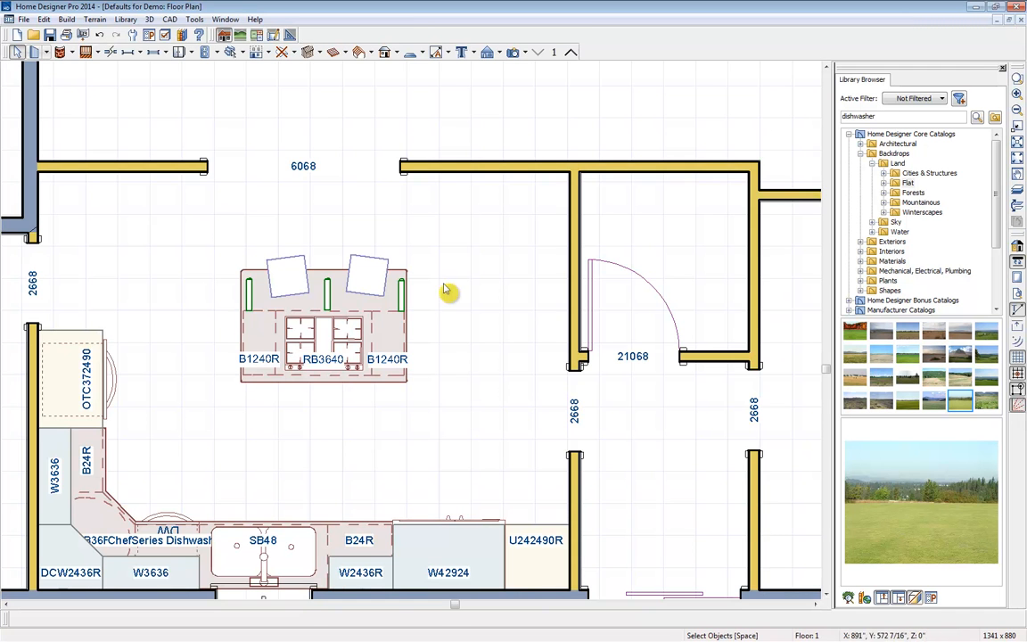
{"action": "scroll", "coordinate": [402, 310], "scroll_direction": "down", "scroll_amount": 5}
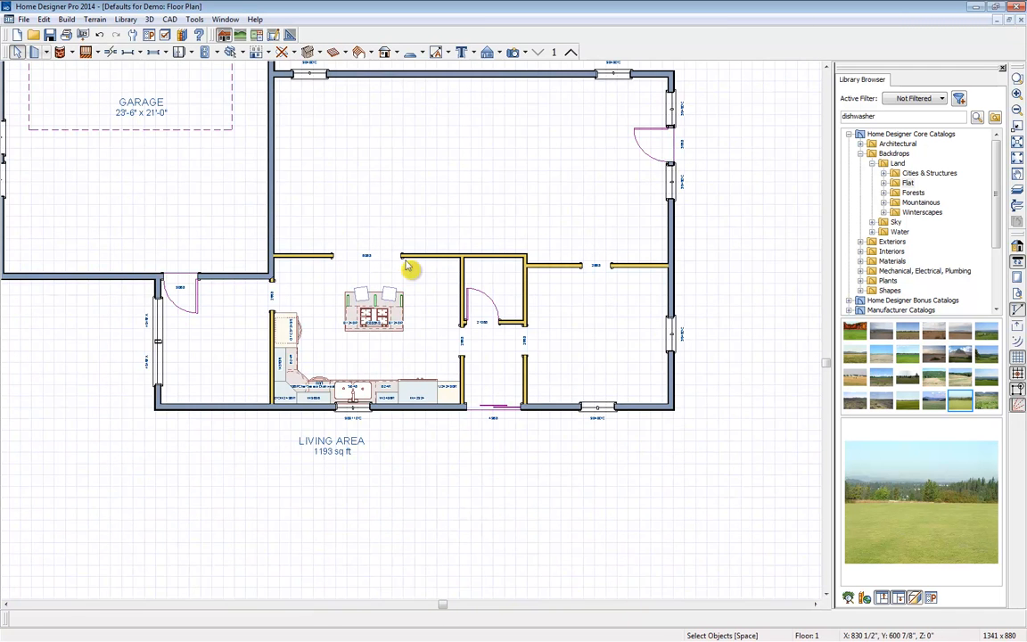
{"action": "middle_click_drag", "start_coordinate": [431, 318], "coordinate": [447, 342]}
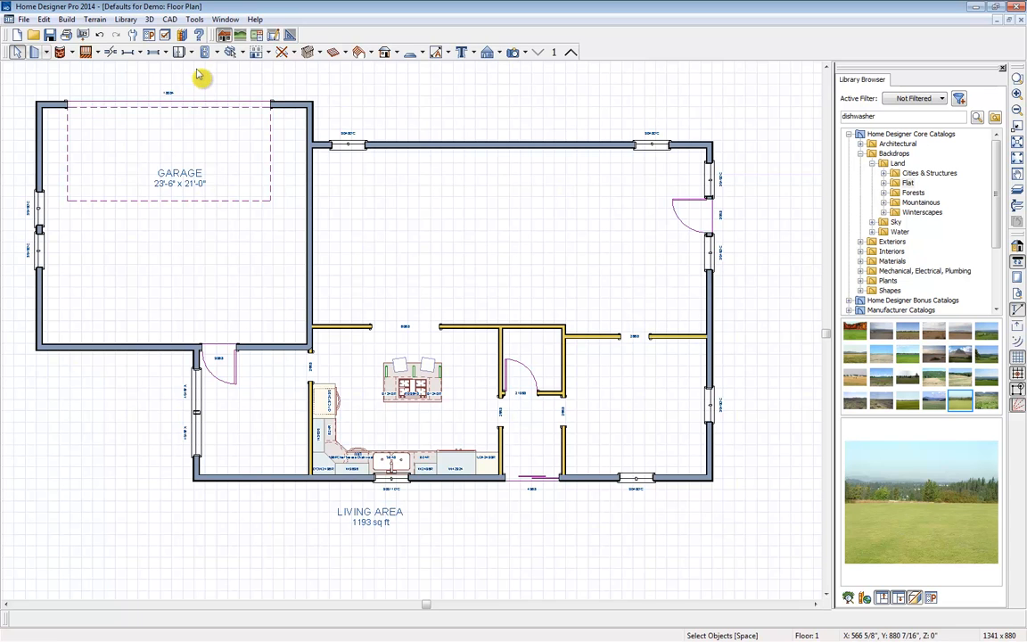
{"action": "left_click", "coordinate": [269, 52]}
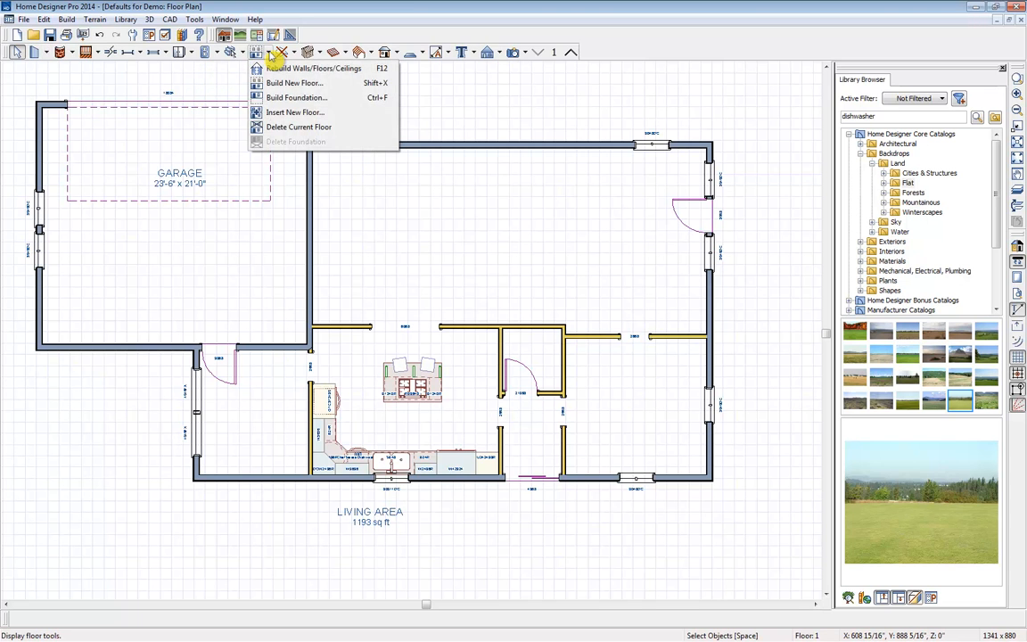
{"action": "left_click", "coordinate": [308, 98]}
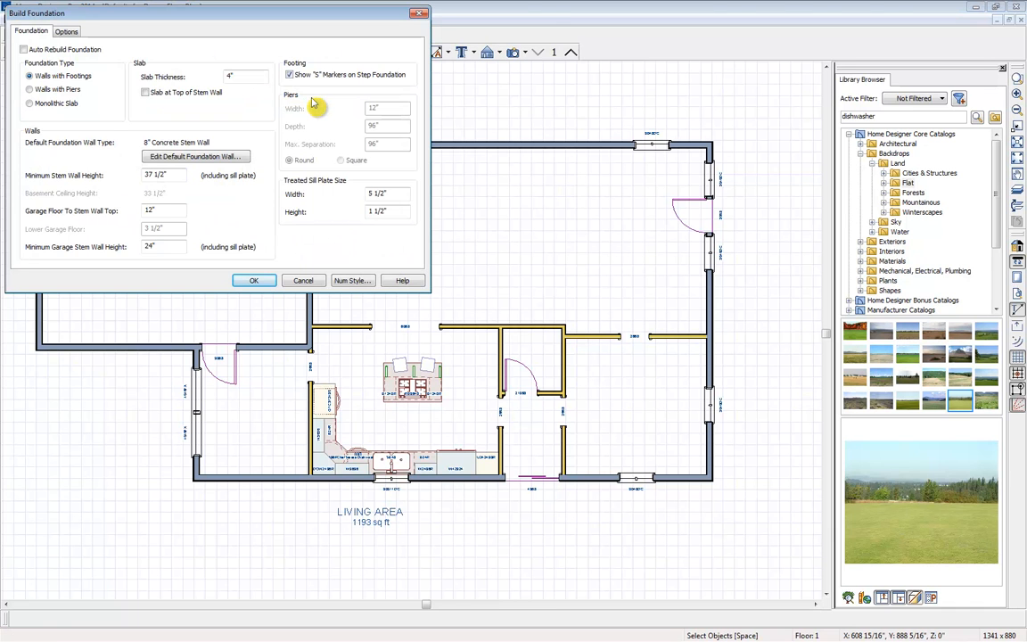
{"action": "left_click", "coordinate": [73, 49]}
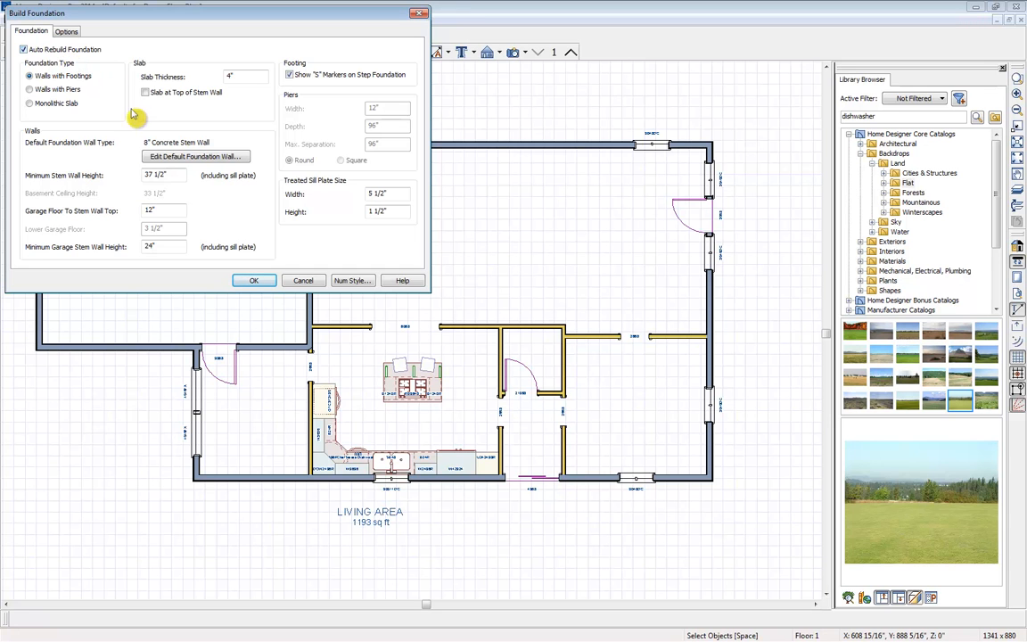
{"action": "left_click", "coordinate": [165, 175]}
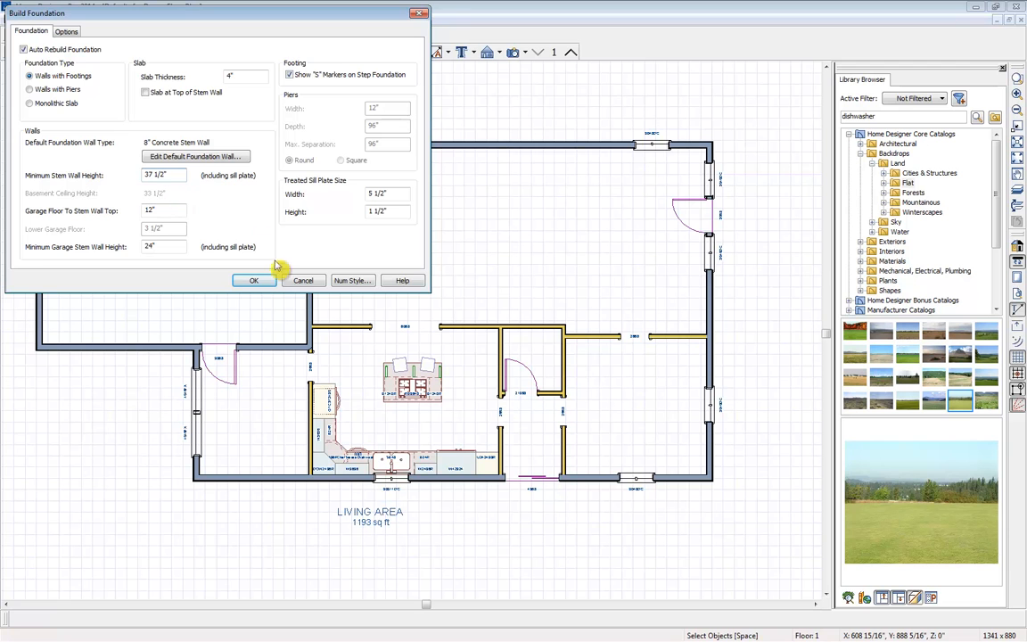
{"action": "left_click", "coordinate": [253, 281]}
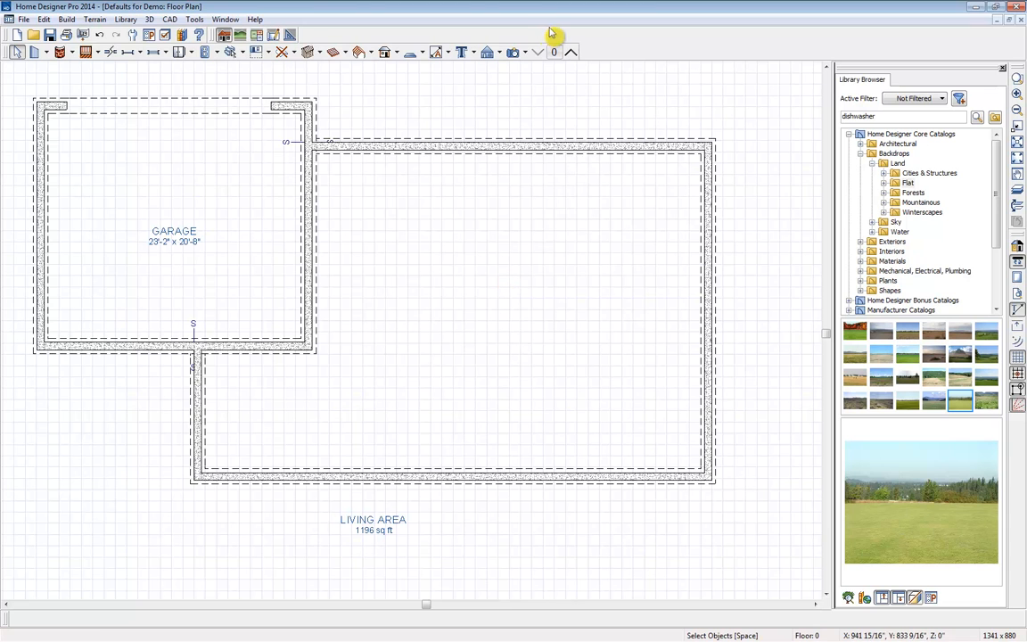
Step: View the foundation in a Doll House View, close it and return to the floor plan
{"action": "left_click", "coordinate": [523, 52]}
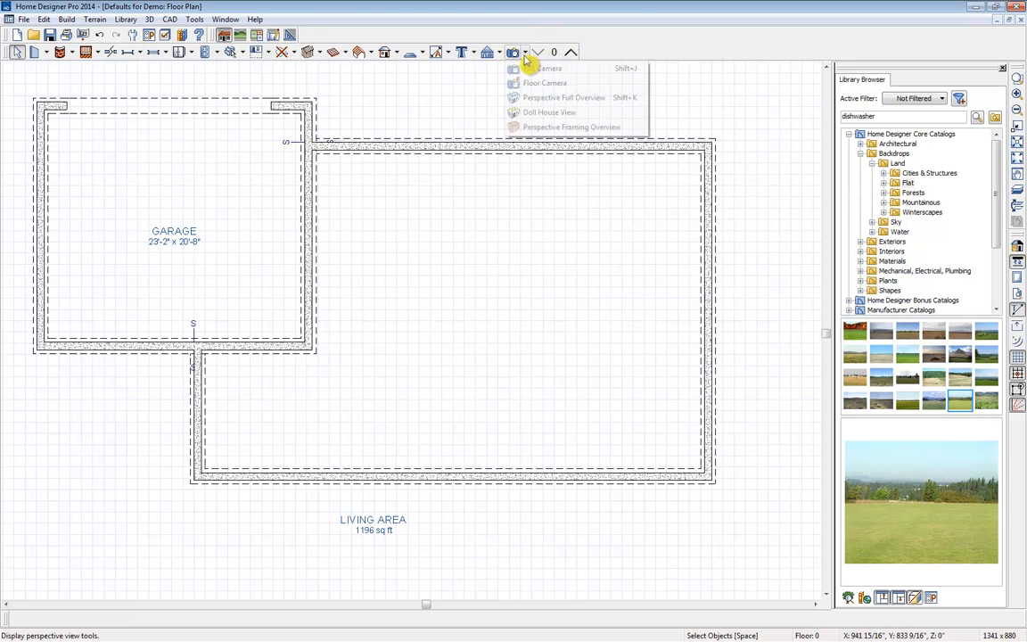
{"action": "left_click", "coordinate": [551, 112]}
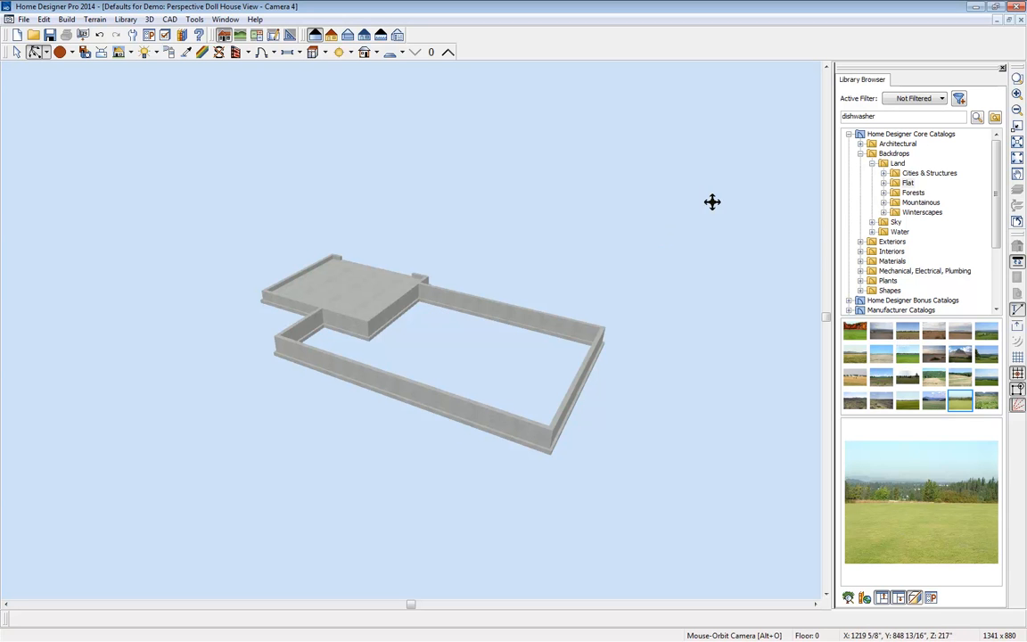
{"action": "left_click", "coordinate": [1019, 20]}
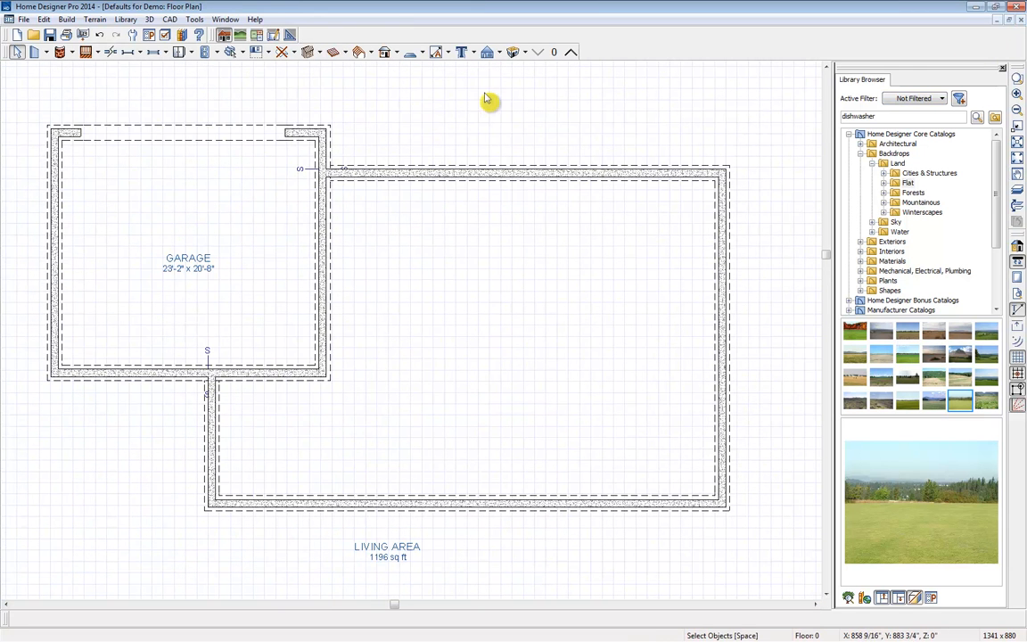
Step: Go up to floor 1 and build a second floor derived from the 1st floor plan with the default floor settings
{"action": "left_click", "coordinate": [570, 52]}
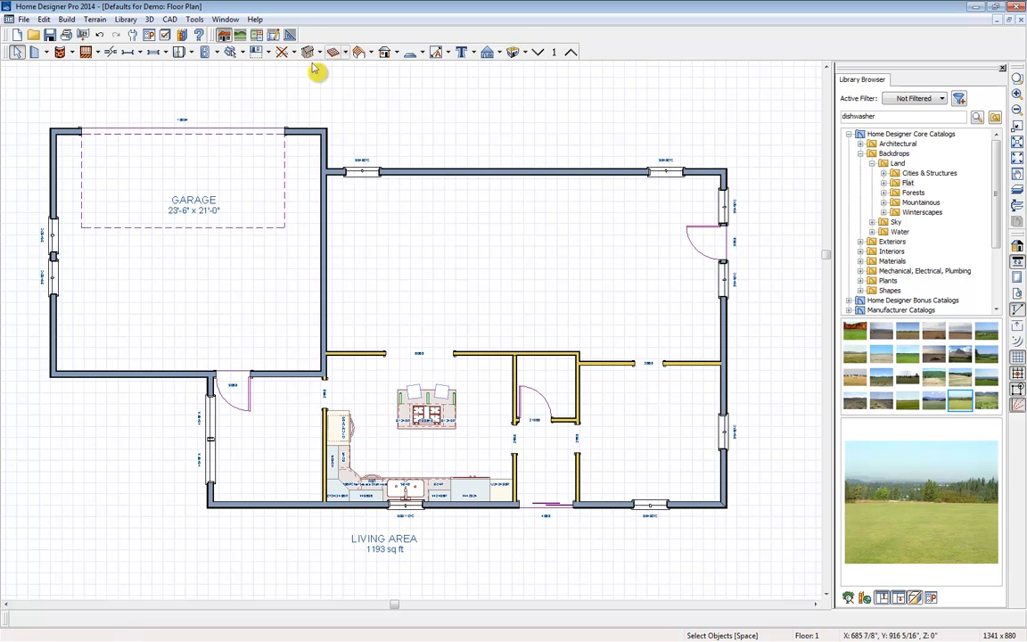
{"action": "left_click", "coordinate": [269, 54]}
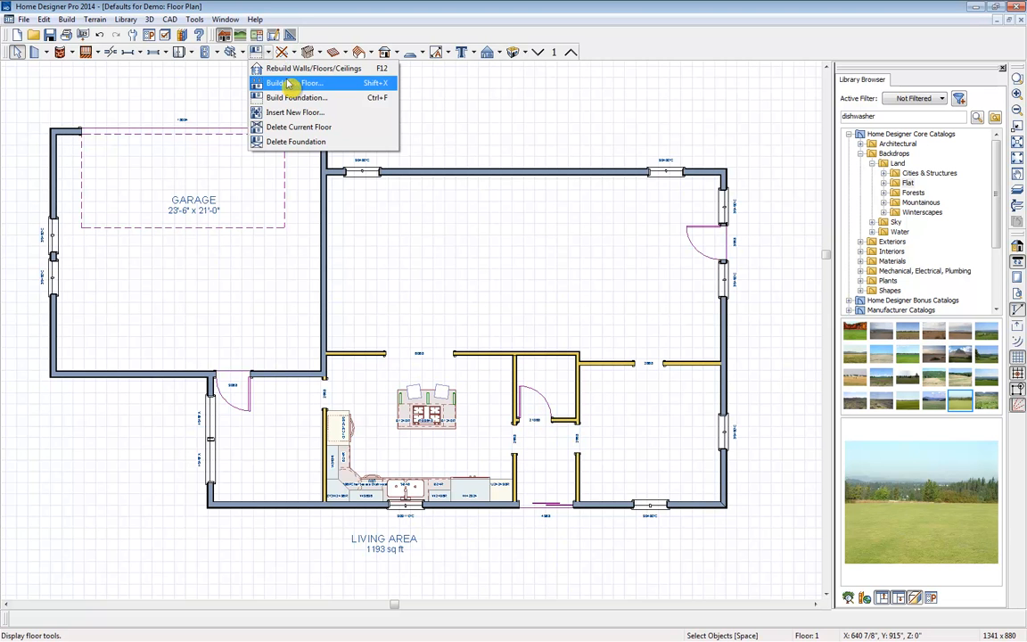
{"action": "left_click", "coordinate": [308, 85]}
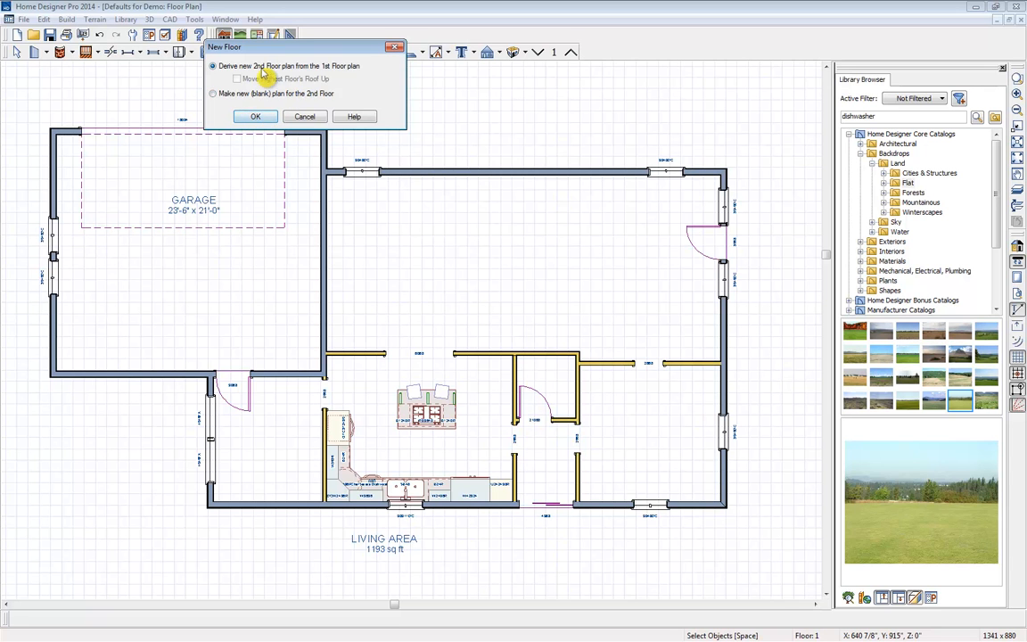
{"action": "left_click", "coordinate": [256, 121]}
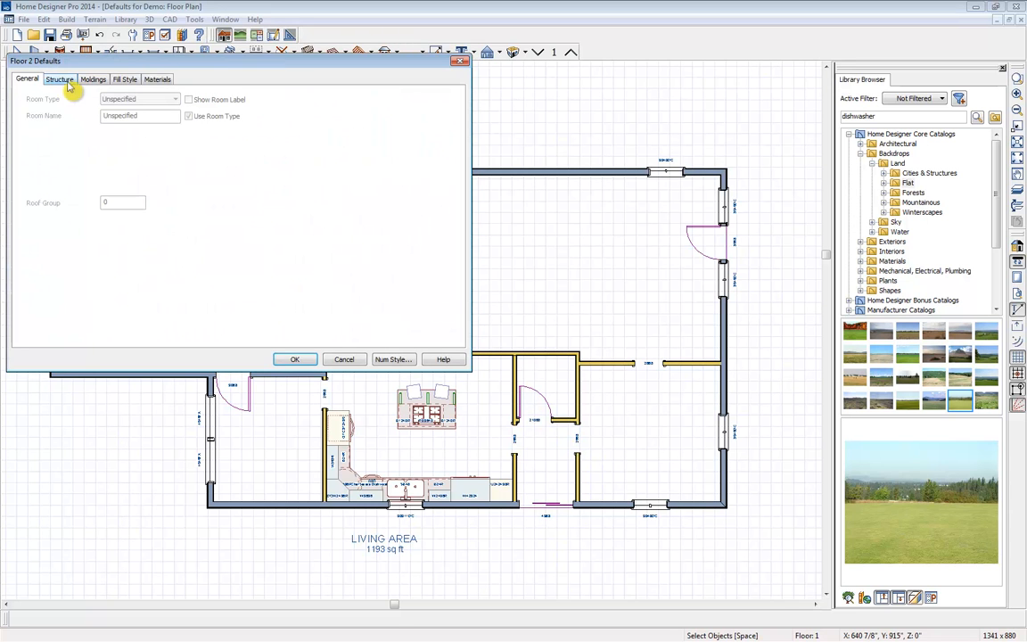
{"action": "left_click", "coordinate": [299, 360]}
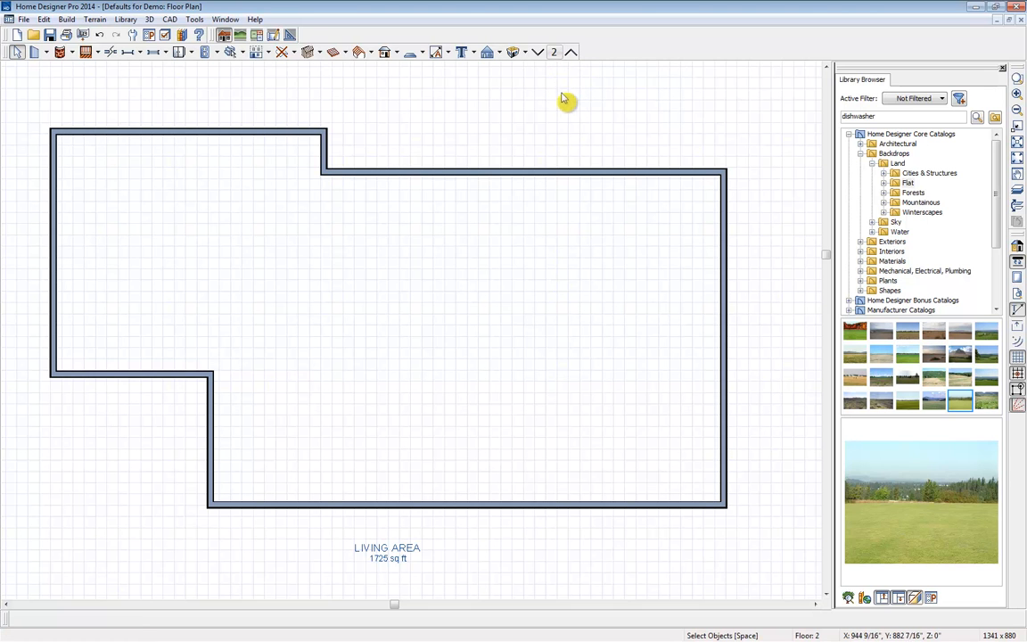
Step: Show the first floor as reference and pull in the second floor's garage-side and front garage walls to match the main house outline
{"action": "left_click", "coordinate": [1017, 197]}
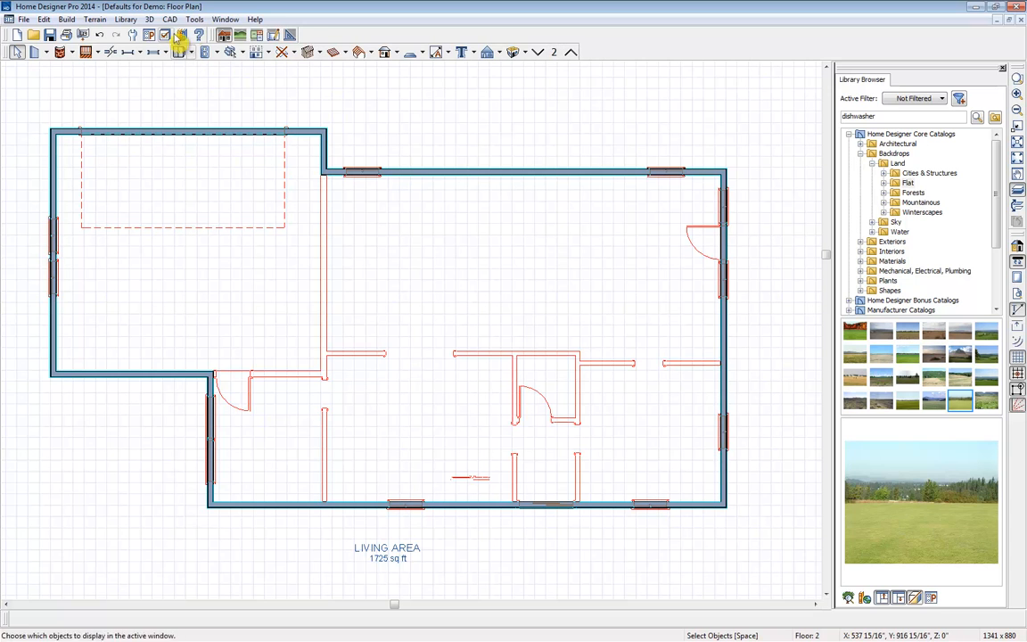
{"action": "left_click", "coordinate": [54, 297]}
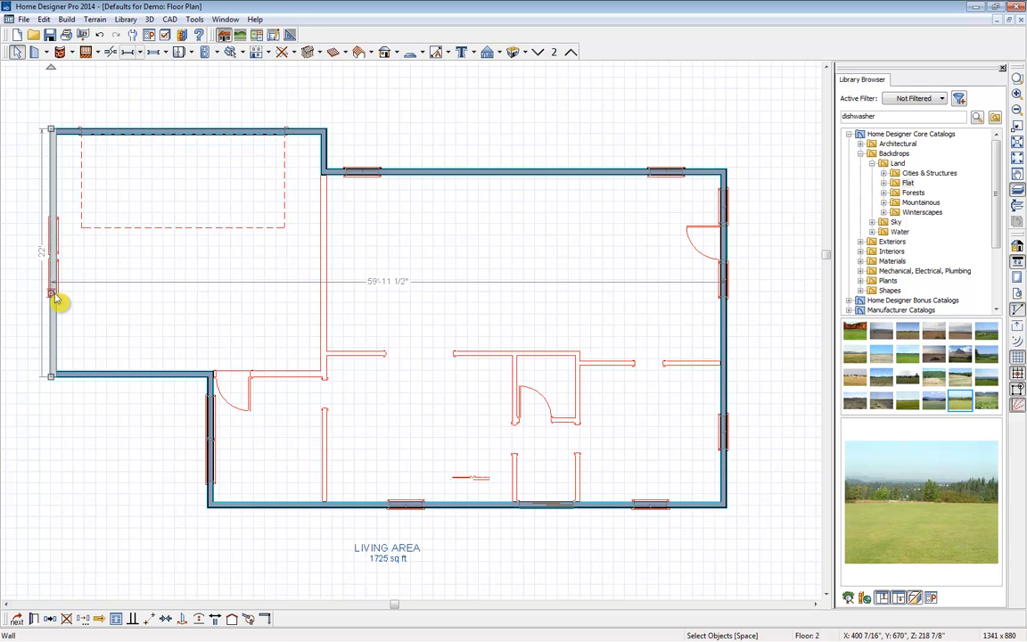
{"action": "left_click_drag", "start_coordinate": [53, 301], "coordinate": [208, 302]}
{"action": "left_click", "coordinate": [267, 130]}
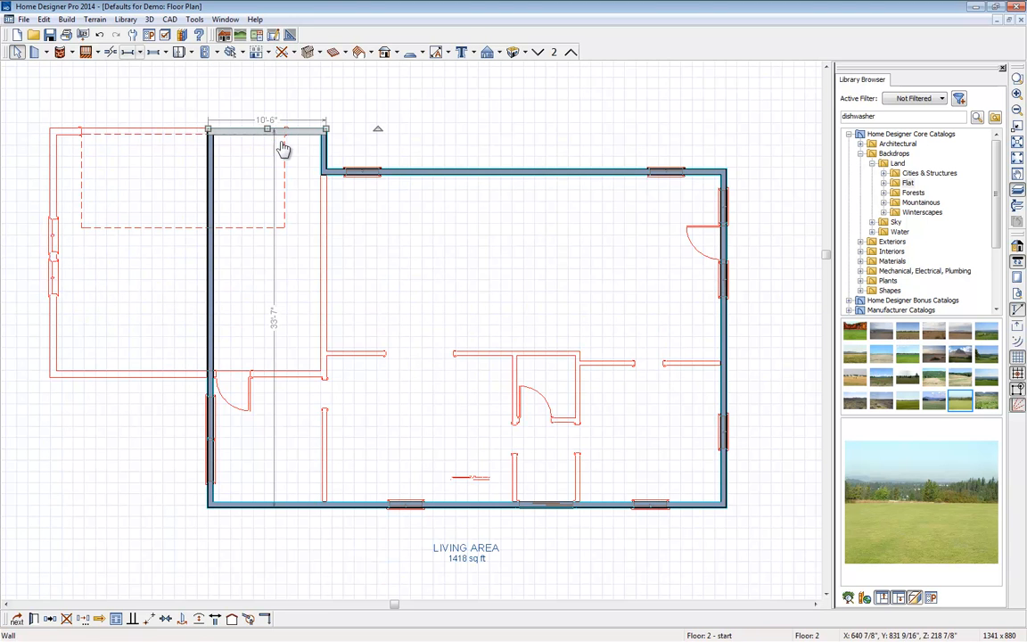
{"action": "left_click_drag", "start_coordinate": [267, 130], "coordinate": [267, 171]}
Step: Move the second floor's garage-side exterior wall to the wall between garage and main house and align it with the wall below
{"action": "left_click", "coordinate": [218, 319]}
{"action": "left_click", "coordinate": [212, 340]}
{"action": "left_click_drag", "start_coordinate": [211, 342], "coordinate": [324, 365]}
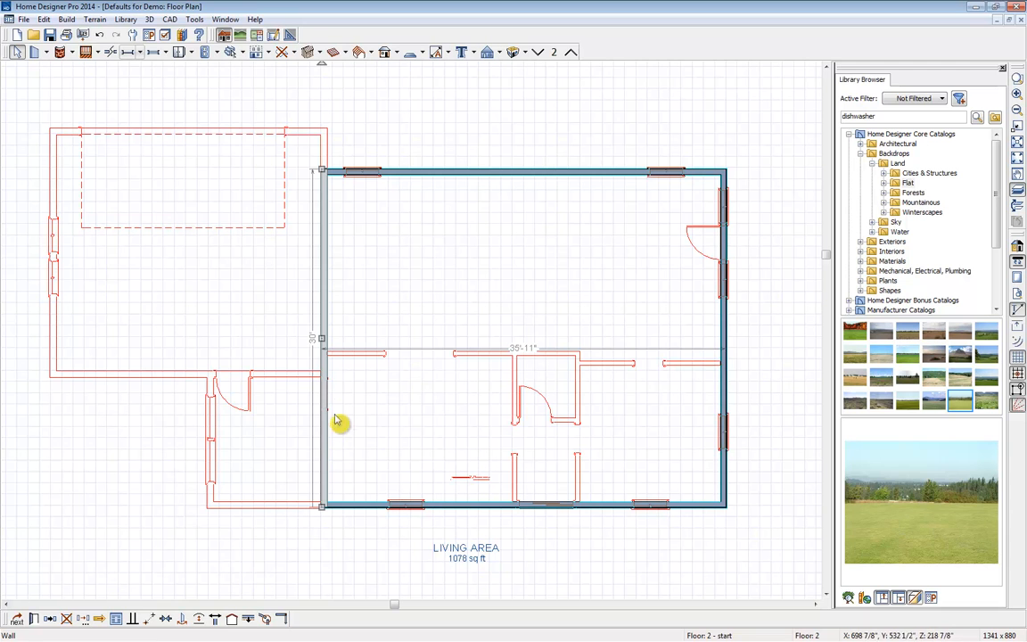
{"action": "left_click", "coordinate": [250, 621]}
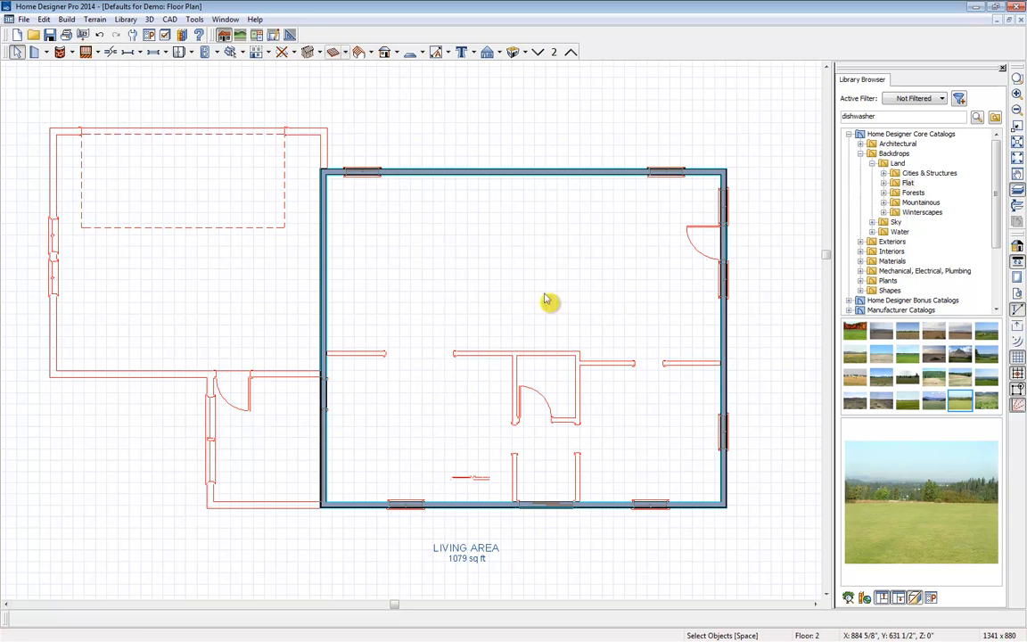
Step: Go down to floor 1, create a Full Camera view across the large room and tile it beside the floor plan
{"action": "left_click", "coordinate": [540, 55]}
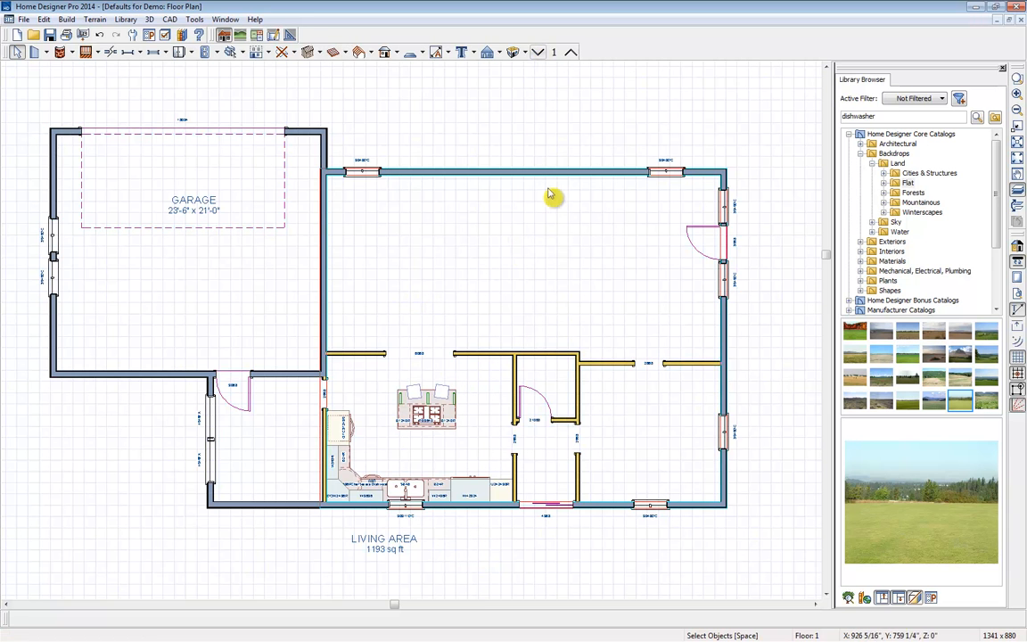
{"action": "left_click", "coordinate": [522, 54]}
{"action": "left_click", "coordinate": [545, 68]}
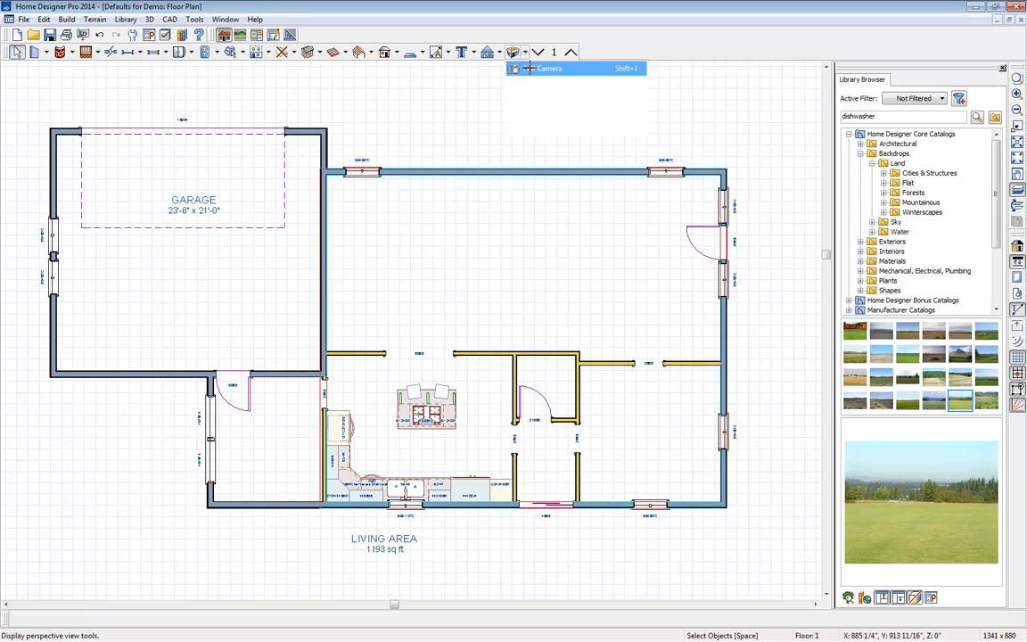
{"action": "left_click", "coordinate": [344, 333]}
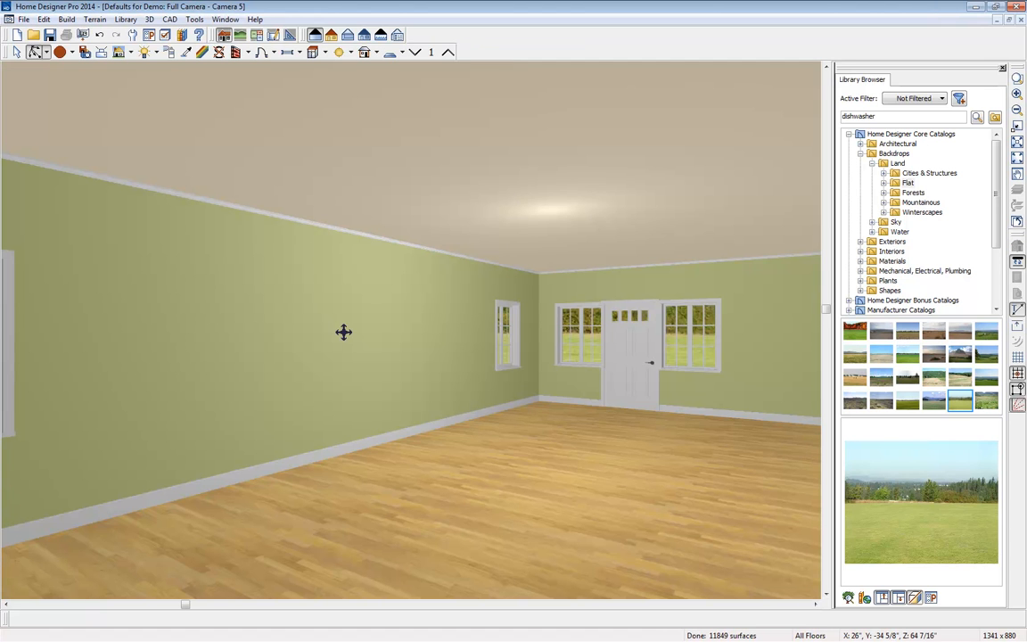
{"action": "key", "text": "F7"}
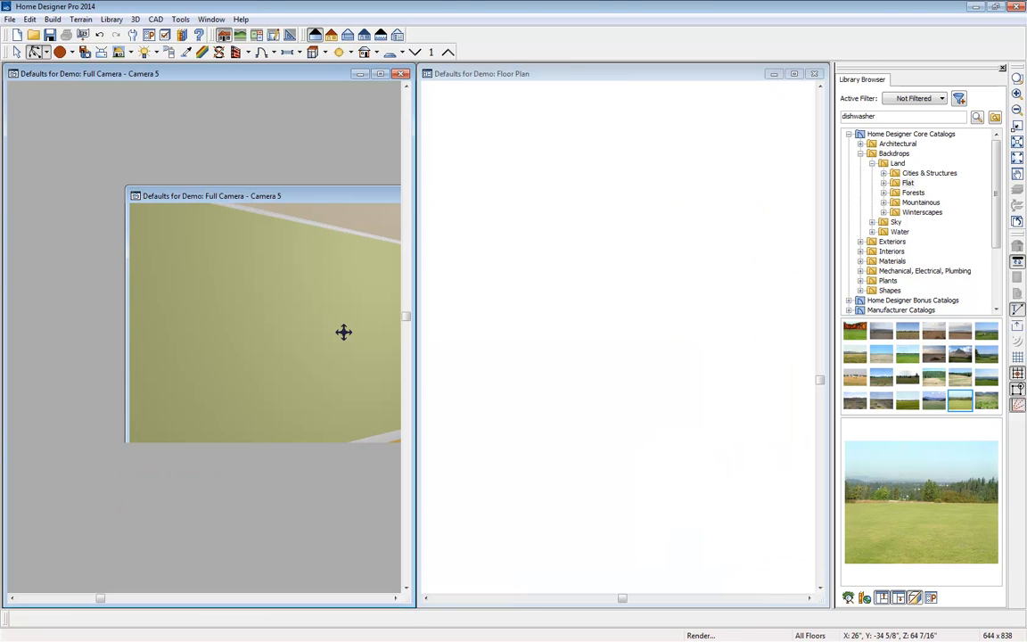
{"action": "left_click_drag", "start_coordinate": [234, 265], "coordinate": [220, 270]}
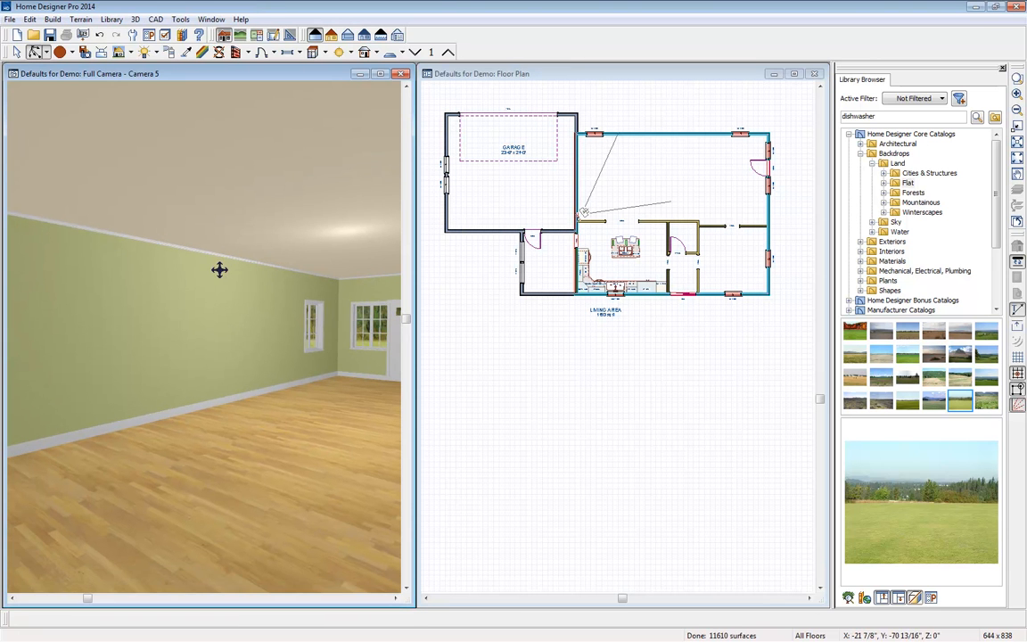
Step: Focus the floor plan on the large room beside the kitchen and activate the Straight Stairs tool
{"action": "middle_click_drag", "start_coordinate": [549, 228], "coordinate": [527, 344]}
{"action": "scroll", "coordinate": [643, 295], "scroll_direction": "up", "scroll_amount": 7}
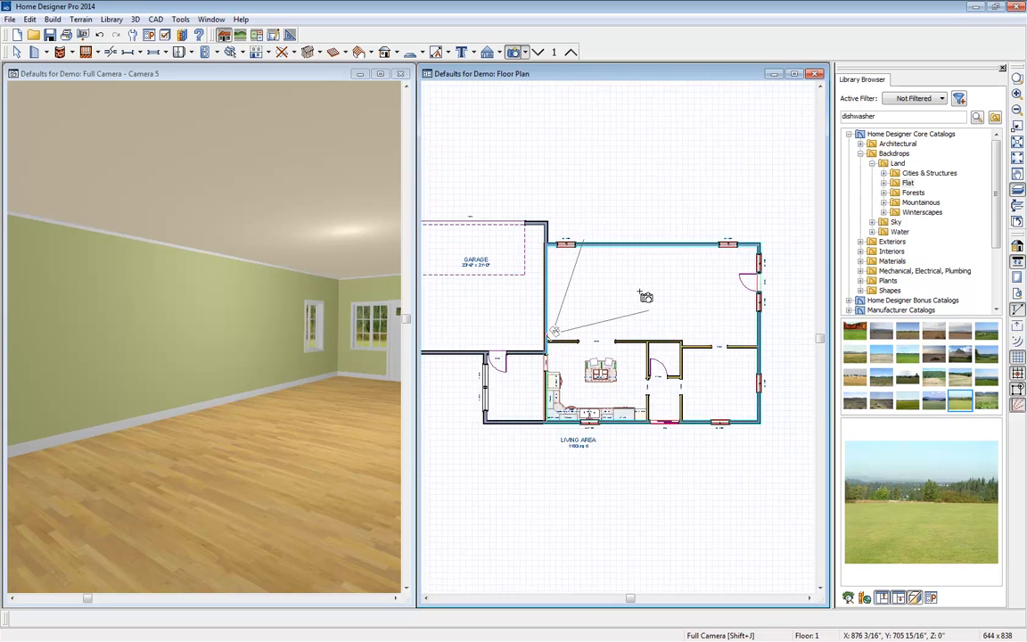
{"action": "middle_click_drag", "start_coordinate": [650, 276], "coordinate": [612, 328]}
{"action": "scroll", "coordinate": [621, 328], "scroll_direction": "up", "scroll_amount": 2}
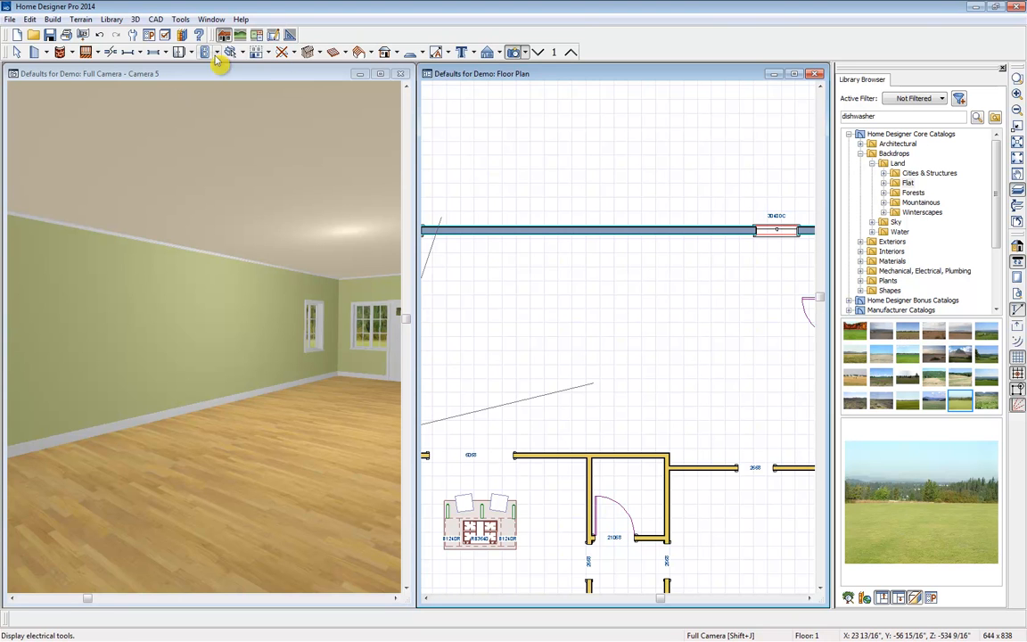
{"action": "left_click", "coordinate": [243, 53]}
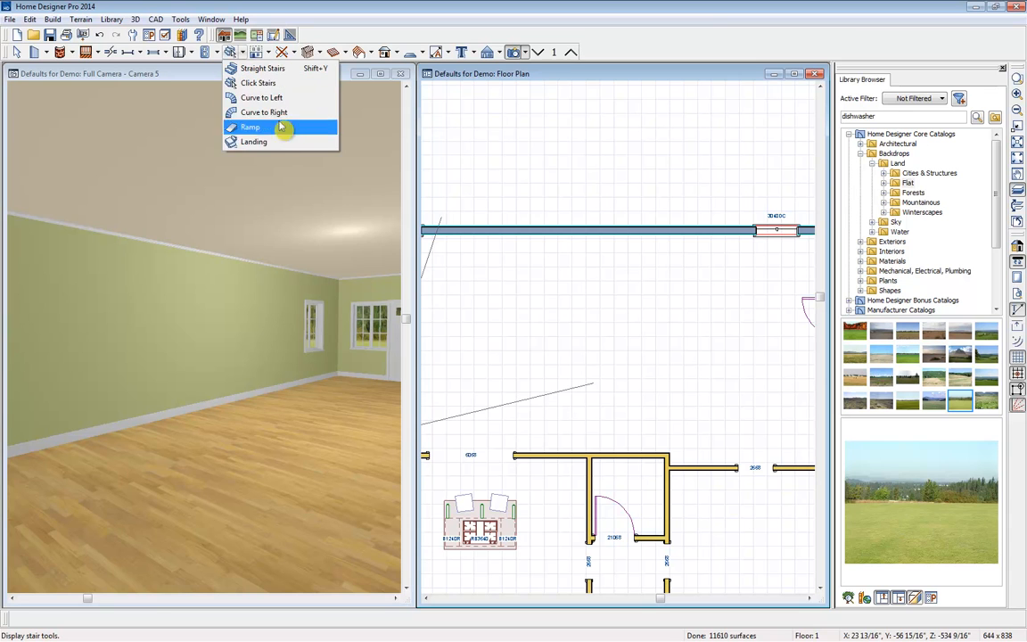
{"action": "left_click", "coordinate": [283, 70]}
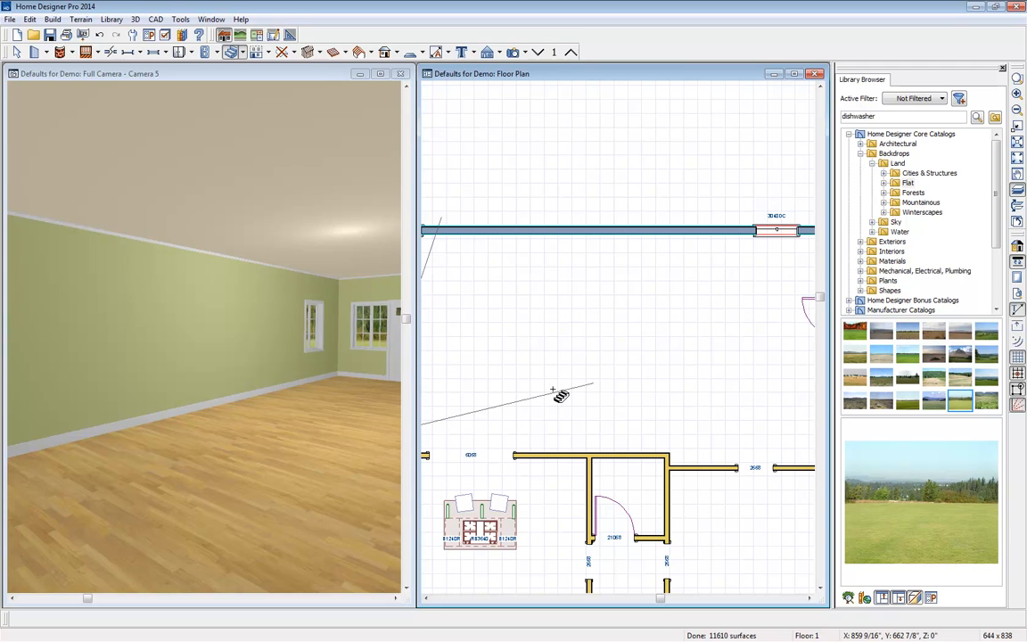
Step: Draw two parallel stair flights rising in opposite directions and join them with a landing against the exterior wall
{"action": "left_click_drag", "start_coordinate": [552, 391], "coordinate": [554, 278]}
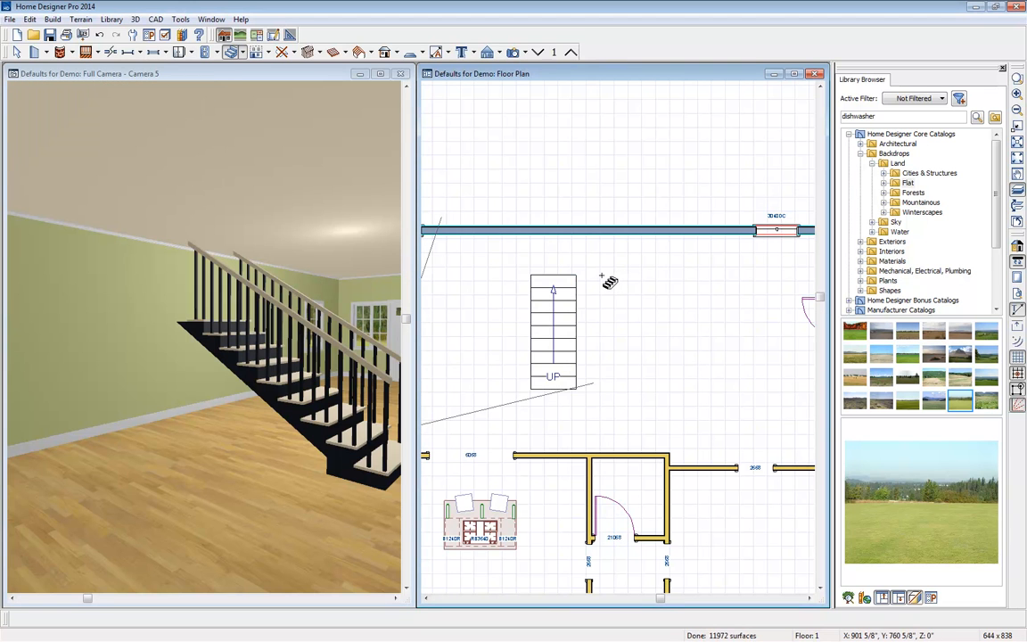
{"action": "left_click_drag", "start_coordinate": [602, 276], "coordinate": [599, 389]}
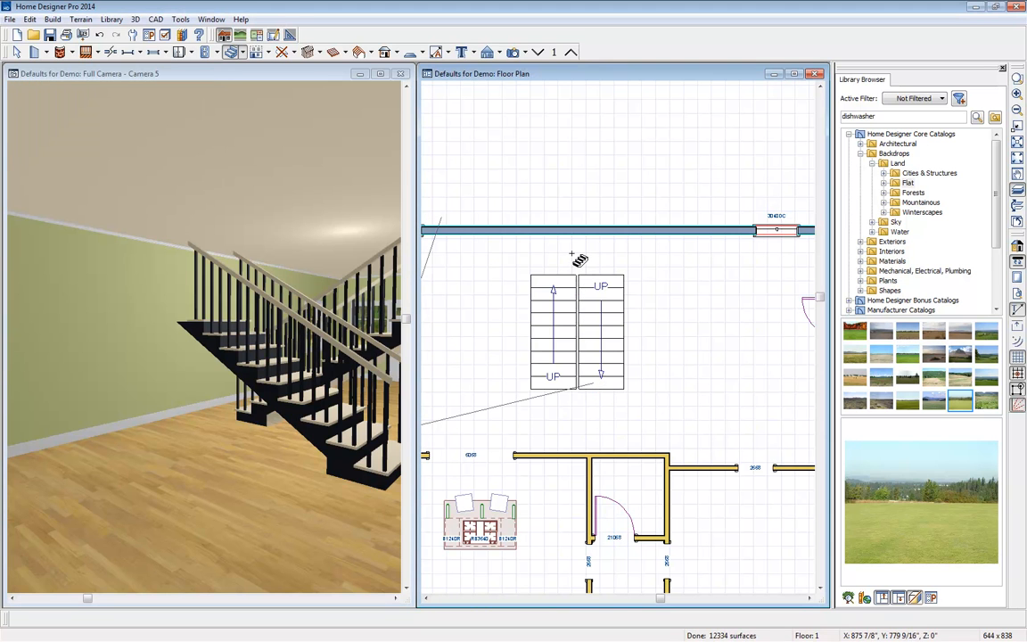
{"action": "left_click", "coordinate": [572, 254]}
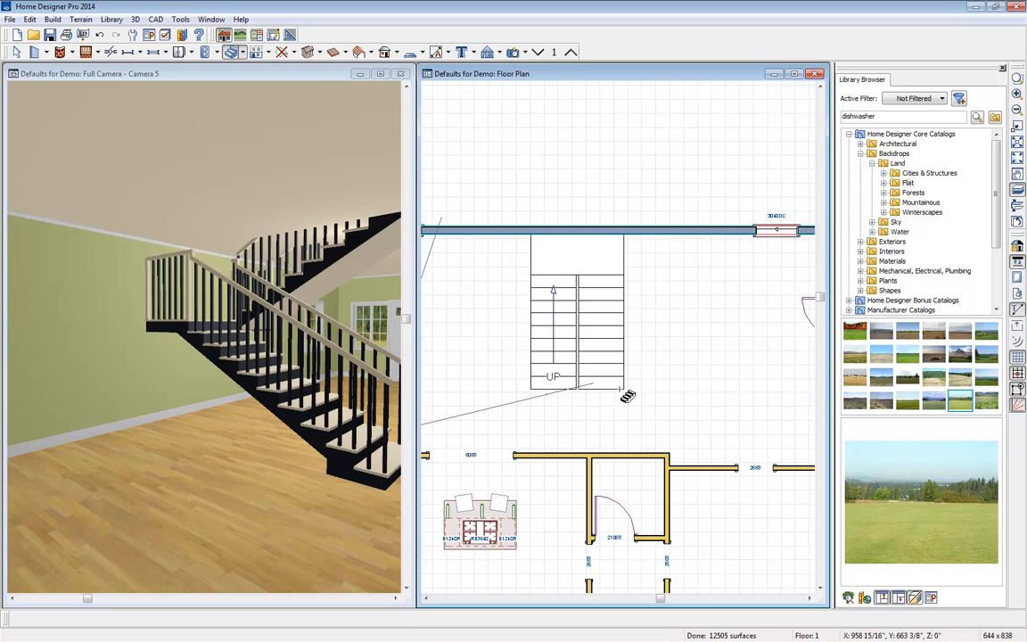
Step: Bring the whole staircase into the camera view and review its riser and section information in the Staircase Specification
{"action": "left_click", "coordinate": [15, 52]}
{"action": "left_click_drag", "start_coordinate": [55, 94], "coordinate": [165, 236]}
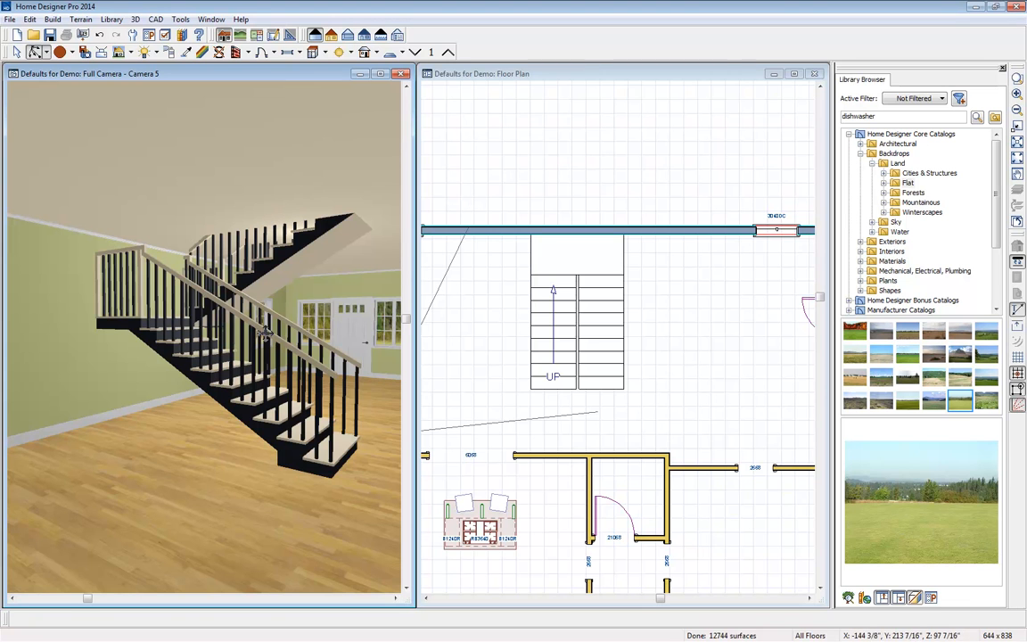
{"action": "key", "text": "space"}
{"action": "left_click", "coordinate": [245, 406]}
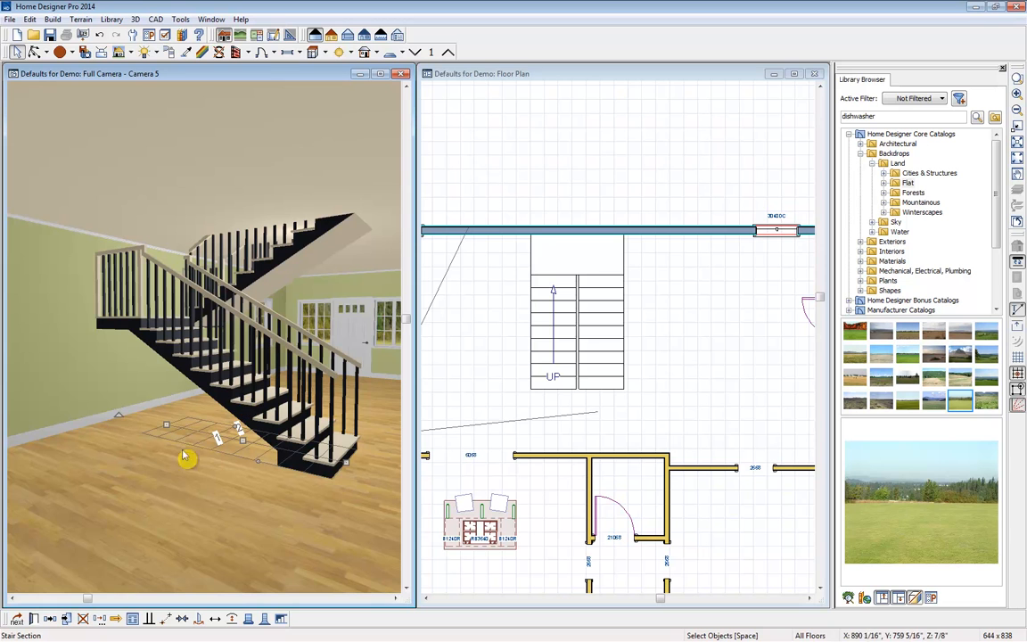
{"action": "left_click", "coordinate": [34, 618]}
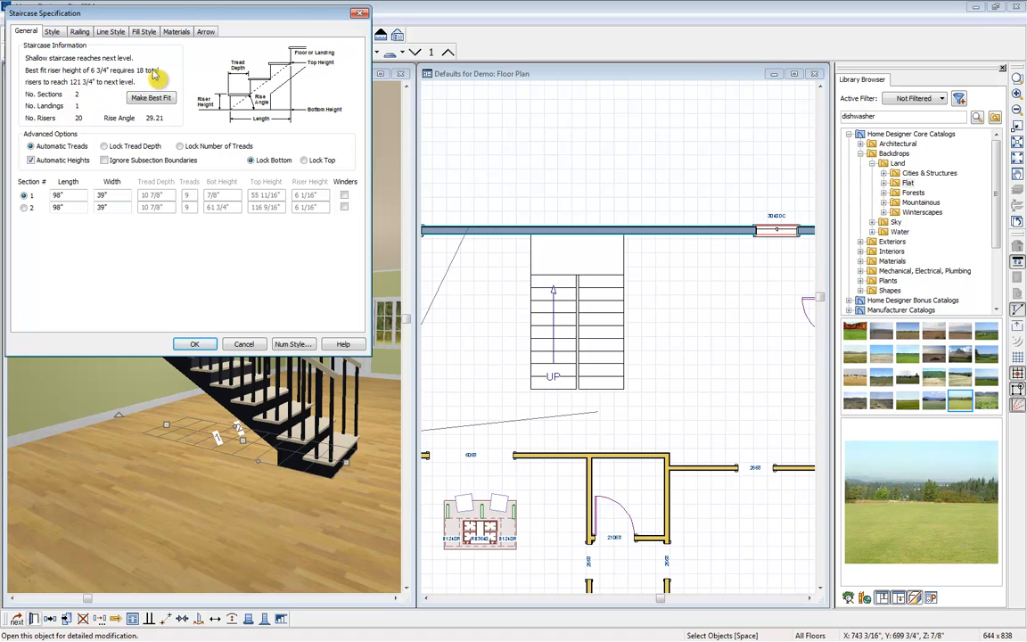
{"action": "left_click", "coordinate": [195, 344]}
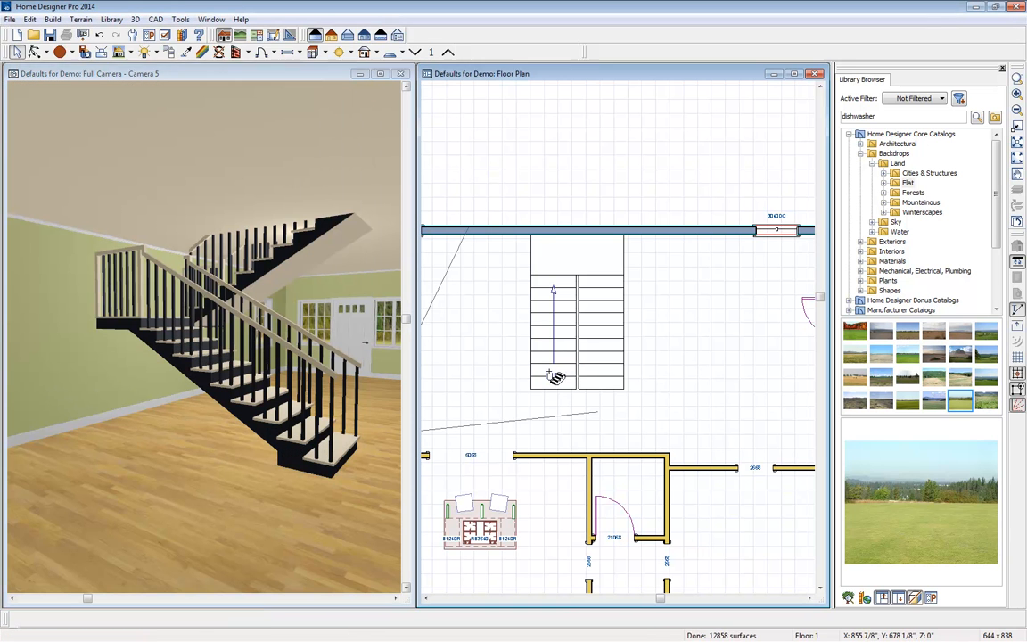
Step: Shorten the lower stair flight to about 6'-4" in plan and automatically generate the stairwell opening for the staircase
{"action": "key", "text": "space"}
{"action": "left_click", "coordinate": [557, 383]}
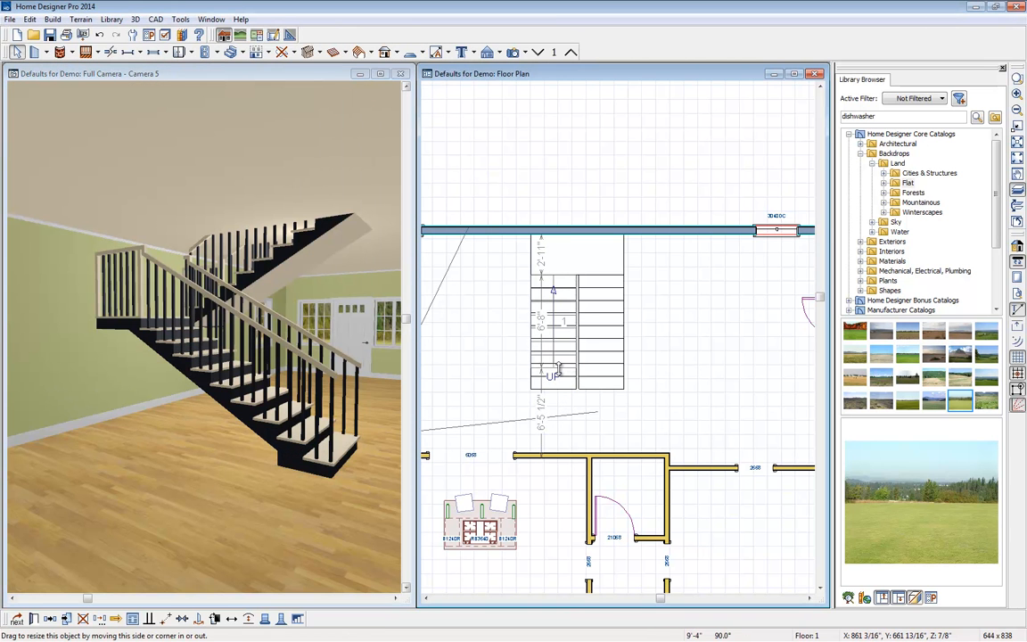
{"action": "left_click_drag", "start_coordinate": [558, 365], "coordinate": [557, 362]}
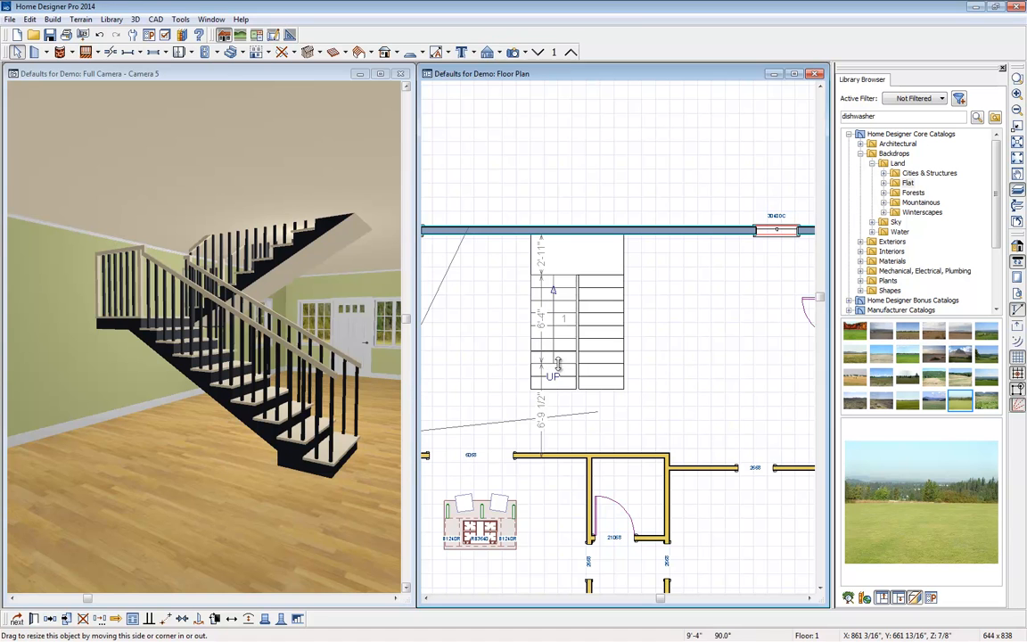
{"action": "left_click", "coordinate": [536, 440]}
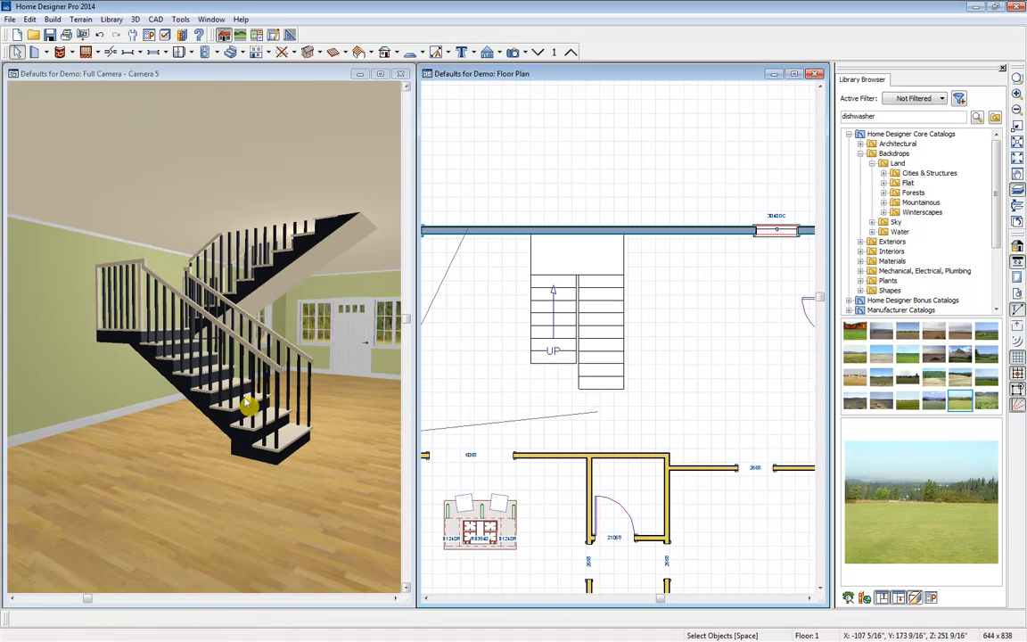
{"action": "left_click", "coordinate": [194, 374]}
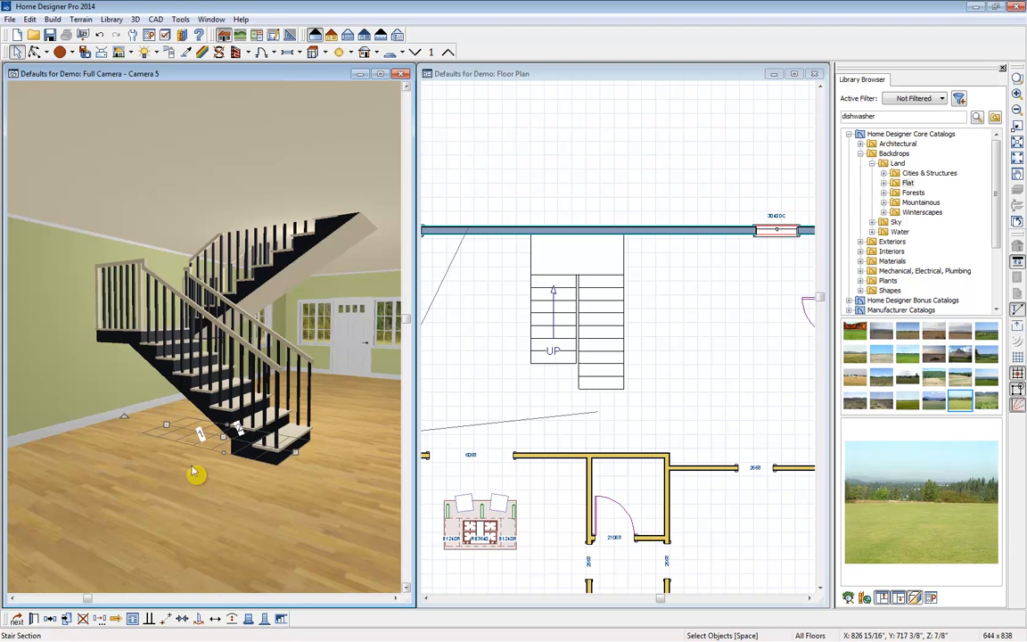
{"action": "left_click", "coordinate": [279, 619]}
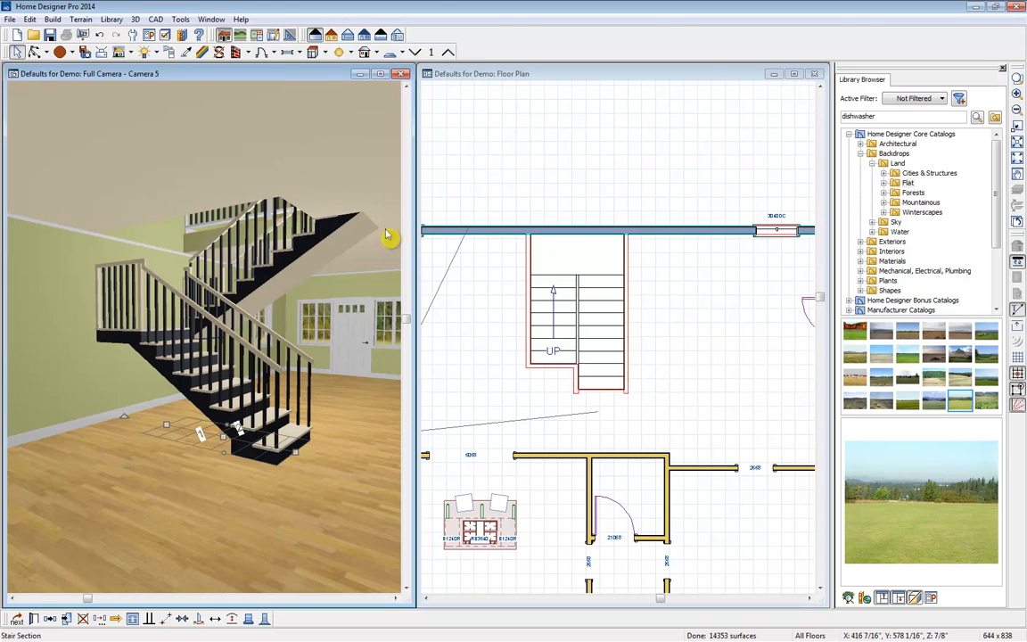
Step: Draw an interior wall about 11'-0 1/2" long along the outer side of the upper flight and align it with the stairwell wall above
{"action": "left_click_drag", "start_coordinate": [579, 78], "coordinate": [571, 87]}
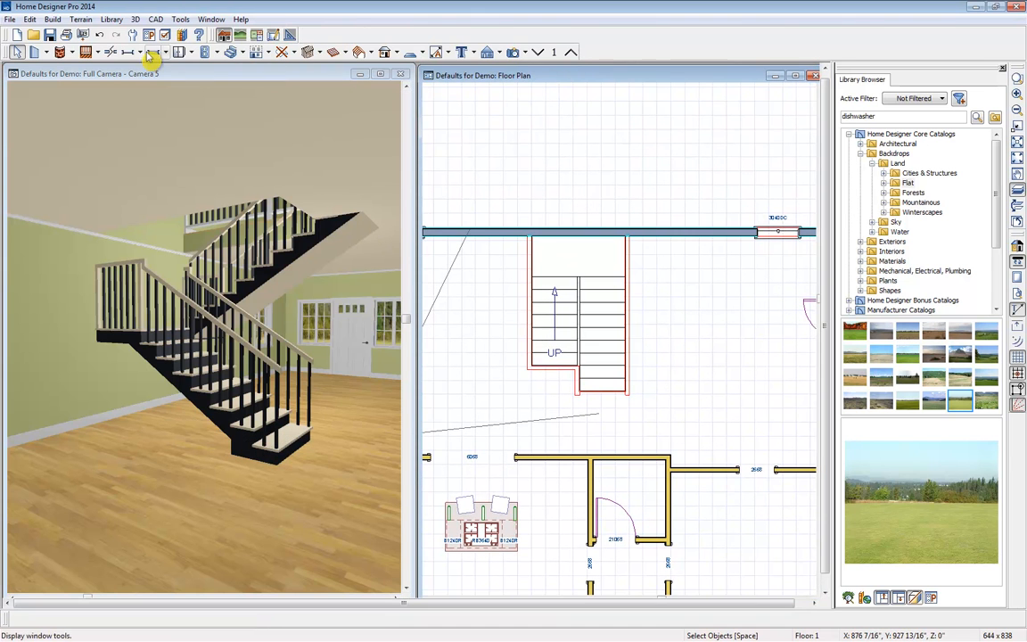
{"action": "left_click", "coordinate": [49, 54]}
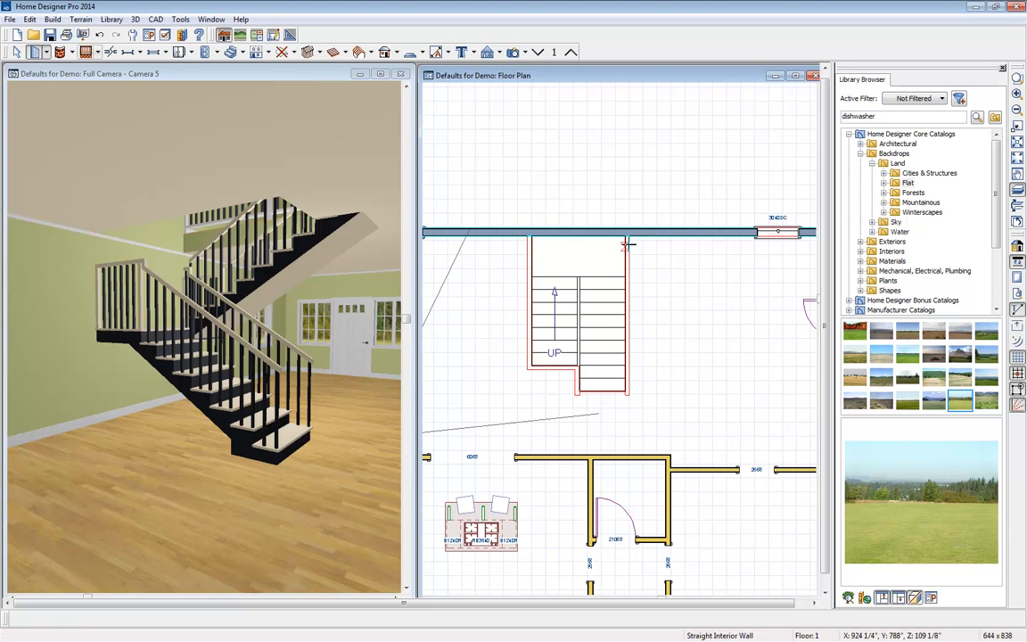
{"action": "left_click_drag", "start_coordinate": [628, 238], "coordinate": [627, 390]}
{"action": "key", "text": "space"}
{"action": "left_click", "coordinate": [629, 350]}
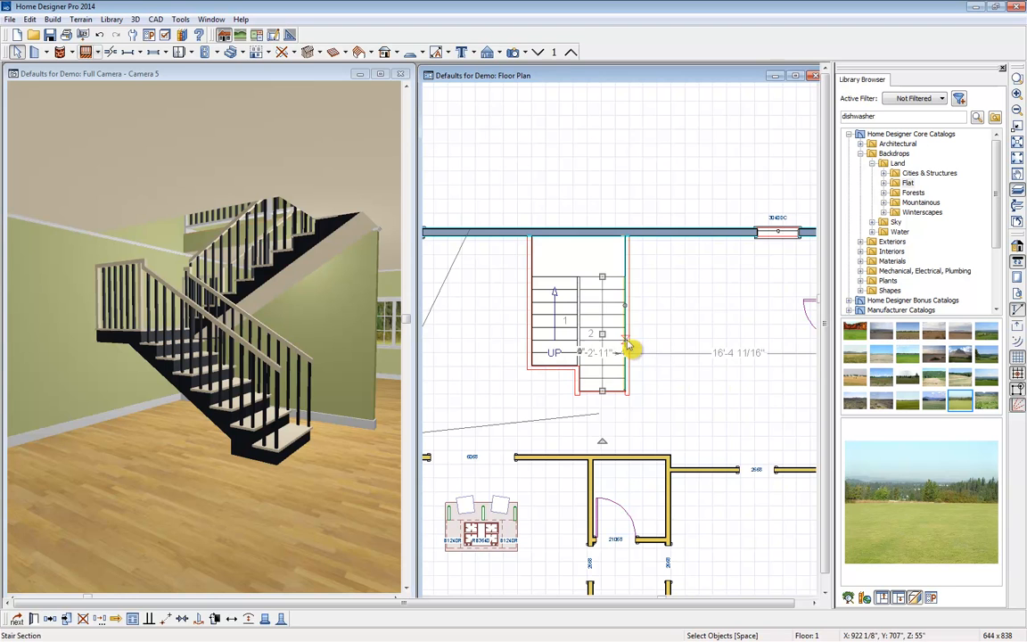
{"action": "left_click", "coordinate": [624, 331]}
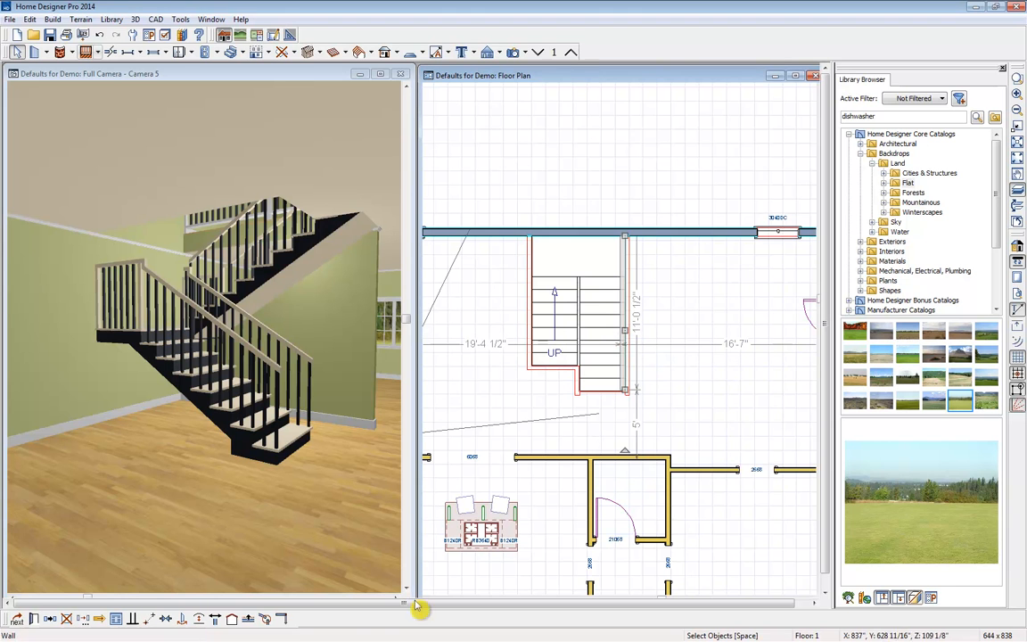
{"action": "left_click", "coordinate": [248, 619]}
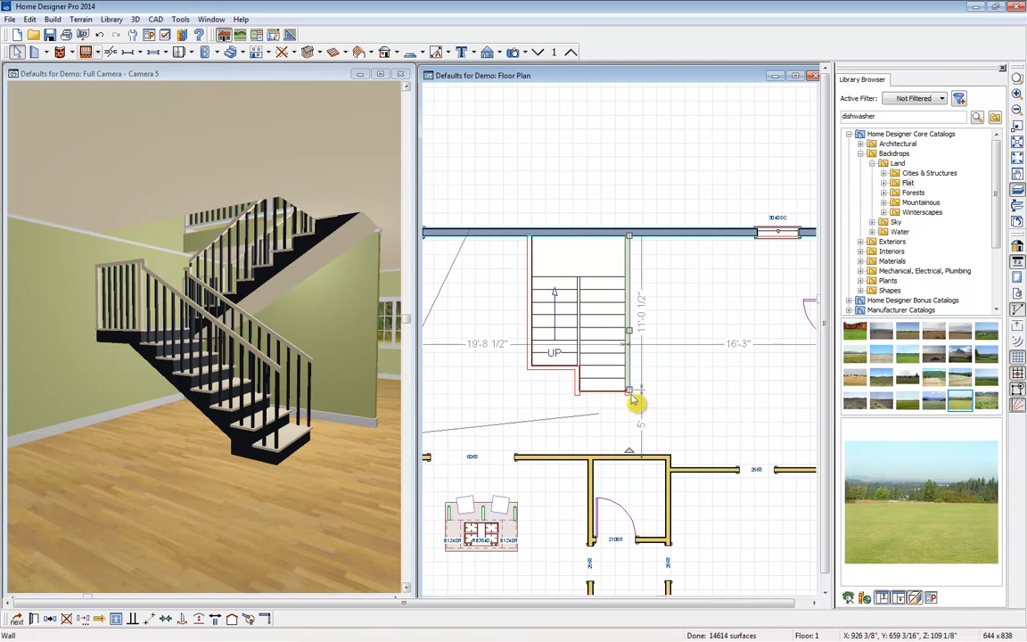
Step: Enclose the under-stair space with interior walls across the upper flight's end, between the flights and along the lower flight's outer edge
{"action": "left_click", "coordinate": [34, 52]}
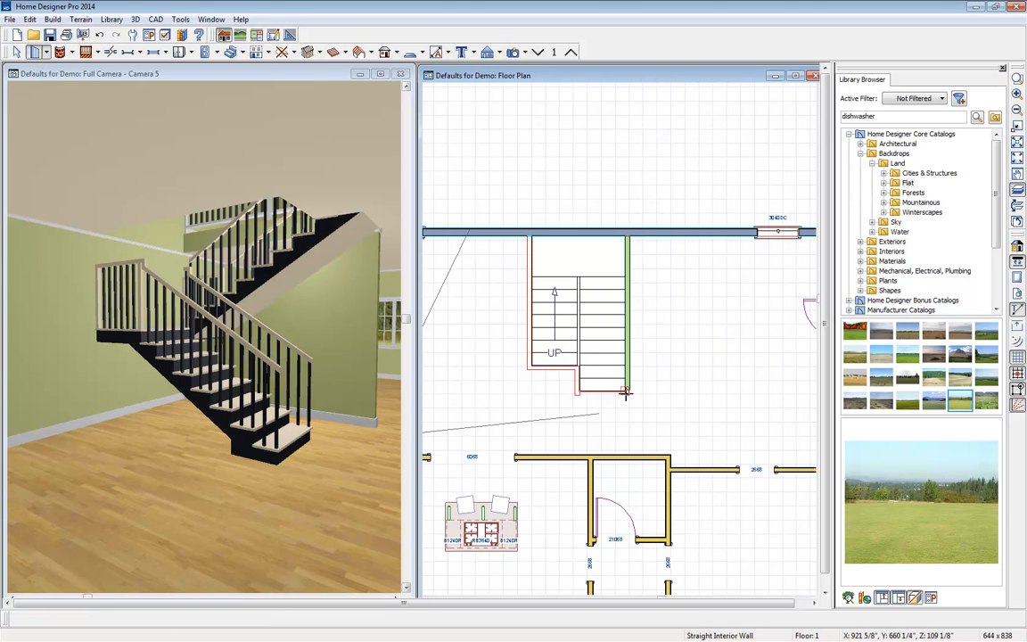
{"action": "mouse_move", "coordinate": [623, 396]}
{"action": "left_mouse_down"}
{"action": "mouse_move", "coordinate": [575, 389]}
{"action": "mouse_move", "coordinate": [579, 280]}
{"action": "left_mouse_up"}
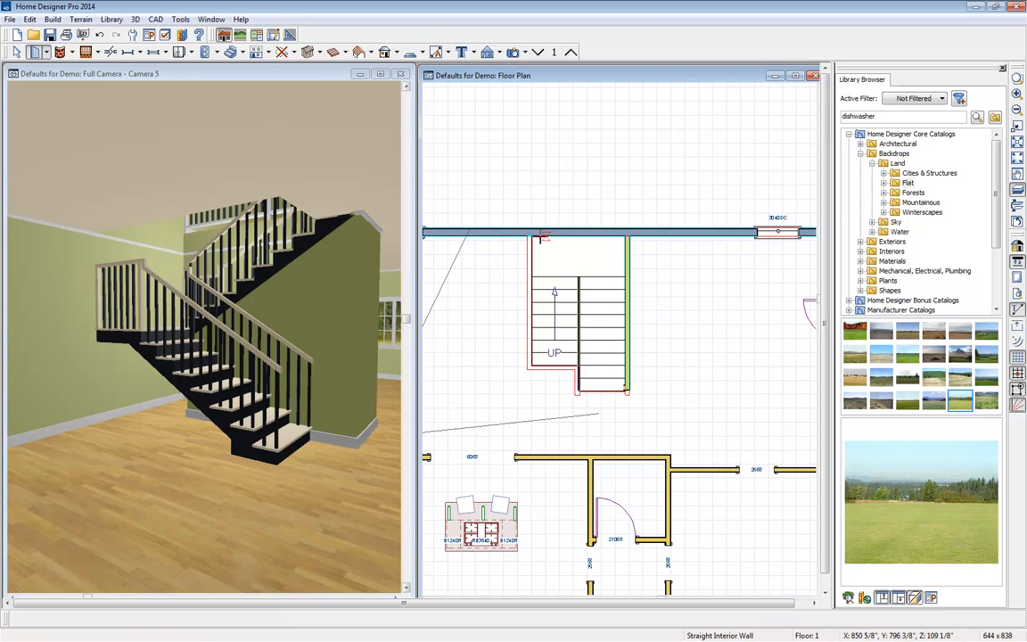
{"action": "left_click_drag", "start_coordinate": [537, 242], "coordinate": [538, 349]}
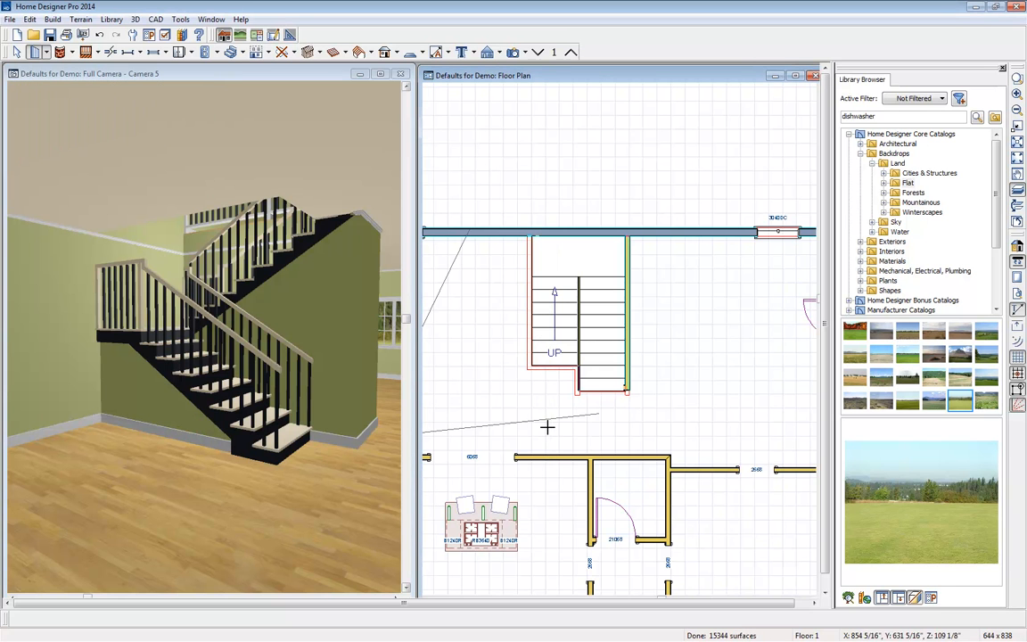
{"action": "key", "text": "space"}
{"action": "left_click", "coordinate": [540, 324]}
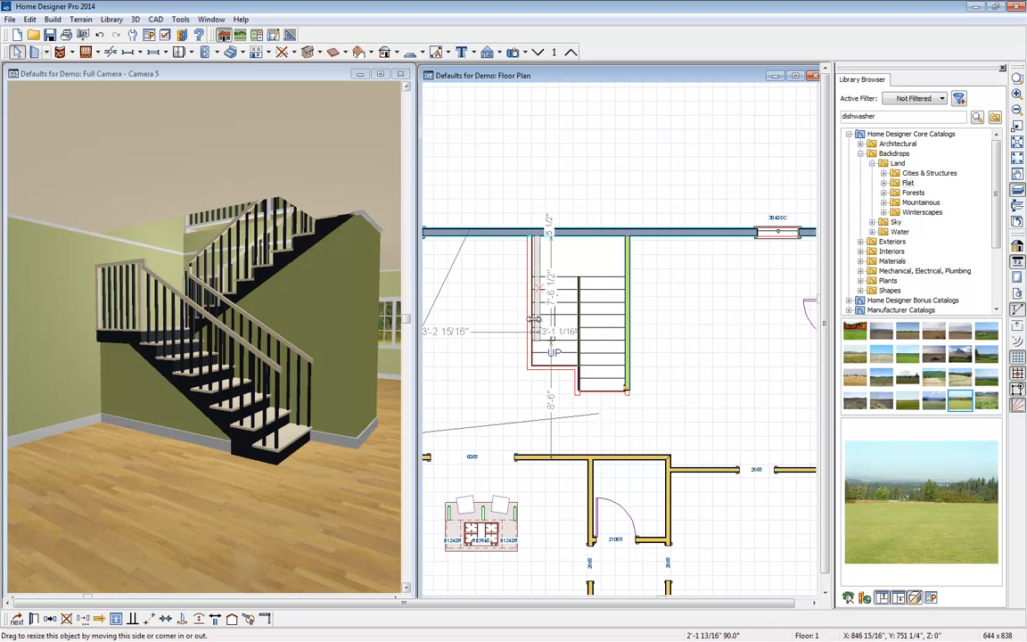
{"action": "left_click_drag", "start_coordinate": [533, 319], "coordinate": [539, 319]}
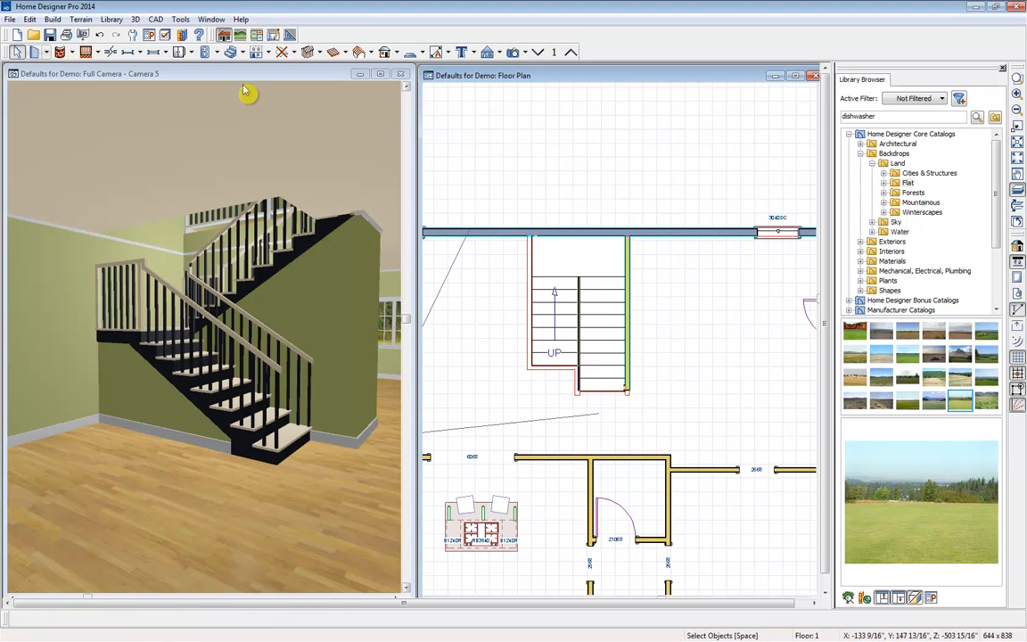
Step: Place a hinged door in the short wall at the end of the upper flight
{"action": "left_click", "coordinate": [140, 51]}
{"action": "left_click", "coordinate": [161, 69]}
{"action": "left_click", "coordinate": [592, 393]}
{"action": "key", "text": "space"}
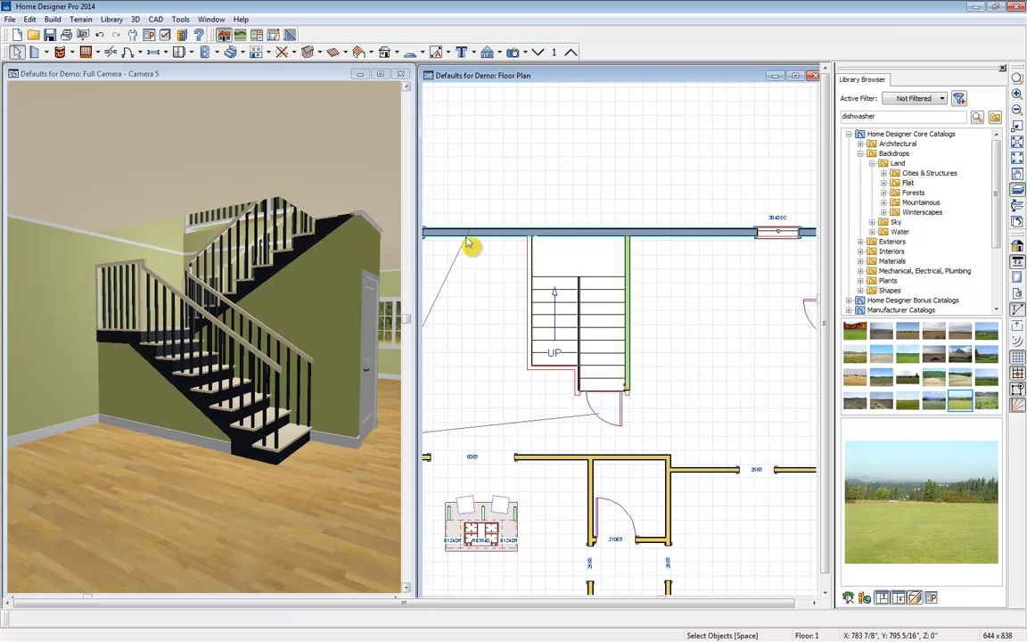
Step: View the second-floor stairwell railing in the camera view, and close that view
{"action": "left_click", "coordinate": [305, 82]}
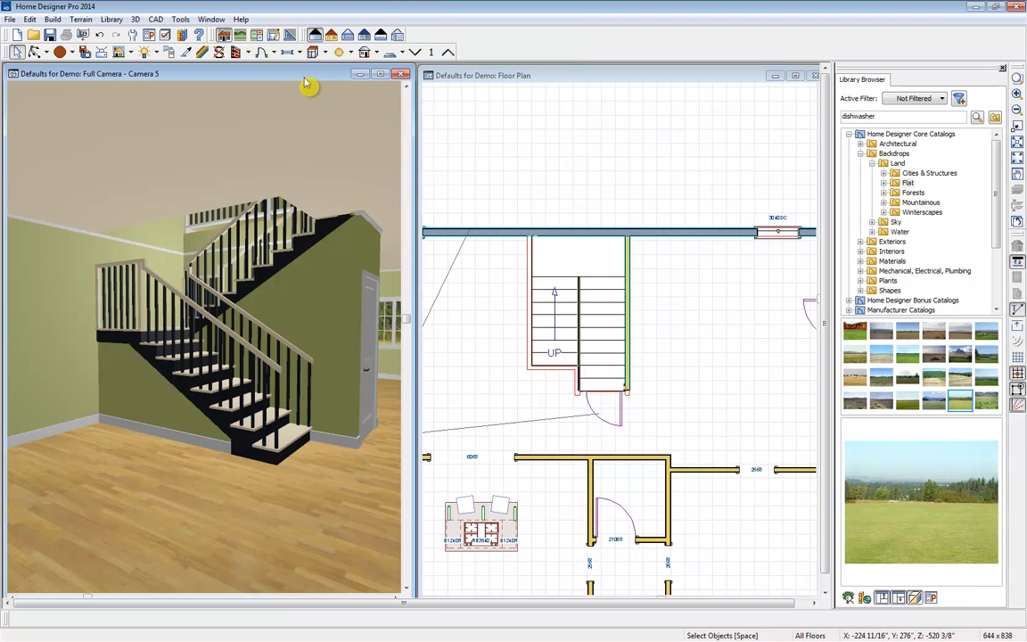
{"action": "left_click", "coordinate": [448, 54]}
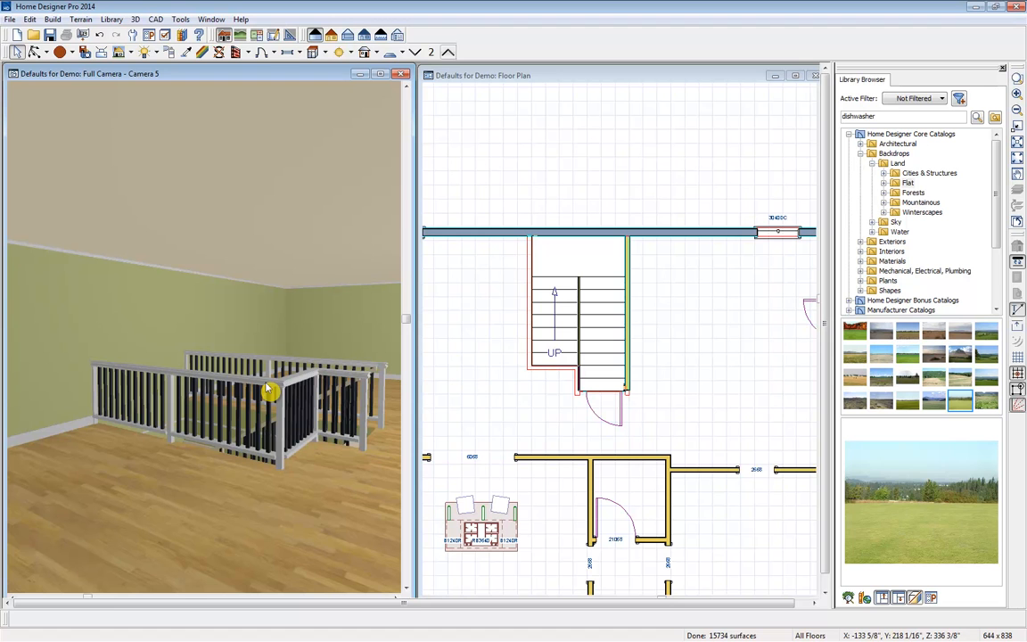
{"action": "left_click", "coordinate": [400, 74]}
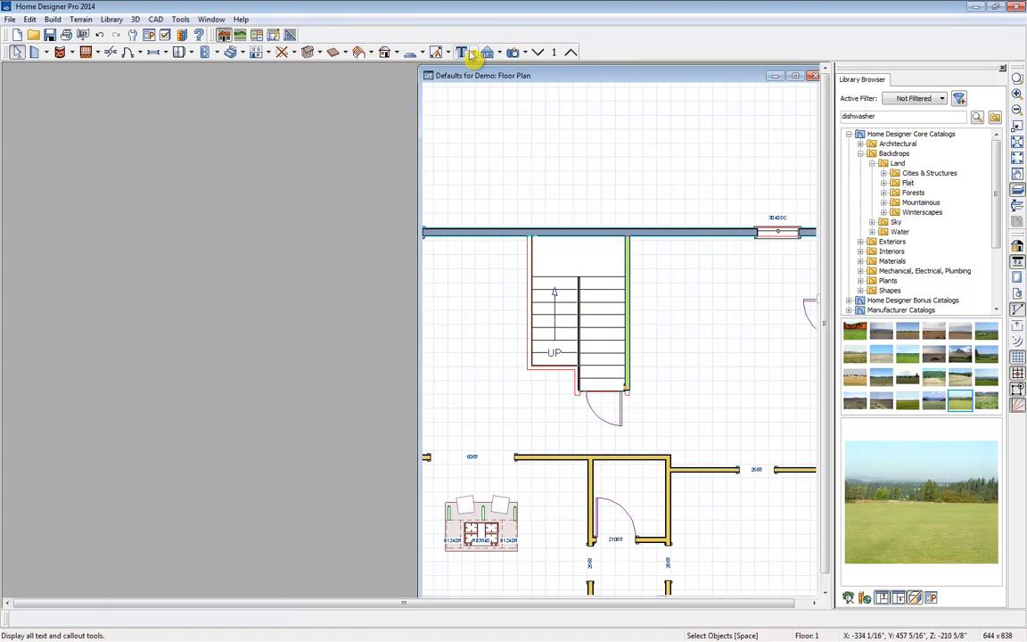
Step: Show the entire second-floor plan in a maximized window with the first-floor reference display turned off
{"action": "left_click", "coordinate": [573, 54]}
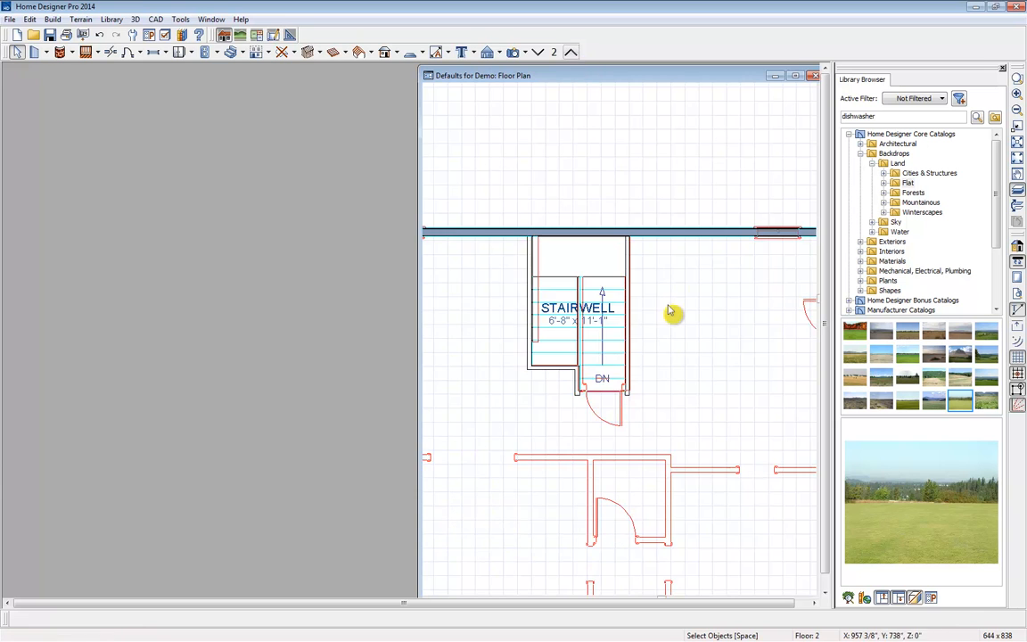
{"action": "left_click", "coordinate": [797, 77]}
{"action": "middle_click_drag", "start_coordinate": [529, 397], "coordinate": [513, 126]}
{"action": "scroll", "coordinate": [514, 126], "scroll_direction": "down", "scroll_amount": 2}
{"action": "scroll", "coordinate": [533, 149], "scroll_direction": "down", "scroll_amount": 1}
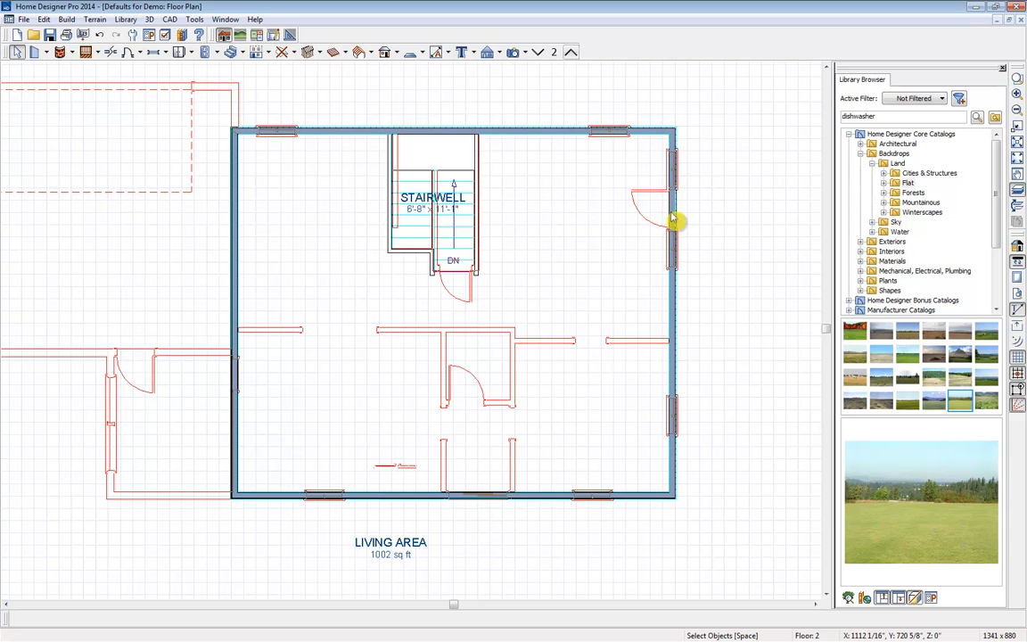
{"action": "left_click", "coordinate": [1021, 203]}
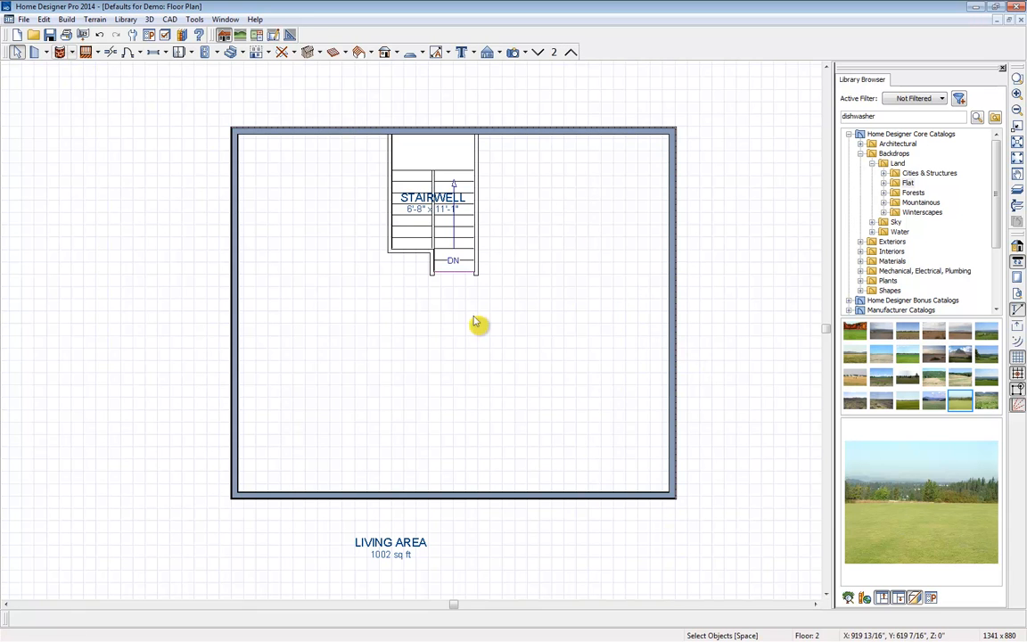
Step: Break the second floor's right exterior wall near its middle and move the lower segment inward to 25'-10 1/2" from the left wall
{"action": "left_click", "coordinate": [110, 51]}
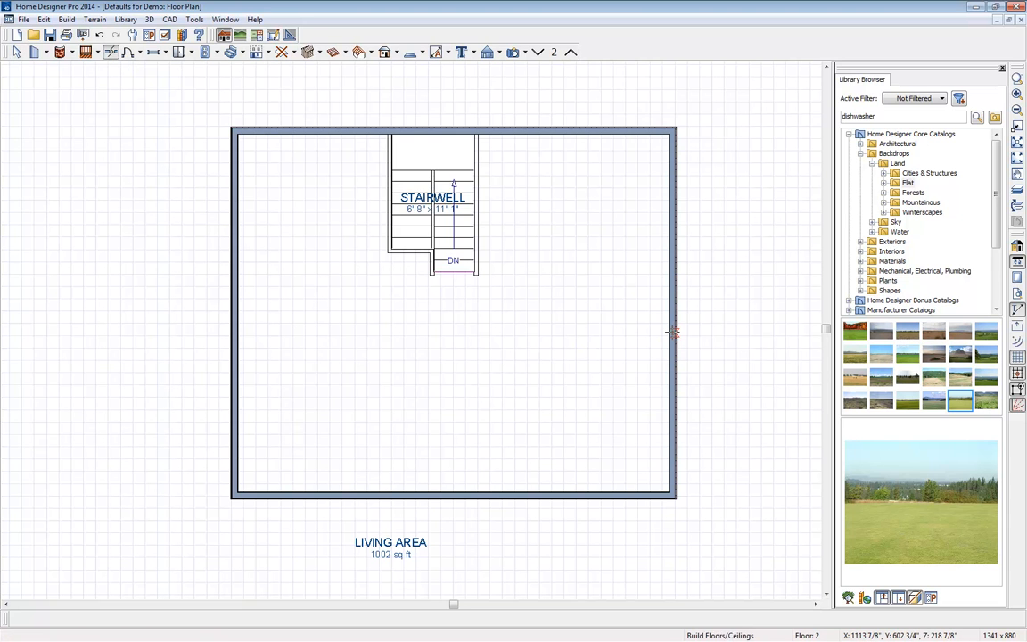
{"action": "left_click", "coordinate": [672, 395]}
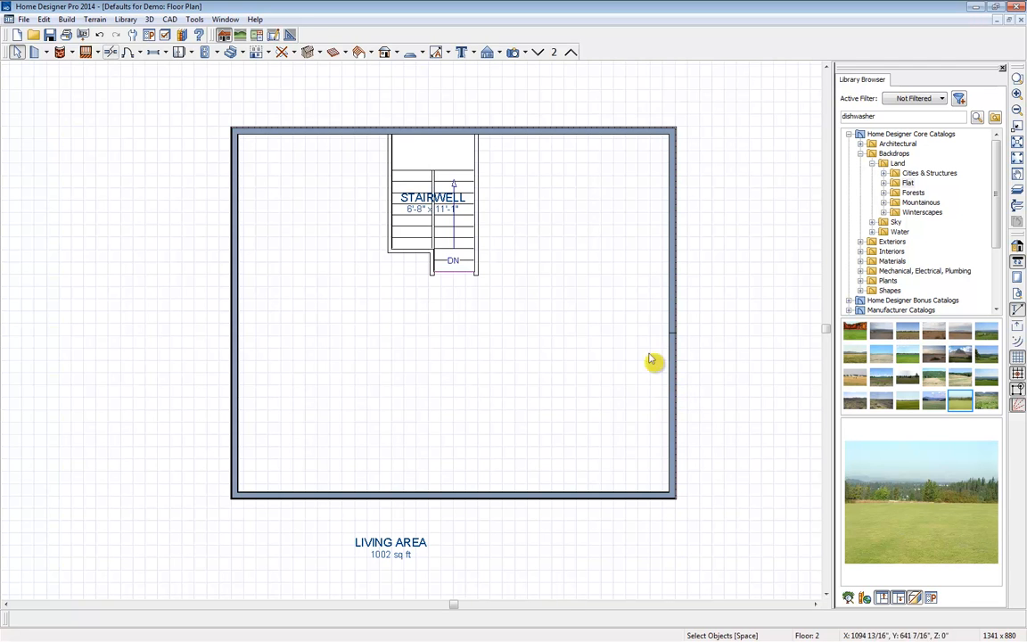
{"action": "left_click", "coordinate": [674, 392]}
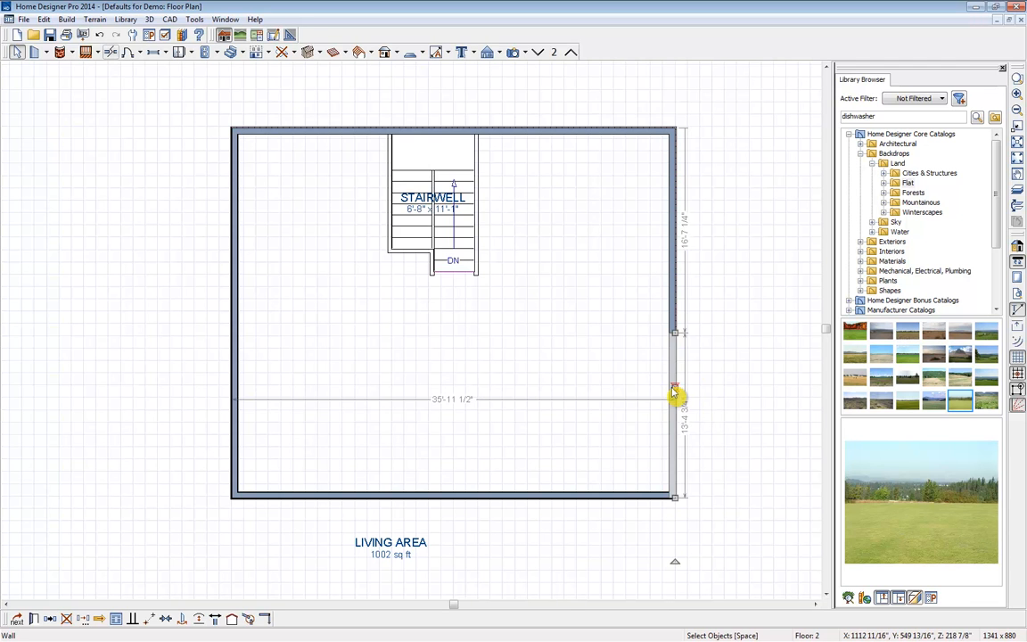
{"action": "left_click_drag", "start_coordinate": [675, 388], "coordinate": [550, 390]}
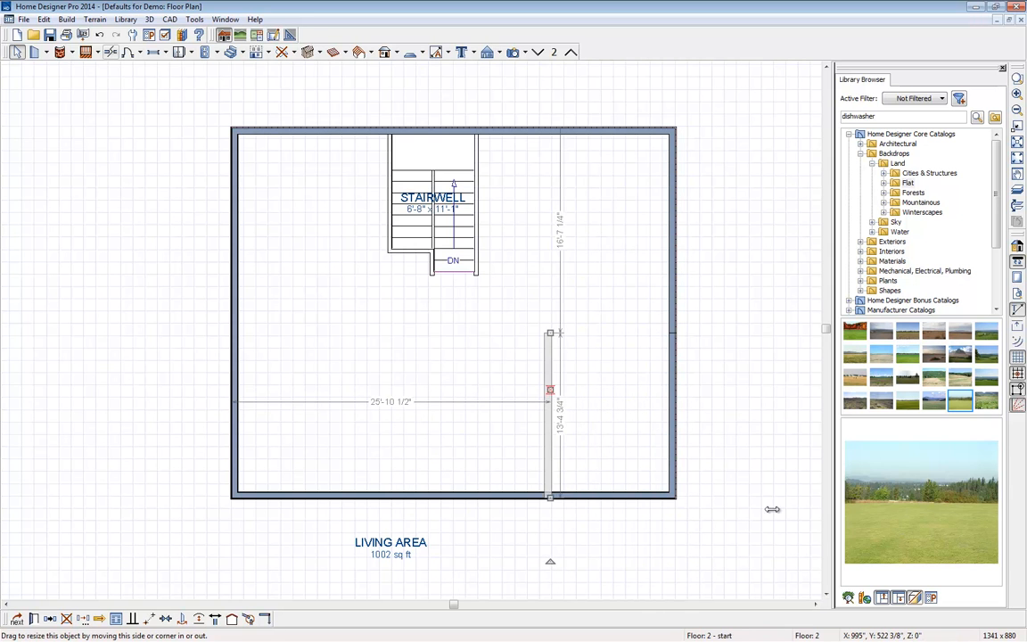
Step: Draw a straight exterior wall about 10'-1" long connecting the upper right wall segment to the relocated wall
{"action": "left_click", "coordinate": [49, 52]}
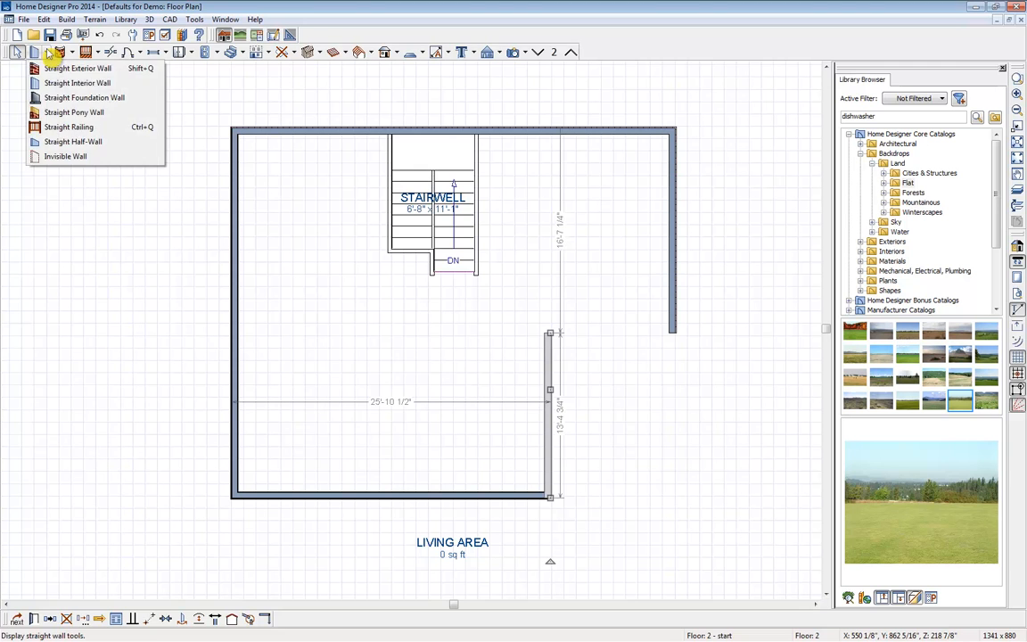
{"action": "left_click", "coordinate": [76, 70]}
{"action": "mouse_move", "coordinate": [673, 332]}
{"action": "left_mouse_down"}
{"action": "mouse_move", "coordinate": [539, 332]}
{"action": "mouse_move", "coordinate": [550, 332]}
{"action": "left_mouse_up"}
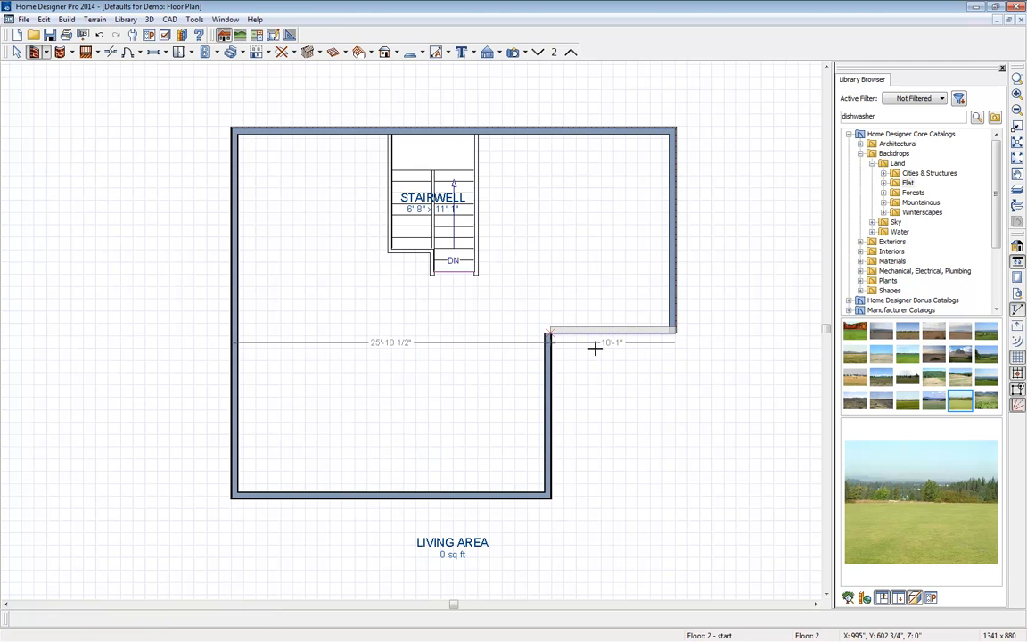
Step: Draw straight railings enclosing the open lower right corner, one about 13'-5" down from the exterior wall and one across to the lower wall's end
{"action": "key", "text": "space"}
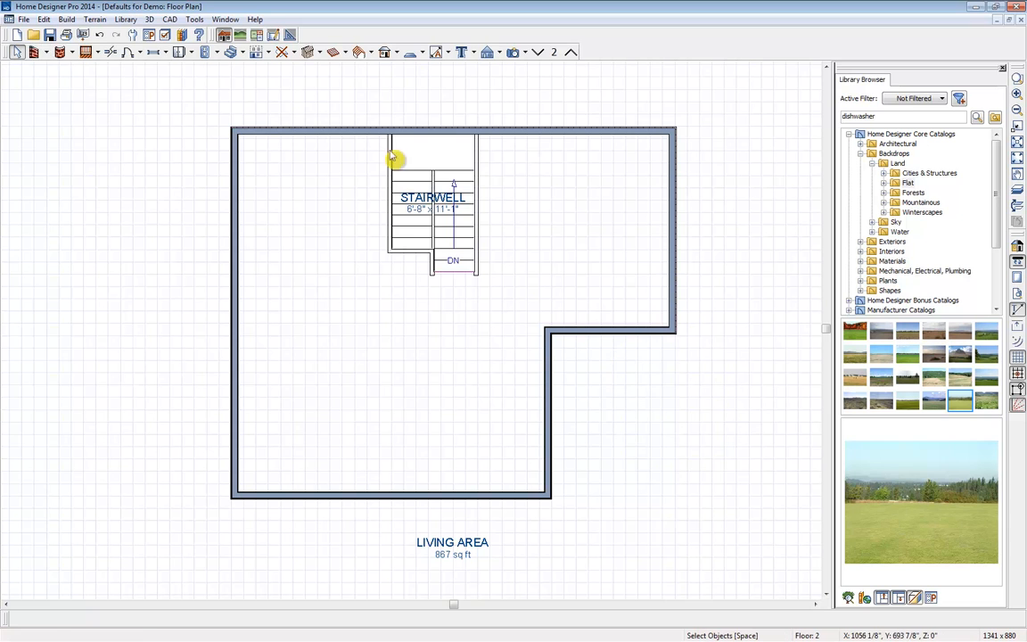
{"action": "left_click", "coordinate": [49, 57]}
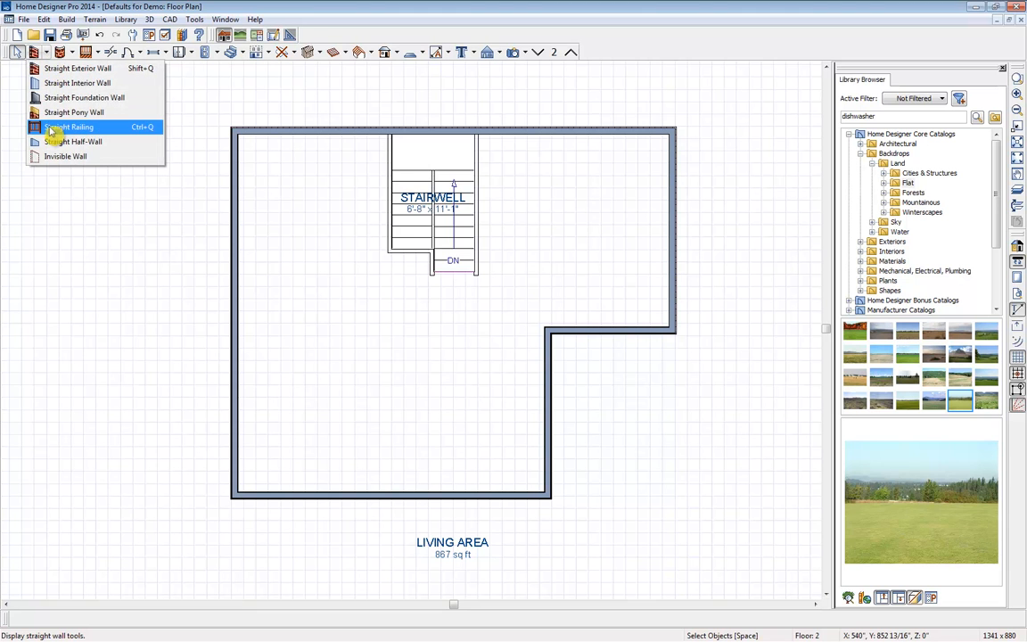
{"action": "left_click", "coordinate": [71, 128]}
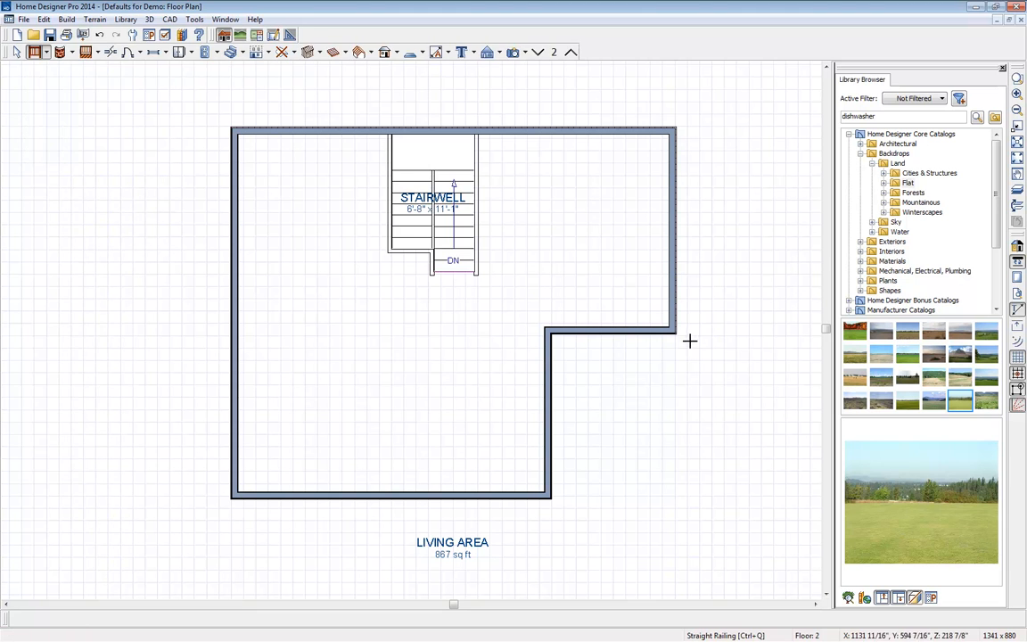
{"action": "left_click_drag", "start_coordinate": [679, 337], "coordinate": [666, 492]}
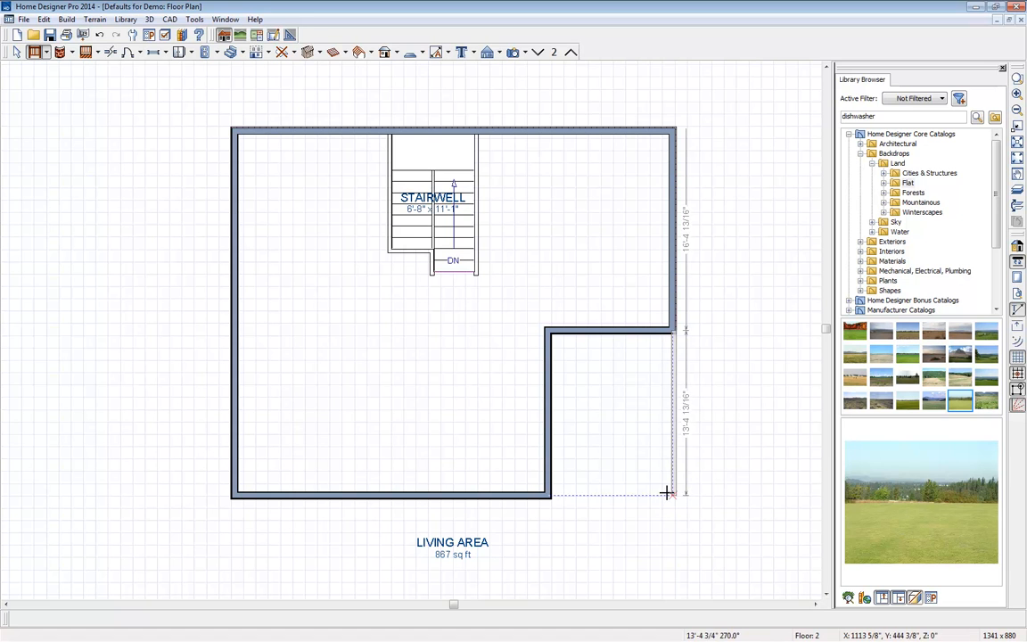
{"action": "left_click_drag", "start_coordinate": [548, 496], "coordinate": [675, 494]}
{"action": "key", "text": "space"}
Step: Examine the structure settings of the railed corner room in its specification, and accept the dialog
{"action": "left_click", "coordinate": [626, 417]}
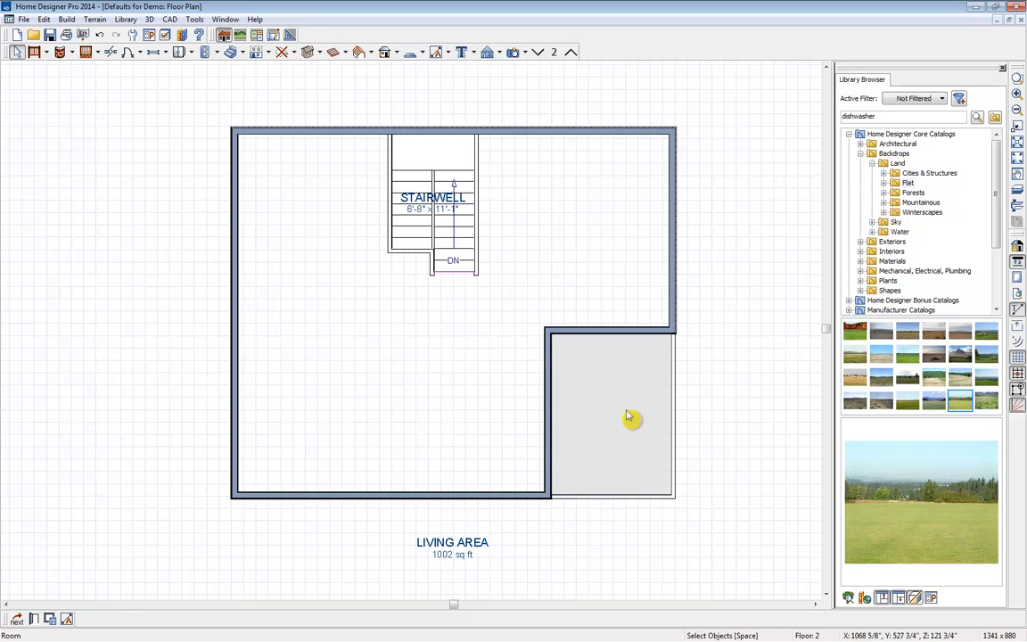
{"action": "left_click", "coordinate": [114, 296]}
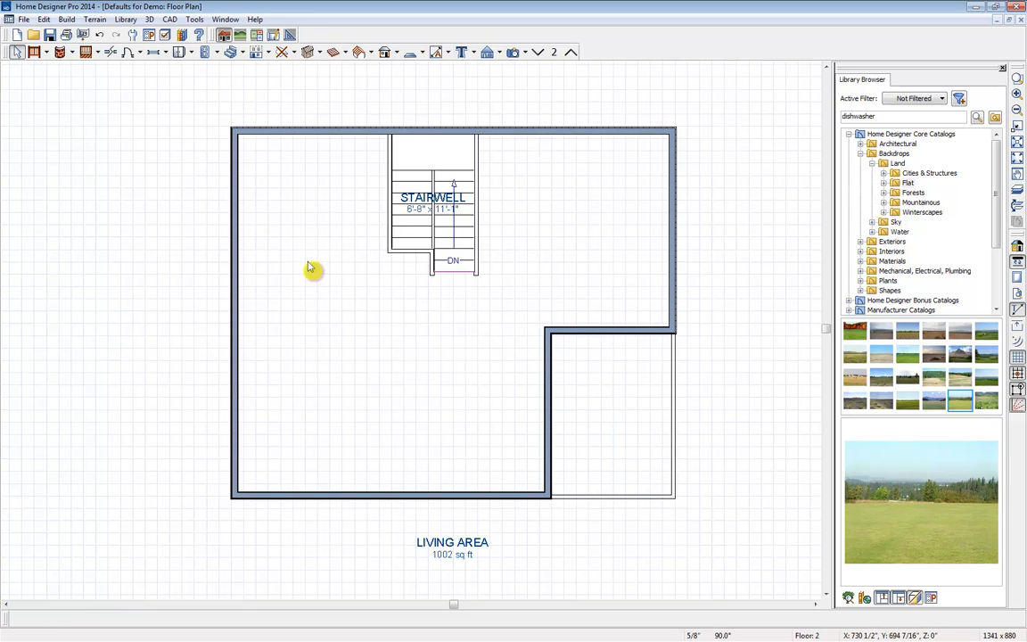
{"action": "left_click", "coordinate": [612, 422]}
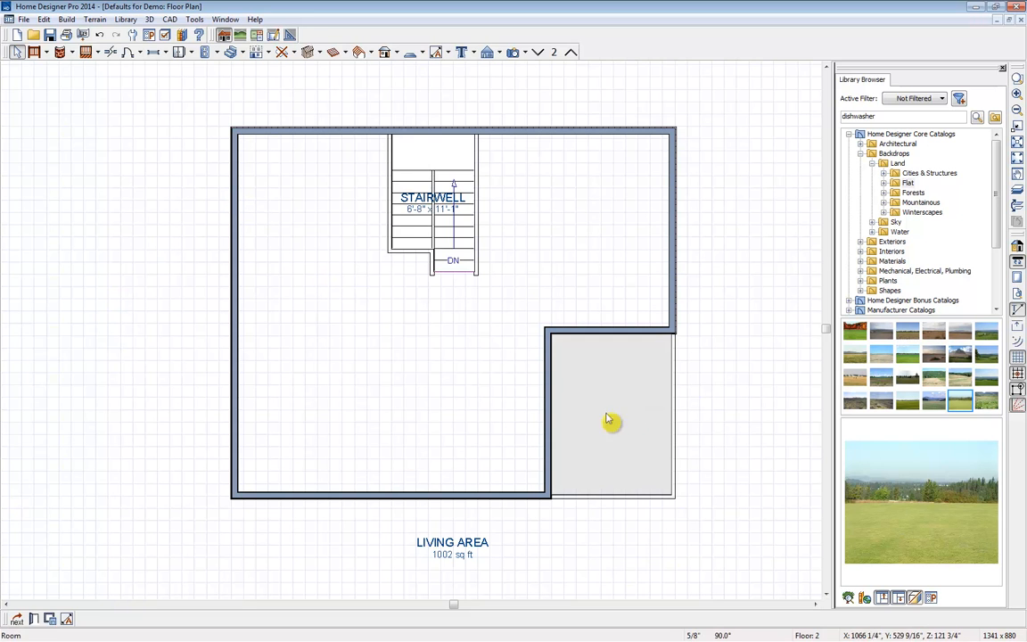
{"action": "left_click", "coordinate": [33, 619]}
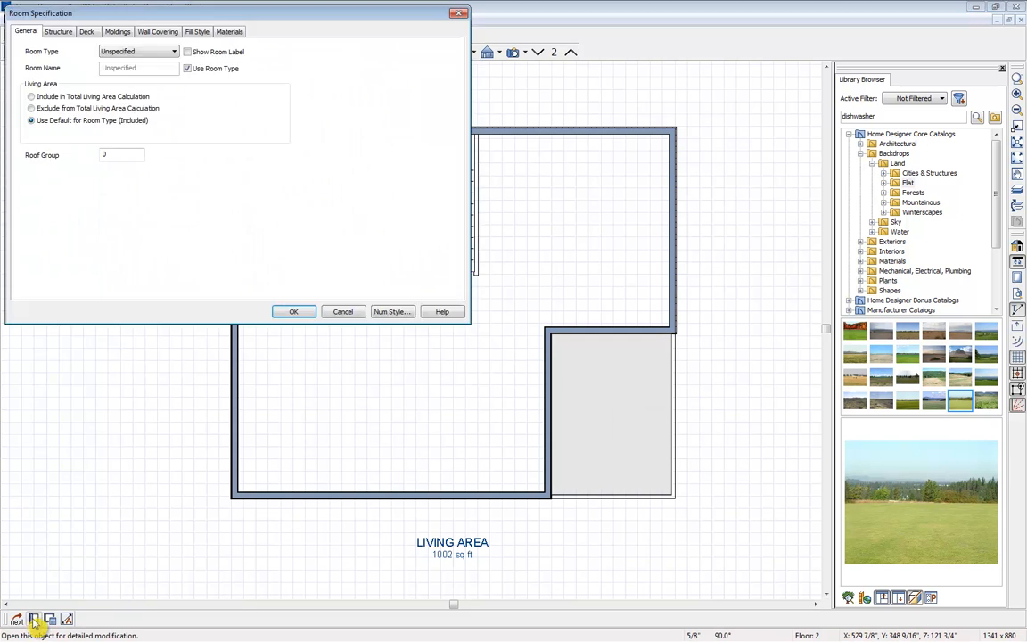
{"action": "left_click", "coordinate": [58, 32]}
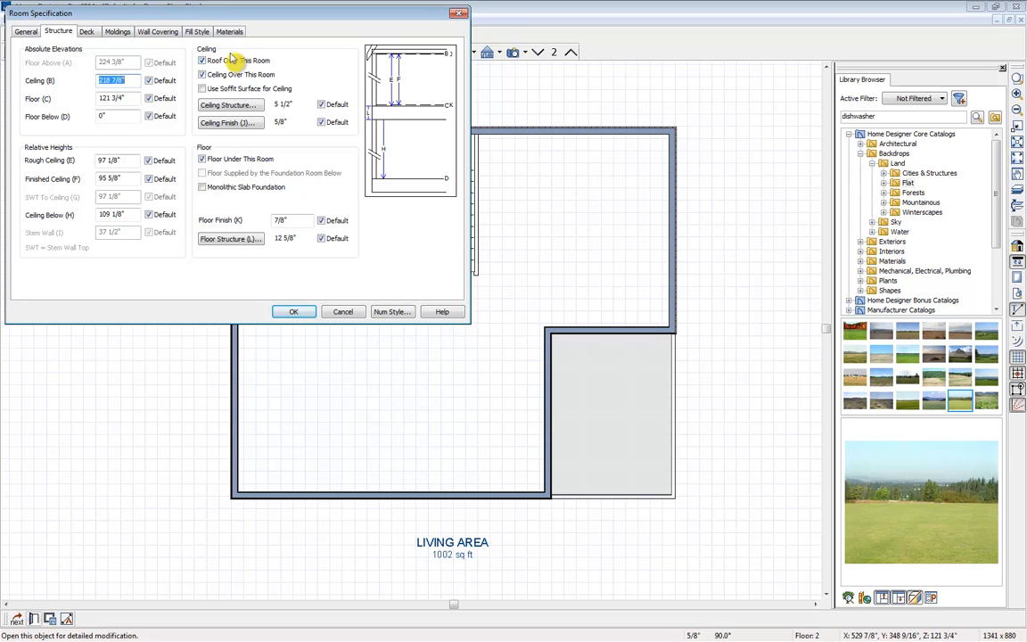
{"action": "left_click", "coordinate": [295, 314]}
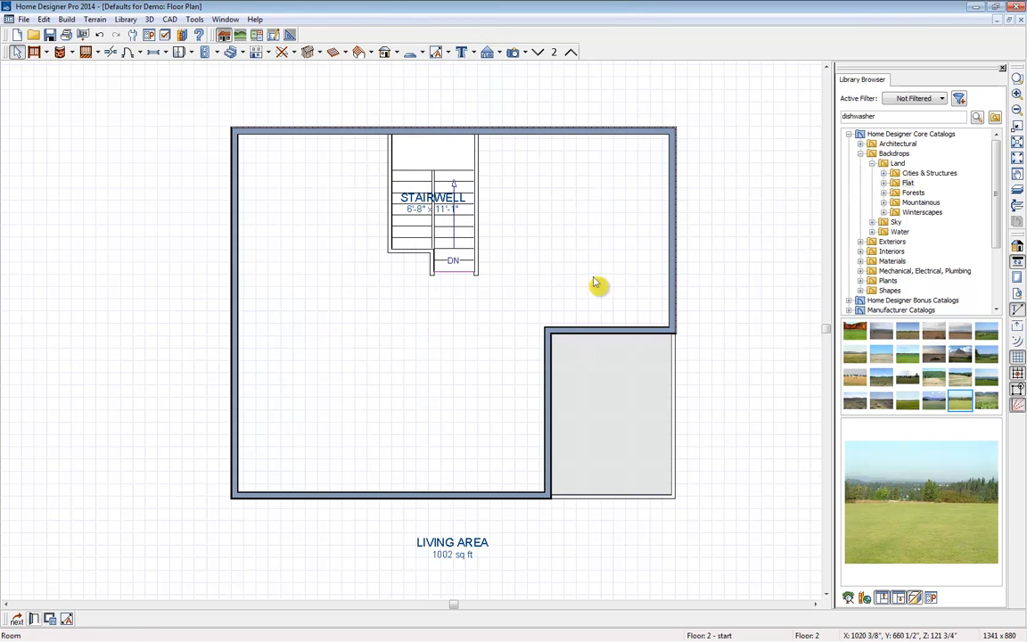
Step: Draw straight interior walls along the stairwell's right side and diagonally from its lower end to the inner corner of the exterior walls
{"action": "left_click", "coordinate": [54, 52]}
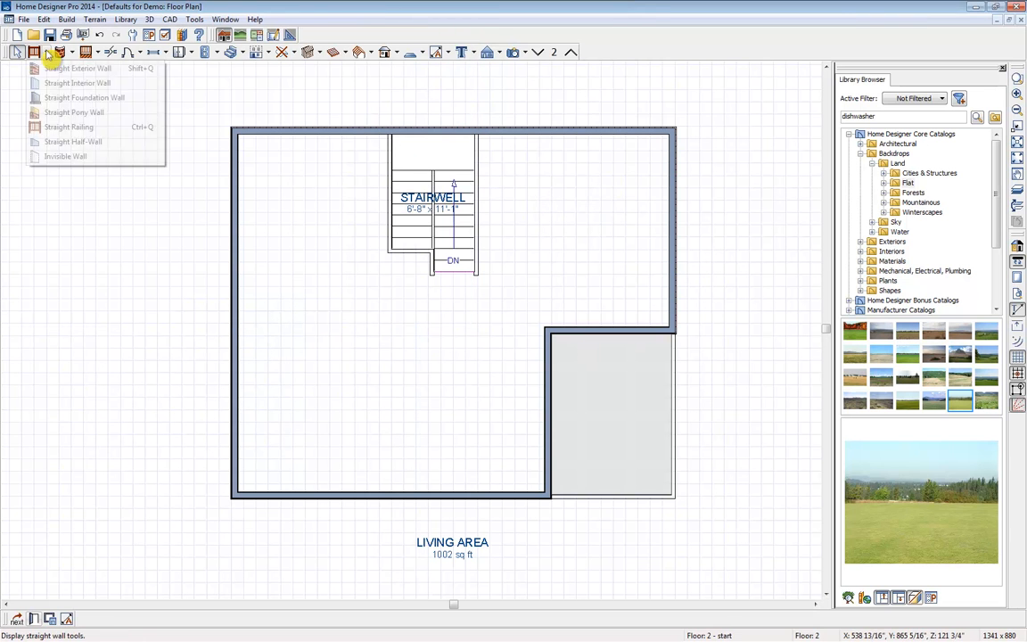
{"action": "left_click", "coordinate": [84, 82]}
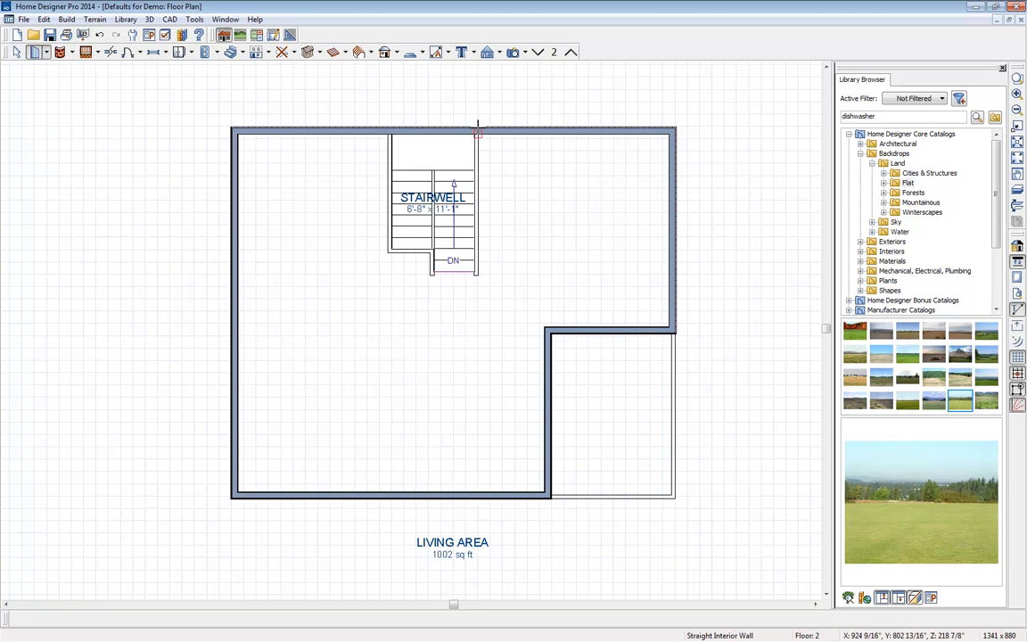
{"action": "mouse_move", "coordinate": [476, 129]}
{"action": "left_mouse_down"}
{"action": "mouse_move", "coordinate": [478, 273]}
{"action": "mouse_move", "coordinate": [557, 325]}
{"action": "mouse_move", "coordinate": [511, 287]}
{"action": "mouse_move", "coordinate": [515, 255]}
{"action": "mouse_move", "coordinate": [521, 307]}
{"action": "mouse_move", "coordinate": [545, 328]}
{"action": "left_mouse_up"}
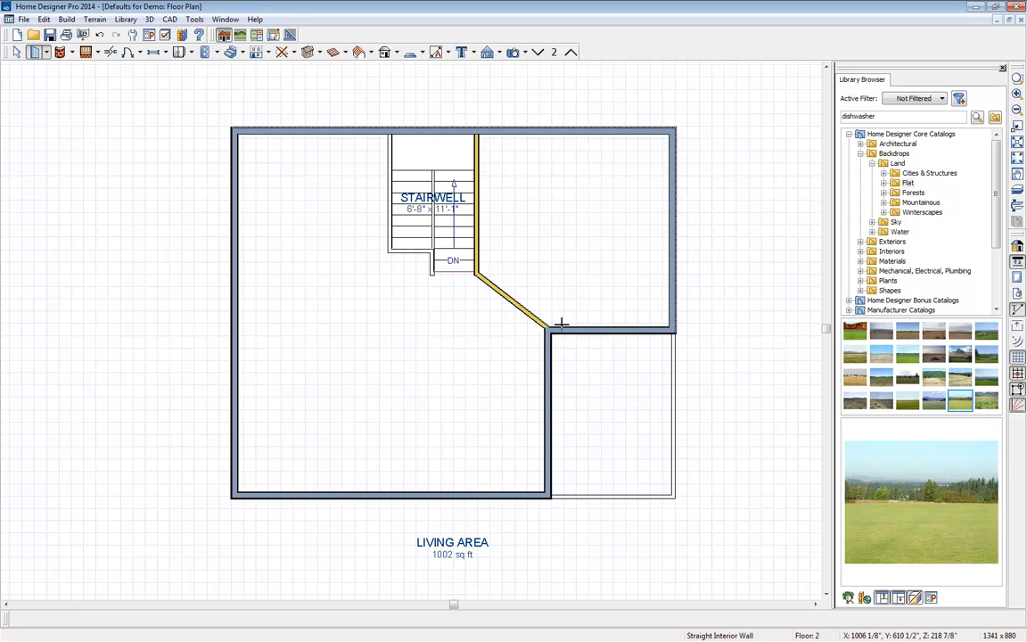
{"action": "key", "text": "space"}
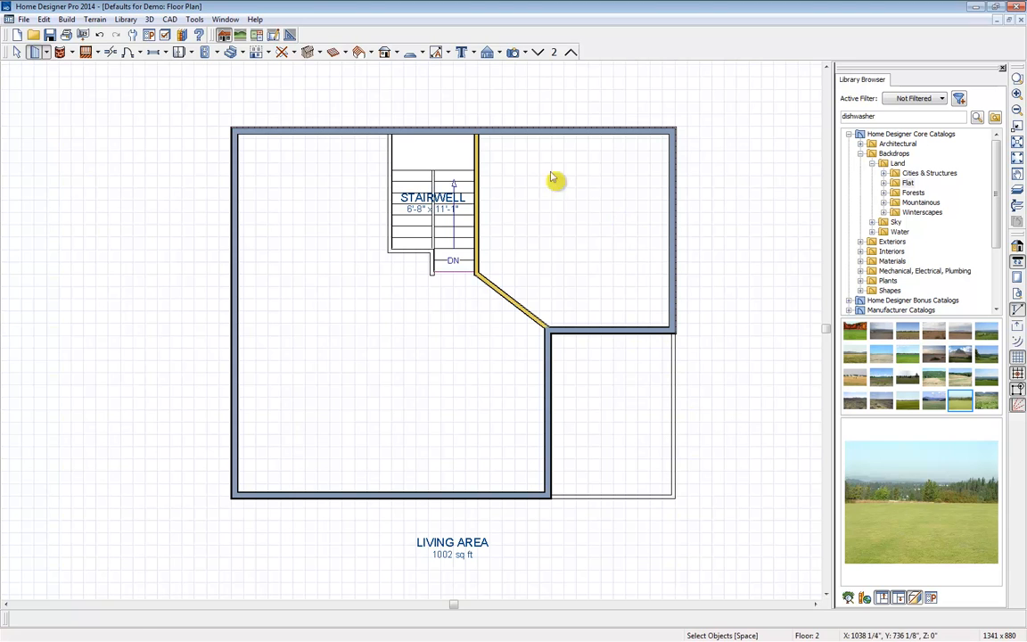
Step: Measure the angle between the stairwell wall and the diagonal wall with an angular dimension, and delete that dimension
{"action": "left_click", "coordinate": [445, 53]}
{"action": "left_click", "coordinate": [455, 98]}
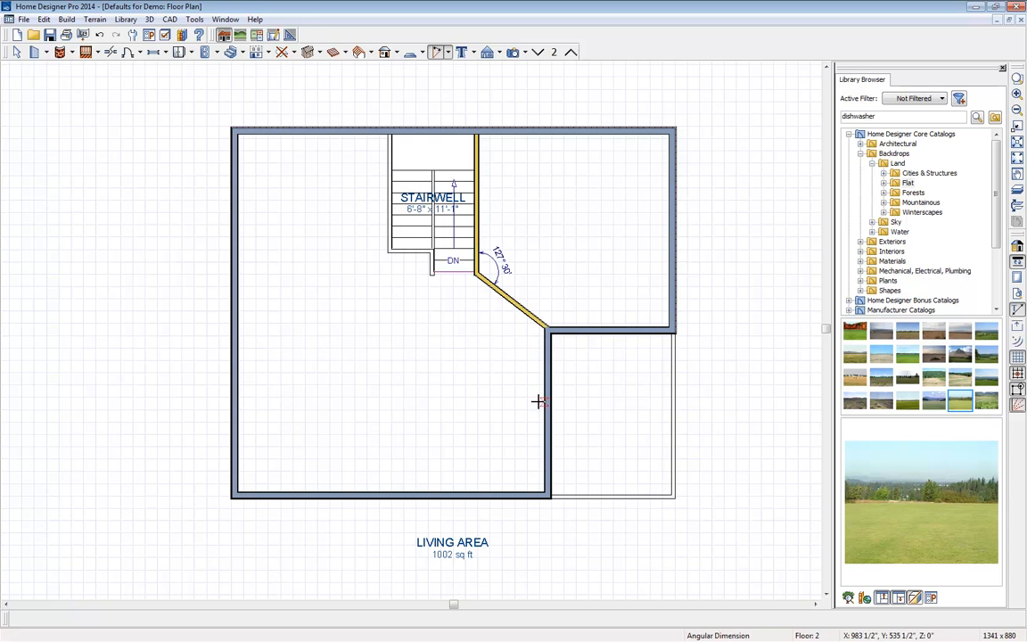
{"action": "key", "text": "space"}
{"action": "left_click", "coordinate": [508, 272]}
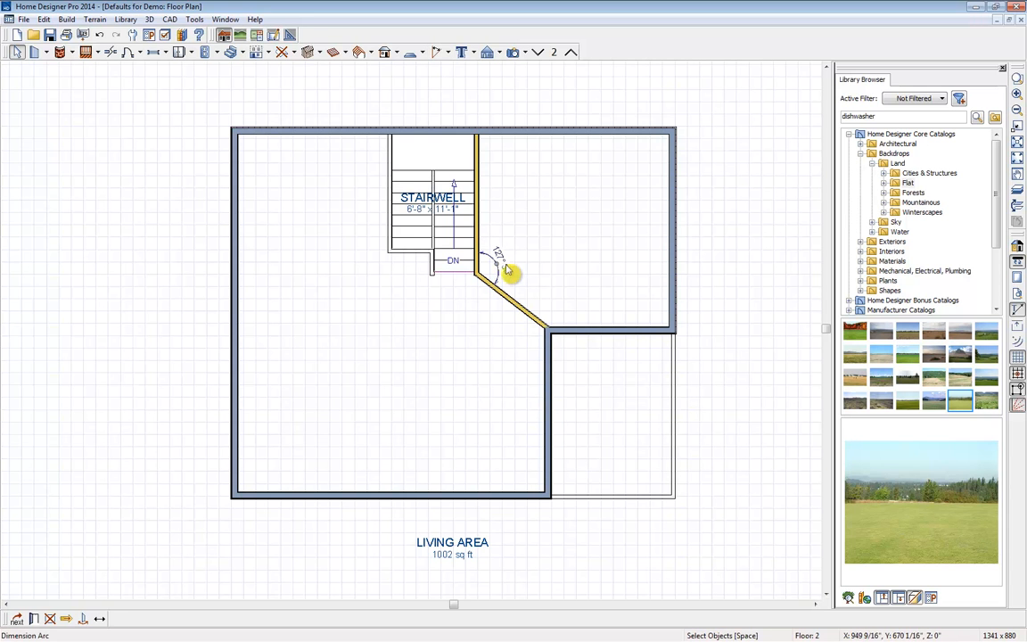
{"action": "key", "text": "Delete"}
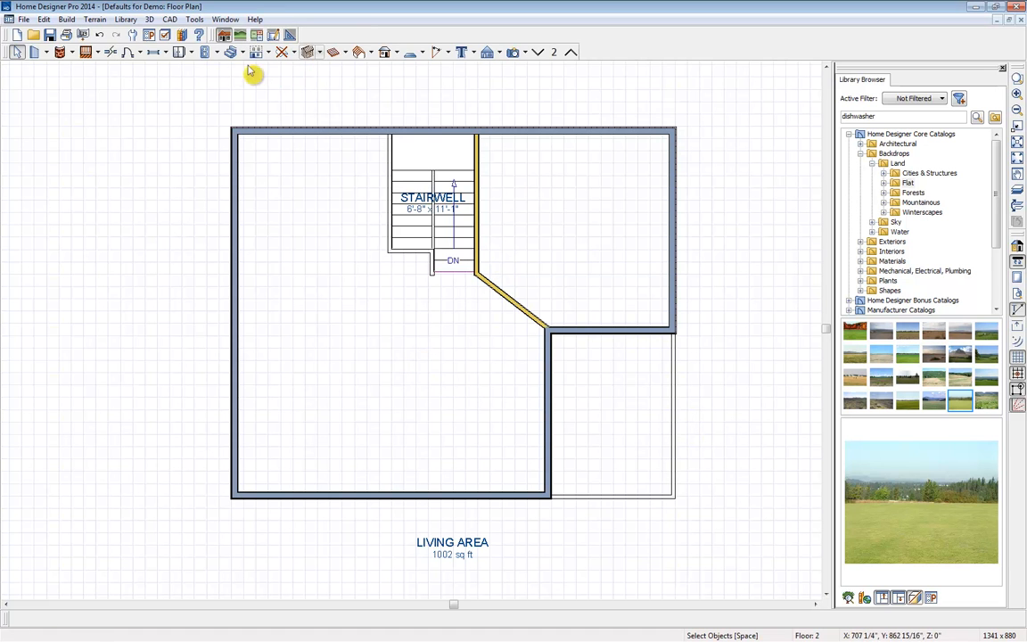
Step: Place a hinged door in the diagonal interior wall and another in the exterior wall leading to the railed area
{"action": "left_click", "coordinate": [136, 53]}
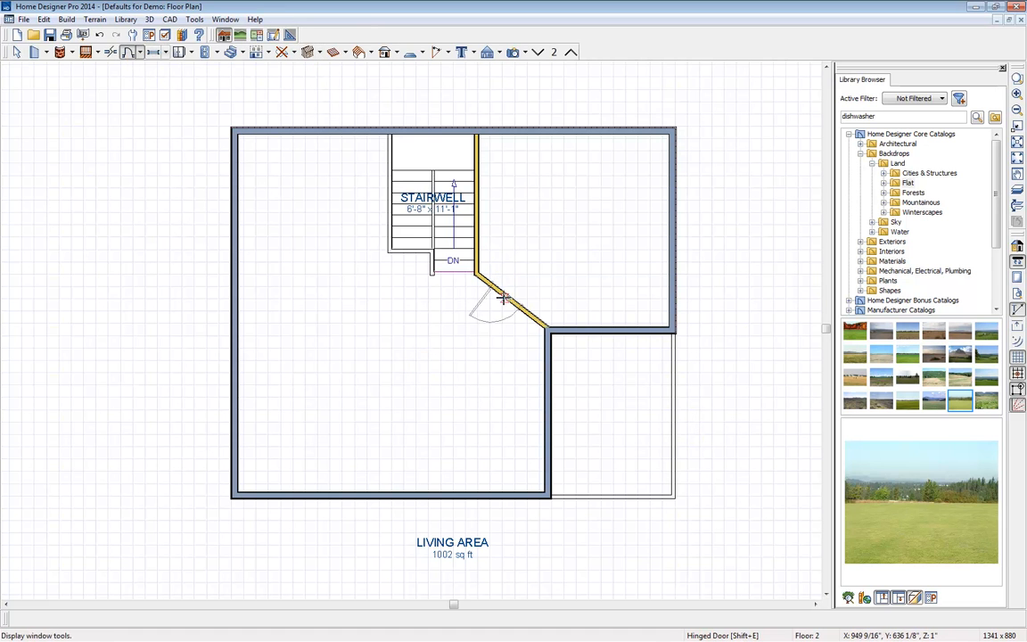
{"action": "left_click", "coordinate": [510, 290]}
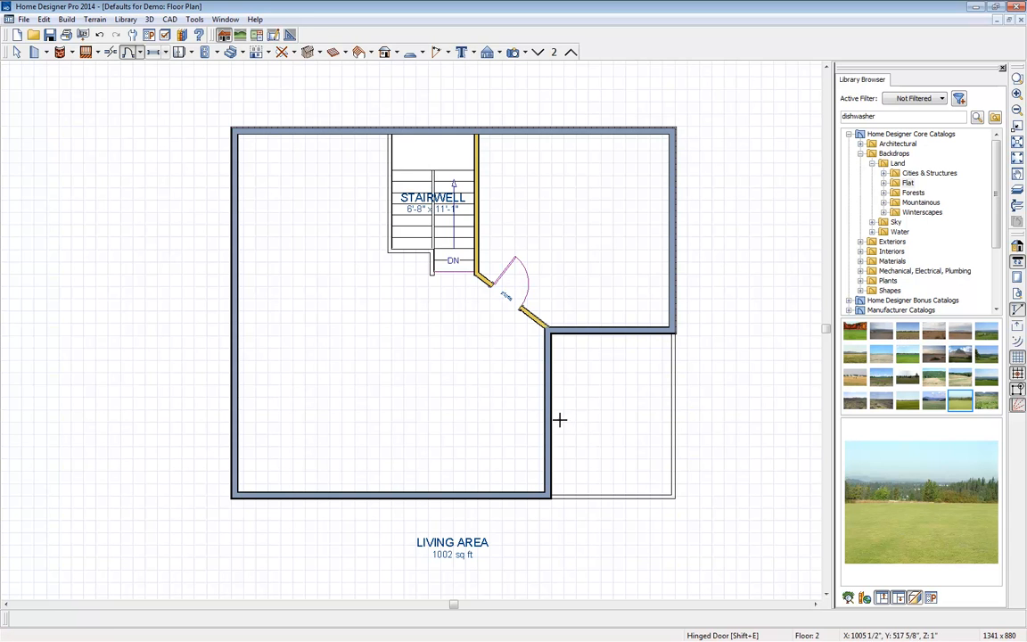
{"action": "left_click", "coordinate": [549, 414]}
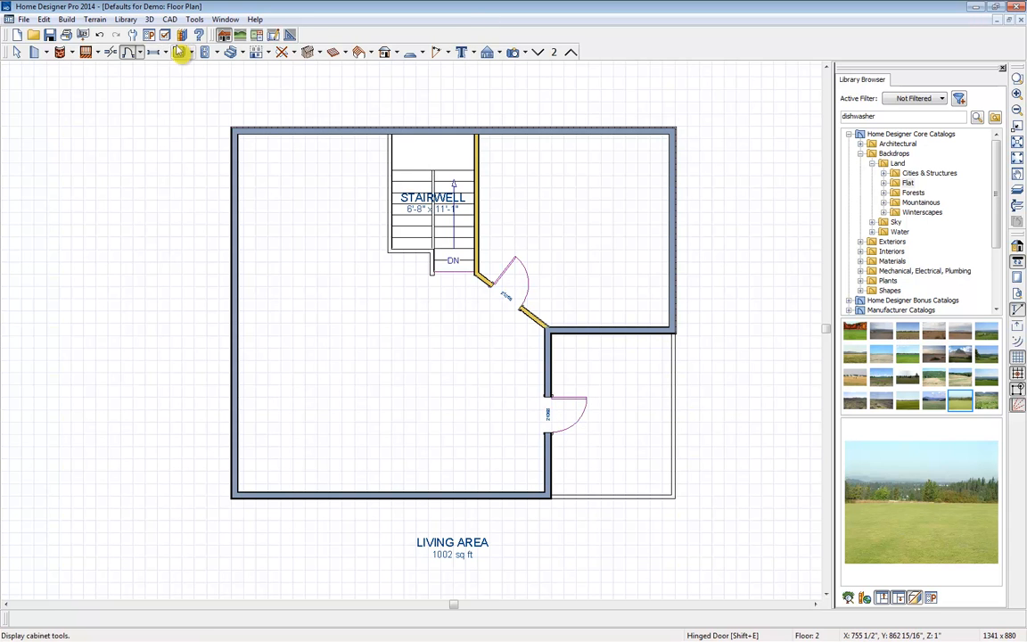
Step: Place one window in the upper wall left of the stairs, two in the lower wall, and two side by side in the right wall
{"action": "left_click", "coordinate": [153, 52]}
{"action": "left_click", "coordinate": [311, 130]}
{"action": "left_click", "coordinate": [272, 498]}
{"action": "left_click", "coordinate": [481, 497]}
{"action": "left_click", "coordinate": [668, 239]}
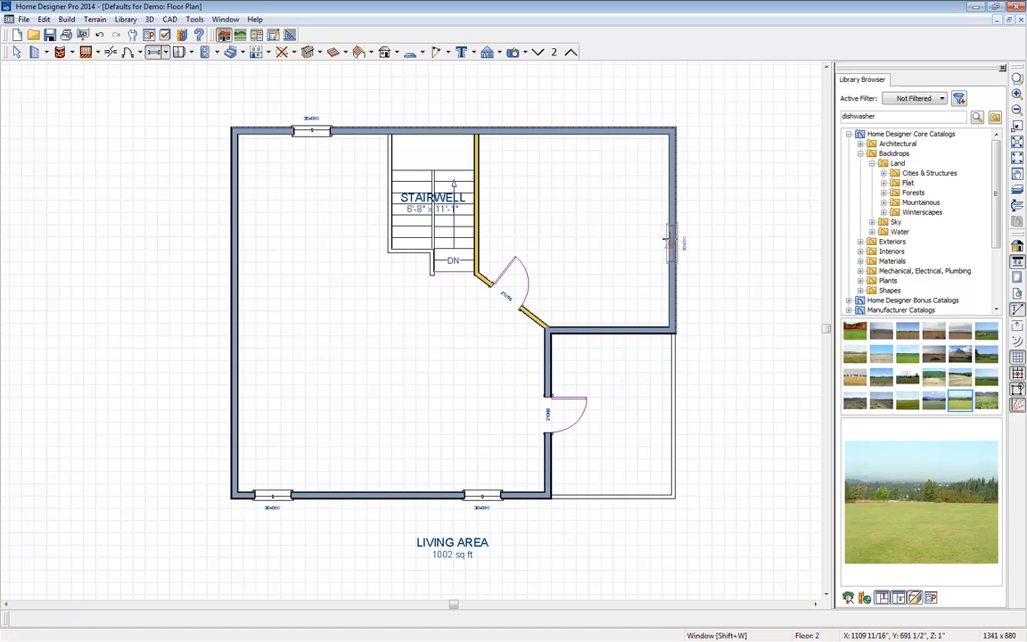
{"action": "left_click", "coordinate": [671, 208]}
{"action": "left_click", "coordinate": [677, 235]}
{"action": "key", "text": "space"}
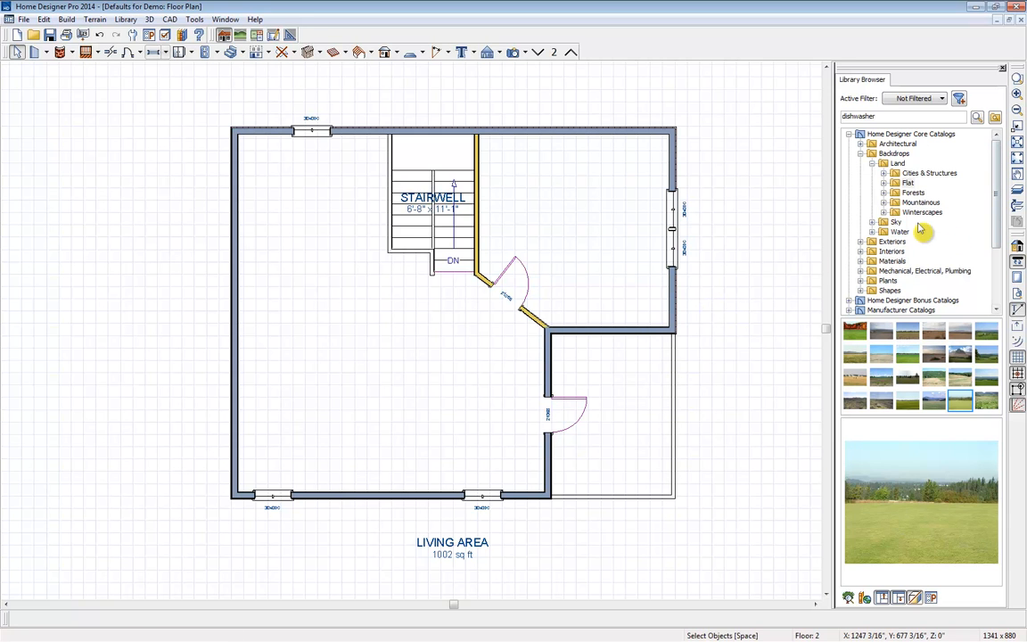
Step: Place the Bedroom architectural block from the Quickstart Library on the open area left of the house
{"action": "left_click", "coordinate": [871, 163]}
{"action": "left_click", "coordinate": [860, 154]}
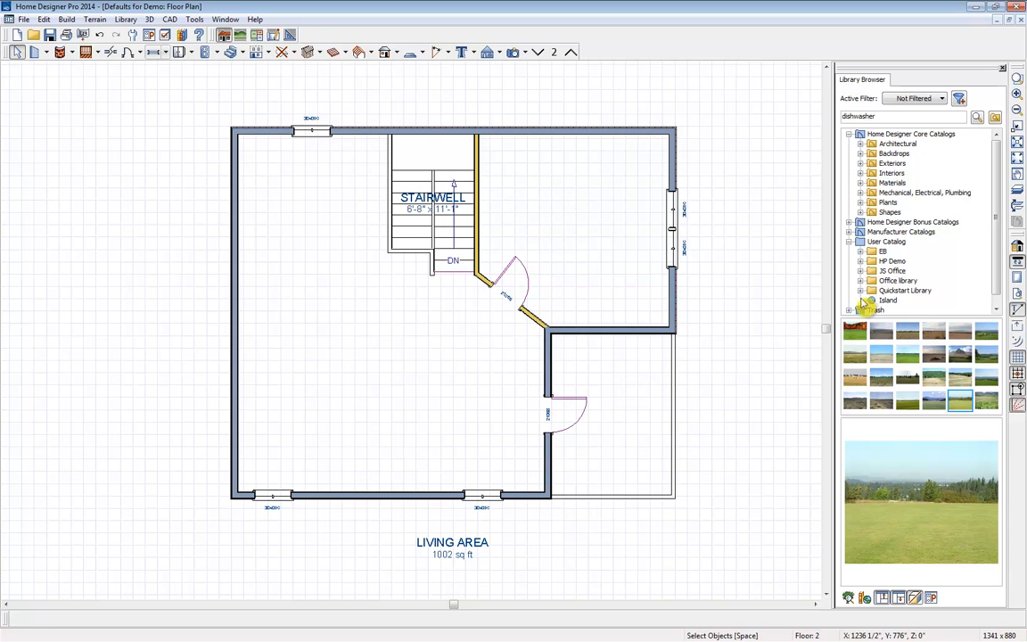
{"action": "left_click", "coordinate": [861, 291]}
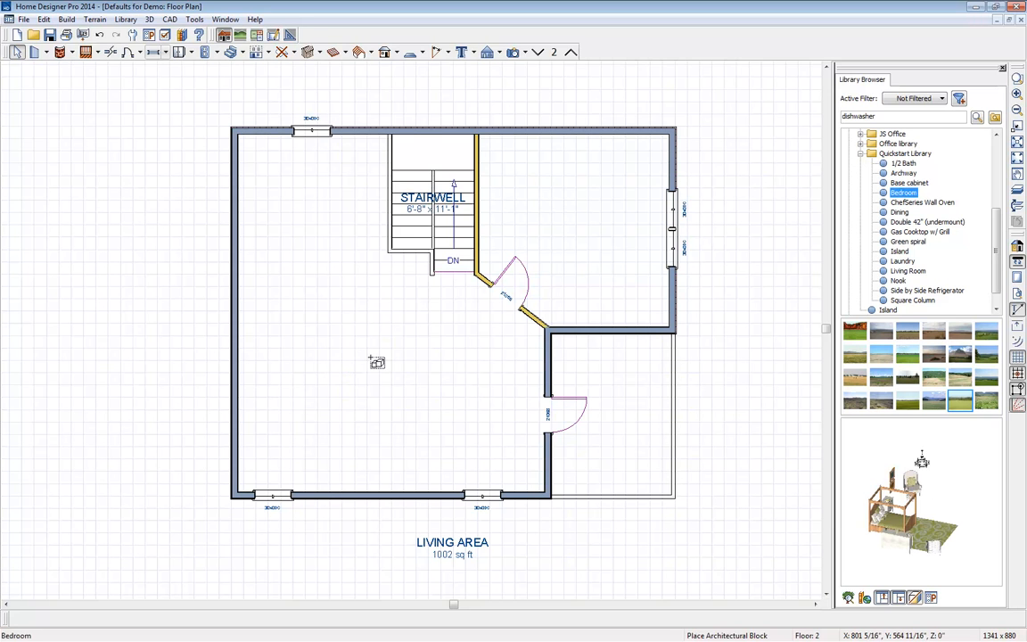
{"action": "left_click", "coordinate": [373, 390]}
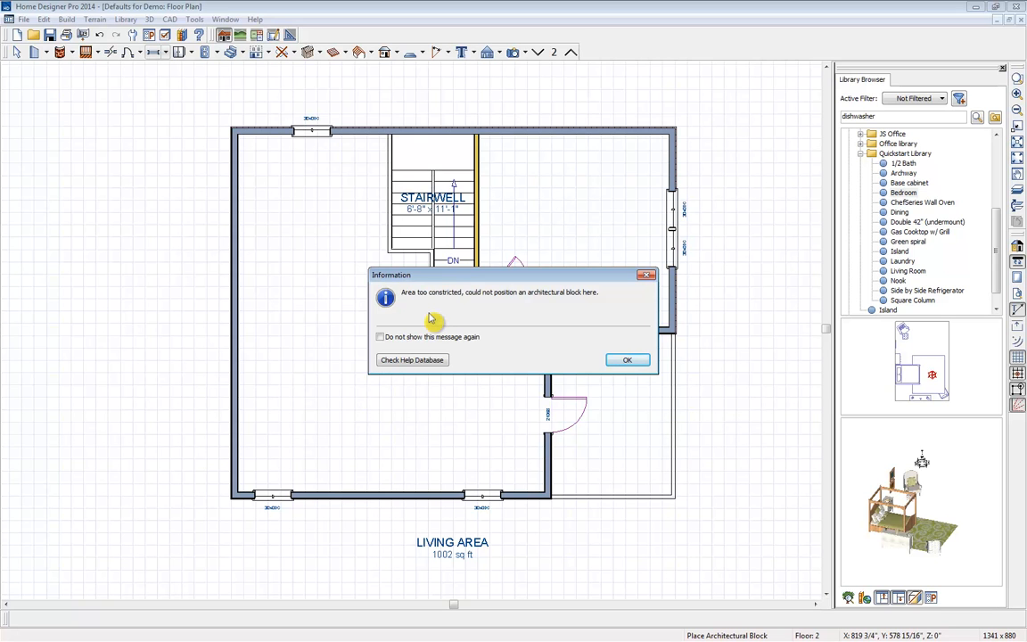
{"action": "left_click", "coordinate": [627, 360]}
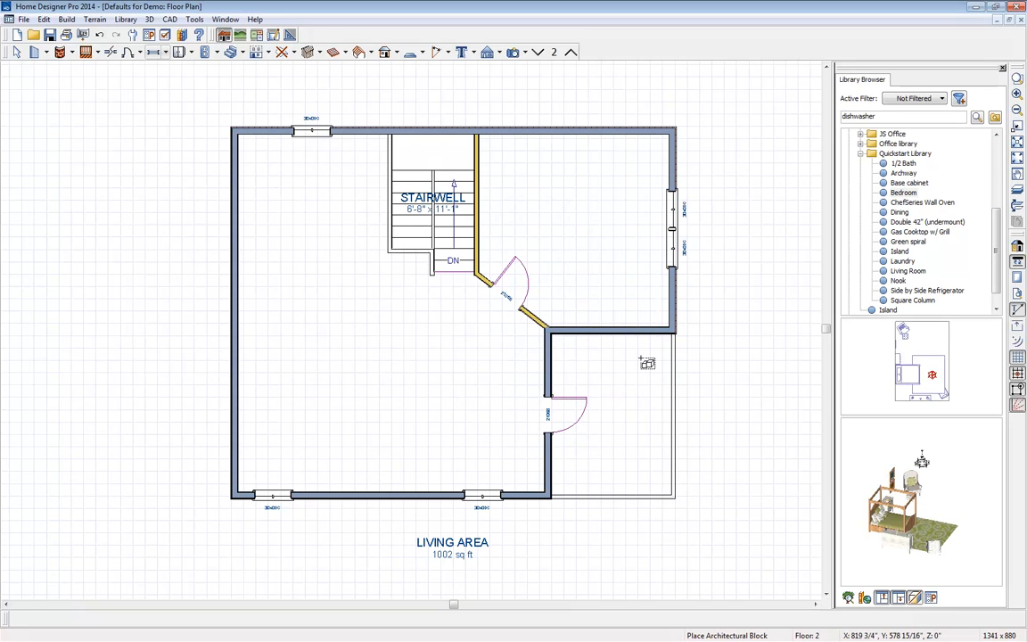
{"action": "left_click", "coordinate": [88, 346]}
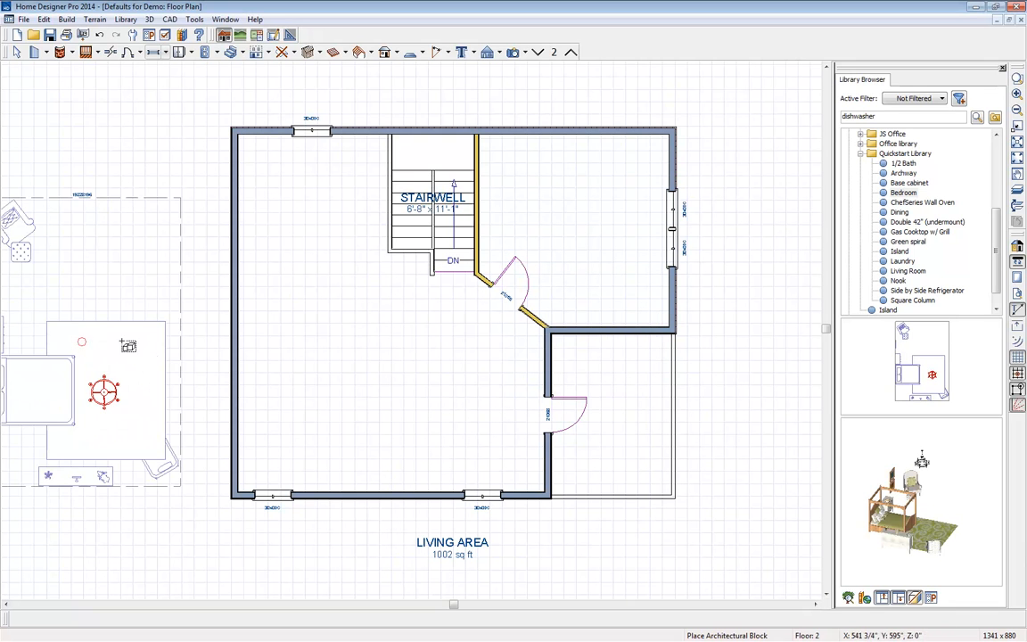
{"action": "left_click", "coordinate": [103, 344]}
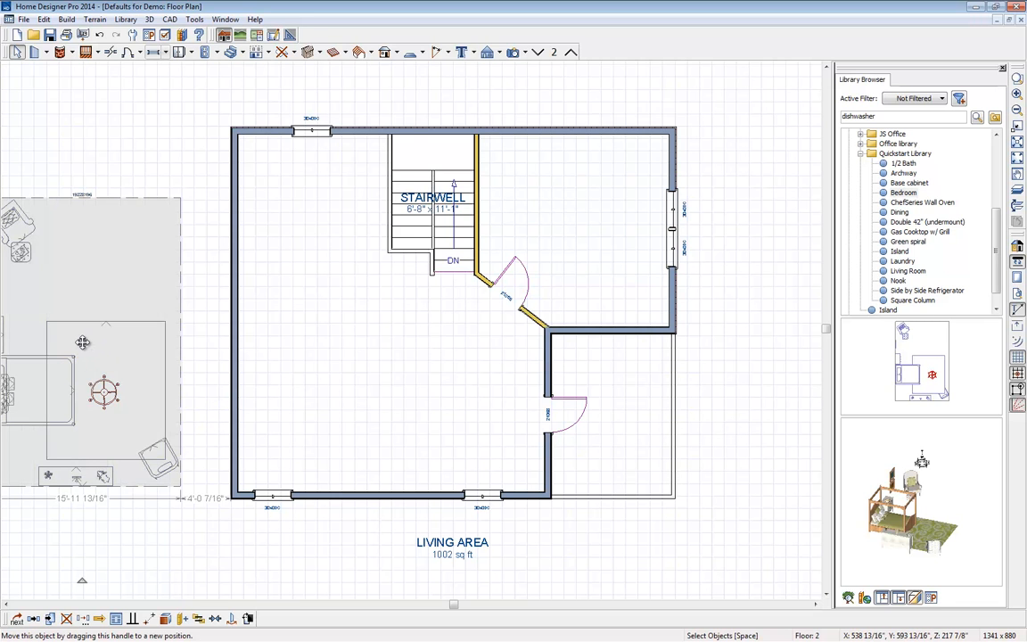
Step: Move the Bedroom block into the lower left corner of the large room and explode it
{"action": "left_click_drag", "start_coordinate": [112, 343], "coordinate": [336, 344]}
{"action": "key", "text": "Escape"}
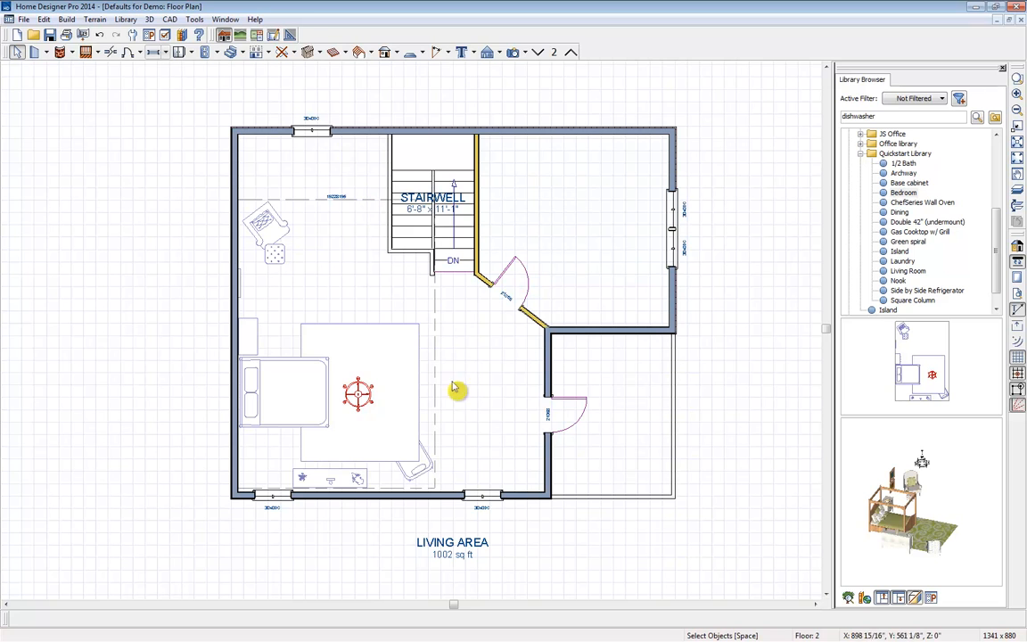
{"action": "left_click", "coordinate": [357, 395]}
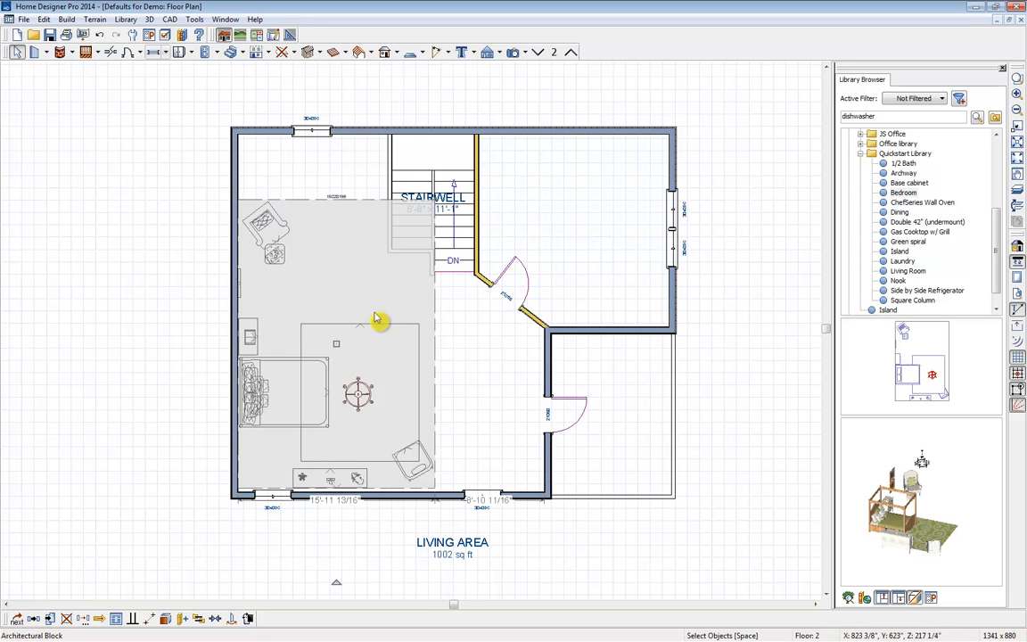
{"action": "left_click", "coordinate": [166, 620]}
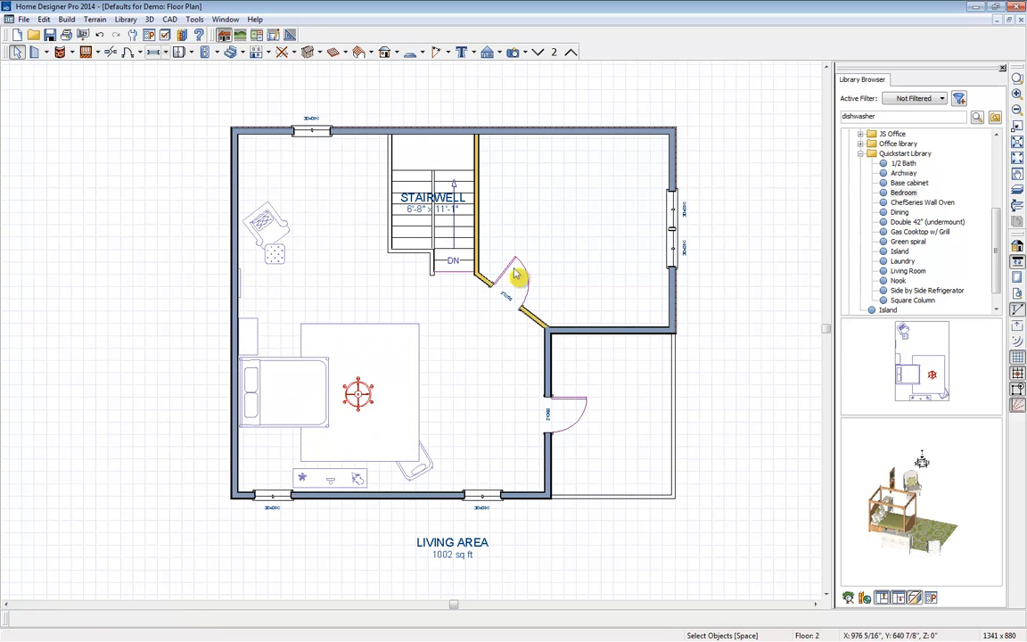
Step: Create a full camera view of the bedroom from beside the stairs, tile it with the floor plan, and turn the camera toward the bed
{"action": "left_click", "coordinate": [514, 53]}
{"action": "left_click_drag", "start_coordinate": [462, 282], "coordinate": [524, 407]}
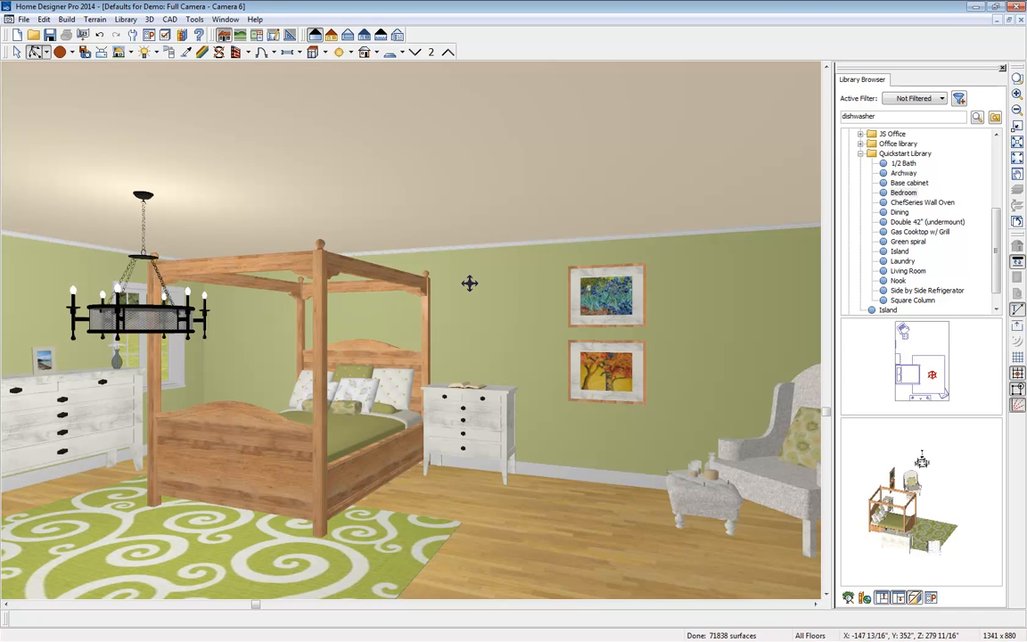
{"action": "key", "text": "F7"}
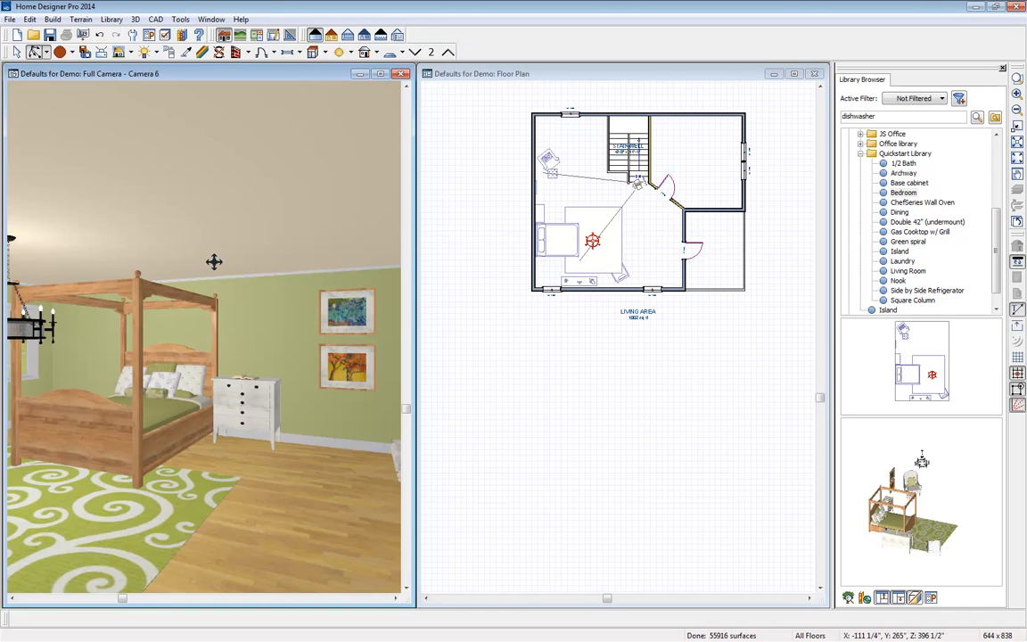
{"action": "mouse_move", "coordinate": [192, 263]}
{"action": "left_mouse_down"}
{"action": "mouse_move", "coordinate": [149, 270]}
{"action": "mouse_move", "coordinate": [189, 269]}
{"action": "left_mouse_up"}
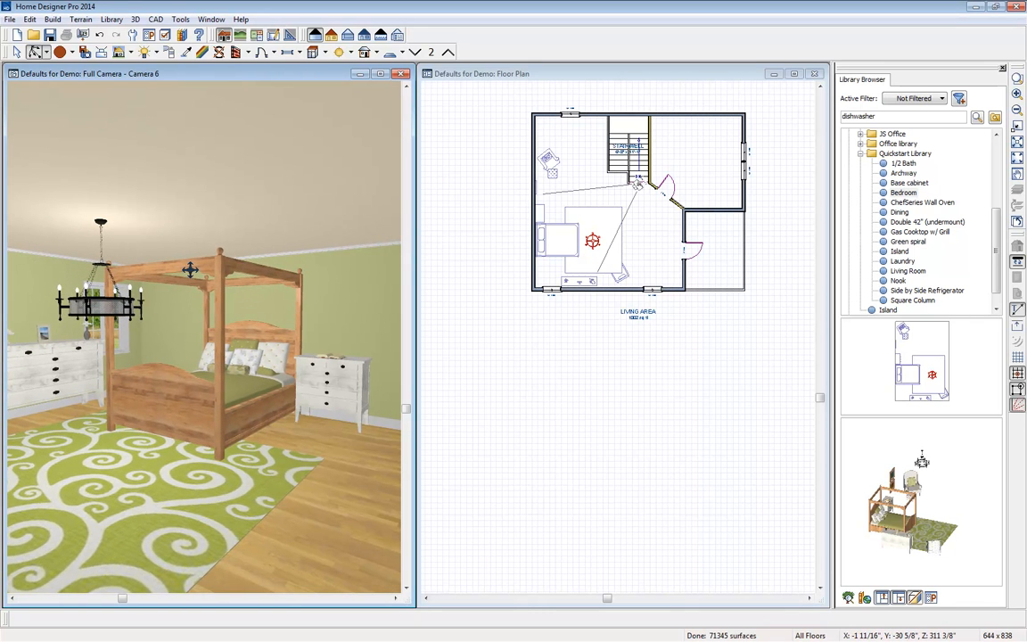
{"action": "left_click", "coordinate": [665, 316]}
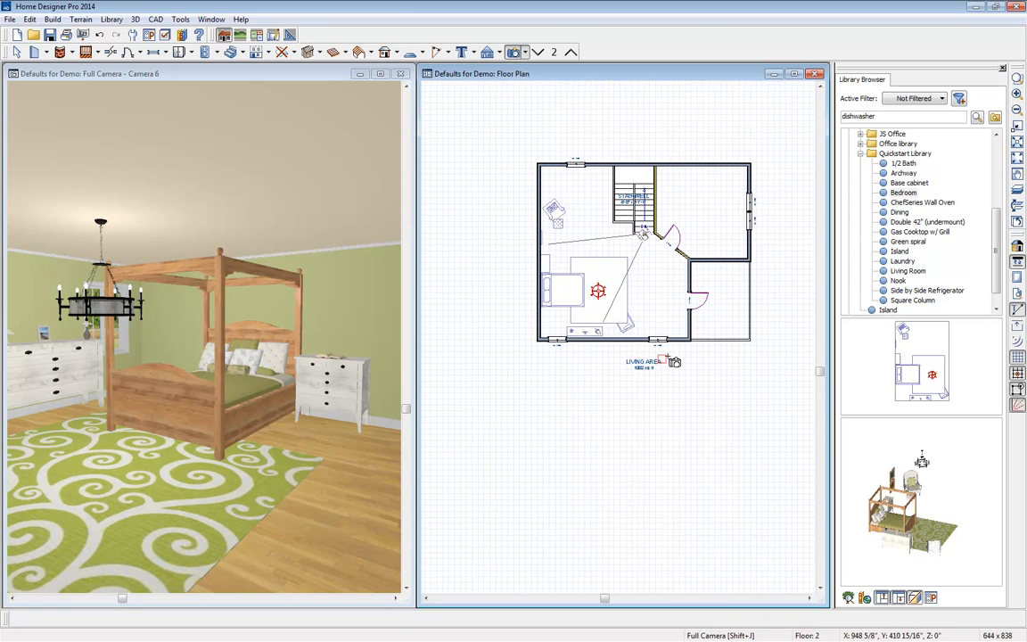
Step: Try a default light in the bedroom just above the rug in the floor plan, and delete it
{"action": "middle_click_drag", "start_coordinate": [667, 289], "coordinate": [674, 326]}
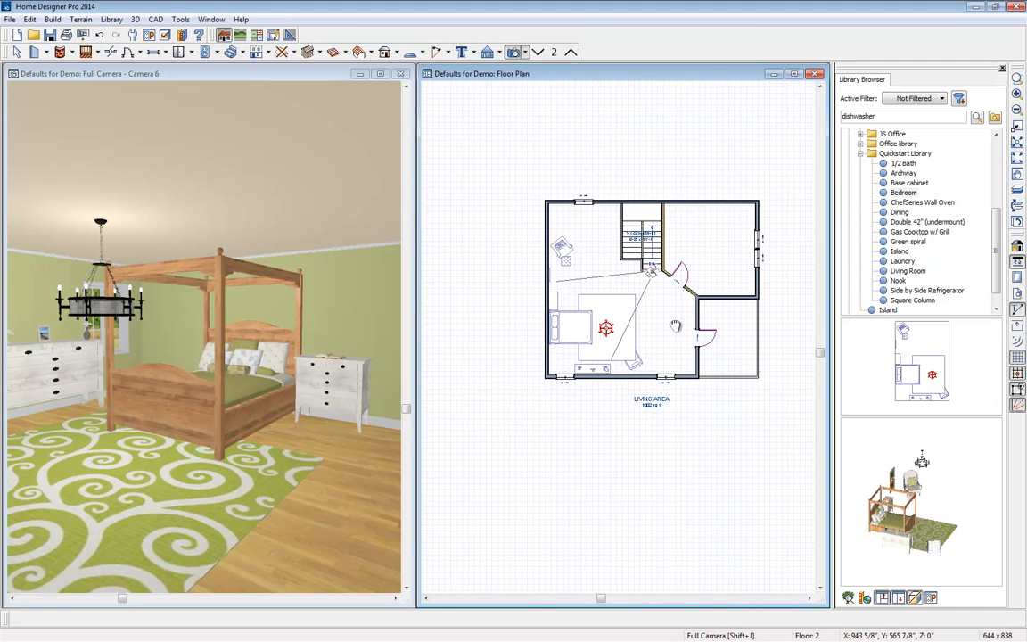
{"action": "scroll", "coordinate": [674, 326], "scroll_direction": "up", "scroll_amount": 5}
{"action": "middle_click_drag", "start_coordinate": [662, 298], "coordinate": [647, 312]}
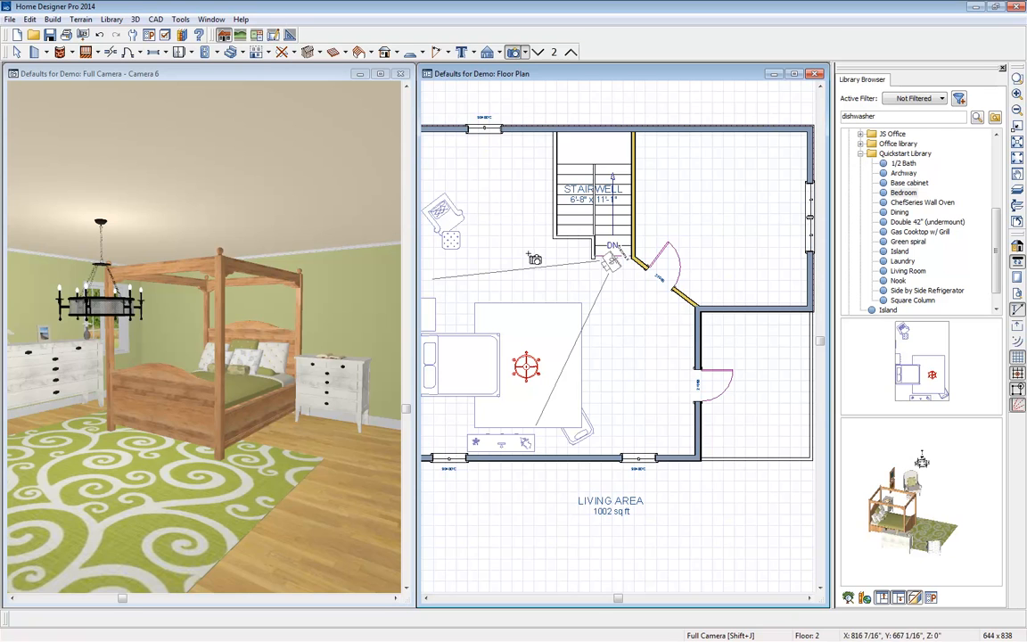
{"action": "left_click", "coordinate": [218, 54]}
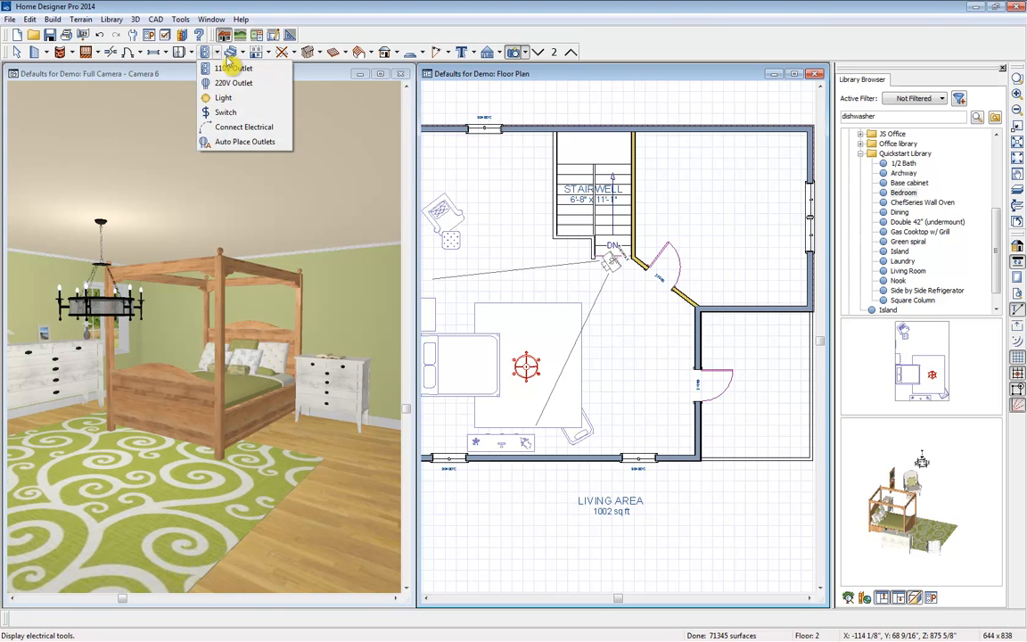
{"action": "left_click", "coordinate": [233, 97]}
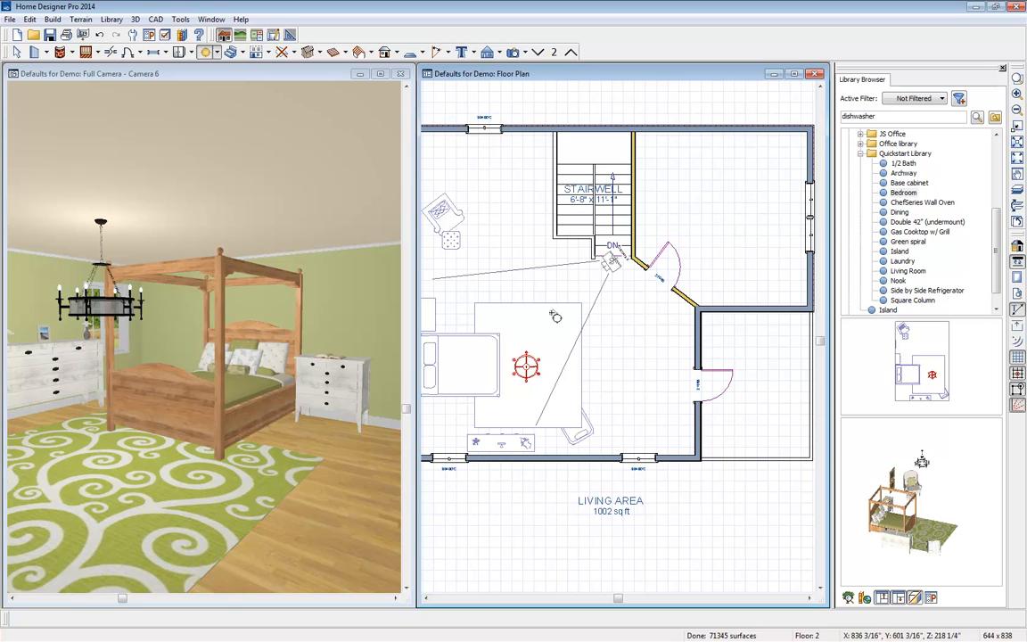
{"action": "left_click", "coordinate": [512, 291]}
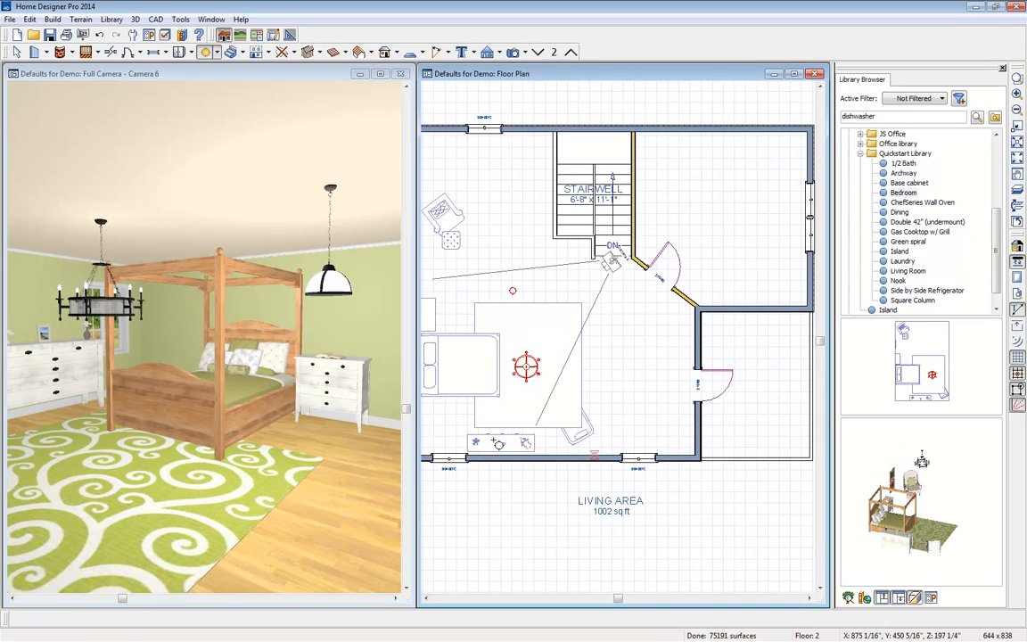
{"action": "key", "text": "space"}
{"action": "left_click", "coordinate": [514, 293]}
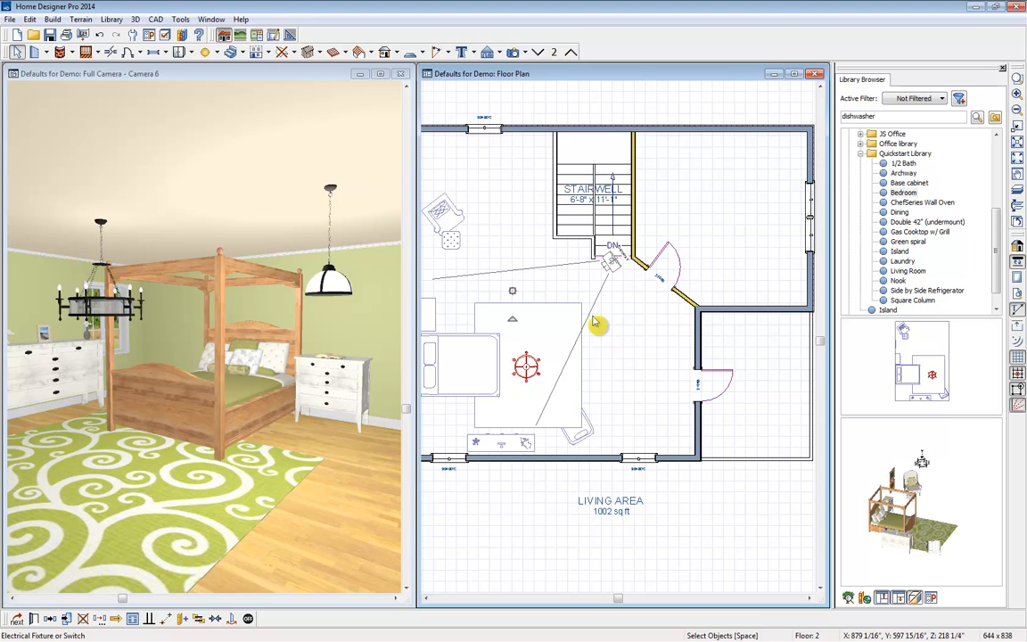
{"action": "key", "text": "Delete"}
Step: Place six Recessed Down Light 6 fixtures from the core catalog's recessed ceiling lighting around the large bedroom
{"action": "left_click_drag", "start_coordinate": [990, 229], "coordinate": [993, 156]}
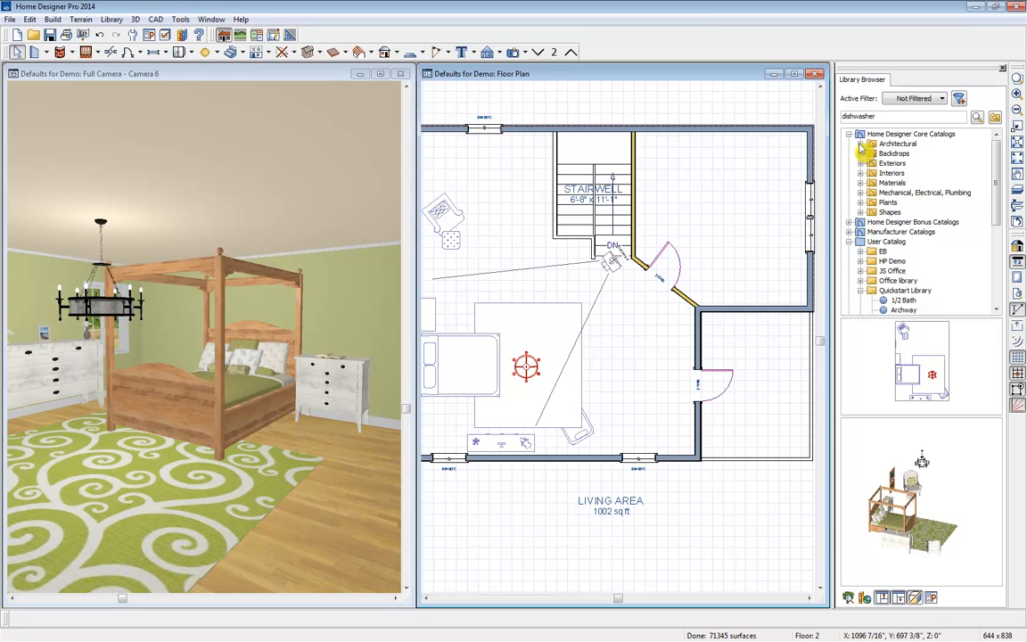
{"action": "left_click", "coordinate": [860, 144]}
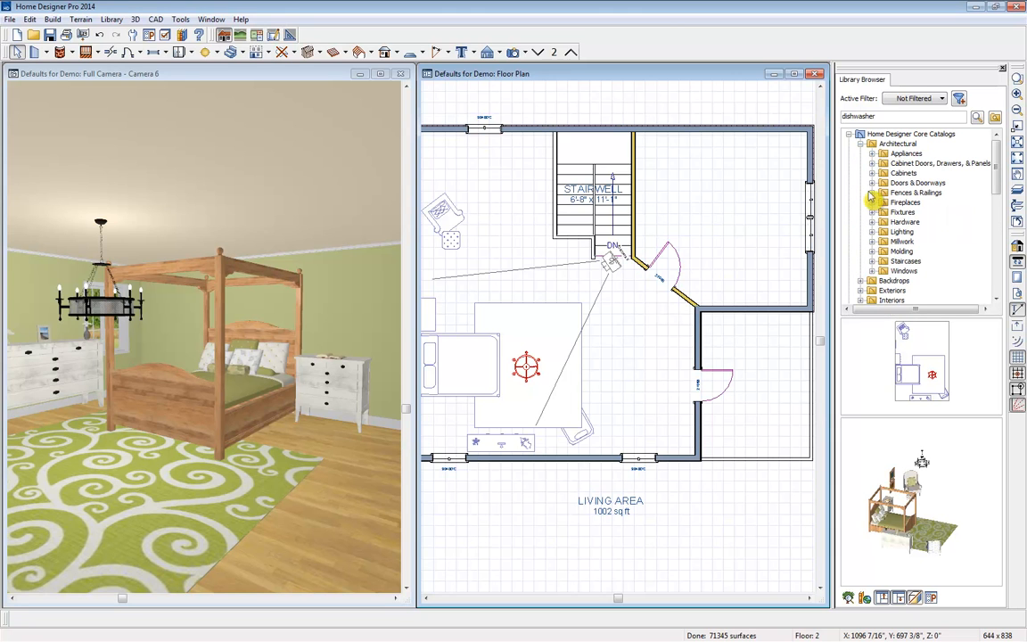
{"action": "left_click", "coordinate": [872, 233]}
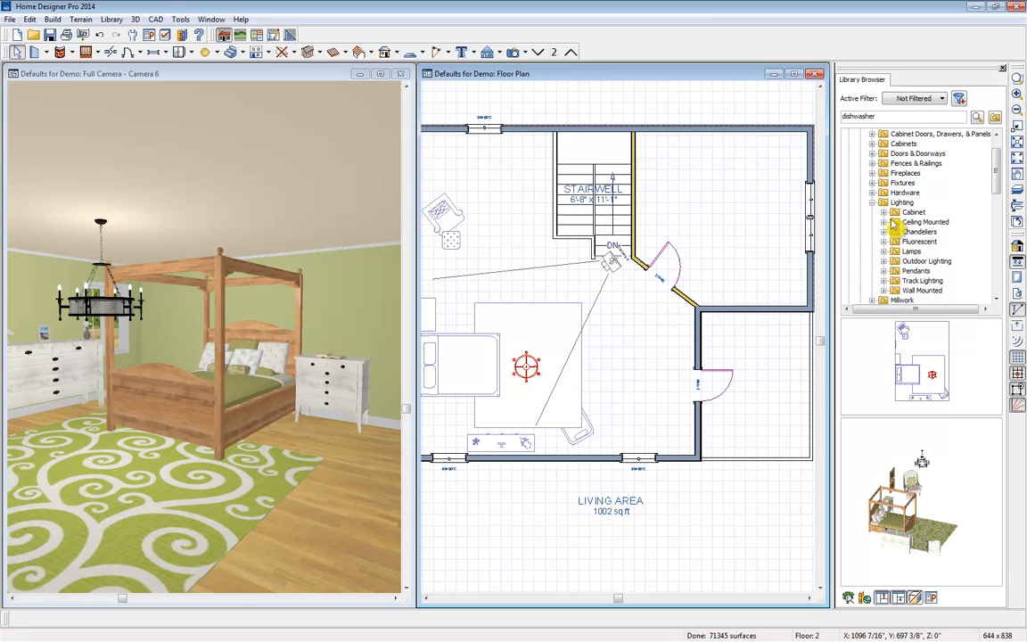
{"action": "left_click", "coordinate": [884, 222]}
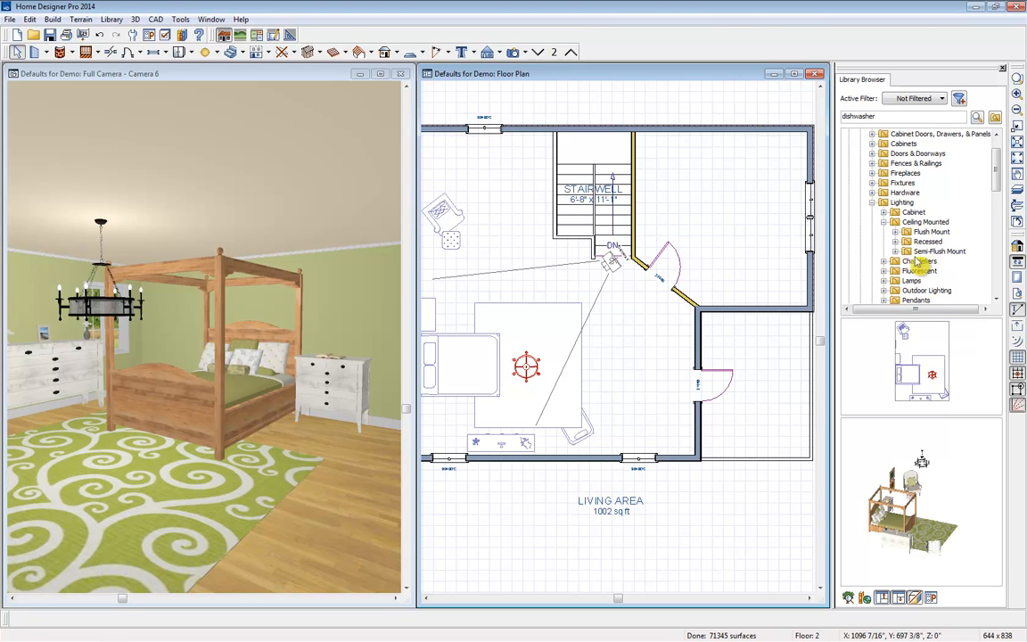
{"action": "left_click", "coordinate": [928, 242]}
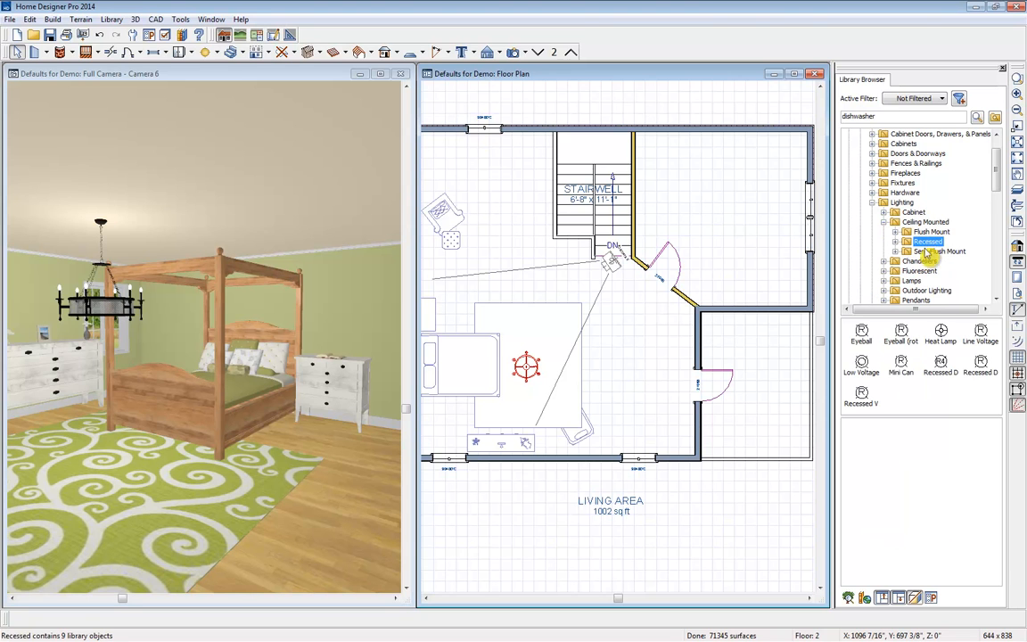
{"action": "left_click", "coordinate": [981, 365]}
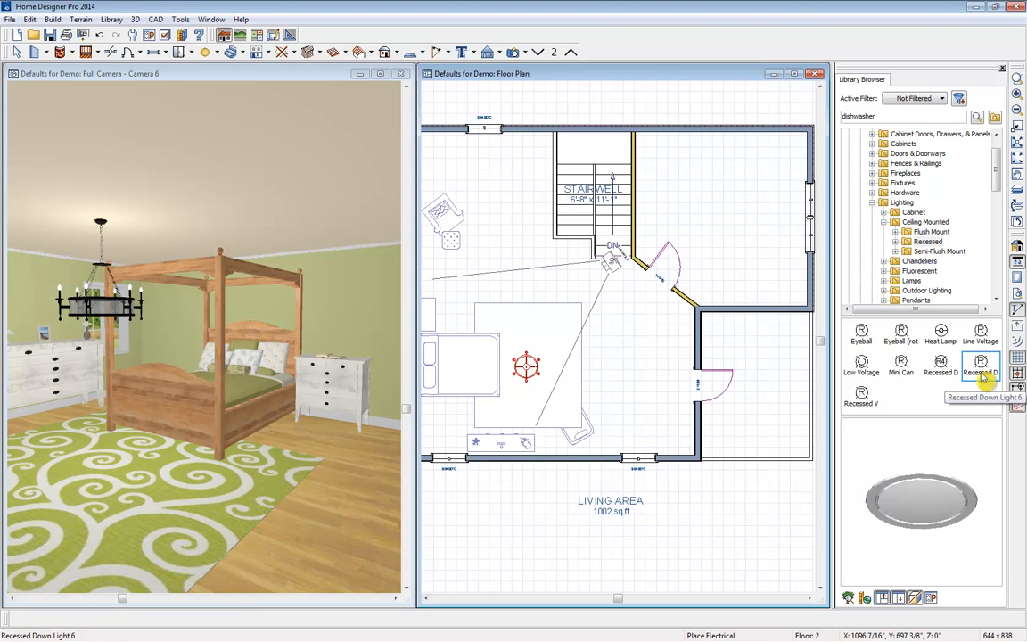
{"action": "left_click", "coordinate": [456, 284]}
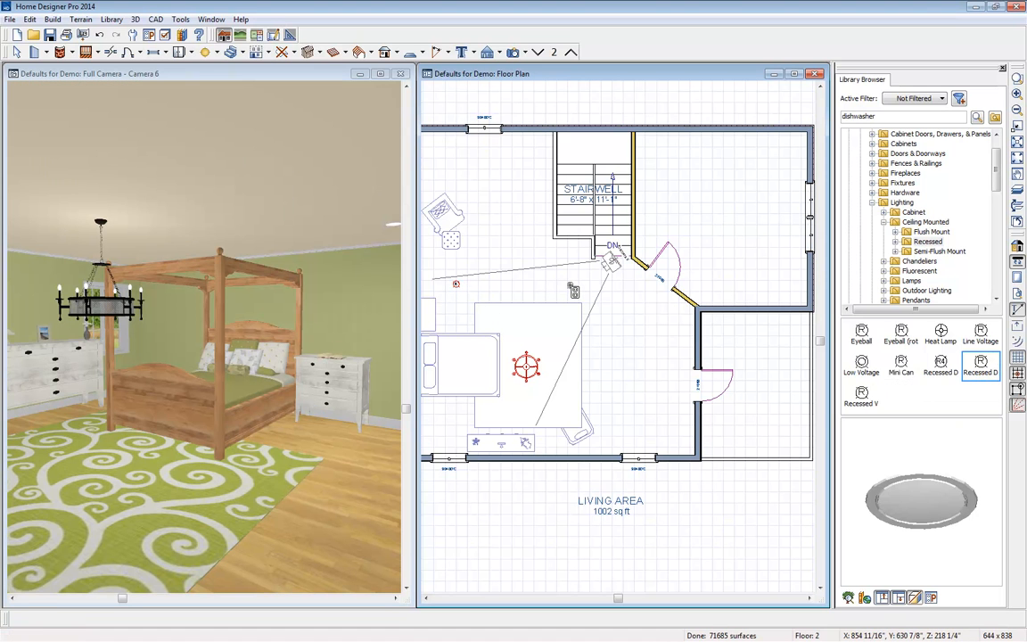
{"action": "left_click", "coordinate": [570, 284]}
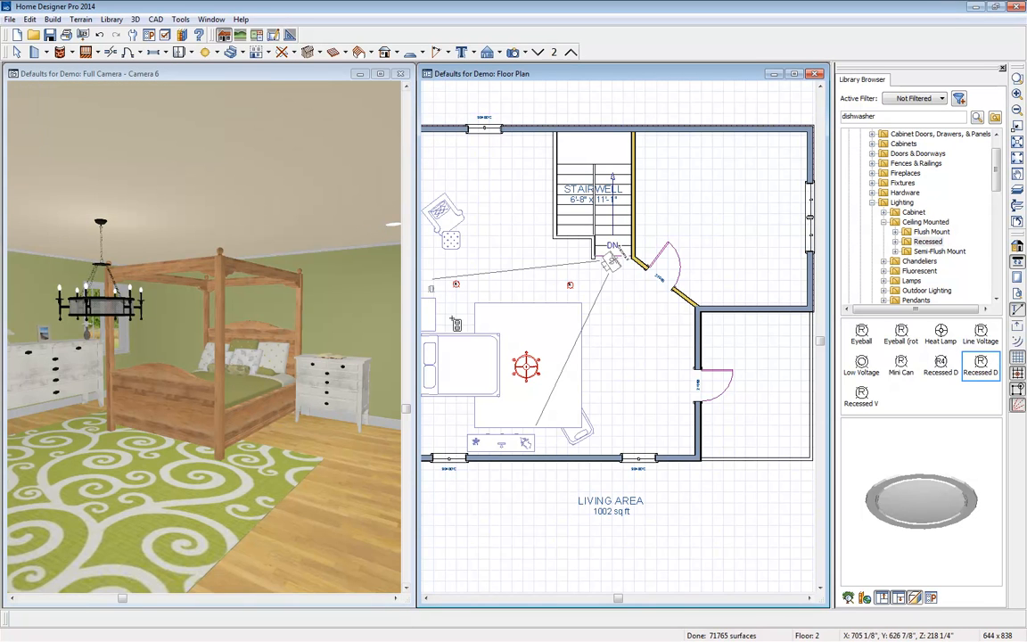
{"action": "left_click", "coordinate": [456, 418]}
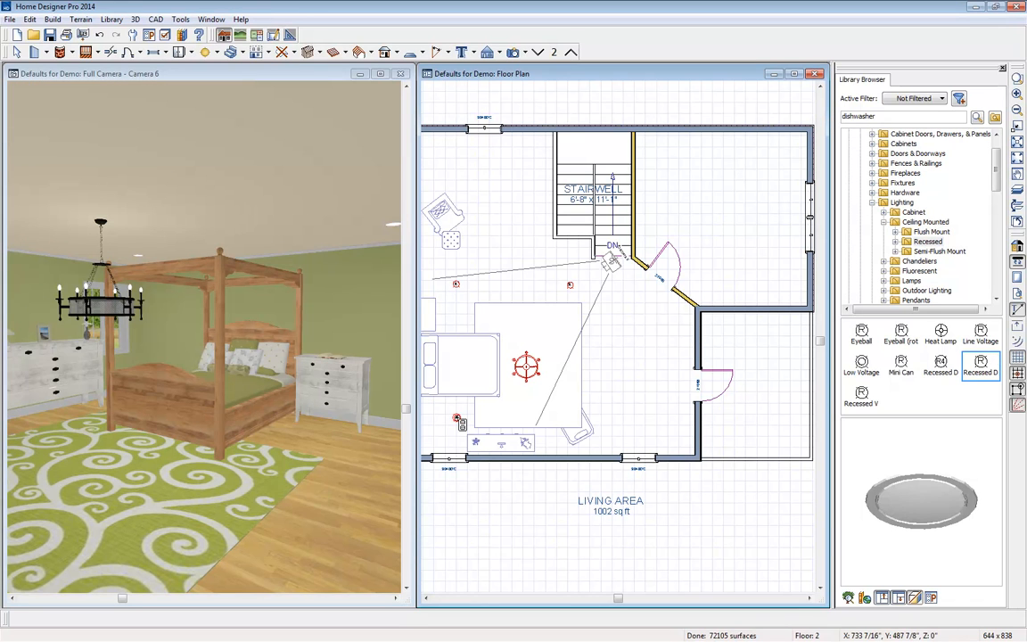
{"action": "left_click", "coordinate": [588, 420]}
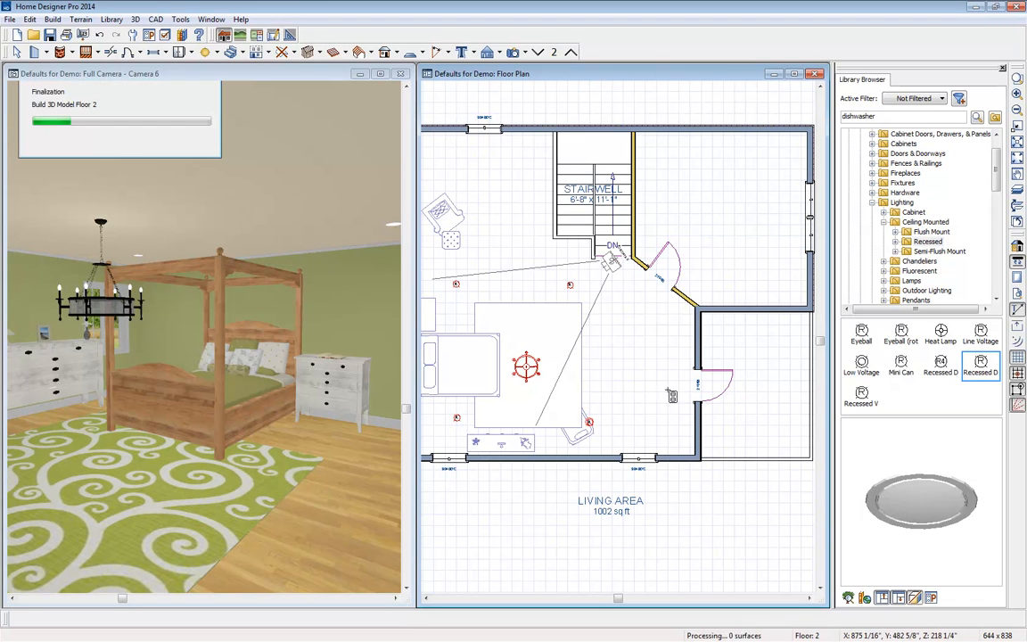
{"action": "left_click", "coordinate": [668, 429]}
{"action": "left_click", "coordinate": [665, 330]}
{"action": "key", "text": "space"}
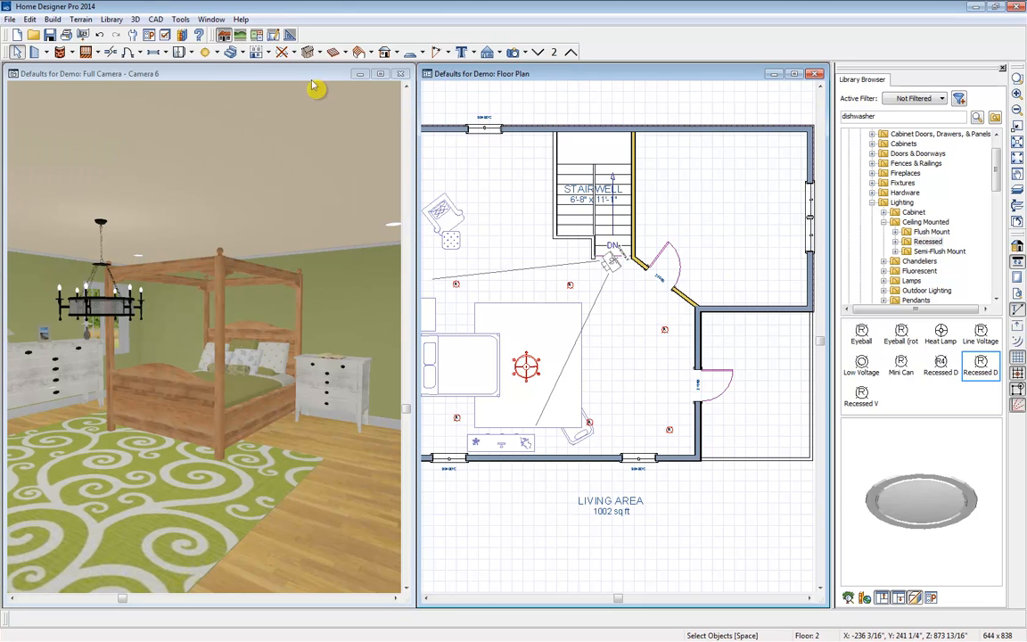
Step: Place switches at the stairwell wall's lower end and beside the deck door, and auto-place outlets around the bedroom
{"action": "left_click", "coordinate": [204, 52]}
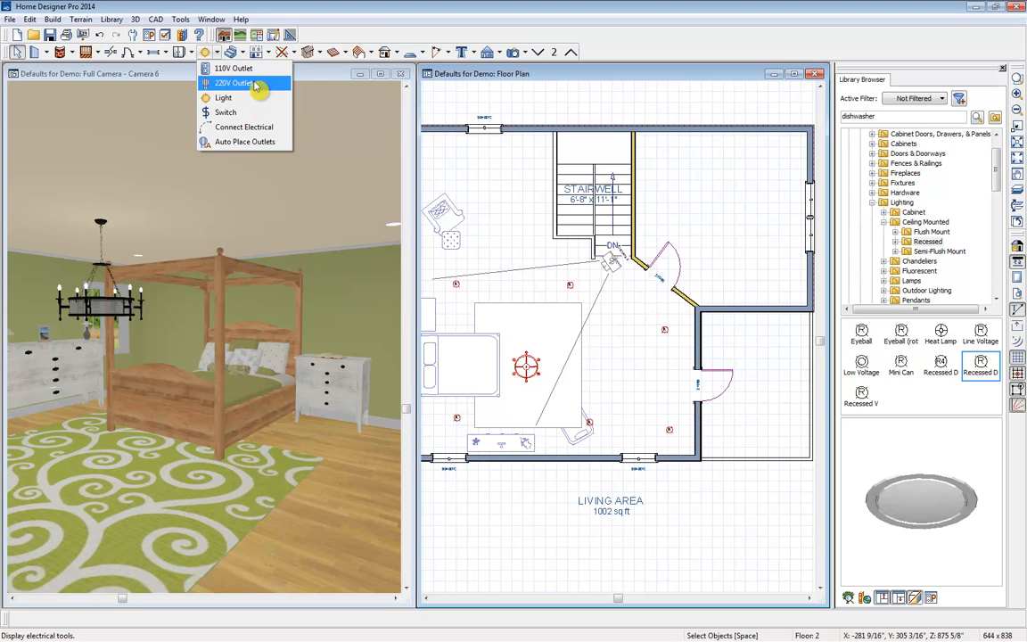
{"action": "left_click", "coordinate": [260, 113]}
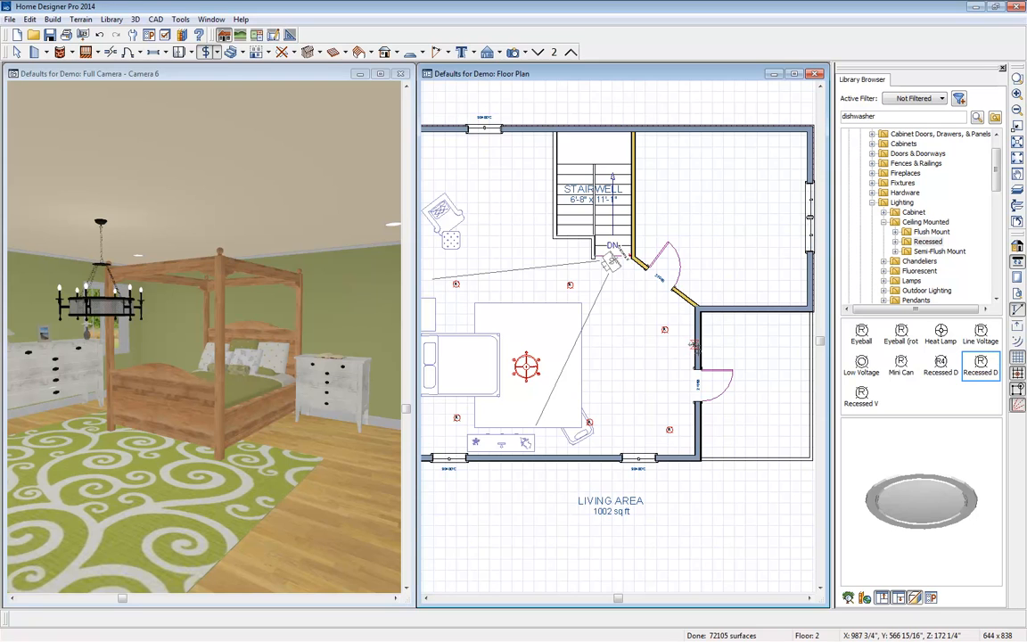
{"action": "left_click", "coordinate": [216, 53]}
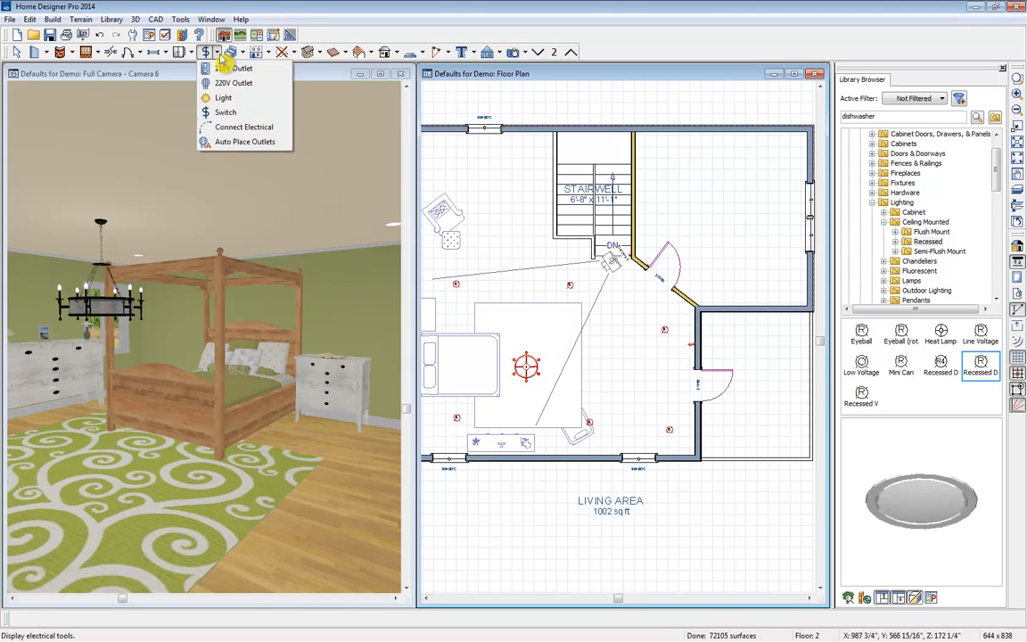
{"action": "left_click", "coordinate": [244, 142]}
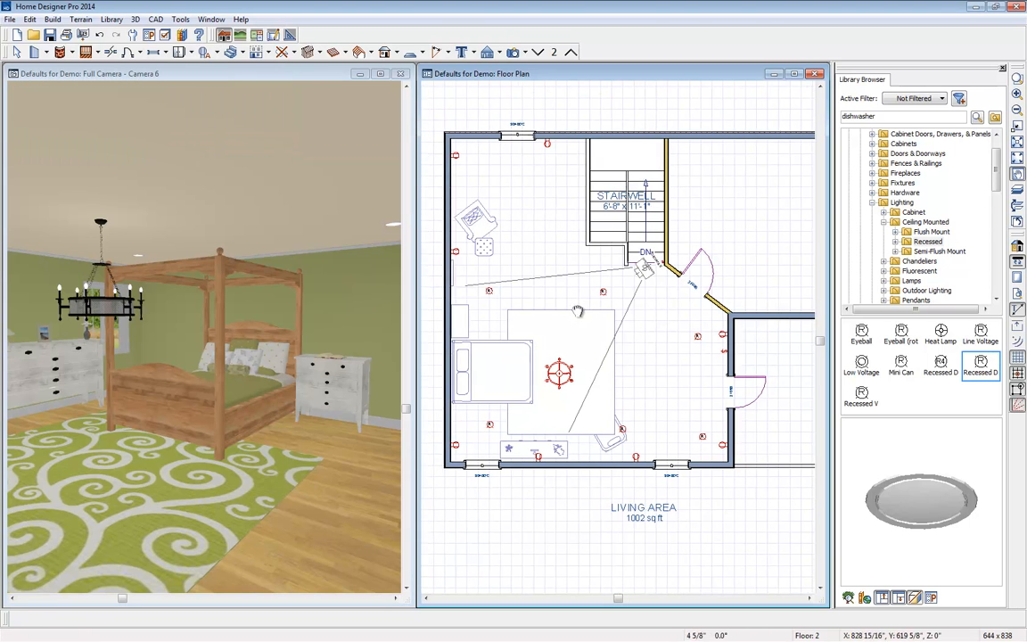
{"action": "key", "text": "space"}
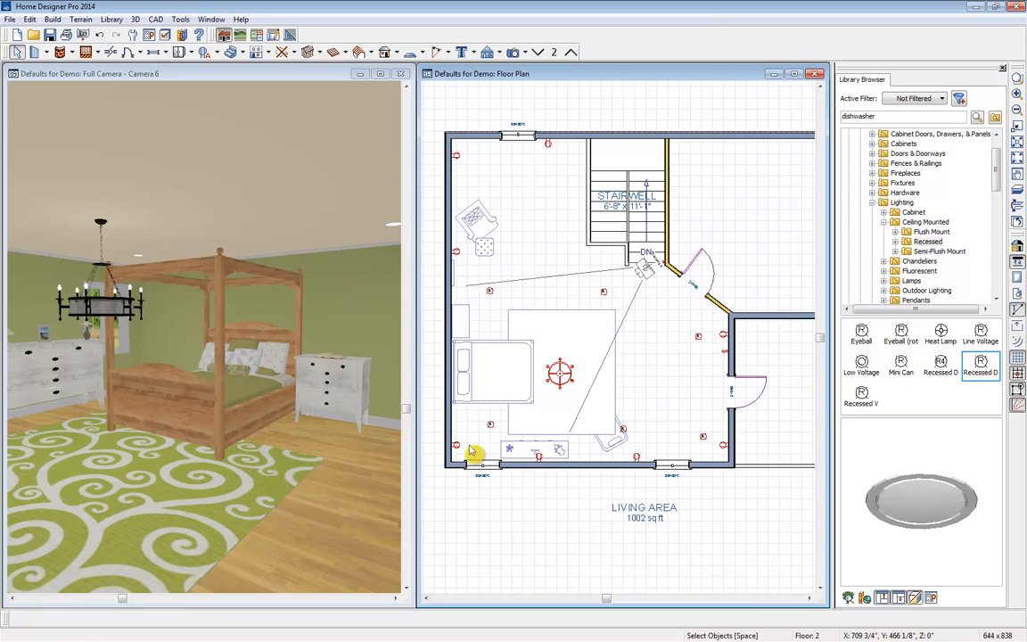
{"action": "left_click", "coordinate": [455, 444]}
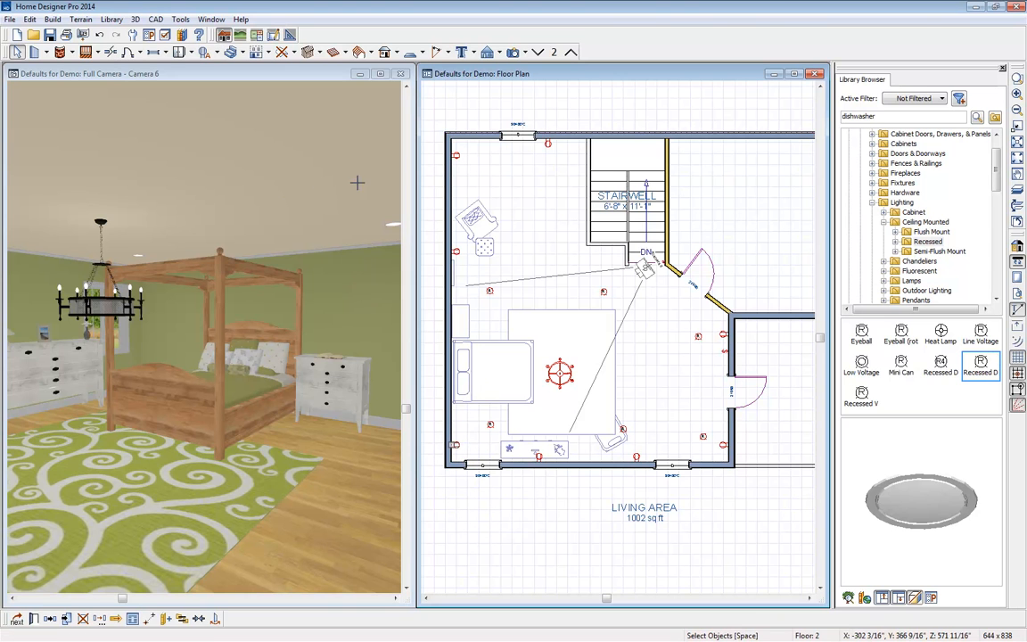
{"action": "key", "text": "Escape"}
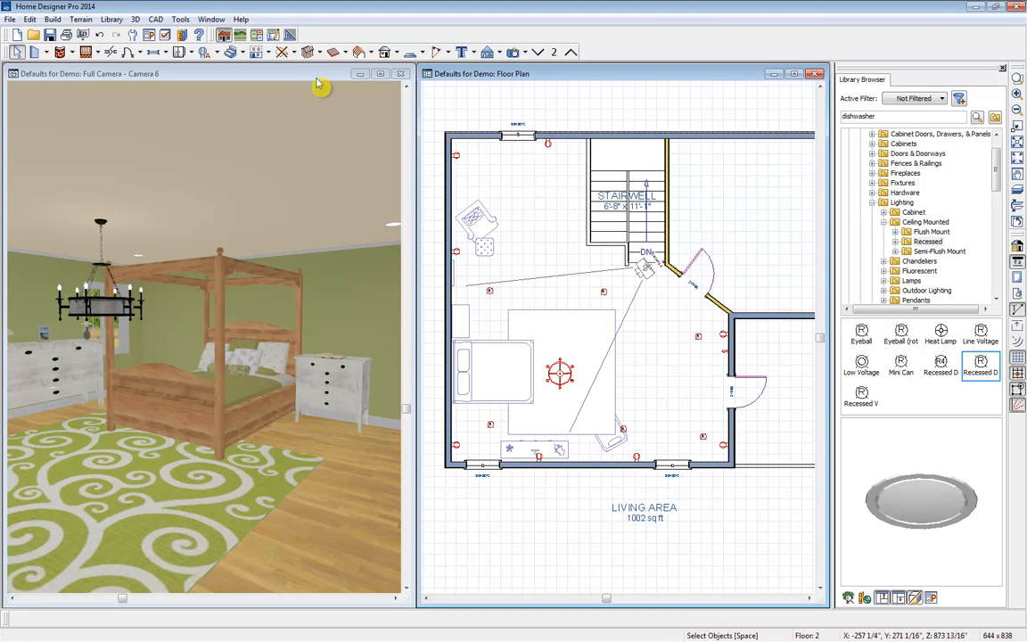
Step: Connect the stairwell switch through all six recessed lights in a chain to the switch beside the deck door
{"action": "left_click", "coordinate": [214, 52]}
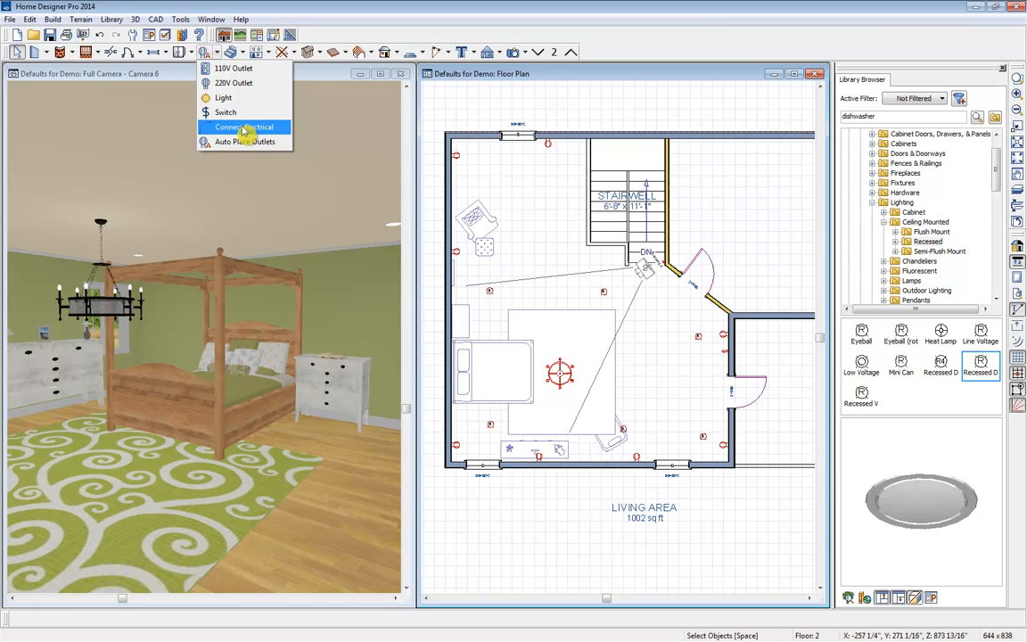
{"action": "left_click", "coordinate": [243, 130]}
{"action": "left_click_drag", "start_coordinate": [665, 265], "coordinate": [559, 374]}
{"action": "left_click_drag", "start_coordinate": [559, 374], "coordinate": [724, 353]}
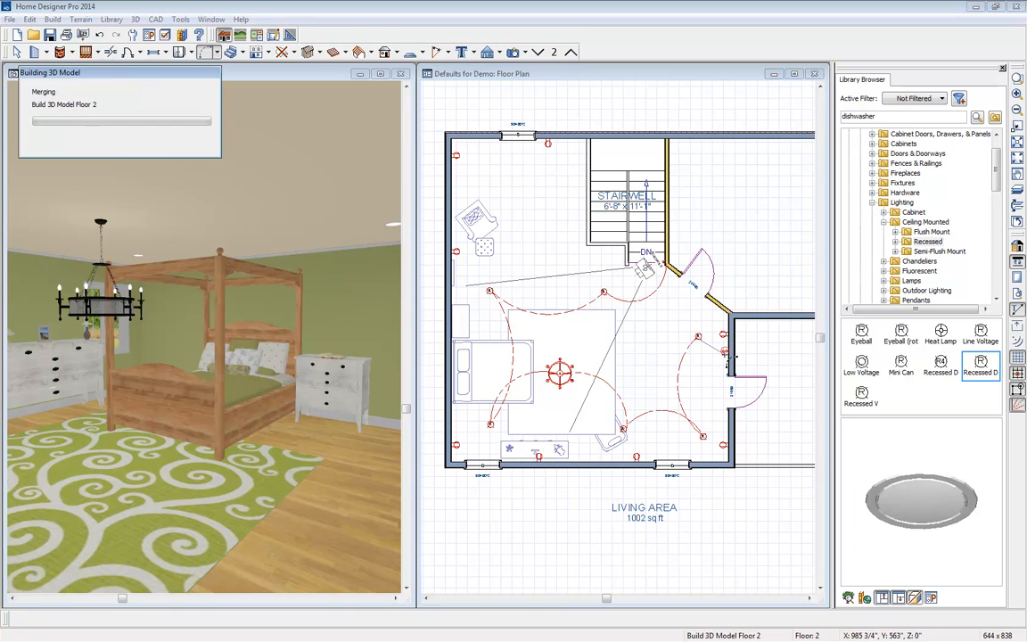
{"action": "key", "text": "space"}
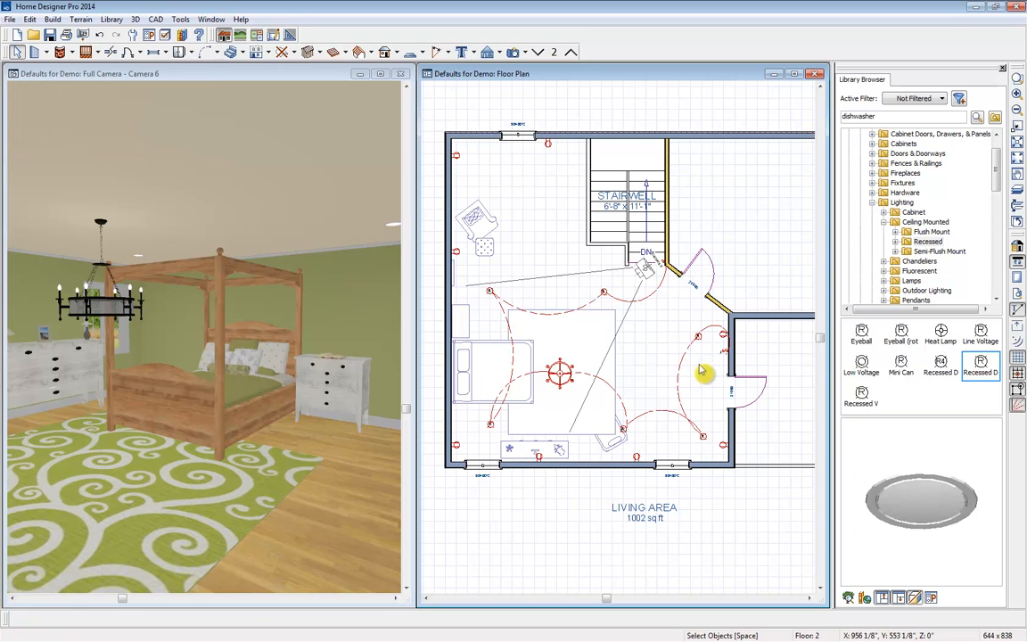
Step: Reshape the wiring between the two upper recessed lights into a shallow arc that bows upward
{"action": "left_click", "coordinate": [590, 307]}
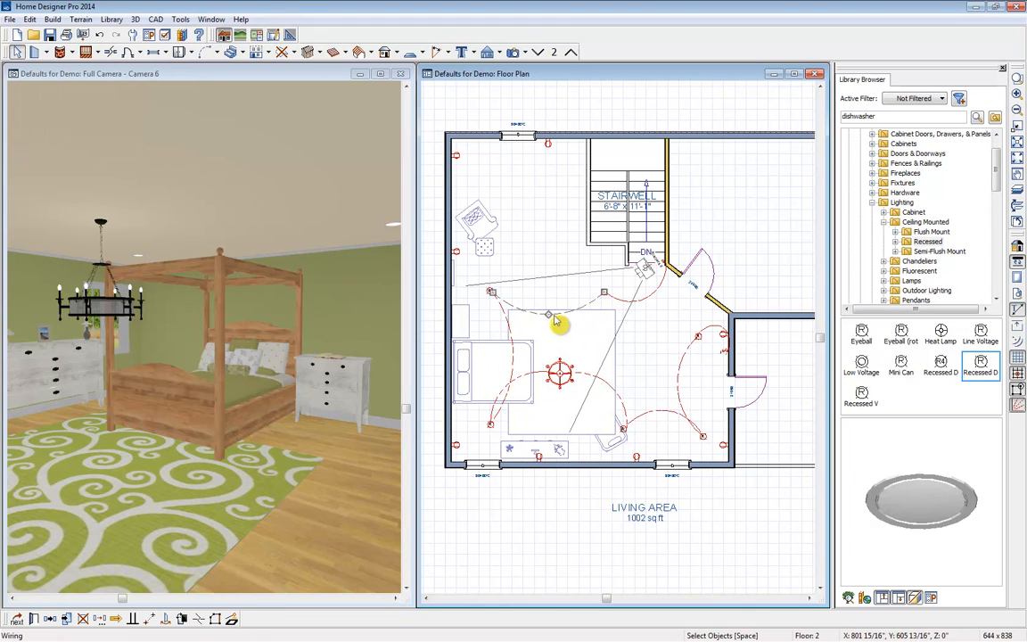
{"action": "left_click_drag", "start_coordinate": [548, 313], "coordinate": [551, 285]}
{"action": "key", "text": "Escape"}
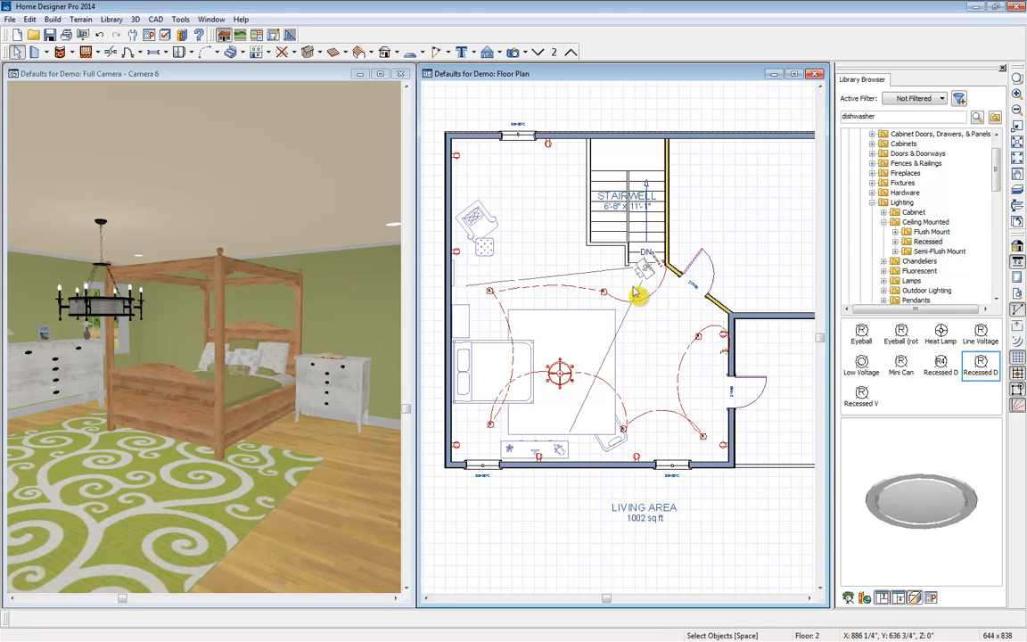
{"action": "scroll", "coordinate": [635, 295], "scroll_direction": "down", "scroll_amount": 2}
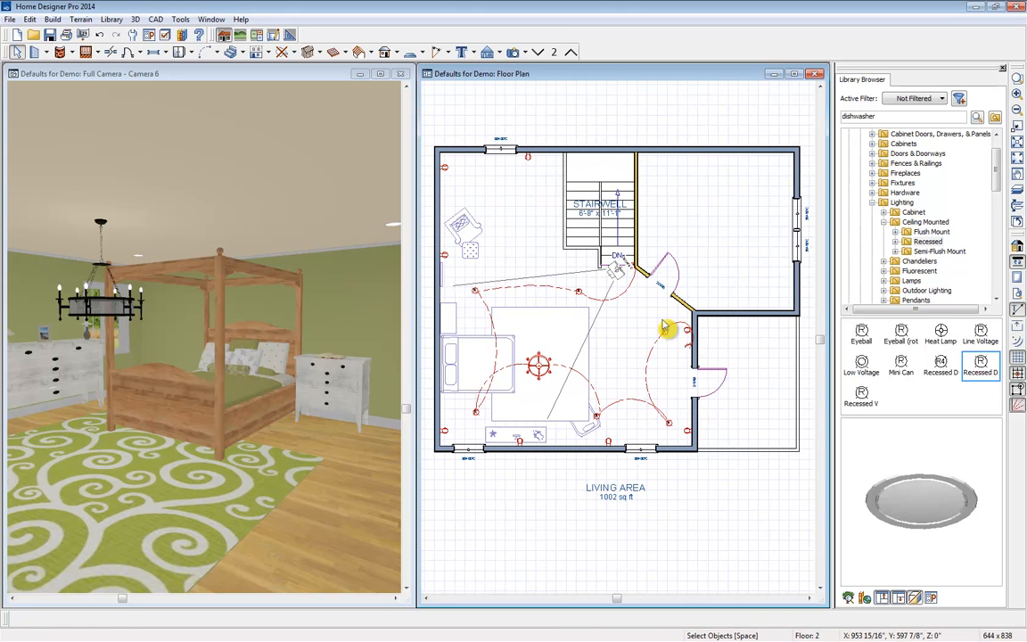
{"action": "left_click", "coordinate": [663, 329]}
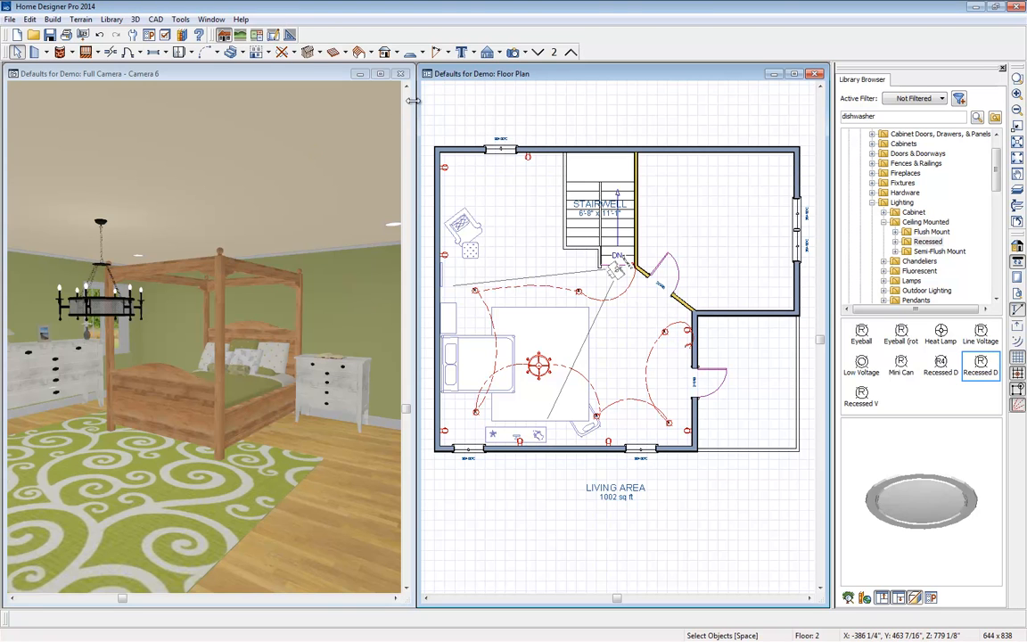
Step: Close the bedroom camera view and maximize the floor plan with the whole second floor in view
{"action": "left_click", "coordinate": [400, 74]}
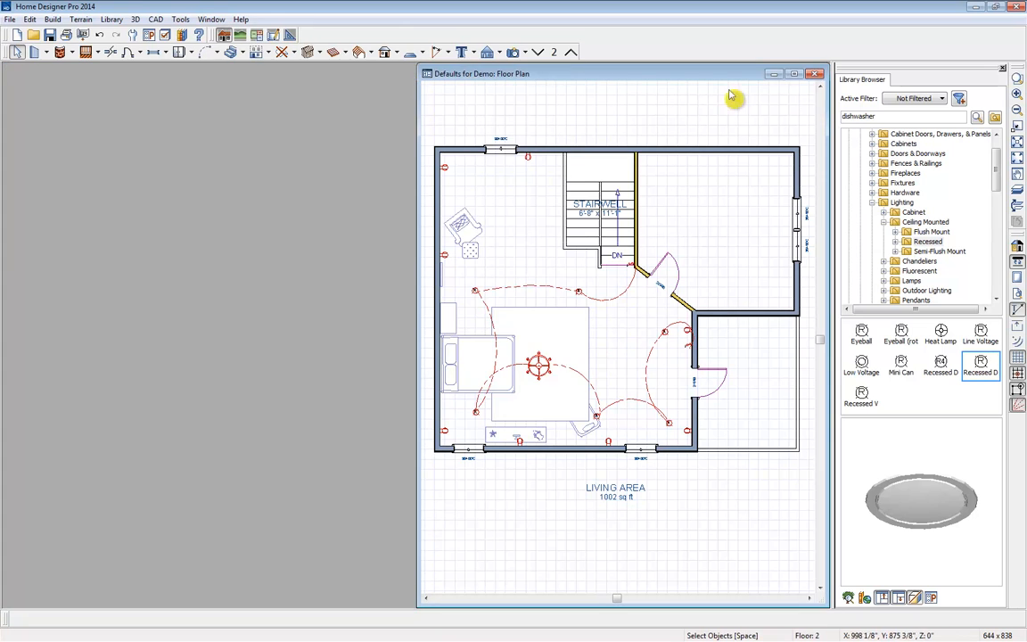
{"action": "left_click", "coordinate": [794, 75]}
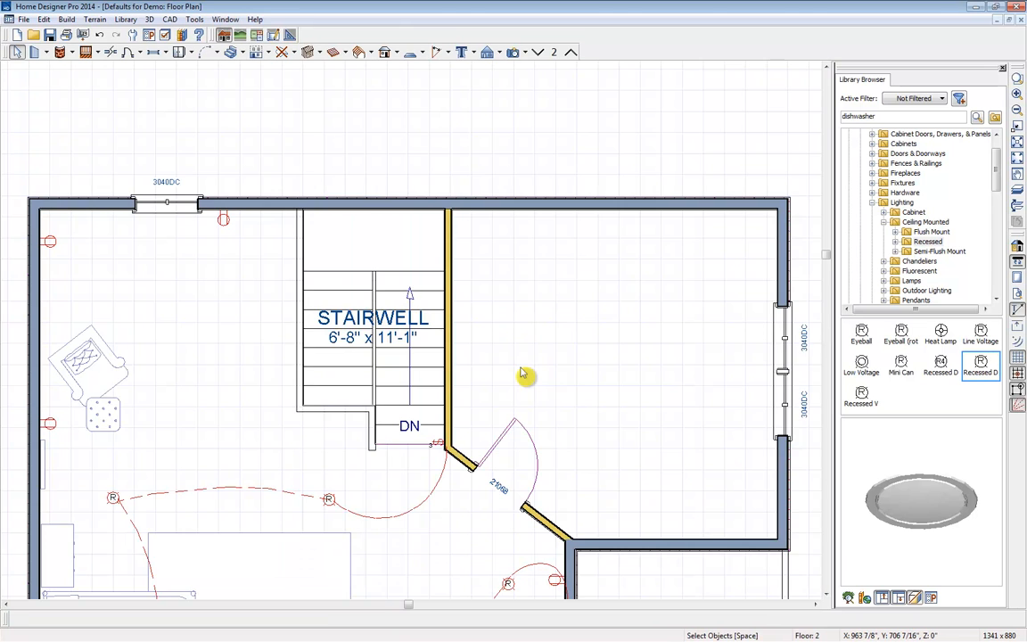
{"action": "scroll", "coordinate": [522, 375], "scroll_direction": "down", "scroll_amount": 2}
{"action": "middle_click_drag", "start_coordinate": [525, 381], "coordinate": [518, 278]}
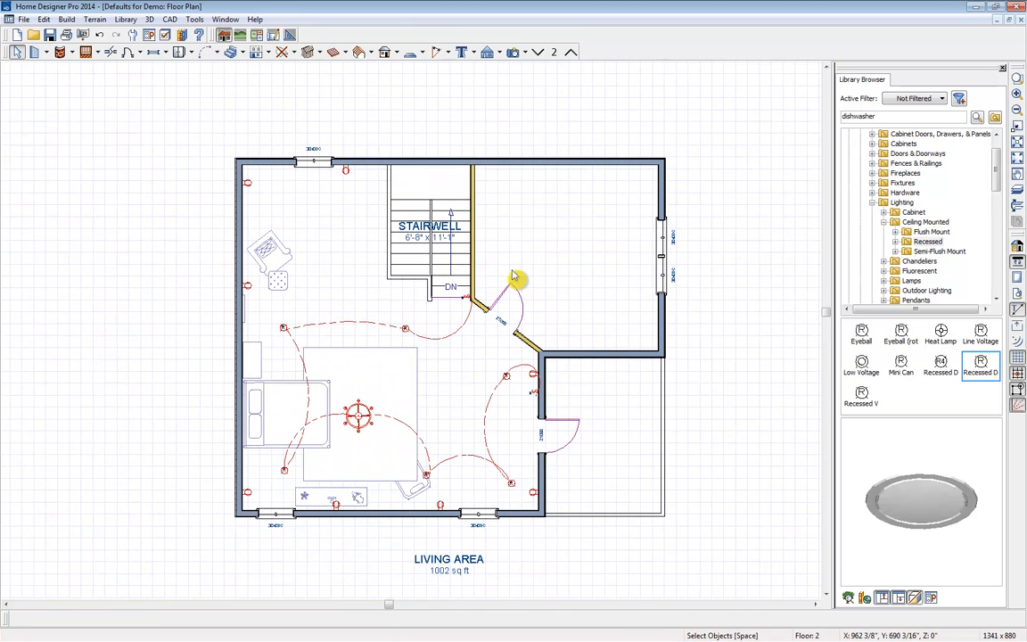
Step: Create a perspective full overview of the house, orbit it, and tile it side by side with the floor plan
{"action": "left_click", "coordinate": [522, 52]}
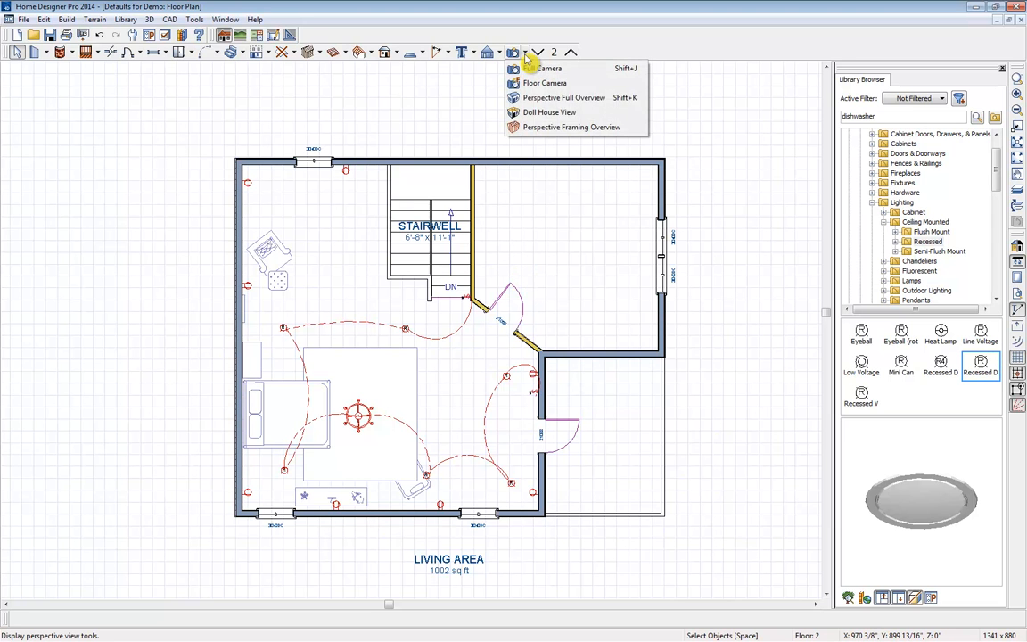
{"action": "left_click", "coordinate": [580, 100]}
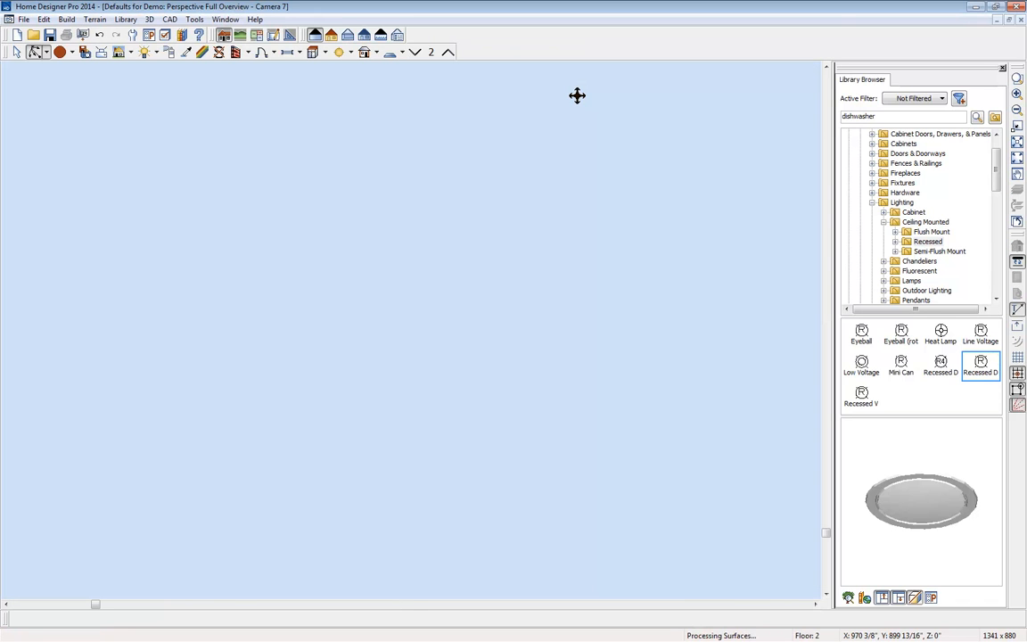
{"action": "mouse_move", "coordinate": [489, 365]}
{"action": "left_mouse_down"}
{"action": "mouse_move", "coordinate": [472, 347]}
{"action": "mouse_move", "coordinate": [496, 392]}
{"action": "left_mouse_up"}
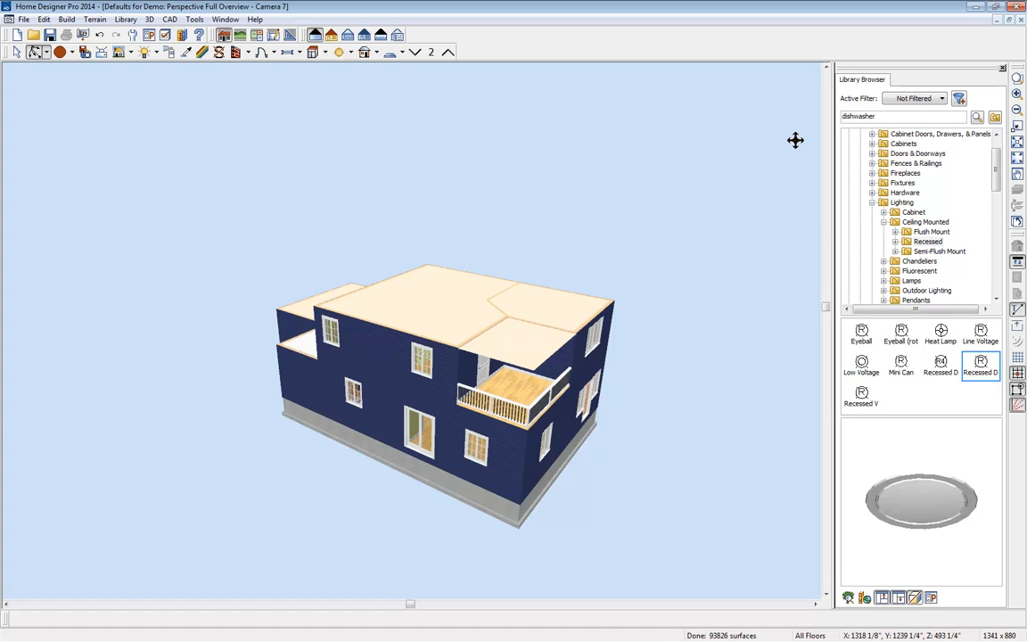
{"action": "key", "text": "F7"}
{"action": "middle_click_drag", "start_coordinate": [715, 188], "coordinate": [691, 304]}
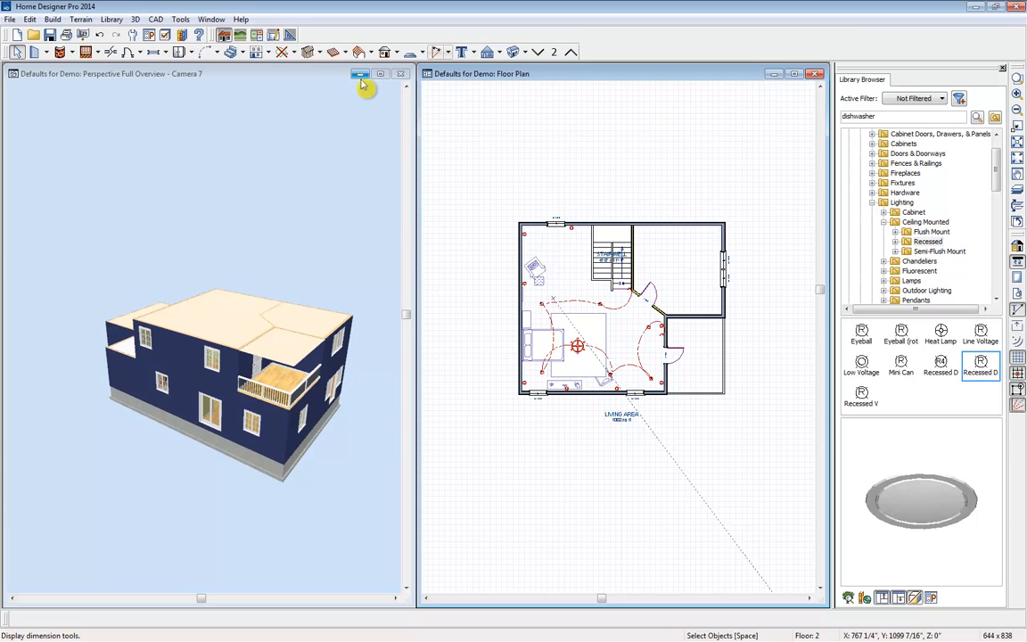
Step: Build the roof with Build Roof Planes and Auto Rebuild Roofs turned on
{"action": "left_click", "coordinate": [290, 53]}
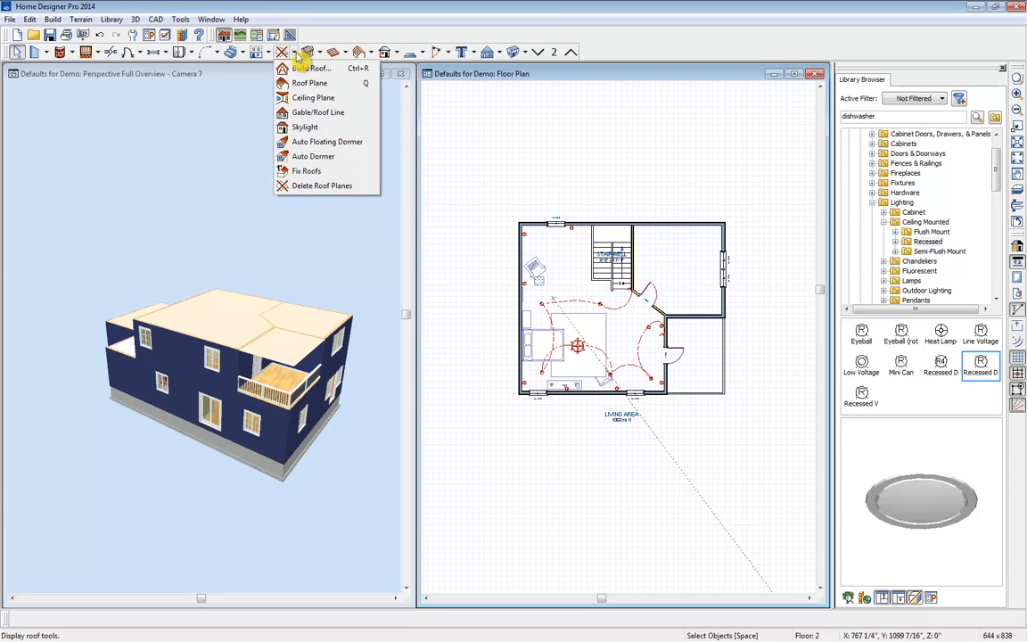
{"action": "left_click", "coordinate": [311, 70]}
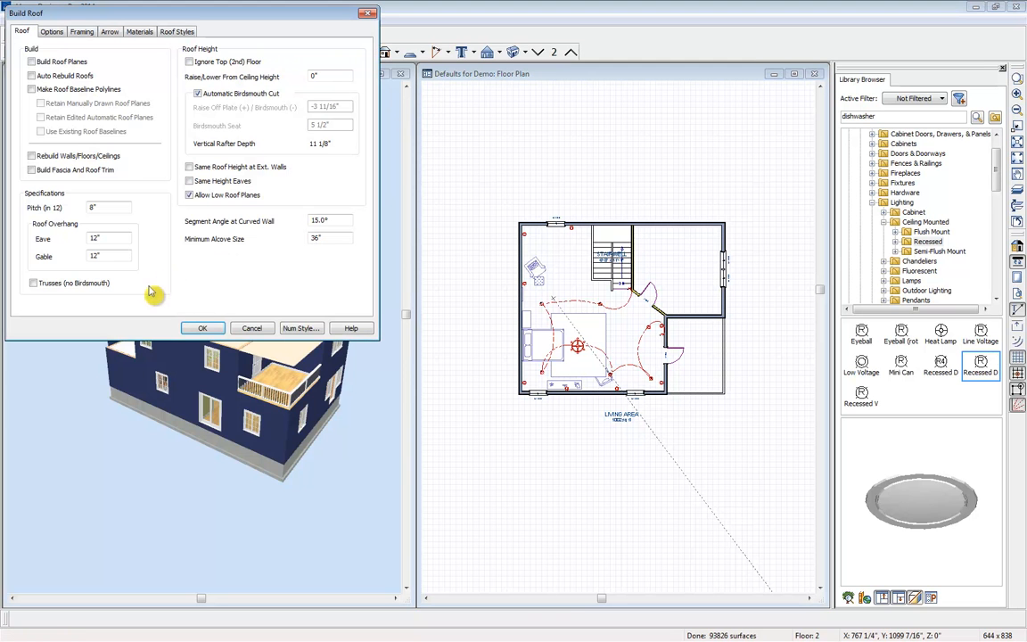
{"action": "left_click", "coordinate": [31, 61]}
{"action": "left_click", "coordinate": [33, 77]}
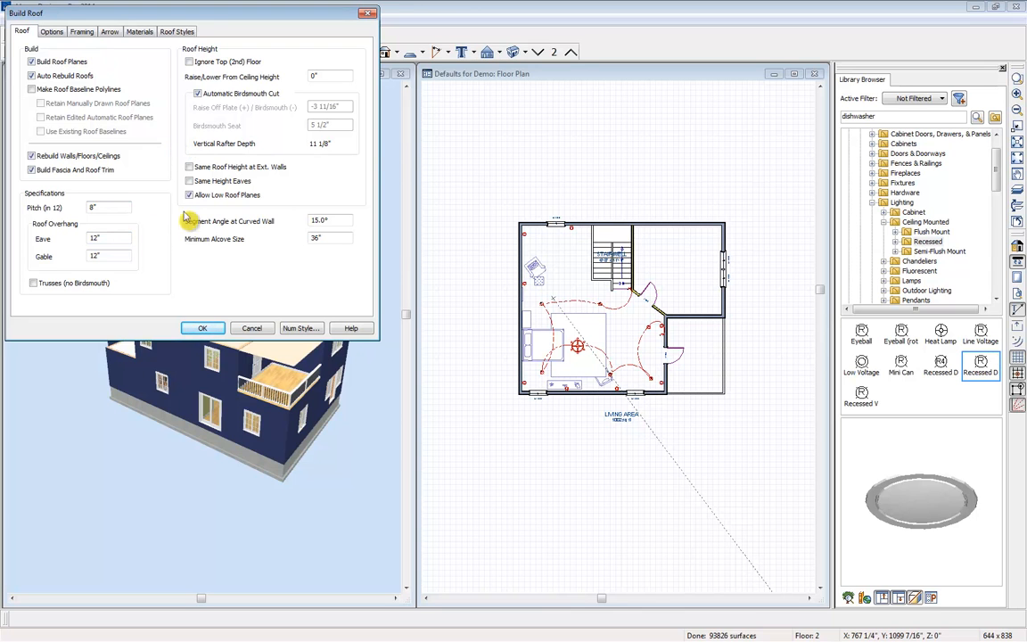
{"action": "left_click", "coordinate": [204, 328]}
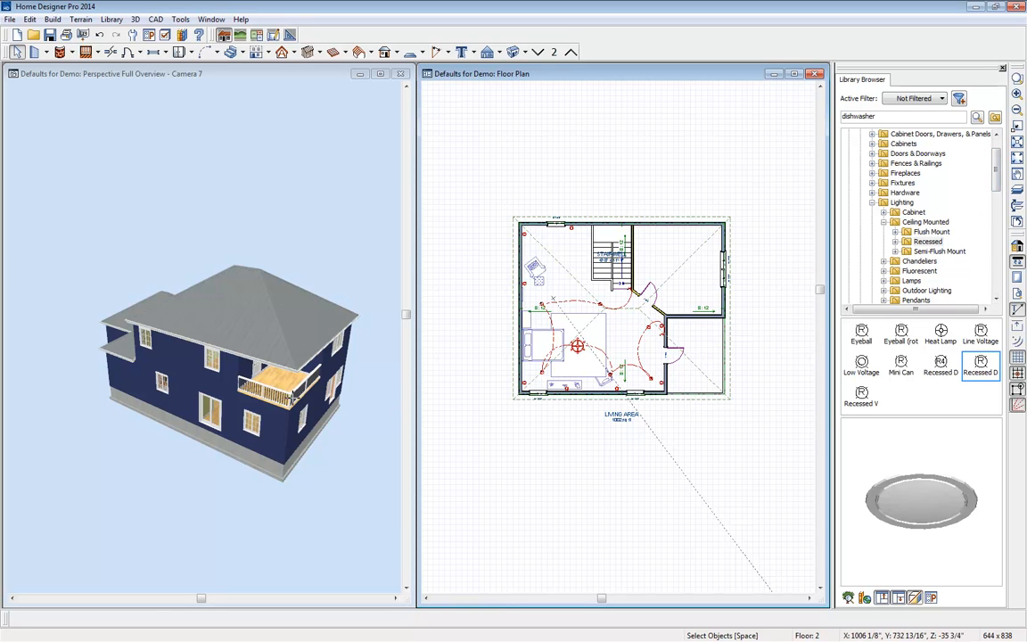
Step: Place three Square Columns from the Quickstart Library on the second-floor deck: two along its outer side railing and one near the house wall
{"action": "left_click_drag", "start_coordinate": [996, 183], "coordinate": [996, 283]}
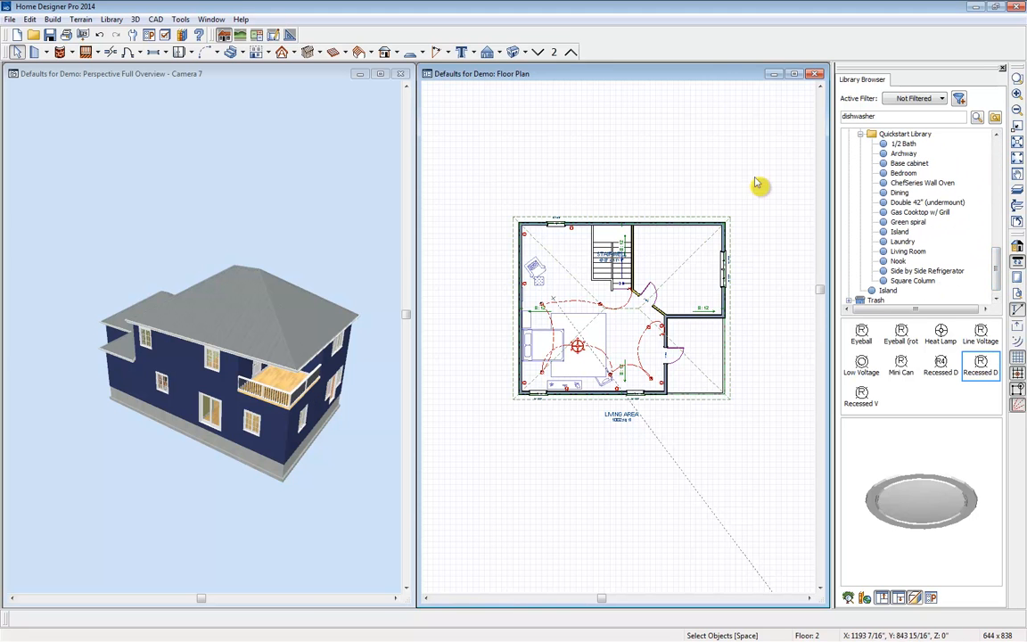
{"action": "left_click", "coordinate": [912, 281]}
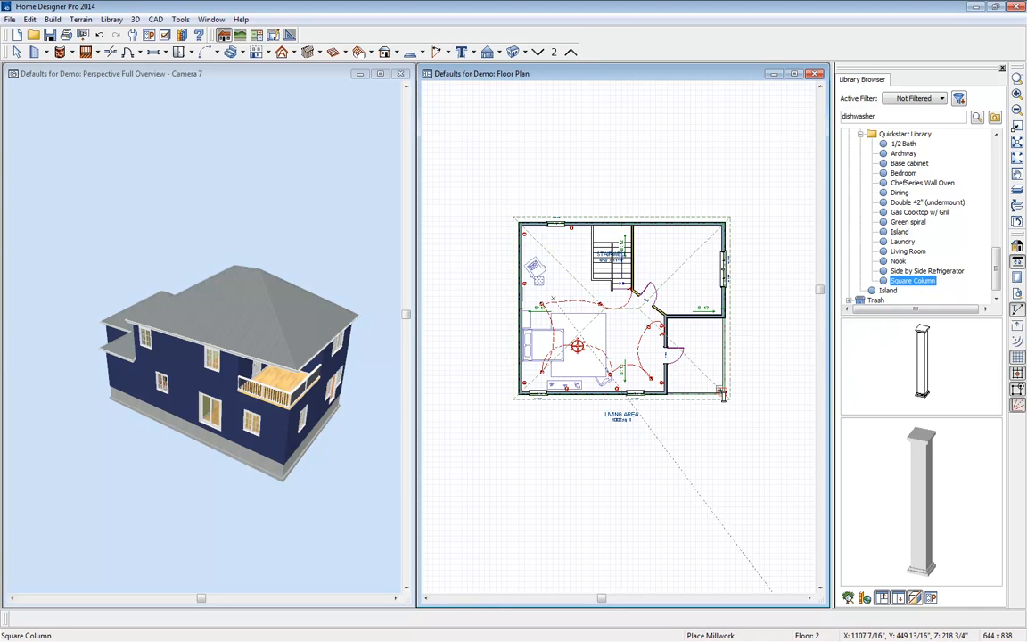
{"action": "left_click", "coordinate": [723, 393]}
{"action": "left_click", "coordinate": [720, 323]}
{"action": "left_click", "coordinate": [678, 392]}
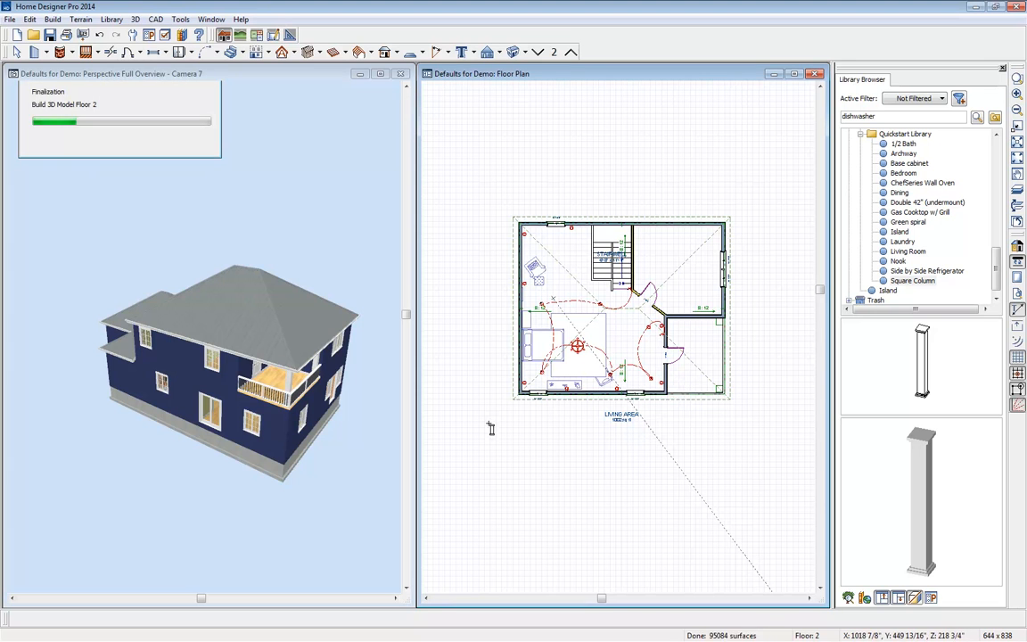
{"action": "key", "text": "space"}
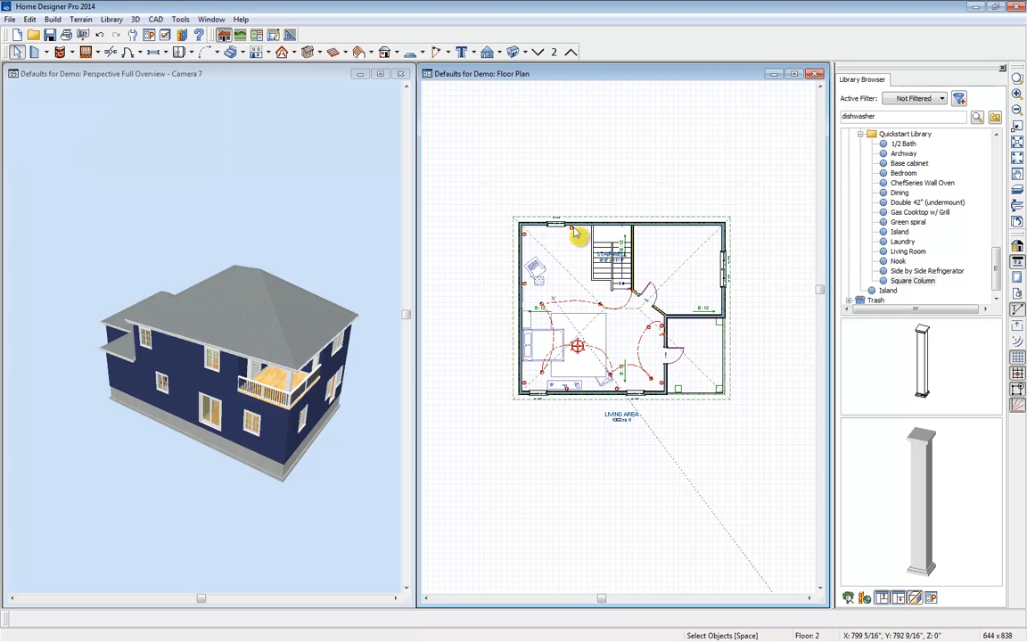
Step: Turn the exterior wall with the double window, beside the deck, into a gable and inspect the roof around to the garage side
{"action": "left_click", "coordinate": [726, 234]}
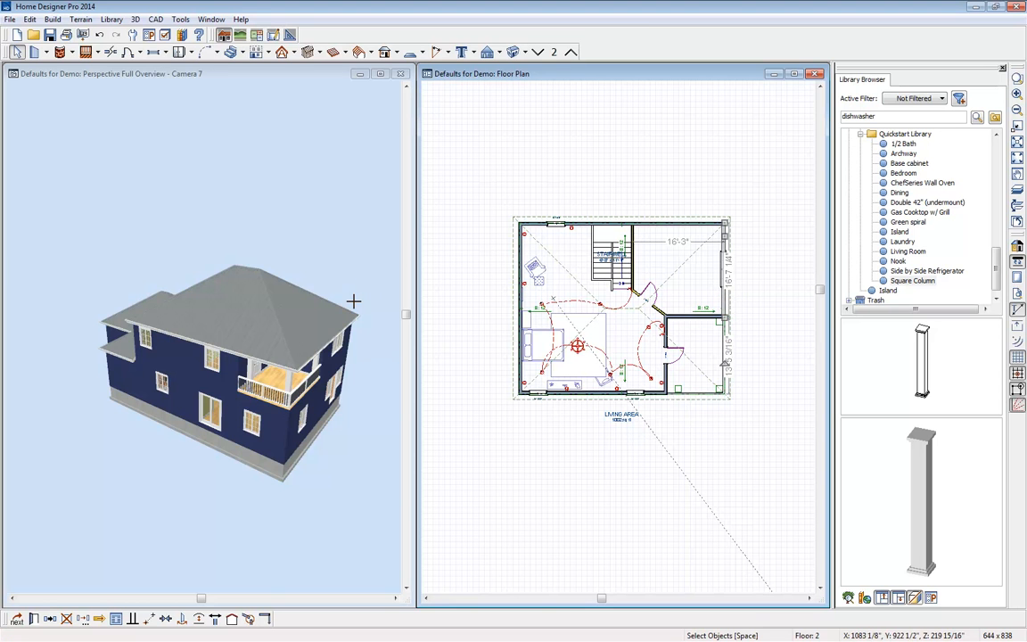
{"action": "left_click", "coordinate": [230, 624]}
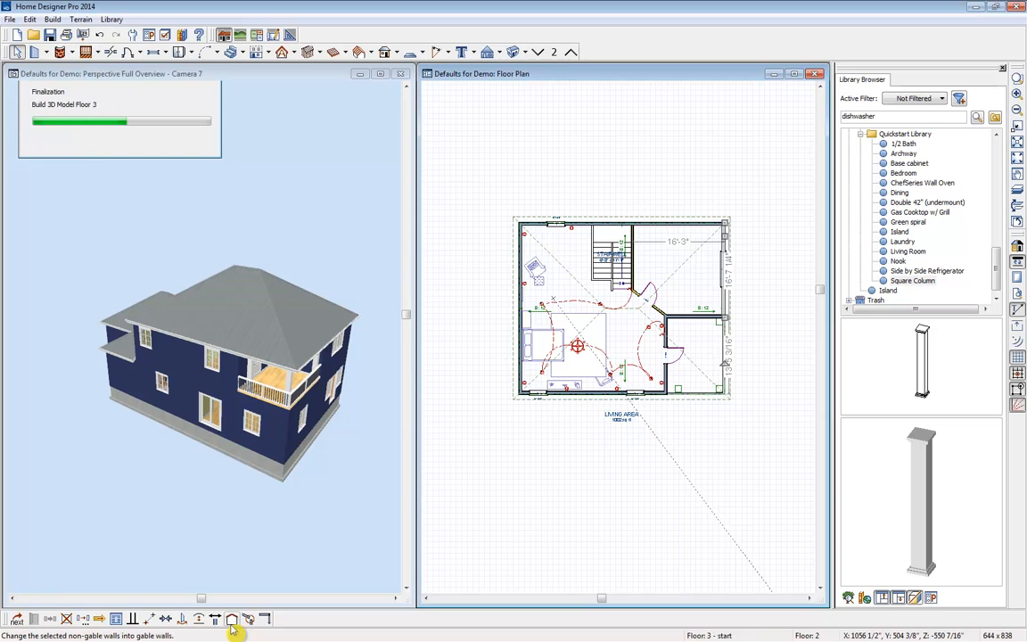
{"action": "left_click", "coordinate": [250, 370]}
{"action": "left_click_drag", "start_coordinate": [280, 344], "coordinate": [192, 352]}
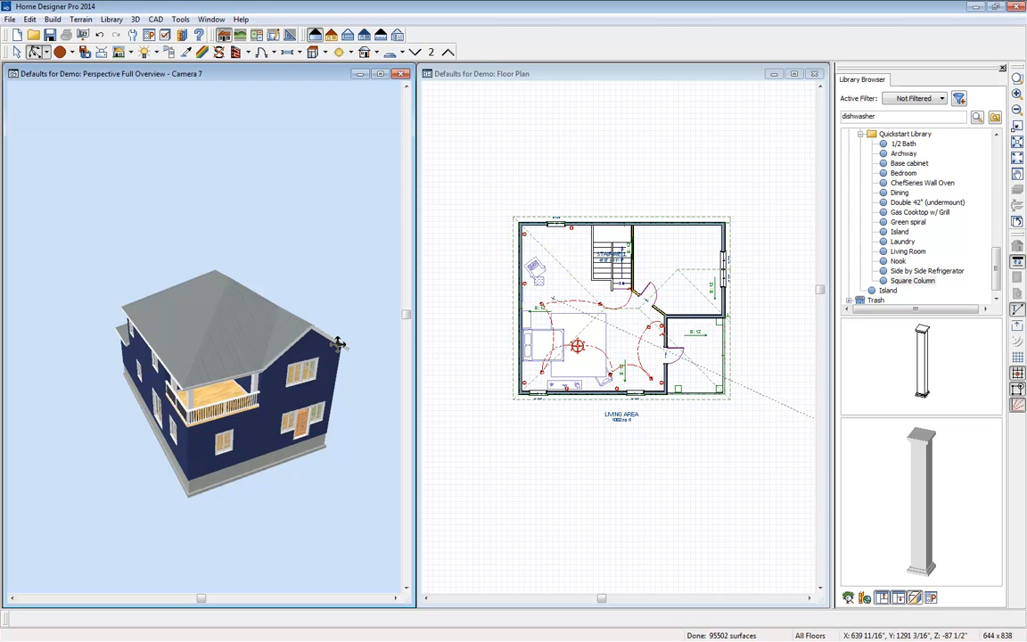
{"action": "left_click_drag", "start_coordinate": [337, 344], "coordinate": [86, 338]}
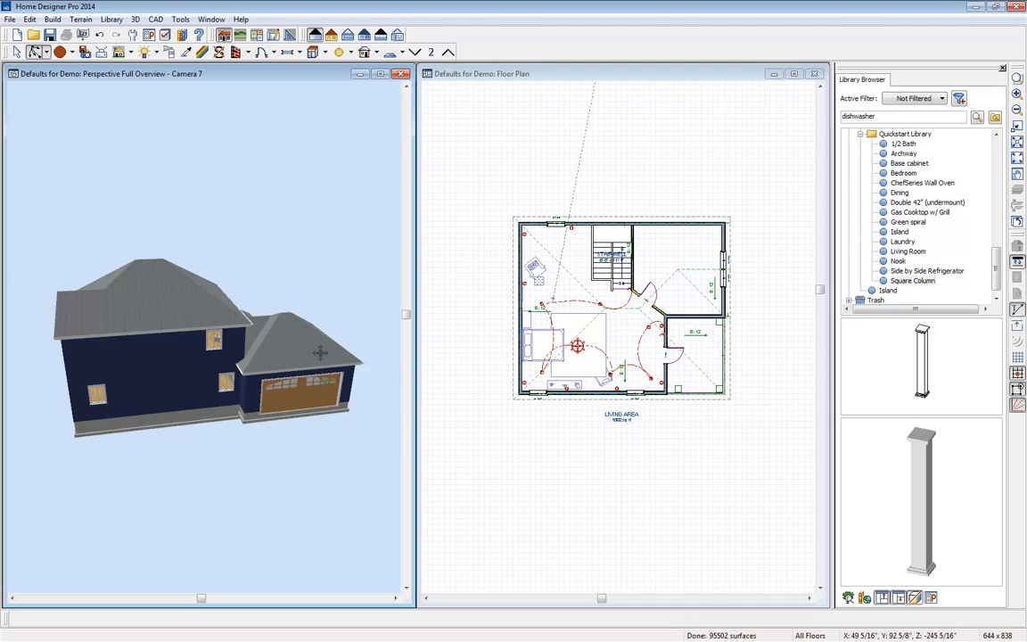
Step: On floor 1, turn the garage's outer side wall and the two wall segments opposite it into gable walls
{"action": "left_click", "coordinate": [554, 77]}
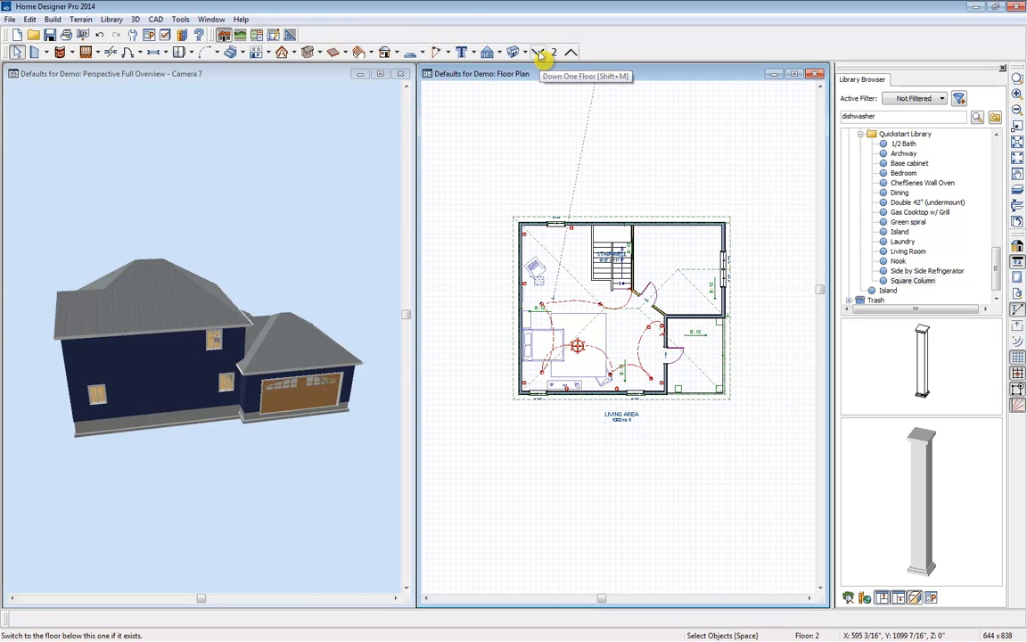
{"action": "left_click", "coordinate": [540, 55]}
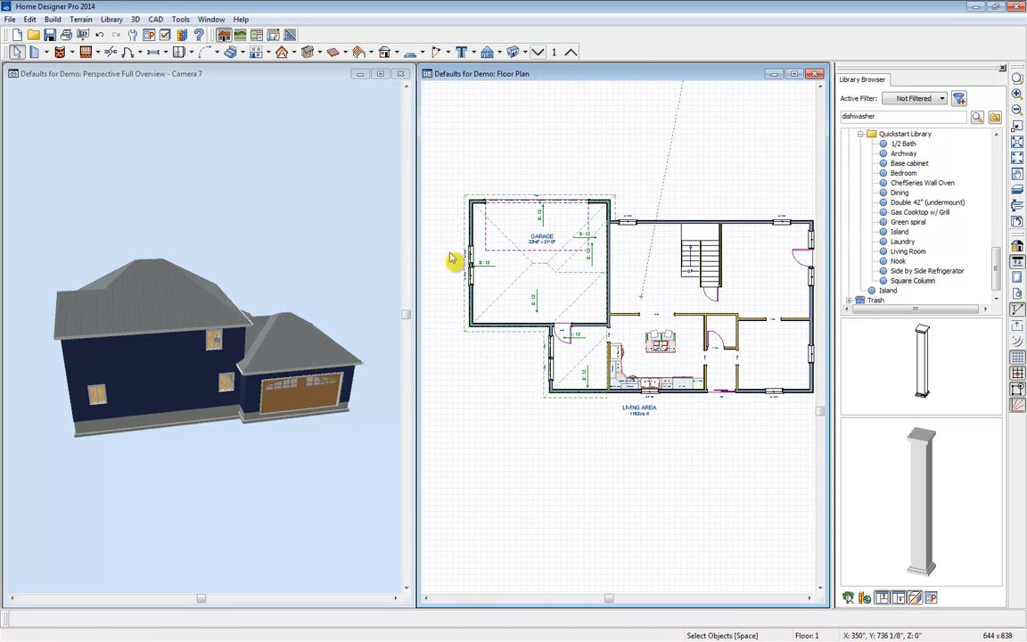
{"action": "left_click", "coordinate": [470, 283]}
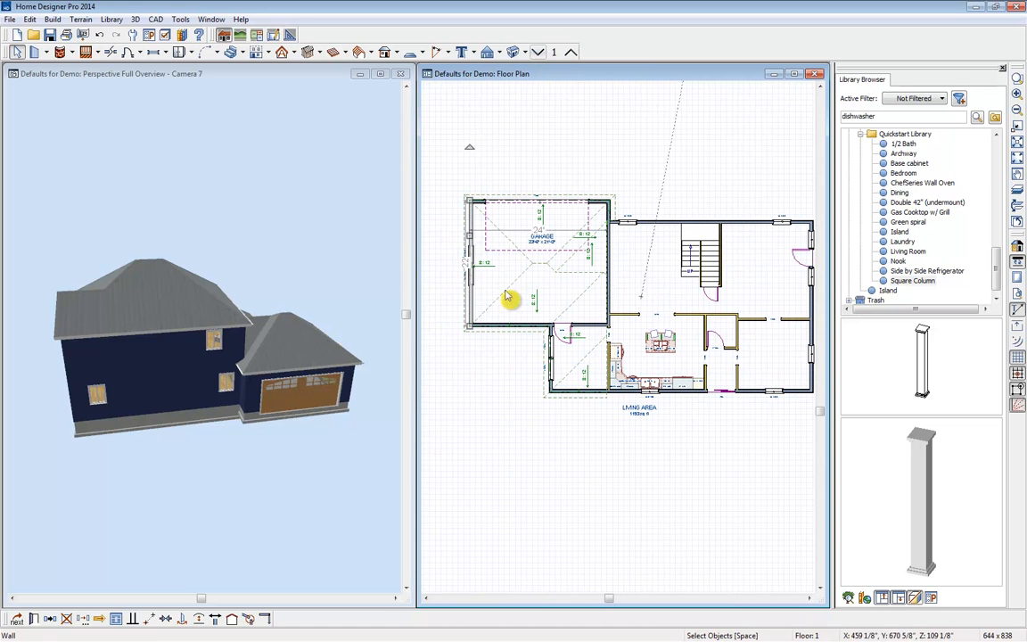
{"action": "left_click", "coordinate": [610, 278], "text": "shift"}
{"action": "left_click", "coordinate": [611, 211], "text": "shift"}
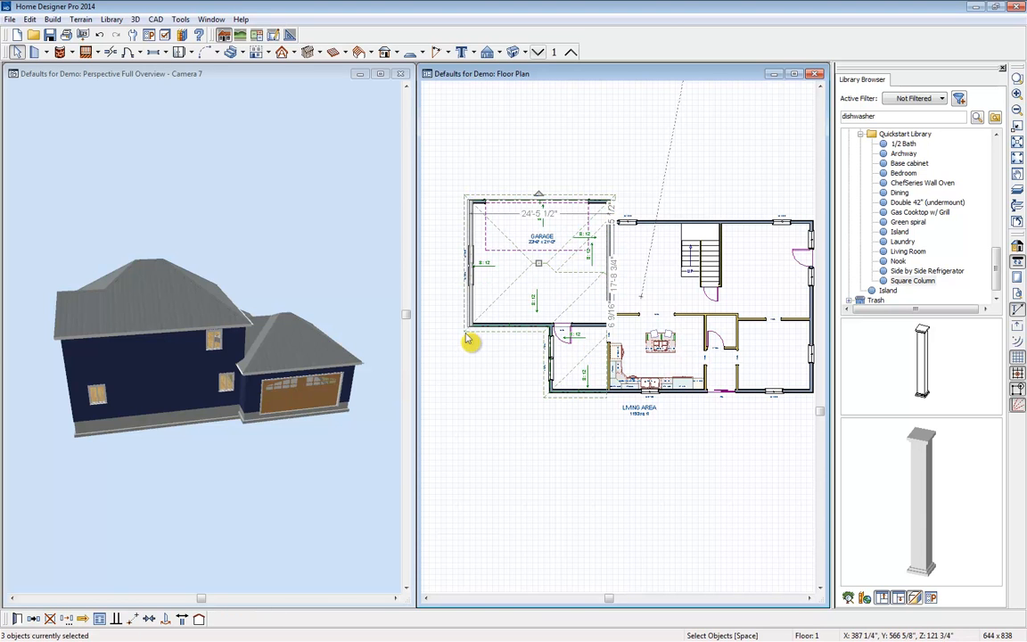
{"action": "left_click", "coordinate": [200, 620]}
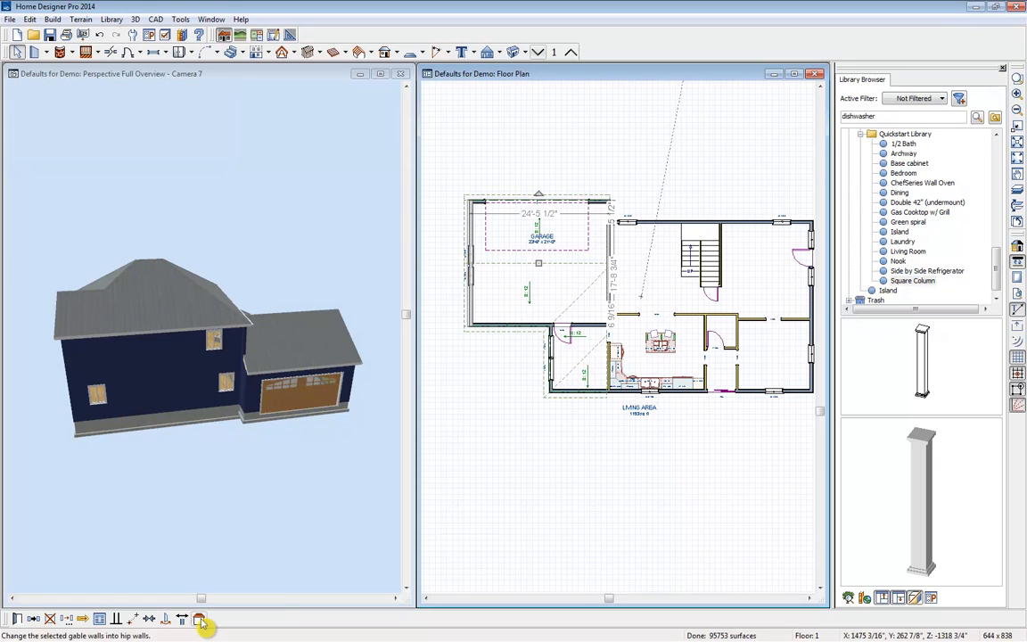
{"action": "left_click", "coordinate": [494, 394]}
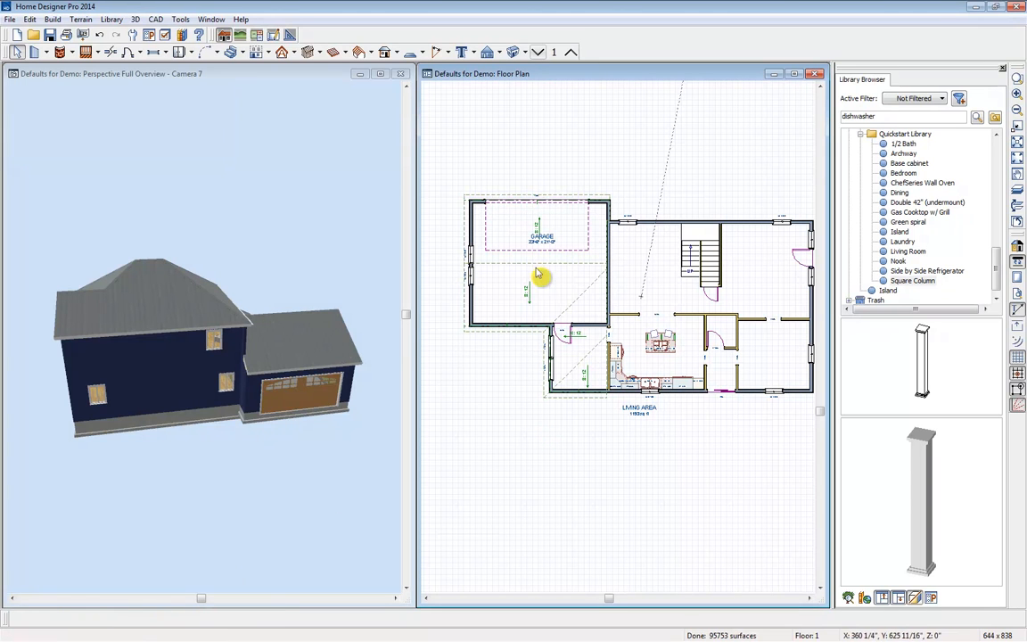
Step: Check the gable roofs in the overview from the deck side, close that view, and maximize the floor plan with the whole first floor centered
{"action": "left_click", "coordinate": [114, 255]}
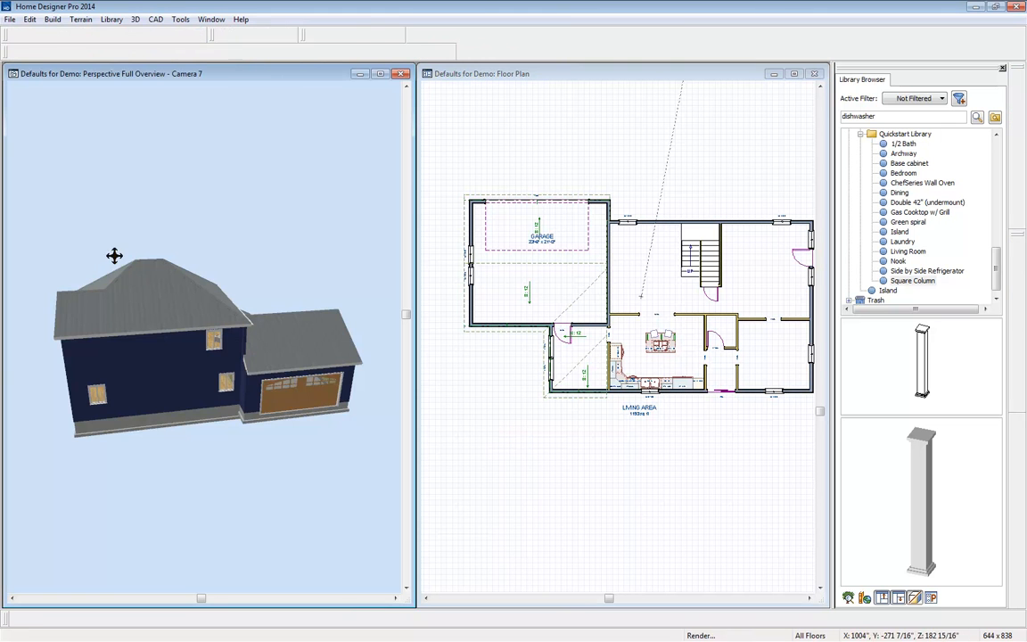
{"action": "left_click_drag", "start_coordinate": [100, 240], "coordinate": [262, 237]}
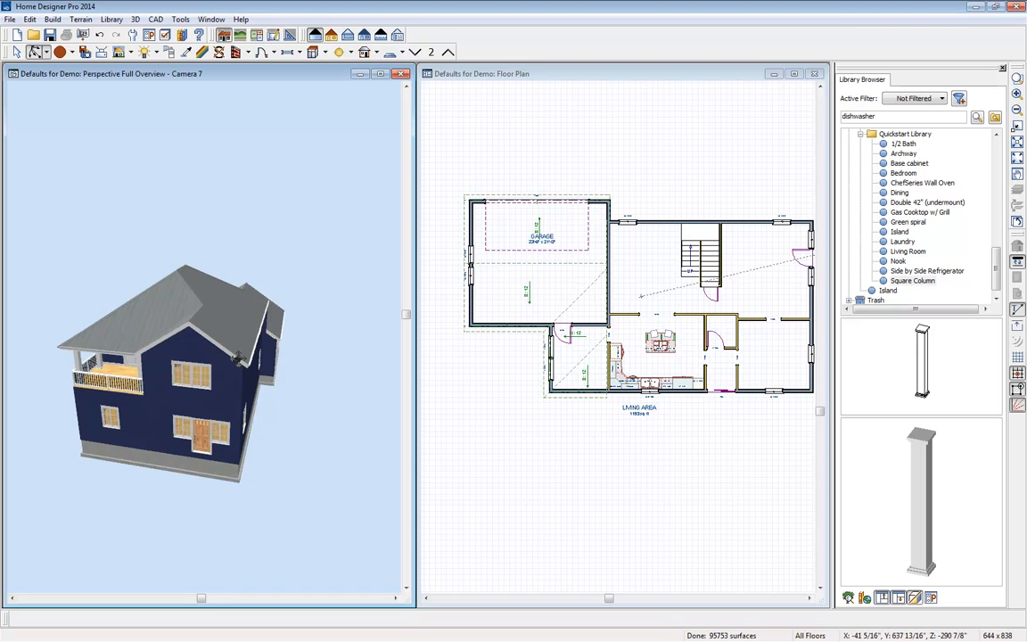
{"action": "left_click", "coordinate": [543, 422]}
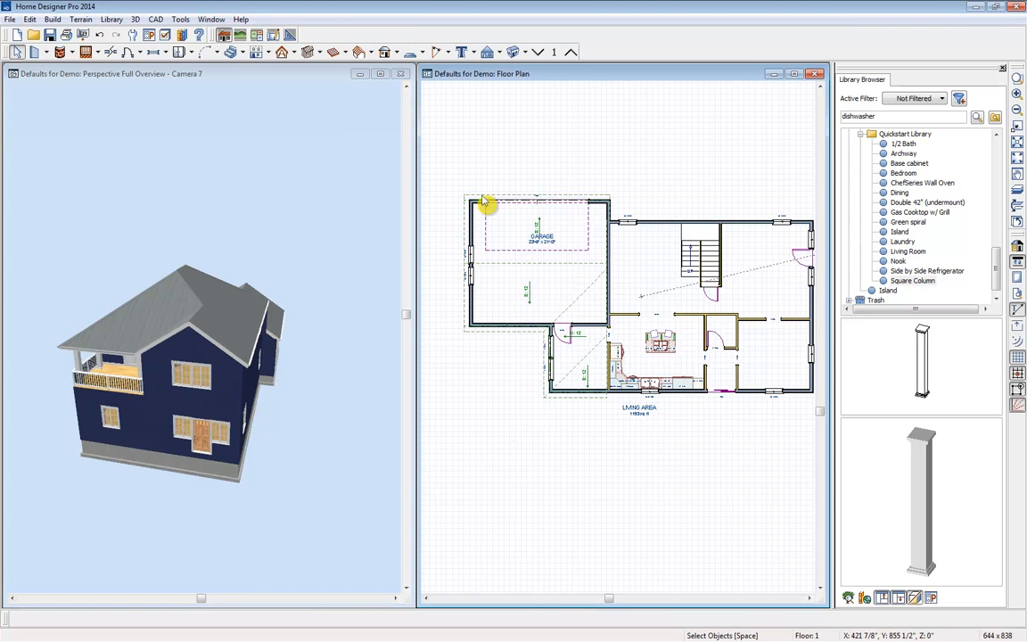
{"action": "left_click", "coordinate": [400, 74]}
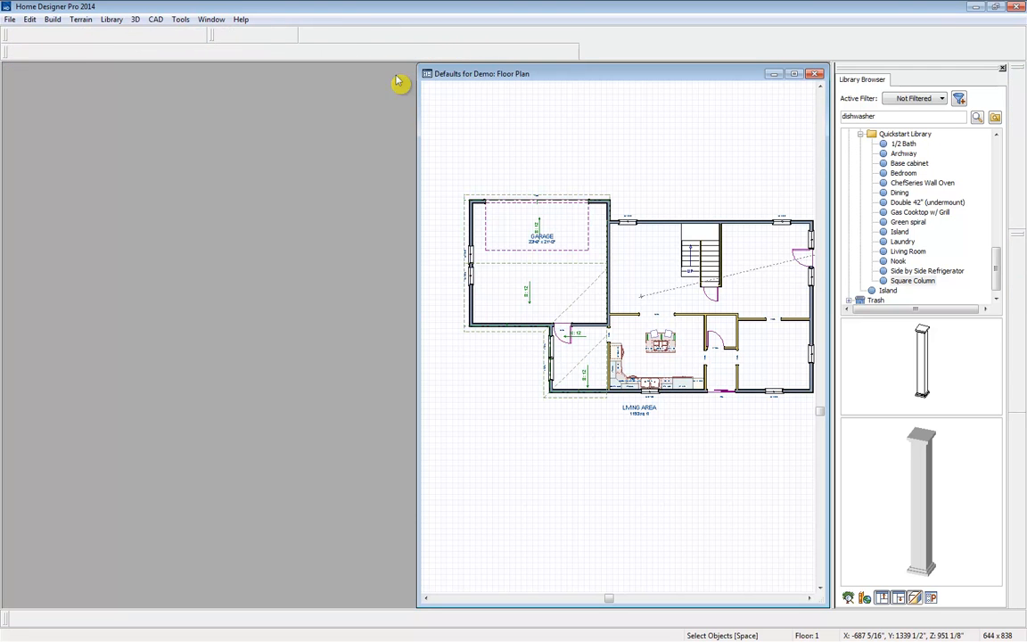
{"action": "left_click", "coordinate": [794, 76]}
{"action": "scroll", "coordinate": [688, 233], "scroll_direction": "down", "scroll_amount": 2}
{"action": "middle_click_drag", "start_coordinate": [705, 311], "coordinate": [655, 275]}
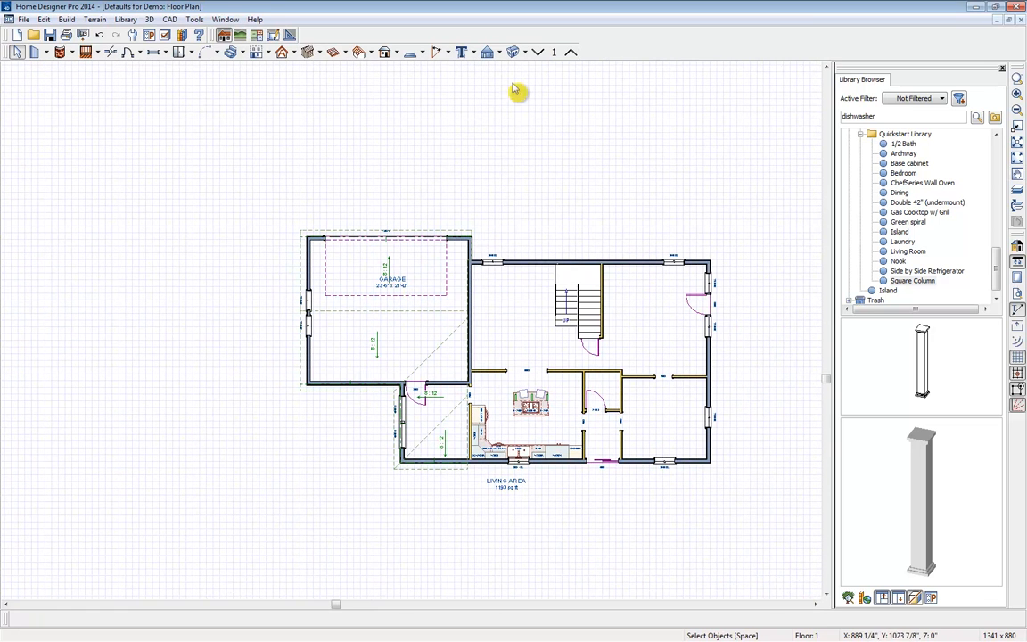
Step: In the Build Framing settings, enable automatic floor and ceiling framing for the foundation, first floor and second floor
{"action": "left_click", "coordinate": [319, 53]}
{"action": "left_click", "coordinate": [303, 71]}
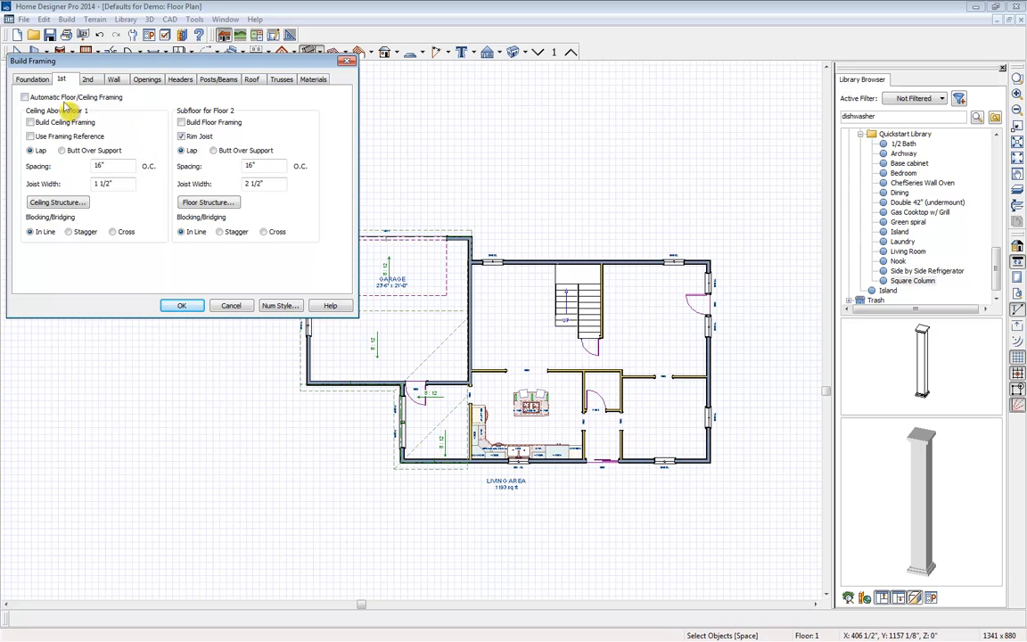
{"action": "left_click", "coordinate": [31, 80]}
{"action": "left_click", "coordinate": [49, 97]}
{"action": "left_click", "coordinate": [181, 122]}
{"action": "left_click", "coordinate": [61, 80]}
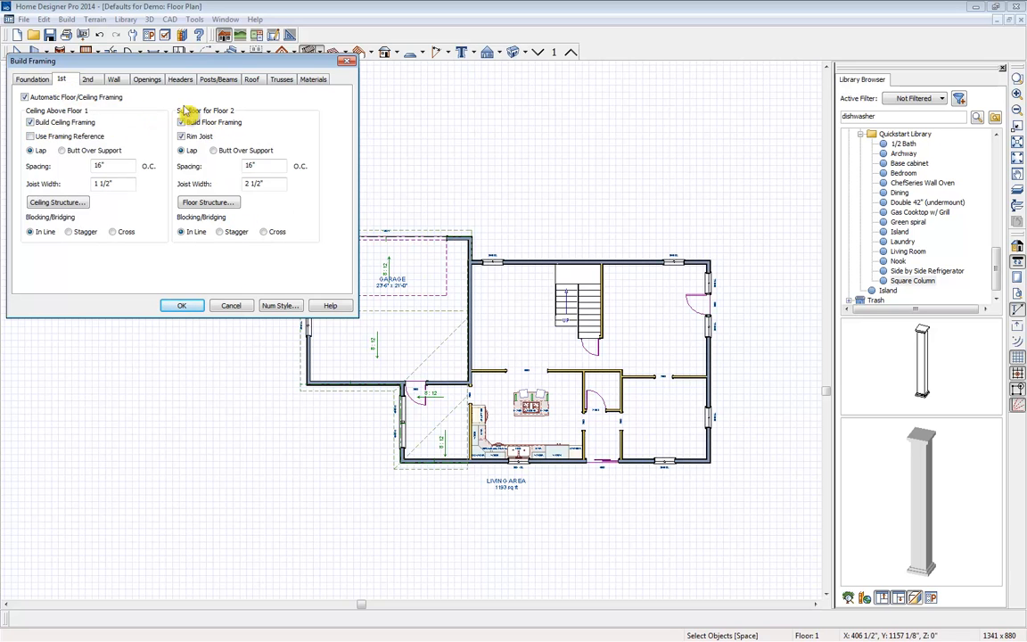
{"action": "left_click", "coordinate": [90, 80]}
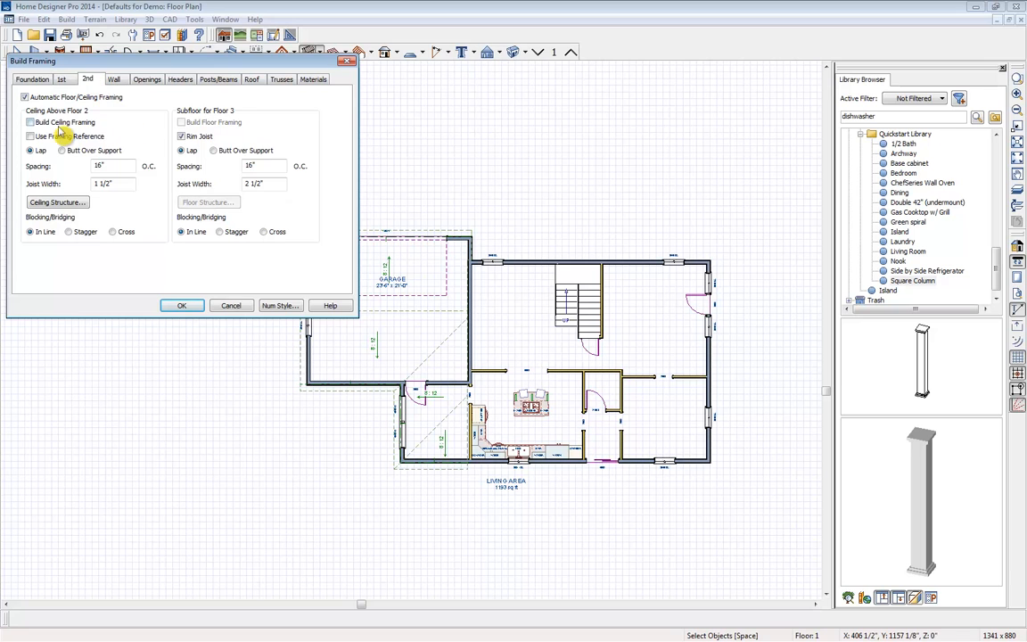
Step: In the Build Framing settings, enable automatic wall framing and automatic roof framing after reviewing the openings, headers and posts/beams settings
{"action": "left_click", "coordinate": [115, 79]}
{"action": "left_click", "coordinate": [59, 123]}
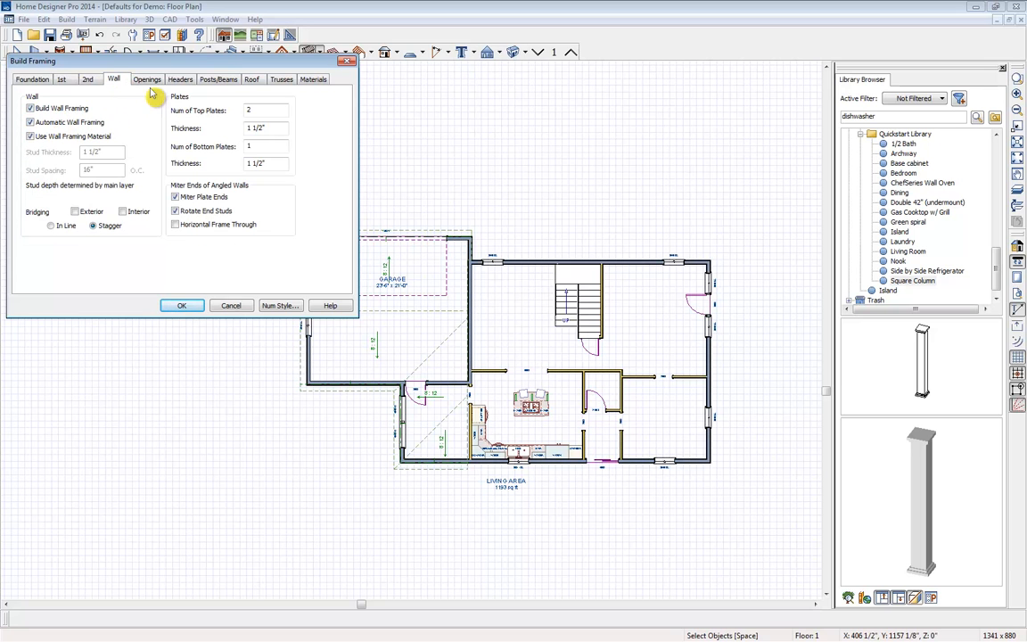
{"action": "left_click", "coordinate": [149, 81]}
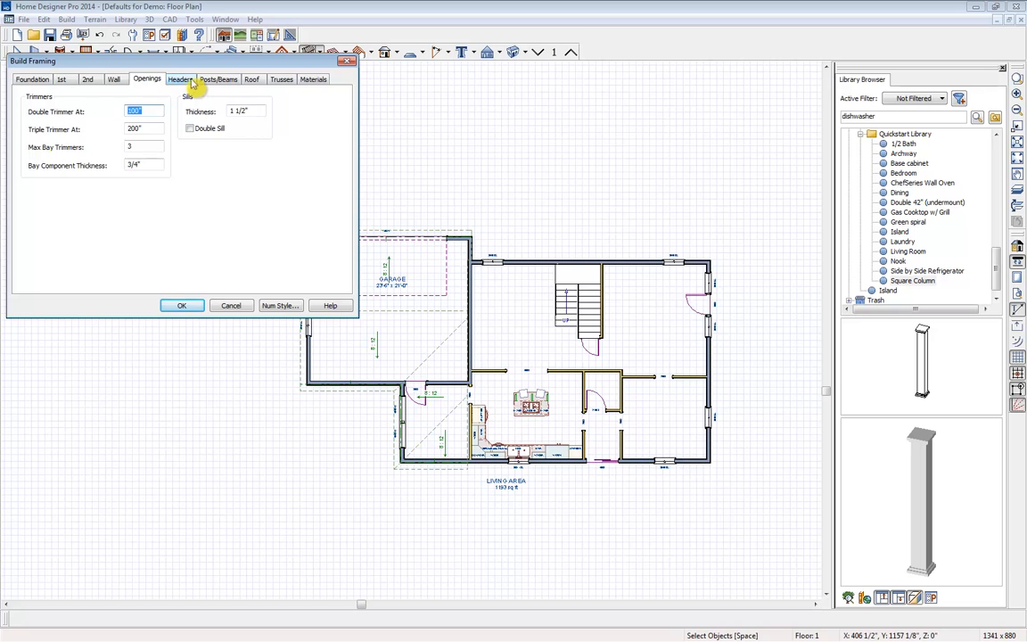
{"action": "left_click", "coordinate": [180, 80]}
{"action": "left_click", "coordinate": [219, 81]}
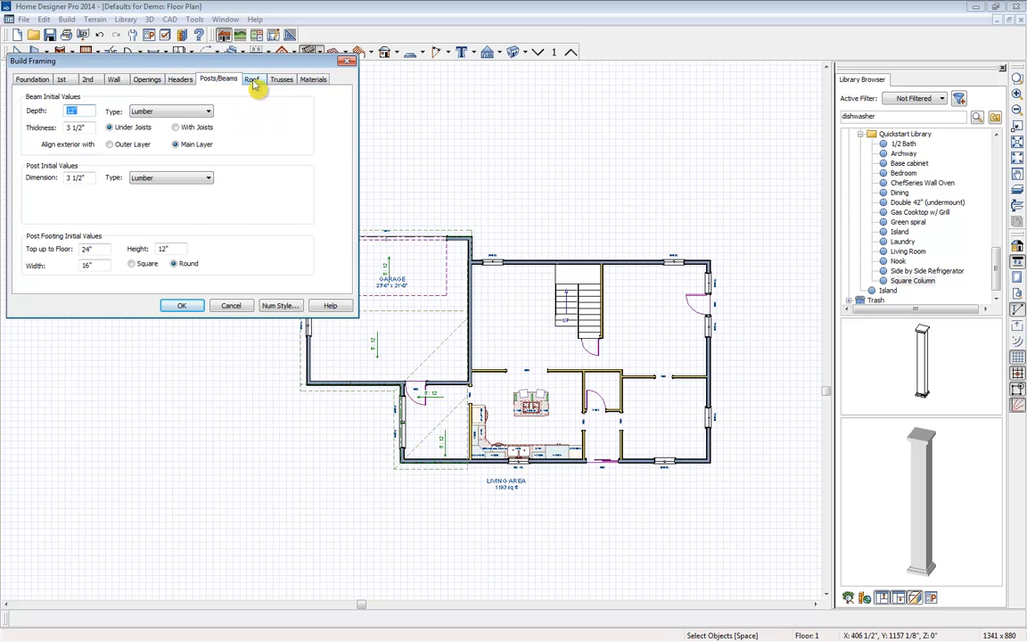
{"action": "left_click", "coordinate": [249, 80]}
{"action": "left_click", "coordinate": [58, 122]}
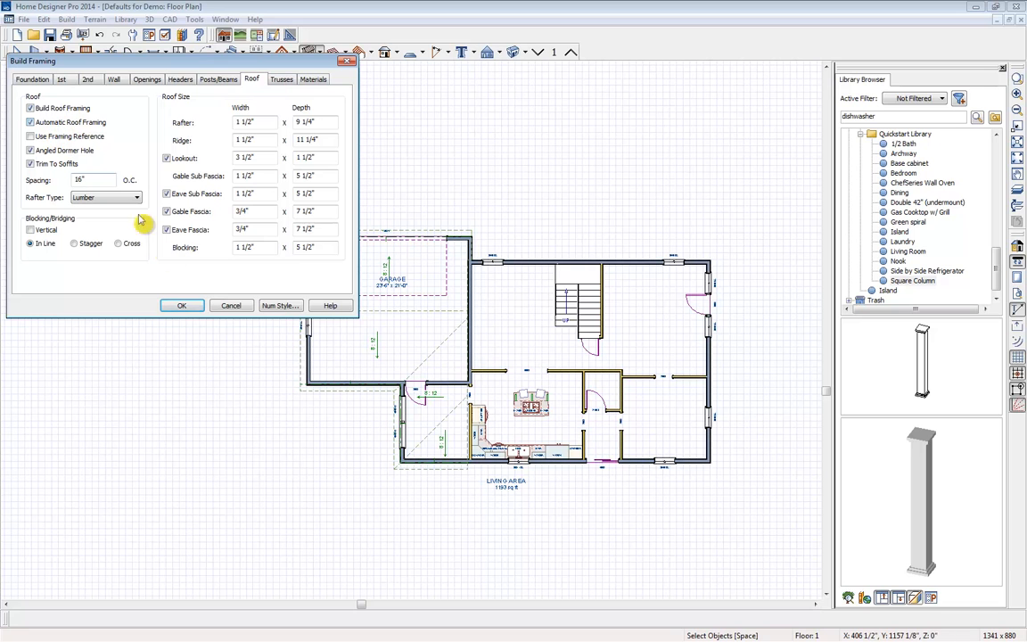
Step: Build the house framing with these settings, declining to turn on display of the hidden framing layers in the floor plan
{"action": "left_click", "coordinate": [183, 306]}
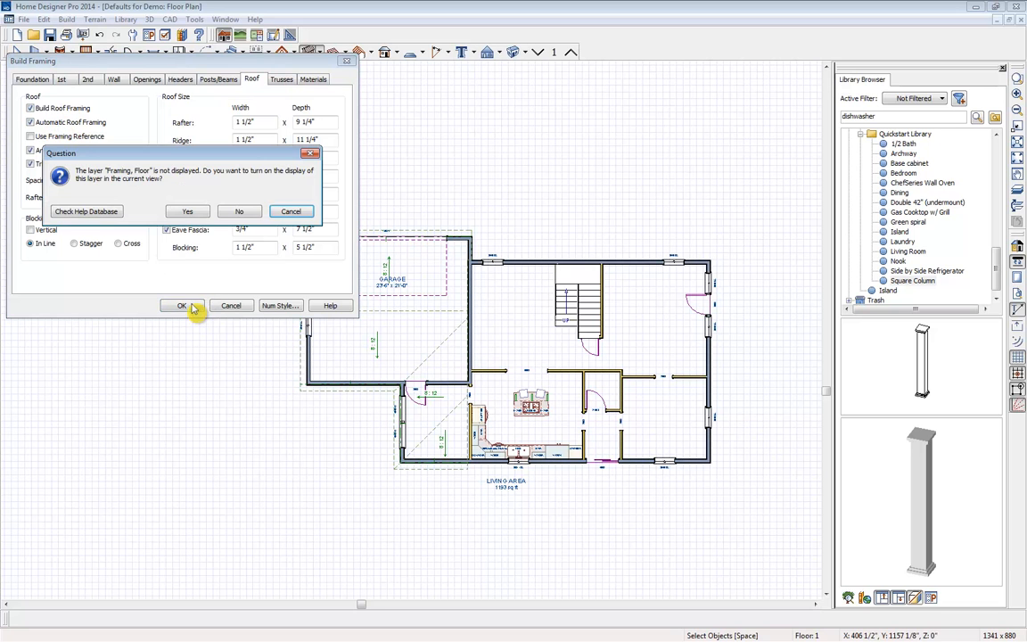
{"action": "left_click", "coordinate": [236, 213]}
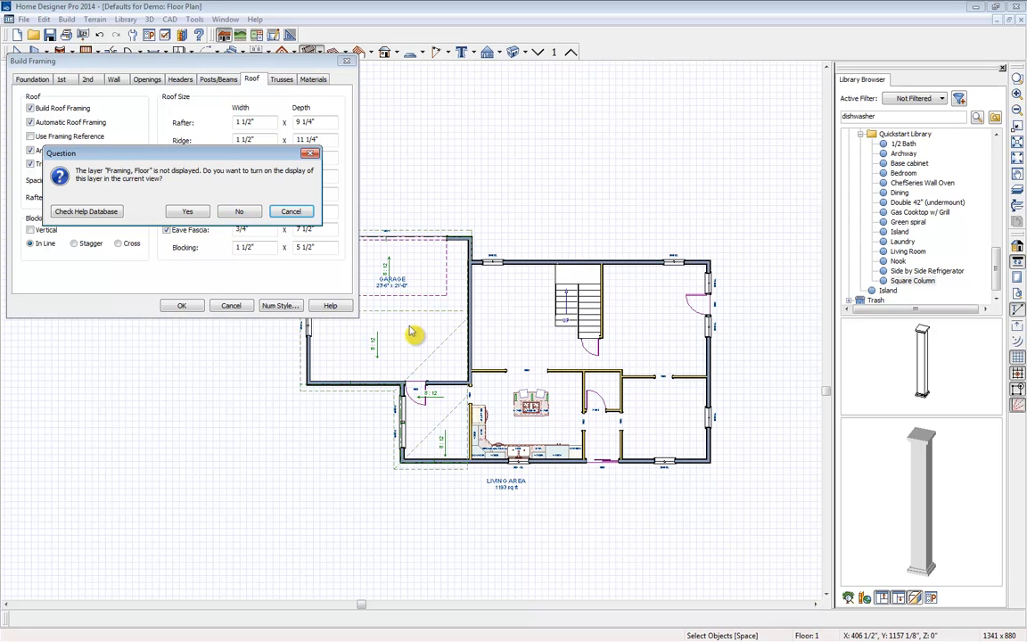
{"action": "left_click", "coordinate": [241, 212]}
{"action": "left_click", "coordinate": [253, 217]}
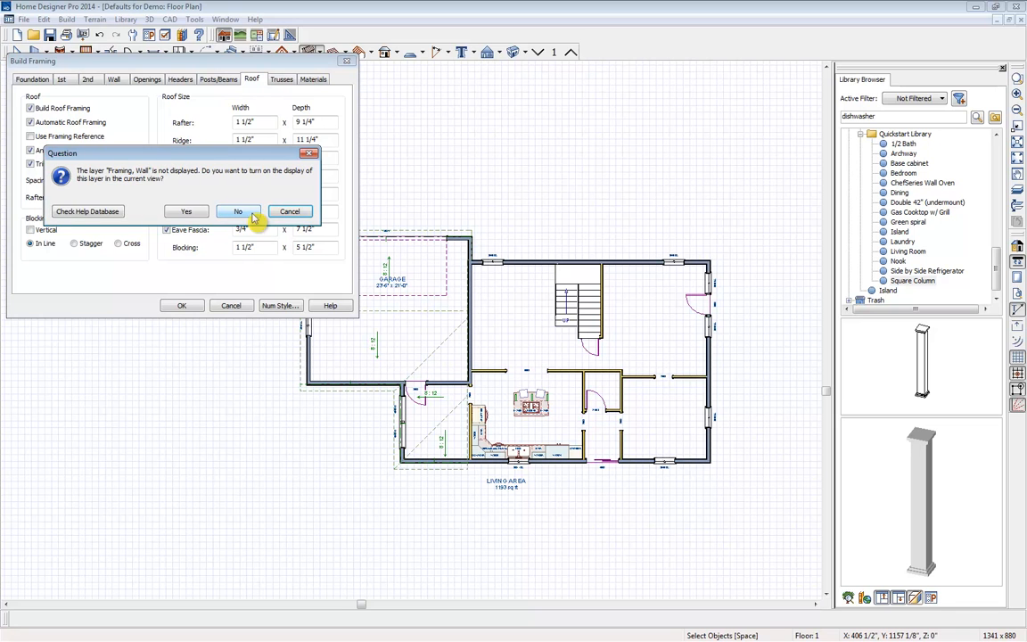
{"action": "left_click", "coordinate": [254, 217]}
{"action": "left_click", "coordinate": [254, 219]}
{"action": "left_click", "coordinate": [255, 220]}
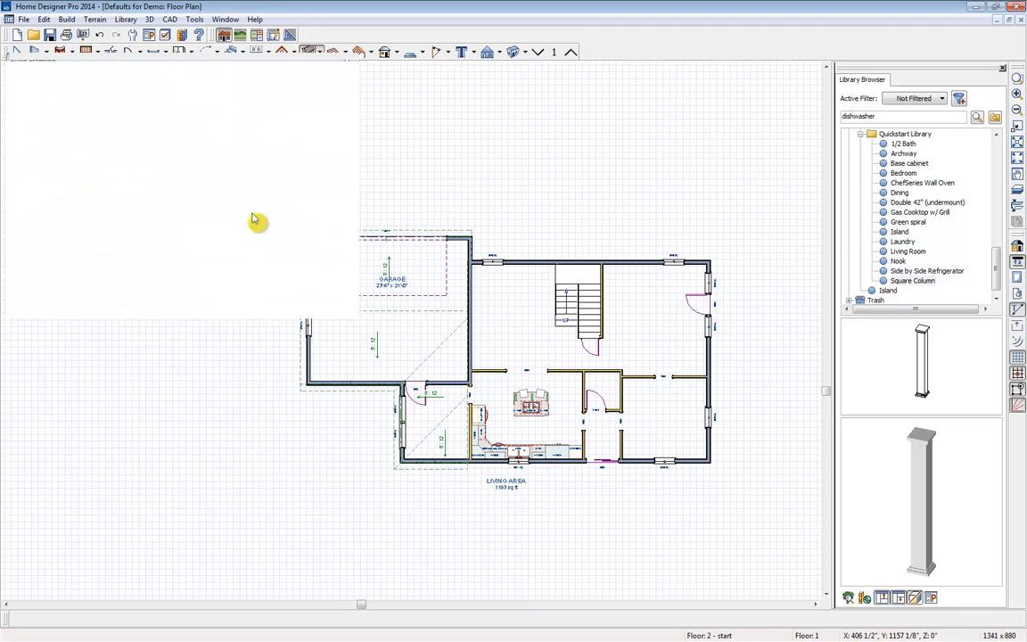
Step: Examine the framed house in a perspective framing overview, select and deselect a second-floor wall stud, and close the view
{"action": "left_click", "coordinate": [524, 52]}
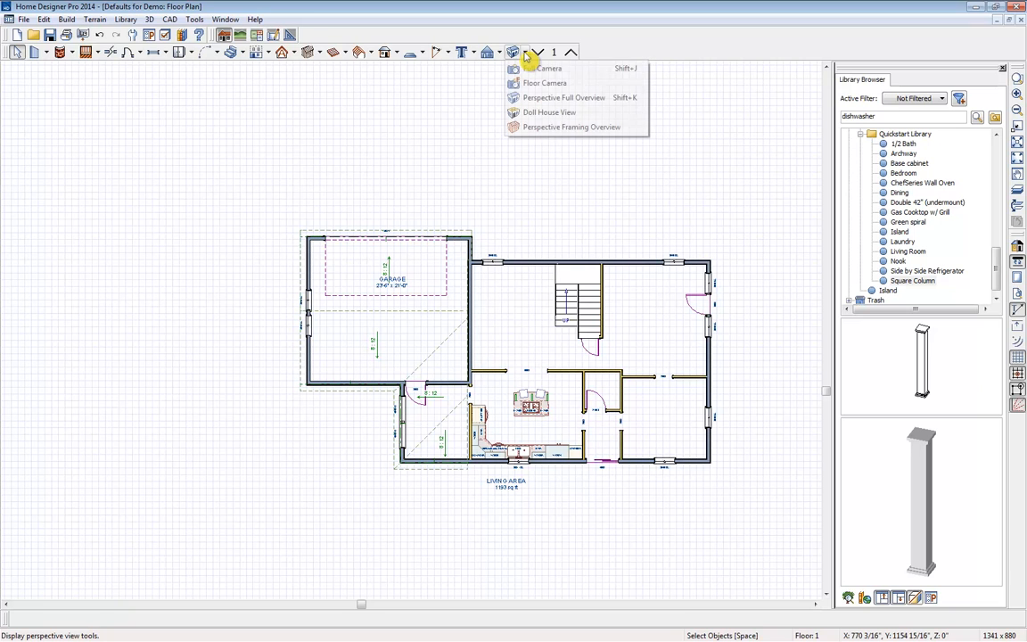
{"action": "left_click", "coordinate": [553, 130]}
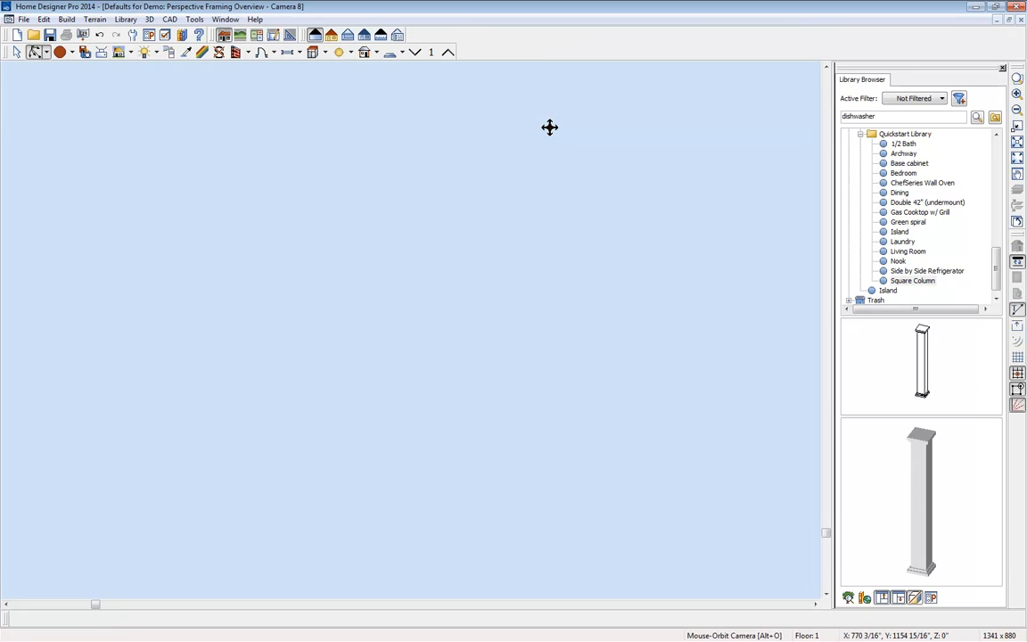
{"action": "left_click_drag", "start_coordinate": [442, 193], "coordinate": [501, 178]}
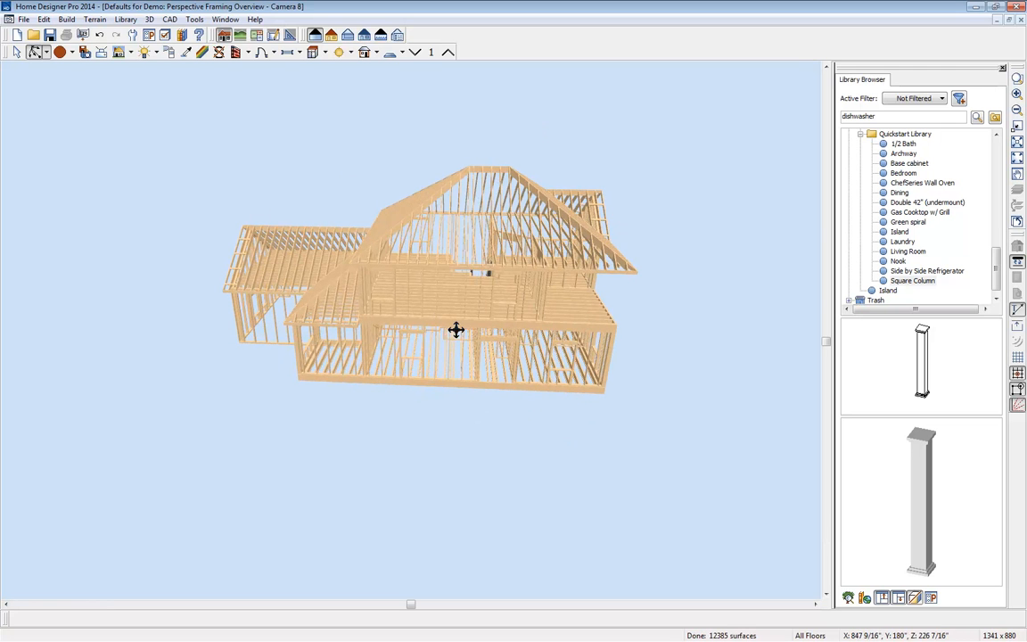
{"action": "left_click_drag", "start_coordinate": [385, 332], "coordinate": [429, 304]}
{"action": "scroll", "coordinate": [421, 328], "scroll_direction": "up", "scroll_amount": 3}
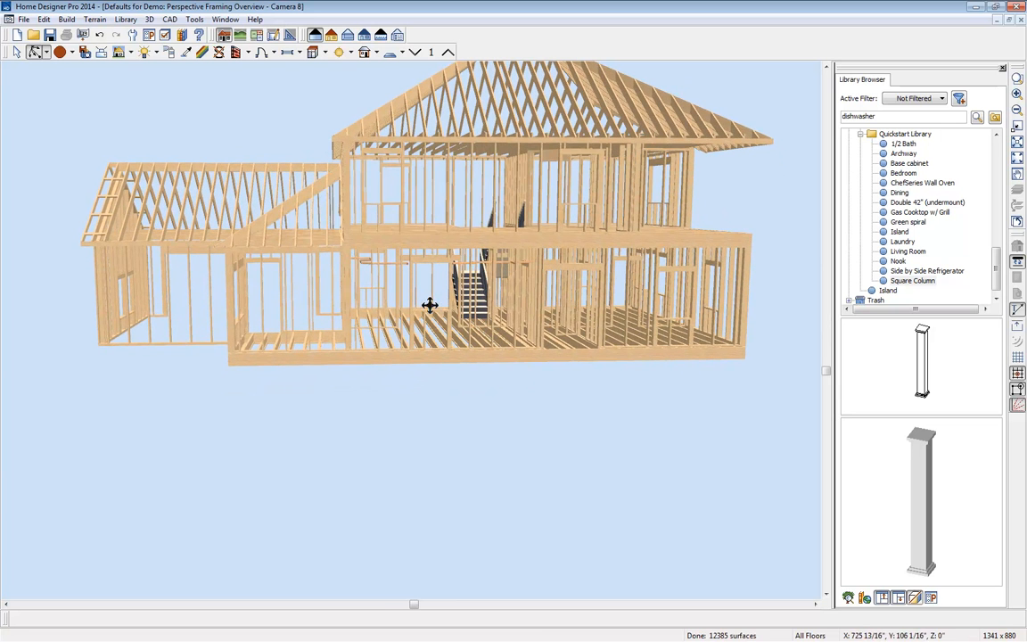
{"action": "key", "text": "space"}
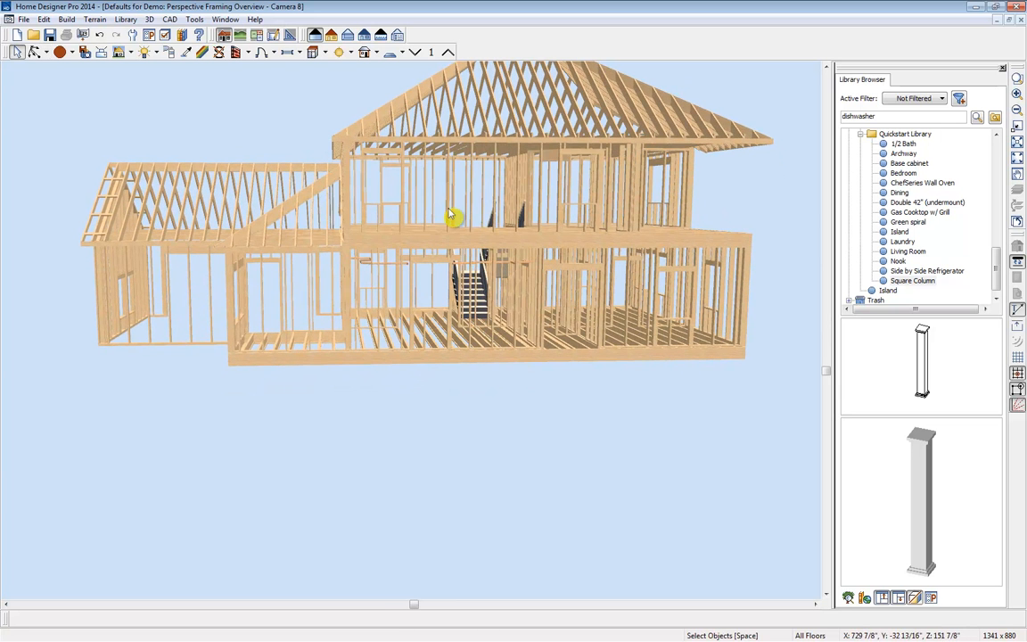
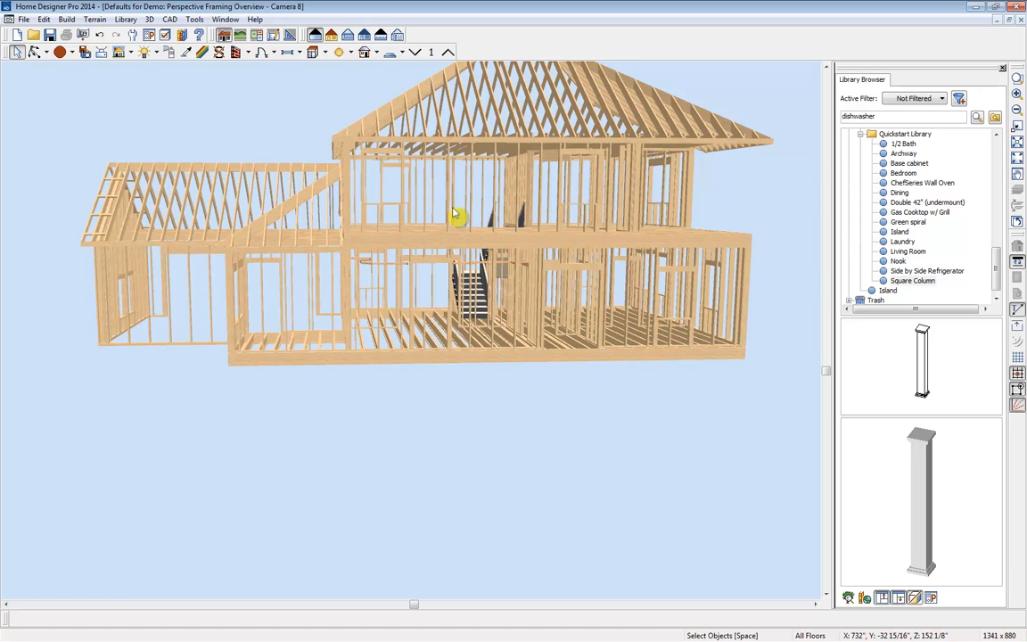
{"action": "left_click", "coordinate": [638, 178]}
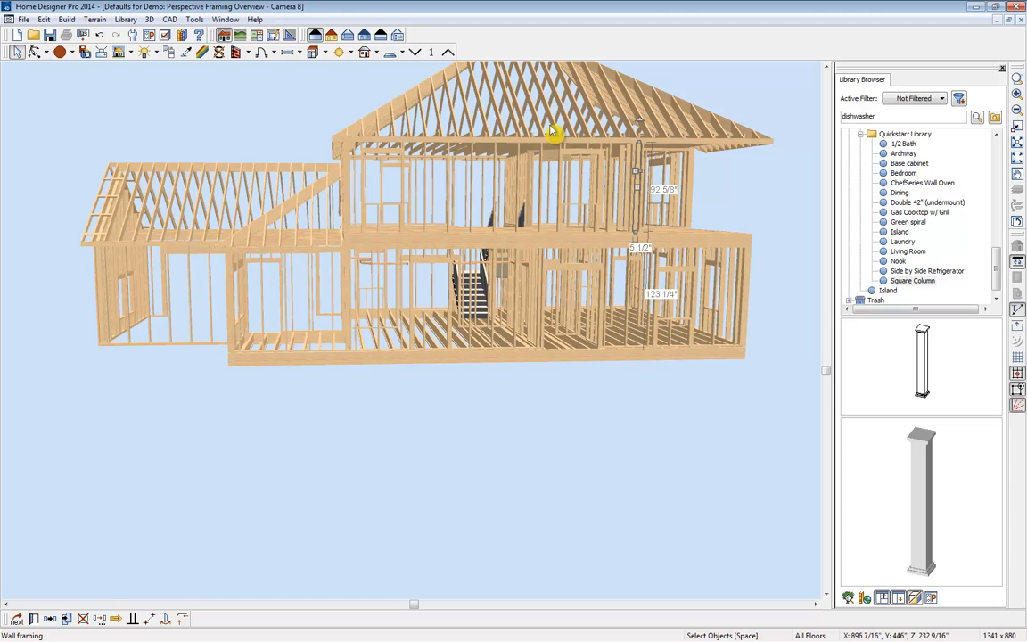
{"action": "key", "text": "Escape"}
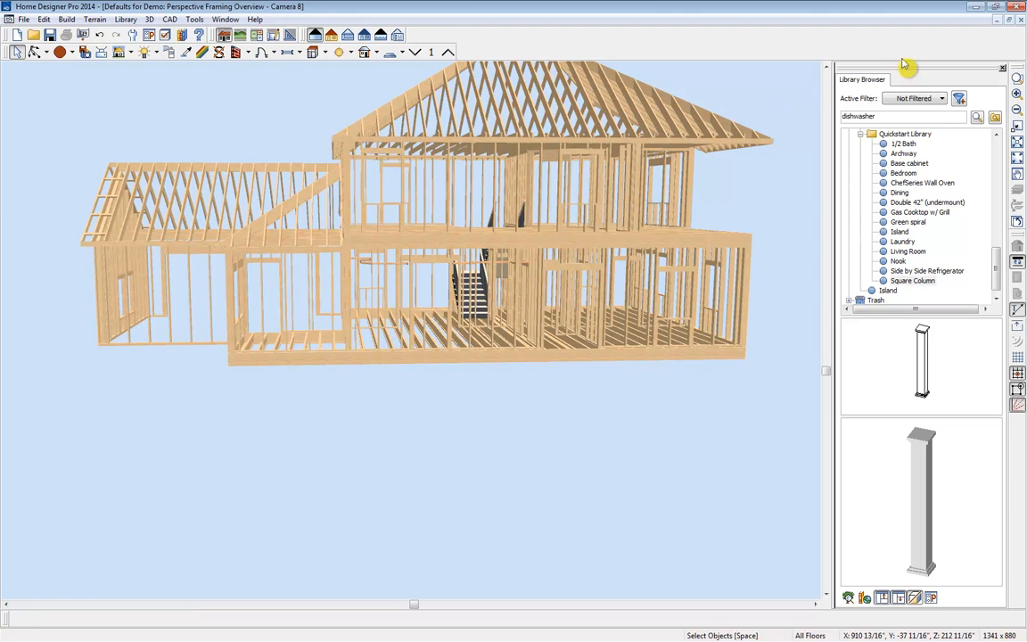
{"action": "left_click", "coordinate": [1020, 20]}
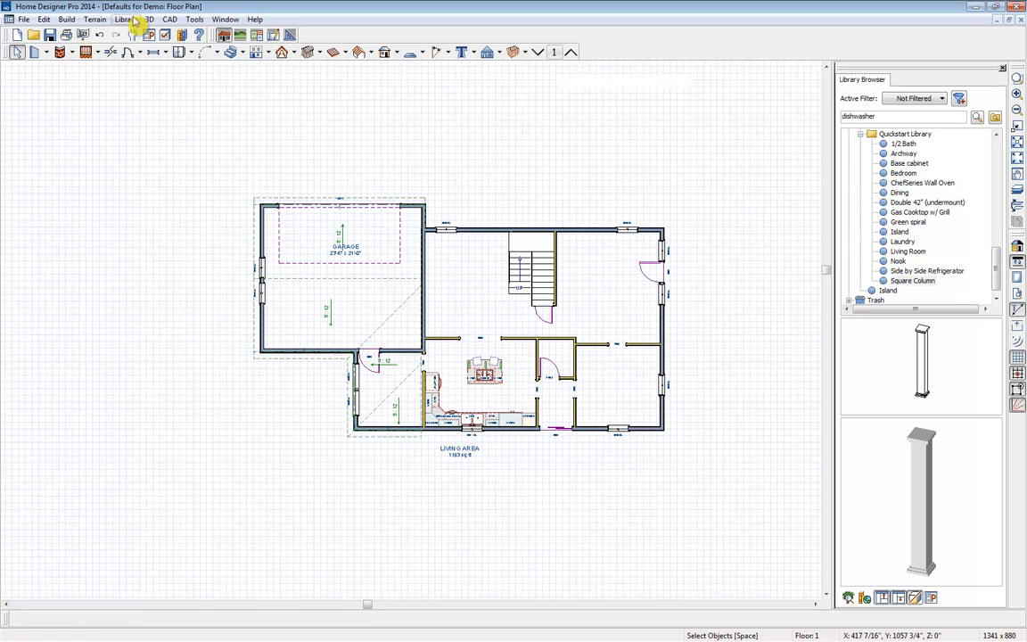
Step: Create a terrain perimeter around the house on the floor plan
{"action": "left_click", "coordinate": [95, 19]}
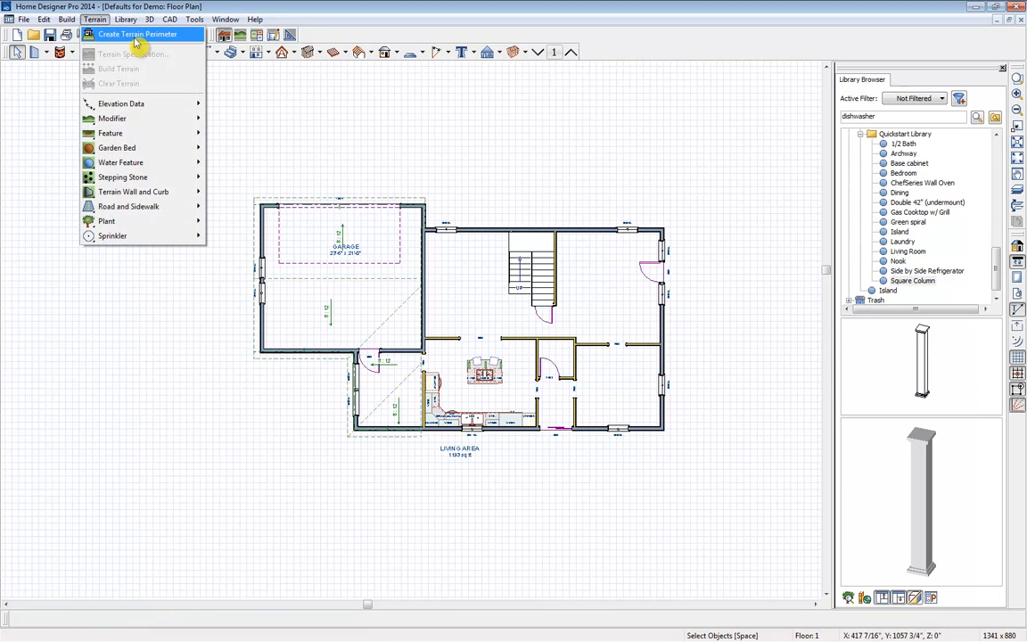
{"action": "left_click", "coordinate": [136, 34]}
{"action": "scroll", "coordinate": [417, 241], "scroll_direction": "down", "scroll_amount": 1}
{"action": "scroll", "coordinate": [417, 241], "scroll_direction": "down", "scroll_amount": 1}
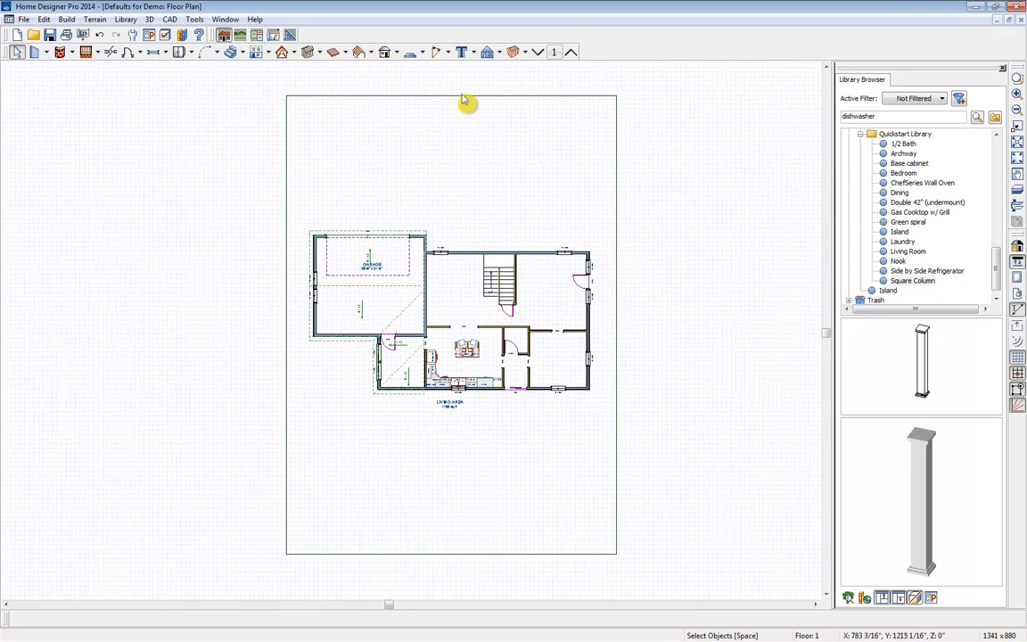
Step: Open a perspective full overview of the house on its terrain and tile it side by side with the floor plan
{"action": "left_click", "coordinate": [514, 52]}
{"action": "left_click", "coordinate": [570, 100]}
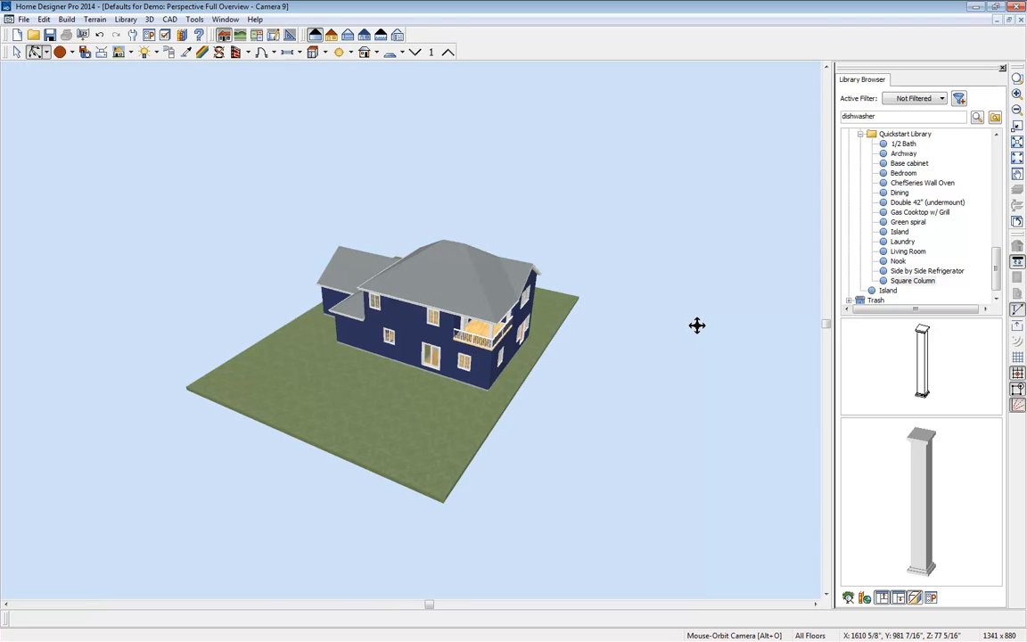
{"action": "key", "text": "shift+F7"}
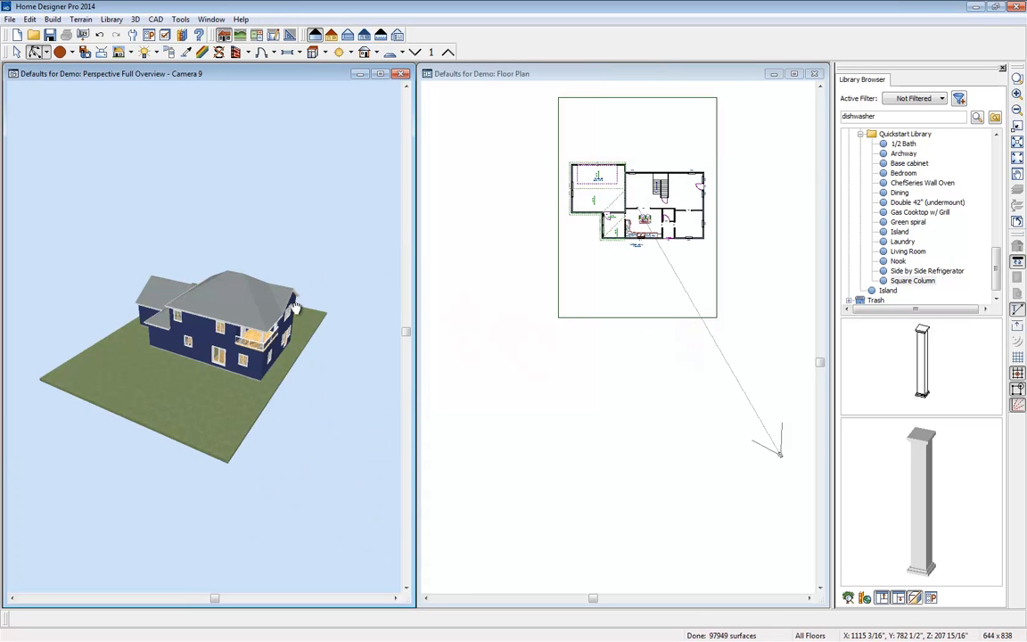
{"action": "middle_click_drag", "start_coordinate": [296, 308], "coordinate": [345, 308]}
{"action": "left_click_drag", "start_coordinate": [345, 307], "coordinate": [268, 318]}
{"action": "scroll", "coordinate": [278, 323], "scroll_direction": "up", "scroll_amount": 1}
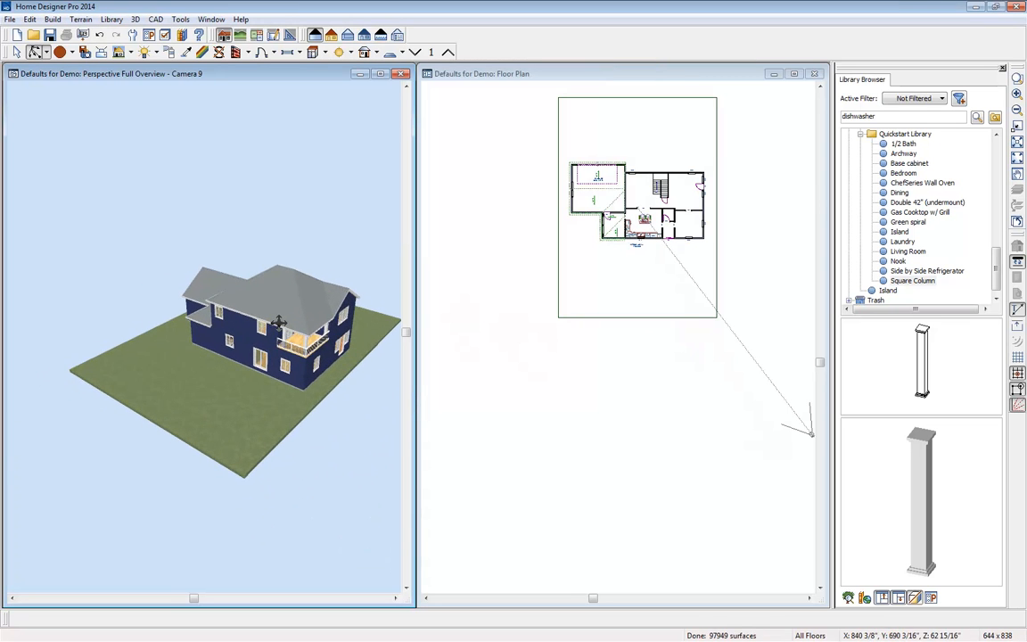
{"action": "scroll", "coordinate": [278, 322], "scroll_direction": "up", "scroll_amount": 1}
Step: Resize the terrain perimeter to about 130' by 62'-2", wider along the house and extended well beyond the garage side
{"action": "left_click", "coordinate": [659, 189]}
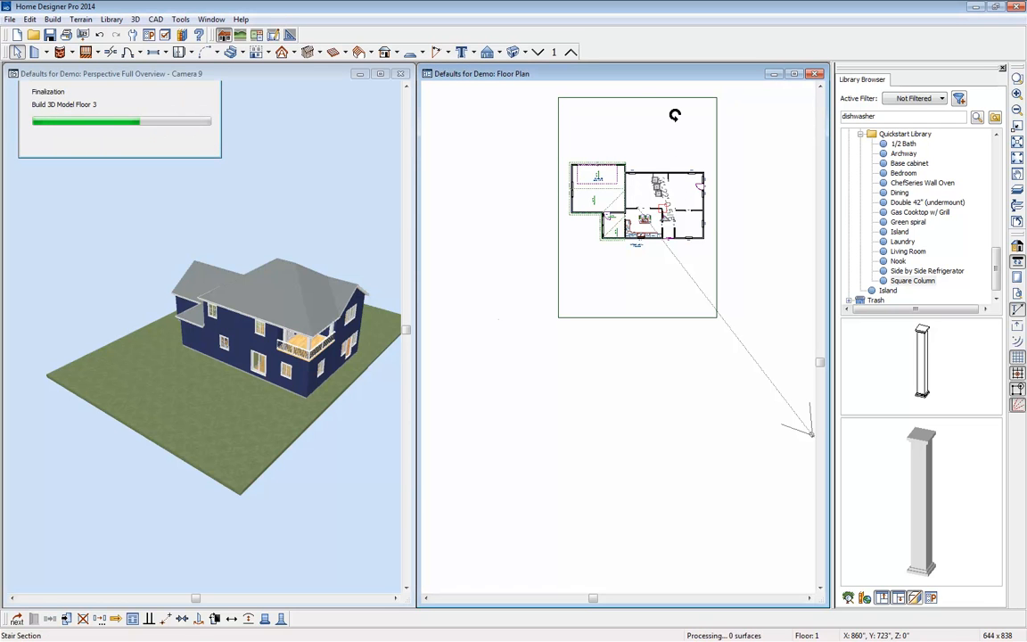
{"action": "left_click", "coordinate": [662, 99]}
{"action": "left_click_drag", "start_coordinate": [662, 99], "coordinate": [662, 138]}
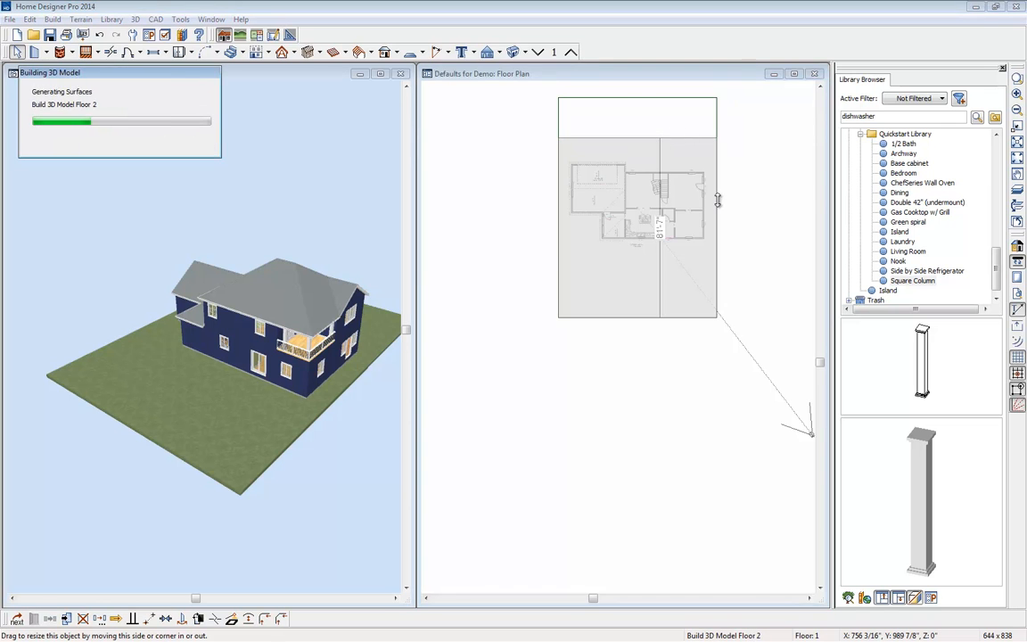
{"action": "left_click_drag", "start_coordinate": [717, 203], "coordinate": [756, 228]}
{"action": "left_click_drag", "start_coordinate": [563, 237], "coordinate": [484, 231]}
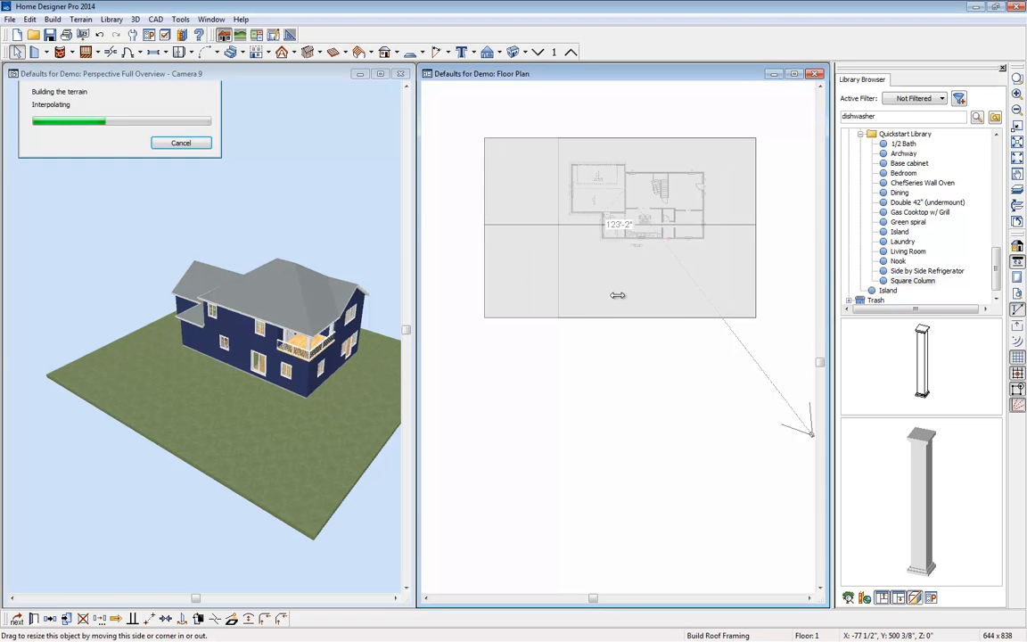
{"action": "left_click_drag", "start_coordinate": [620, 318], "coordinate": [624, 275]}
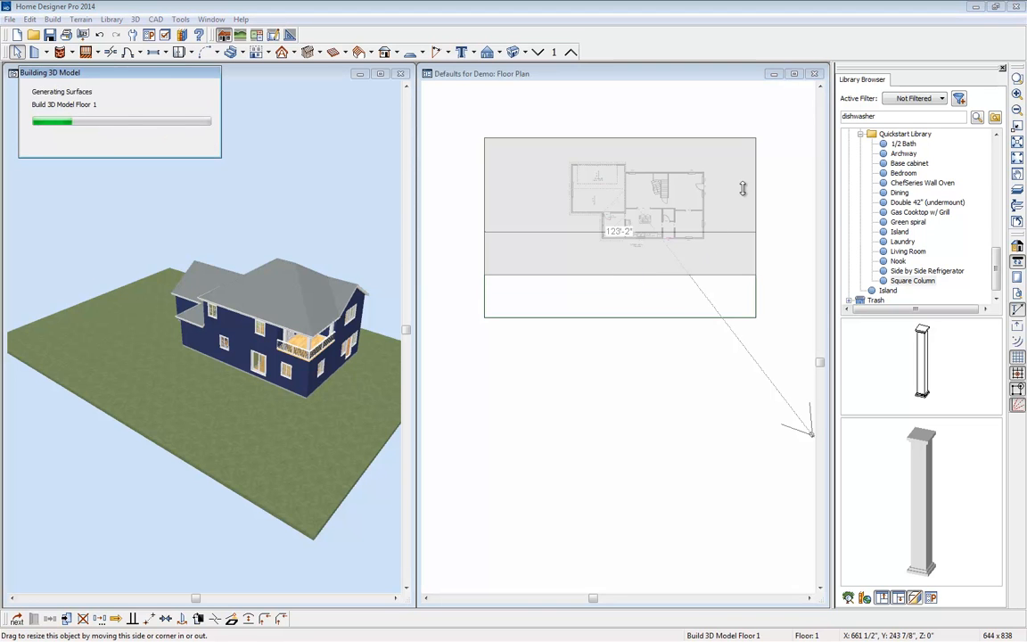
{"action": "left_click_drag", "start_coordinate": [481, 204], "coordinate": [470, 204]}
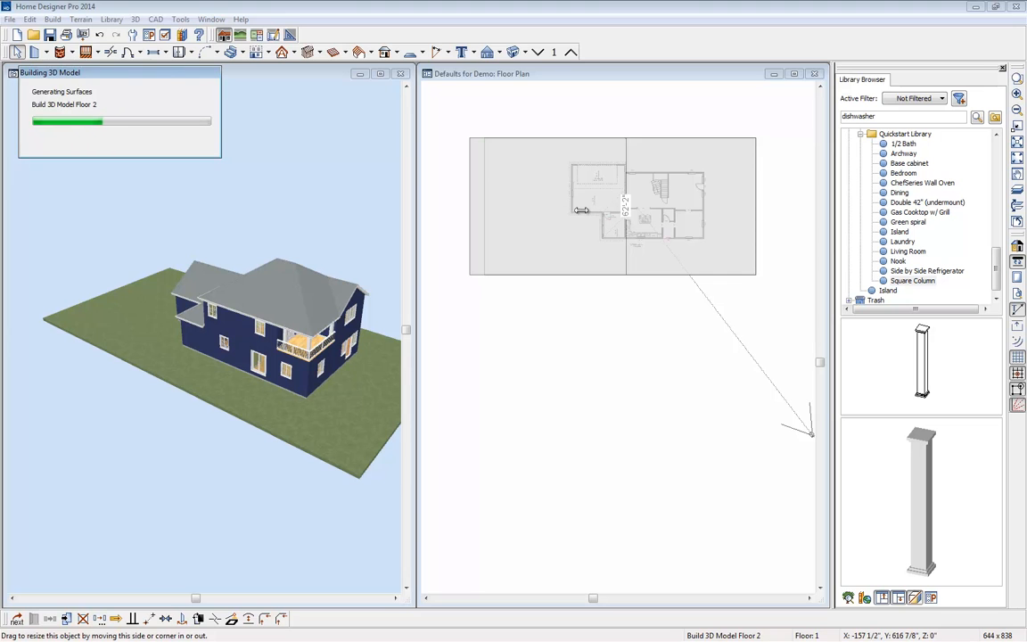
Step: Draw an elevation region about 86'-9" wide around the house, reaching across the terrain perimeter's full depth to the edge opposite the garage
{"action": "middle_click_drag", "start_coordinate": [569, 243], "coordinate": [577, 297]}
{"action": "scroll", "coordinate": [571, 285], "scroll_direction": "up", "scroll_amount": 2}
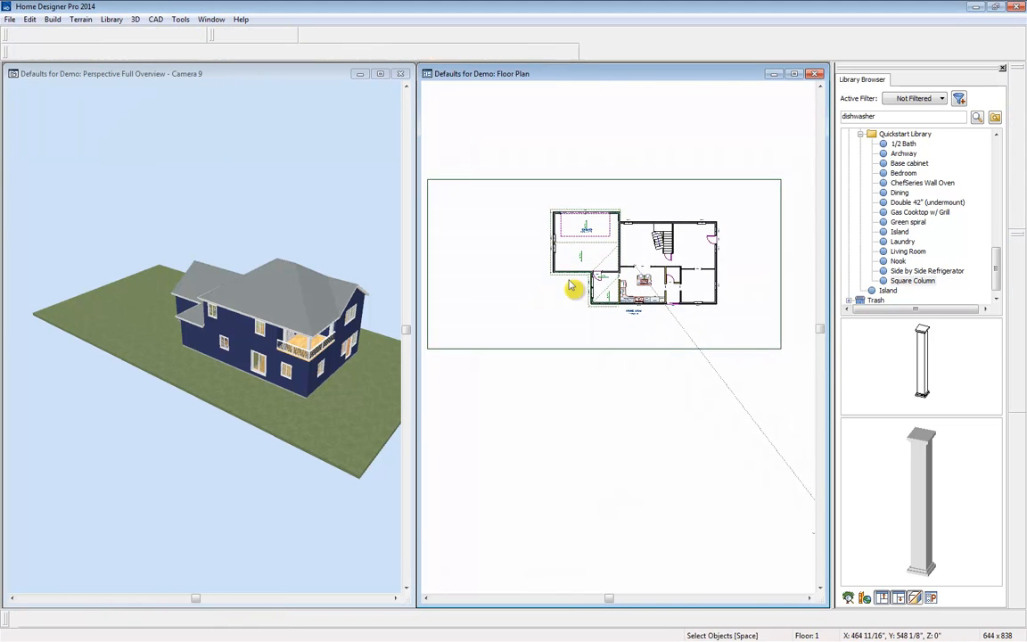
{"action": "left_click", "coordinate": [81, 20]}
{"action": "mouse_move", "coordinate": [137, 104]}
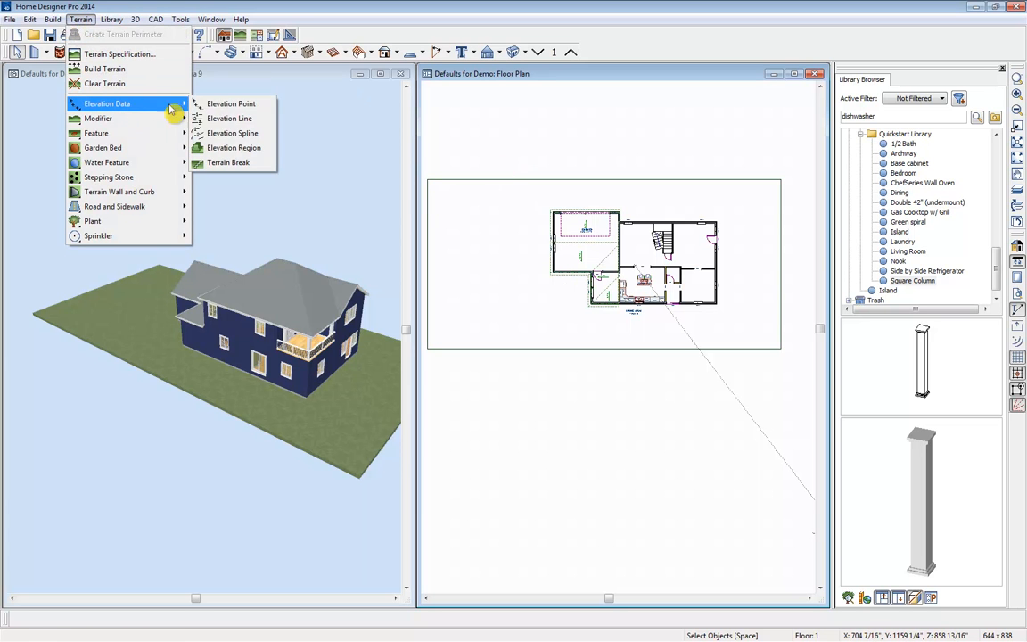
{"action": "left_click", "coordinate": [263, 148]}
{"action": "left_click_drag", "start_coordinate": [544, 180], "coordinate": [771, 359]}
{"action": "left_click", "coordinate": [777, 349]}
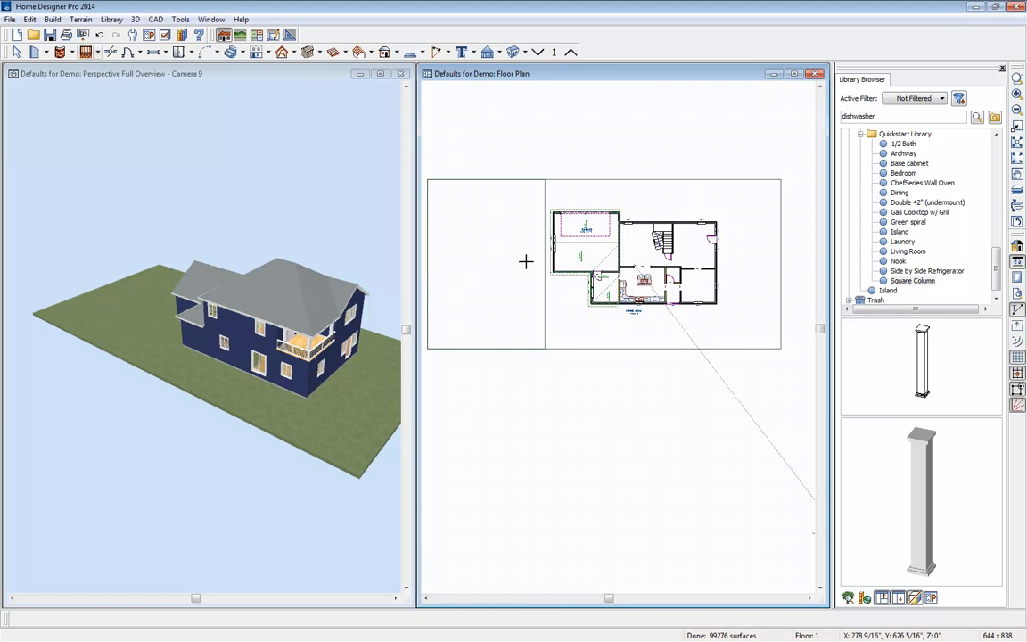
{"action": "key", "text": "space"}
{"action": "left_click", "coordinate": [552, 202]}
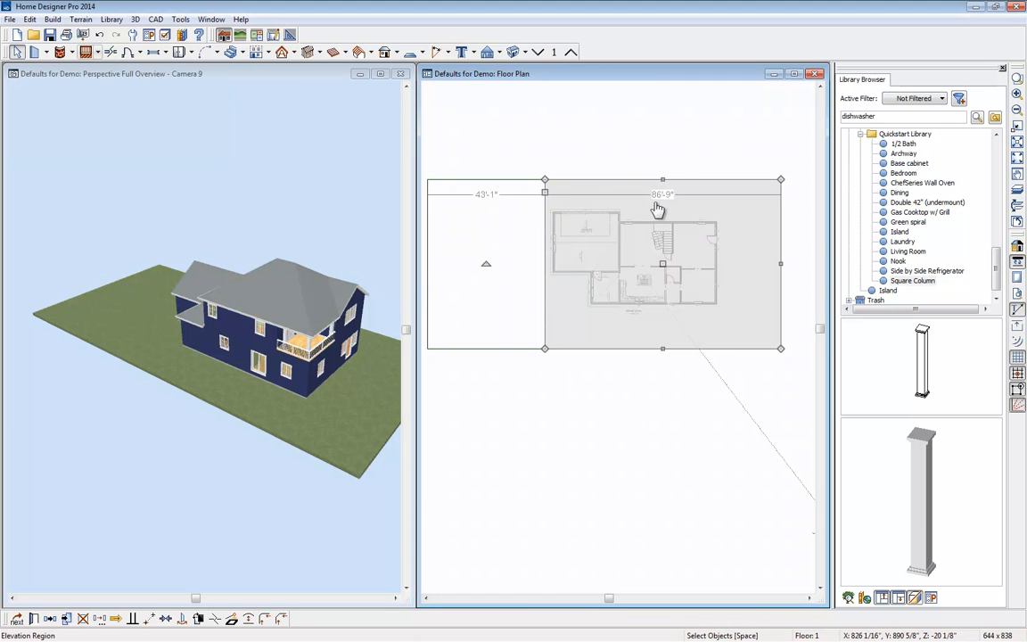
{"action": "key", "text": "Escape"}
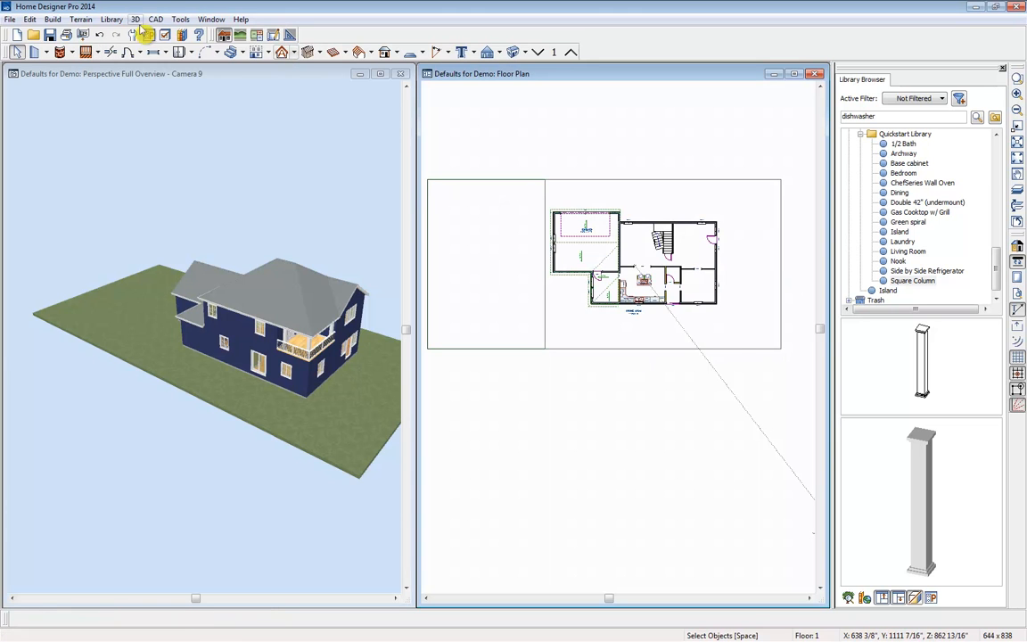
Step: Draw a small rectangular elevation region in the terrain perimeter's far corner beyond the garage, on the garage-door side
{"action": "left_click", "coordinate": [112, 19]}
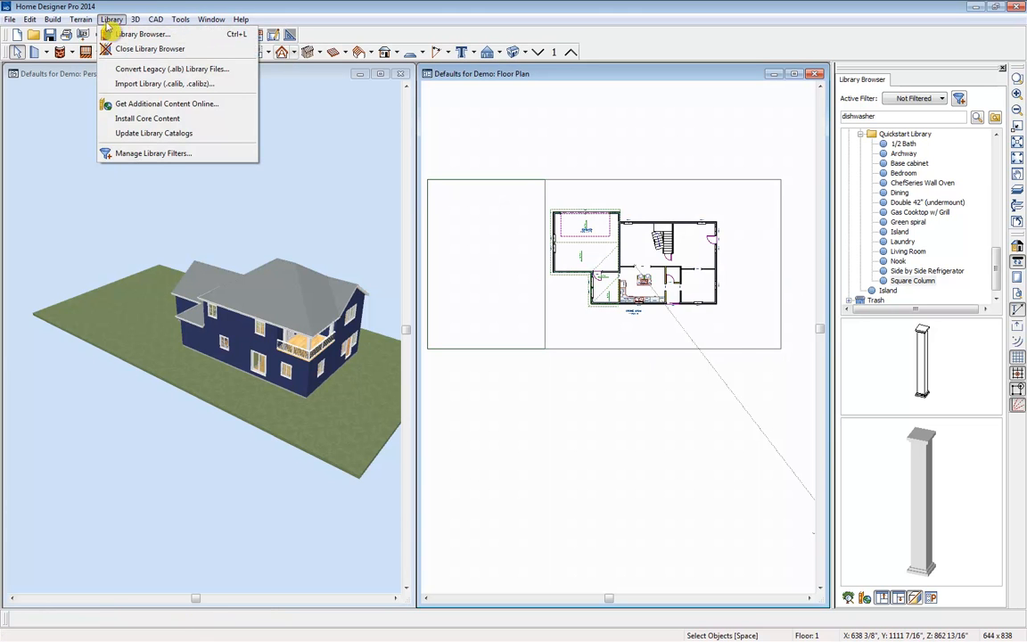
{"action": "mouse_move", "coordinate": [81, 19]}
{"action": "mouse_move", "coordinate": [154, 107]}
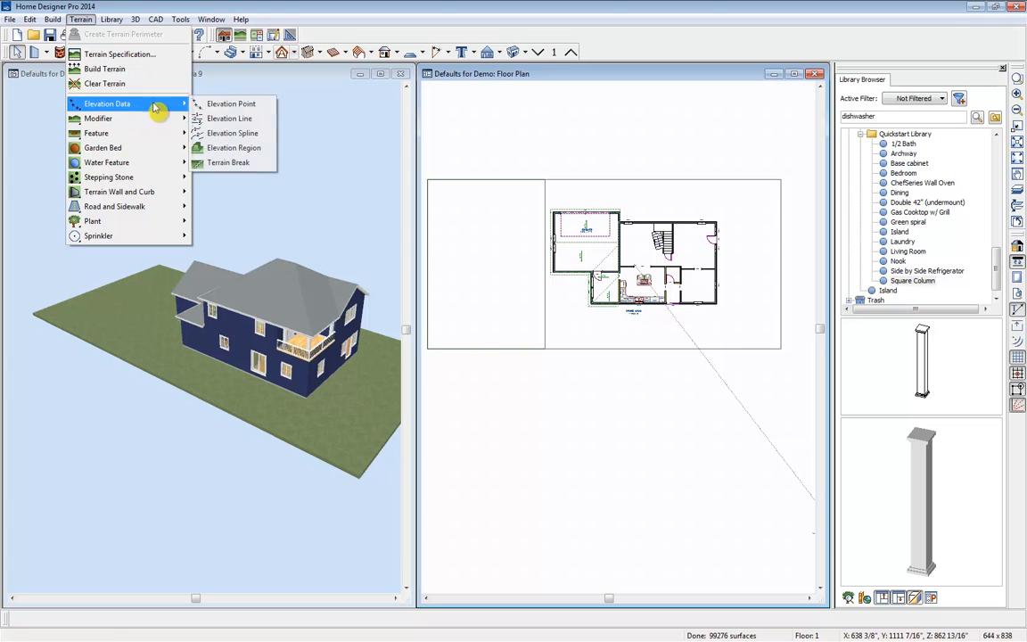
{"action": "left_click", "coordinate": [233, 148]}
{"action": "left_click_drag", "start_coordinate": [429, 185], "coordinate": [466, 233]}
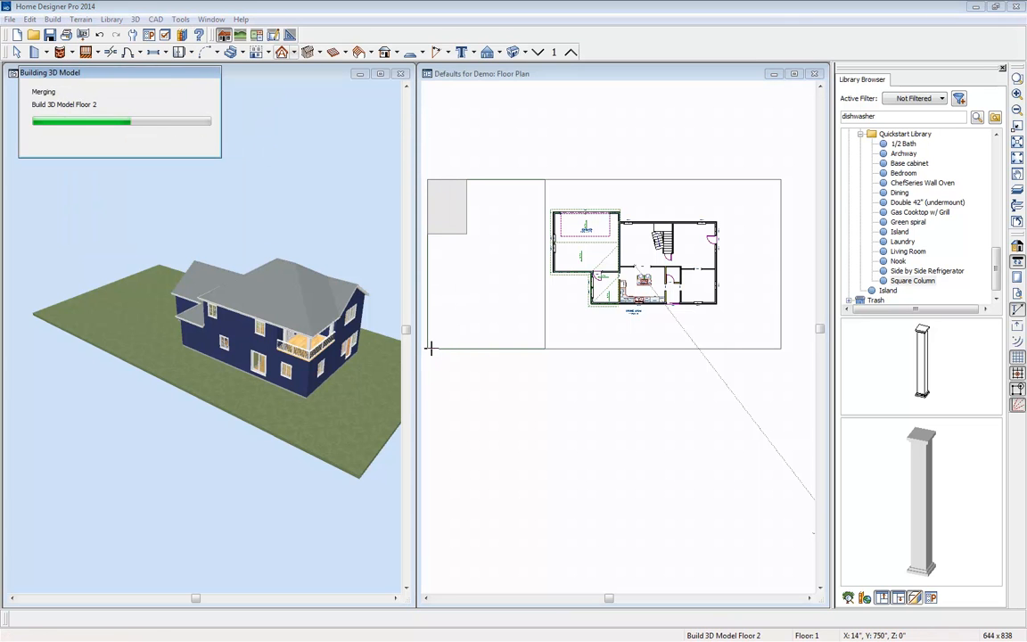
Step: Draw a second small rectangular elevation region in the terrain perimeter's other far corner beyond the garage, opposite the garage-door side
{"action": "left_click_drag", "start_coordinate": [429, 348], "coordinate": [466, 306]}
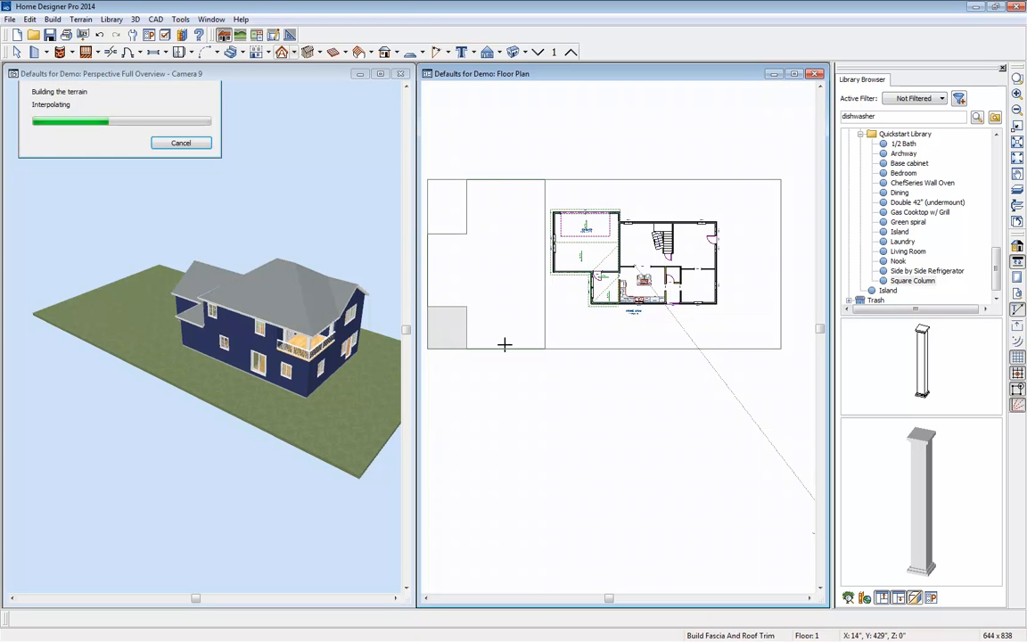
{"action": "key", "text": "space"}
Step: Raise the elevation of the small corner region on the garage-door side
{"action": "left_click", "coordinate": [451, 235]}
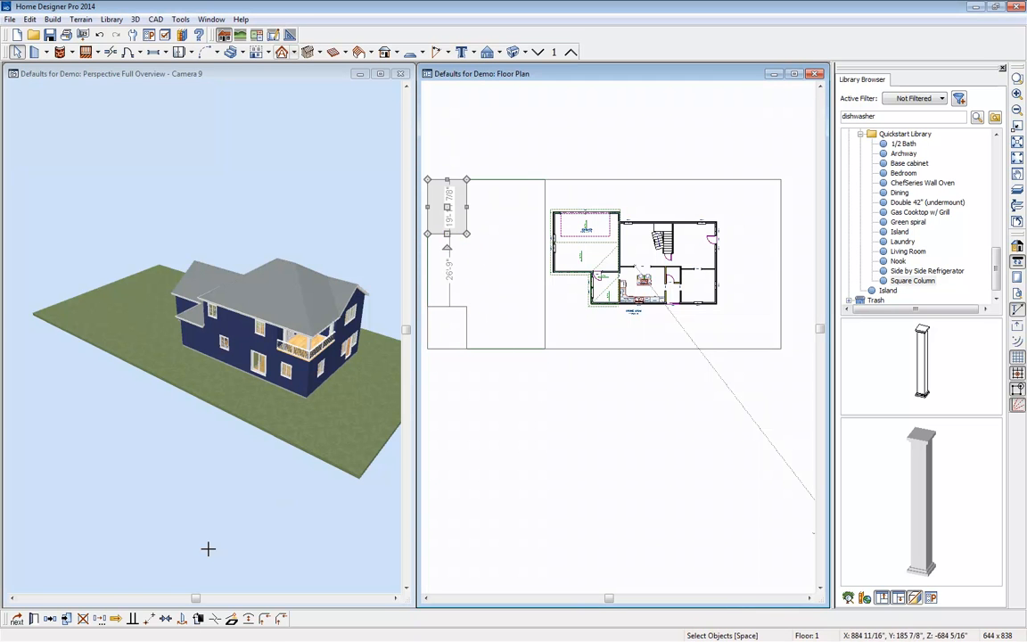
{"action": "left_click", "coordinate": [34, 618]}
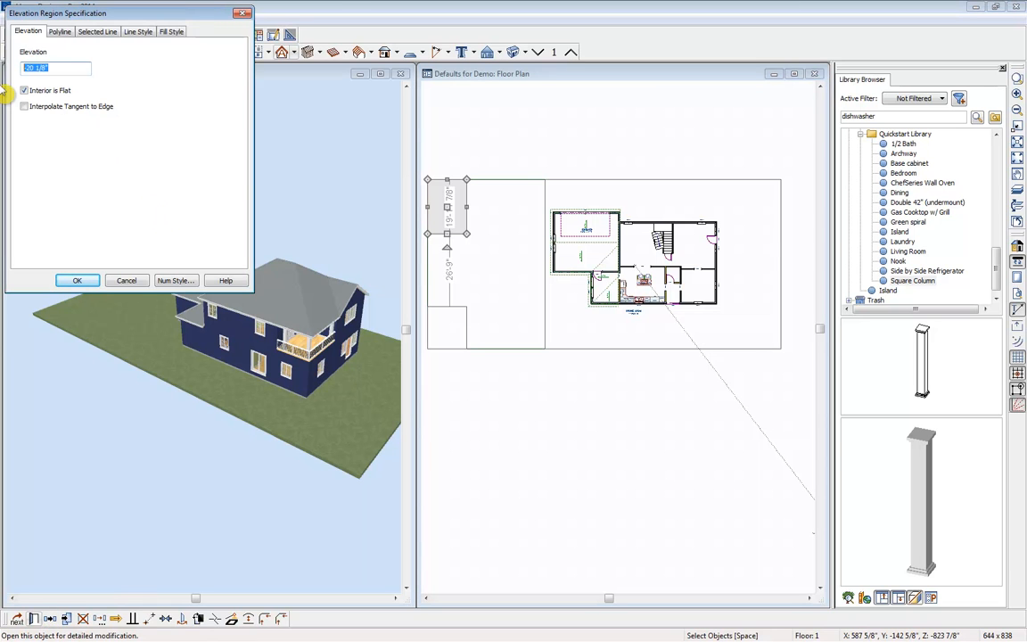
{"action": "left_click", "coordinate": [77, 280]}
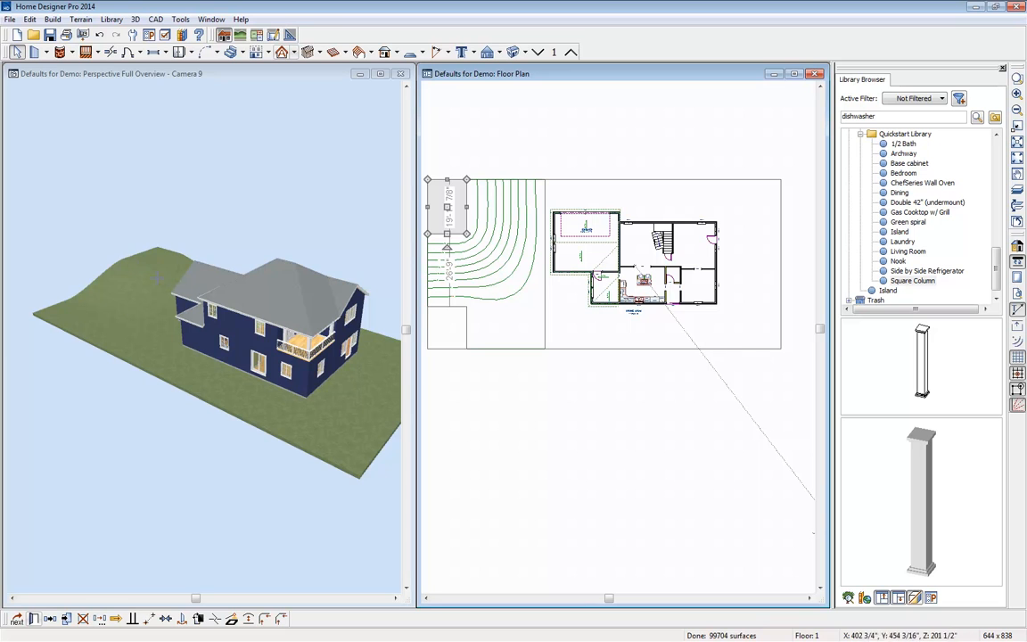
Step: Set the elevation of the second small corner region to 120 and view the raised ground in the 3D overview
{"action": "left_click", "coordinate": [470, 340]}
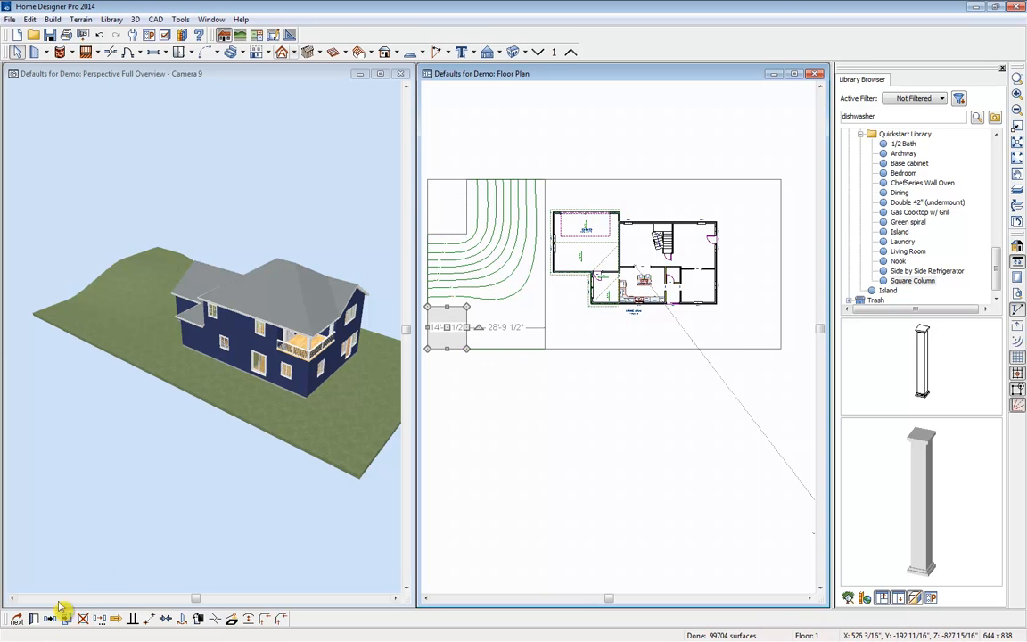
{"action": "left_click", "coordinate": [36, 621]}
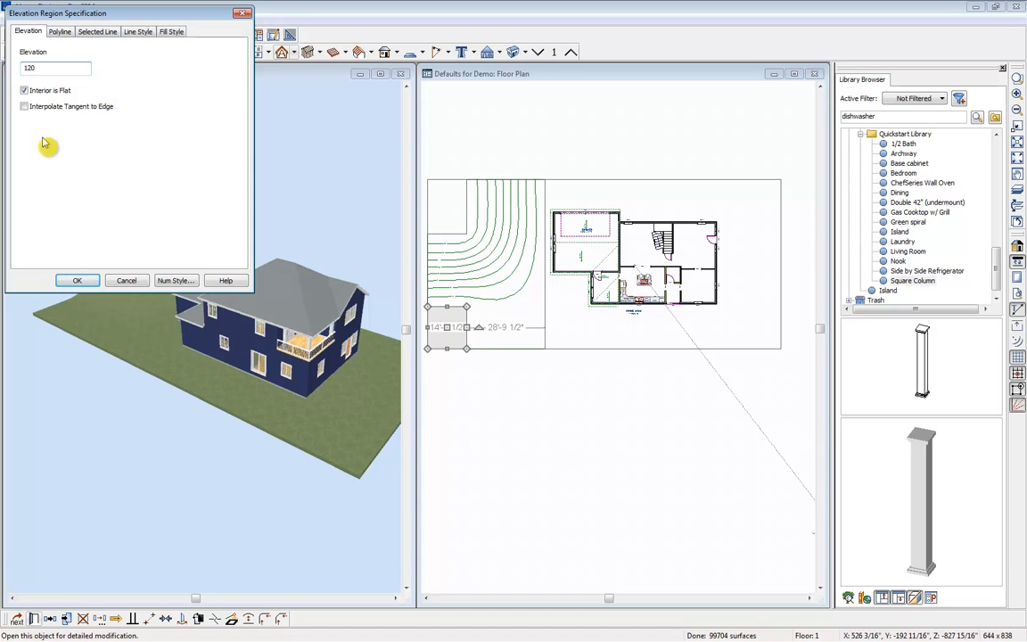
{"action": "left_click", "coordinate": [77, 280]}
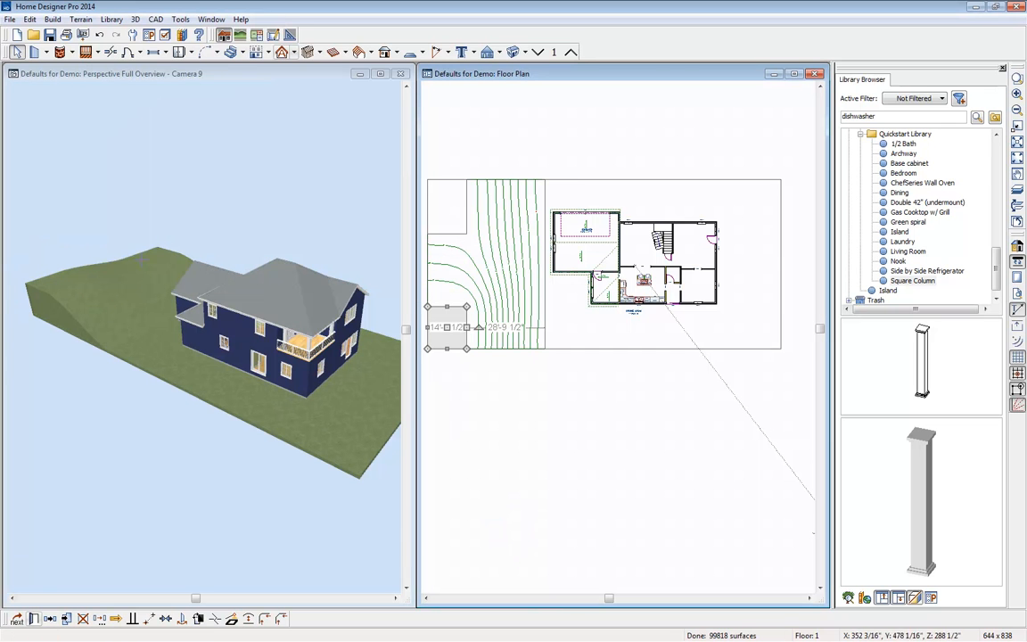
{"action": "left_click", "coordinate": [160, 270]}
{"action": "left_click_drag", "start_coordinate": [160, 270], "coordinate": [120, 257]}
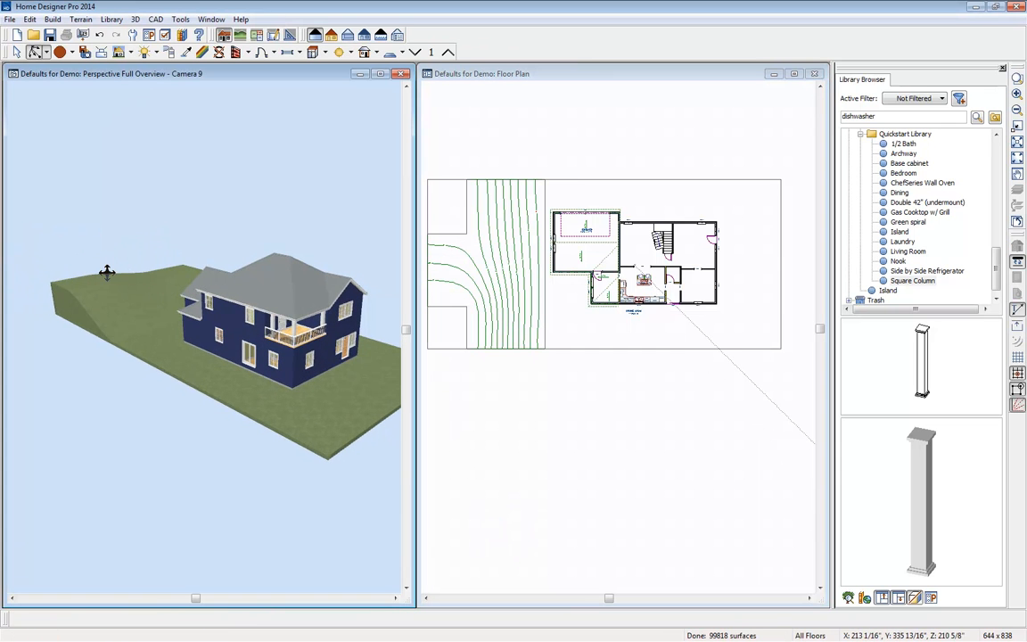
Step: Draw straight deck railings around the house corner farthest from the garage, forming a wraparound deck about 20'-2" by 29'-4"
{"action": "left_click", "coordinate": [602, 301]}
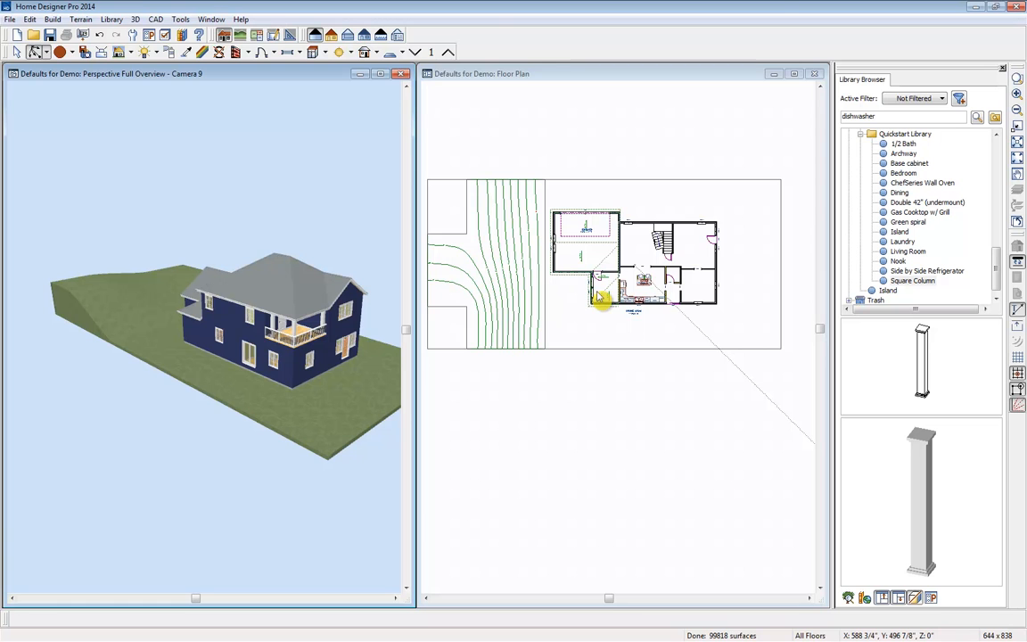
{"action": "scroll", "coordinate": [642, 240], "scroll_direction": "up", "scroll_amount": 3}
{"action": "middle_click_drag", "start_coordinate": [647, 310], "coordinate": [669, 259]}
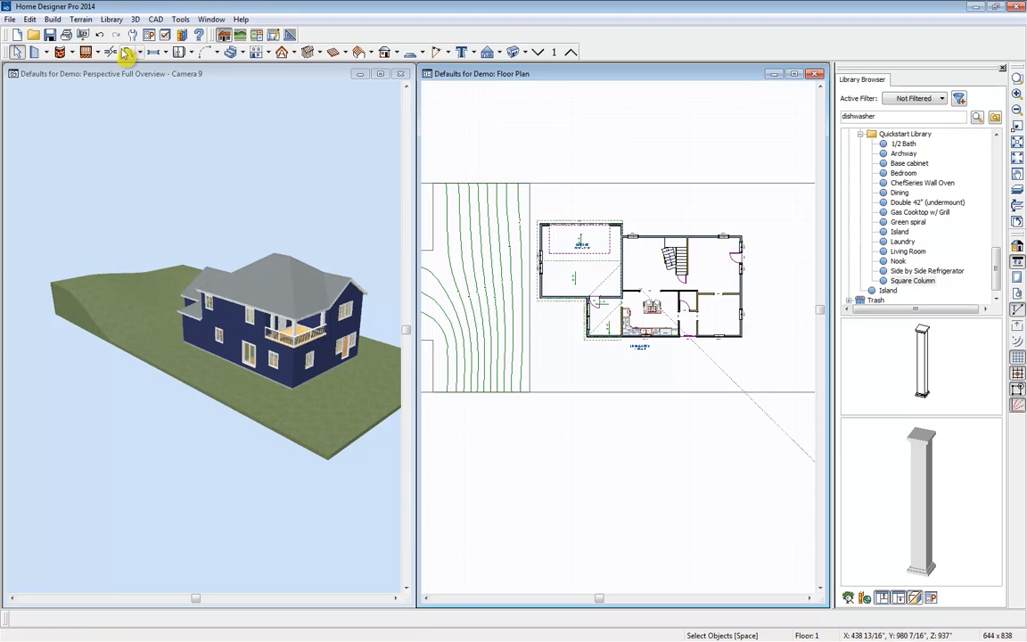
{"action": "left_click", "coordinate": [46, 52]}
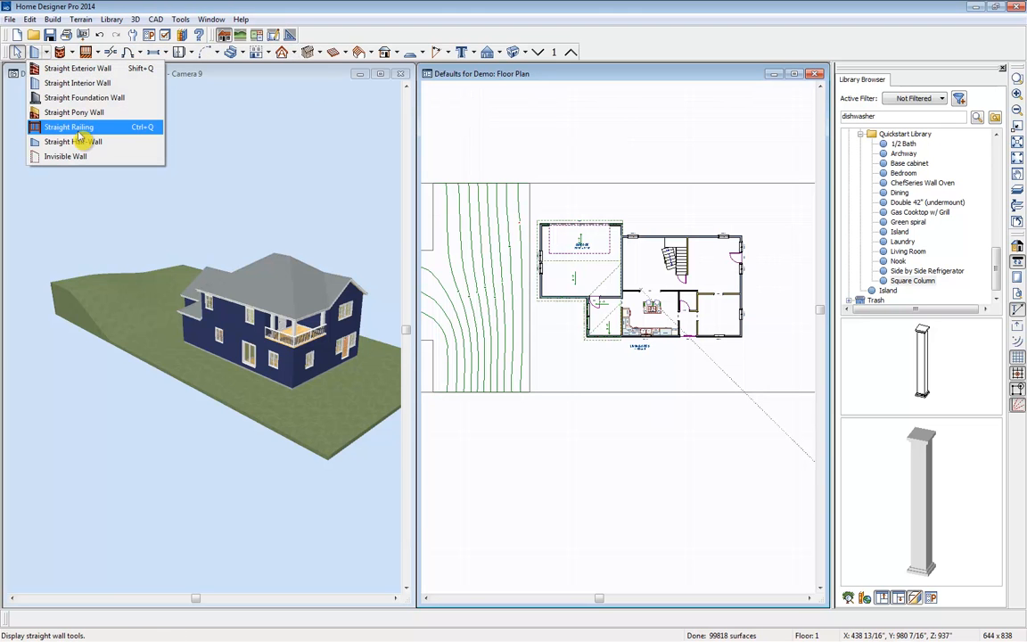
{"action": "left_click", "coordinate": [98, 54]}
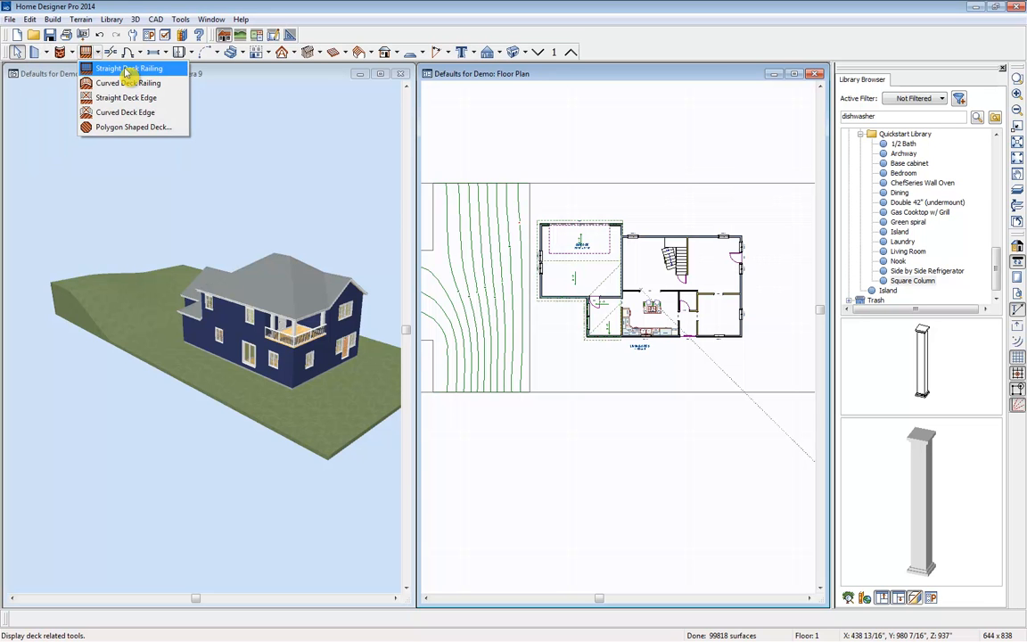
{"action": "left_click", "coordinate": [127, 69]}
{"action": "scroll", "coordinate": [629, 233], "scroll_direction": "up", "scroll_amount": 3}
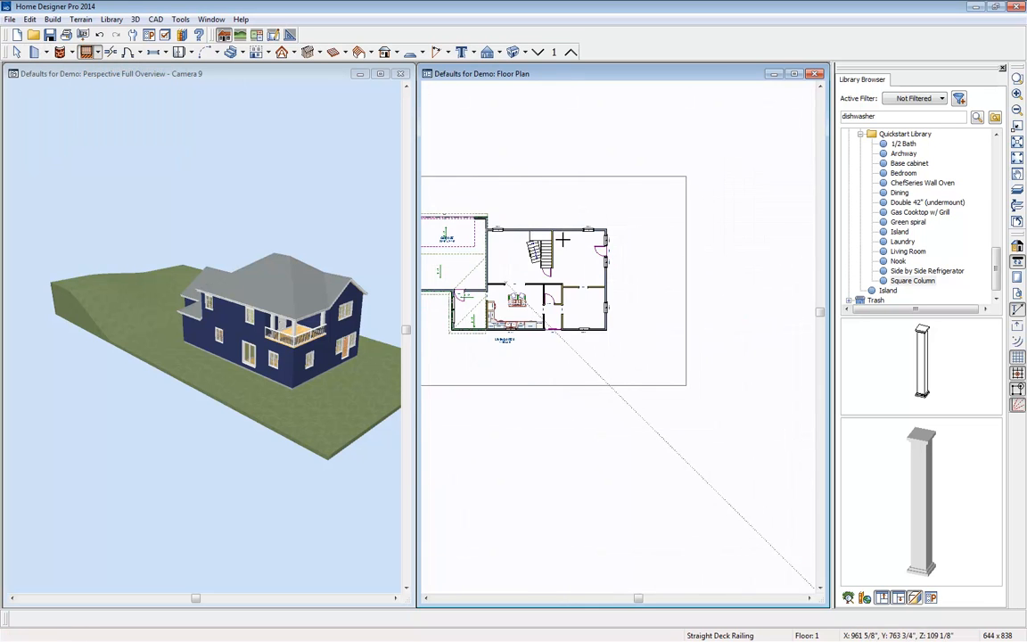
{"action": "mouse_move", "coordinate": [629, 234]}
{"action": "left_mouse_down"}
{"action": "mouse_move", "coordinate": [688, 221]}
{"action": "mouse_move", "coordinate": [691, 429]}
{"action": "mouse_move", "coordinate": [525, 435]}
{"action": "mouse_move", "coordinate": [511, 393]}
{"action": "left_mouse_up"}
{"action": "left_click_drag", "start_coordinate": [526, 436], "coordinate": [517, 476]}
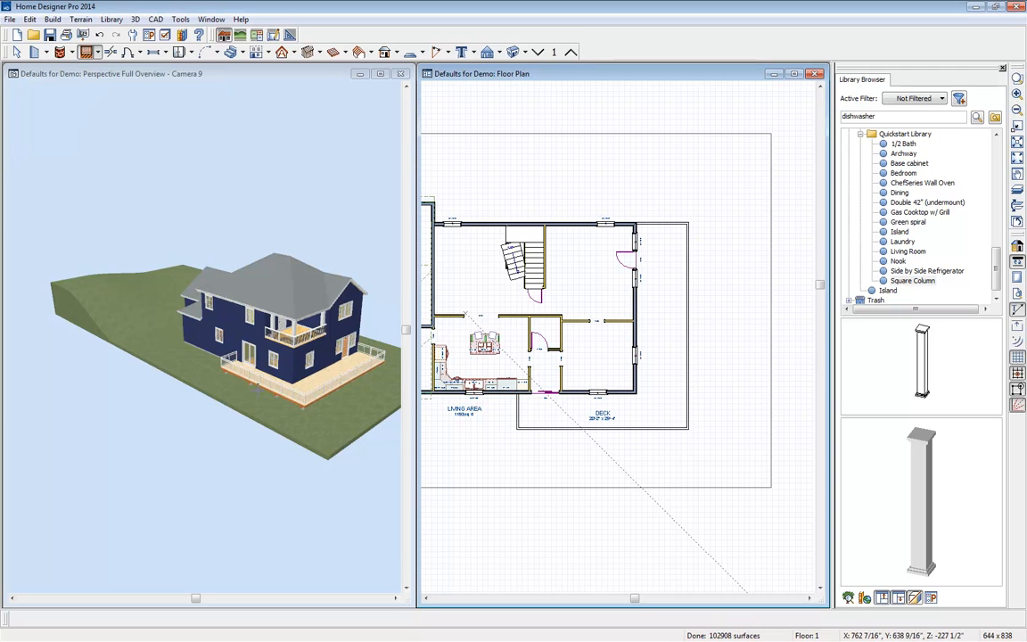
{"action": "mouse_move", "coordinate": [333, 382]}
{"action": "left_mouse_down"}
{"action": "mouse_move", "coordinate": [238, 385]}
{"action": "mouse_move", "coordinate": [353, 380]}
{"action": "left_mouse_up"}
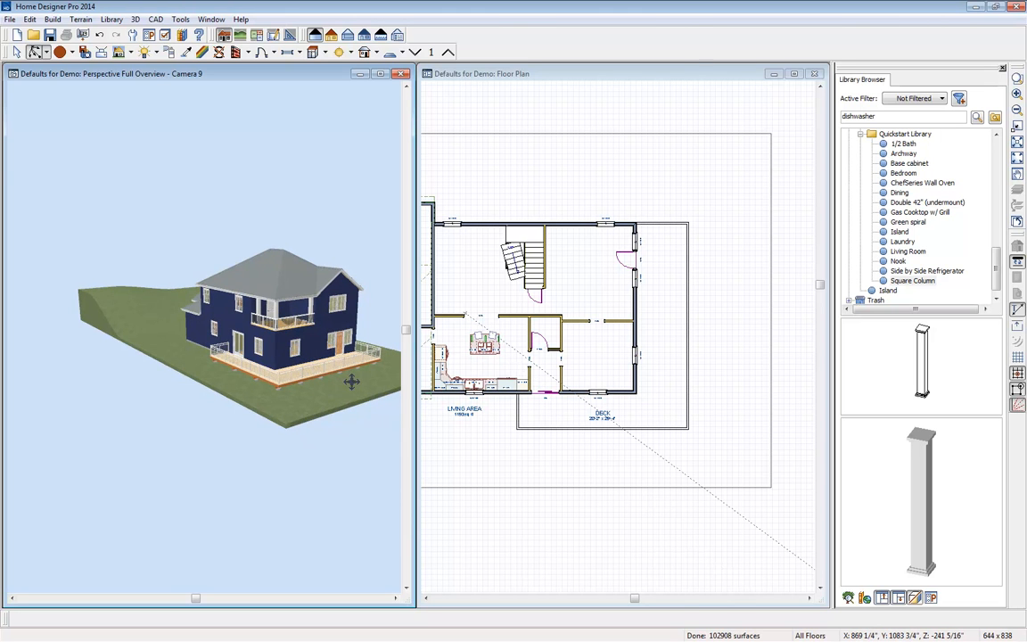
{"action": "middle_click_drag", "start_coordinate": [684, 314], "coordinate": [662, 297]}
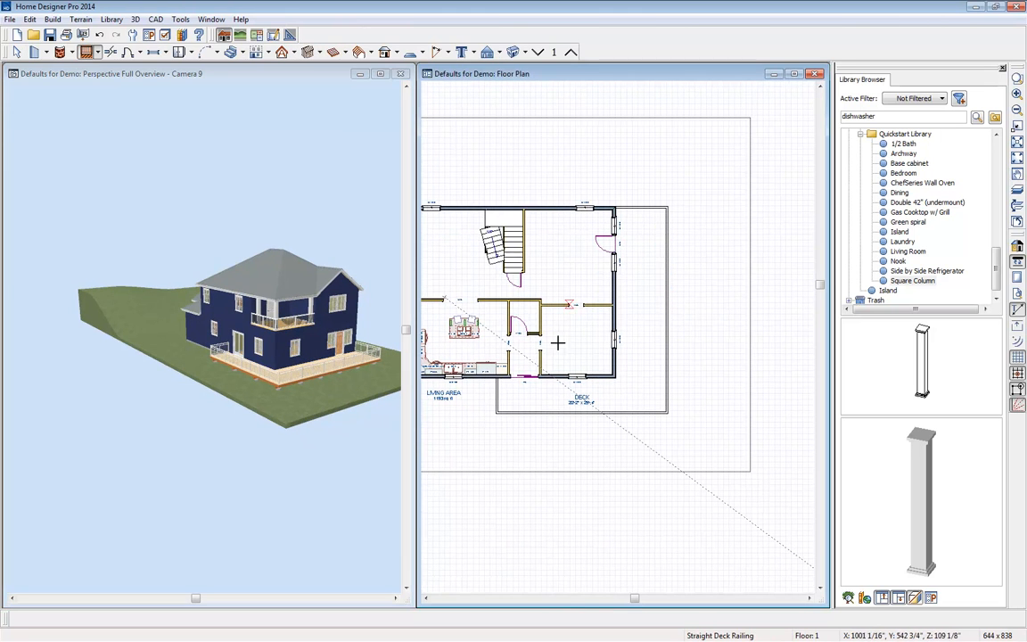
{"action": "key", "text": "space"}
Step: Rotate the angled flight of the interior staircase so it runs parallel to the adjoining flight
{"action": "middle_click_drag", "start_coordinate": [729, 301], "coordinate": [719, 279]}
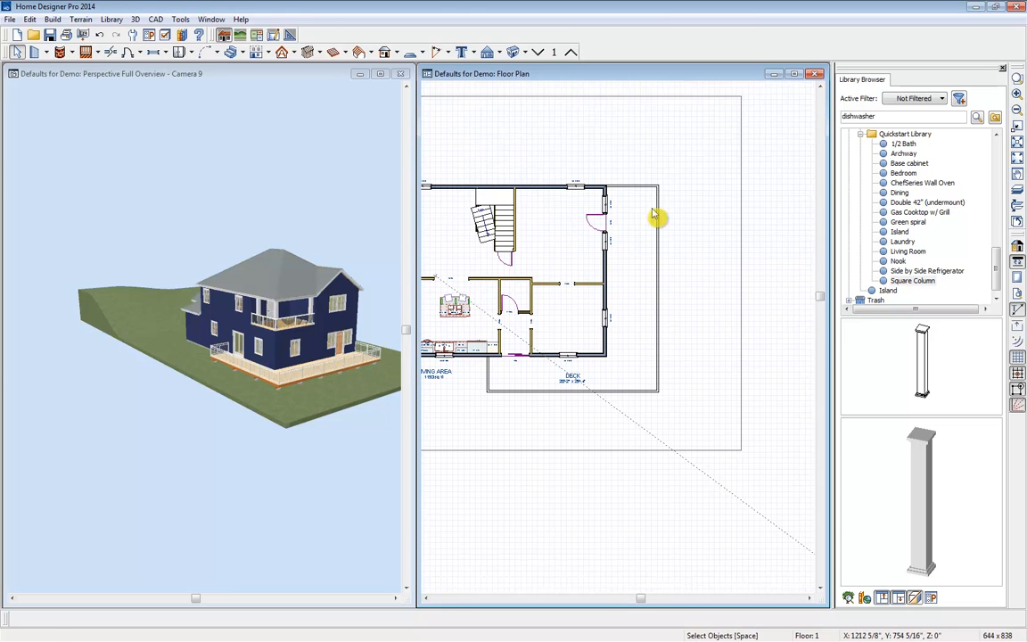
{"action": "left_click", "coordinate": [242, 55]}
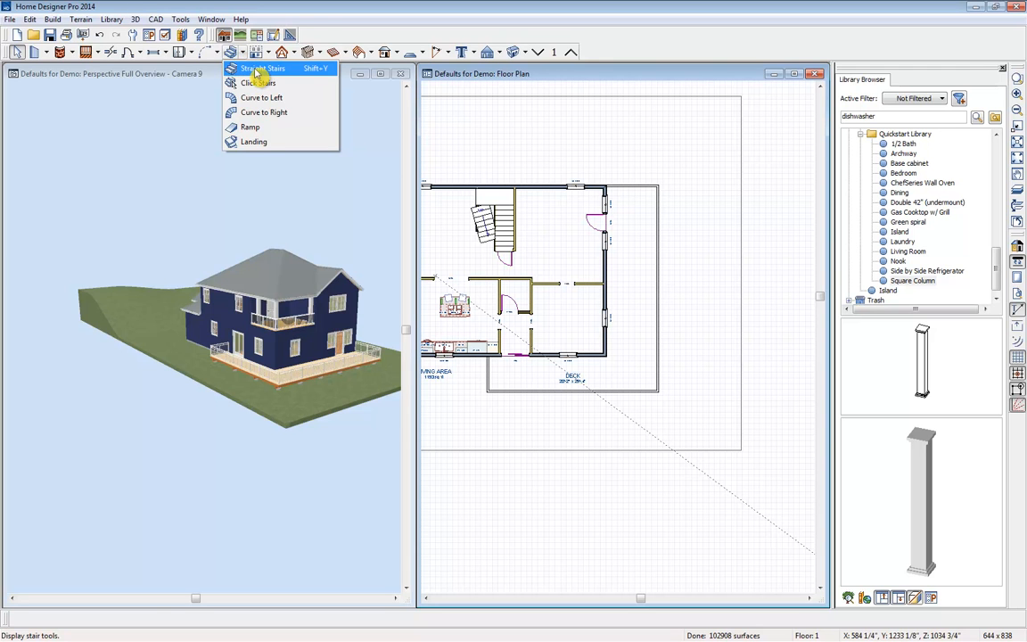
{"action": "left_click", "coordinate": [484, 227]}
{"action": "left_click_drag", "start_coordinate": [510, 255], "coordinate": [490, 193]}
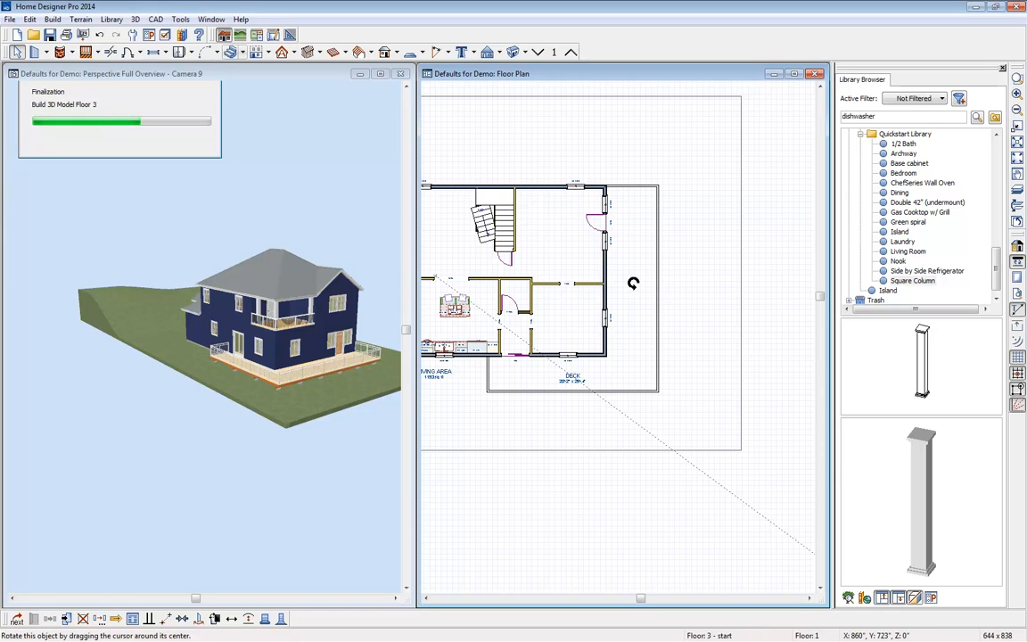
{"action": "left_click", "coordinate": [630, 291]}
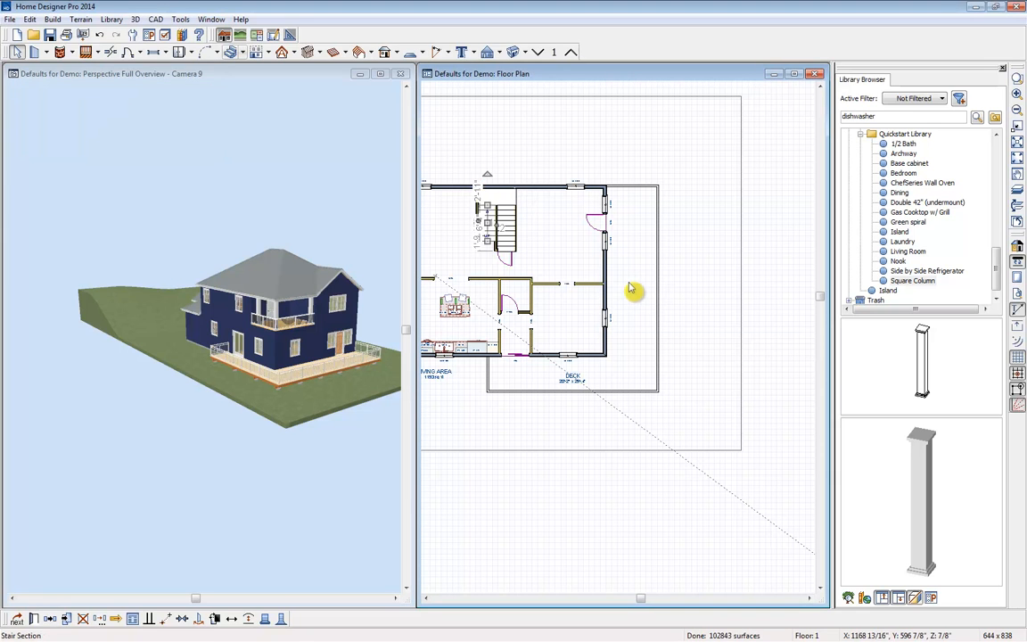
Step: Place Click Stairs on the deck's outer edge, across from the exterior door, leading down to the terrain
{"action": "left_click", "coordinate": [234, 51]}
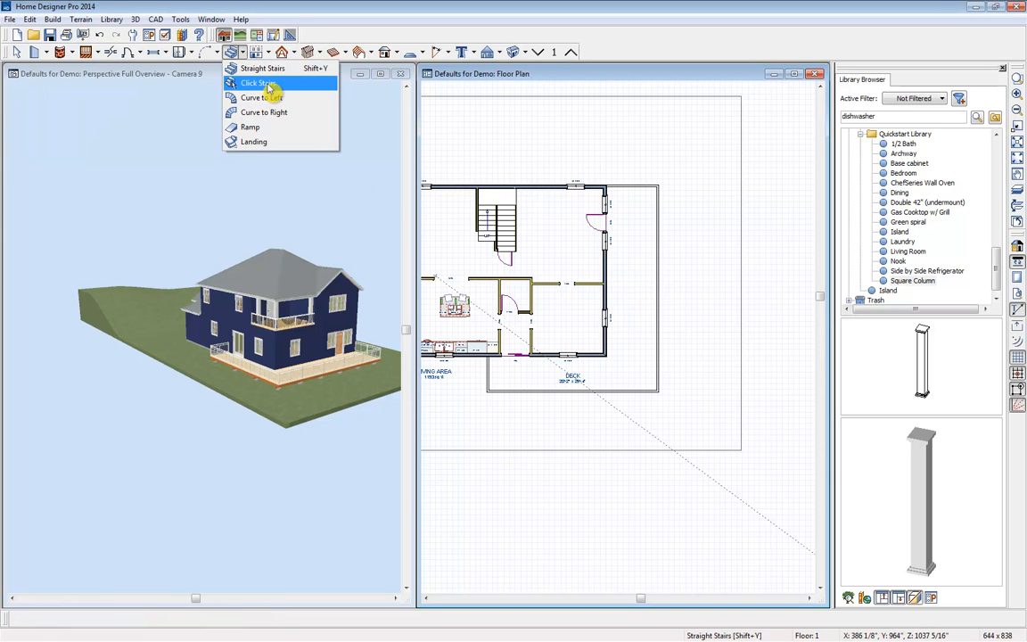
{"action": "left_click", "coordinate": [266, 84]}
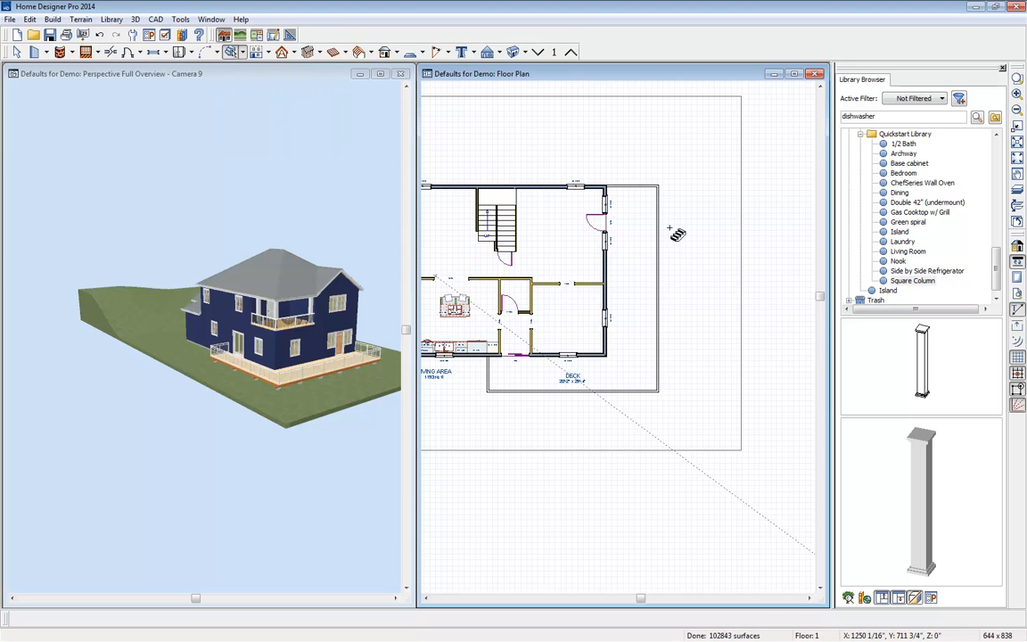
{"action": "left_click", "coordinate": [676, 227]}
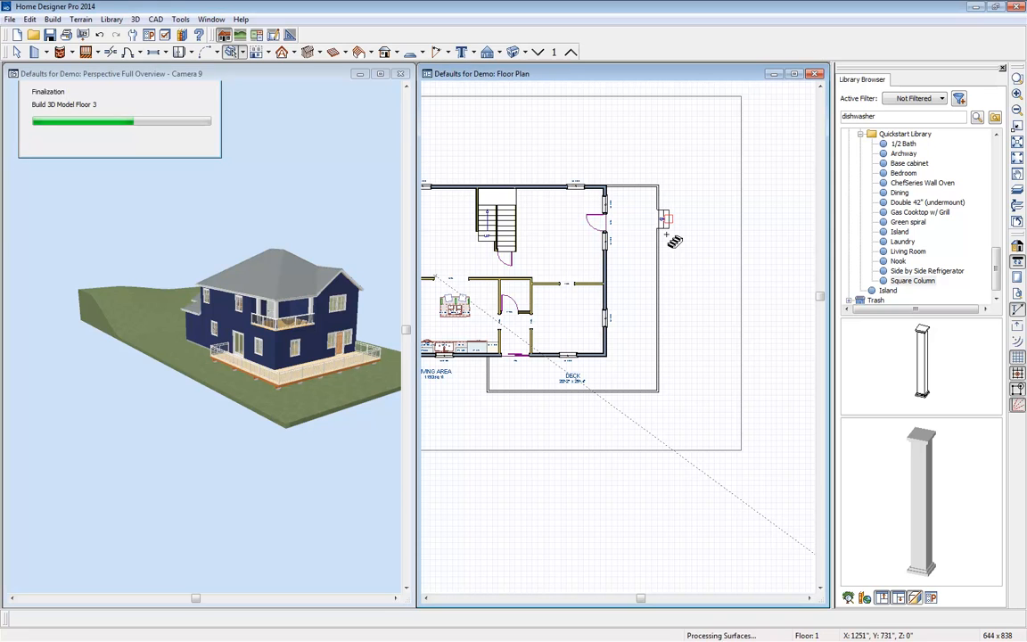
{"action": "key", "text": "space"}
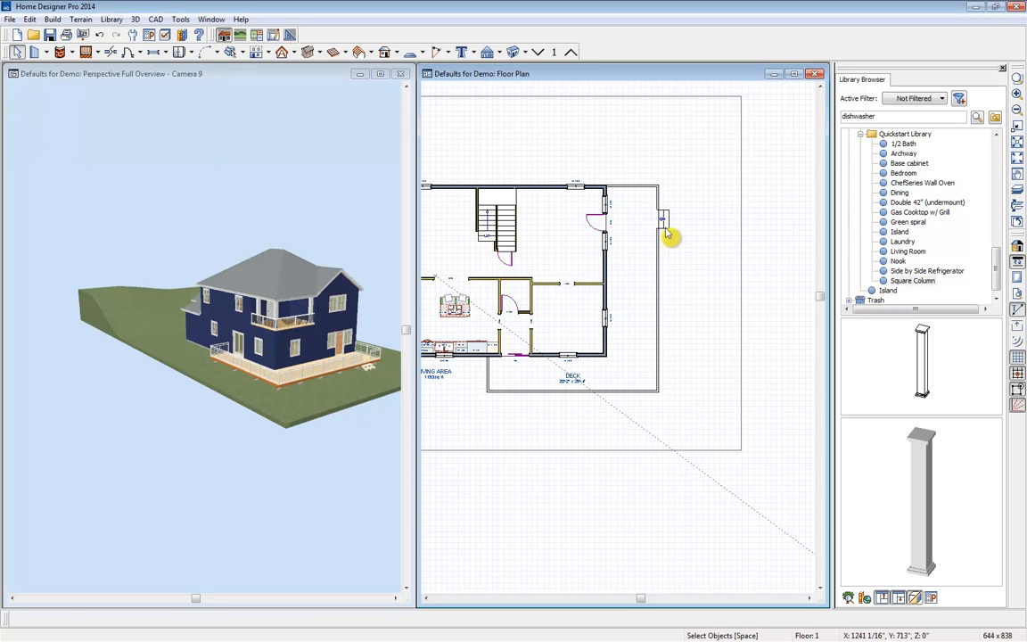
Step: Widen the deck stairs along the deck edge, away from the garage-door side
{"action": "left_click", "coordinate": [661, 234]}
{"action": "left_click_drag", "start_coordinate": [657, 239], "coordinate": [680, 265]}
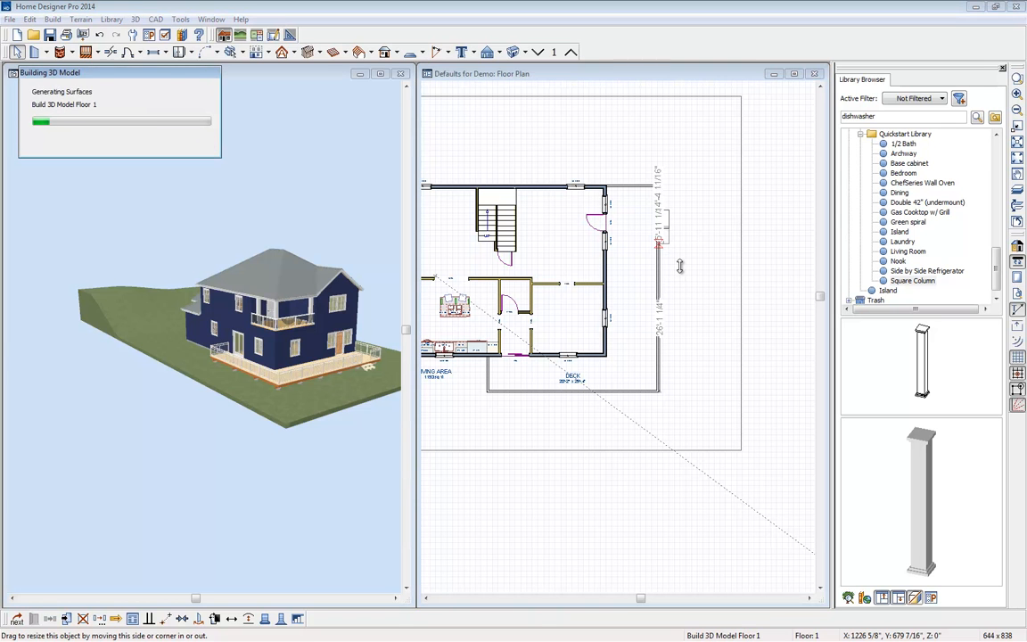
{"action": "scroll", "coordinate": [682, 254], "scroll_direction": "up", "scroll_amount": 3}
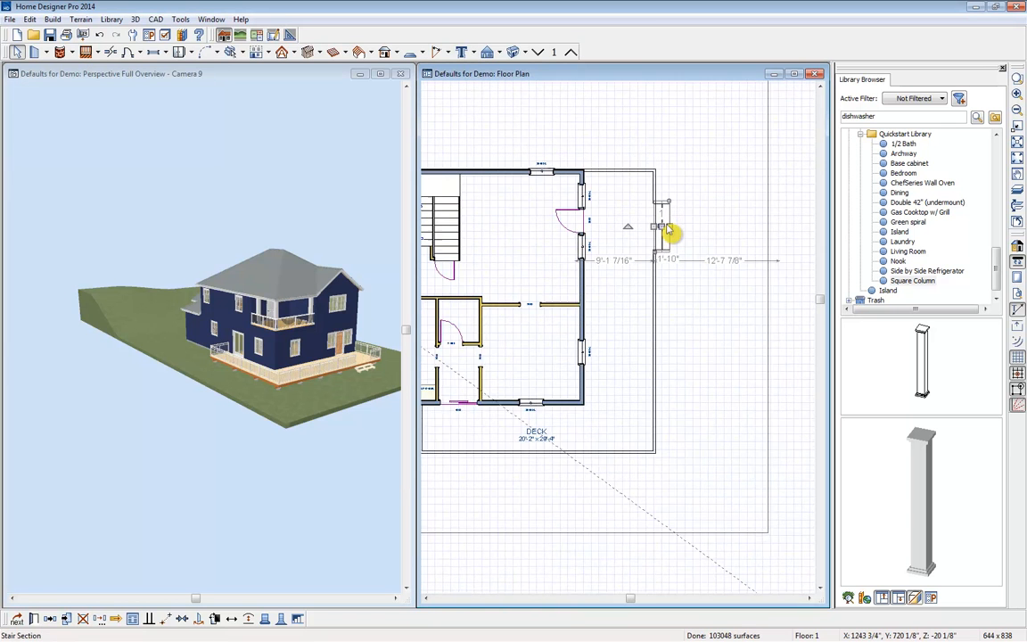
{"action": "left_click", "coordinate": [713, 238]}
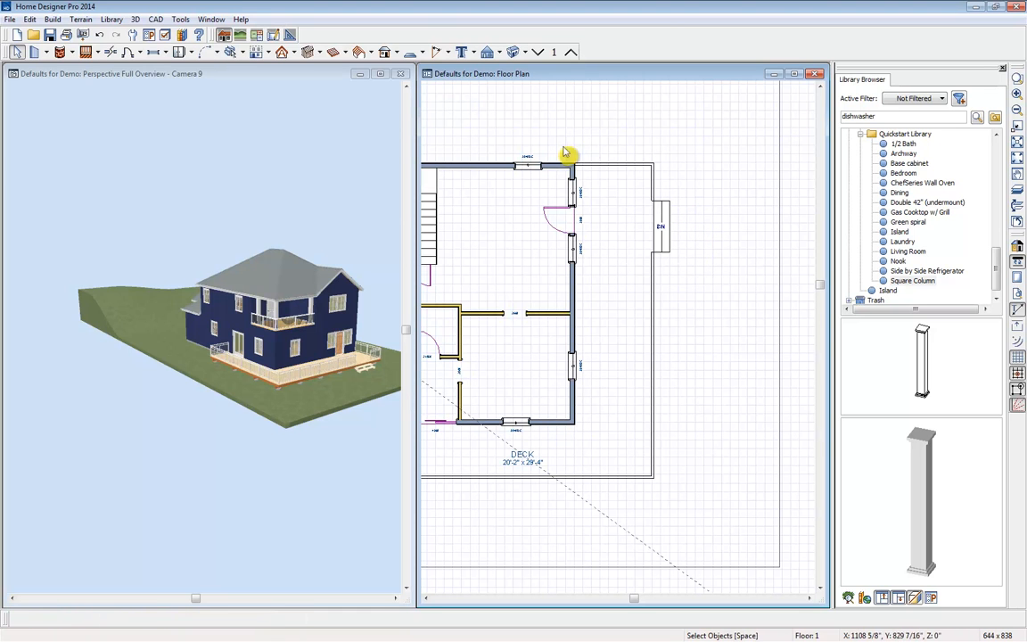
Step: Draw a rectangular polyline garden bed about 4' deep along the deck's end on the garage-door side, extending past the deck's outer edge
{"action": "middle_click_drag", "start_coordinate": [509, 532], "coordinate": [542, 516]}
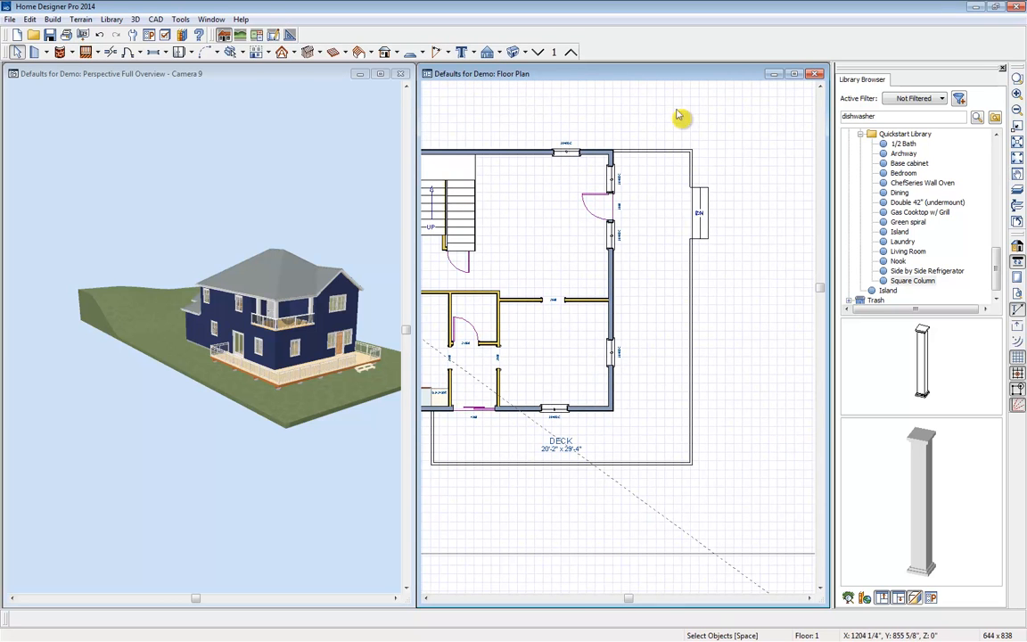
{"action": "left_click", "coordinate": [82, 20]}
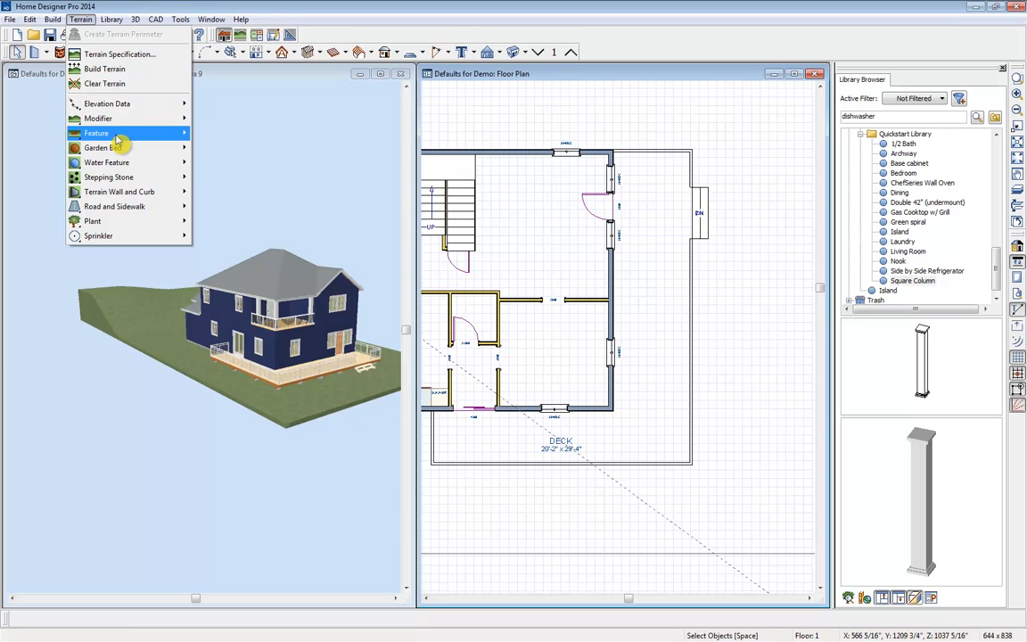
{"action": "mouse_move", "coordinate": [178, 119]}
{"action": "mouse_move", "coordinate": [152, 148]}
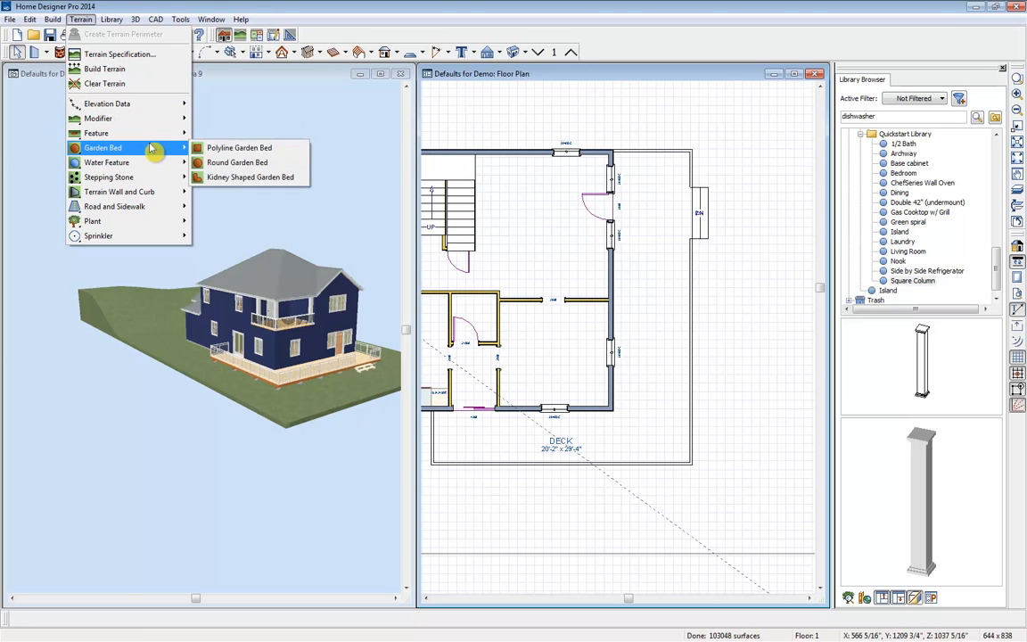
{"action": "left_click", "coordinate": [234, 148]}
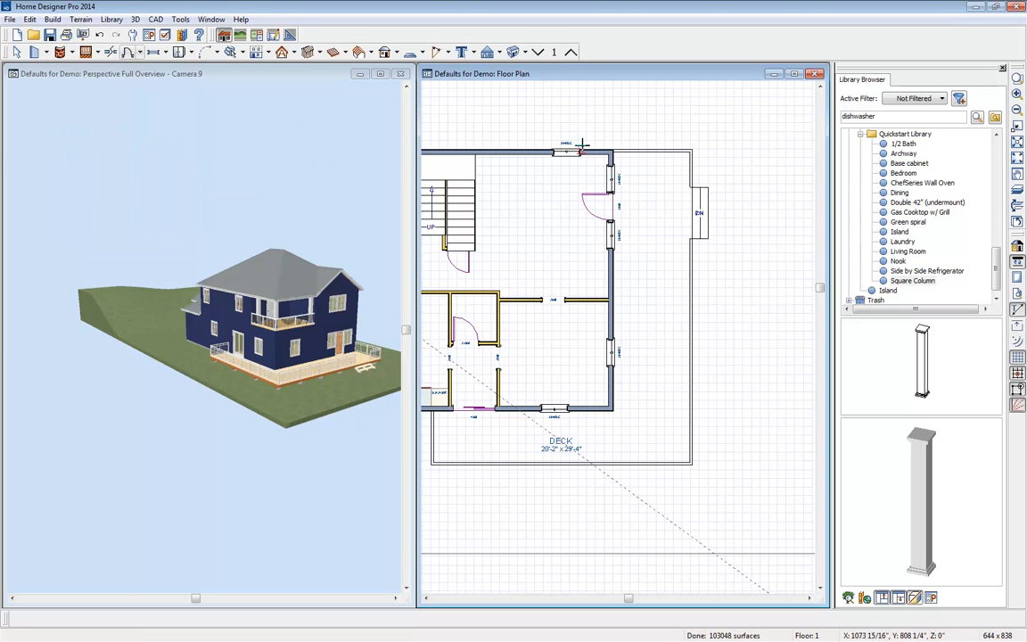
{"action": "left_click_drag", "start_coordinate": [613, 141], "coordinate": [722, 110]}
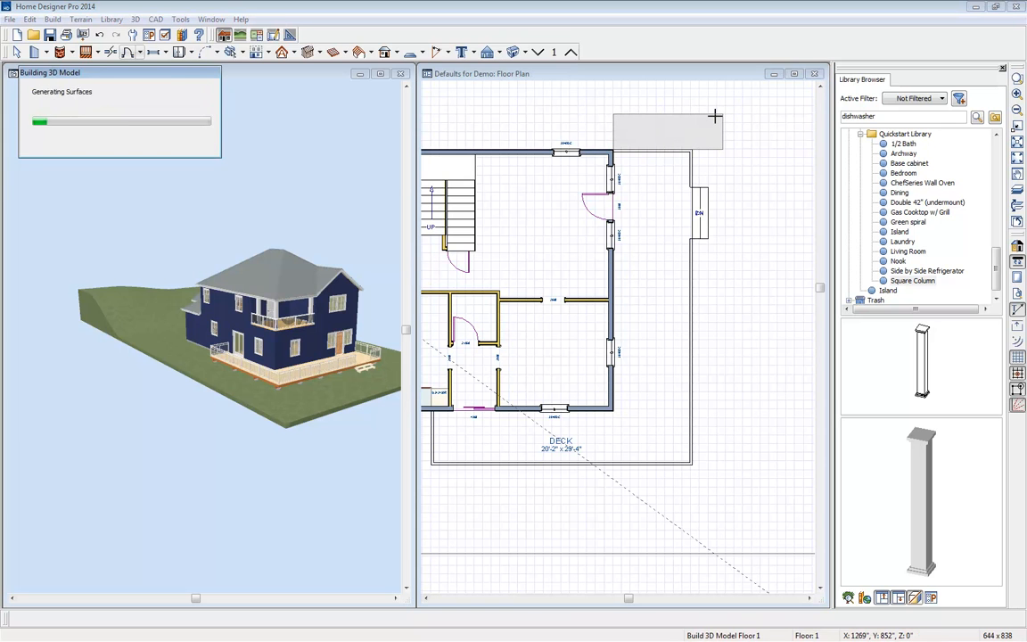
{"action": "key", "text": "space"}
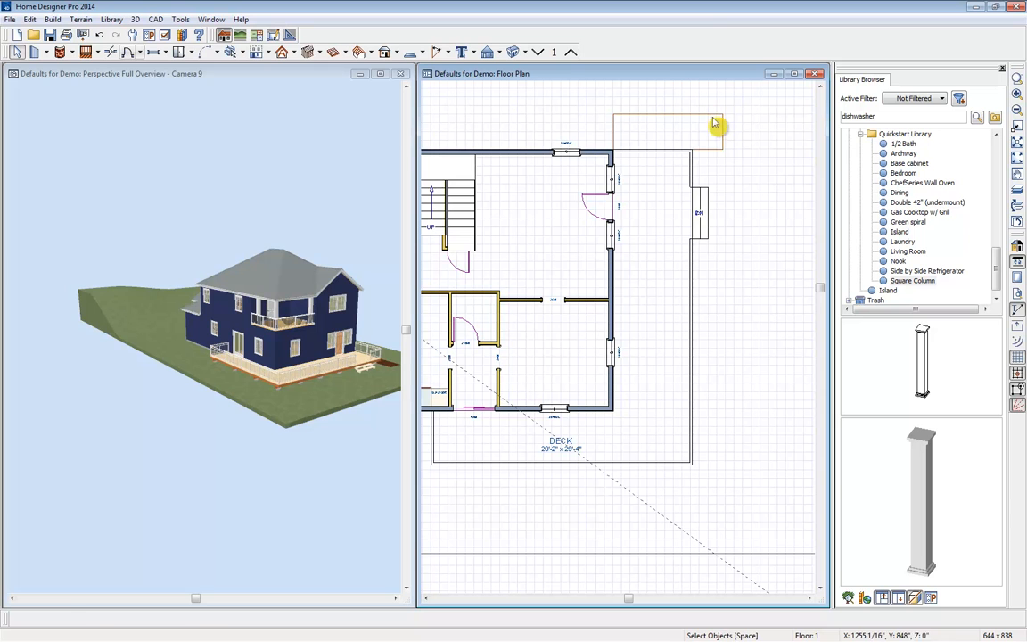
Step: Break the garden bed's edge at the deck corner and extend its outer part along the deck's stair side, about 4' past the far corner
{"action": "left_click", "coordinate": [718, 129]}
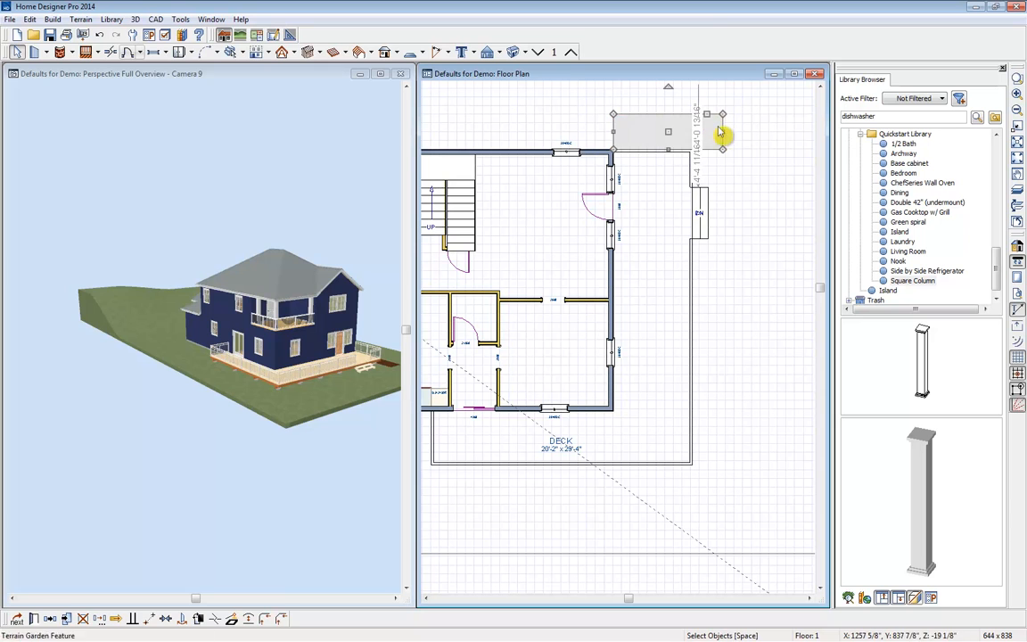
{"action": "left_click", "coordinate": [216, 618]}
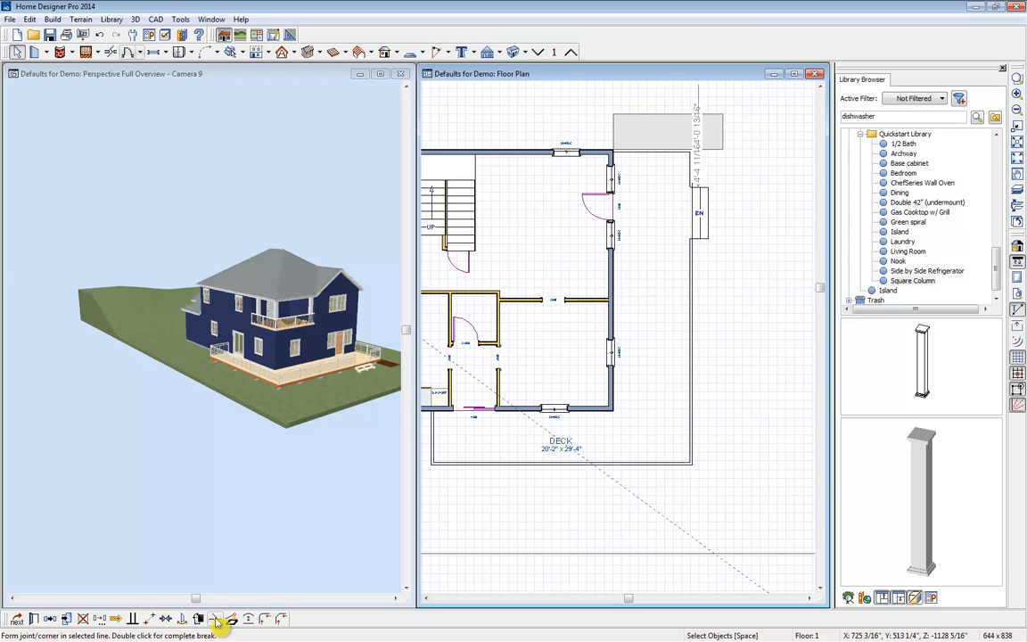
{"action": "left_click", "coordinate": [691, 152]}
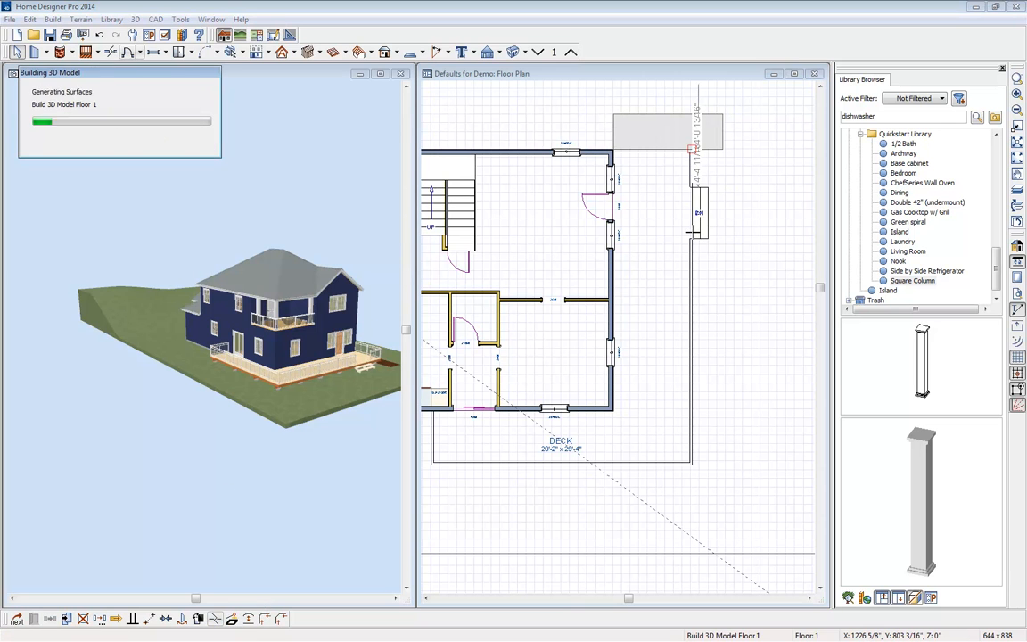
{"action": "left_click_drag", "start_coordinate": [701, 150], "coordinate": [711, 491]}
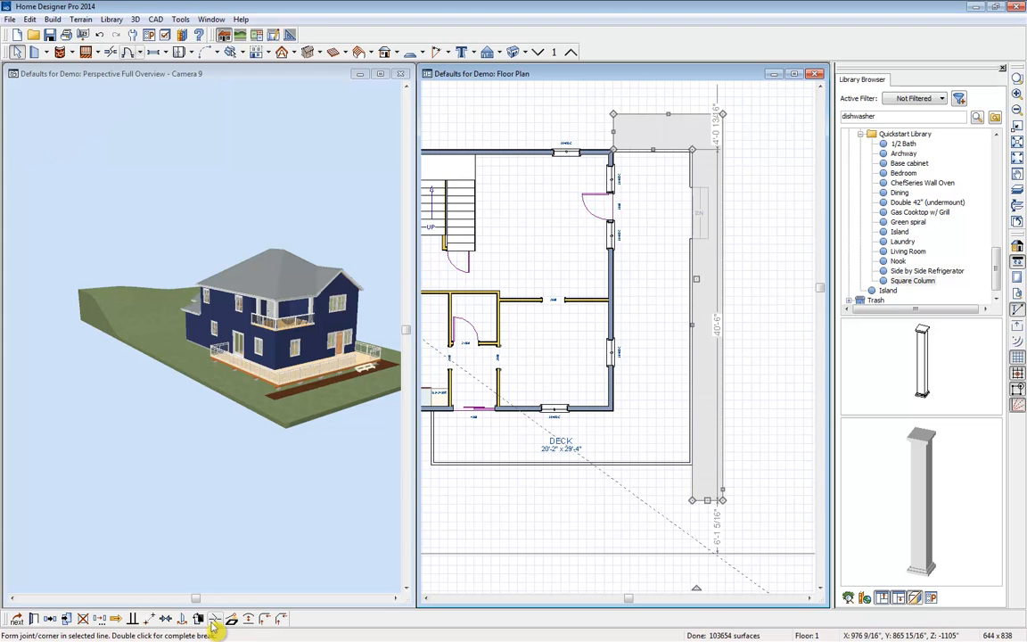
Step: Break the bed's inner edge at the deck's next corner and extend the bed along the sliding-door side, slightly past the deck's end
{"action": "left_click", "coordinate": [265, 618]}
{"action": "left_click", "coordinate": [694, 467]}
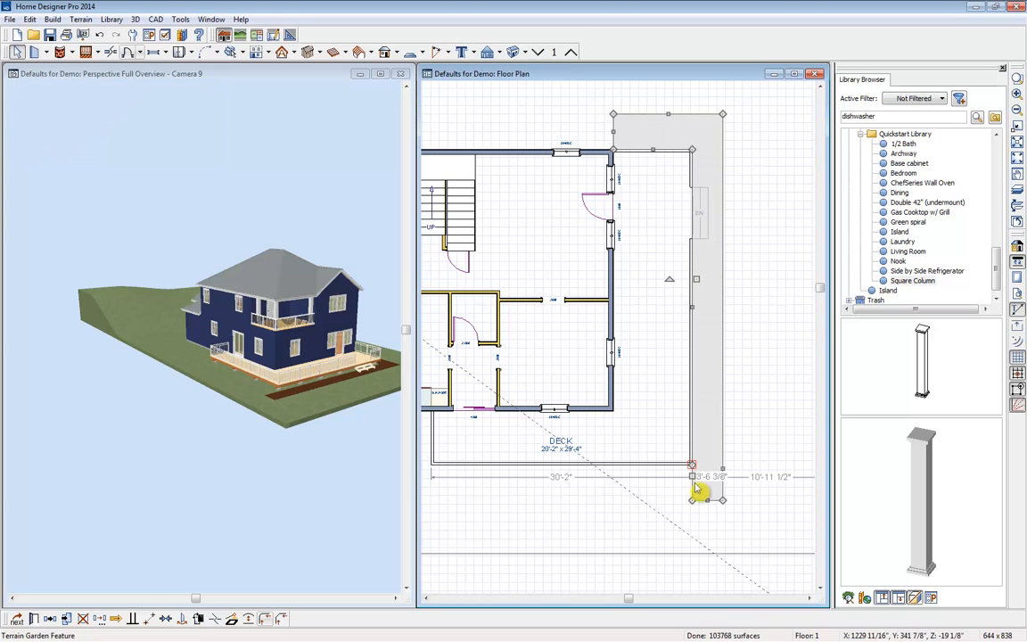
{"action": "left_click_drag", "start_coordinate": [694, 483], "coordinate": [470, 491]}
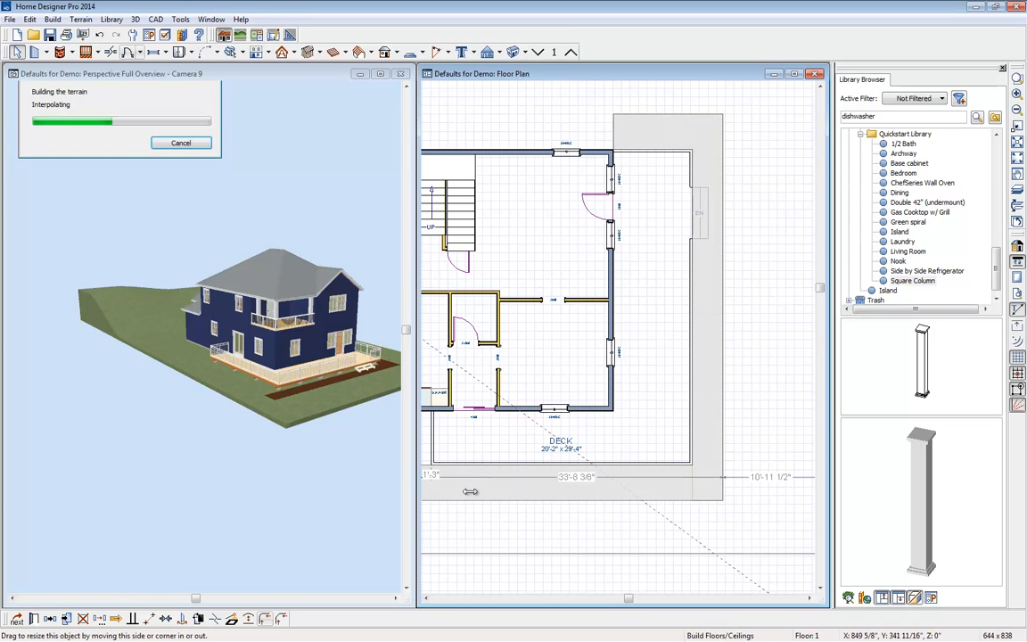
{"action": "middle_click_drag", "start_coordinate": [494, 491], "coordinate": [556, 500]}
{"action": "left_click_drag", "start_coordinate": [482, 491], "coordinate": [469, 490]}
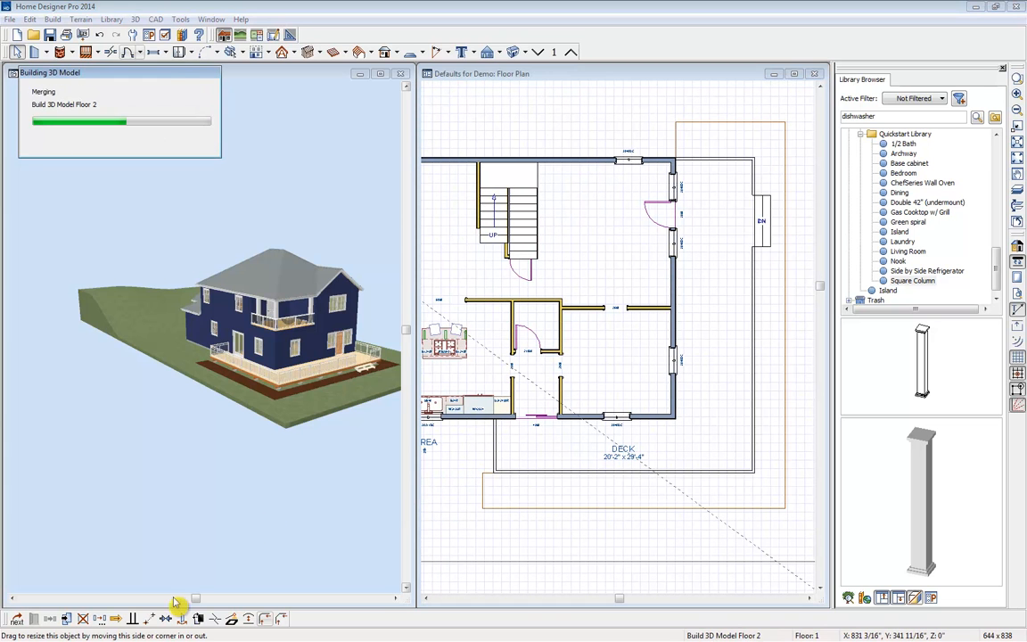
Step: Break the bed's edge at the deck's last corner and extend the remaining end back to the house wall
{"action": "left_click", "coordinate": [492, 474]}
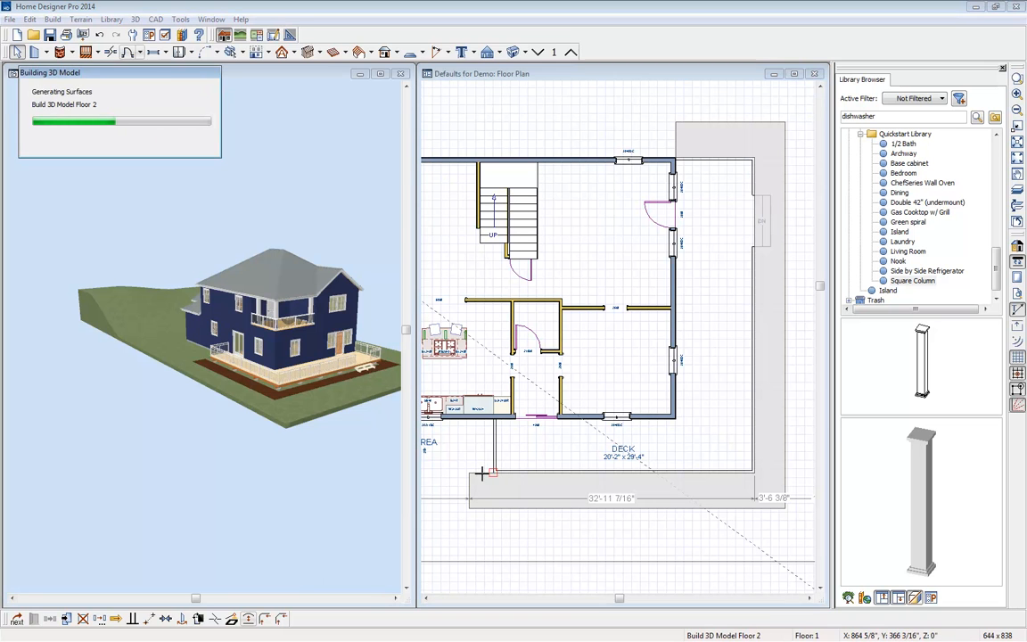
{"action": "left_click_drag", "start_coordinate": [489, 472], "coordinate": [482, 417]}
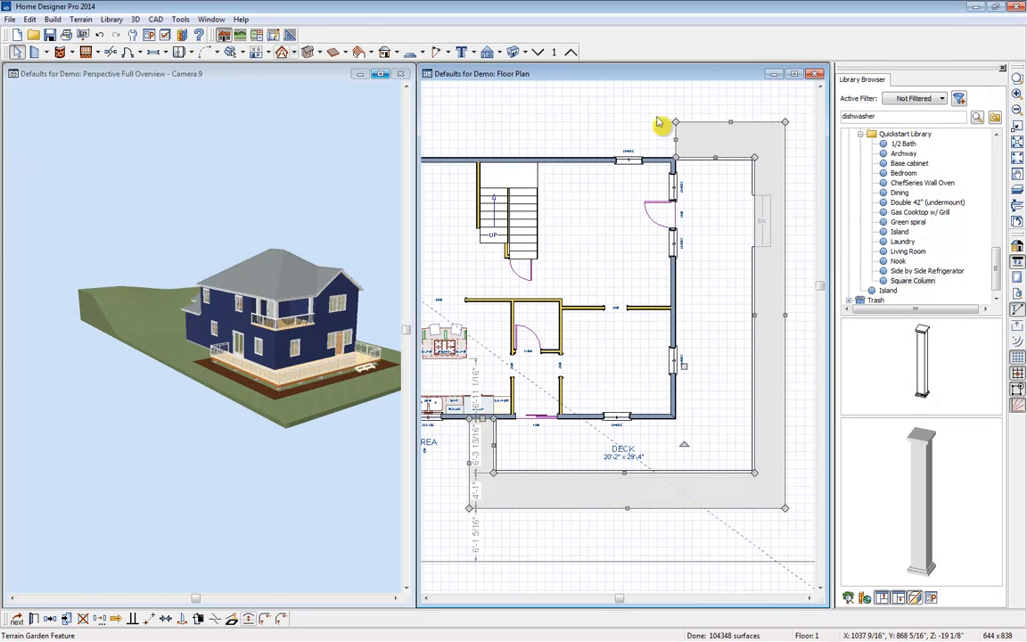
{"action": "scroll", "coordinate": [658, 248], "scroll_direction": "down", "scroll_amount": 2}
{"action": "scroll", "coordinate": [652, 242], "scroll_direction": "down", "scroll_amount": 1}
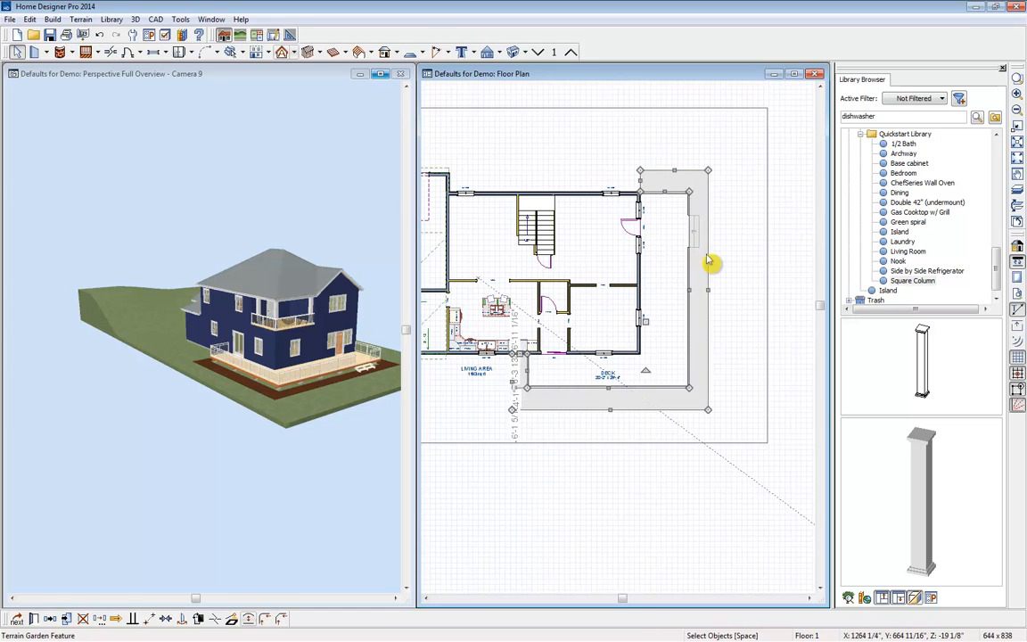
{"action": "key", "text": "Escape"}
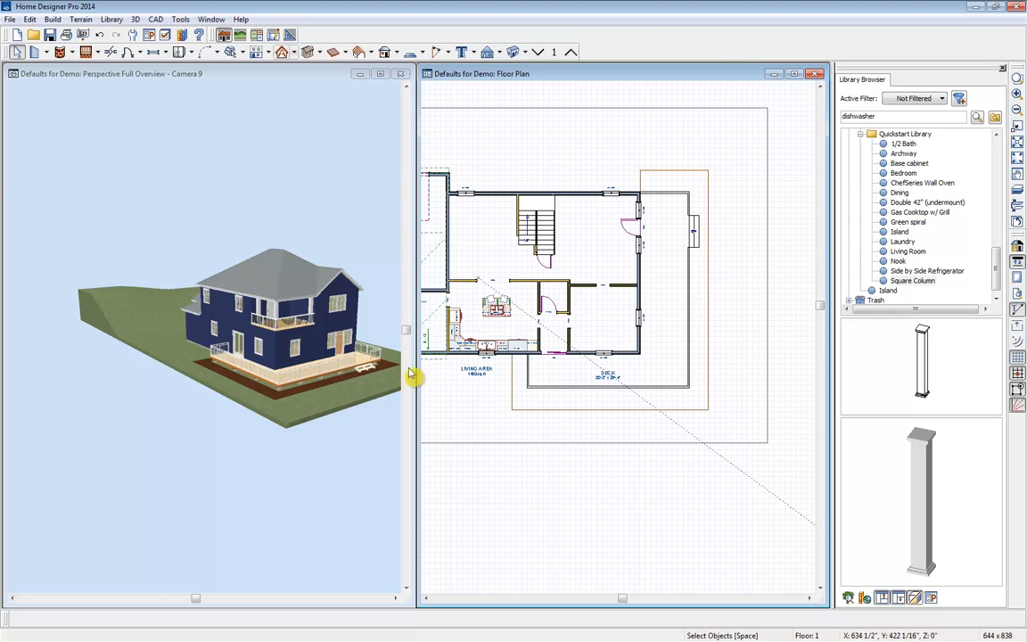
Step: Break the garden bed's outer edge at both sides of the deck stairs and pull the segment between the breaks in to the deck edge
{"action": "left_click", "coordinate": [711, 220]}
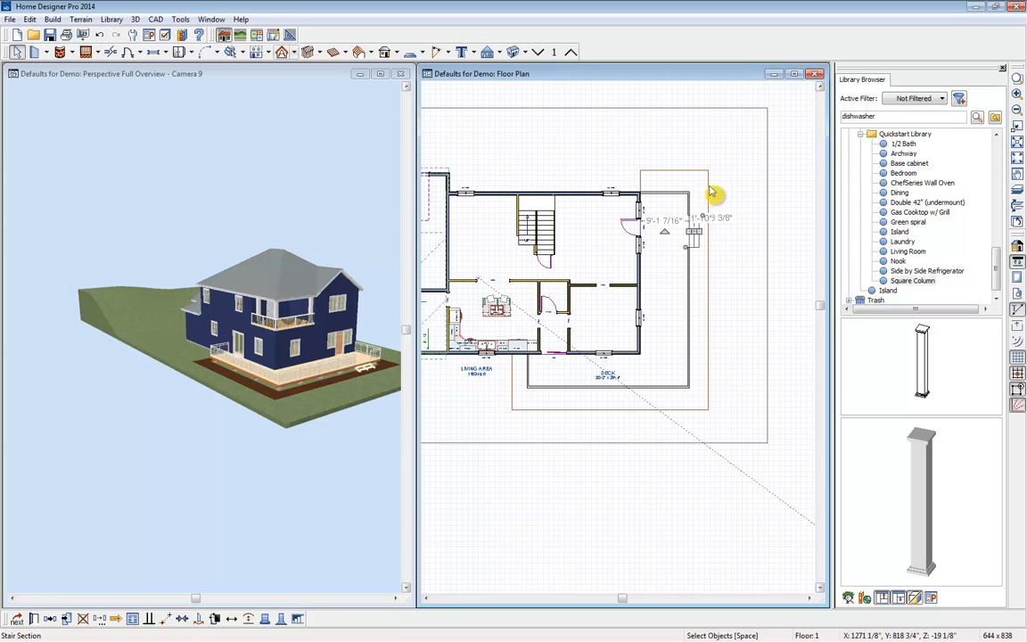
{"action": "left_click", "coordinate": [713, 192]}
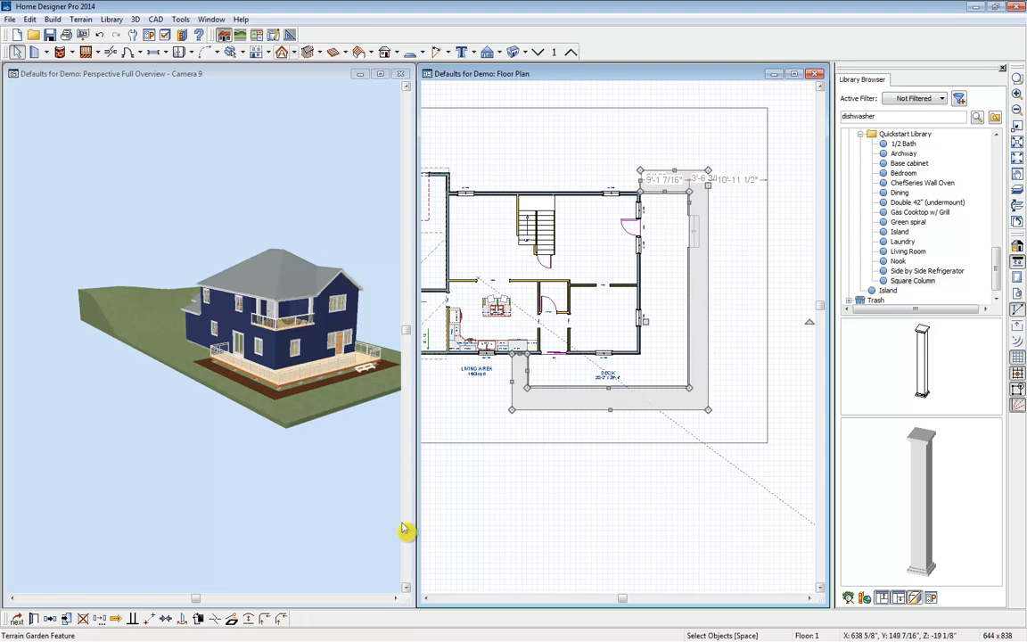
{"action": "left_click", "coordinate": [215, 621]}
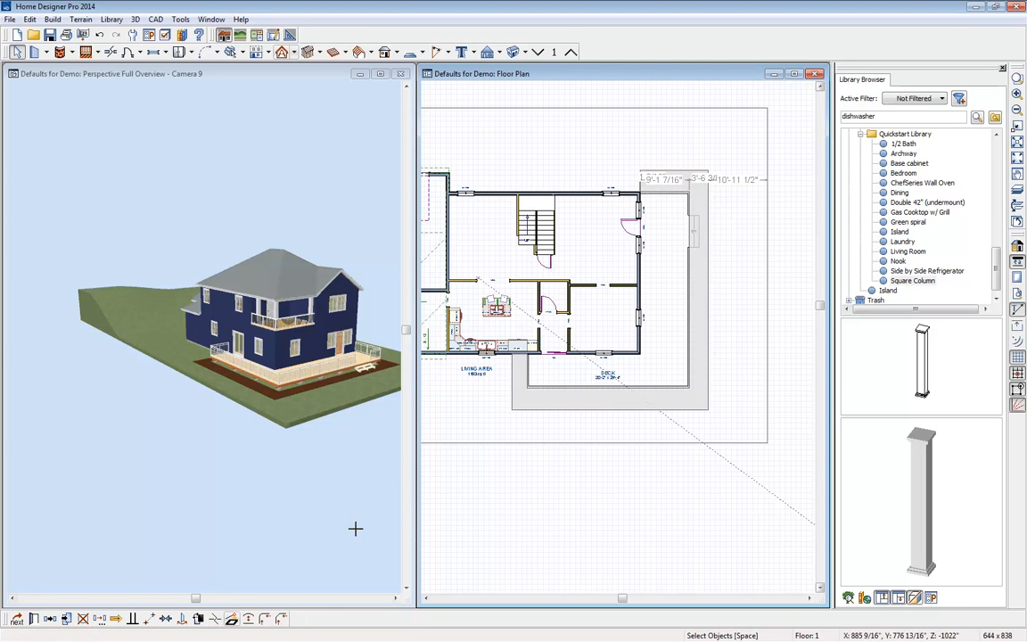
{"action": "left_click", "coordinate": [710, 215]}
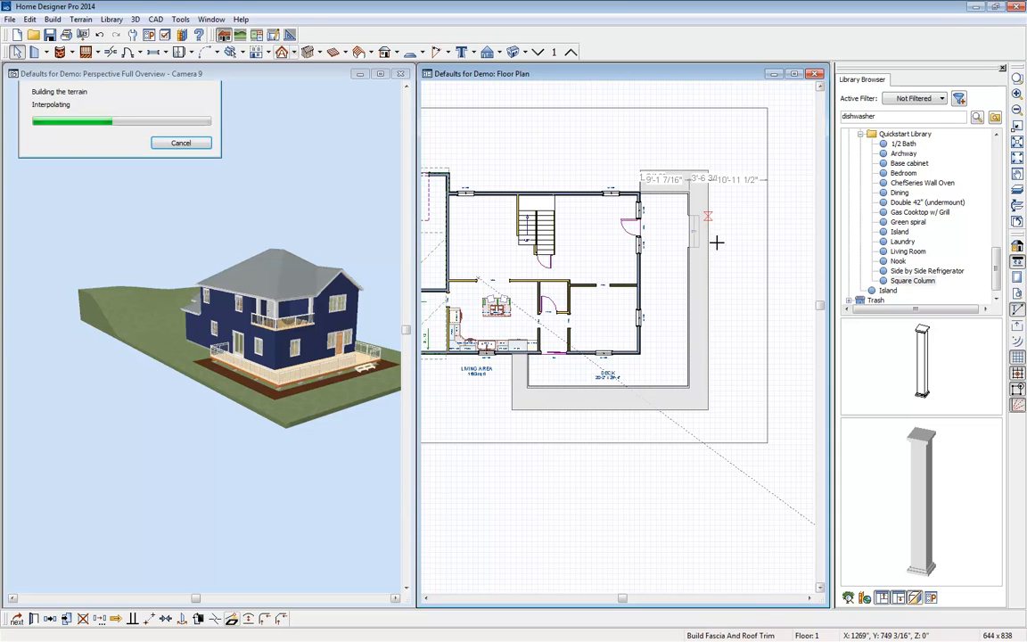
{"action": "left_click", "coordinate": [709, 246]}
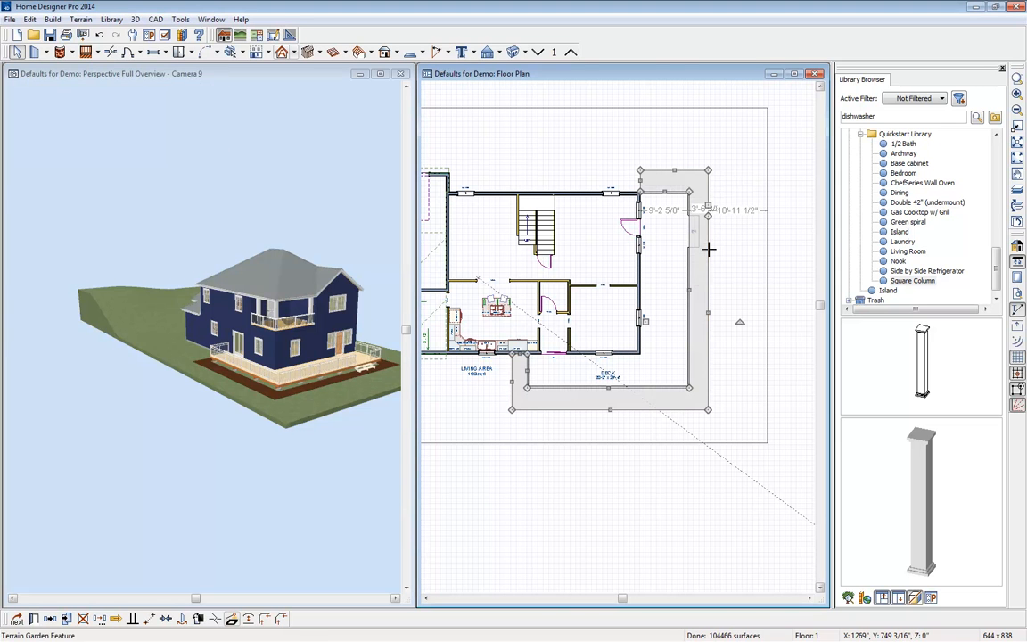
{"action": "left_click", "coordinate": [232, 618]}
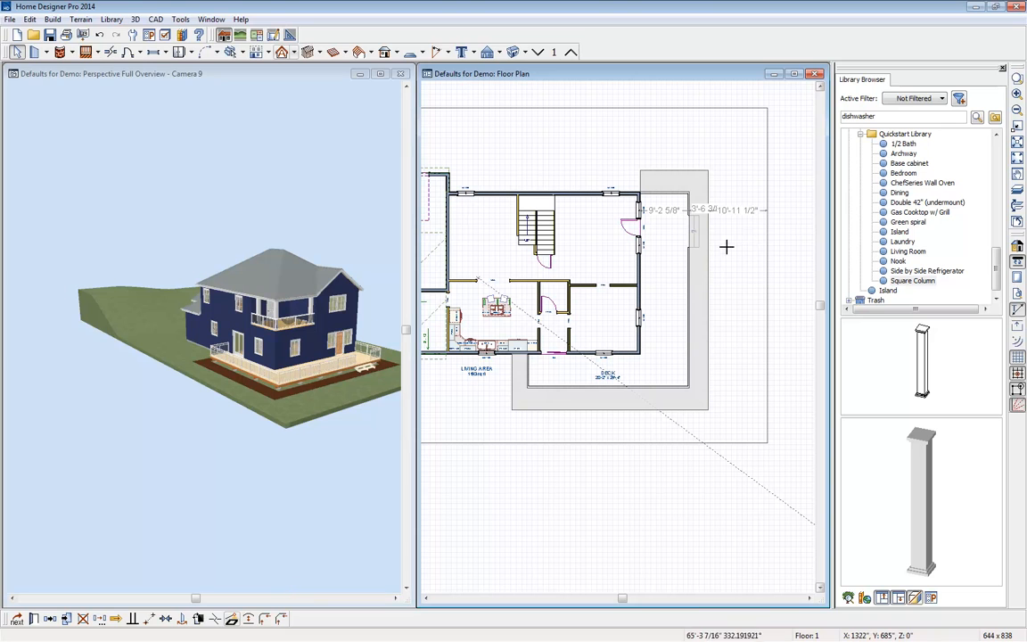
{"action": "left_click", "coordinate": [708, 249]}
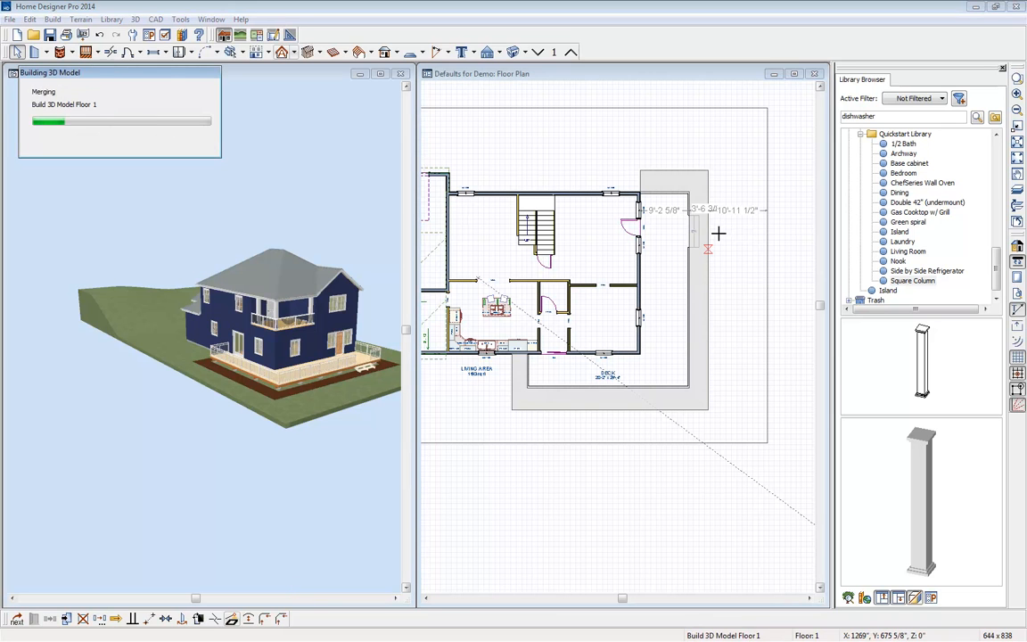
{"action": "left_click_drag", "start_coordinate": [709, 238], "coordinate": [690, 241]}
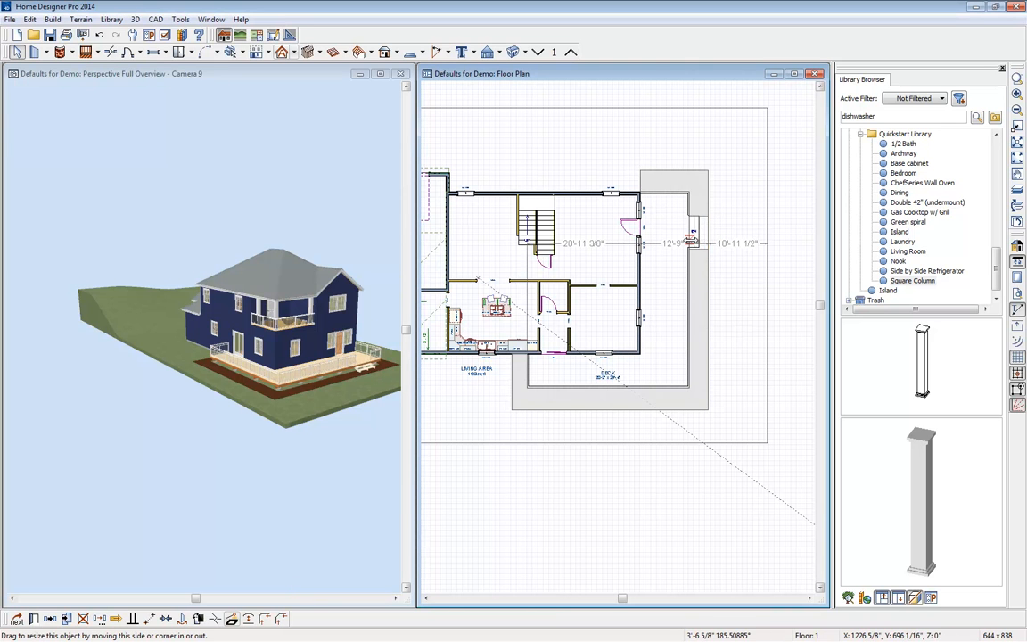
{"action": "left_click", "coordinate": [735, 271]}
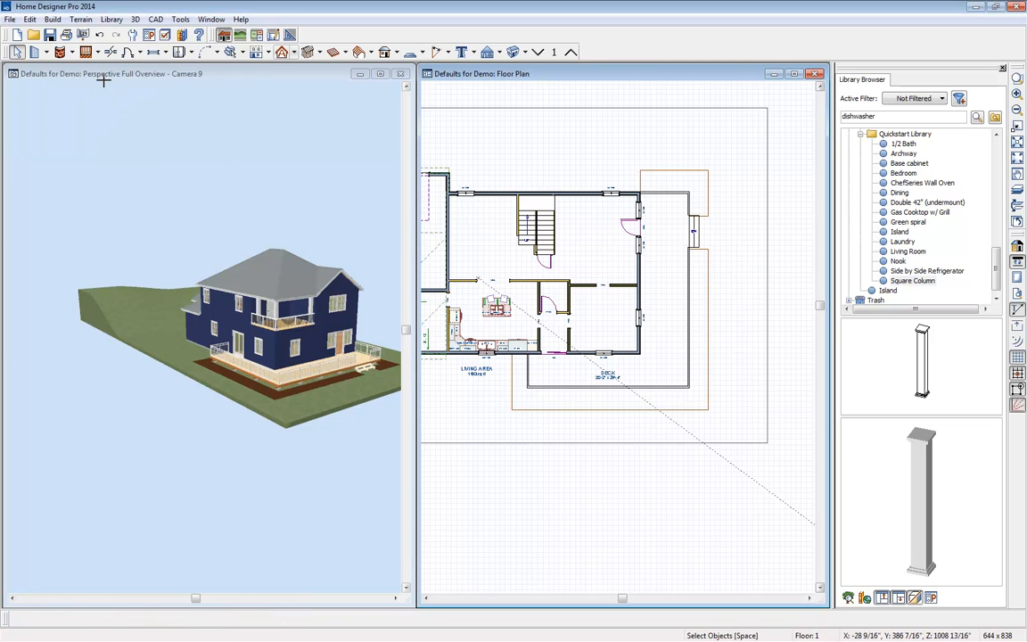
Step: Draw a Straight Sidewalk from the foot of the deck stairs straight out to the terrain perimeter
{"action": "left_click", "coordinate": [111, 18]}
{"action": "mouse_move", "coordinate": [81, 18]}
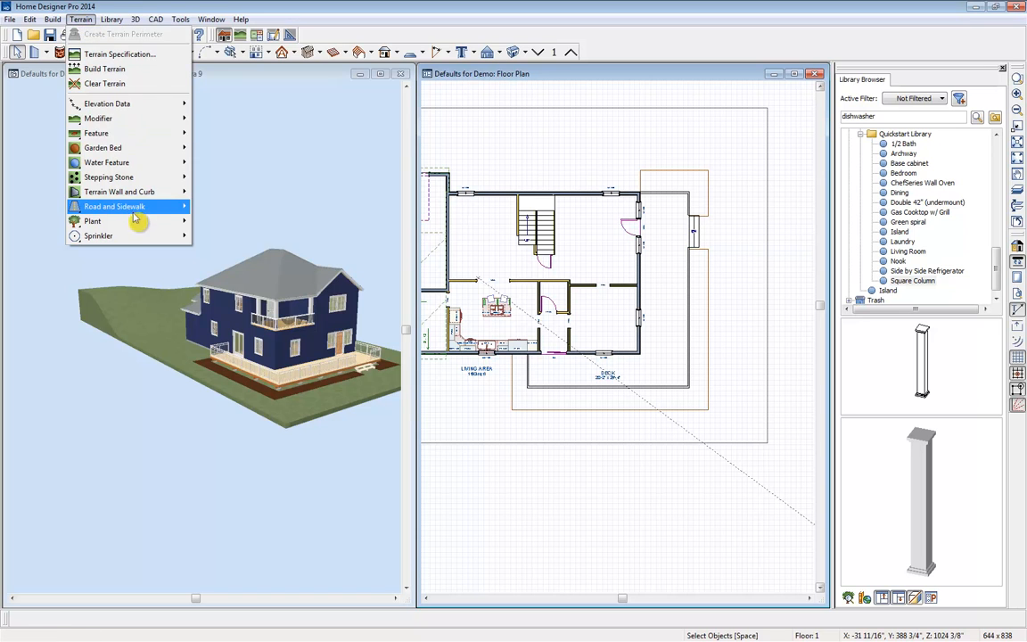
{"action": "mouse_move", "coordinate": [134, 210]}
{"action": "left_click", "coordinate": [235, 240]}
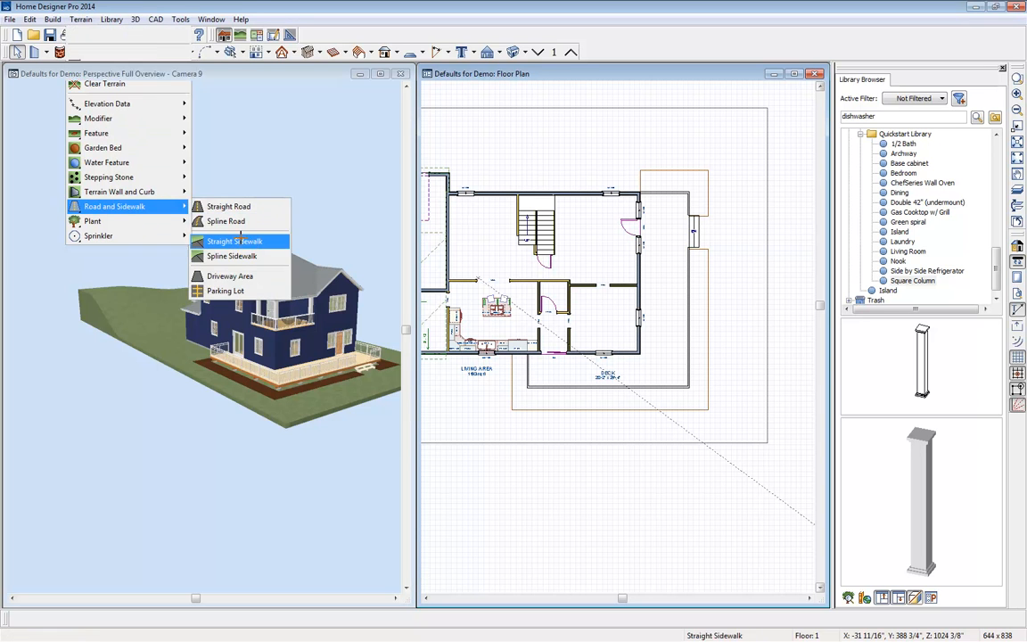
{"action": "left_click_drag", "start_coordinate": [695, 230], "coordinate": [766, 231]}
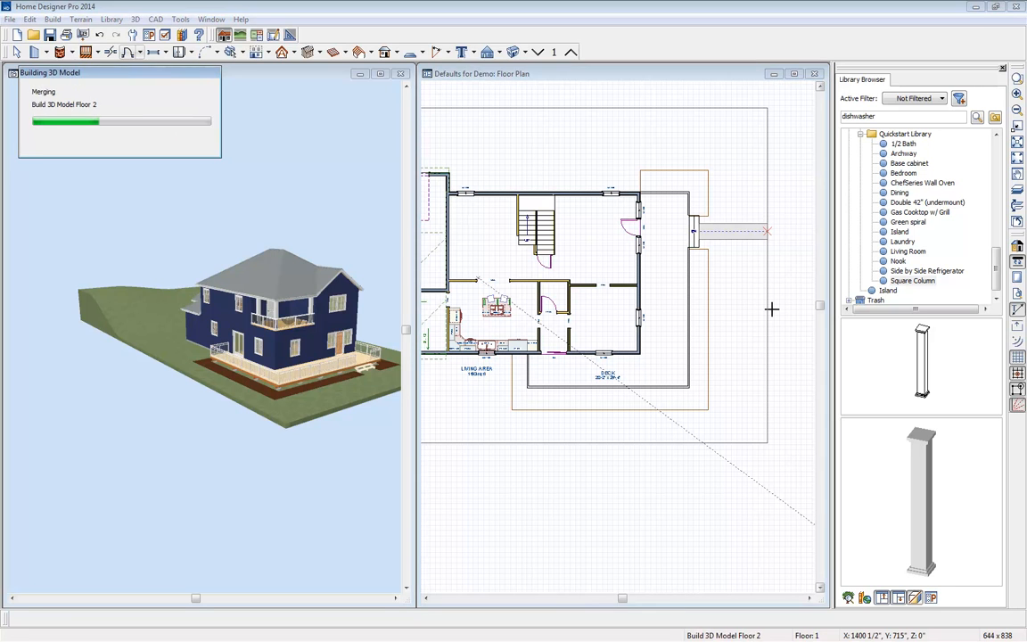
{"action": "key", "text": "space"}
Step: Widen the sidewalk to match the width of the deck stairs
{"action": "left_click", "coordinate": [732, 231]}
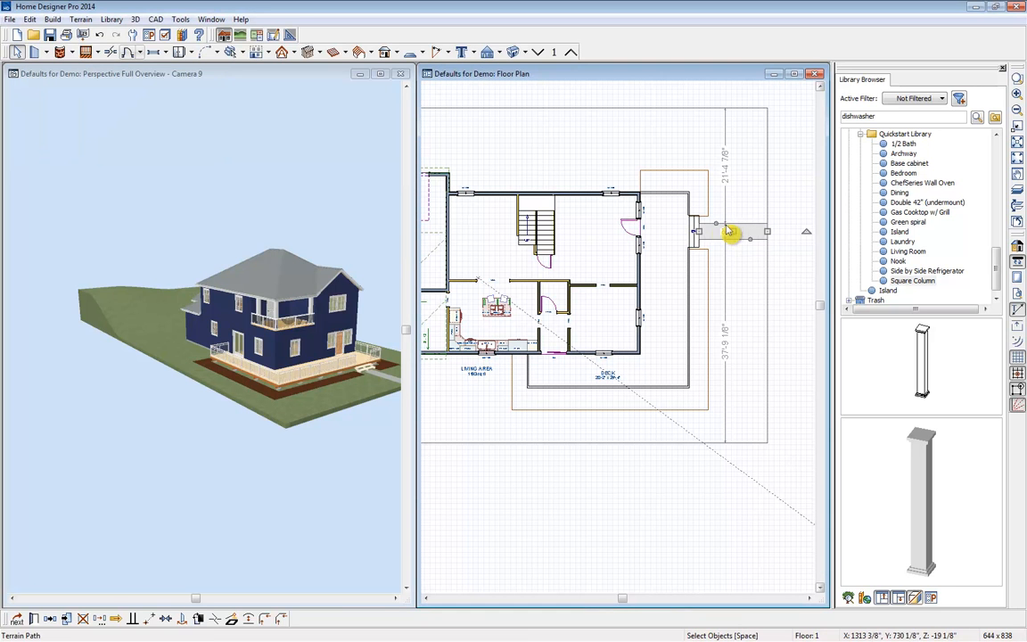
{"action": "left_click_drag", "start_coordinate": [715, 223], "coordinate": [716, 216]}
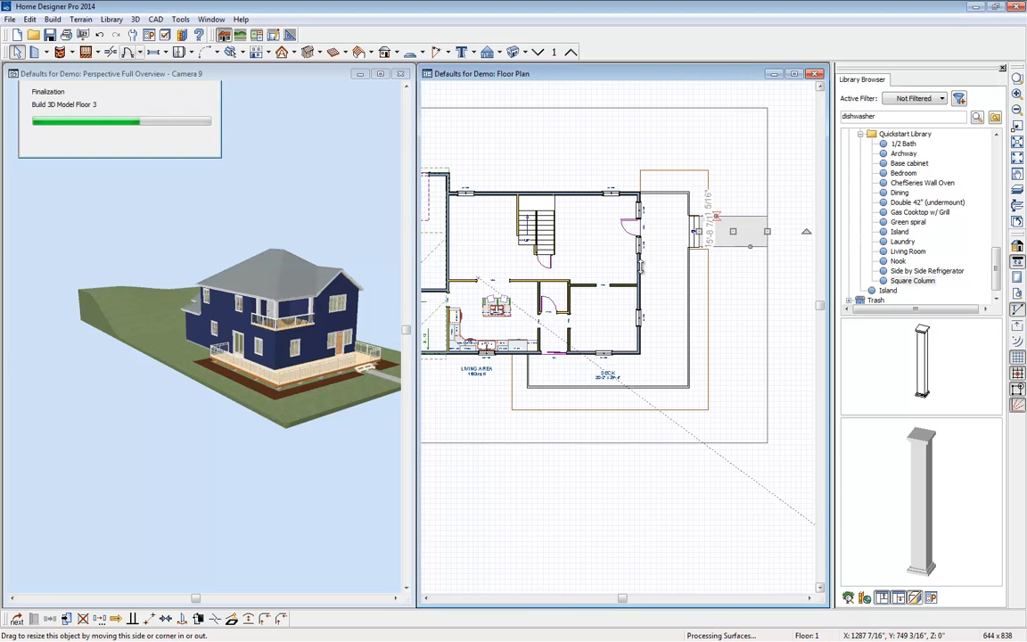
{"action": "key", "text": "space"}
Step: Draw a rectangular Driveway Area across the garage's front, from the garage-door wall out to the terrain perimeter
{"action": "middle_click_drag", "start_coordinate": [572, 281], "coordinate": [707, 340]}
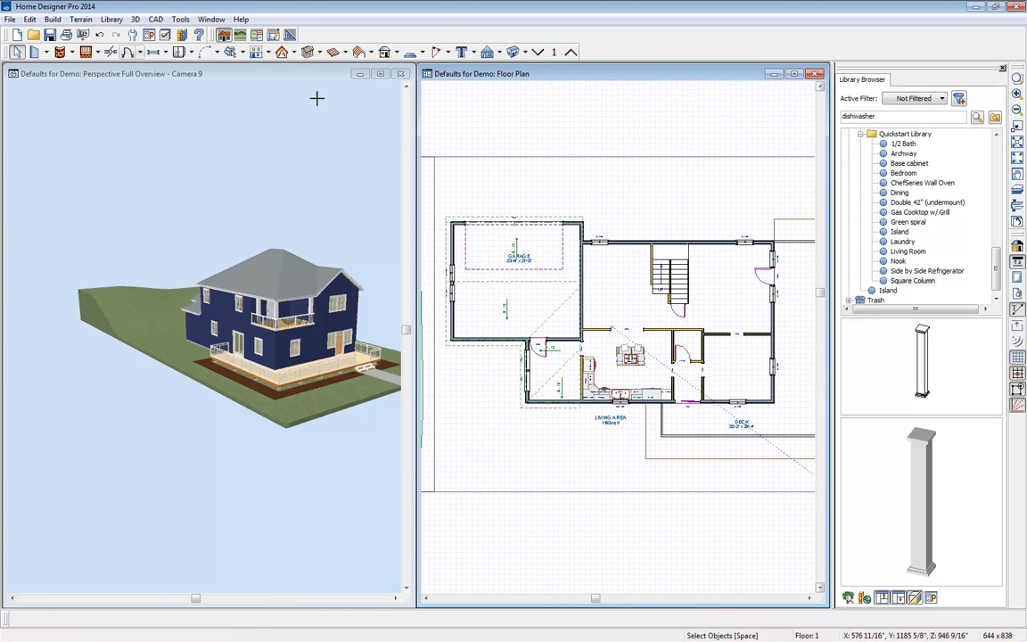
{"action": "left_click", "coordinate": [80, 18]}
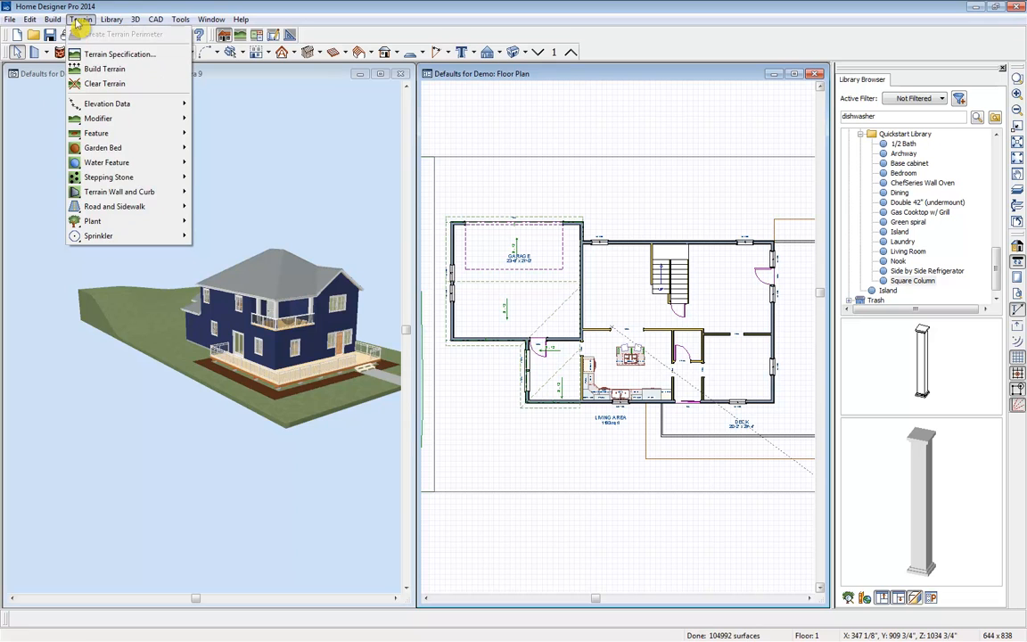
{"action": "mouse_move", "coordinate": [115, 208]}
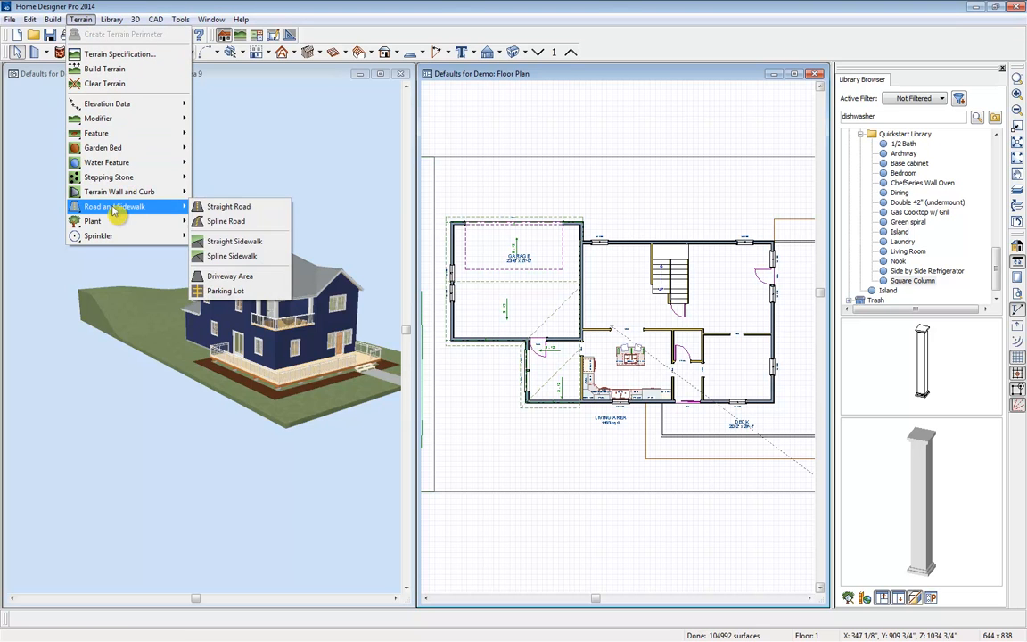
{"action": "left_click", "coordinate": [230, 276]}
{"action": "left_click_drag", "start_coordinate": [453, 222], "coordinate": [577, 158]}
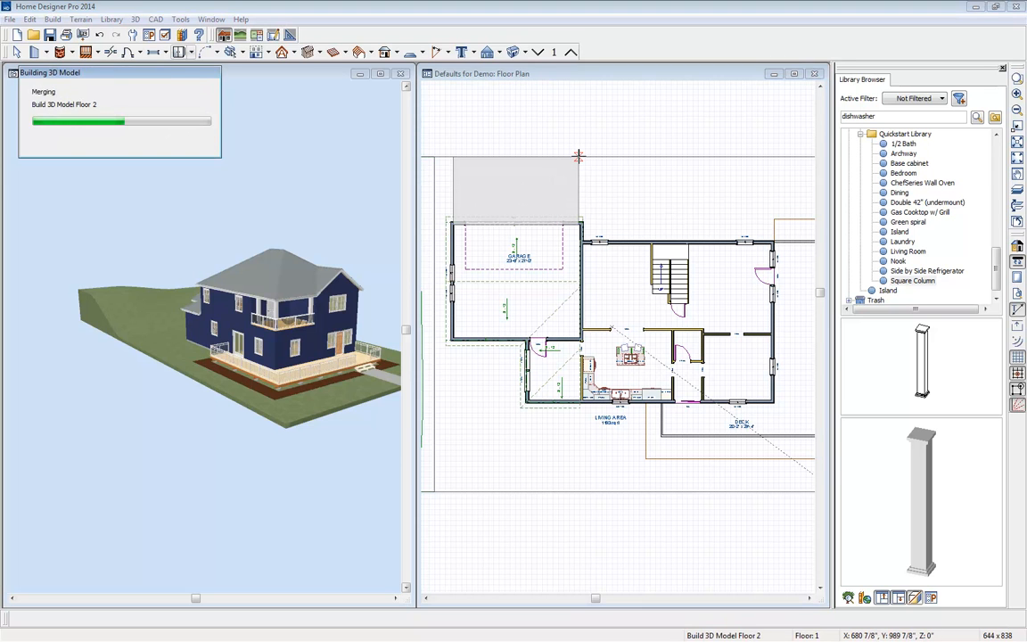
{"action": "key", "text": "space"}
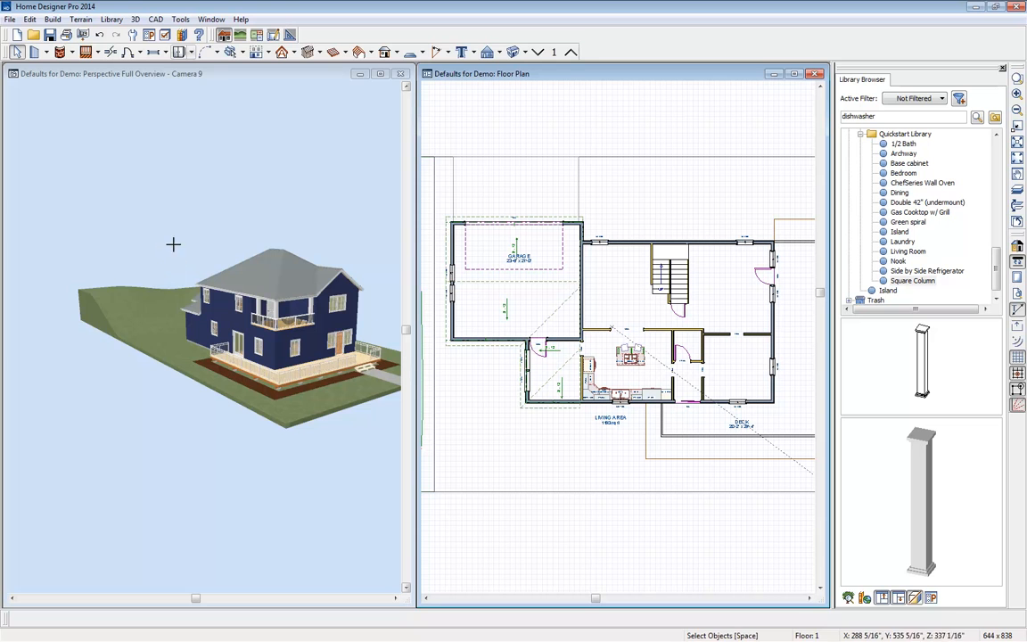
Step: Orbit the overview to show the house's front and driveway side, and open the Plant Chooser
{"action": "left_click", "coordinate": [176, 160]}
{"action": "left_click_drag", "start_coordinate": [249, 181], "coordinate": [144, 191]}
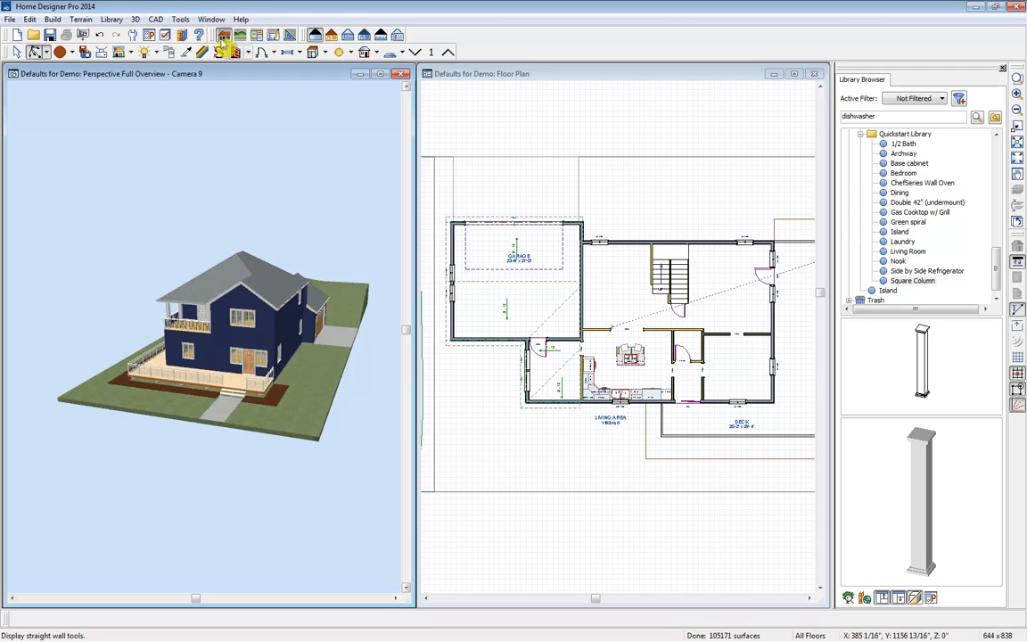
{"action": "left_click", "coordinate": [80, 20]}
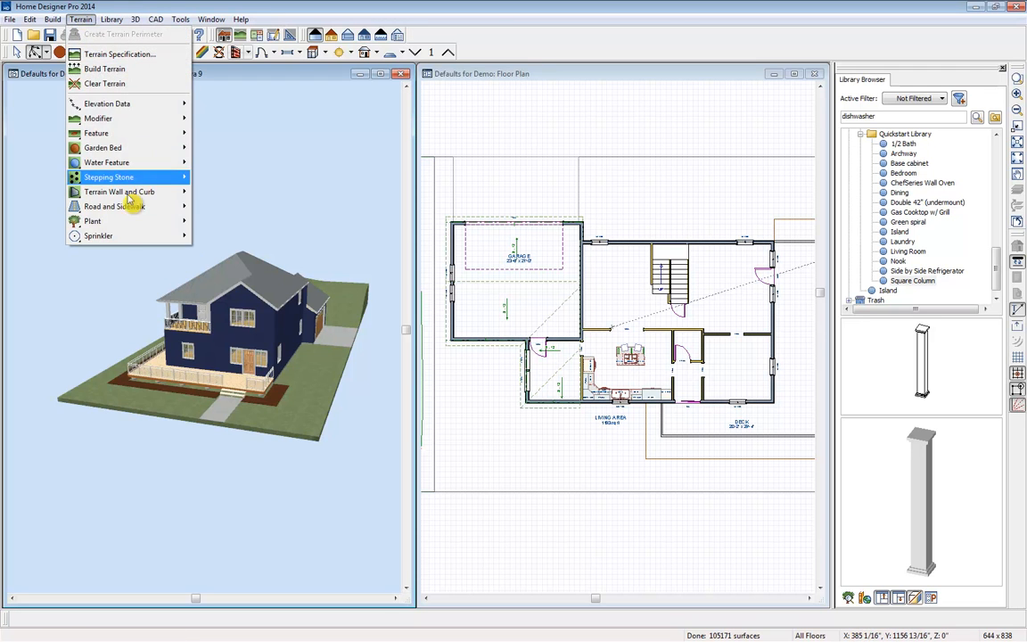
{"action": "mouse_move", "coordinate": [190, 220]}
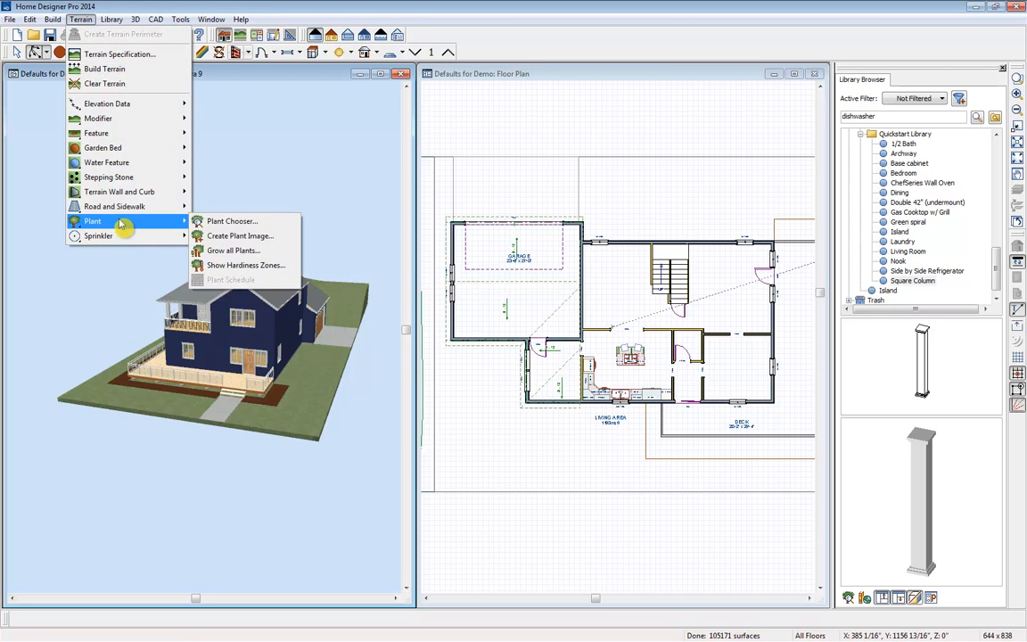
{"action": "left_click", "coordinate": [229, 221]}
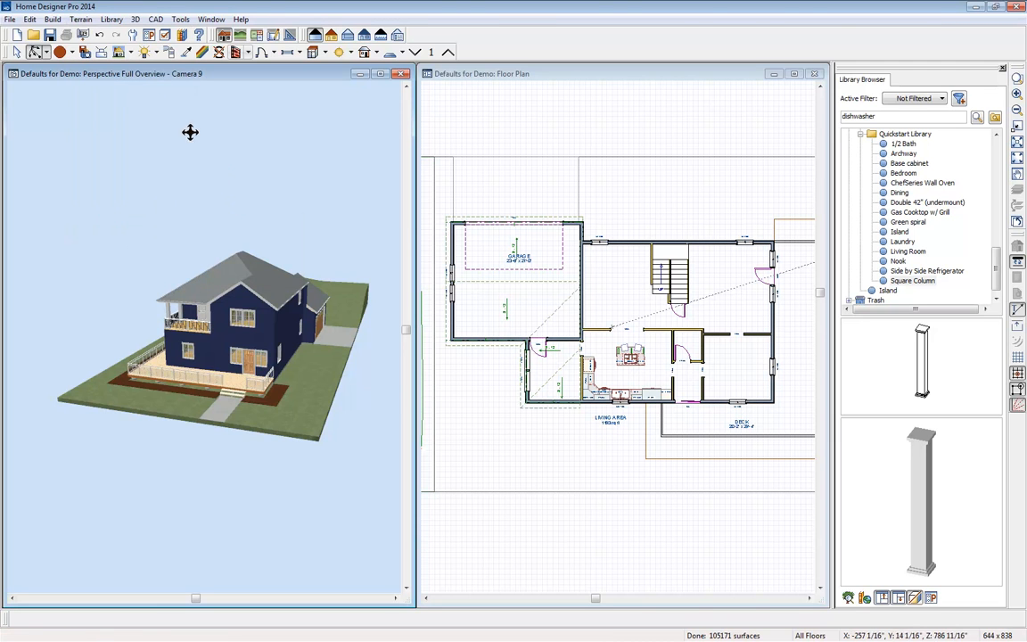
{"action": "left_click", "coordinate": [82, 20]}
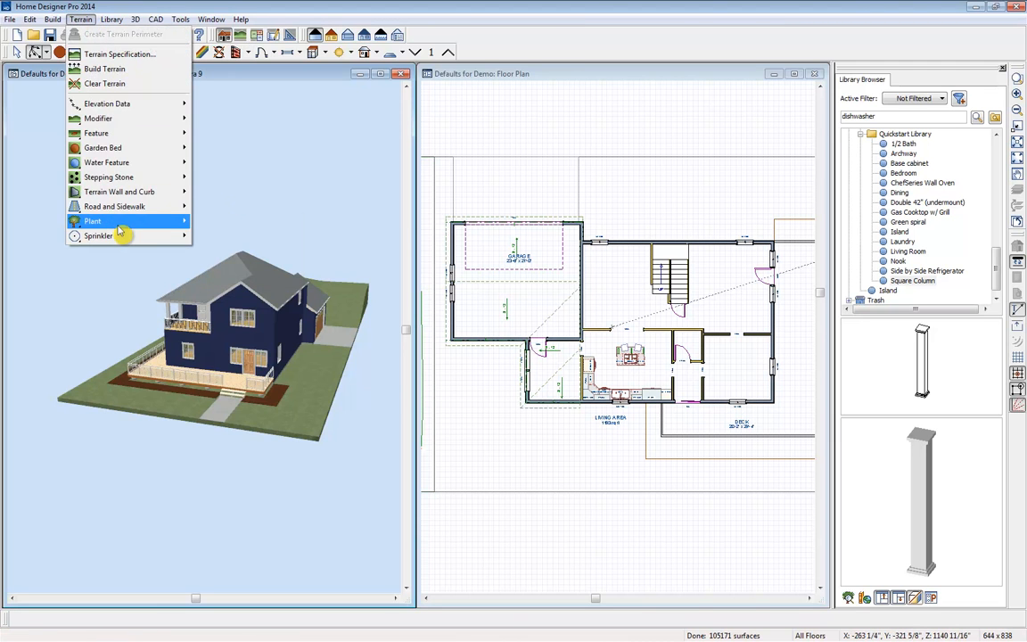
{"action": "mouse_move", "coordinate": [133, 221]}
{"action": "left_click", "coordinate": [227, 223]}
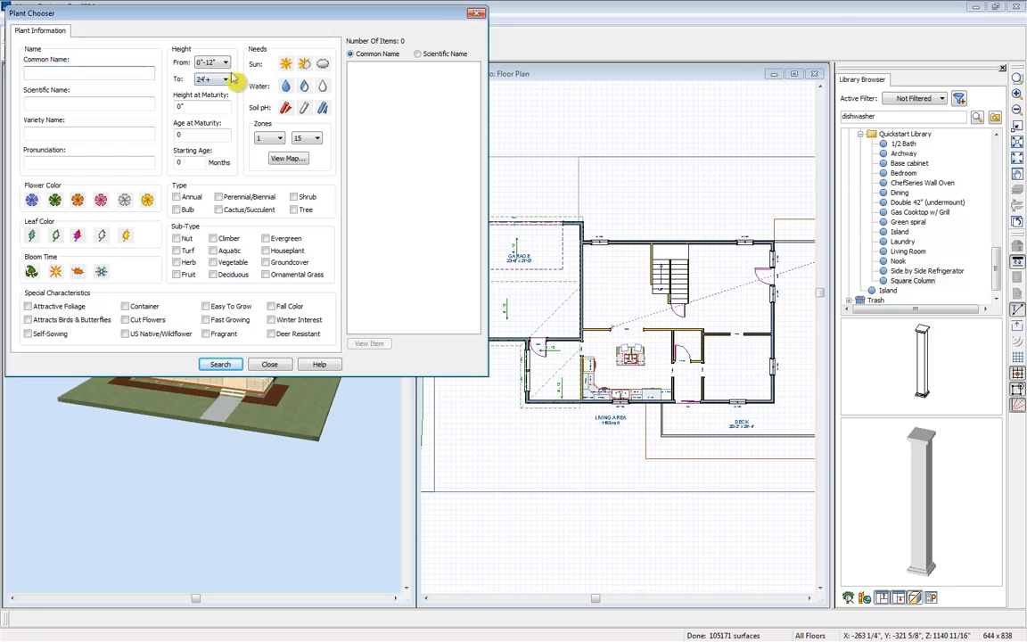
Step: Check the Western USA hardiness zone map and the regions it offers, and return to the plant search
{"action": "left_click", "coordinate": [289, 160]}
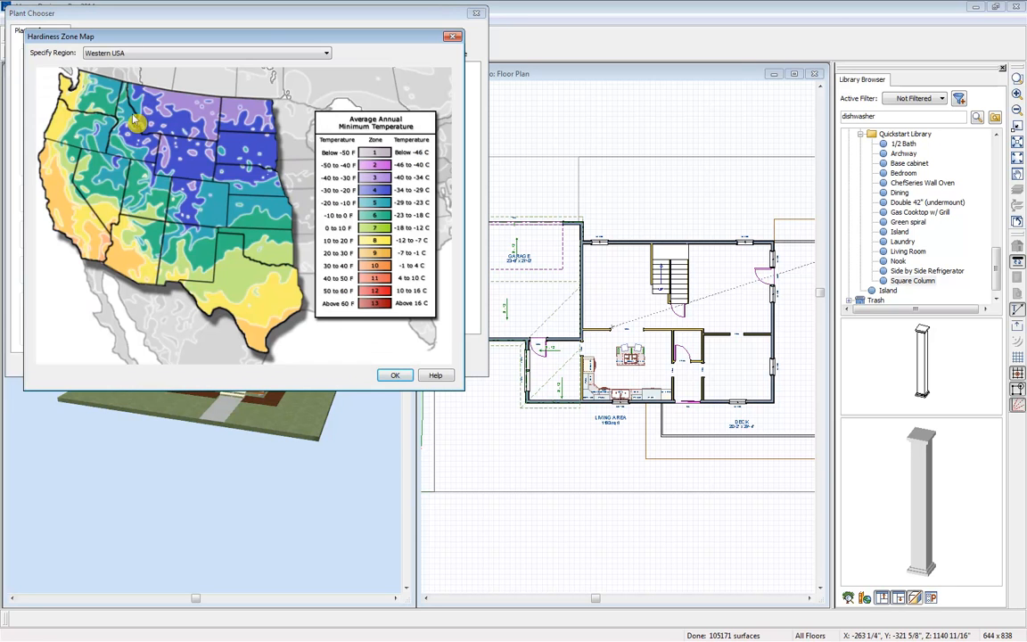
{"action": "left_click", "coordinate": [169, 53]}
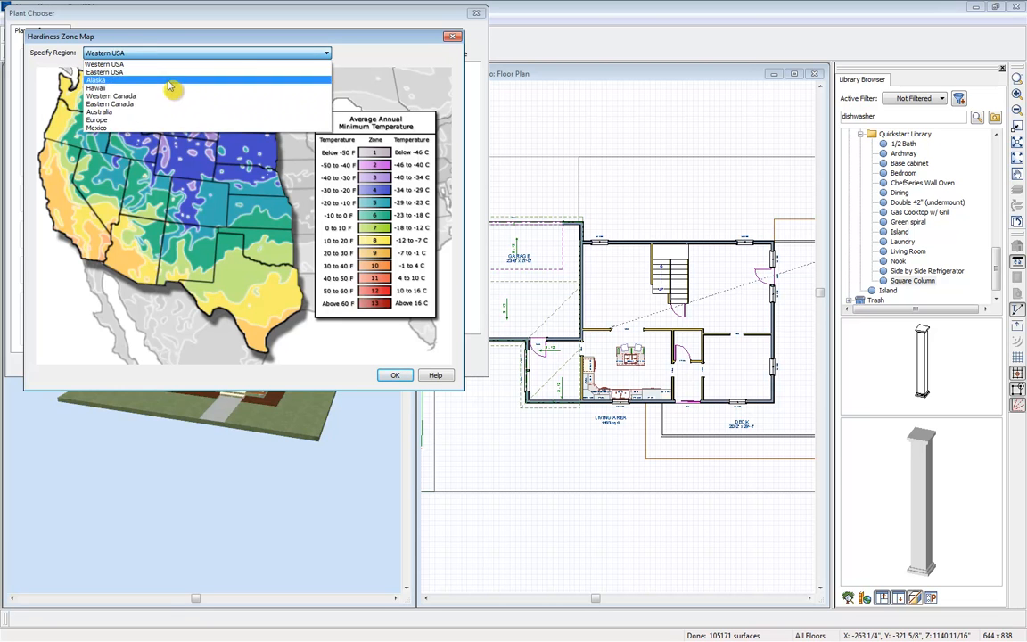
{"action": "left_click", "coordinate": [180, 157]}
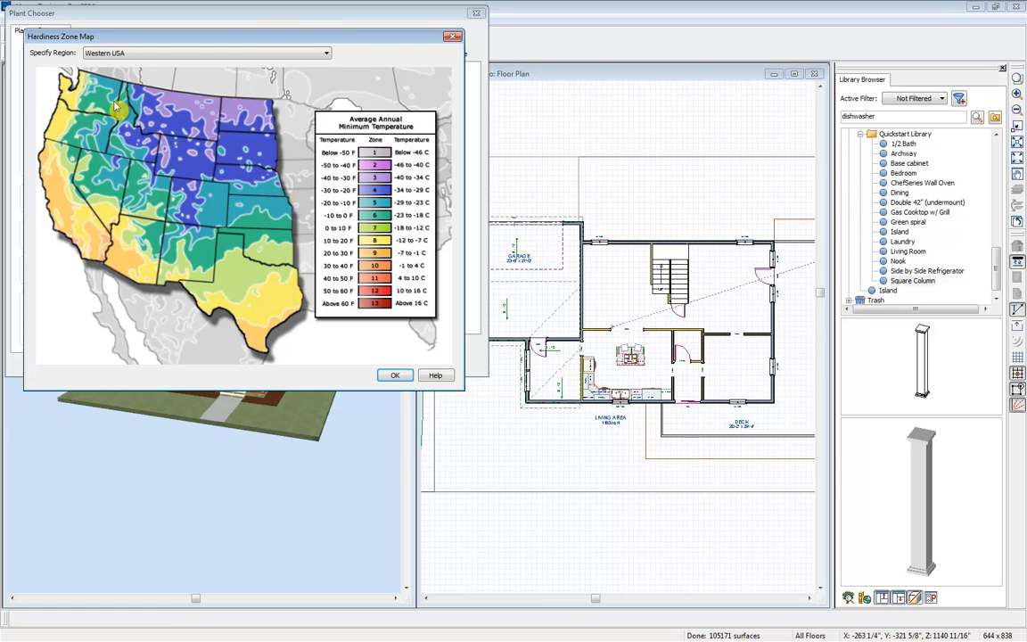
{"action": "left_click", "coordinate": [395, 378]}
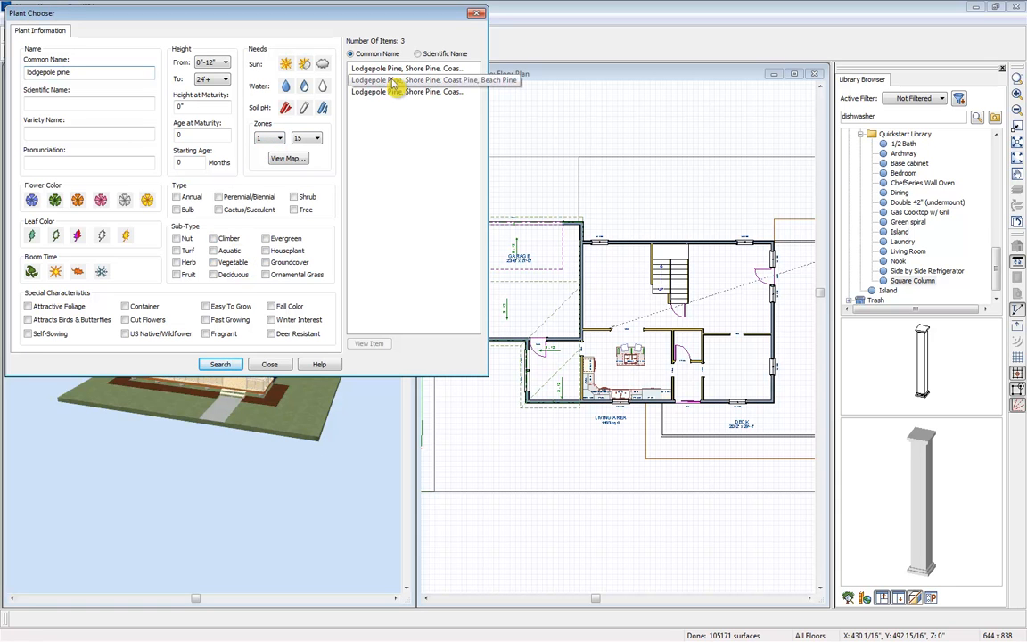
Step: Search the plants for "lodgepole pine", compare the age variants and choose the young Pinus contorta for placement
{"action": "double_click", "coordinate": [390, 80]}
{"action": "double_click", "coordinate": [392, 70]}
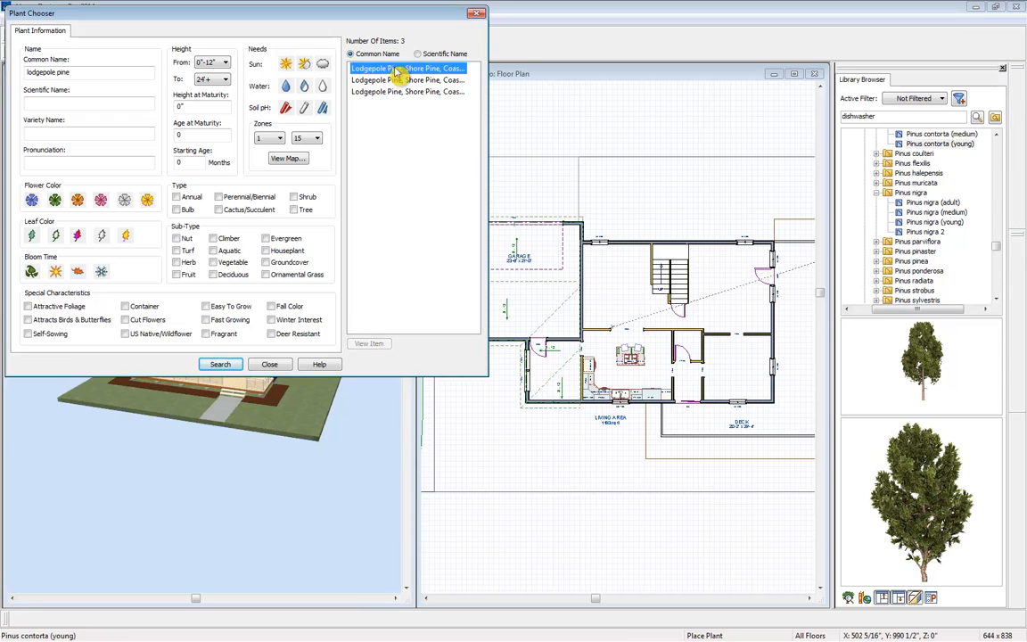
{"action": "double_click", "coordinate": [408, 92]}
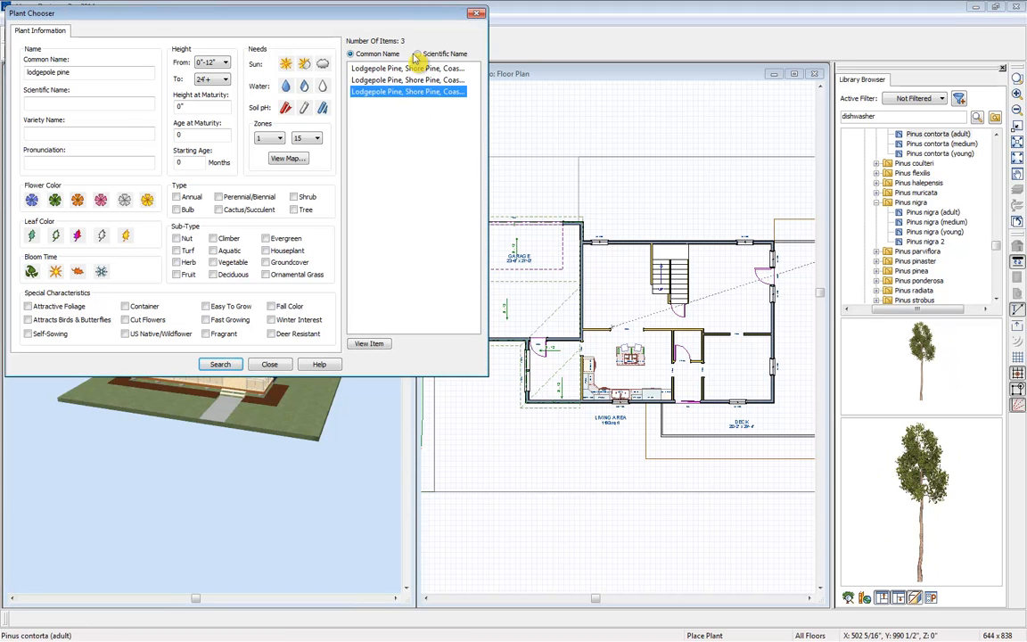
{"action": "double_click", "coordinate": [382, 70]}
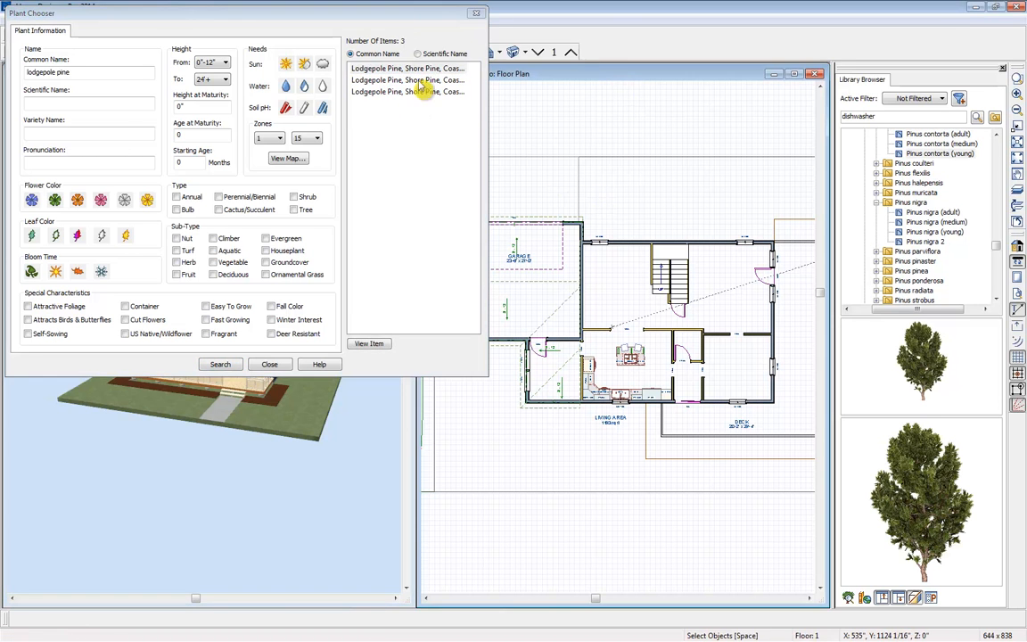
Step: Place five young lodgepole pines around the lot: one at each side of the house, two on the sloped terrain and one at the sidewalk-side corner
{"action": "left_click", "coordinate": [644, 193]}
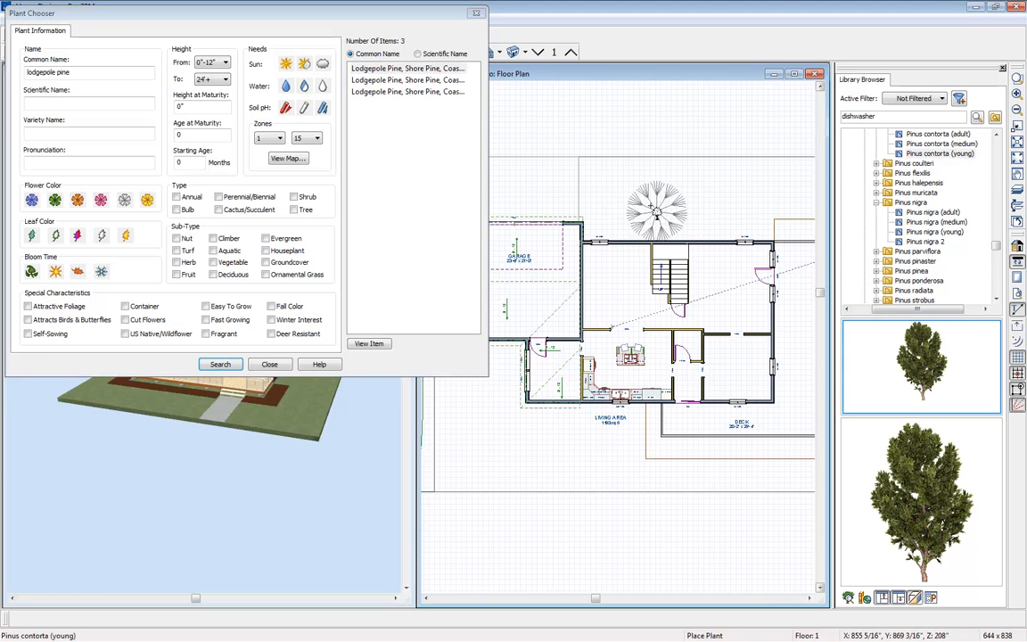
{"action": "left_click", "coordinate": [463, 446]}
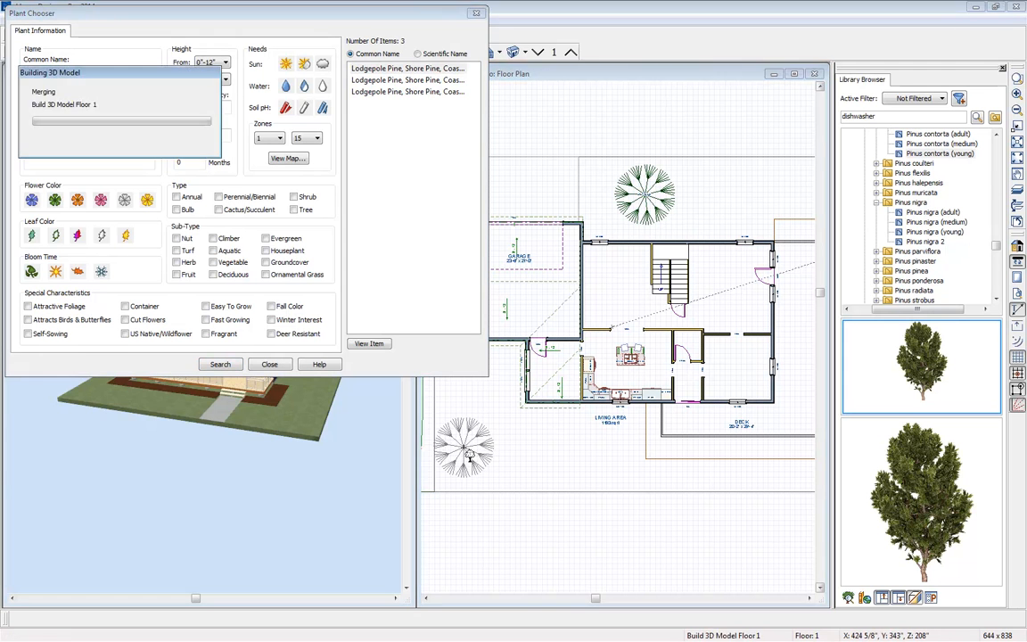
{"action": "middle_click_drag", "start_coordinate": [522, 421], "coordinate": [631, 451]}
{"action": "scroll", "coordinate": [631, 455], "scroll_direction": "down", "scroll_amount": 2}
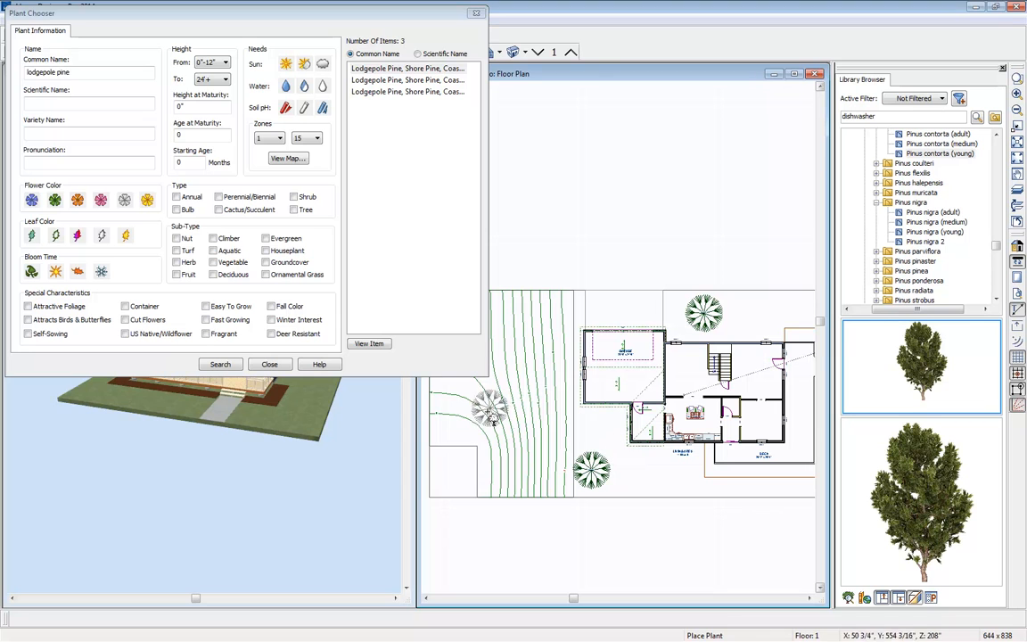
{"action": "left_click", "coordinate": [484, 433]}
{"action": "left_click", "coordinate": [527, 317]}
{"action": "left_click", "coordinate": [771, 479]}
{"action": "scroll", "coordinate": [774, 486], "scroll_direction": "down", "scroll_amount": 2}
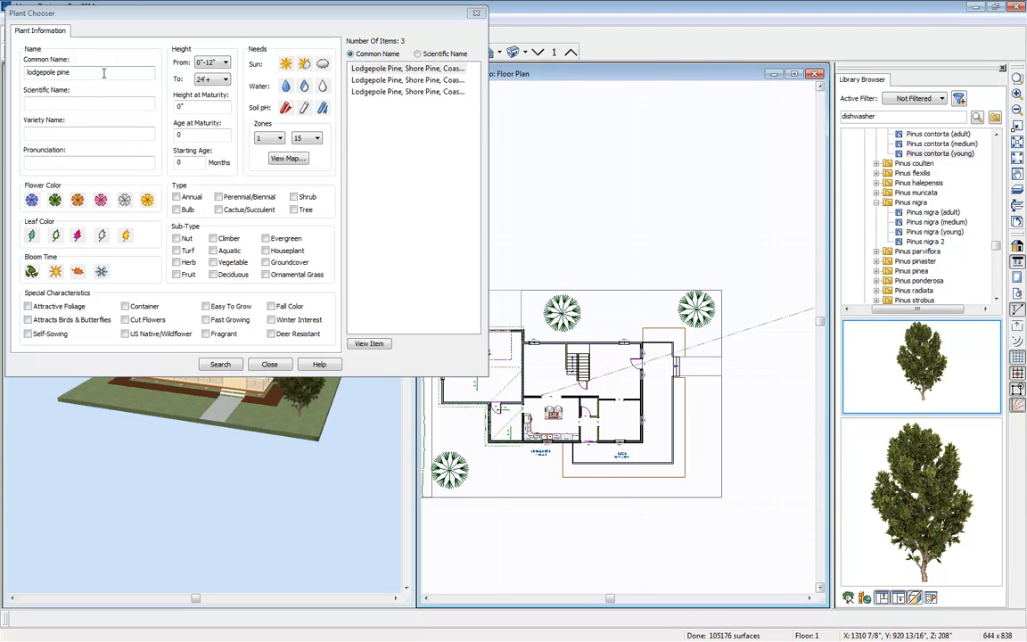
Step: Search the plants for "douglas fir" and place four Pseudotsuga menziesii6 trees: one beside the pine near the garage, three around the sloped terrain
{"action": "left_click_drag", "start_coordinate": [104, 73], "coordinate": [3, 77]}
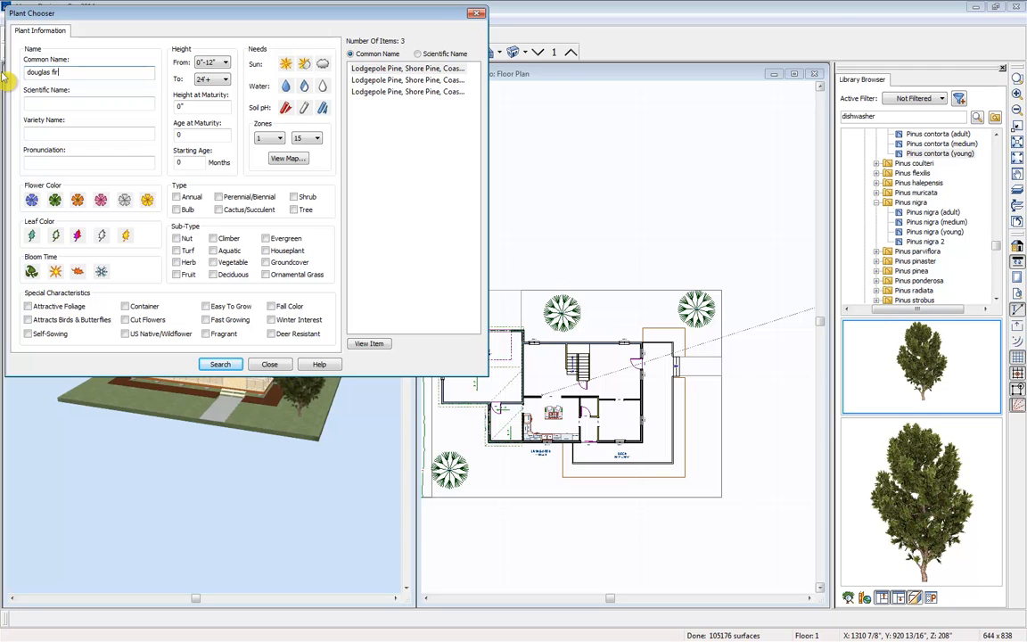
{"action": "key", "text": "Return"}
{"action": "double_click", "coordinate": [348, 90]}
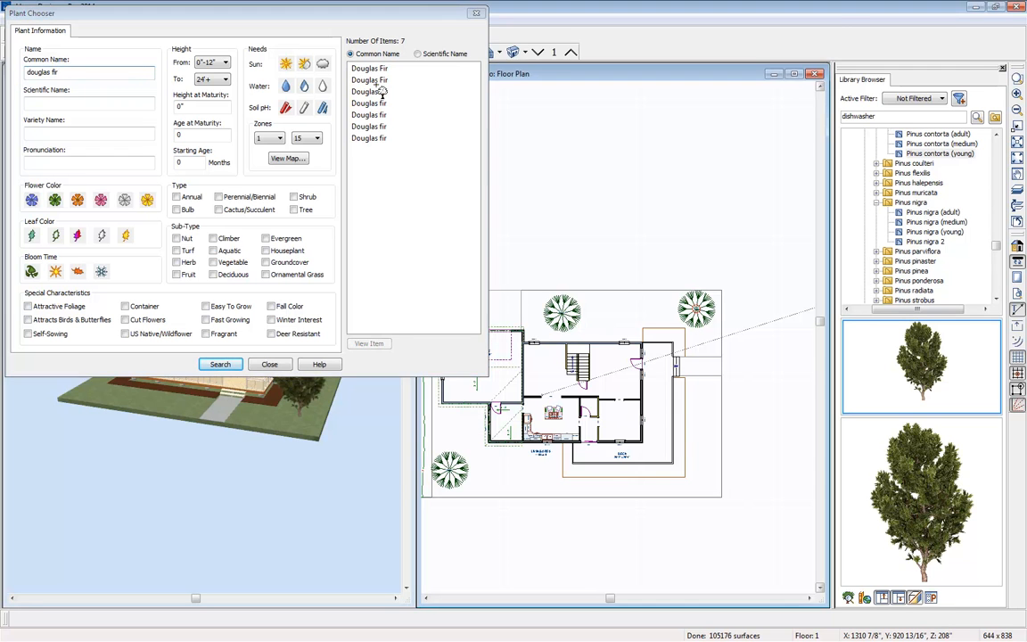
{"action": "left_click", "coordinate": [471, 484]}
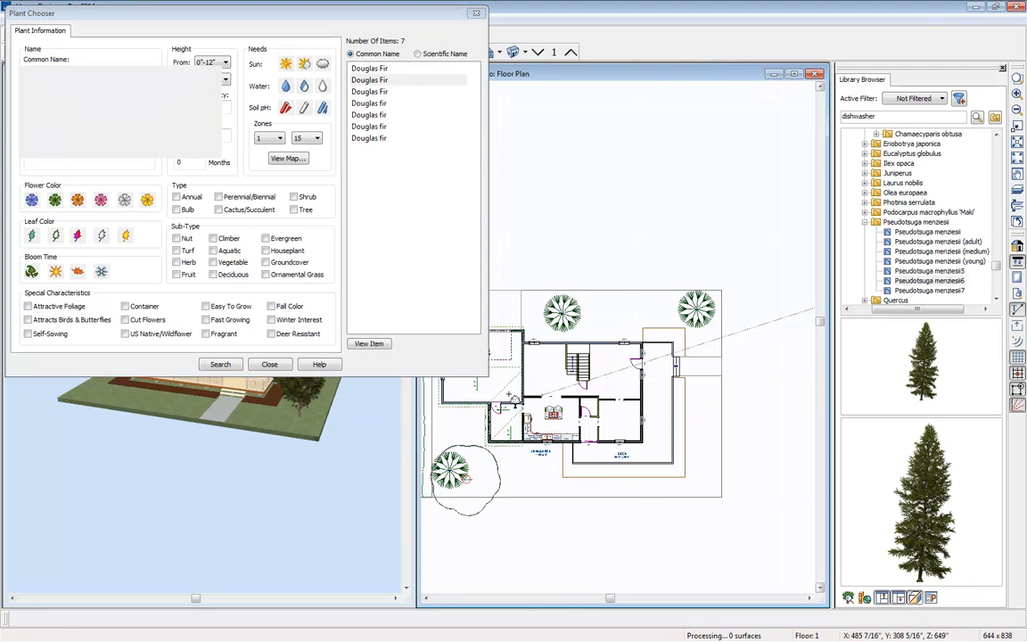
{"action": "middle_click_drag", "start_coordinate": [555, 450], "coordinate": [693, 510]}
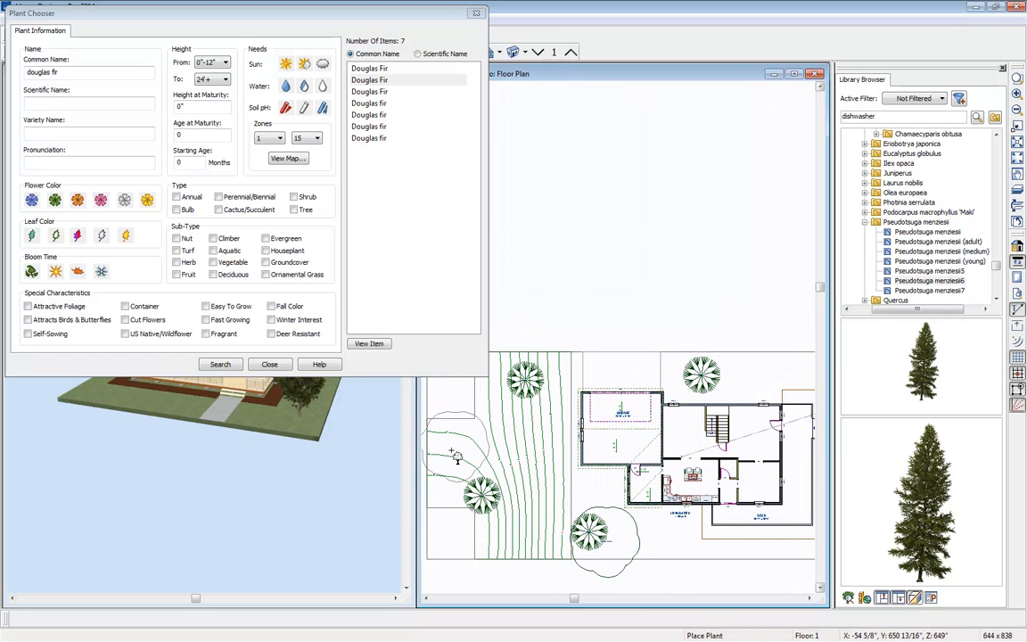
{"action": "left_click", "coordinate": [491, 418]}
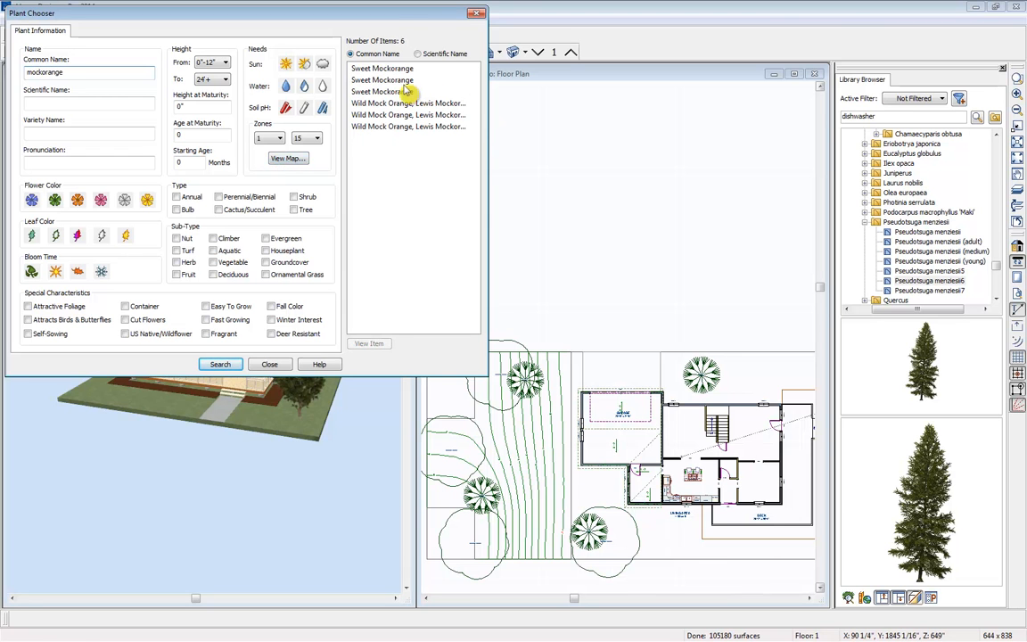
Step: Search the plants for "mockorange" and place five Philadelphus coronarius 3 shrubs at the ends and corners of the garden bed
{"action": "double_click", "coordinate": [361, 78]}
{"action": "scroll", "coordinate": [667, 347], "scroll_direction": "up", "scroll_amount": 5}
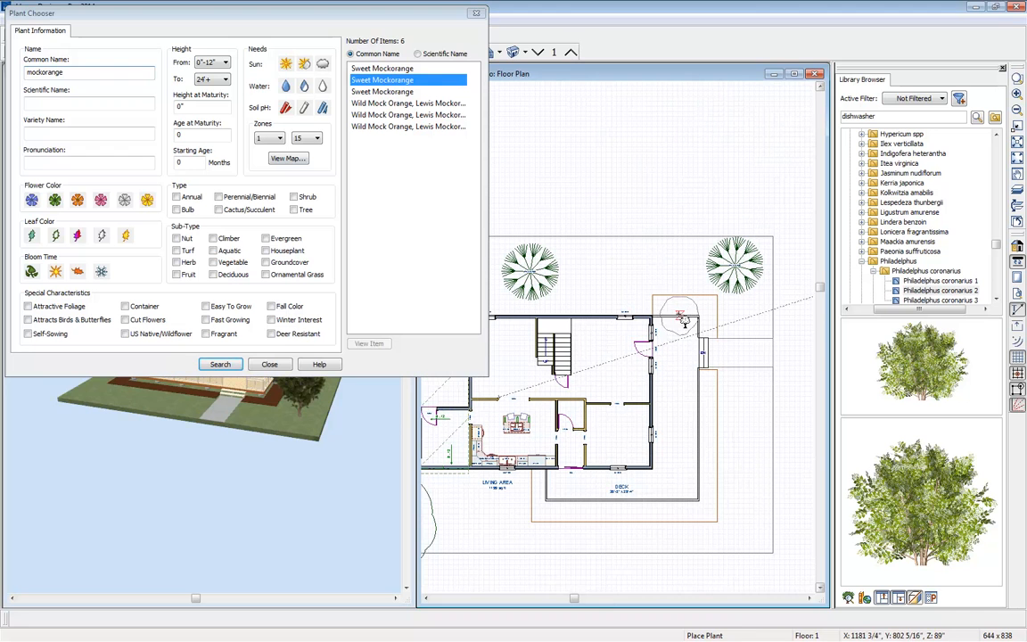
{"action": "double_click", "coordinate": [398, 70]}
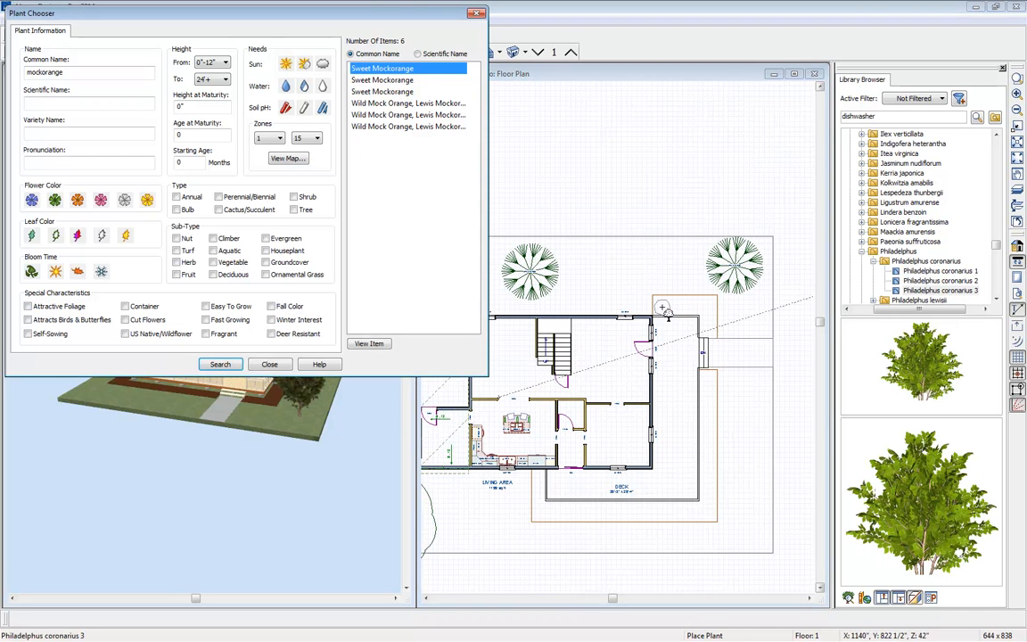
{"action": "left_click", "coordinate": [661, 306]}
{"action": "left_click", "coordinate": [706, 306]}
{"action": "left_click", "coordinate": [708, 482]}
{"action": "left_click", "coordinate": [696, 510]}
{"action": "left_click", "coordinate": [544, 510]}
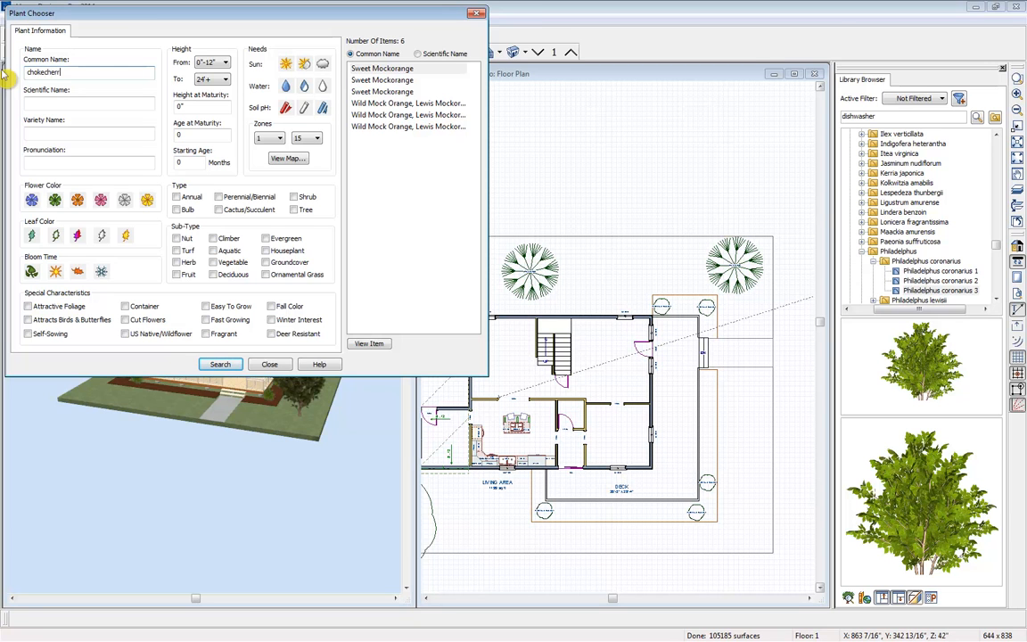
Step: Search for "chokecherry", place seven Prunus virginiana shrubs along the garden bed between the mockoranges, and close the Plant Chooser
{"action": "key", "text": "Return"}
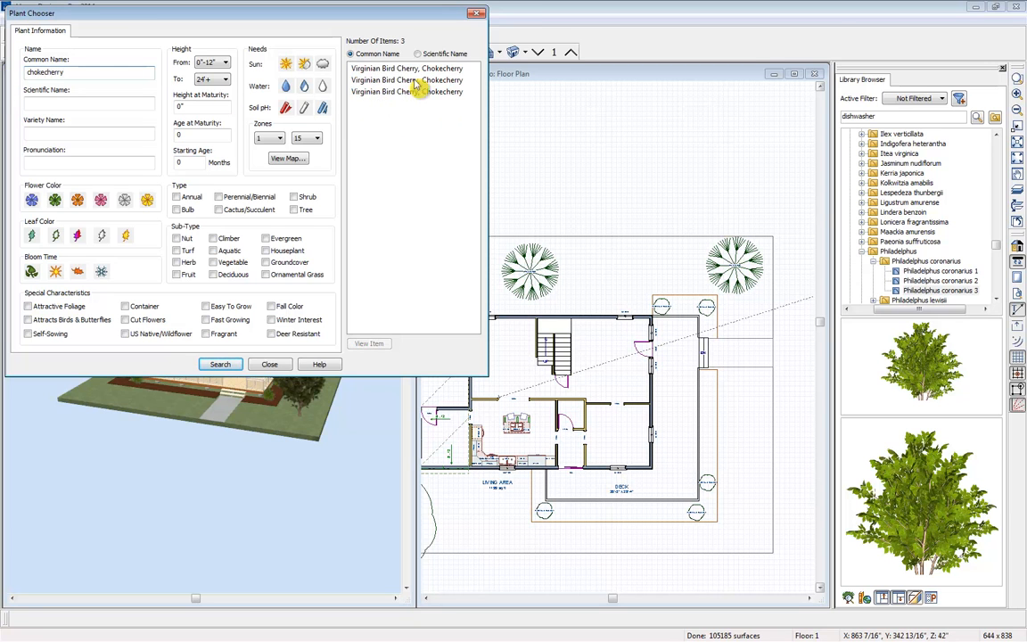
{"action": "left_click", "coordinate": [378, 80]}
{"action": "left_click", "coordinate": [685, 309]}
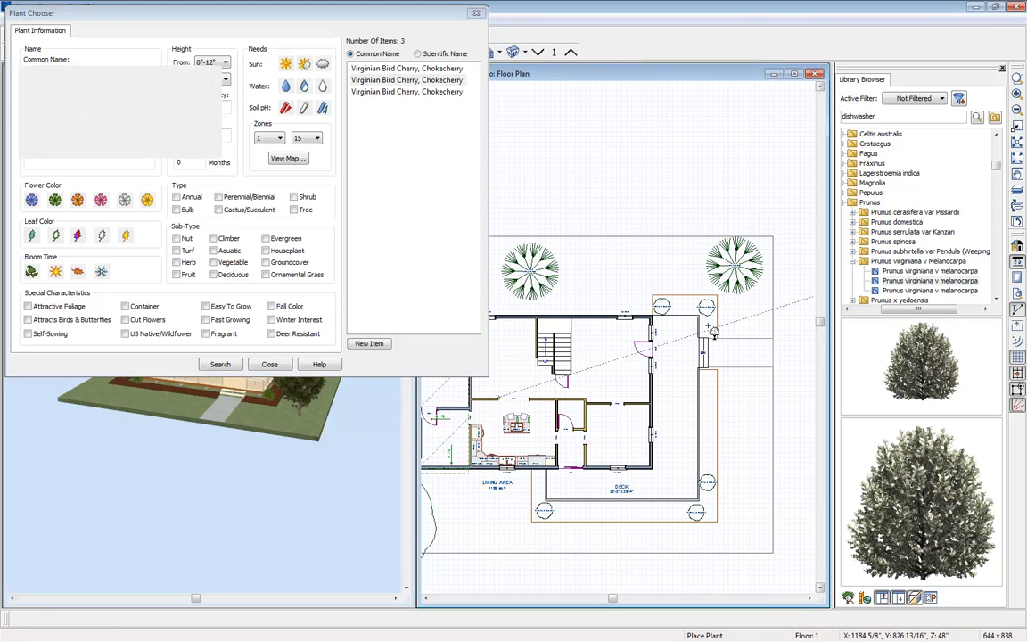
{"action": "left_click", "coordinate": [707, 430]}
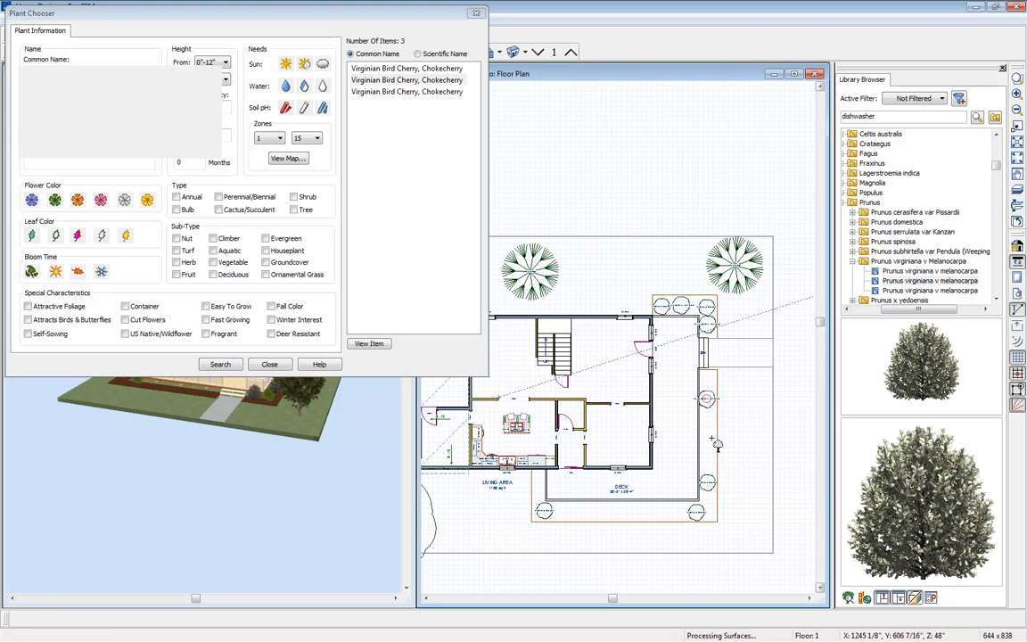
{"action": "left_click", "coordinate": [671, 512]}
{"action": "left_click", "coordinate": [611, 521]}
{"action": "left_click", "coordinate": [531, 486]}
{"action": "left_click", "coordinate": [475, 13]}
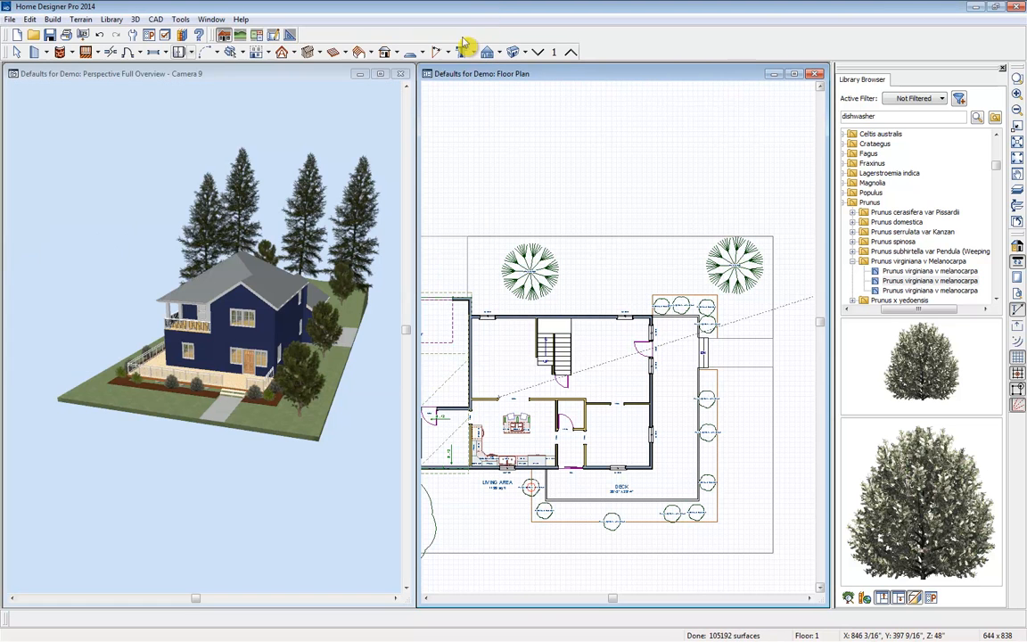
Step: Reduce the height of the Douglas fir directly behind the house to 541" in the overview
{"action": "left_click", "coordinate": [34, 51]}
{"action": "left_click_drag", "start_coordinate": [156, 253], "coordinate": [290, 276]}
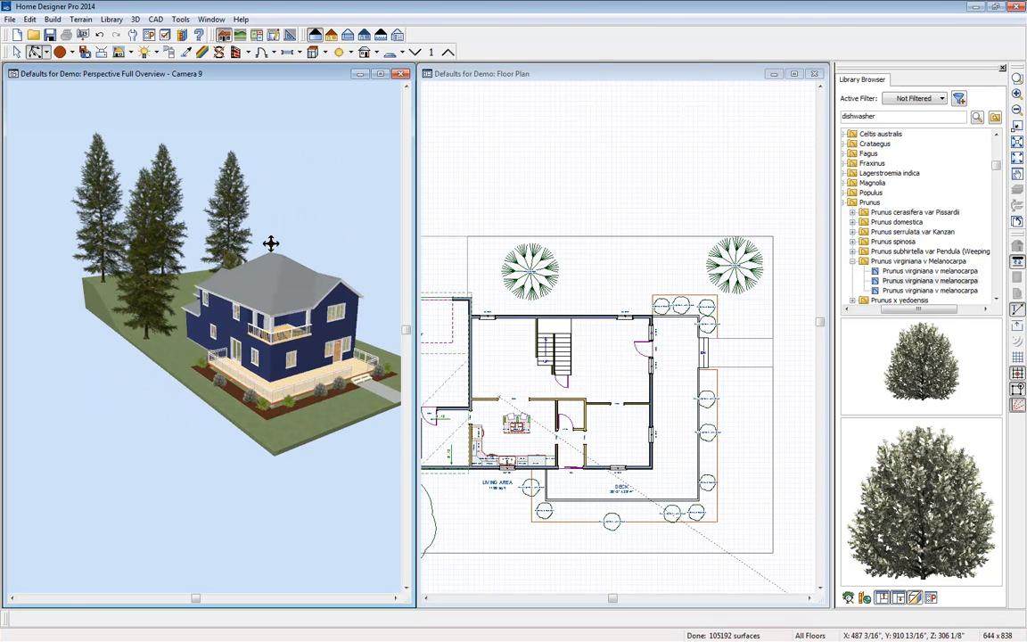
{"action": "key", "text": "space"}
{"action": "left_click", "coordinate": [225, 193]}
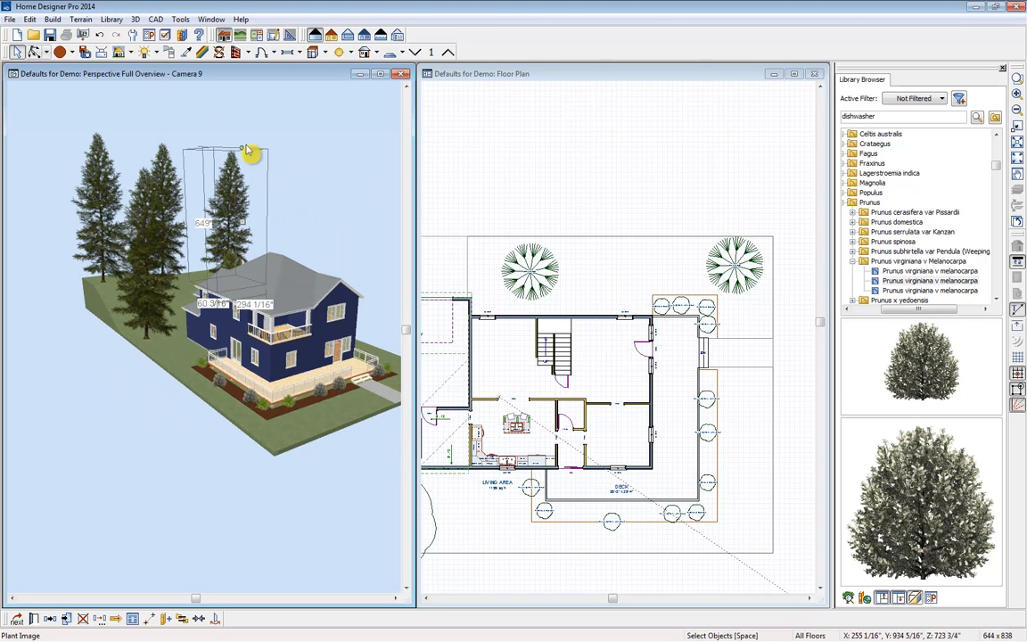
{"action": "left_click_drag", "start_coordinate": [244, 147], "coordinate": [239, 173]}
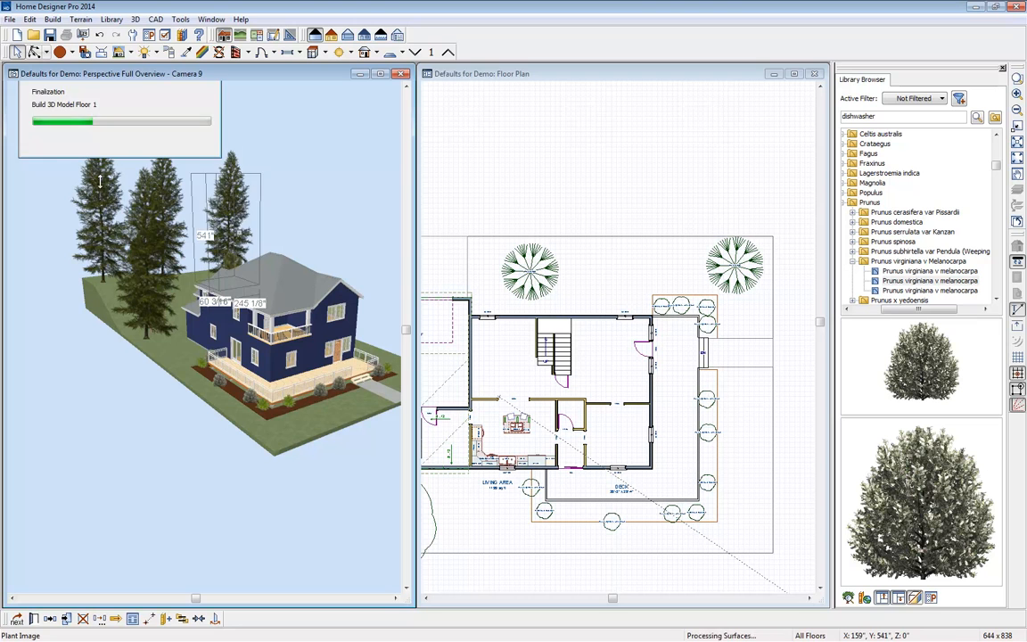
Step: Reduce the foreground Douglas fir beside the house to a height of 564" and review its plant image specification
{"action": "left_click", "coordinate": [153, 174]}
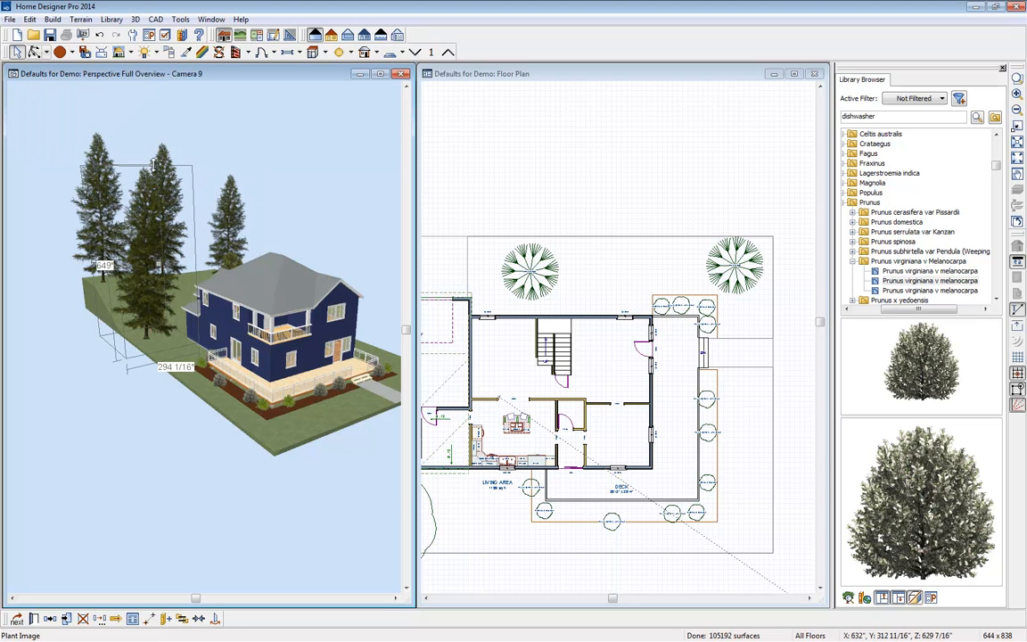
{"action": "left_click_drag", "start_coordinate": [153, 165], "coordinate": [153, 187]}
{"action": "double_click", "coordinate": [153, 272]}
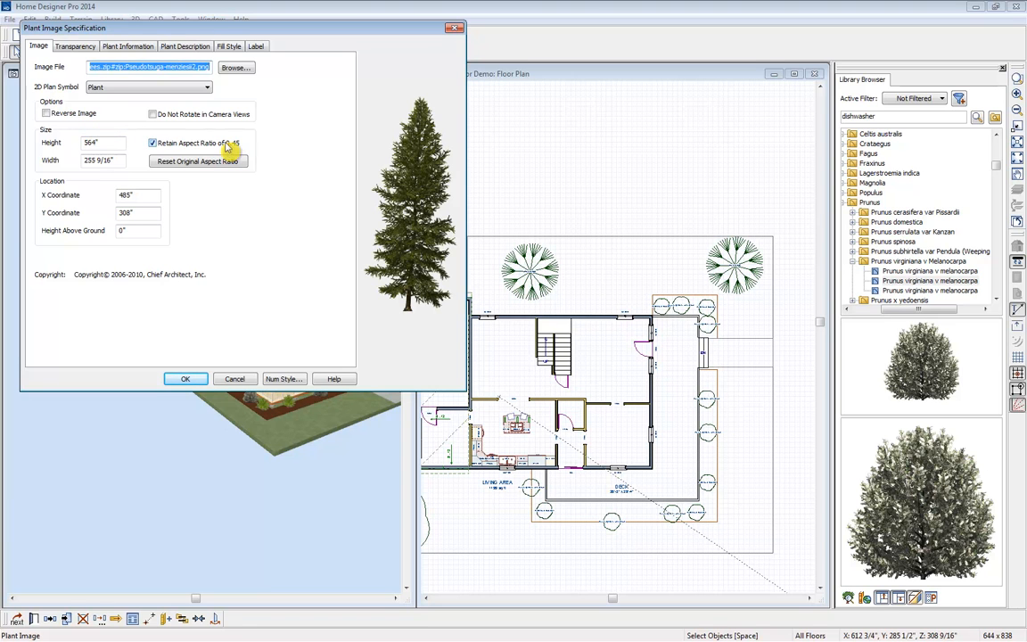
{"action": "left_click", "coordinate": [453, 29]}
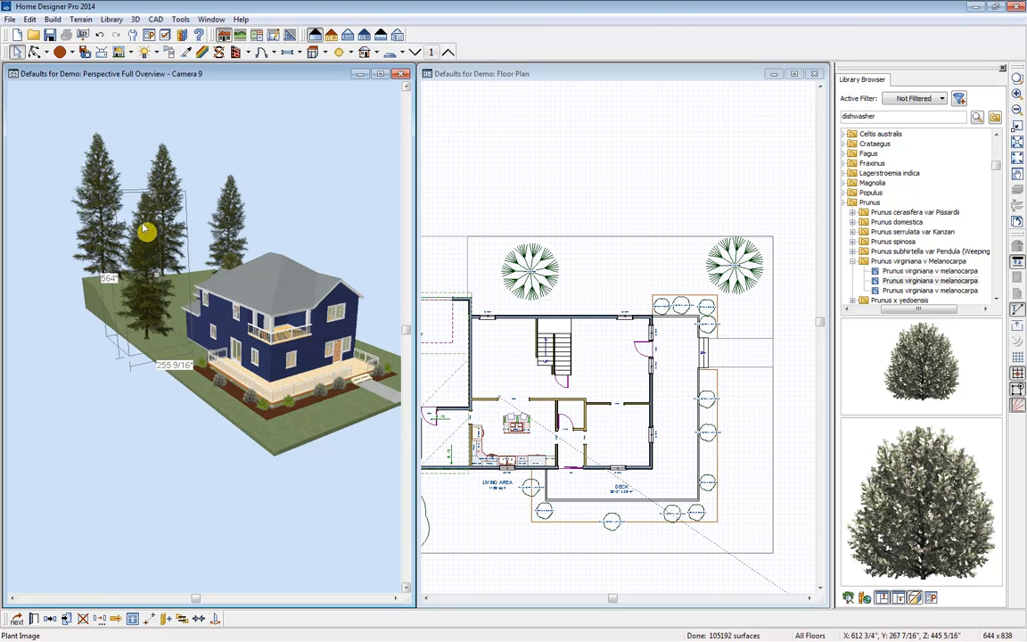
Step: Close the full overview camera and maximize the floor plan with the whole house and lot in view
{"action": "key", "text": "Escape"}
{"action": "middle_click", "coordinate": [669, 329]}
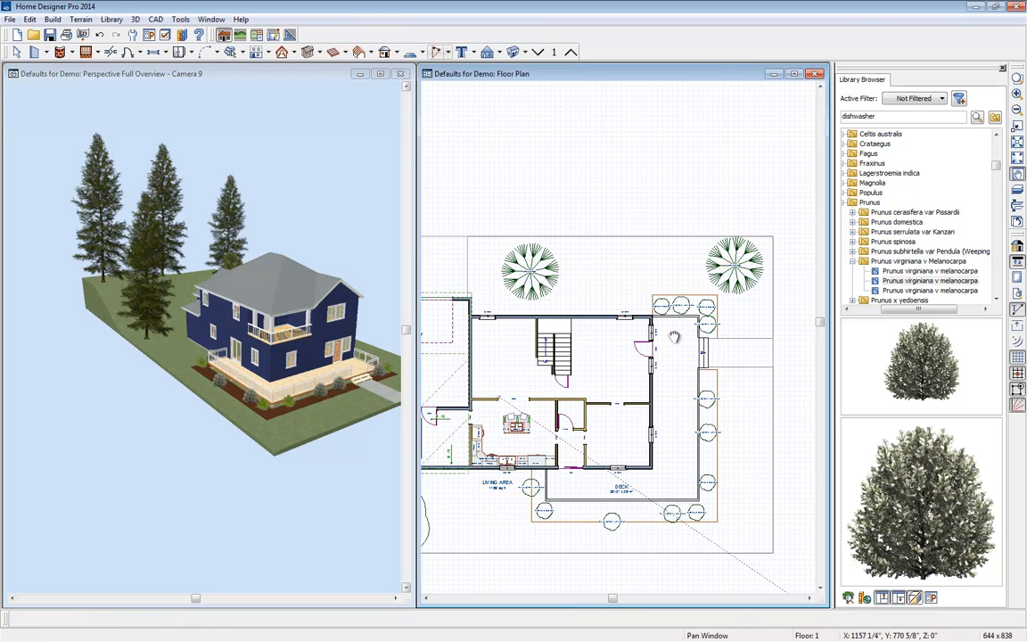
{"action": "key", "text": "space"}
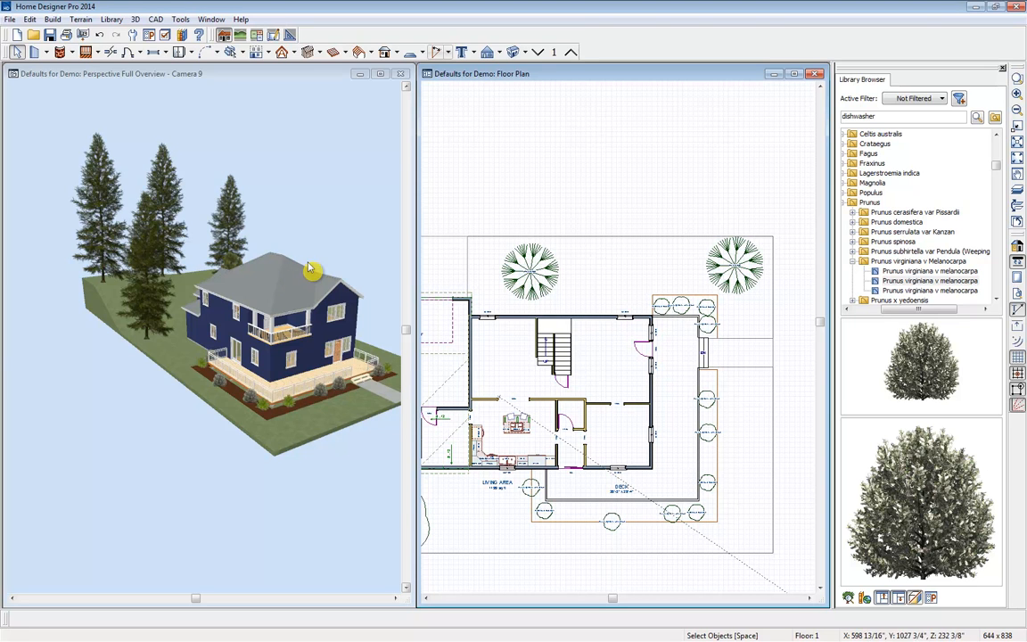
{"action": "left_click", "coordinate": [400, 74]}
{"action": "left_click", "coordinate": [794, 74]}
{"action": "scroll", "coordinate": [569, 264], "scroll_direction": "down", "scroll_amount": 3}
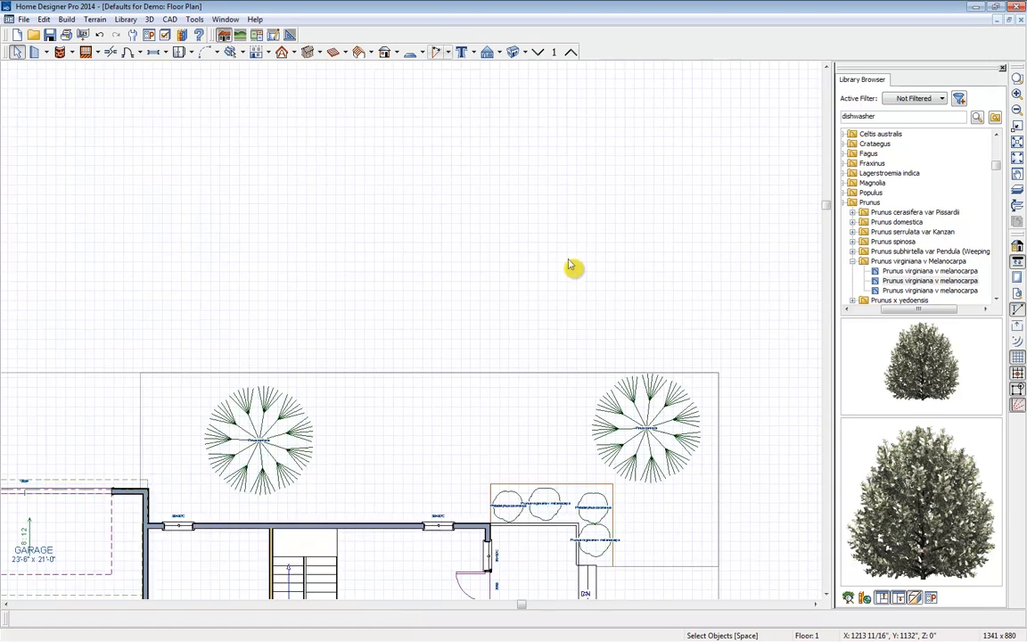
{"action": "middle_click_drag", "start_coordinate": [513, 370], "coordinate": [532, 215]}
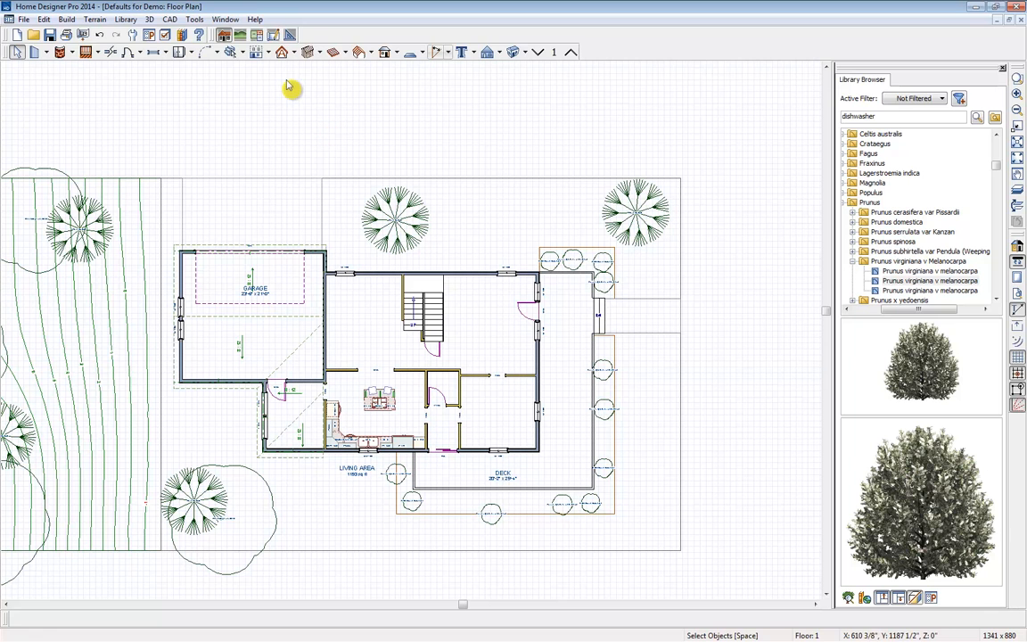
Step: Calculate a materials list from all floors and set the price of item GN1, the concrete stem wall, to $2.00
{"action": "left_click", "coordinate": [193, 19]}
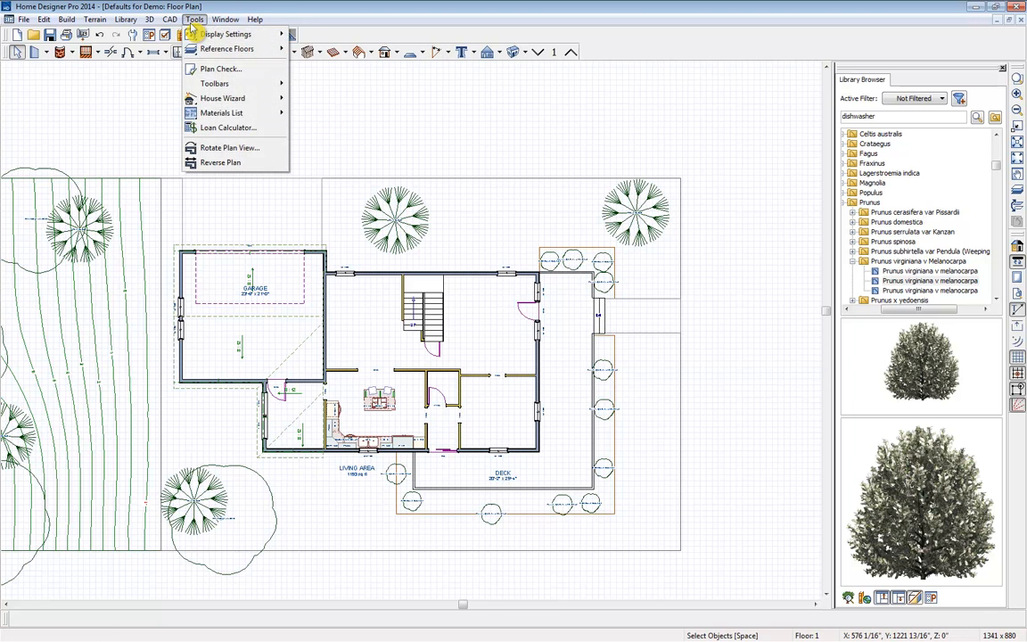
{"action": "mouse_move", "coordinate": [255, 117]}
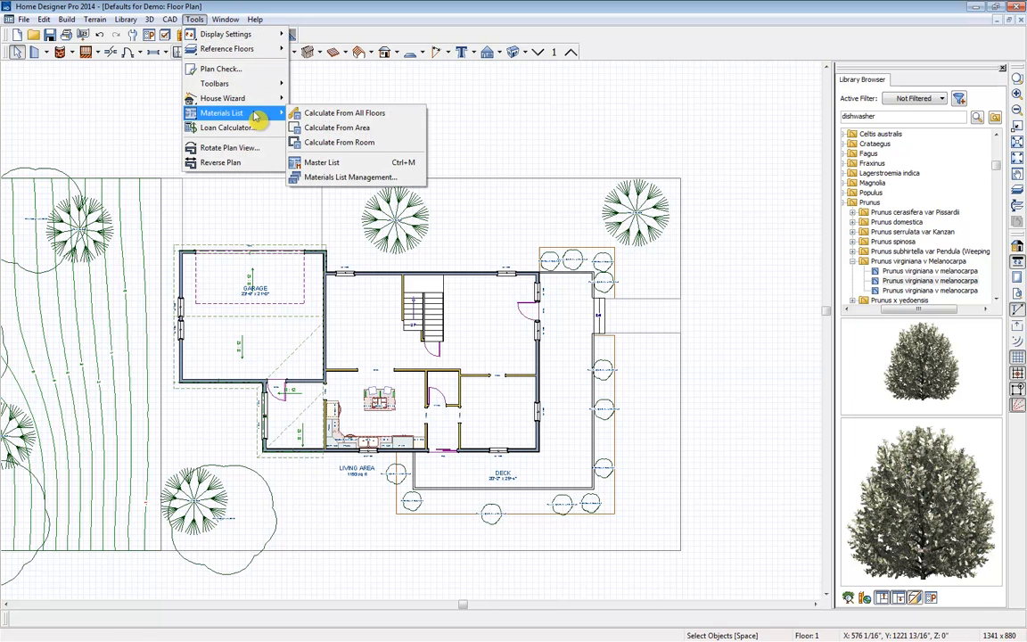
{"action": "left_click", "coordinate": [344, 117]}
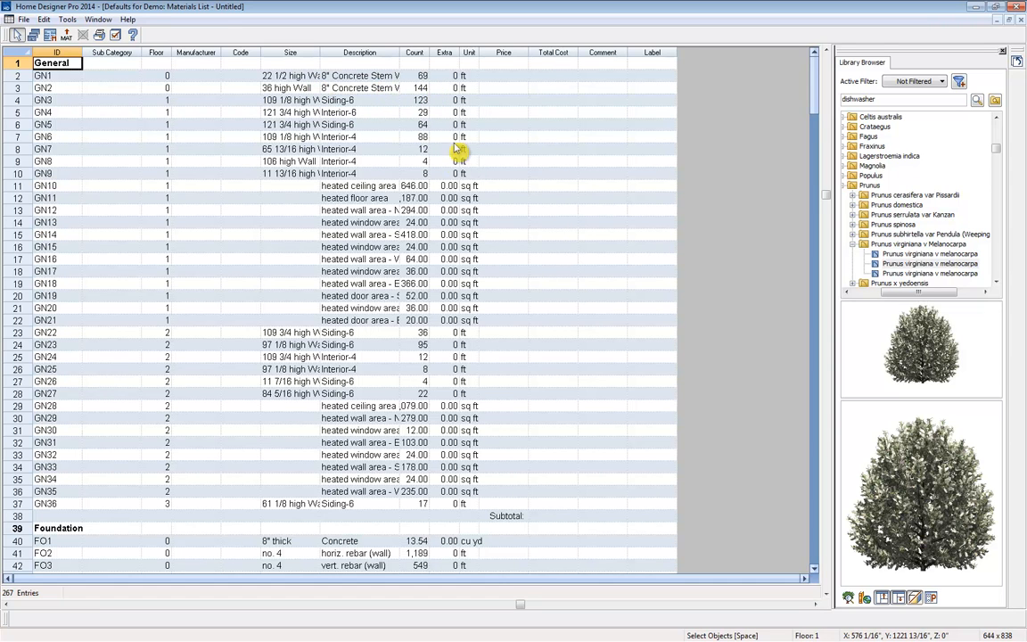
{"action": "left_click", "coordinate": [506, 78]}
{"action": "type", "text": "2"}
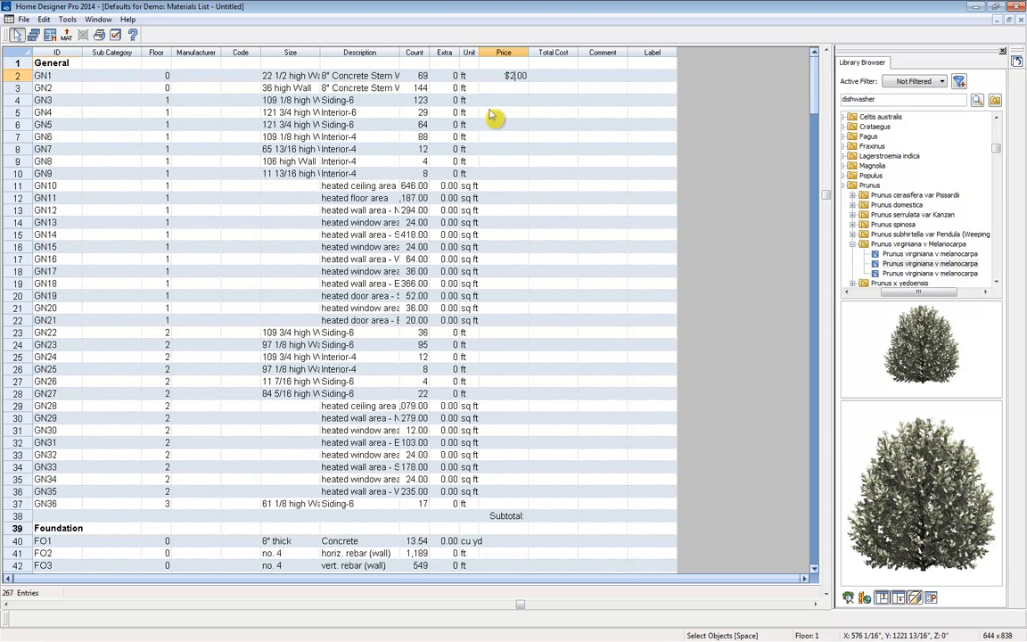
{"action": "key", "text": "Return"}
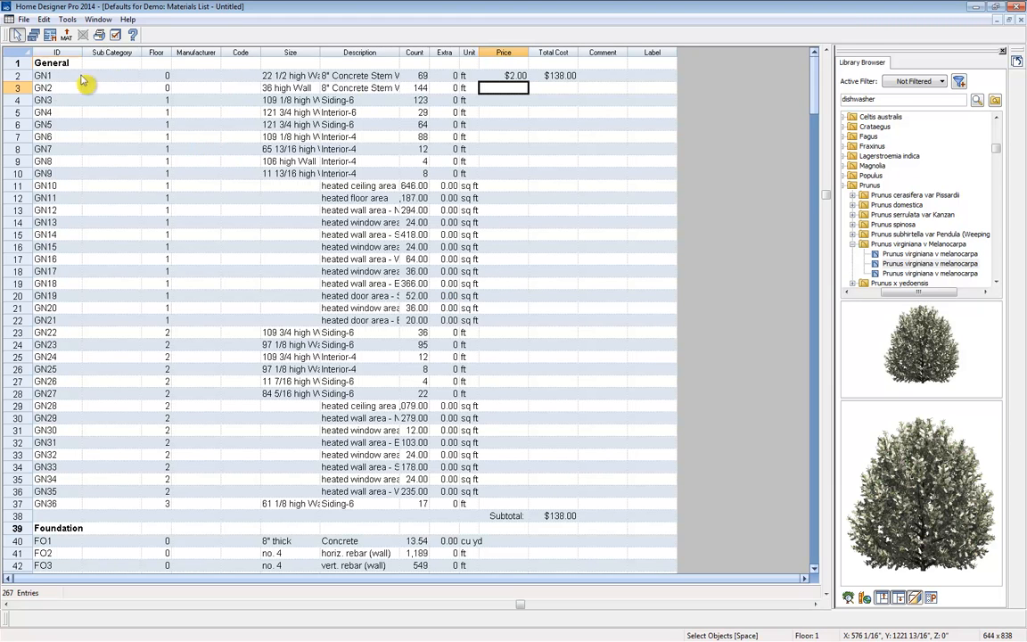
Step: Review the export options for the materials list, then close the list without keeping it
{"action": "left_click", "coordinate": [18, 76]}
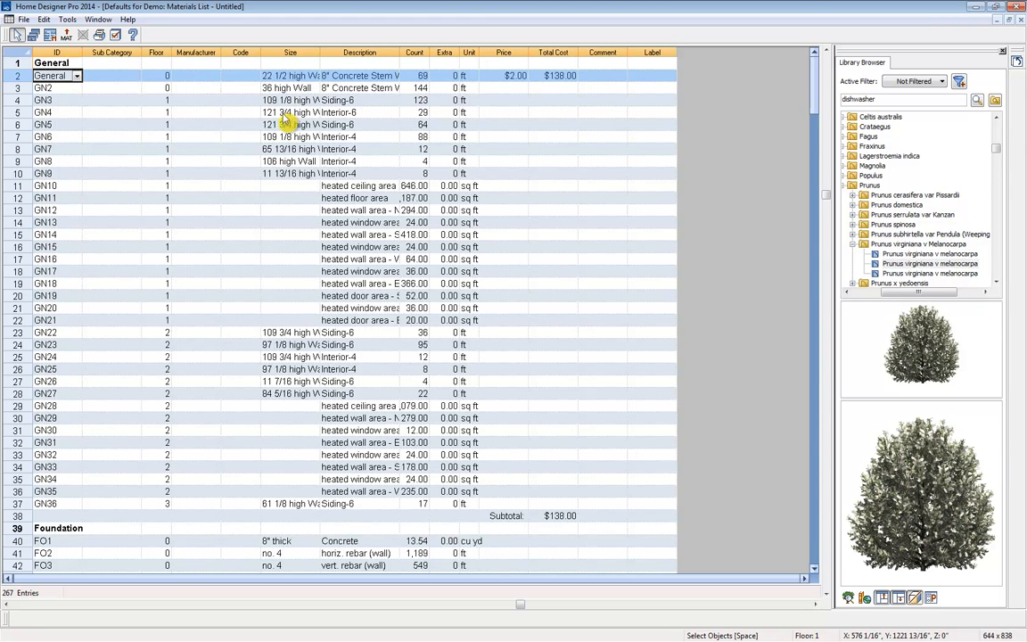
{"action": "left_click", "coordinate": [66, 36]}
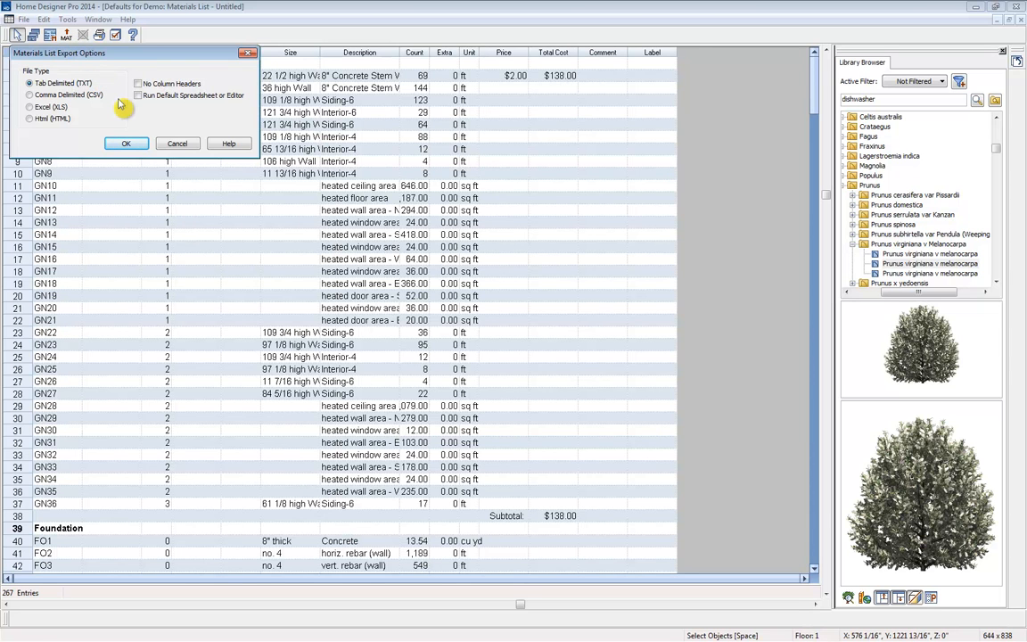
{"action": "left_click", "coordinate": [245, 54]}
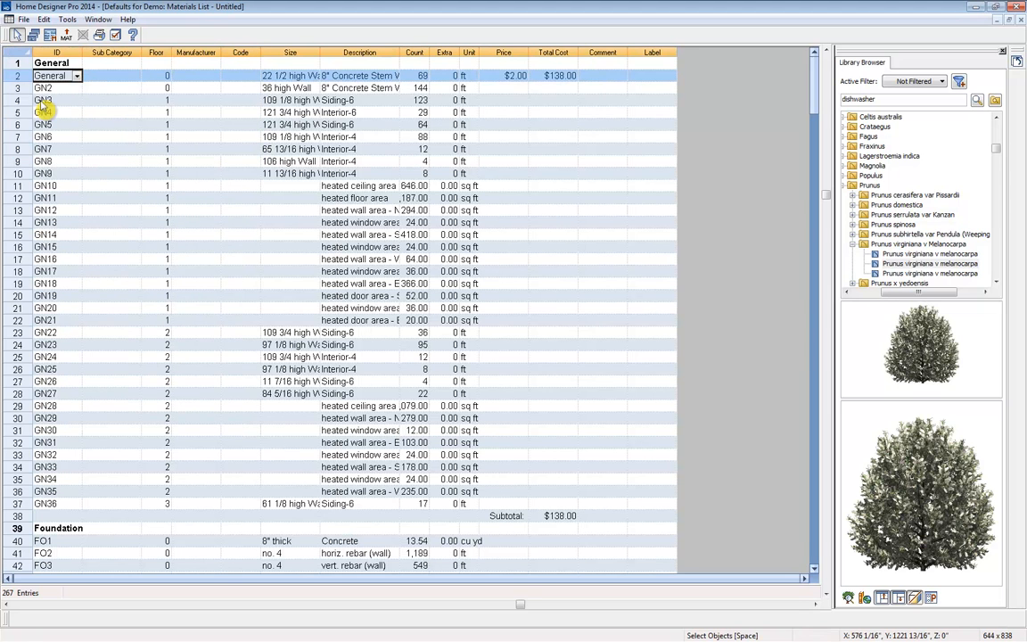
{"action": "left_click", "coordinate": [1021, 20]}
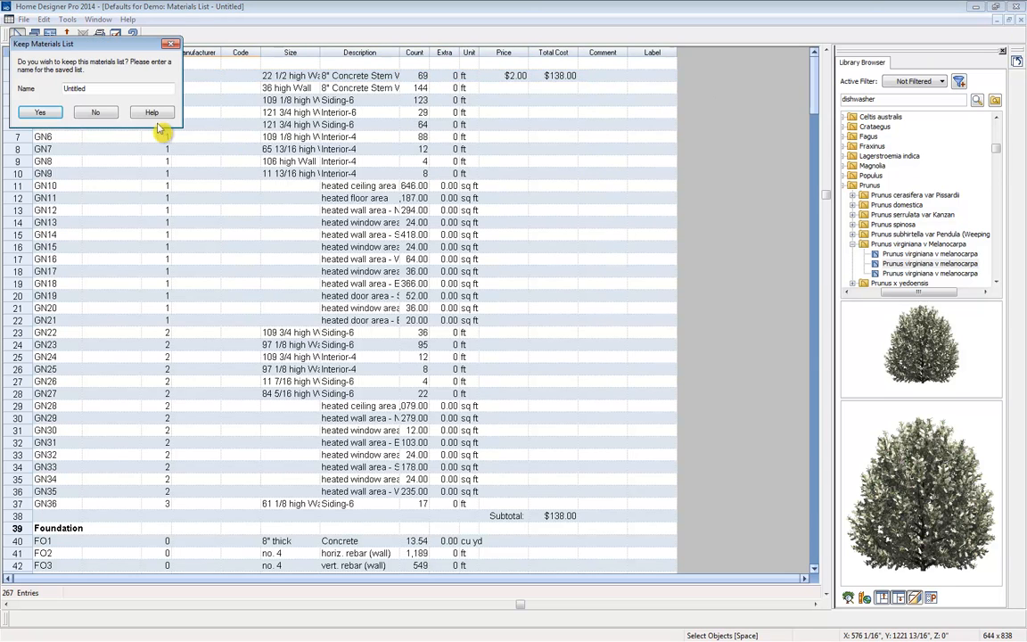
{"action": "left_click", "coordinate": [94, 115]}
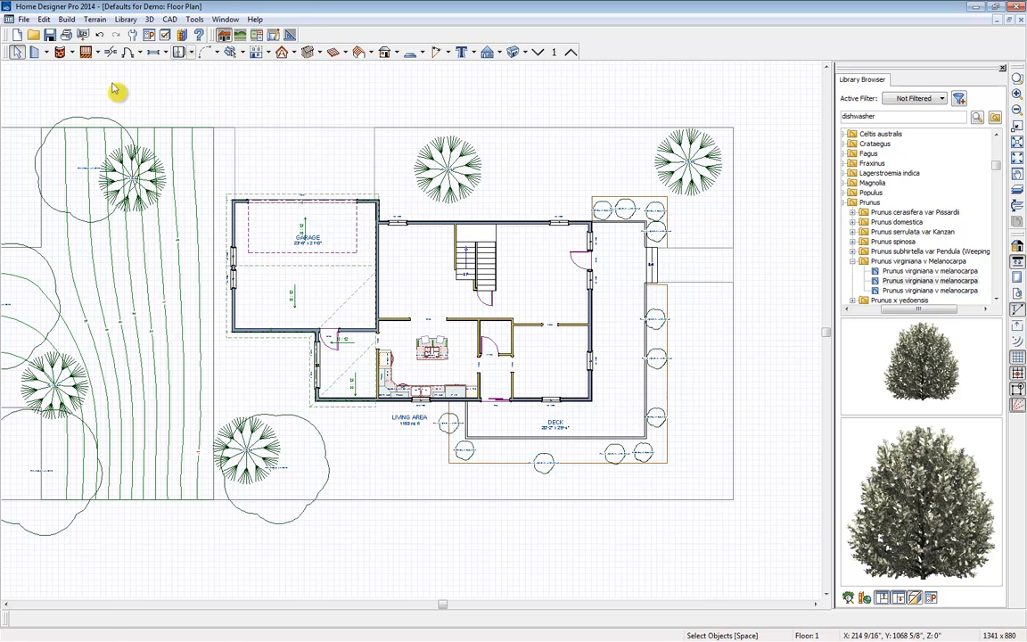
Step: Create a new layout sheet and return to the Defaults for Demo floor plan
{"action": "left_click", "coordinate": [25, 19]}
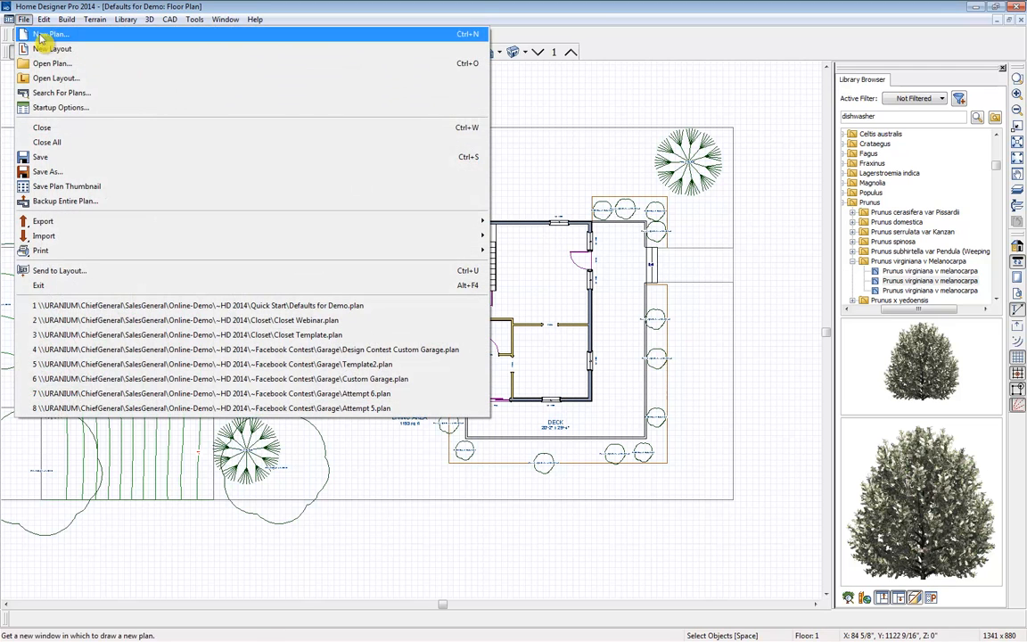
{"action": "left_click", "coordinate": [53, 49]}
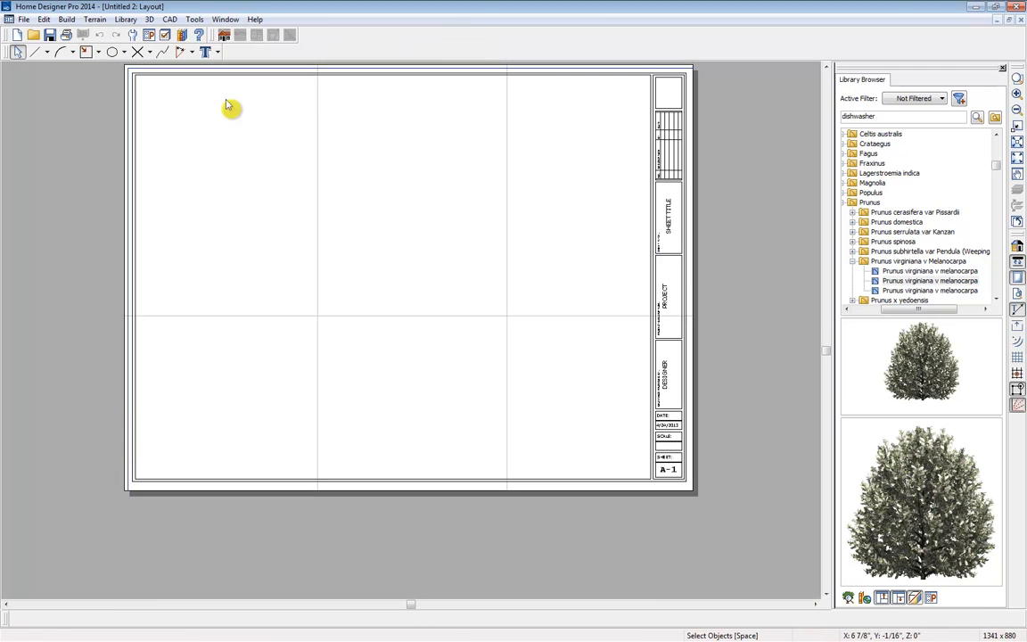
{"action": "middle_click_drag", "start_coordinate": [411, 217], "coordinate": [412, 215]}
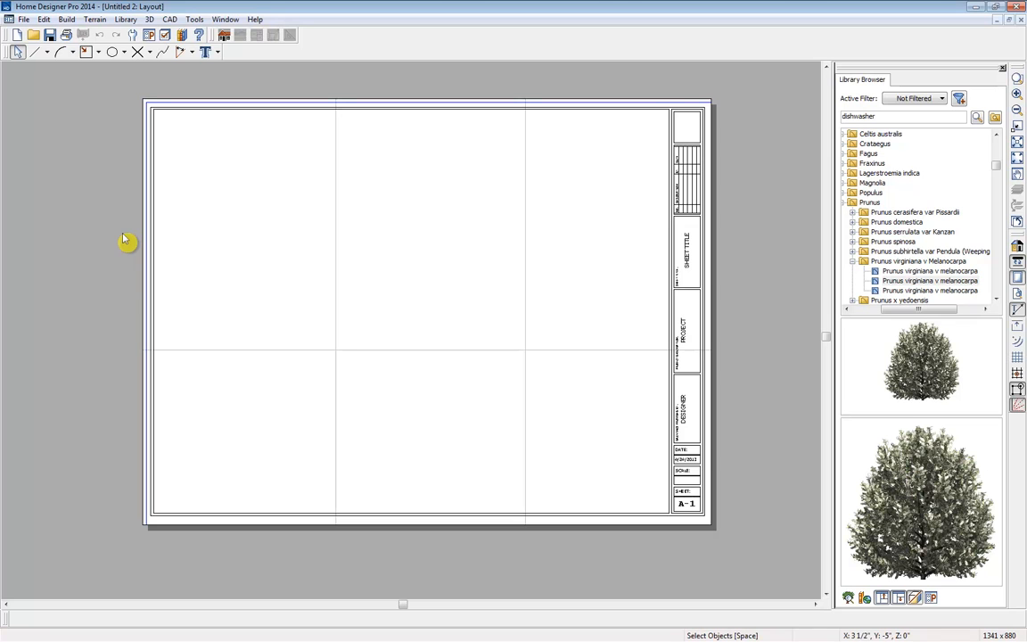
{"action": "left_click", "coordinate": [235, 22]}
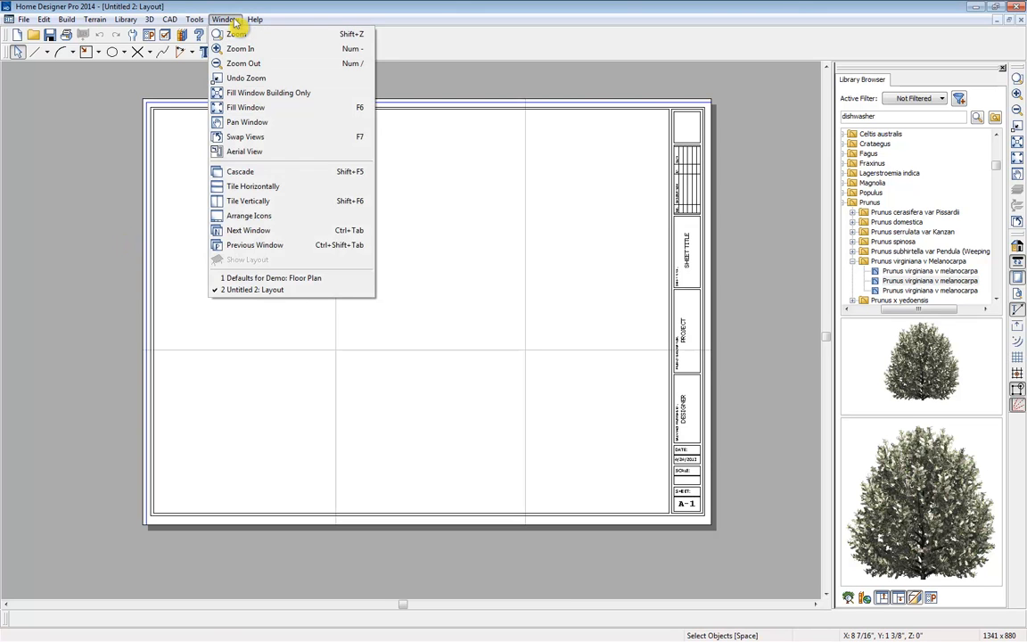
{"action": "left_click", "coordinate": [315, 278]}
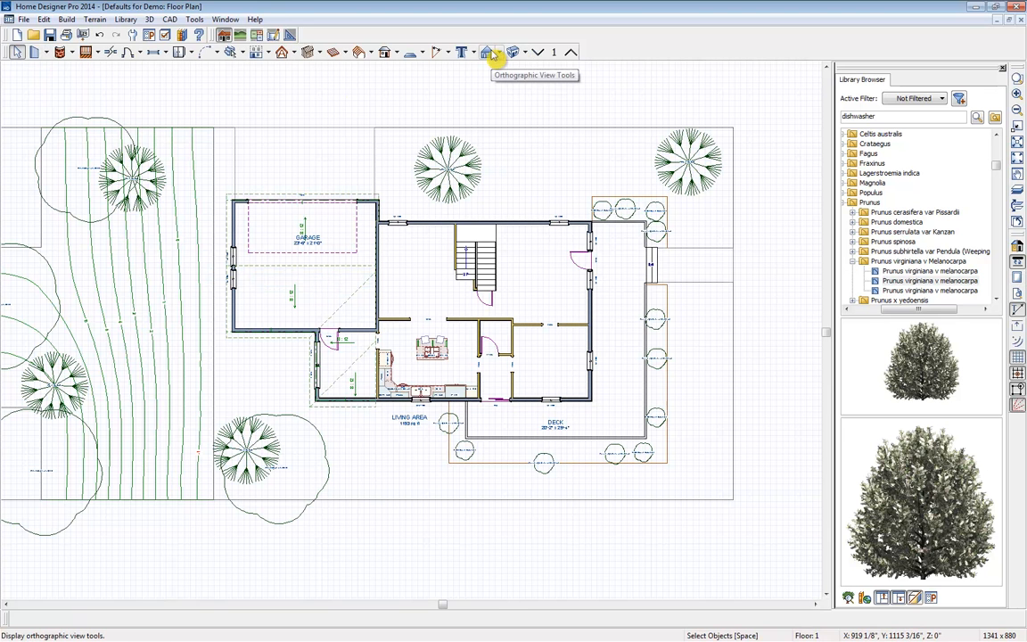
Step: Create a cross-section/elevation view looking at the house's front entry and deck steps, and close the Library Browser
{"action": "left_click", "coordinate": [489, 52]}
{"action": "mouse_move", "coordinate": [731, 281]}
{"action": "left_mouse_down"}
{"action": "mouse_move", "coordinate": [648, 292]}
{"action": "mouse_move", "coordinate": [579, 283]}
{"action": "left_mouse_up"}
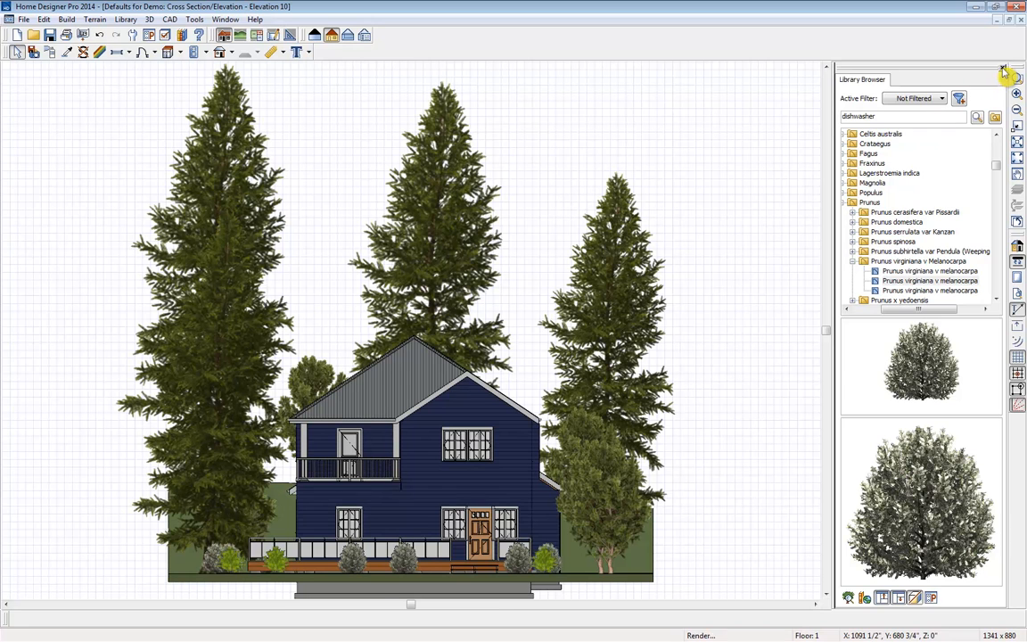
{"action": "left_click", "coordinate": [1001, 70]}
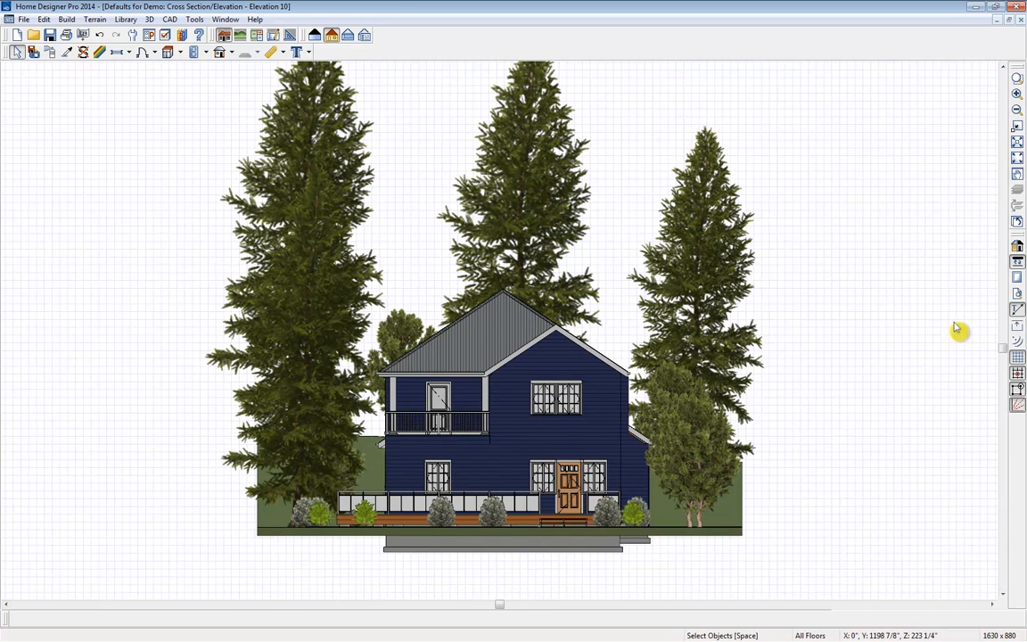
Step: Turn off color in the elevation view and hide its Plants layer
{"action": "left_click", "coordinate": [1017, 246]}
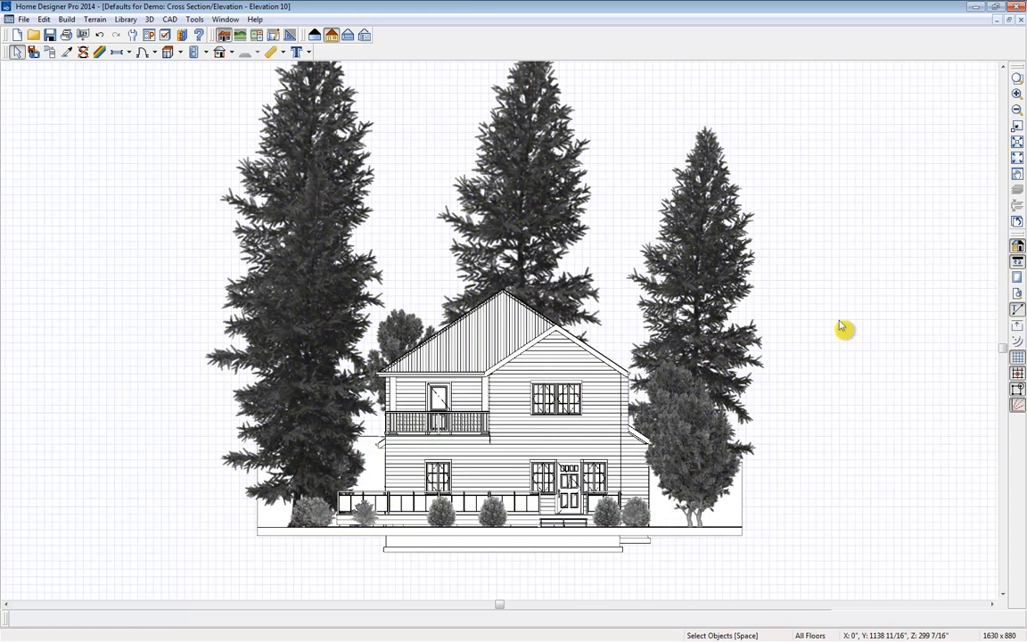
{"action": "key", "text": "ctrl+l"}
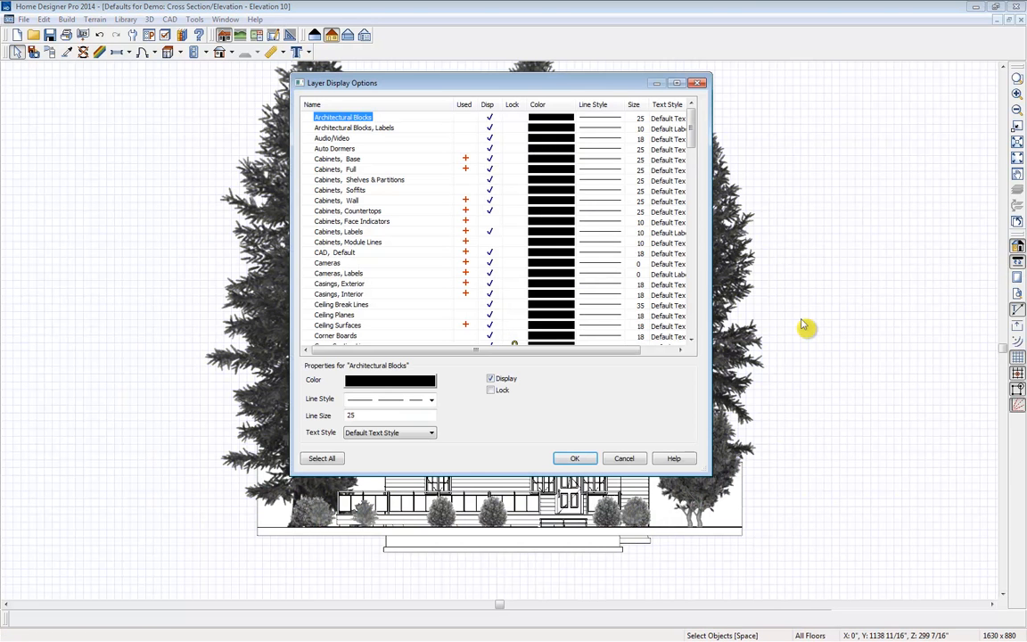
{"action": "left_click", "coordinate": [698, 82]}
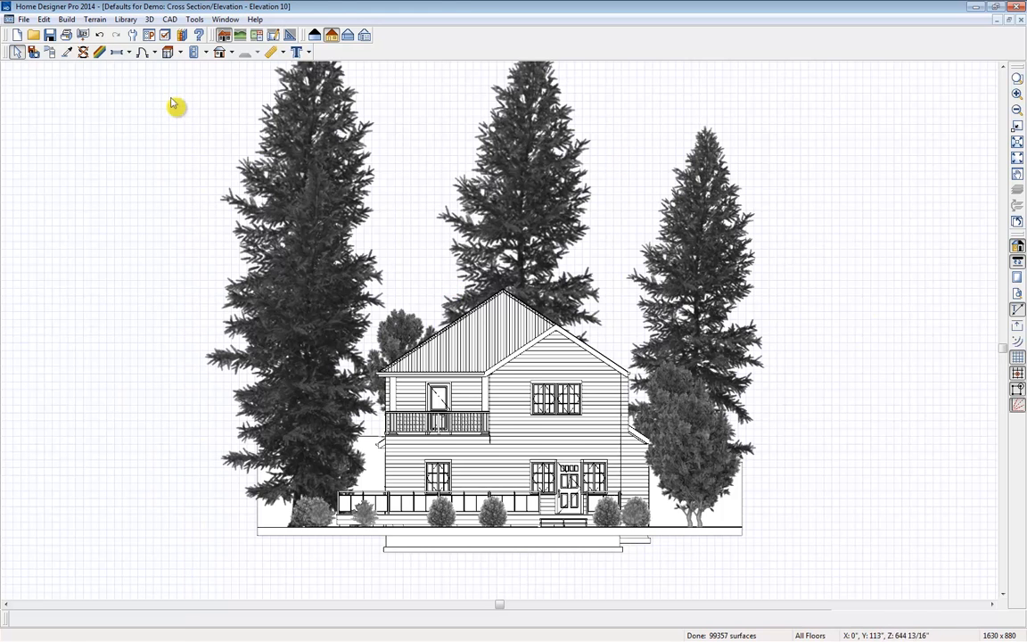
{"action": "left_click", "coordinate": [166, 36]}
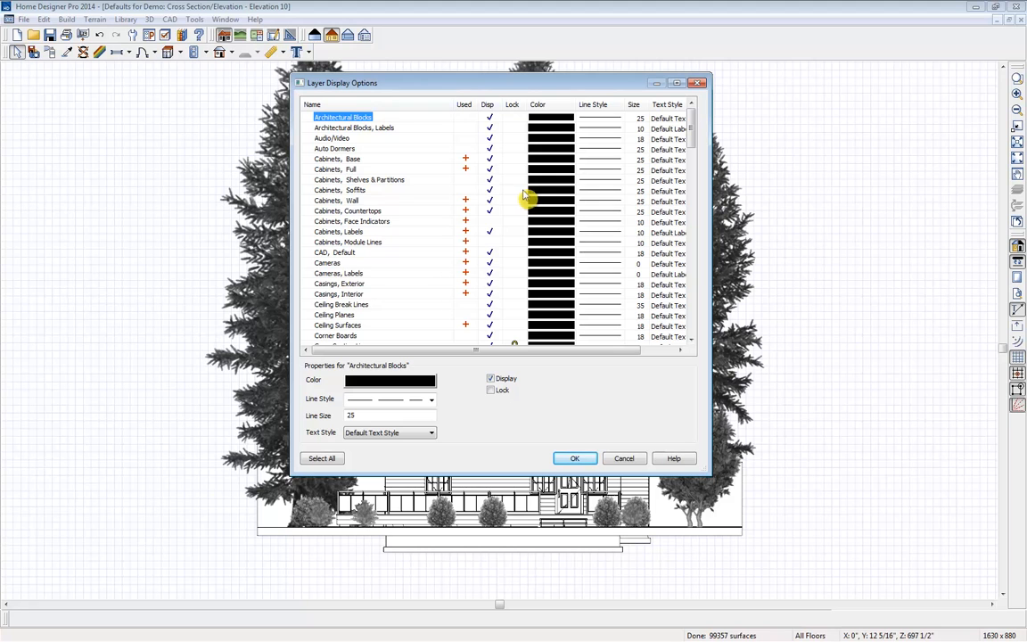
{"action": "key", "text": "p"}
{"action": "key", "text": "l"}
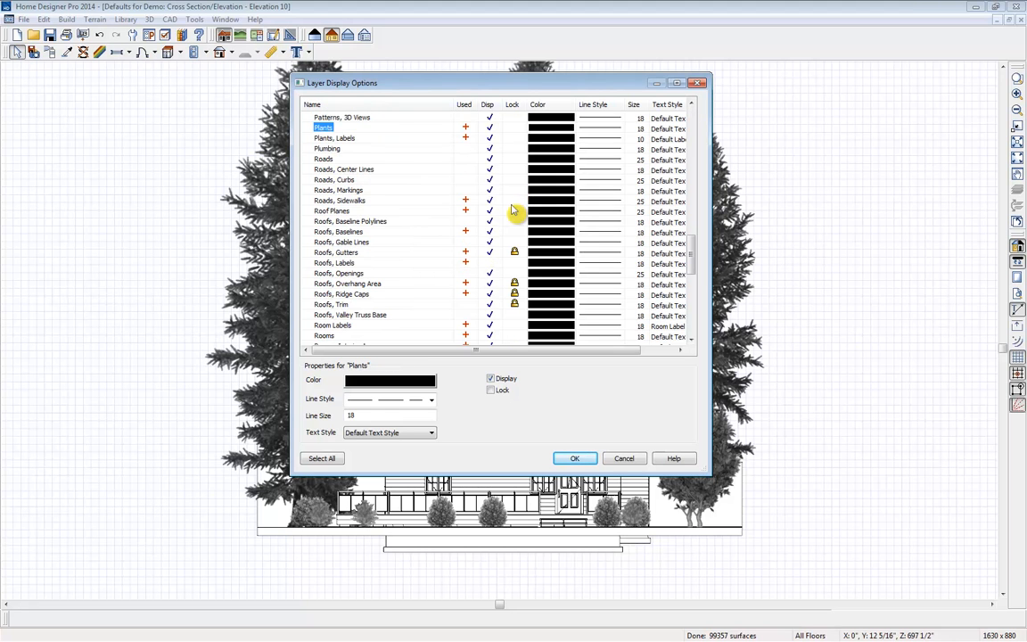
{"action": "left_click", "coordinate": [490, 129]}
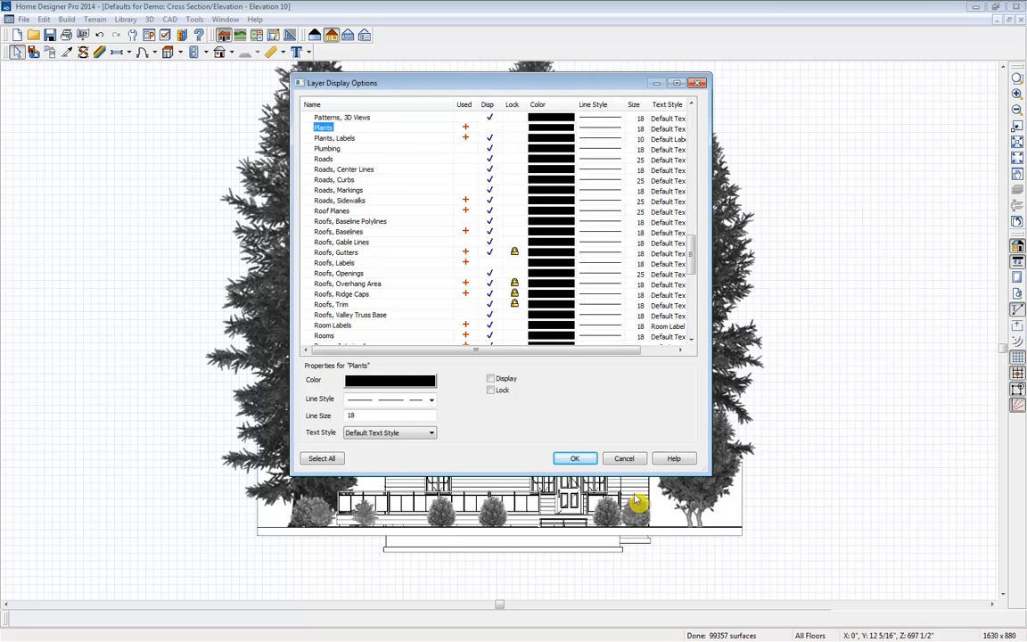
{"action": "left_click", "coordinate": [576, 459]}
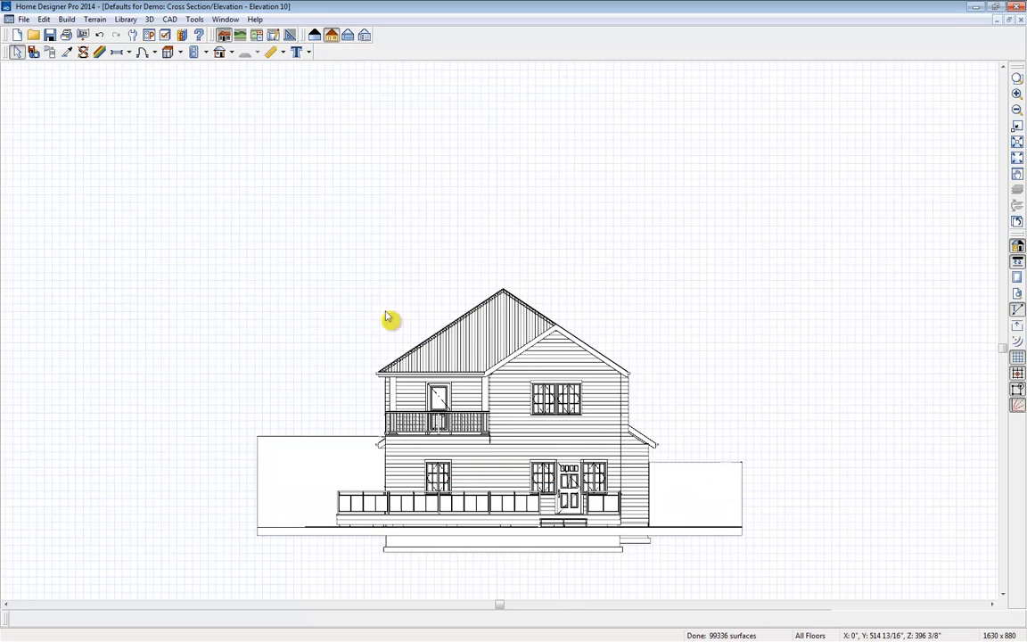
Step: Send the entire elevation to the layout at 1/4 in = 1 ft and move it up against the sheet's upper border
{"action": "scroll", "coordinate": [570, 384], "scroll_direction": "up", "scroll_amount": 3}
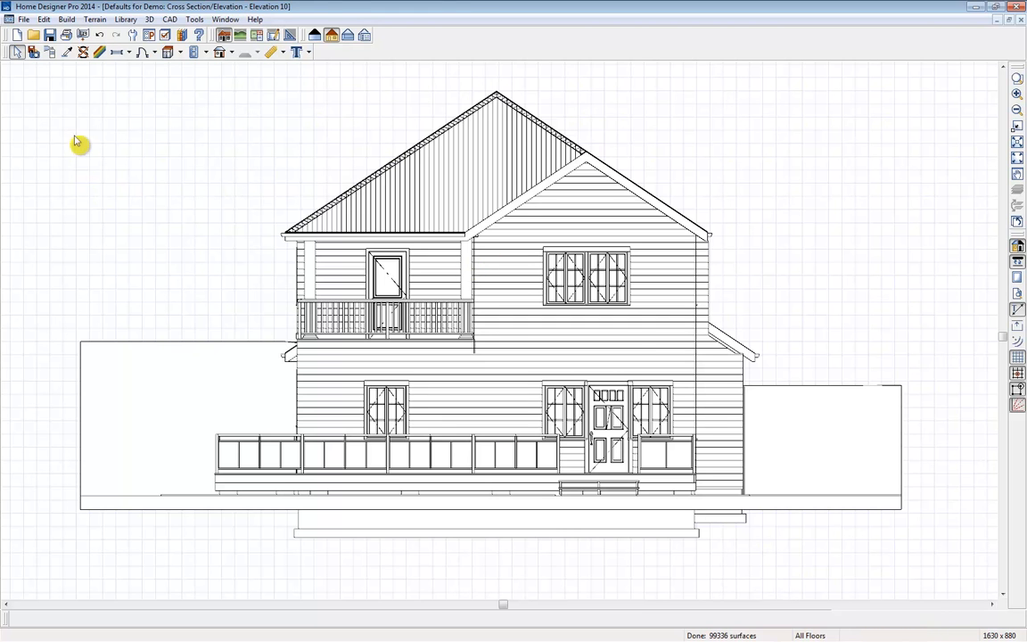
{"action": "left_click", "coordinate": [82, 38]}
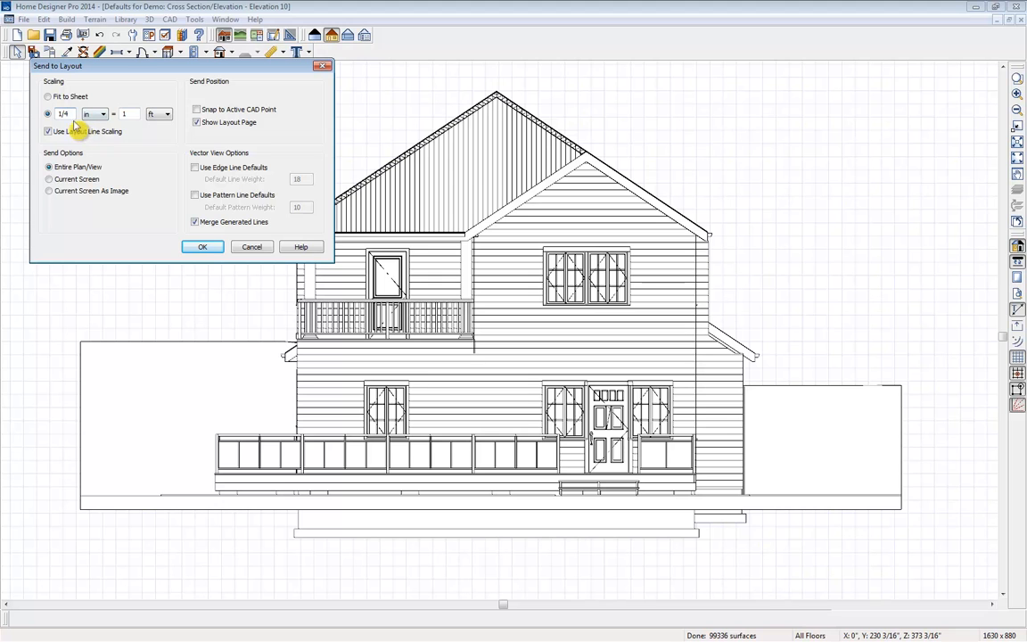
{"action": "left_click", "coordinate": [203, 247]}
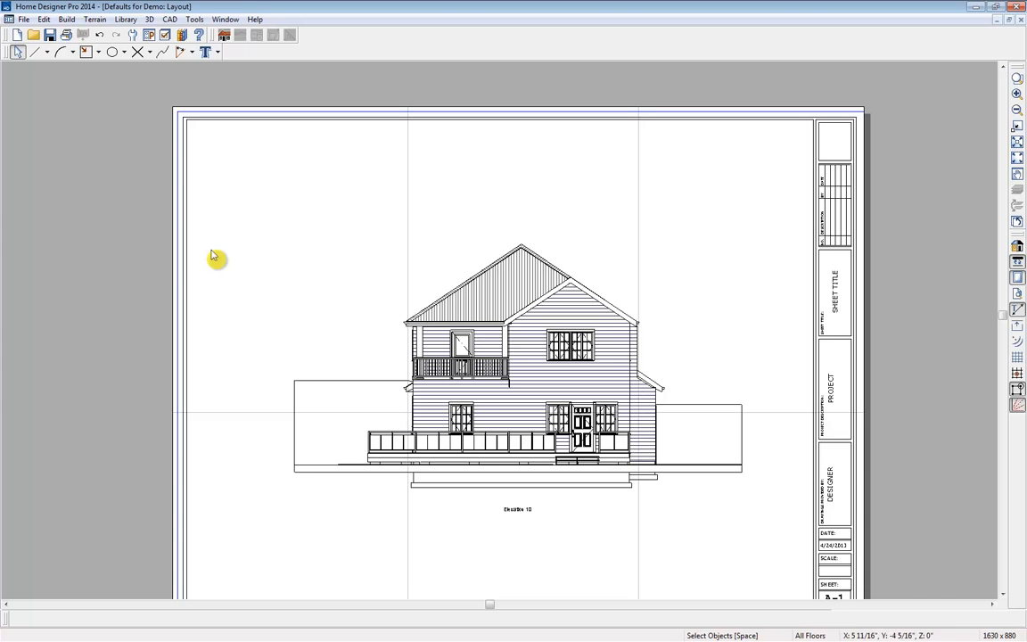
{"action": "left_click", "coordinate": [495, 395]}
{"action": "left_click_drag", "start_coordinate": [517, 365], "coordinate": [515, 240]}
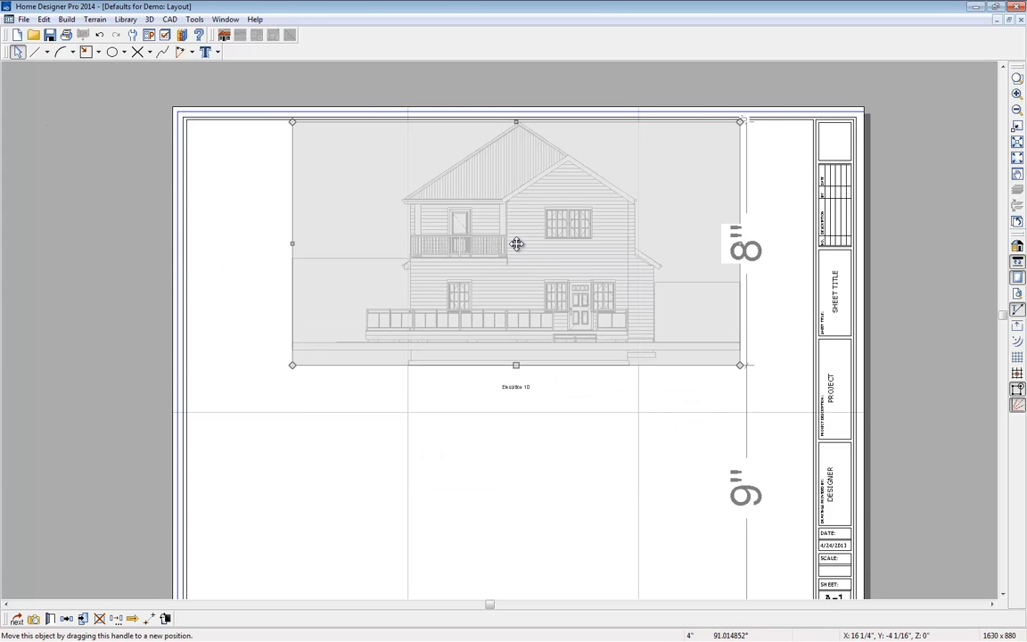
{"action": "key", "text": "Escape"}
Step: Return to the Defaults for Demo floor plan and turn off display of the Plants and Walls, Attic layers
{"action": "left_click", "coordinate": [228, 20]}
{"action": "left_click", "coordinate": [354, 280]}
{"action": "middle_click_drag", "start_coordinate": [469, 505], "coordinate": [447, 443]}
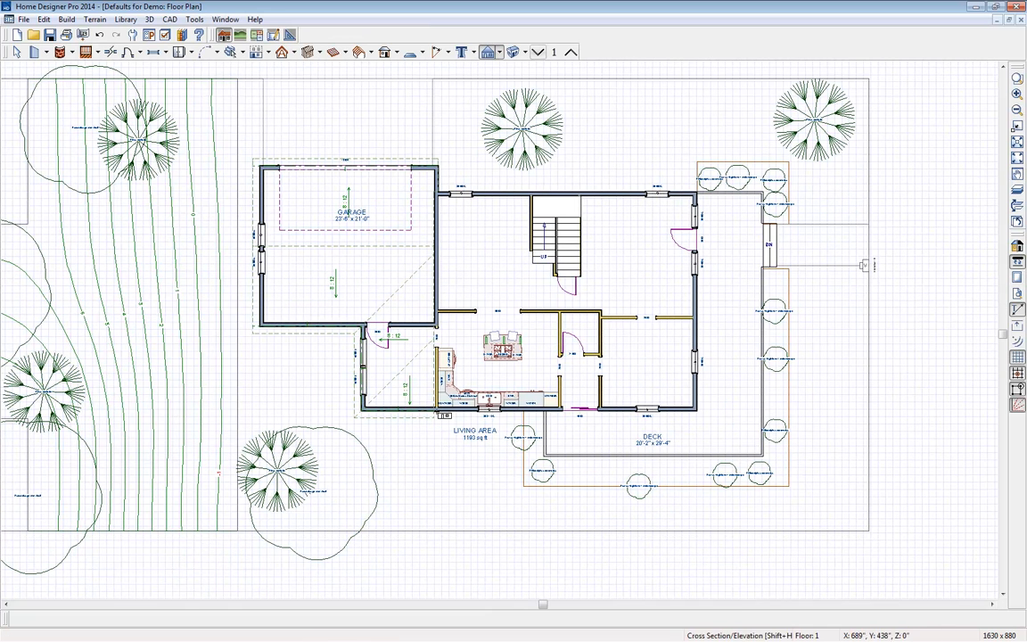
{"action": "left_click", "coordinate": [166, 36]}
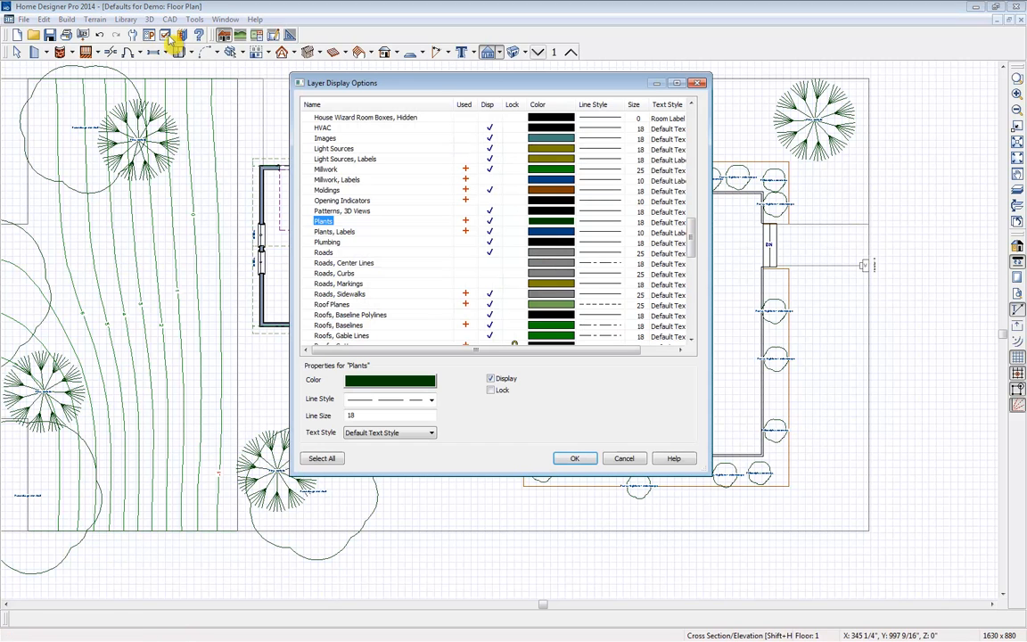
{"action": "left_click", "coordinate": [490, 222]}
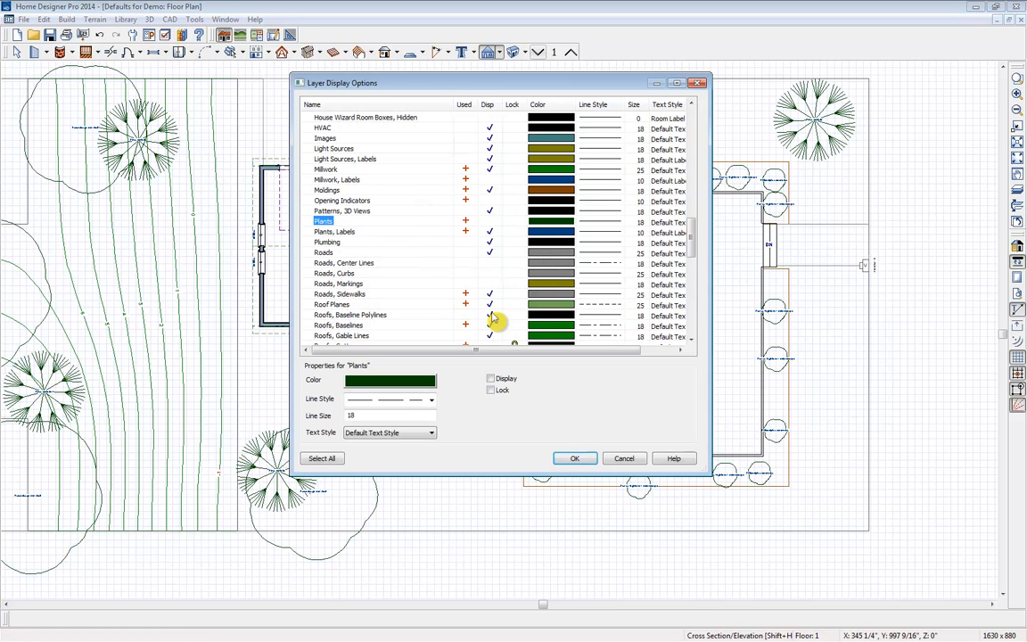
{"action": "key", "text": "w"}
{"action": "key", "text": "w"}
{"action": "left_click", "coordinate": [489, 222]}
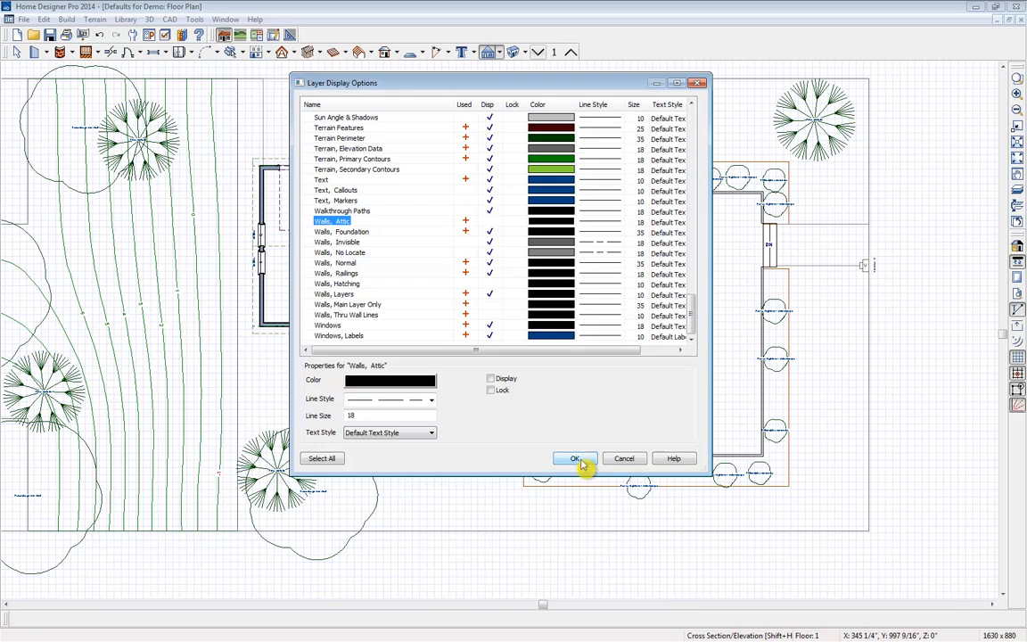
{"action": "left_click", "coordinate": [583, 460]}
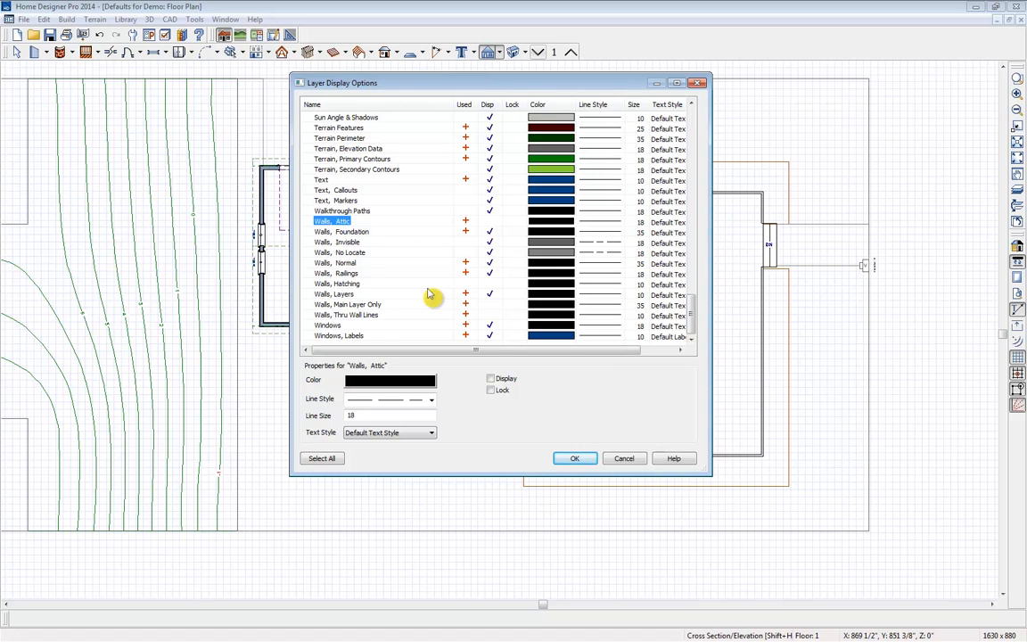
Step: Hide the Furniture, Interior layer in the first-floor plan
{"action": "type", "text": "fu"}
{"action": "key", "text": "Down"}
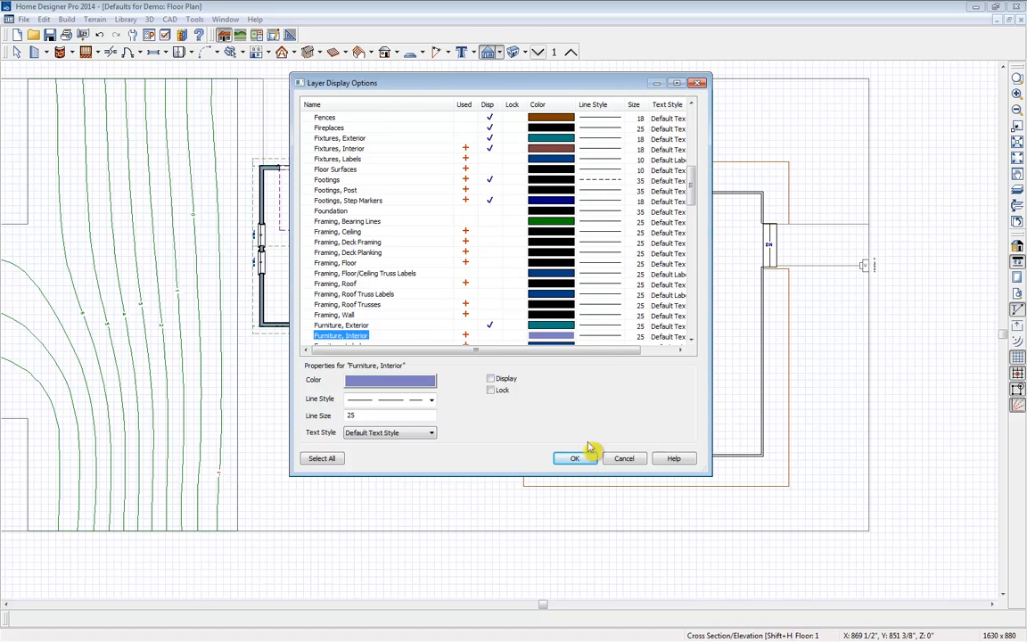
{"action": "left_click", "coordinate": [562, 457]}
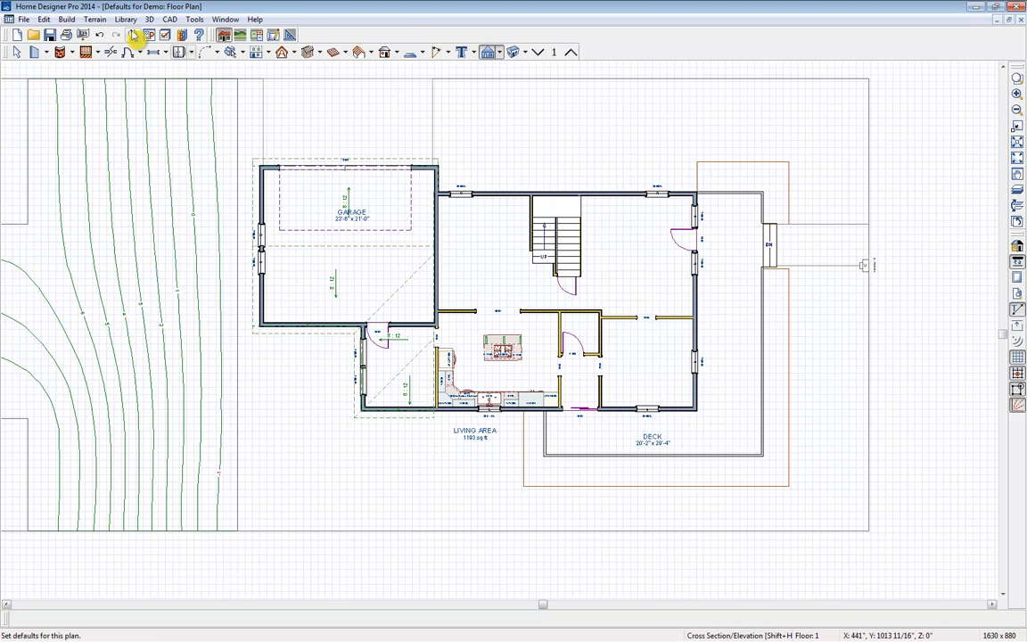
Step: Send the entire first-floor plan to the layout at 1/8 in = 1 ft and select its layout box
{"action": "left_click", "coordinate": [83, 36]}
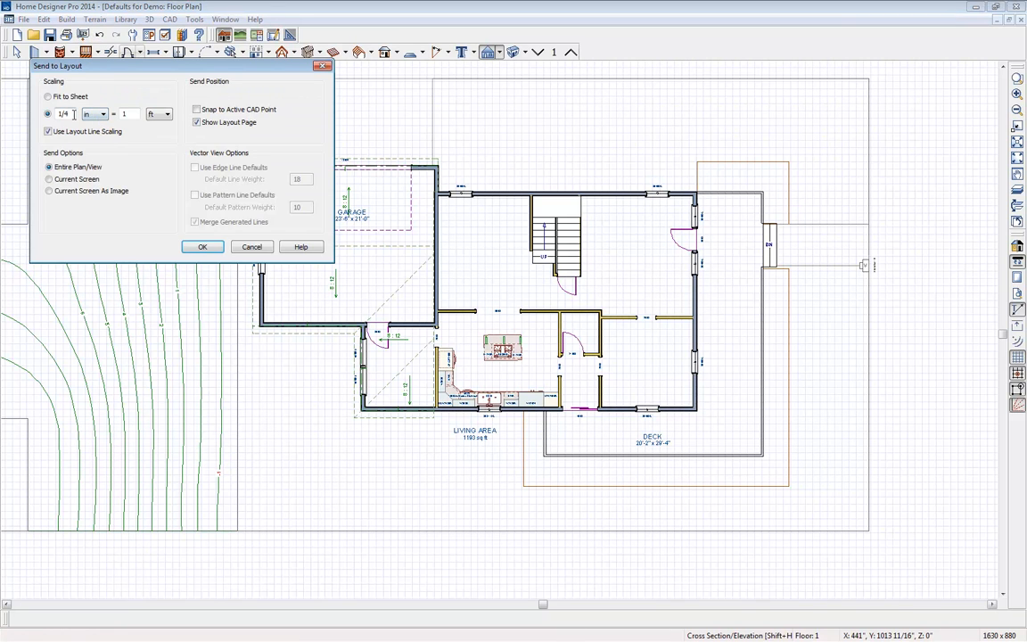
{"action": "key", "text": "BackSpace"}
{"action": "type", "text": "8"}
{"action": "left_click", "coordinate": [203, 247]}
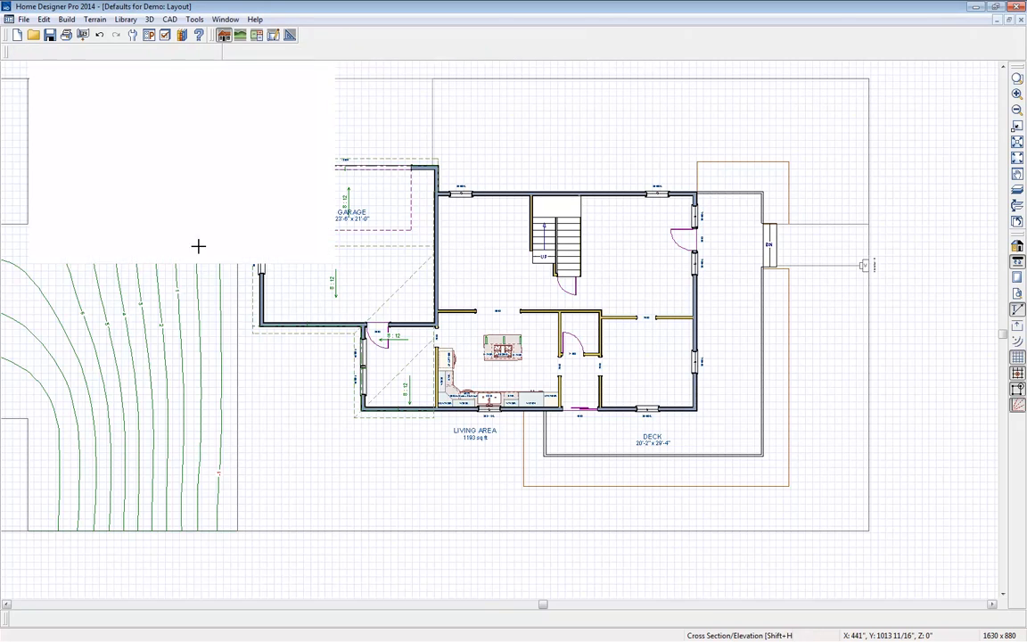
{"action": "left_click", "coordinate": [347, 395]}
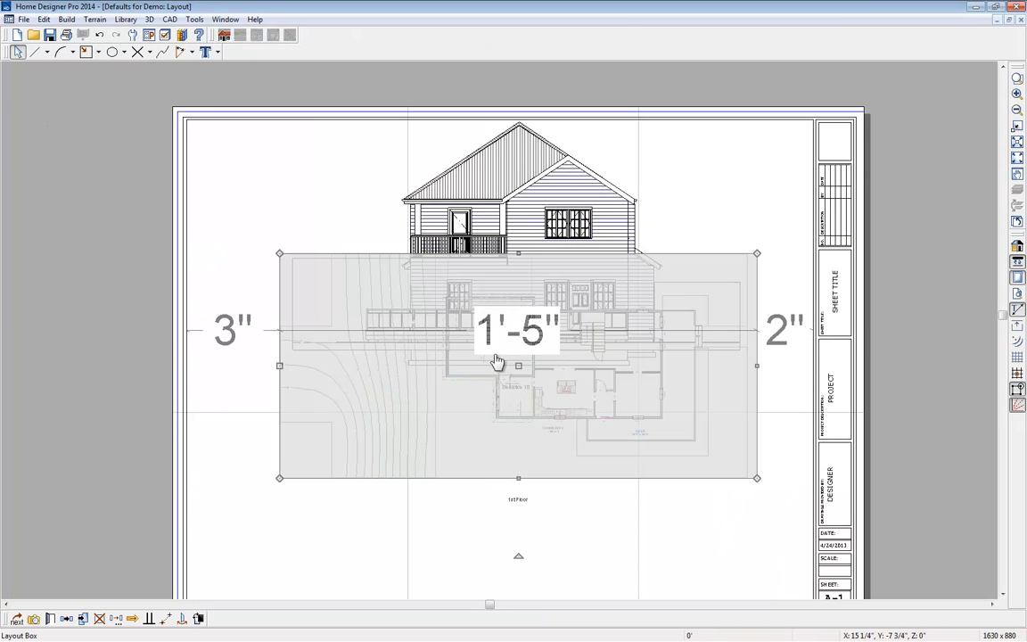
Step: Move the first-floor plan below the elevation, crop the terrain area off its left side, and place it in the sheet's lower-left corner
{"action": "left_click_drag", "start_coordinate": [522, 369], "coordinate": [414, 534]}
{"action": "left_click", "coordinate": [456, 364]}
{"action": "middle_click_drag", "start_coordinate": [328, 330], "coordinate": [337, 201]}
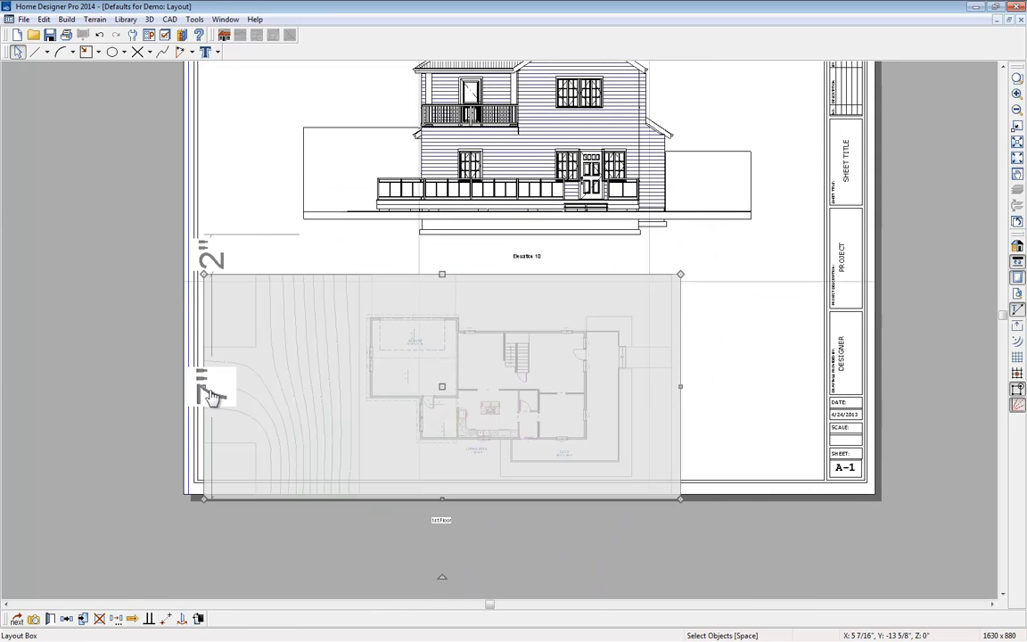
{"action": "left_click_drag", "start_coordinate": [204, 385], "coordinate": [358, 383]}
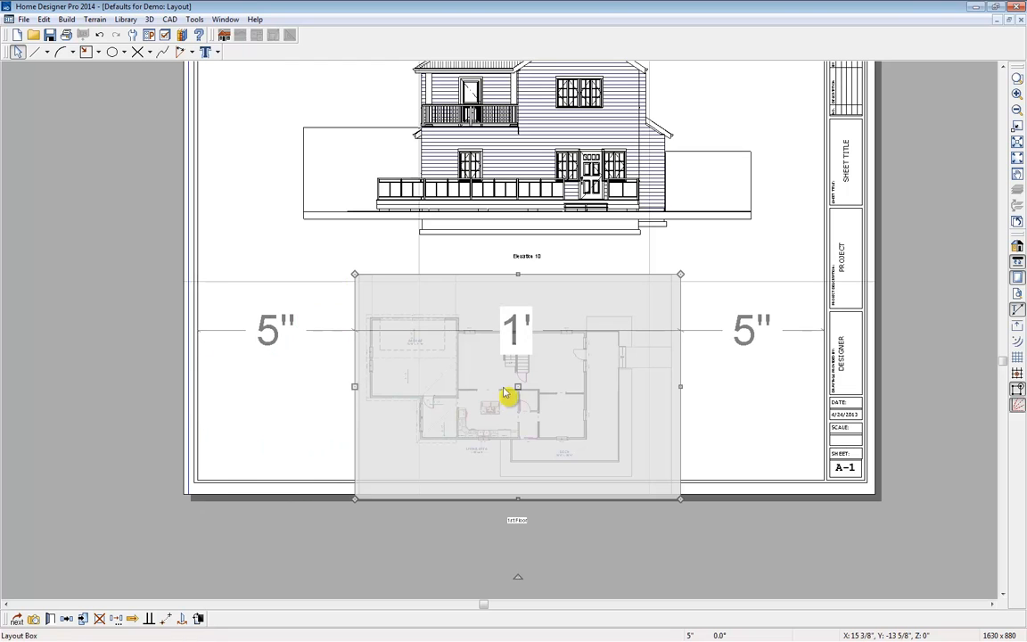
{"action": "left_click_drag", "start_coordinate": [518, 388], "coordinate": [342, 359]}
{"action": "left_click", "coordinate": [528, 523]}
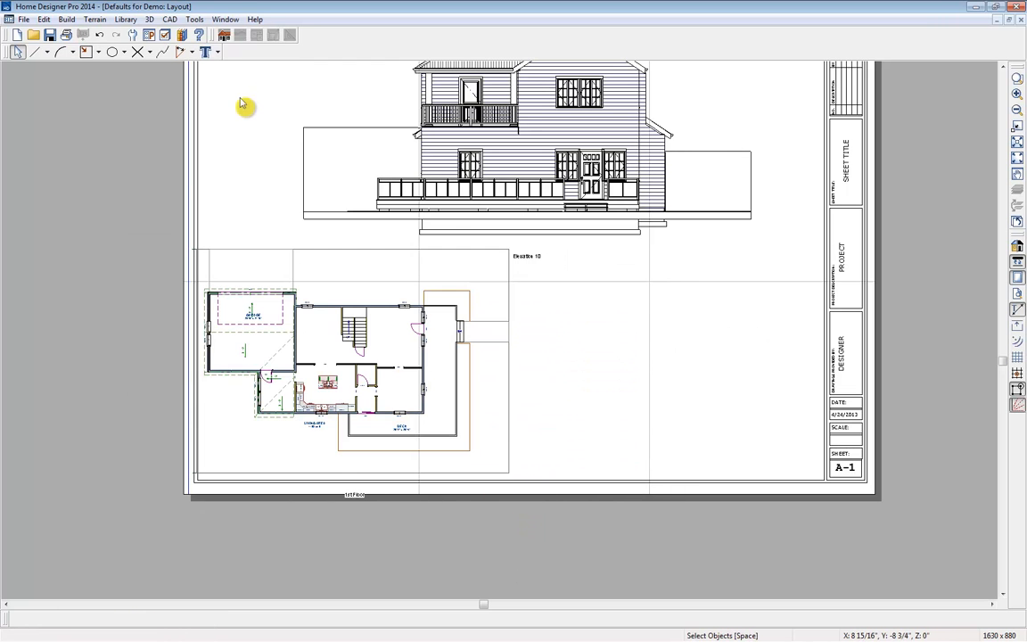
Step: Display the second floor in the floor plan view and send the entire plan to the layout at 1/8 in = 1 ft
{"action": "left_click", "coordinate": [225, 19]}
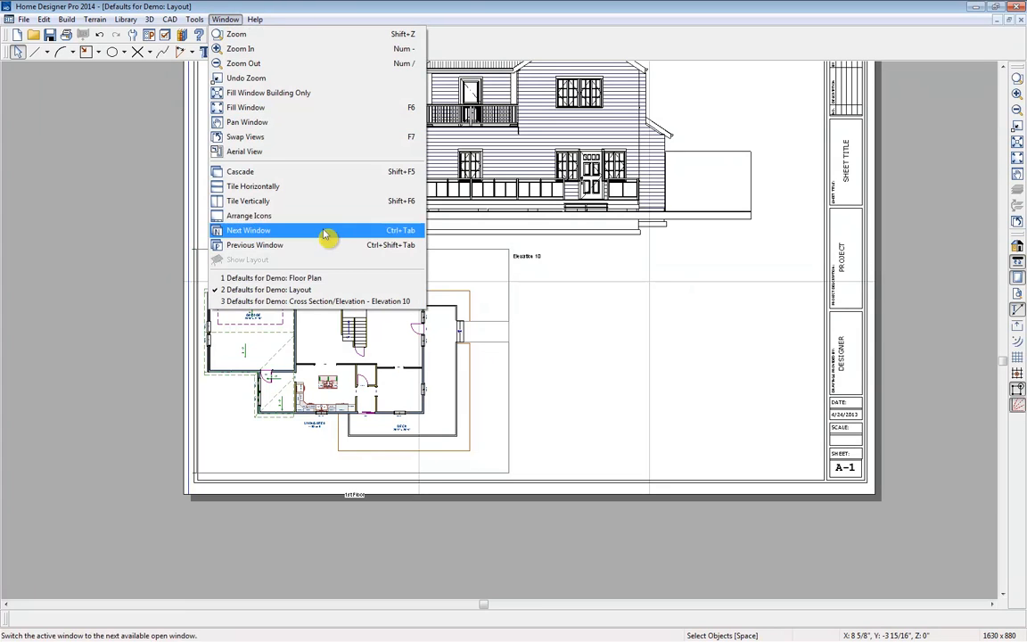
{"action": "left_click", "coordinate": [337, 285]}
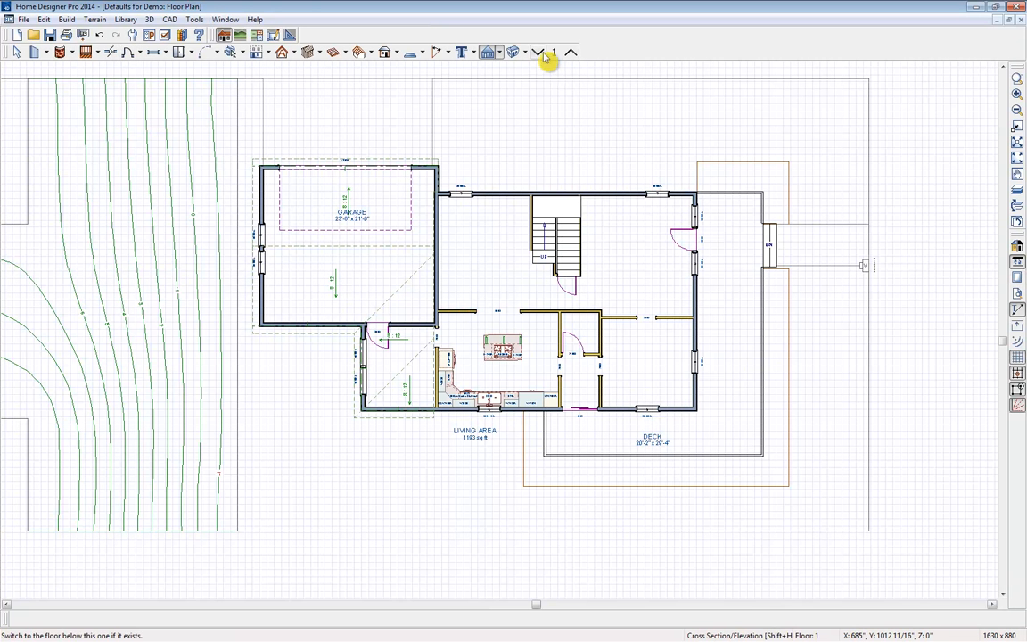
{"action": "left_click", "coordinate": [571, 54]}
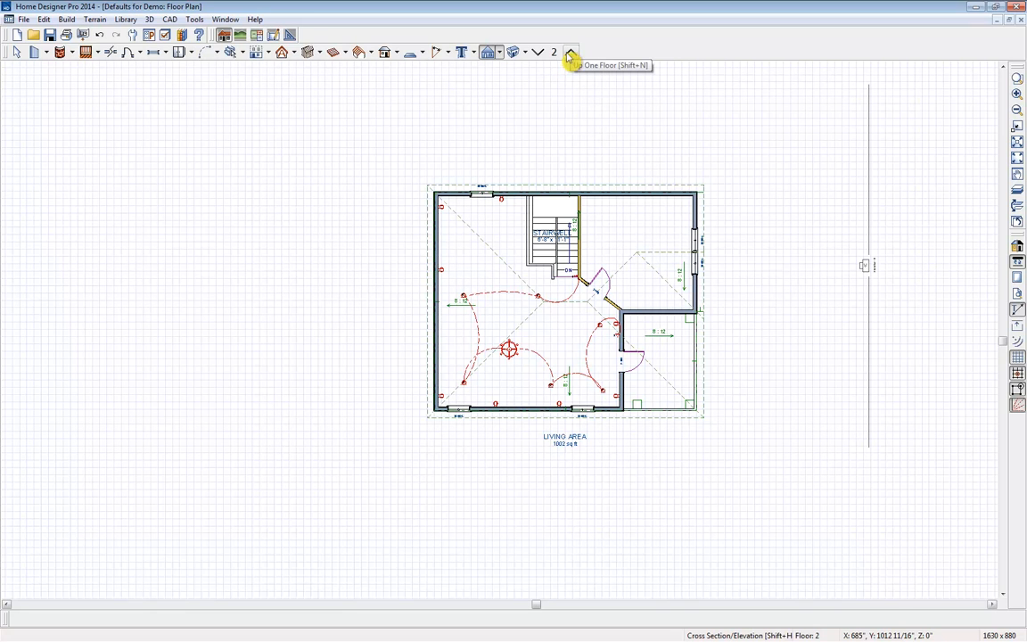
{"action": "left_click", "coordinate": [83, 36]}
{"action": "left_click", "coordinate": [73, 113]}
{"action": "key", "text": "BackSpace"}
{"action": "type", "text": "8"}
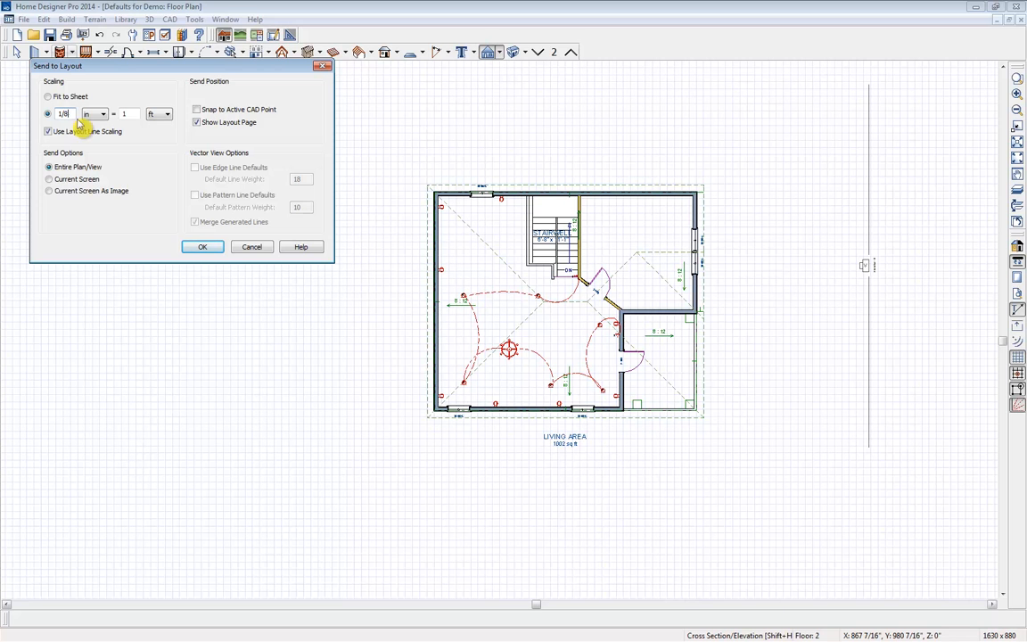
{"action": "left_click", "coordinate": [203, 246]}
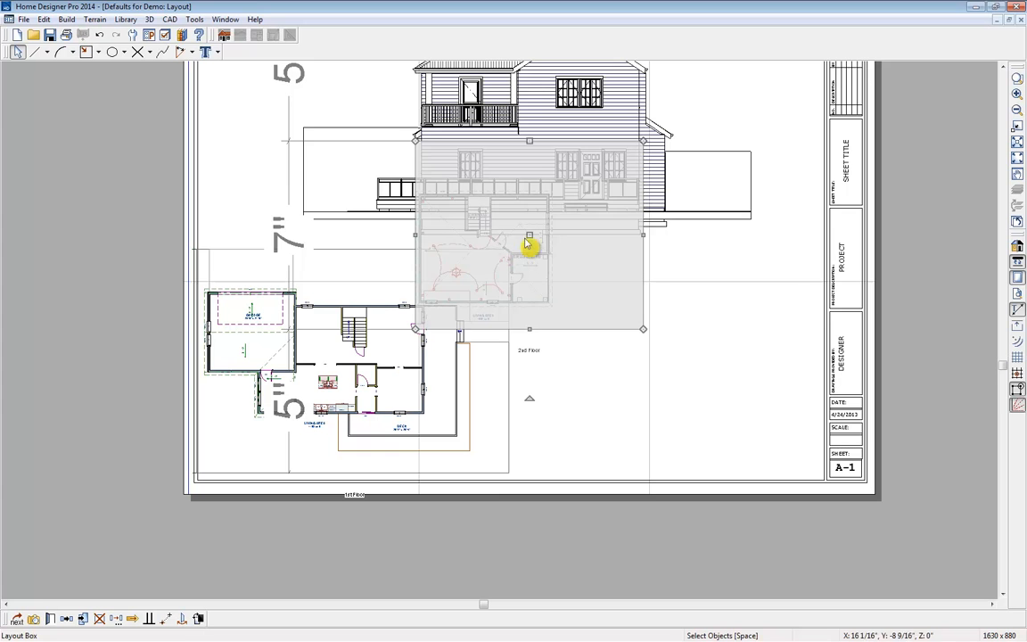
Step: Move the second-floor plan to the empty lower-right area of the sheet, beside the first-floor plan, and deselect it
{"action": "left_click", "coordinate": [479, 220]}
{"action": "left_click_drag", "start_coordinate": [681, 369], "coordinate": [664, 360]}
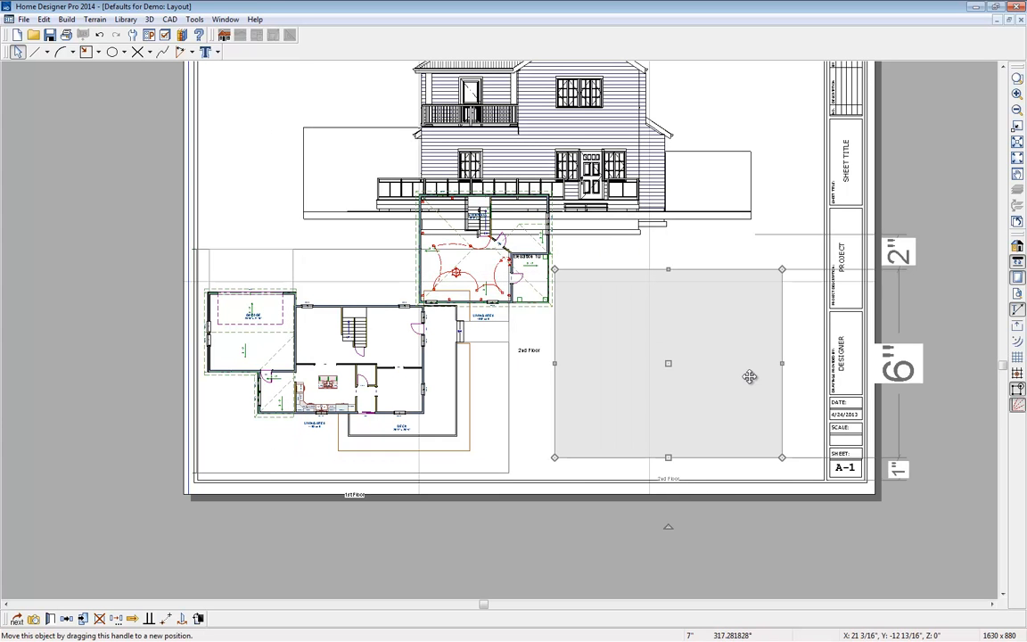
{"action": "left_click", "coordinate": [907, 313]}
{"action": "scroll", "coordinate": [920, 266], "scroll_direction": "down", "scroll_amount": 1}
{"action": "scroll", "coordinate": [920, 266], "scroll_direction": "down", "scroll_amount": 1}
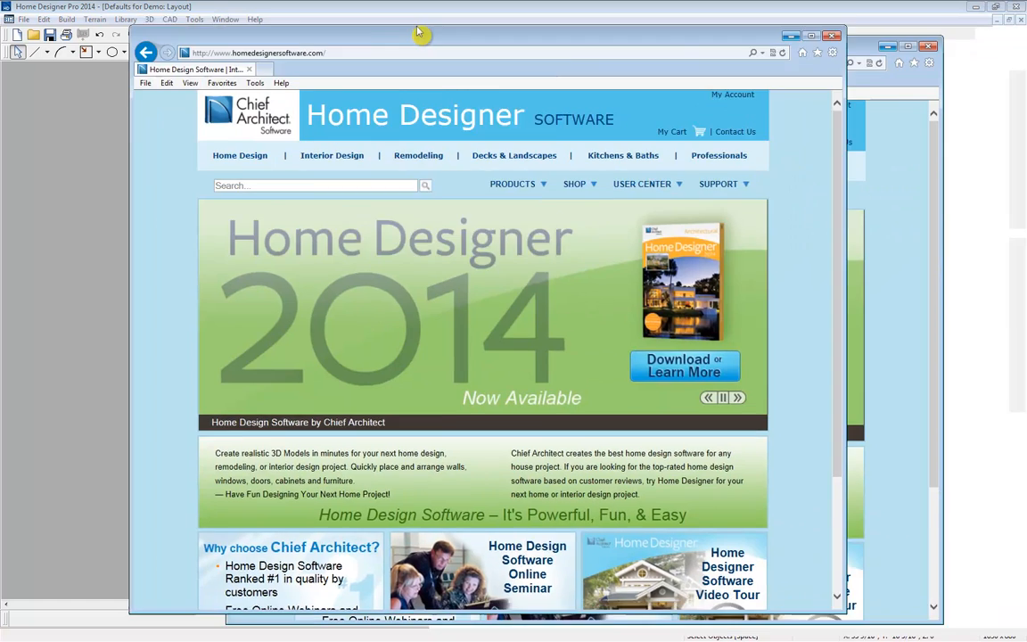
Step: Switch to the Home Designer website in a maximized browser window and view the User Center's Content Downloads page
{"action": "left_click_drag", "start_coordinate": [417, 30], "coordinate": [401, 7]}
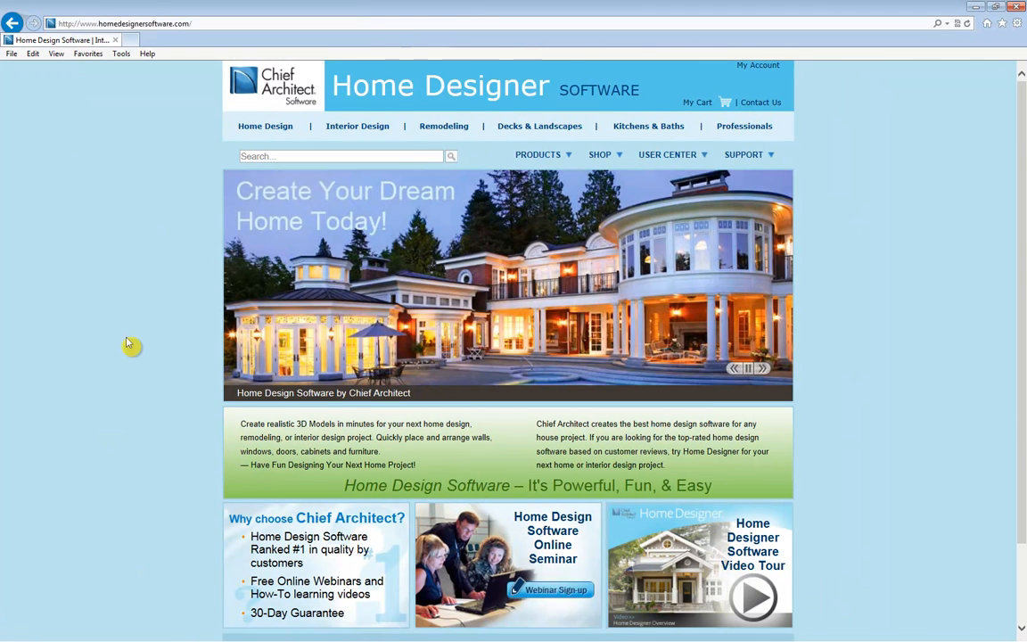
{"action": "mouse_move", "coordinate": [537, 155]}
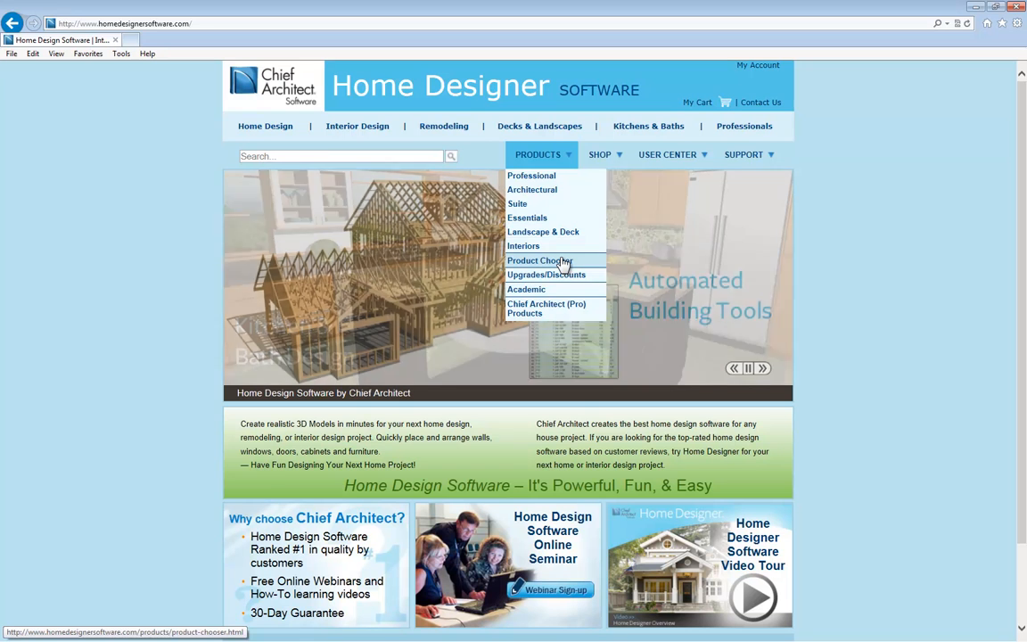
{"action": "mouse_move", "coordinate": [613, 161]}
{"action": "mouse_move", "coordinate": [568, 167]}
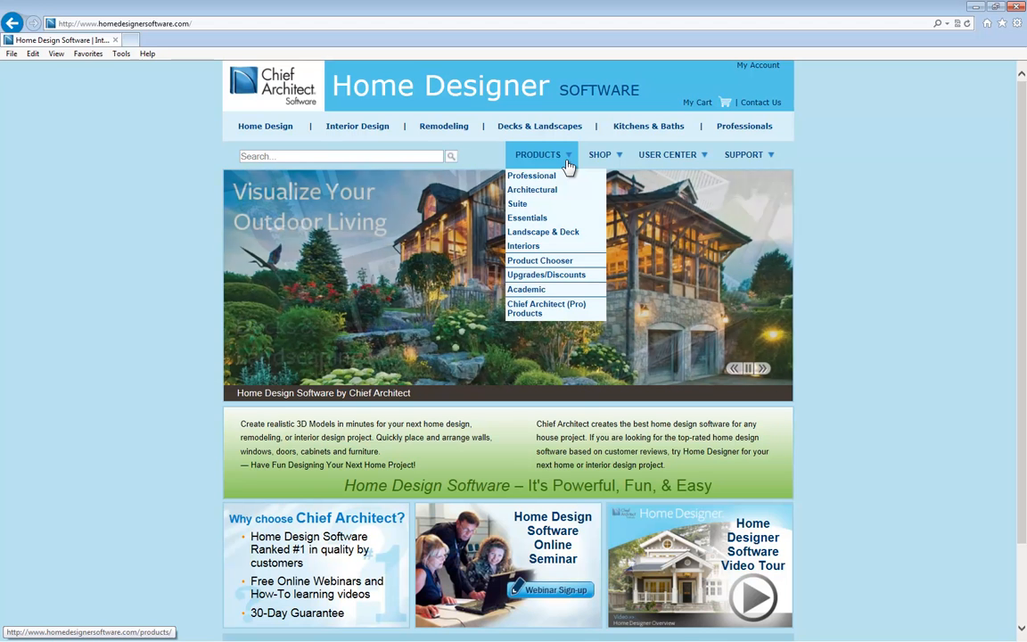
{"action": "mouse_move", "coordinate": [657, 161]}
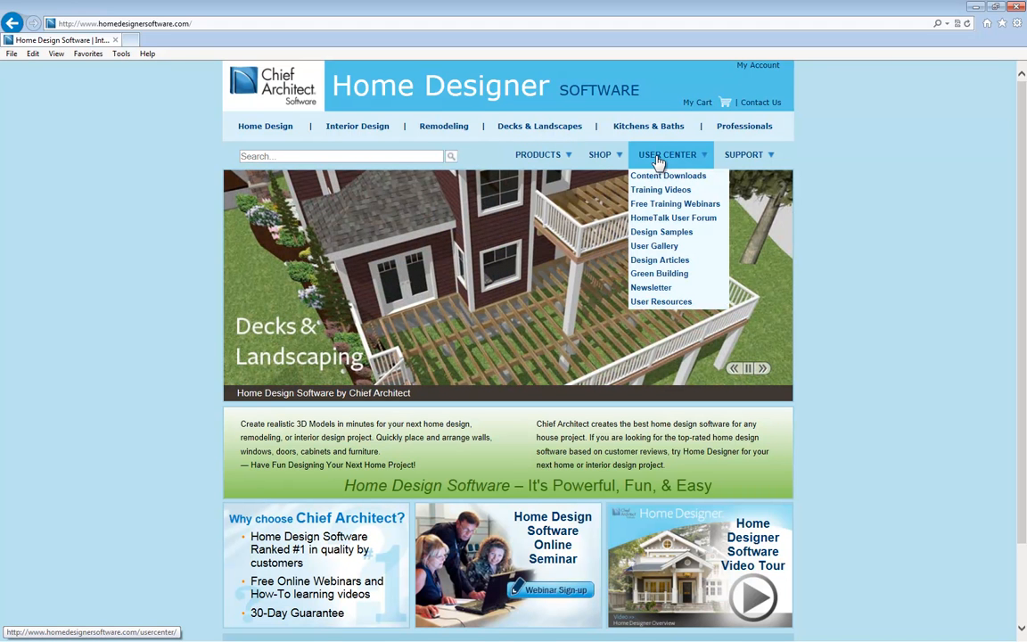
{"action": "left_click", "coordinate": [664, 179]}
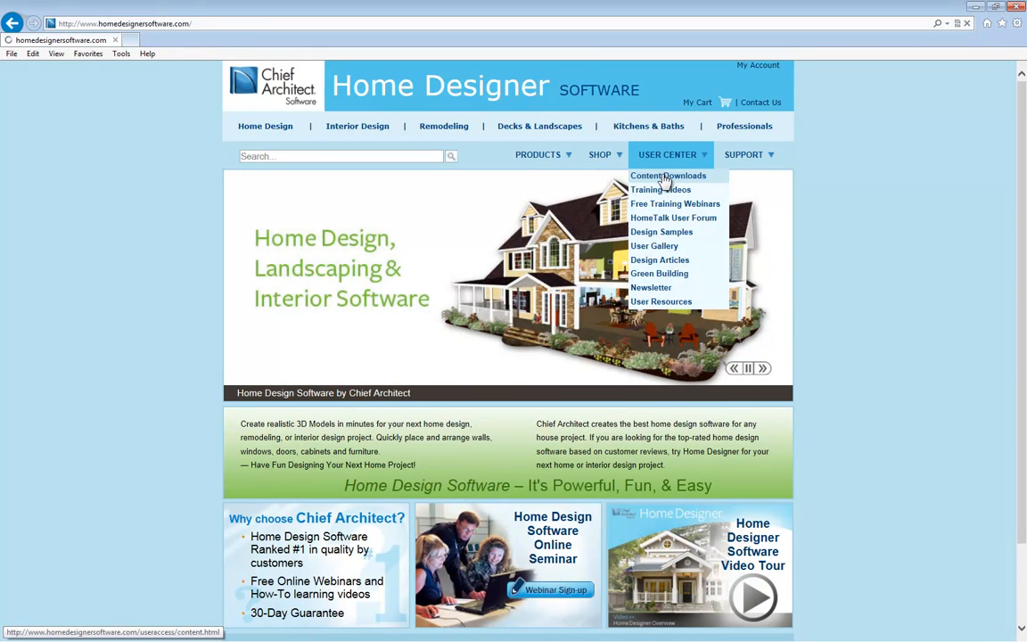
{"action": "right_click", "coordinate": [554, 394]}
{"action": "left_click", "coordinate": [470, 292]}
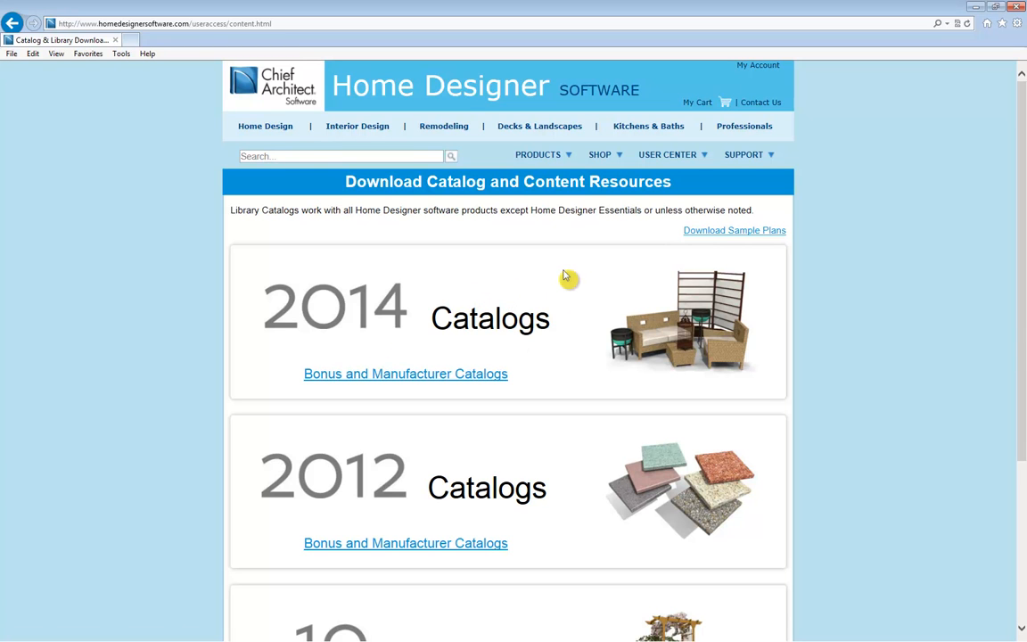
Step: Open the website's support Help Database and search it for "kitchen"
{"action": "mouse_move", "coordinate": [671, 160]}
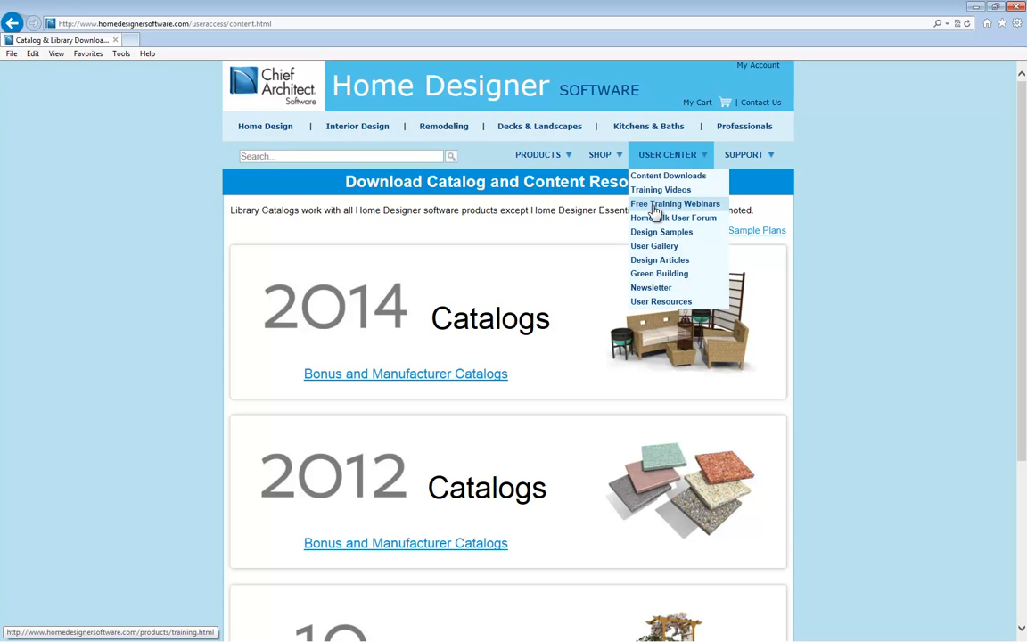
{"action": "mouse_move", "coordinate": [754, 160]}
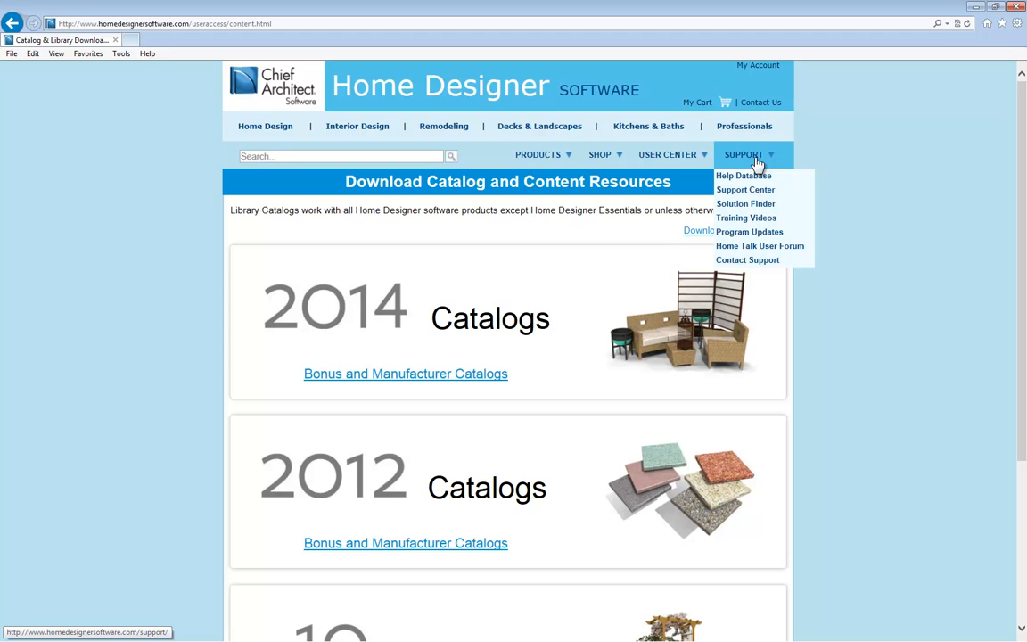
{"action": "left_click", "coordinate": [767, 176]}
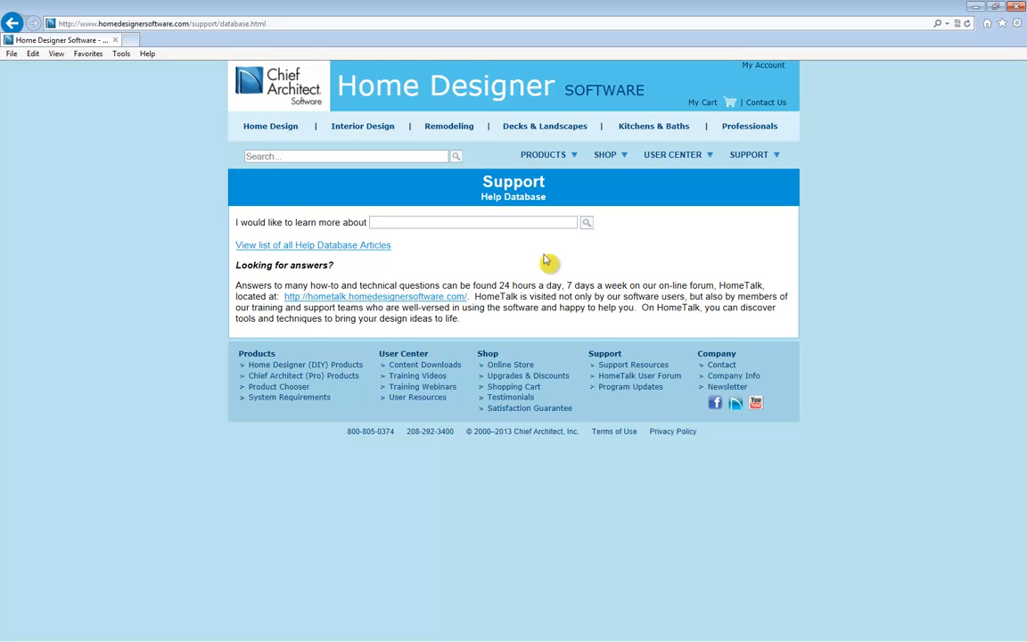
{"action": "type", "text": "kitchen"}
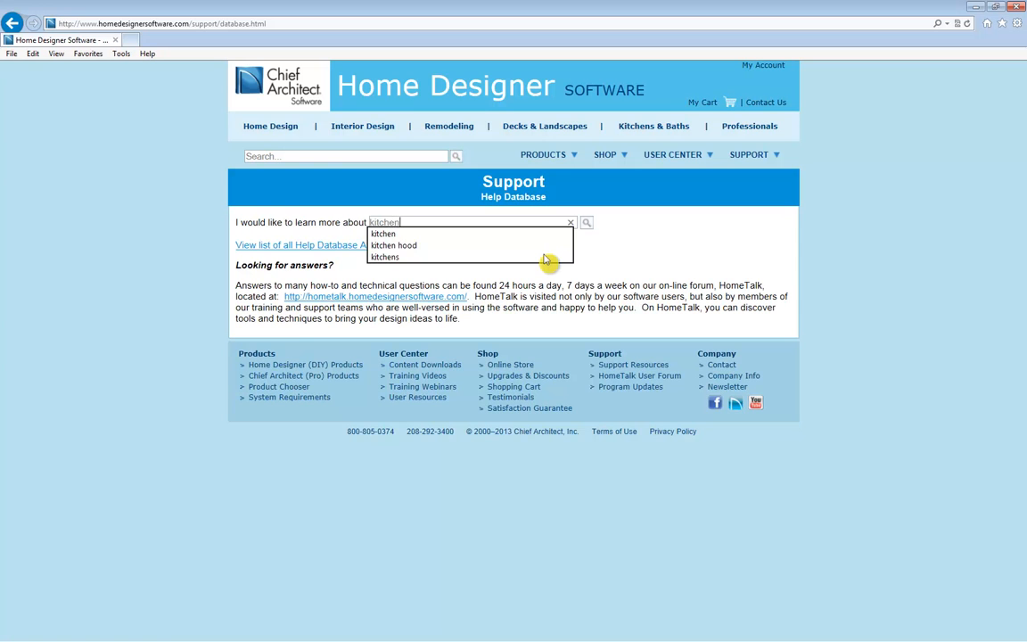
{"action": "key", "text": "Return"}
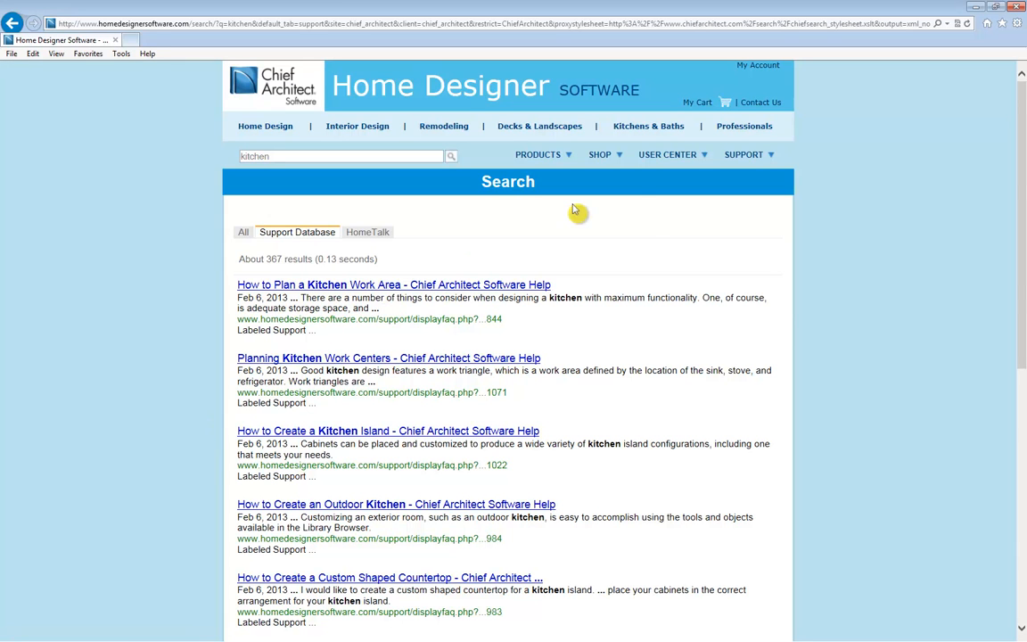
{"action": "mouse_move", "coordinate": [764, 162]}
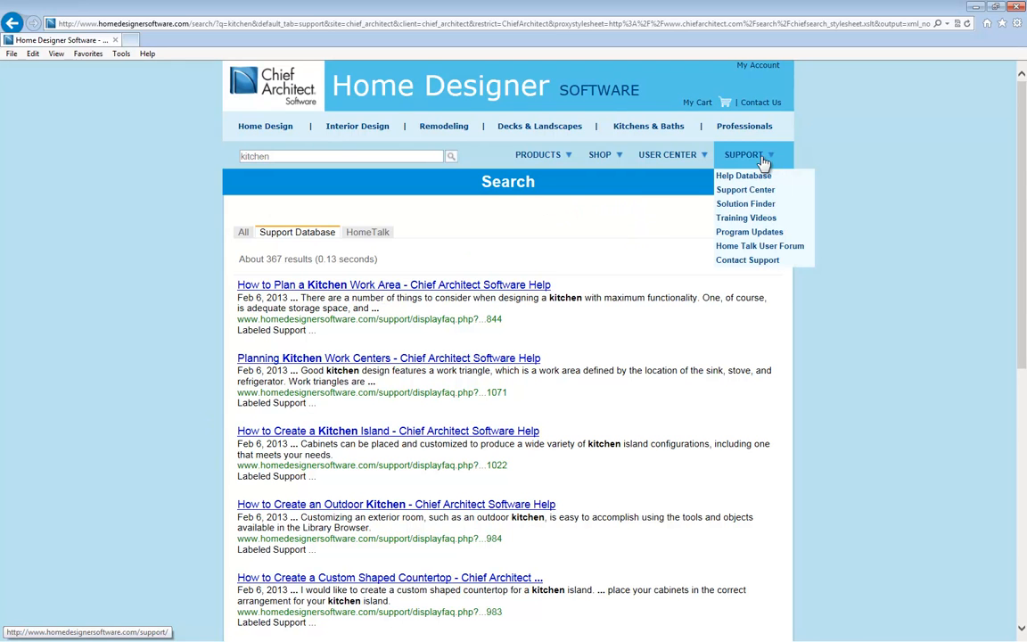
{"action": "left_click", "coordinate": [805, 248]}
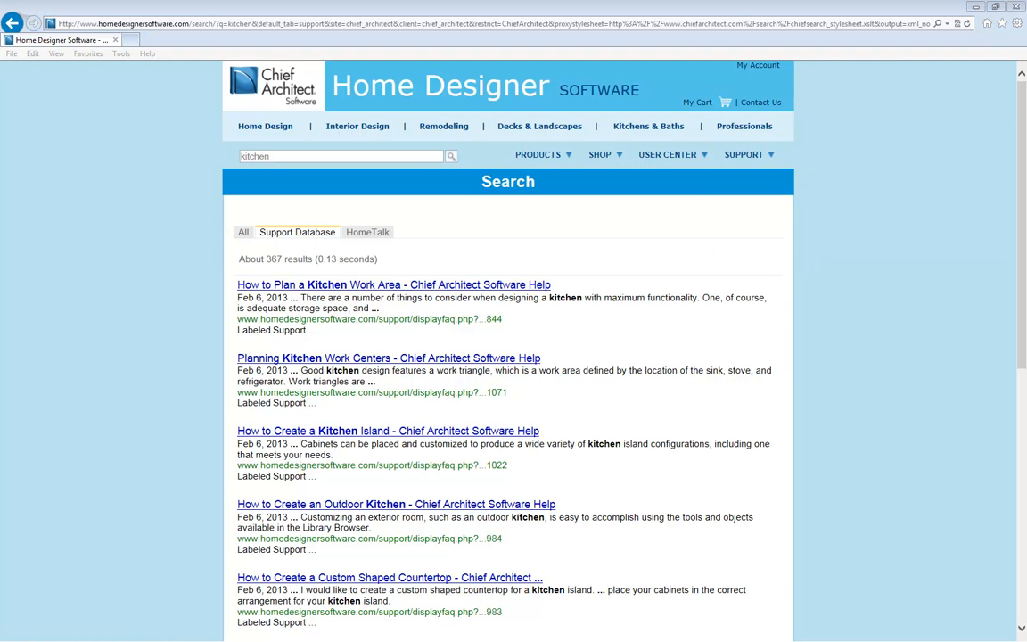